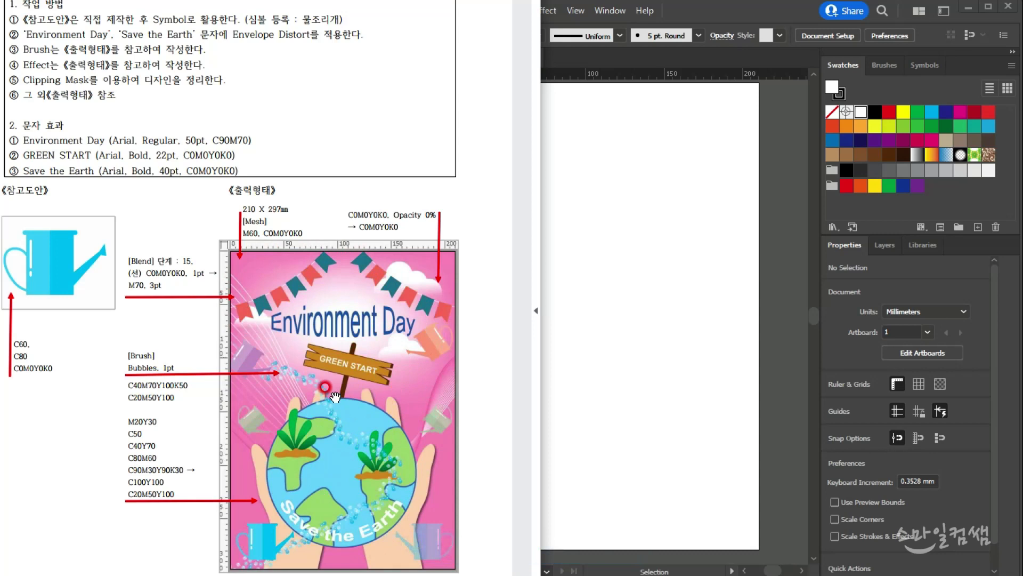
- Create a new print document 210 mm wide and 297 mm high in CMYK with 300 ppi raster effects
{"action": "scroll", "coordinate": [239, 176], "scroll_direction": "up", "scroll_amount": 3}
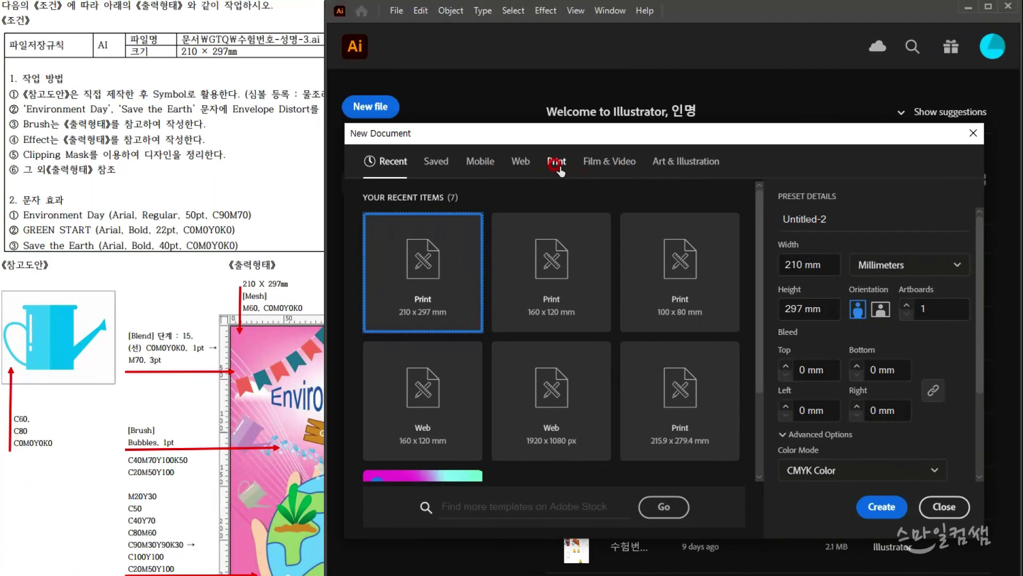
{"action": "left_click", "coordinate": [556, 161]}
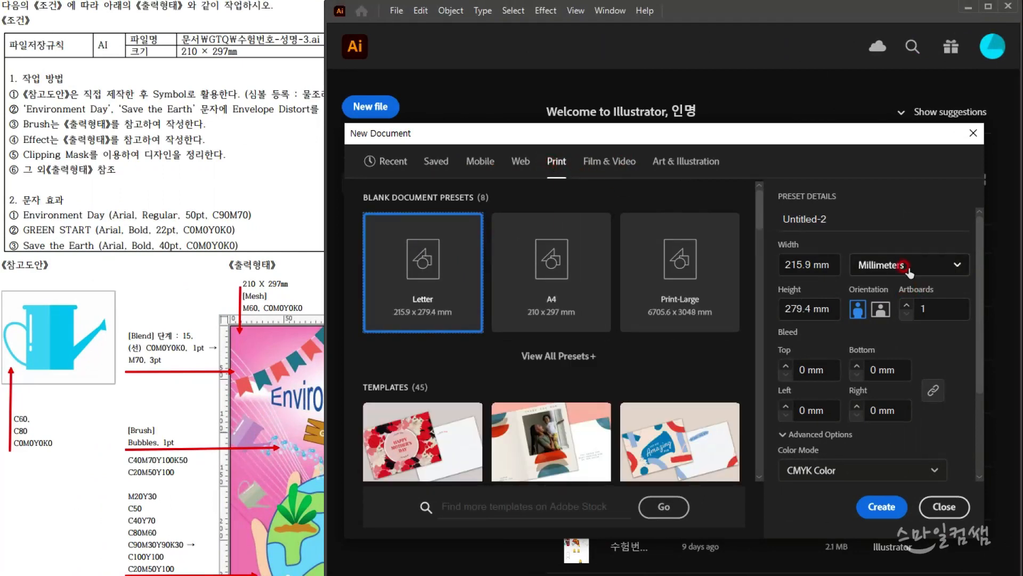
{"action": "left_click", "coordinate": [825, 264]}
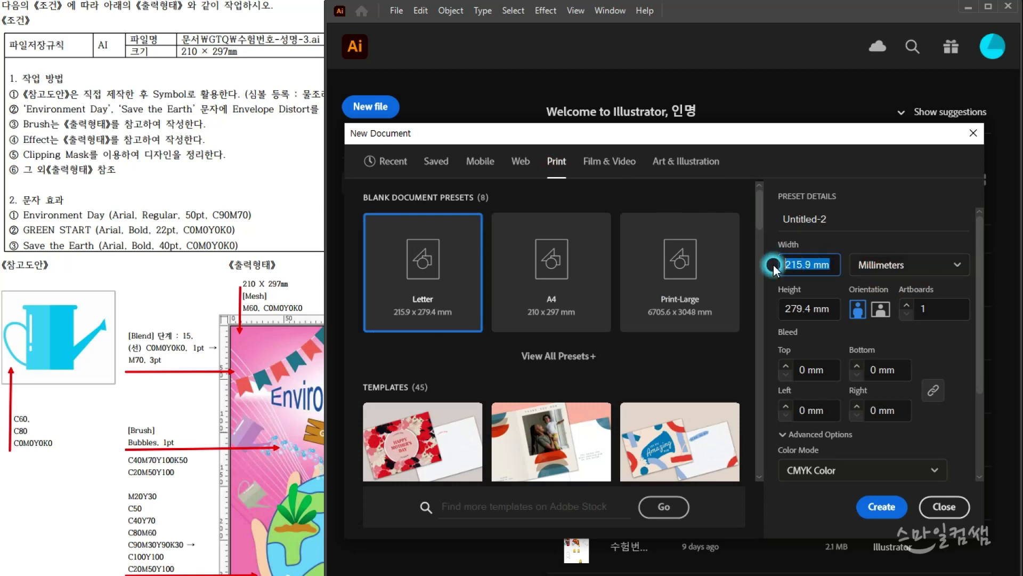
{"action": "type", "text": "210"}
{"action": "key", "text": "Tab"}
{"action": "type", "text": "2"}
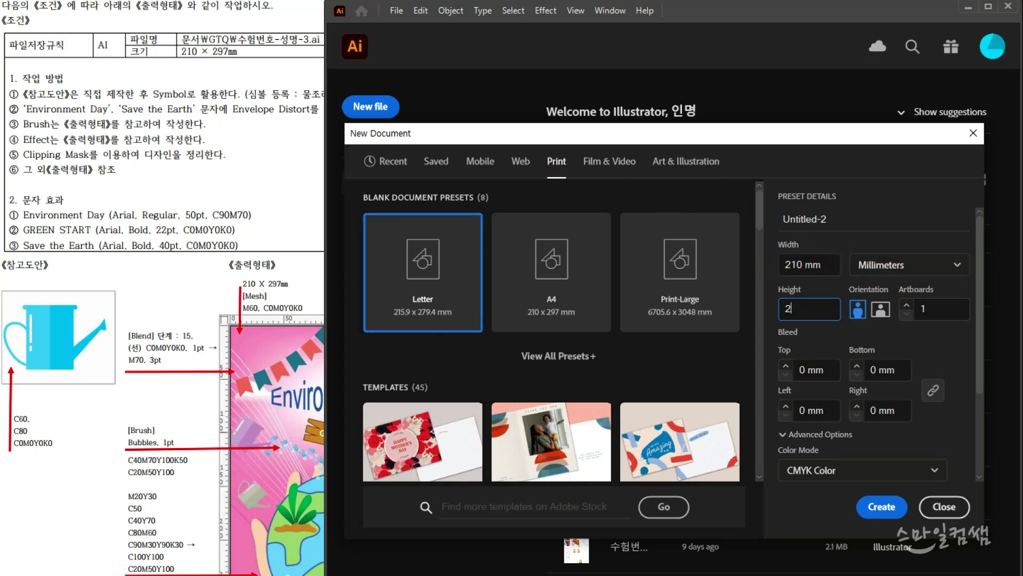
{"action": "left_click_drag", "start_coordinate": [980, 295], "coordinate": [971, 392]}
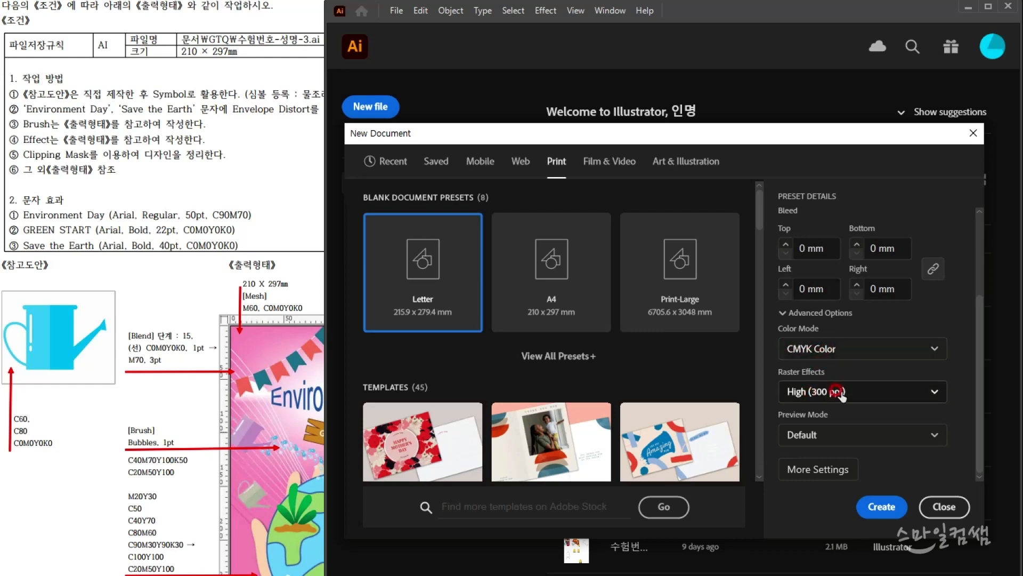
{"action": "left_click", "coordinate": [874, 506]}
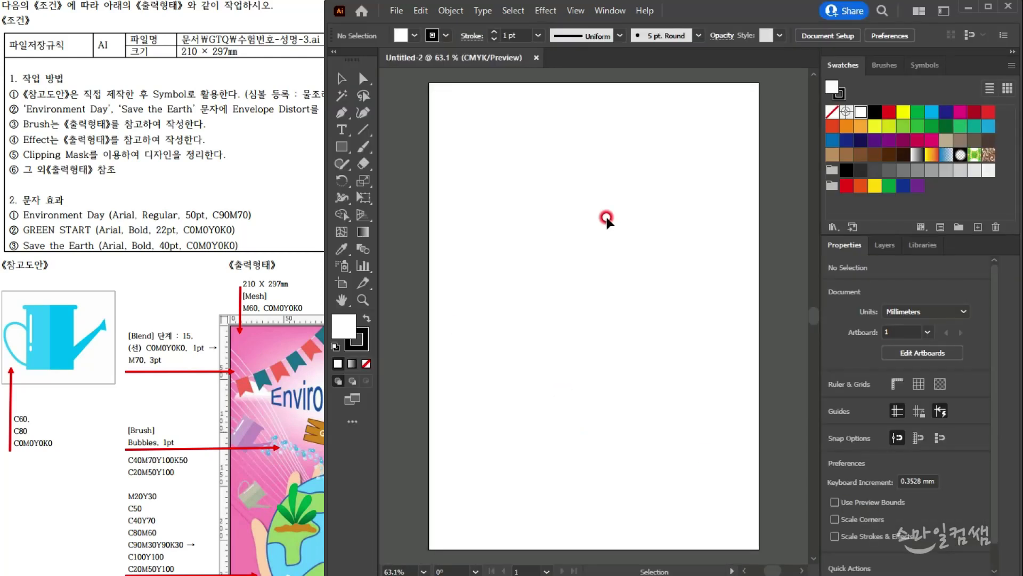
- Show the document rulers, check the Advanced toolbar option, and consult the reference sheet
{"action": "key", "text": "ctrl+r"}
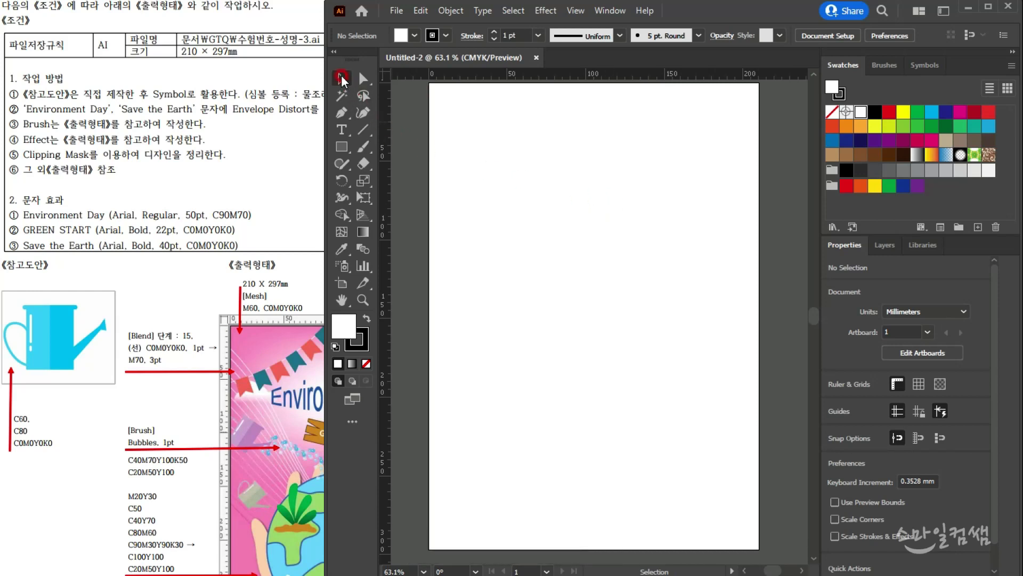
{"action": "left_click", "coordinate": [622, 11]}
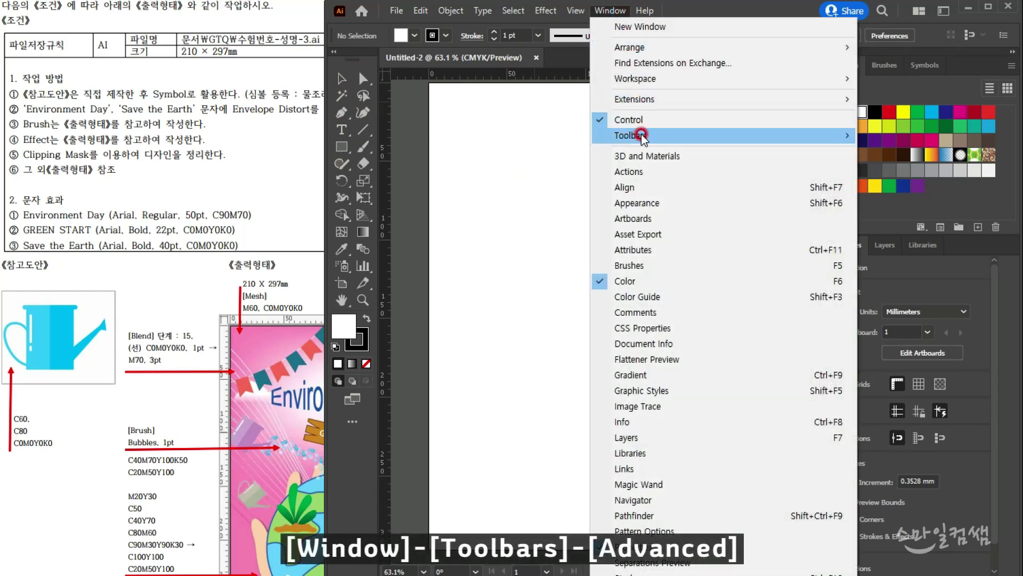
{"action": "mouse_move", "coordinate": [640, 135]}
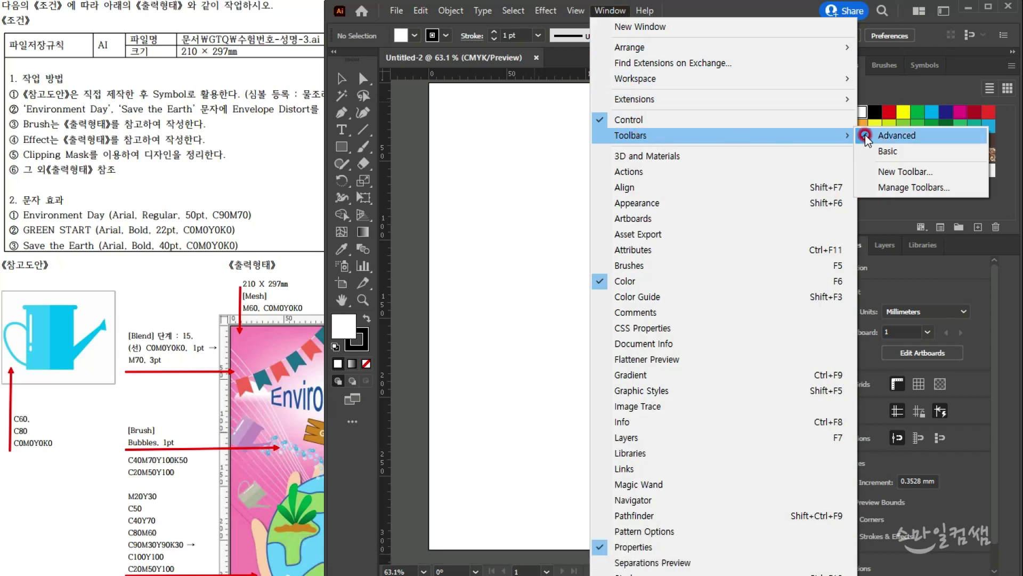
{"action": "left_click", "coordinate": [496, 187]}
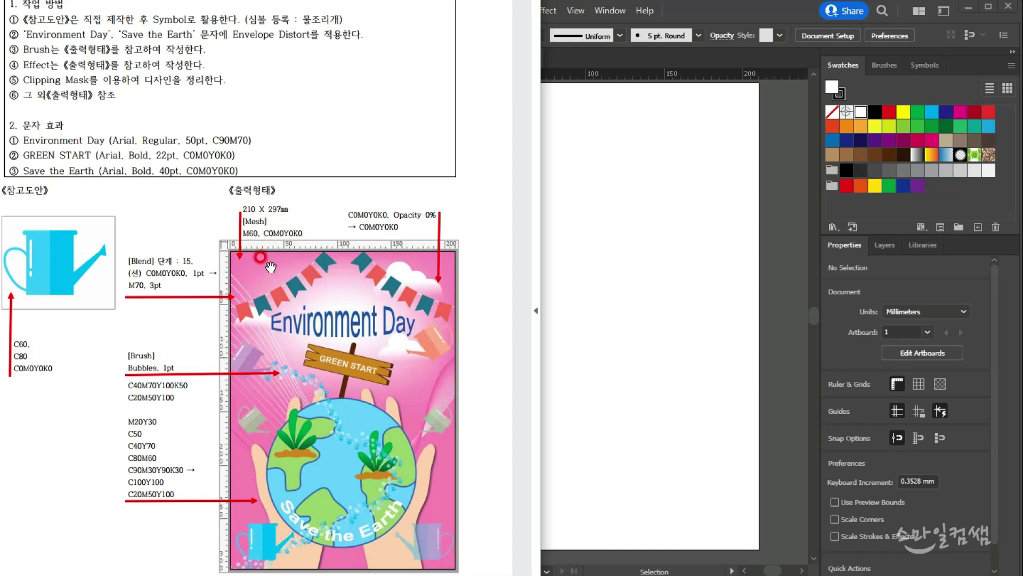
{"action": "left_click", "coordinate": [586, 238]}
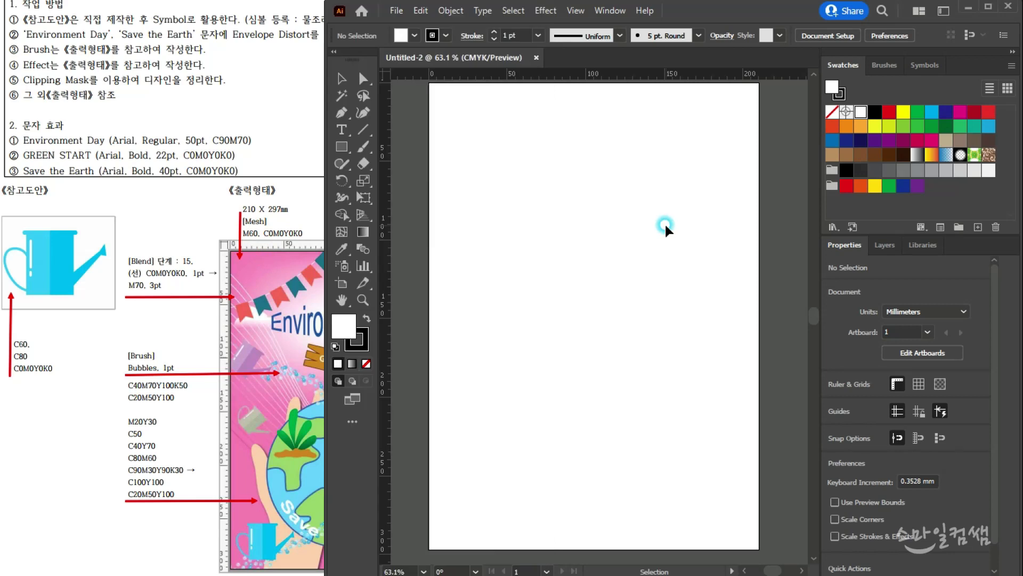
- Create a 210 x 297 mm rectangle for the poster background
{"action": "left_click", "coordinate": [343, 150]}
{"action": "left_click", "coordinate": [552, 223]}
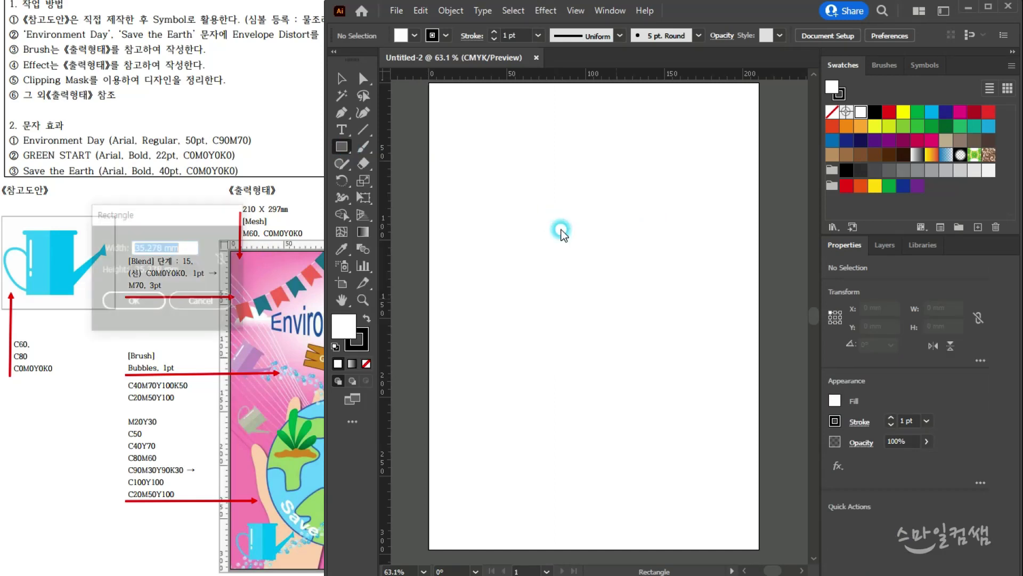
{"action": "type", "text": "210"}
{"action": "key", "text": "Tab"}
{"action": "type", "text": "297"}
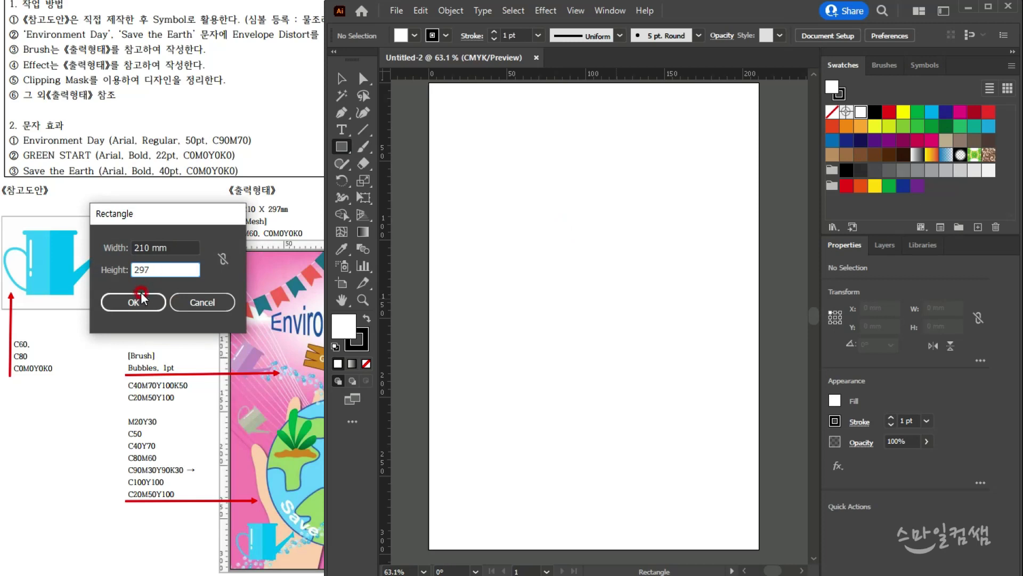
{"action": "left_click", "coordinate": [143, 292]}
- Align the background rectangle with the artboard, placing its upper-left corner at X 0 mm and Y 0 mm
{"action": "key", "text": "v"}
{"action": "left_click_drag", "start_coordinate": [640, 293], "coordinate": [475, 113]}
{"action": "scroll", "coordinate": [475, 114], "scroll_direction": "up", "scroll_amount": 1}
{"action": "left_click_drag", "start_coordinate": [476, 150], "coordinate": [460, 176]}
{"action": "left_click", "coordinate": [437, 152]}
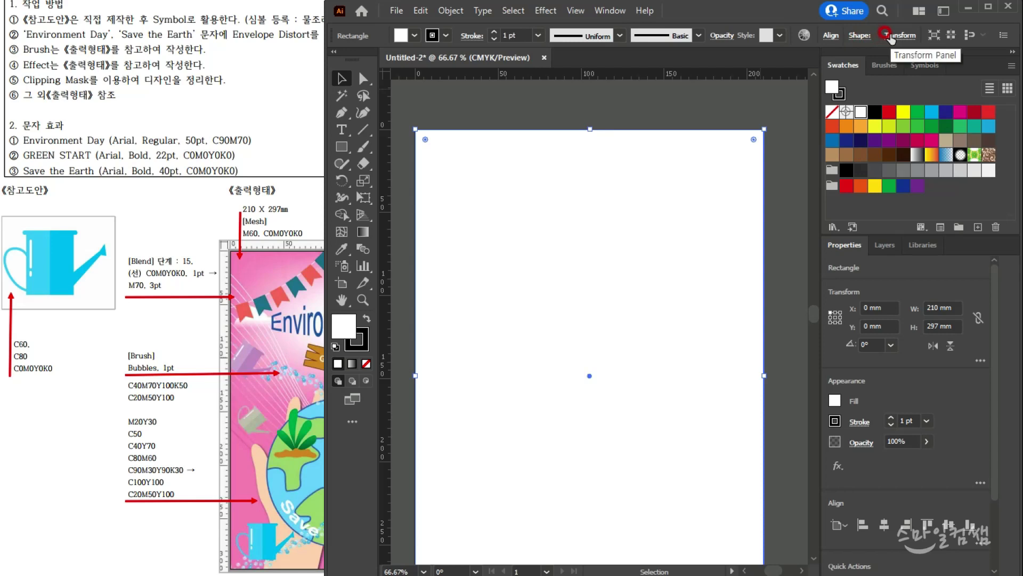
{"action": "left_click", "coordinate": [886, 36]}
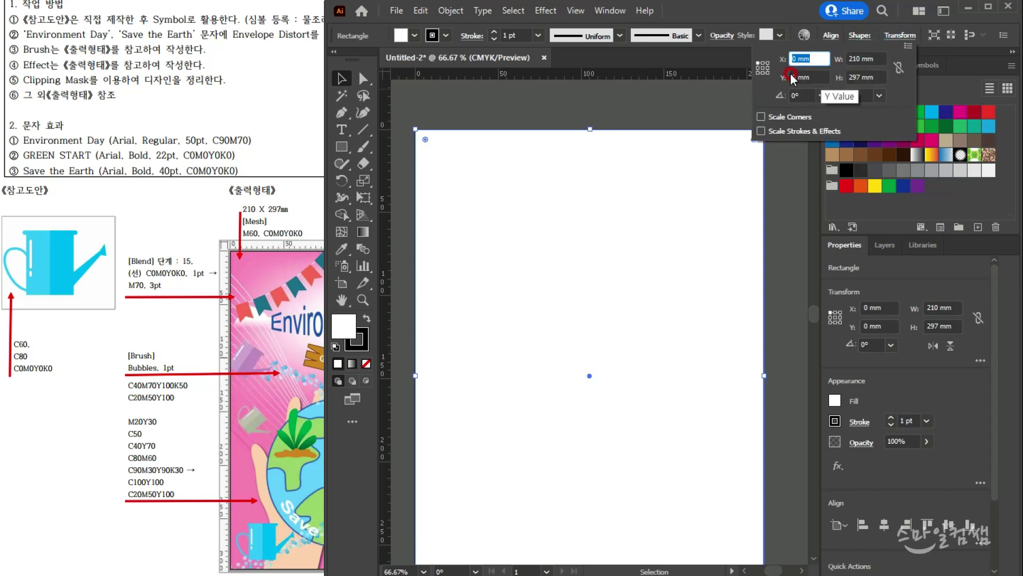
{"action": "left_click", "coordinate": [763, 64]}
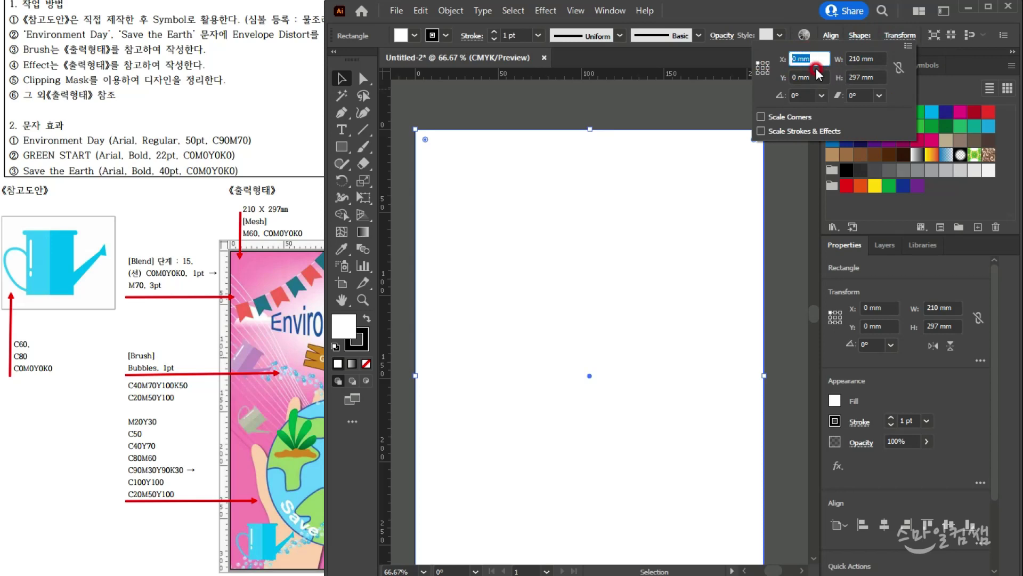
{"action": "left_click", "coordinate": [533, 104]}
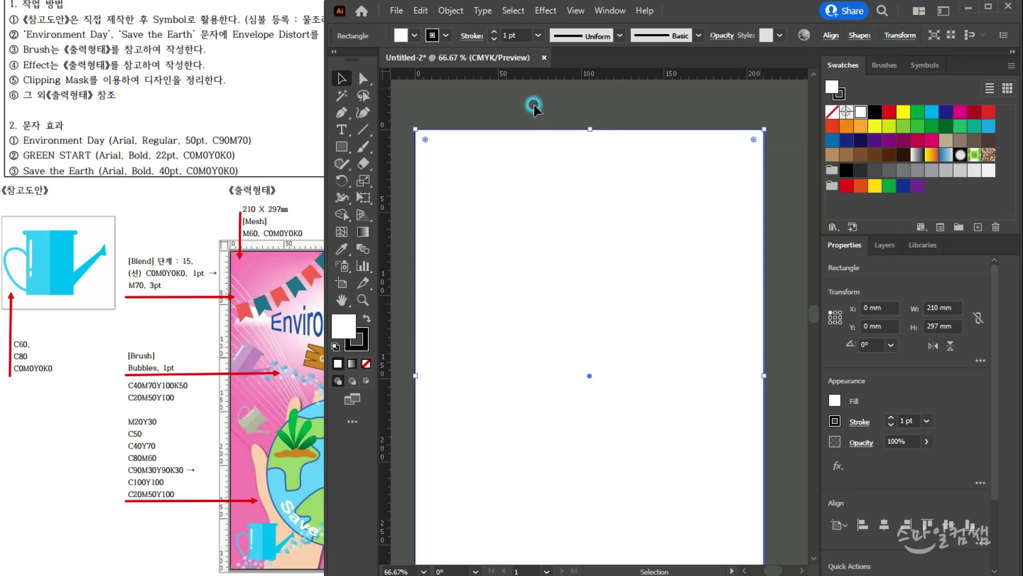
- Remove the background rectangle's stroke and fill it with 60% magenta
{"action": "left_click", "coordinate": [365, 341]}
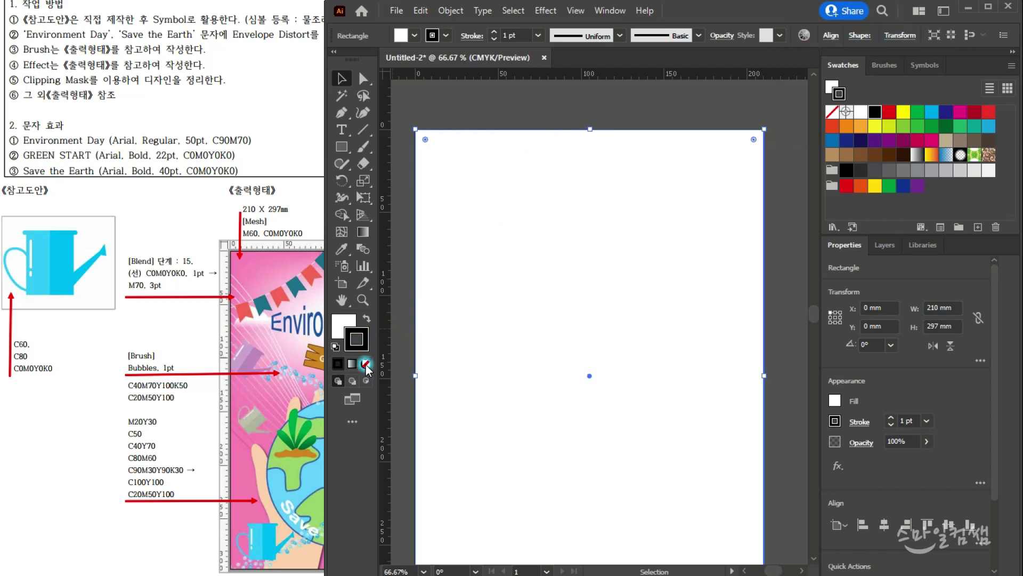
{"action": "left_click", "coordinate": [366, 363]}
{"action": "left_click", "coordinate": [341, 322]}
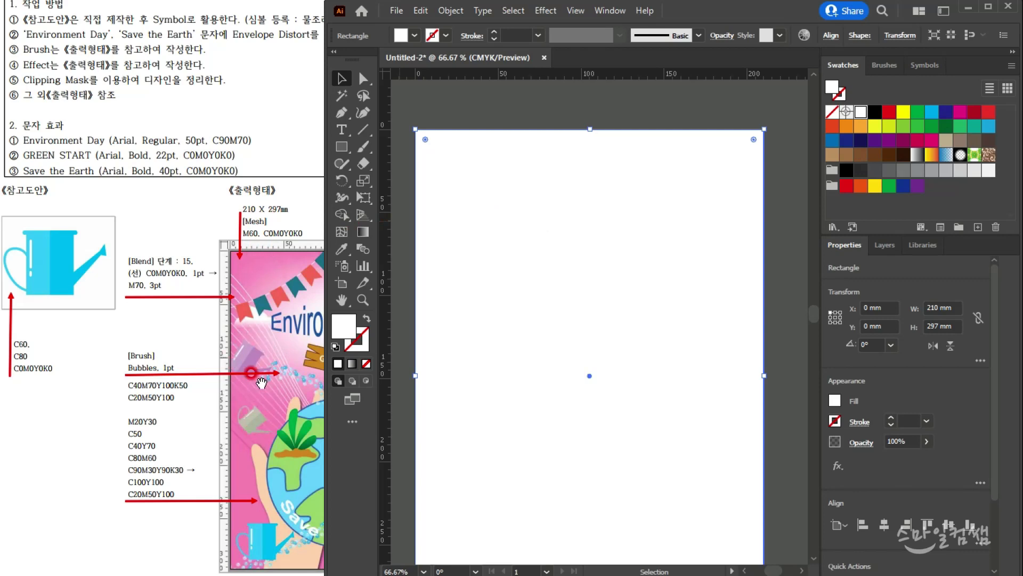
{"action": "double_click", "coordinate": [348, 329]}
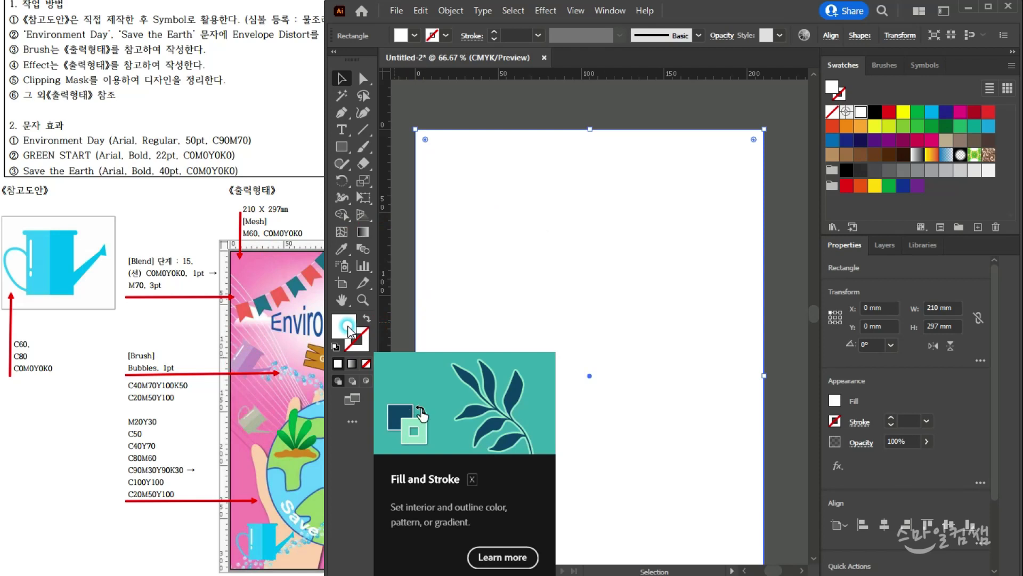
{"action": "left_click_drag", "start_coordinate": [725, 369], "coordinate": [680, 372]}
{"action": "type", "text": "60"}
{"action": "key", "text": "Return"}
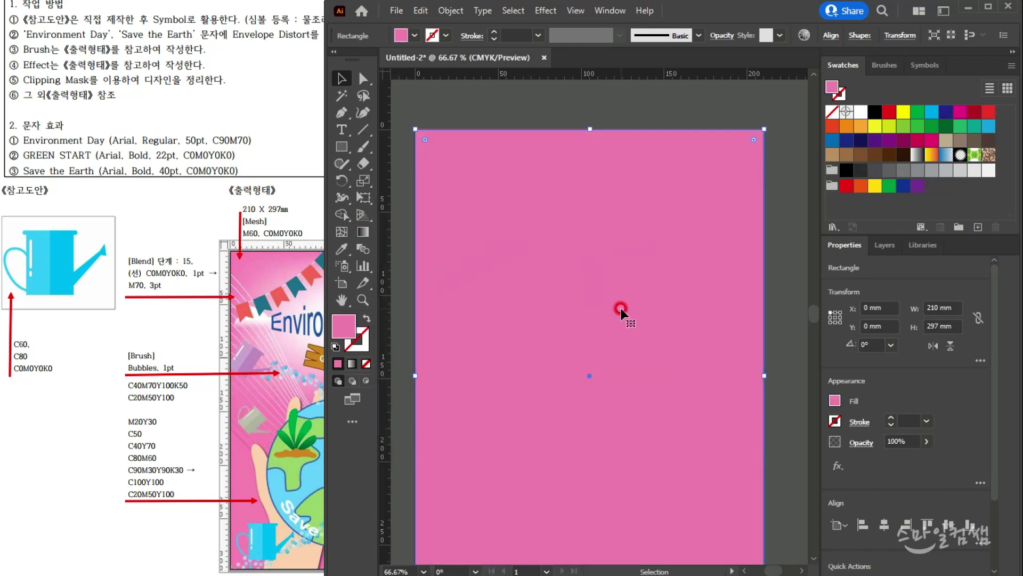
- Add a mesh point in the rectangle's upper centre at about X 104 mm, Y 66 mm and color it white
{"action": "left_click", "coordinate": [317, 322]}
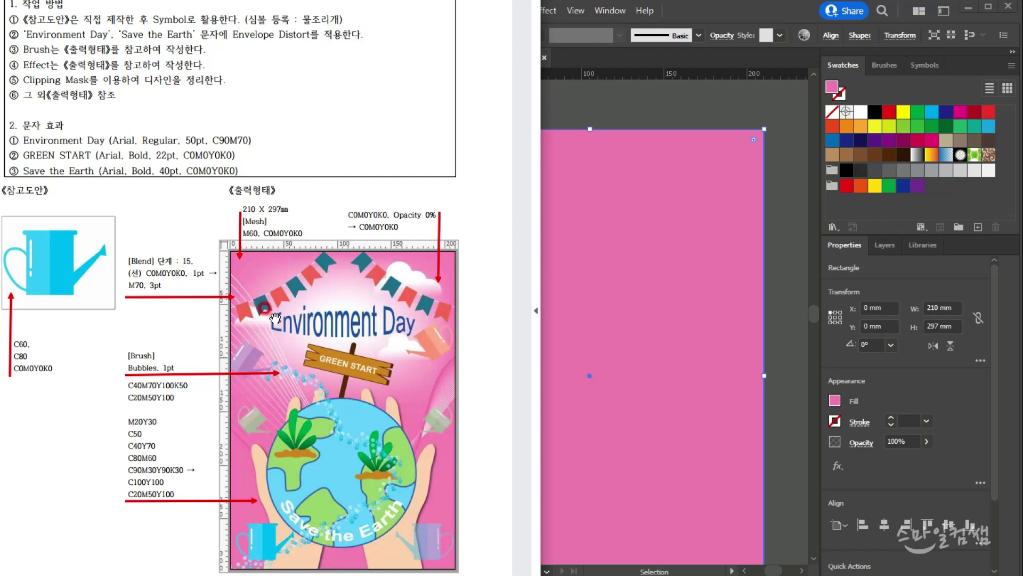
{"action": "left_click", "coordinate": [611, 107]}
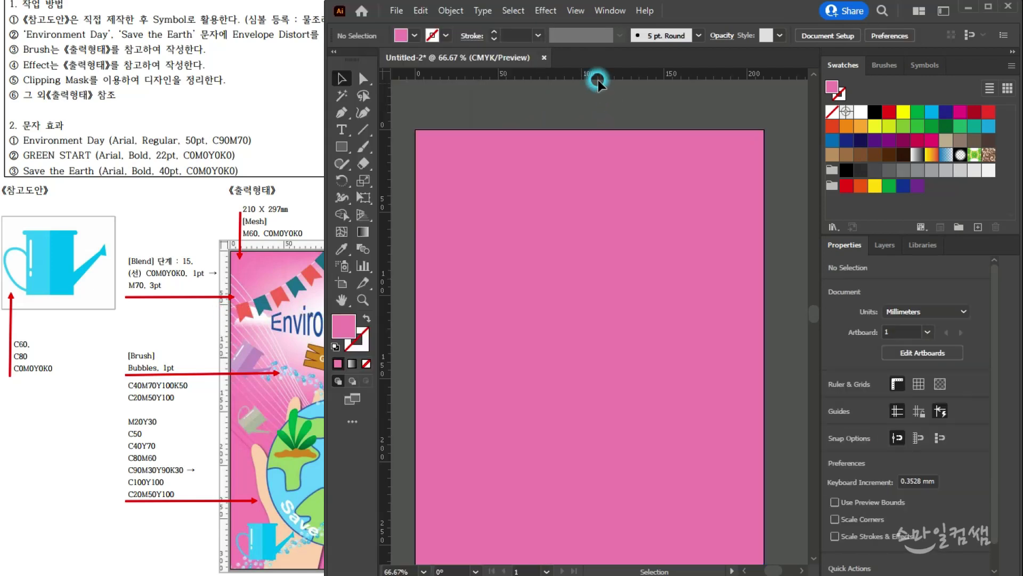
{"action": "left_click", "coordinate": [342, 233]}
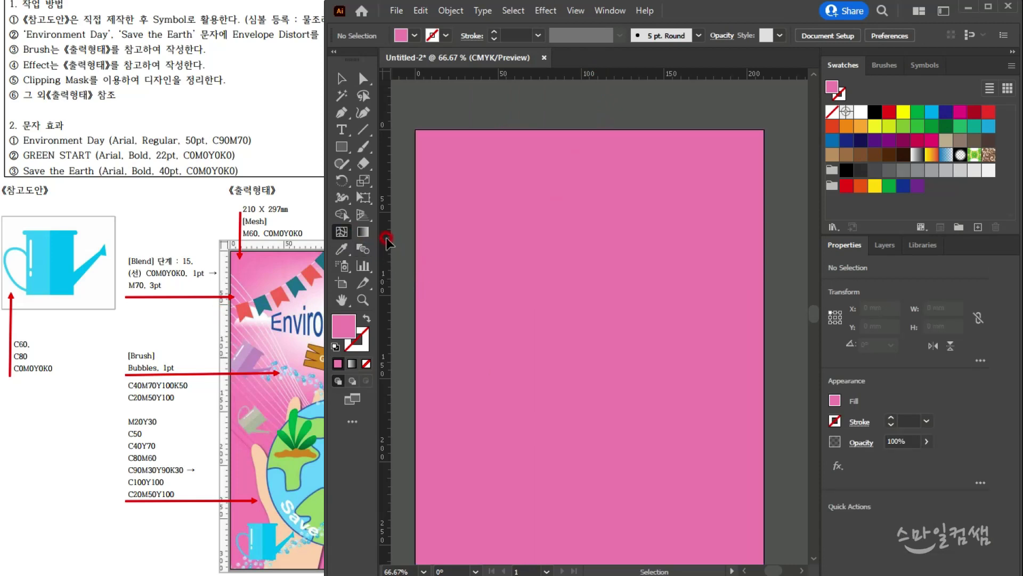
{"action": "left_click", "coordinate": [588, 240]}
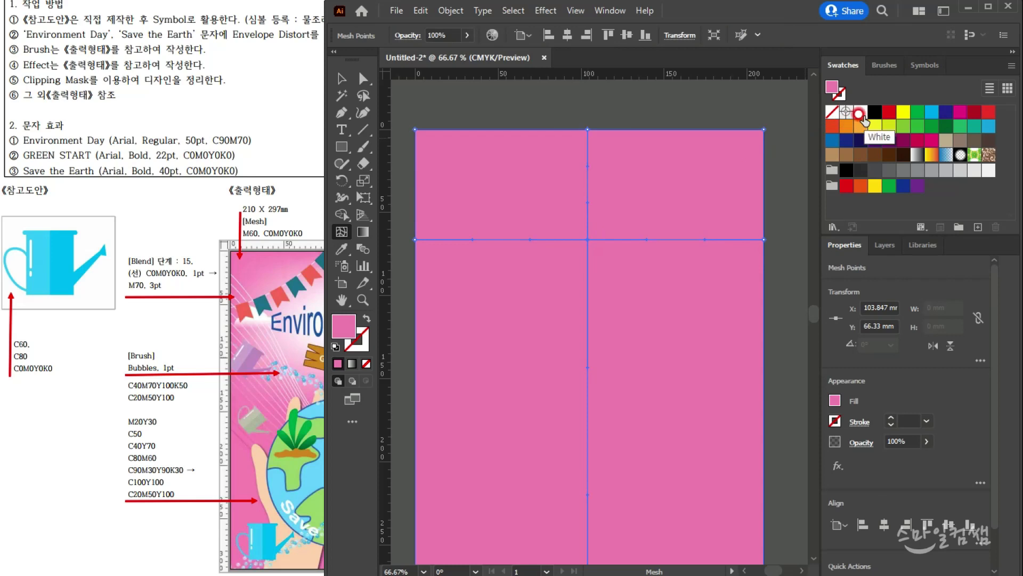
{"action": "left_click", "coordinate": [861, 113]}
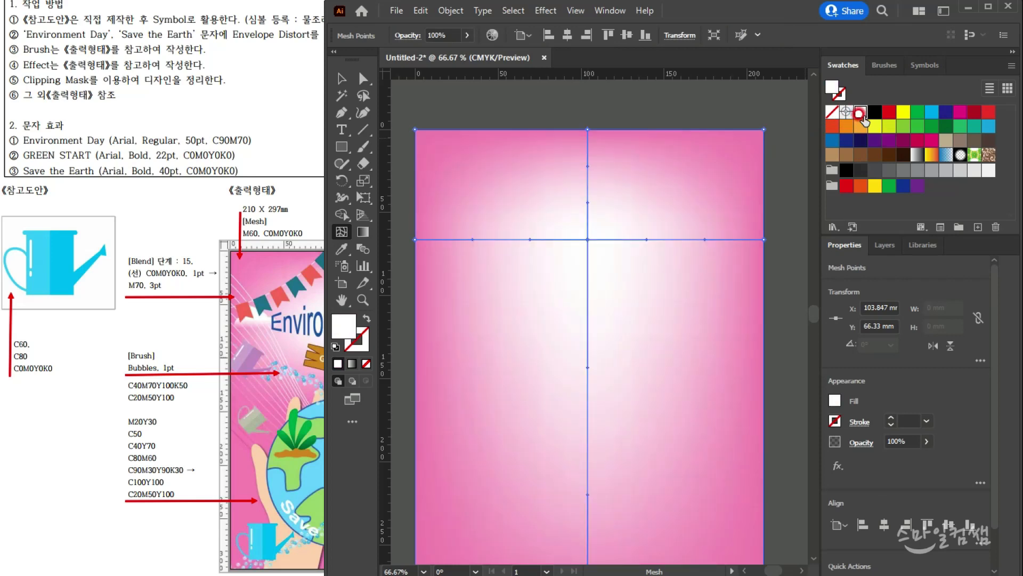
- Add a second mesh point on the vertical mesh line at about Y 124 mm and color it 60% magenta
{"action": "left_click", "coordinate": [272, 353]}
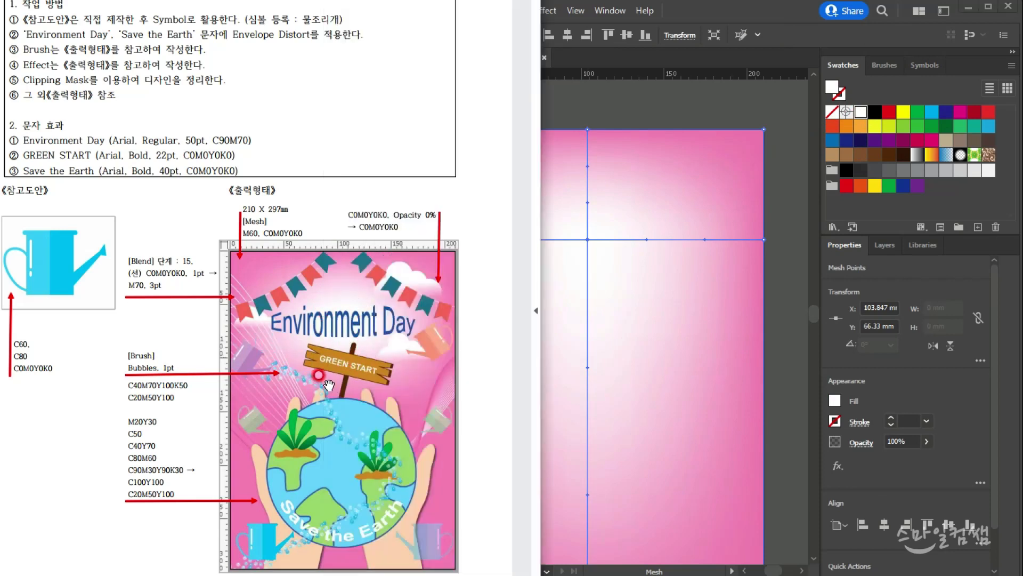
{"action": "left_click", "coordinate": [686, 12]}
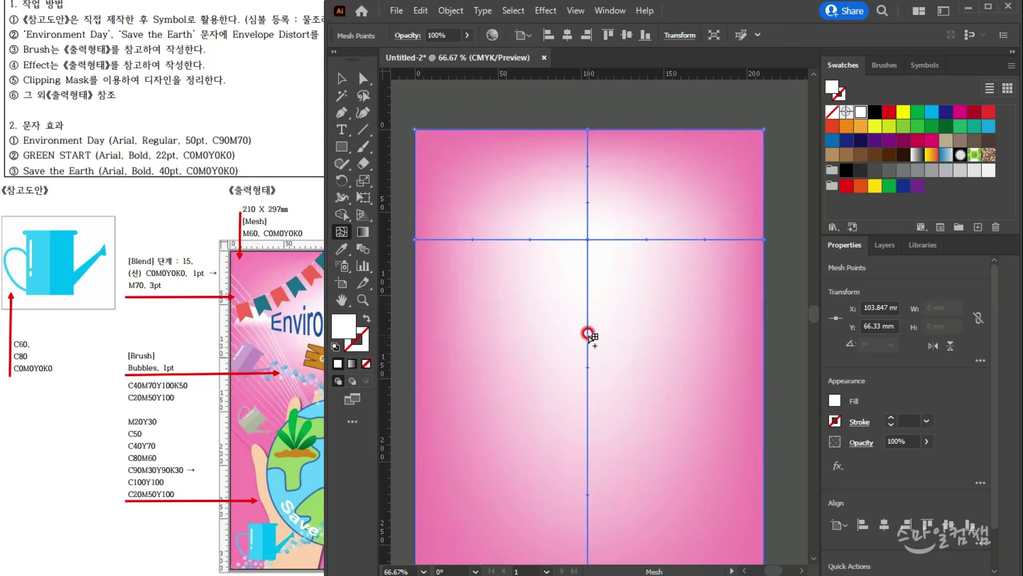
{"action": "left_click", "coordinate": [588, 334]}
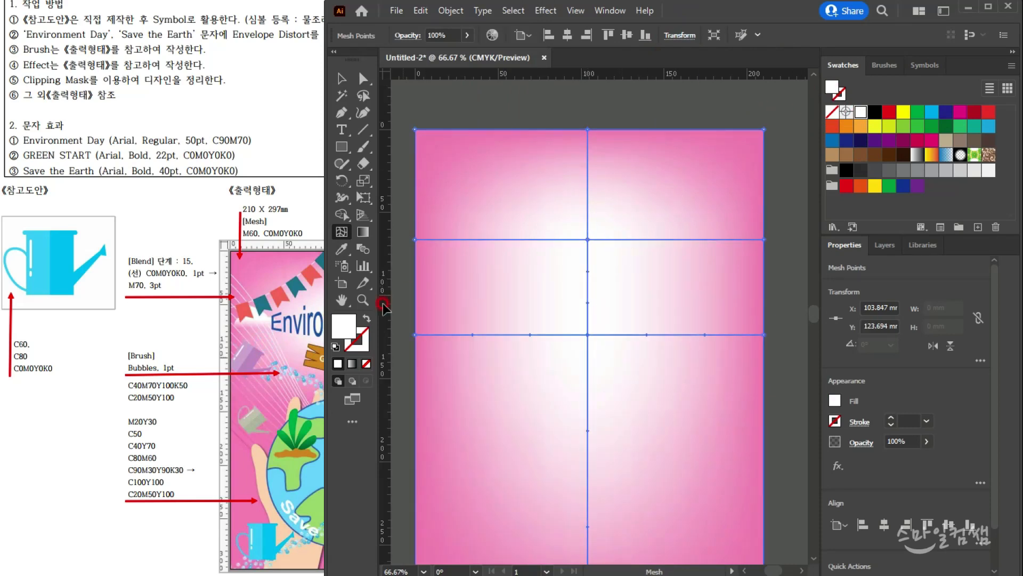
{"action": "double_click", "coordinate": [344, 326]}
{"action": "left_click", "coordinate": [721, 369]}
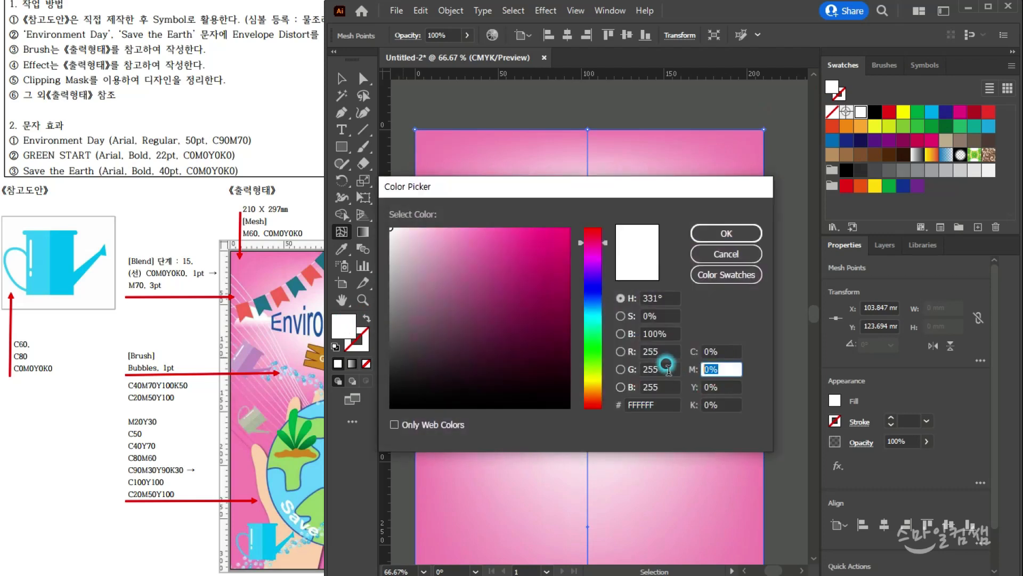
{"action": "type", "text": "60"}
{"action": "key", "text": "Return"}
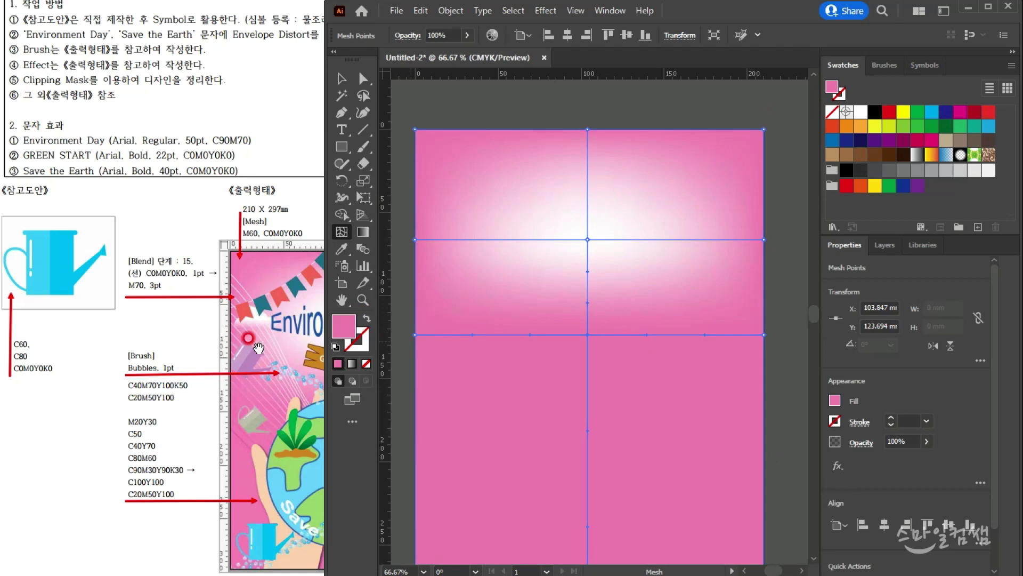
- Move the lower mesh point down to X 105 mm and about Y 144 mm, and return to the Mesh tool
{"action": "left_click", "coordinate": [258, 347]}
{"action": "key", "text": "v"}
{"action": "left_click", "coordinate": [714, 20]}
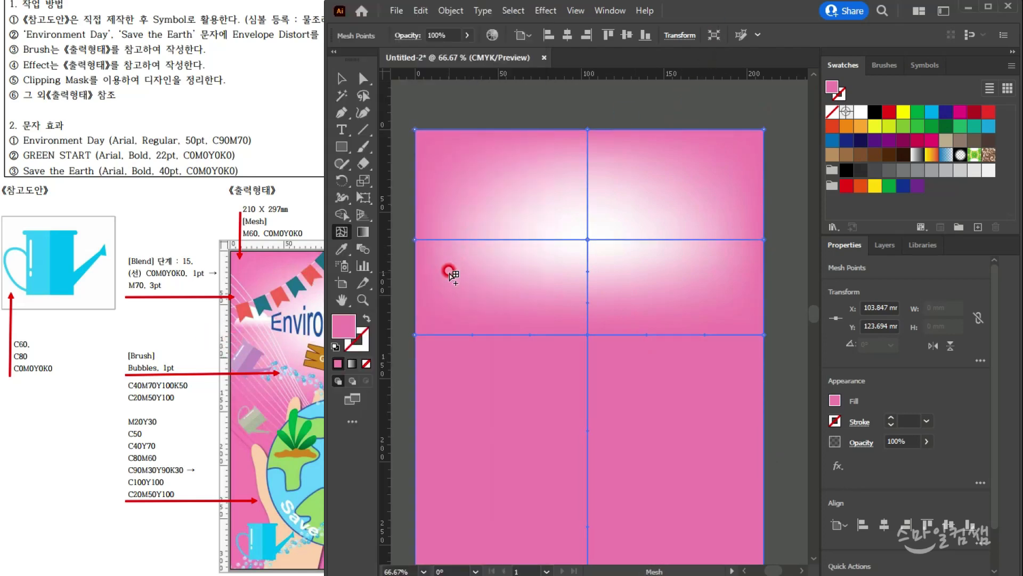
{"action": "left_click", "coordinate": [363, 80]}
{"action": "left_click", "coordinate": [613, 334]}
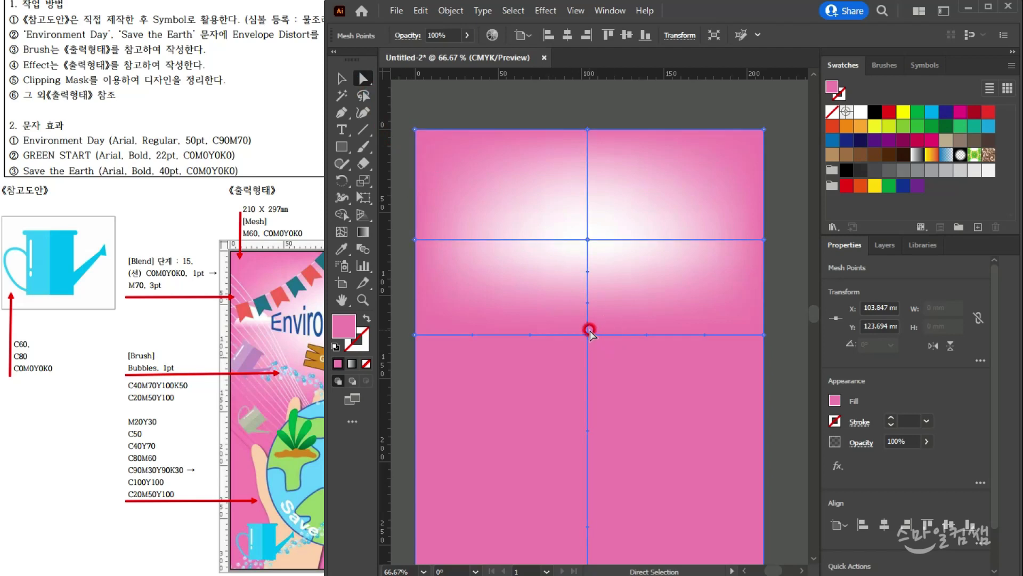
{"action": "left_click", "coordinate": [588, 335]}
{"action": "left_click_drag", "start_coordinate": [589, 336], "coordinate": [589, 369]}
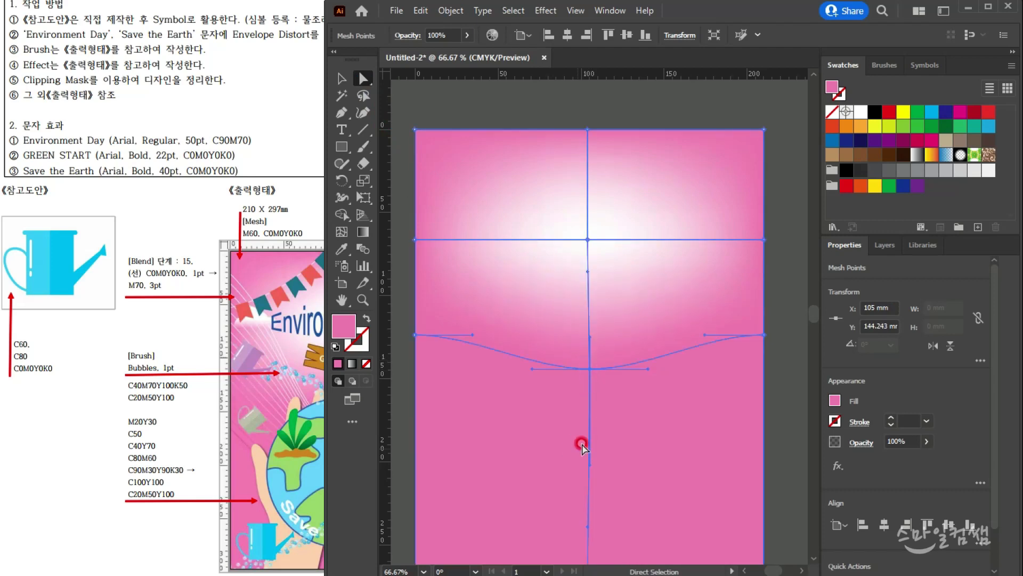
{"action": "left_click", "coordinate": [340, 233]}
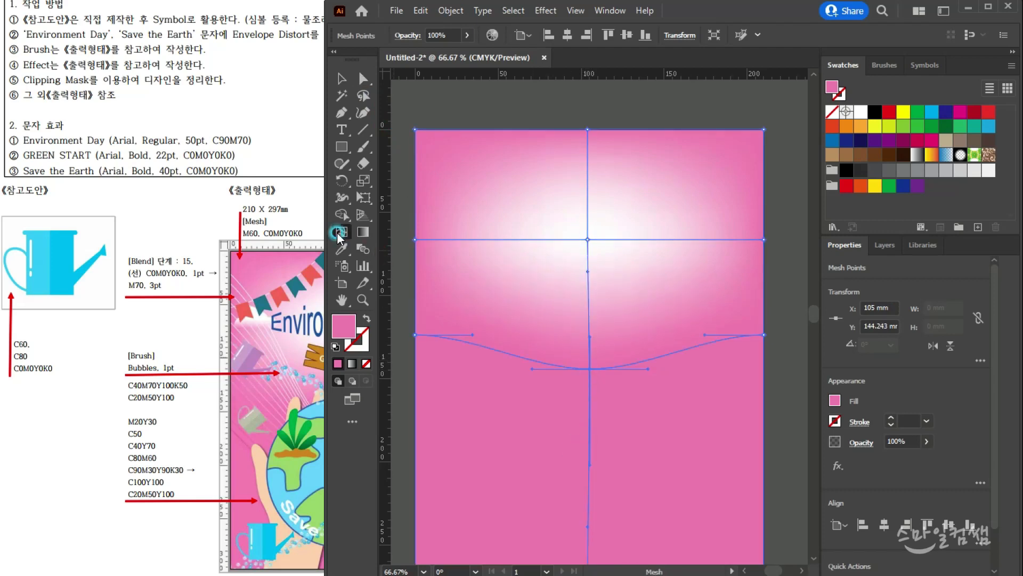
- Select the finished gradient mesh background as a whole object and lock it
{"action": "left_click", "coordinate": [589, 238]}
{"action": "mouse_move", "coordinate": [590, 238]}
{"action": "left_mouse_down"}
{"action": "mouse_move", "coordinate": [589, 214]}
{"action": "mouse_move", "coordinate": [590, 238]}
{"action": "left_mouse_up"}
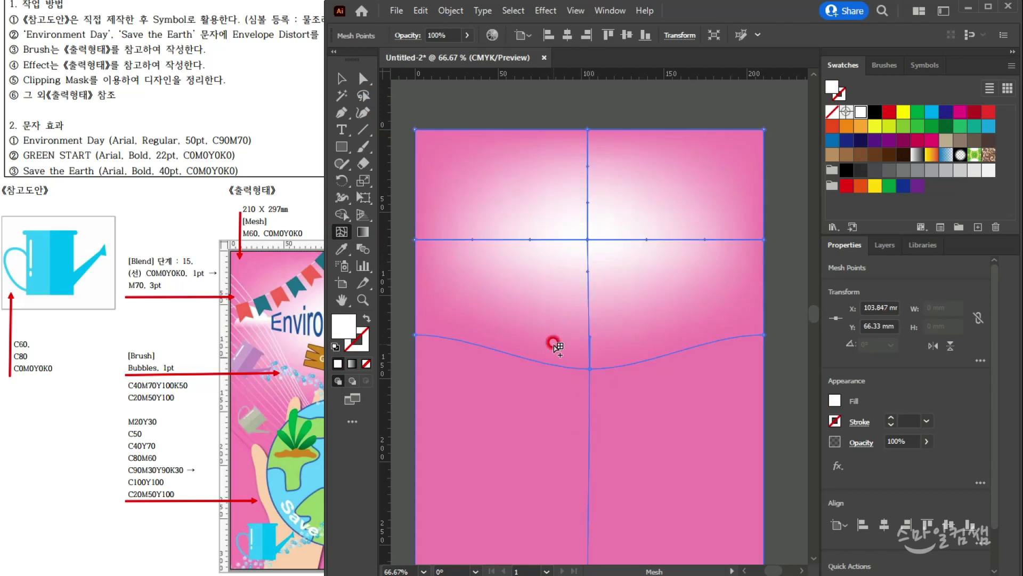
{"action": "left_click", "coordinate": [344, 80]}
{"action": "left_click", "coordinate": [582, 101]}
{"action": "left_click", "coordinate": [520, 196]}
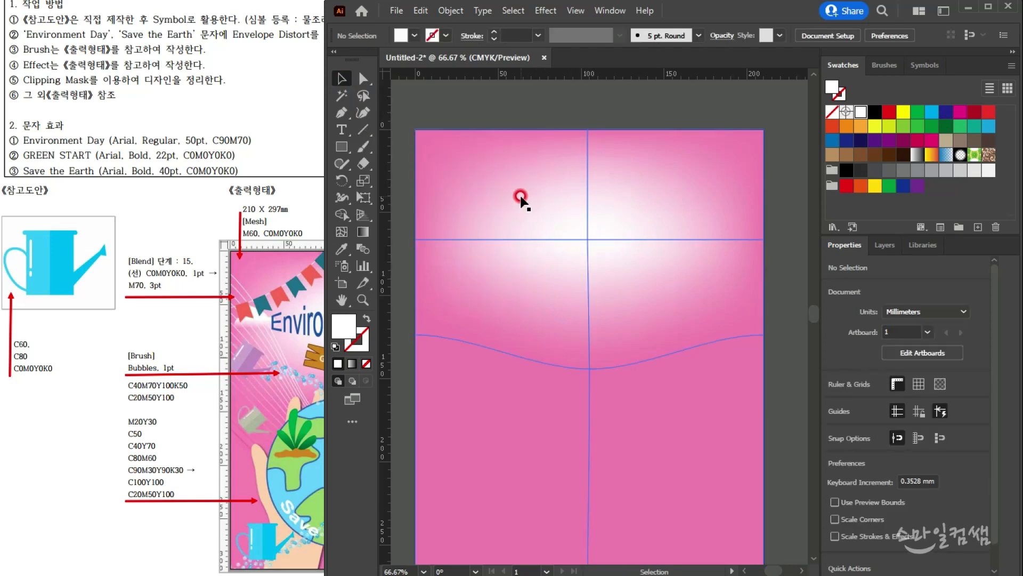
{"action": "left_click", "coordinate": [510, 268]}
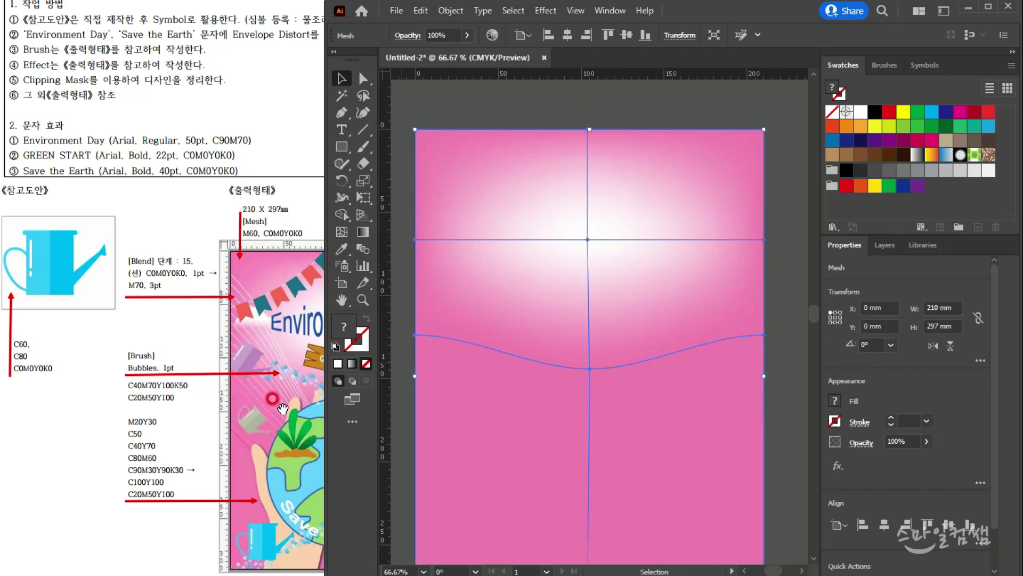
{"action": "left_click", "coordinate": [283, 407]}
{"action": "left_click", "coordinate": [665, 111]}
{"action": "left_click", "coordinate": [543, 157]}
{"action": "left_click", "coordinate": [447, 12]}
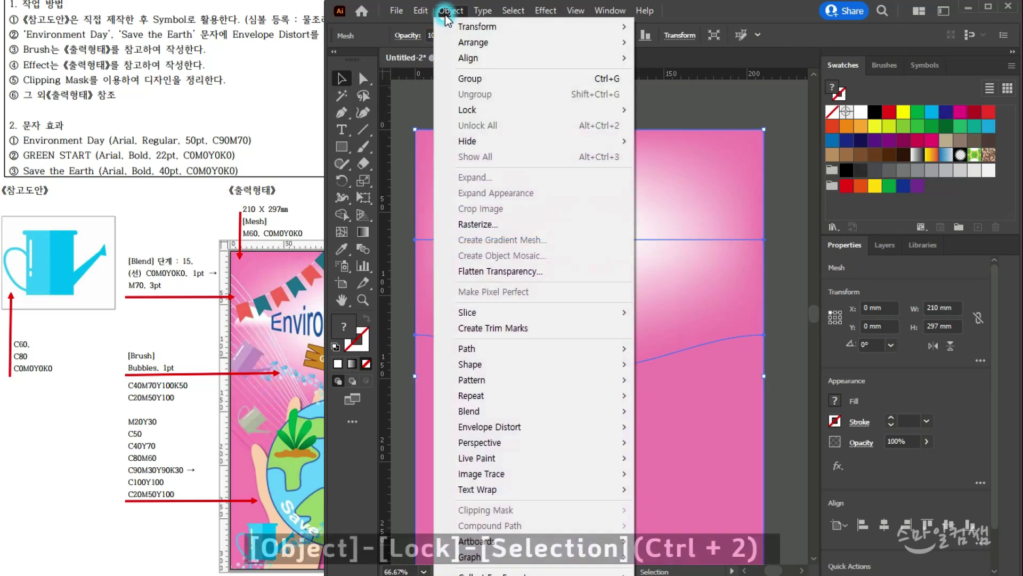
{"action": "left_click", "coordinate": [496, 110]}
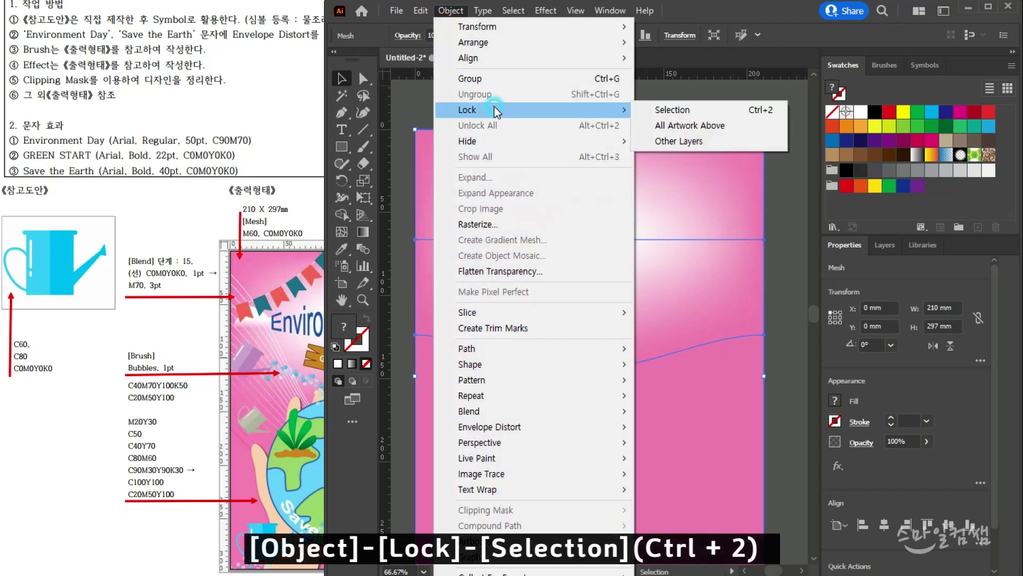
{"action": "left_click", "coordinate": [640, 110]}
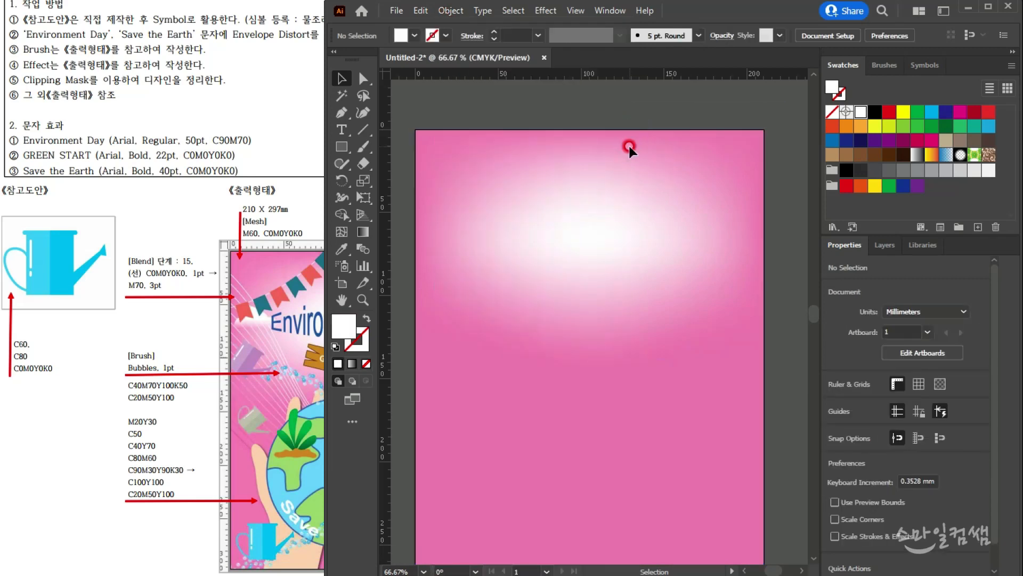
{"action": "left_click_drag", "start_coordinate": [459, 187], "coordinate": [597, 354]}
- Draw a white circle about 32.5 mm in diameter at about X 21.7 mm, Y 67.6 mm as the cloud's first puff
{"action": "left_click", "coordinate": [297, 379]}
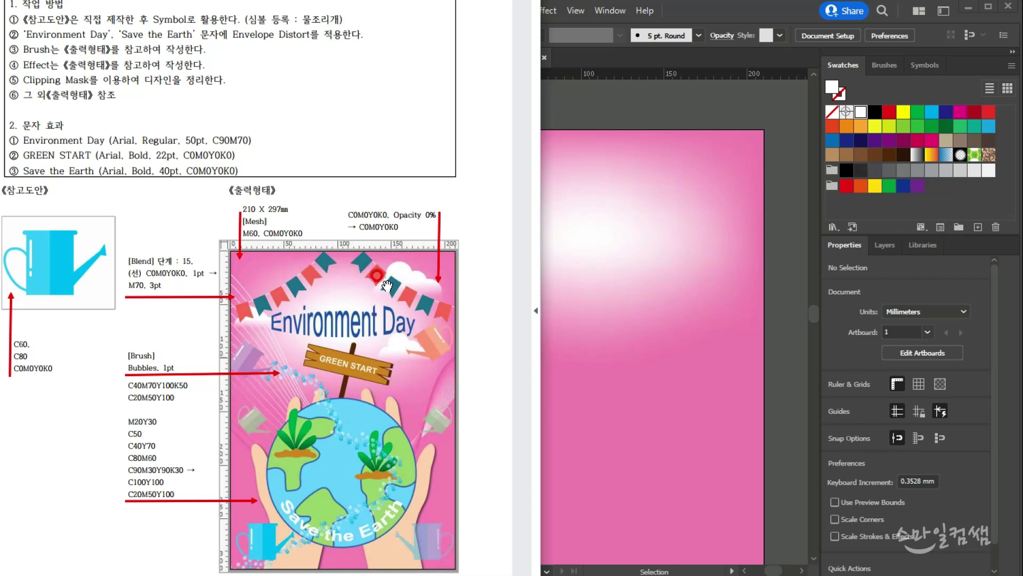
{"action": "left_click", "coordinate": [633, 306]}
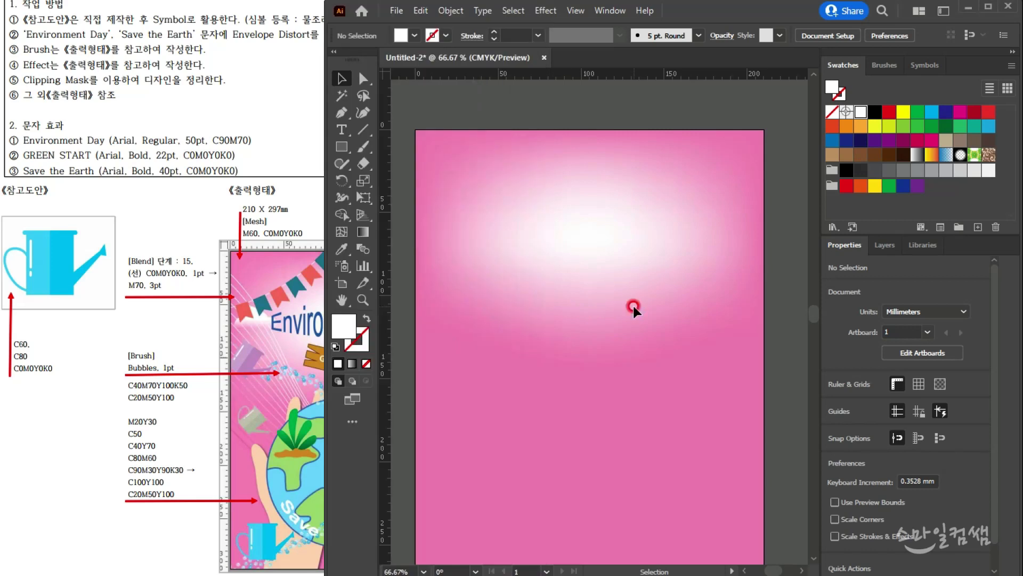
{"action": "left_click", "coordinate": [238, 299]}
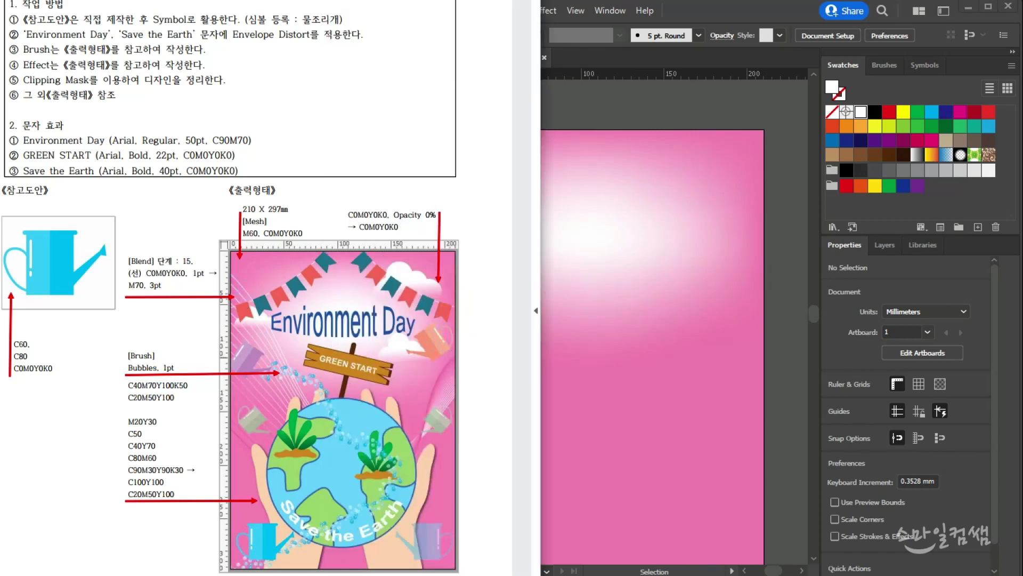
{"action": "left_click_drag", "start_coordinate": [363, 389], "coordinate": [147, 389]}
{"action": "left_click", "coordinate": [641, 243]}
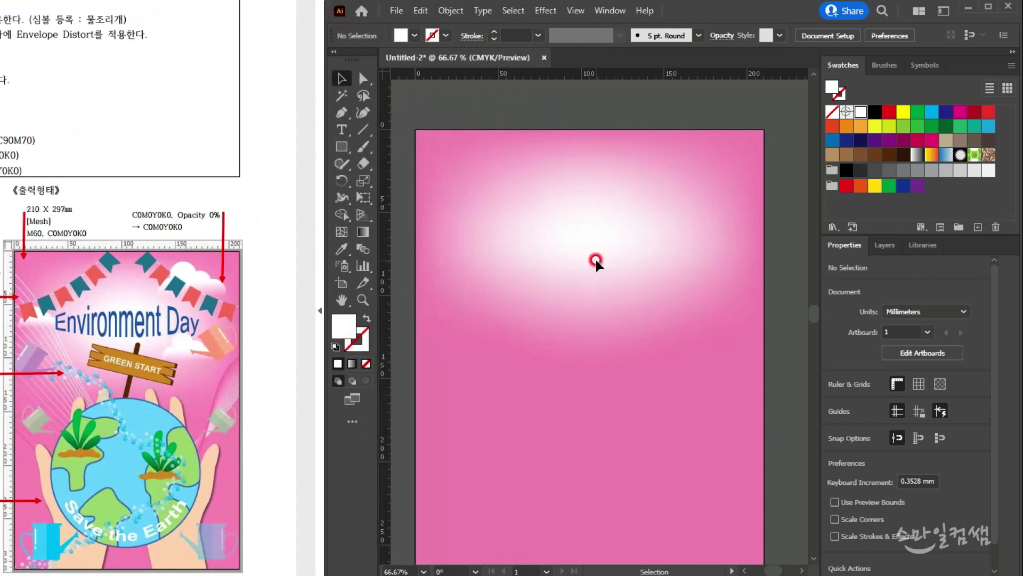
{"action": "left_click", "coordinate": [344, 146]}
{"action": "left_click_drag", "start_coordinate": [359, 167], "coordinate": [413, 188]}
{"action": "left_click_drag", "start_coordinate": [453, 241], "coordinate": [505, 294]}
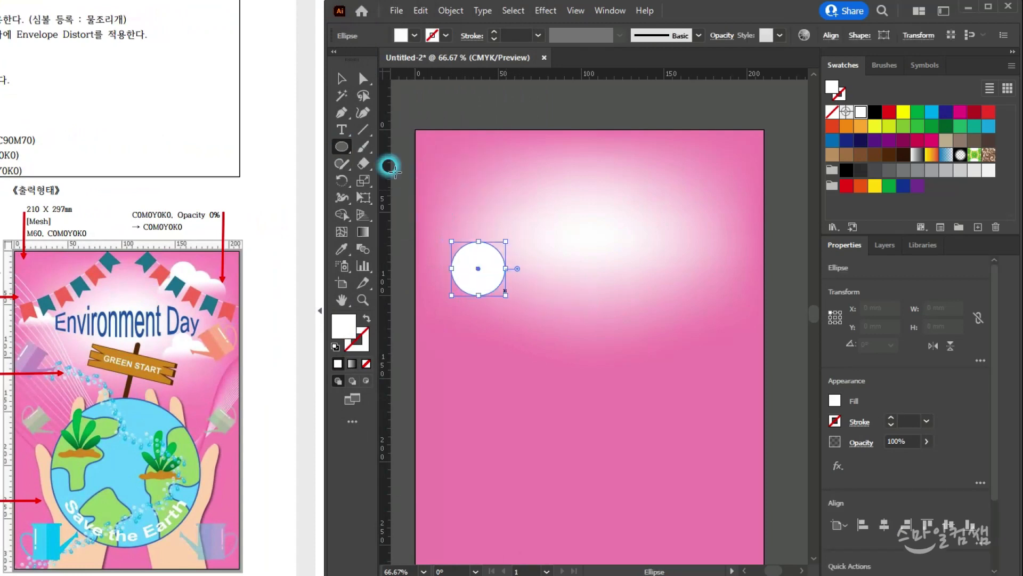
{"action": "left_click", "coordinate": [342, 79]}
{"action": "left_click", "coordinate": [479, 285]}
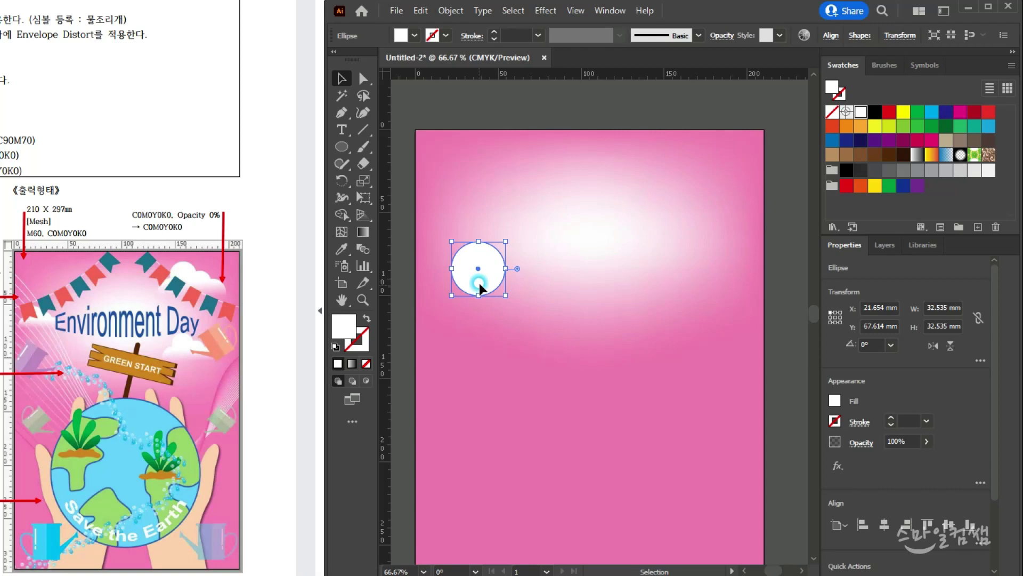
- Copy the circle up to its right and add two smaller overlapping circles, the upper one about 23.5 mm wide, for the cloud's puffs
{"action": "left_click_drag", "start_coordinate": [480, 286], "coordinate": [528, 256]}
{"action": "left_click", "coordinate": [579, 348]}
{"action": "left_click", "coordinate": [638, 299]}
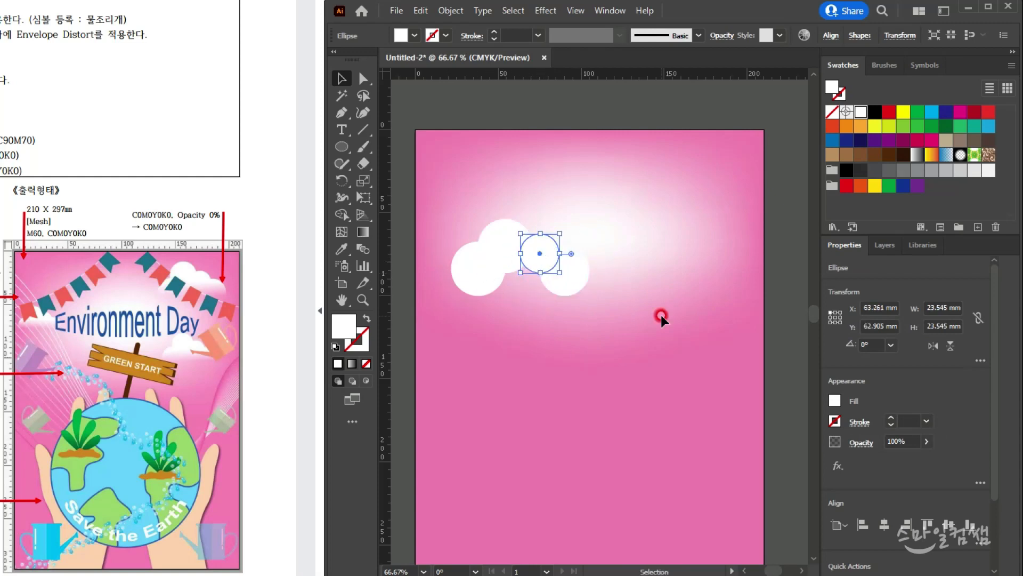
- Draw a white rectangle between the outer circles to fill the cloud's body and give it a flat base
{"action": "left_click", "coordinate": [341, 146]}
{"action": "left_click_drag", "start_coordinate": [343, 149], "coordinate": [397, 142]}
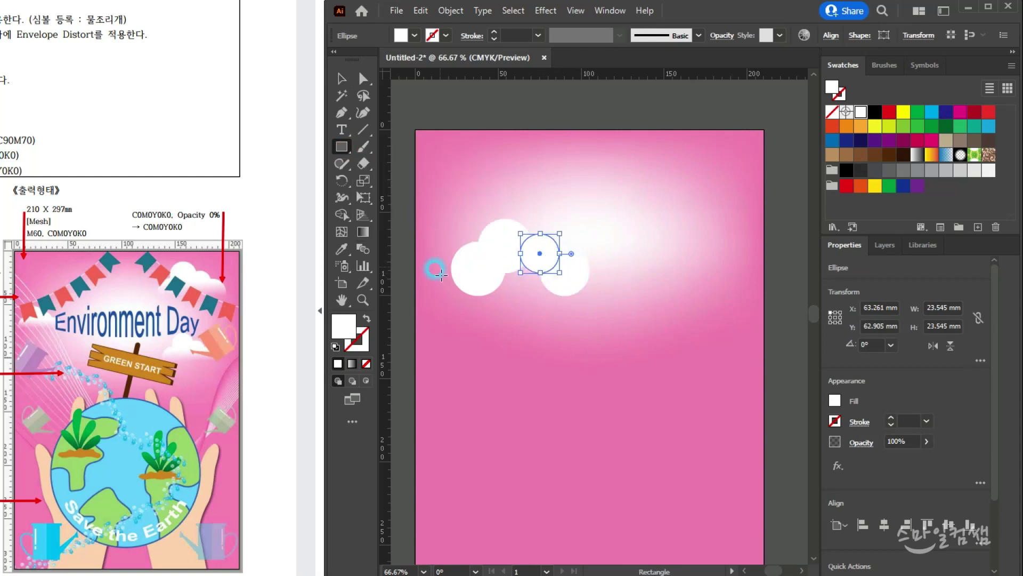
{"action": "left_click_drag", "start_coordinate": [478, 296], "coordinate": [566, 262]}
{"action": "left_click", "coordinate": [339, 78]}
- Select all the cloud shapes and move them down the poster to about X 21.6 mm, Y 129.1 mm
{"action": "left_click", "coordinate": [670, 250]}
{"action": "scroll", "coordinate": [536, 233], "scroll_direction": "up", "scroll_amount": 1}
{"action": "left_click_drag", "start_coordinate": [456, 212], "coordinate": [618, 335]}
{"action": "scroll", "coordinate": [618, 335], "scroll_direction": "down", "scroll_amount": 2}
{"action": "left_click_drag", "start_coordinate": [562, 309], "coordinate": [561, 404]}
{"action": "key", "text": "ctrl+0"}
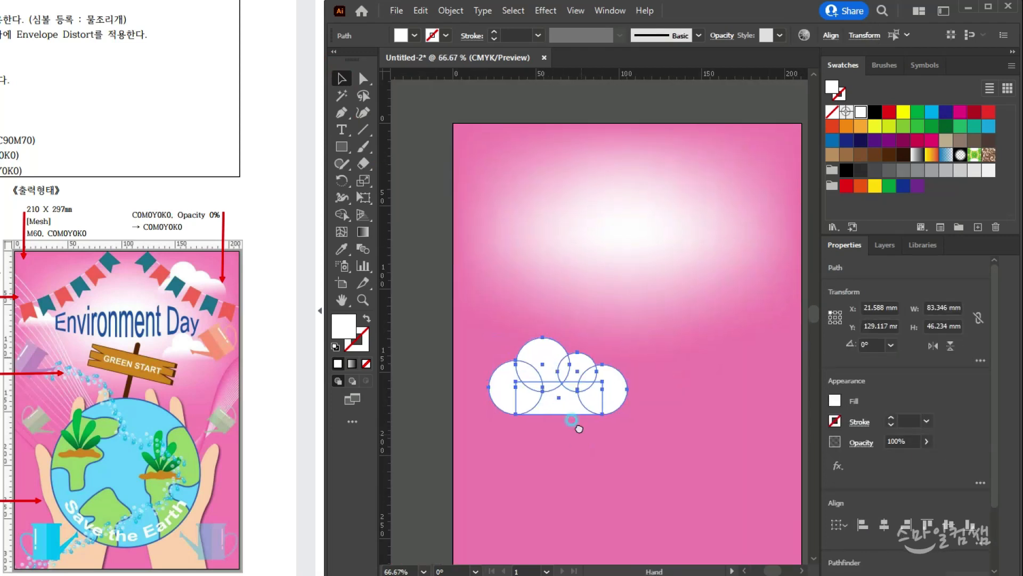
- Select the four circles and the rectangle and unite them into a single cloud shape
{"action": "left_click", "coordinate": [597, 379]}
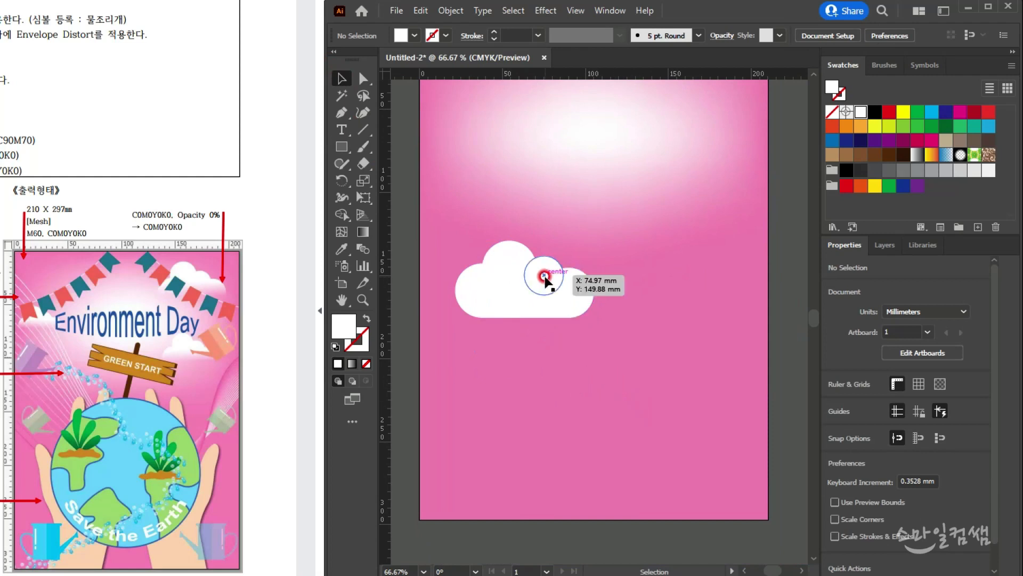
{"action": "left_click_drag", "start_coordinate": [605, 329], "coordinate": [606, 330]}
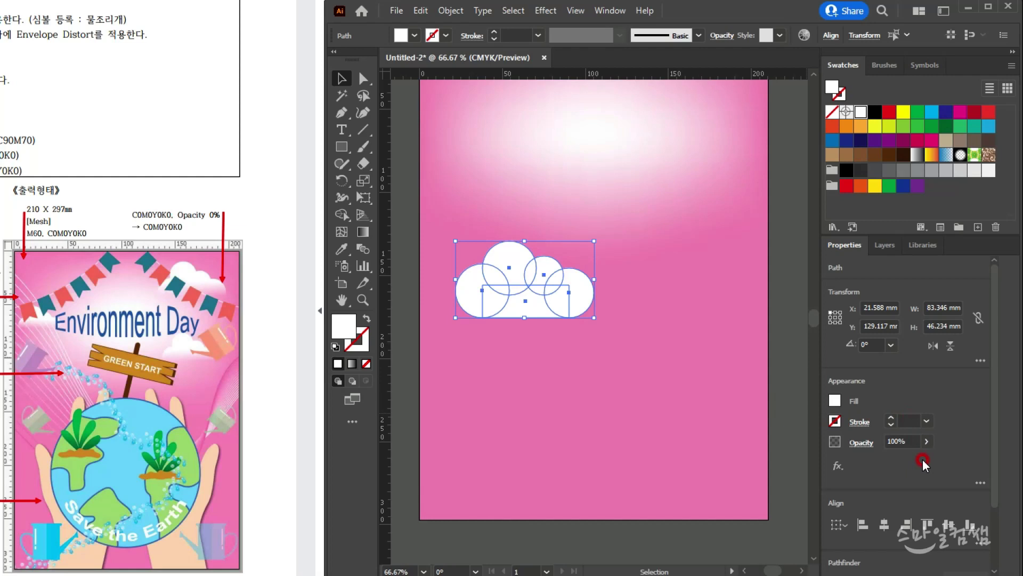
{"action": "left_click_drag", "start_coordinate": [1000, 491], "coordinate": [998, 551]}
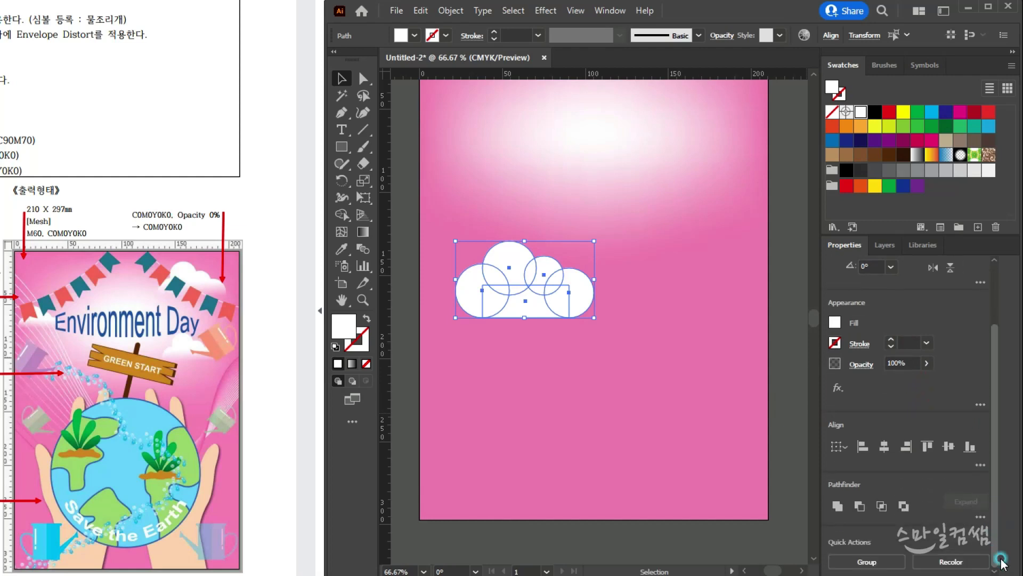
{"action": "left_click", "coordinate": [838, 507]}
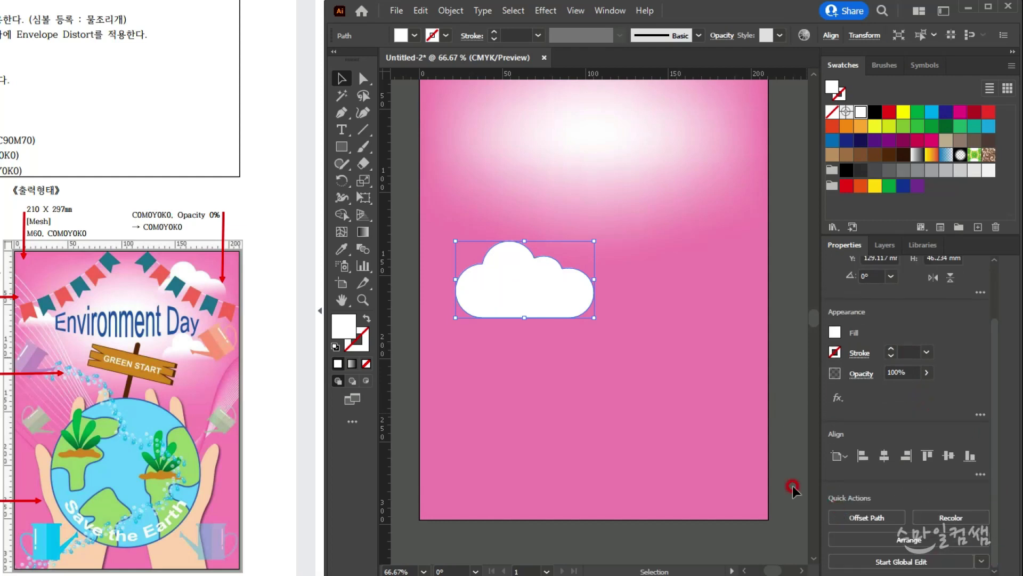
- Fill the cloud with a linear white-to-black gradient
{"action": "left_click", "coordinate": [525, 346]}
{"action": "left_click", "coordinate": [516, 273]}
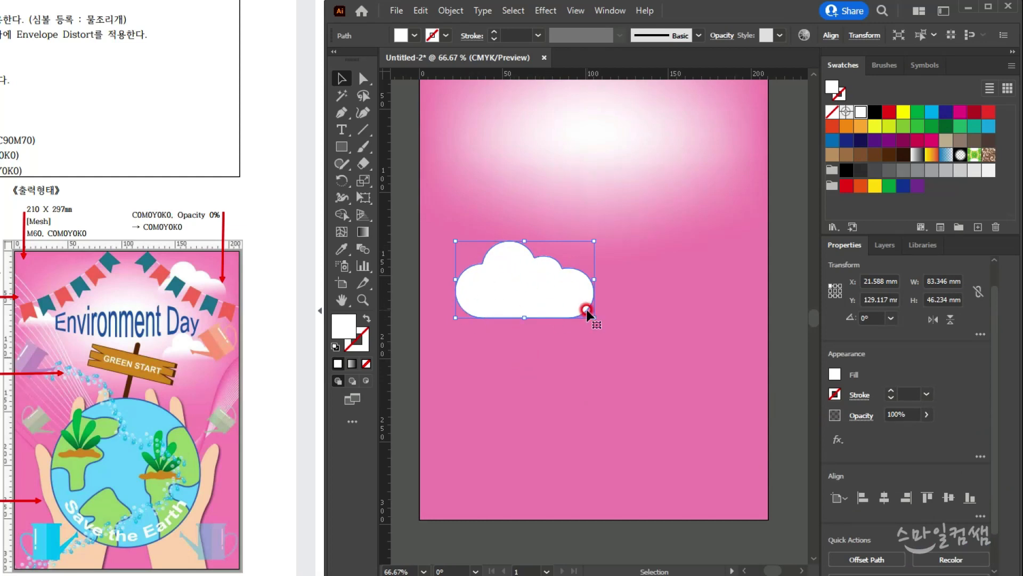
{"action": "left_click", "coordinate": [611, 11]}
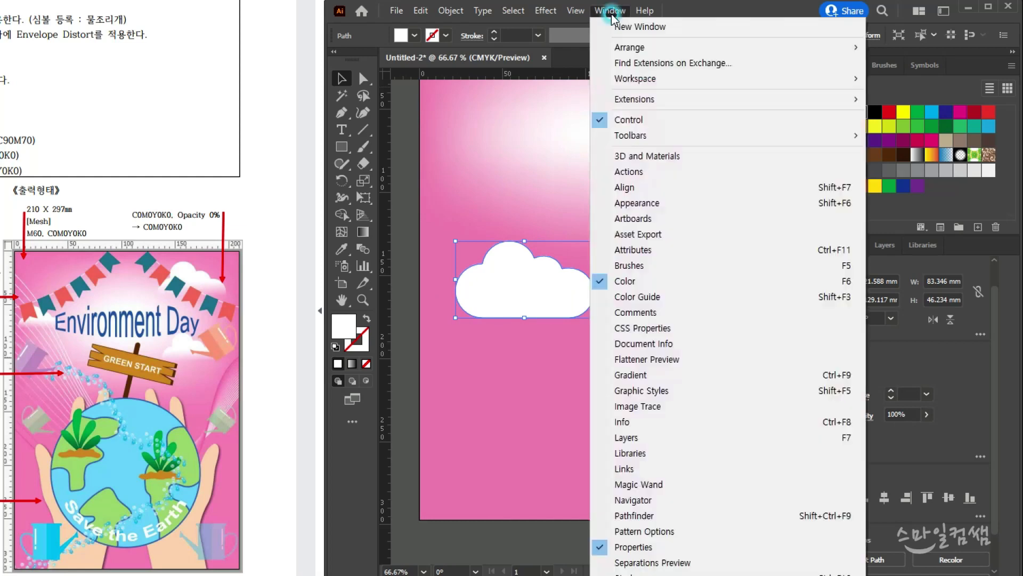
{"action": "left_click", "coordinate": [647, 376]}
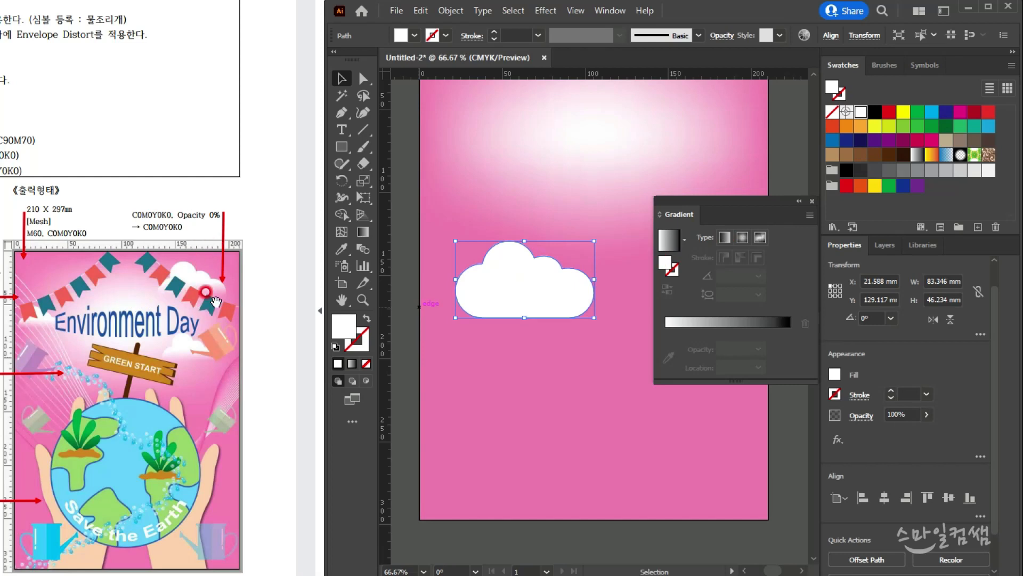
{"action": "left_click", "coordinate": [726, 237]}
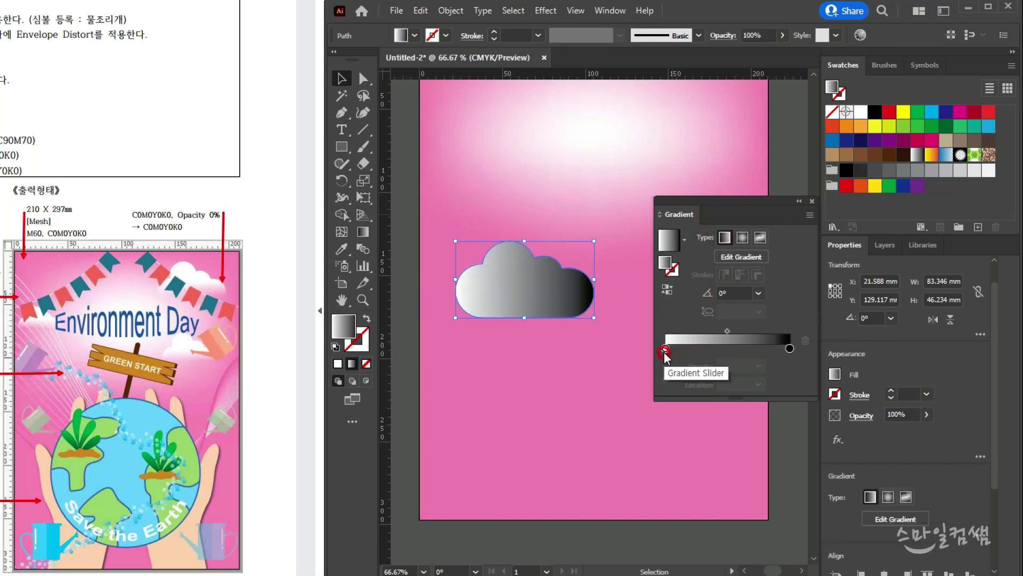
- Change the cloud gradient's black end stop to white, with K at 0%
{"action": "double_click", "coordinate": [790, 348]}
{"action": "left_click_drag", "start_coordinate": [671, 406], "coordinate": [657, 406]}
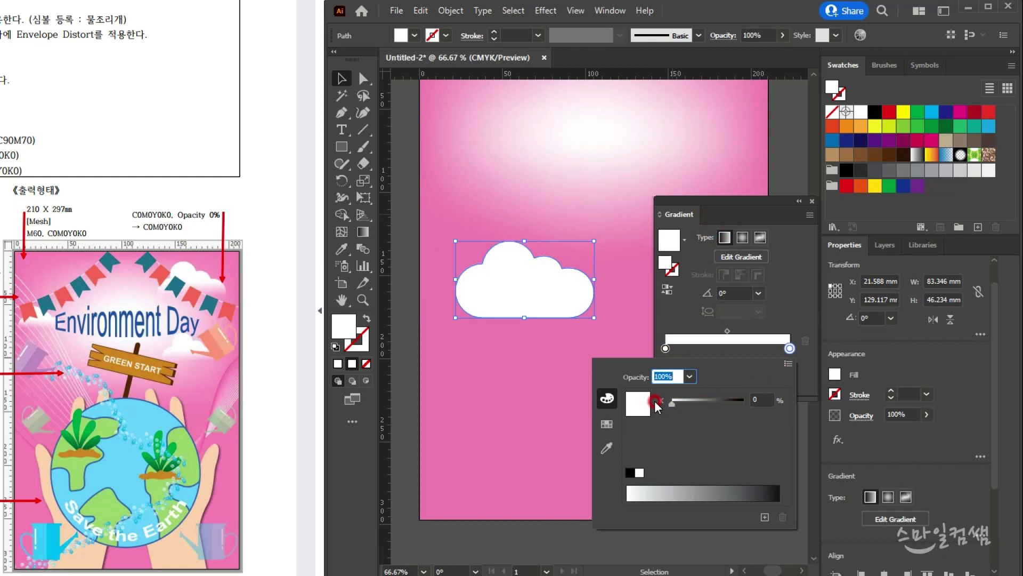
{"action": "left_click", "coordinate": [336, 79]}
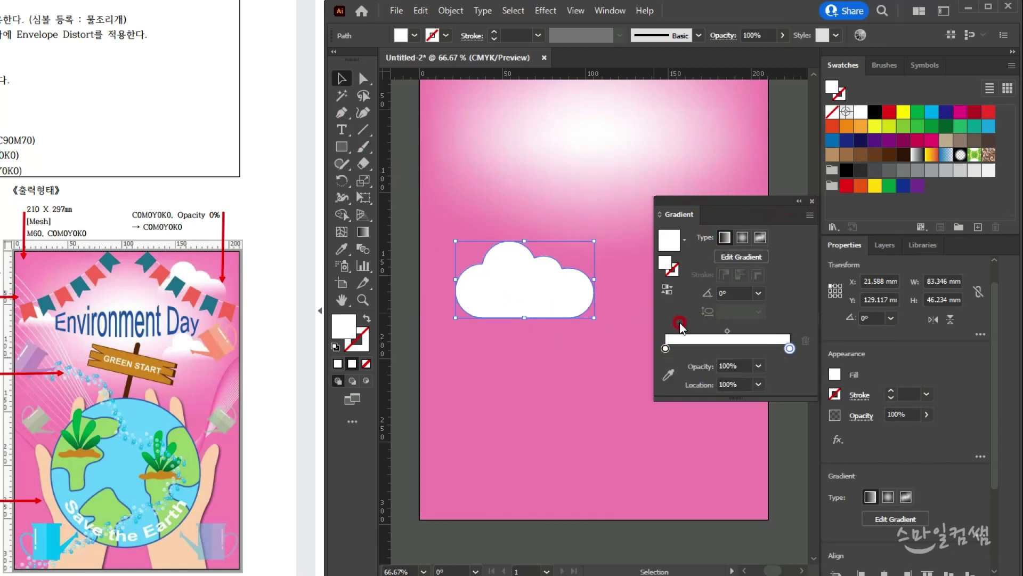
- Set the opacity of the cloud gradient's end stop to 0%
{"action": "left_click", "coordinate": [741, 366]}
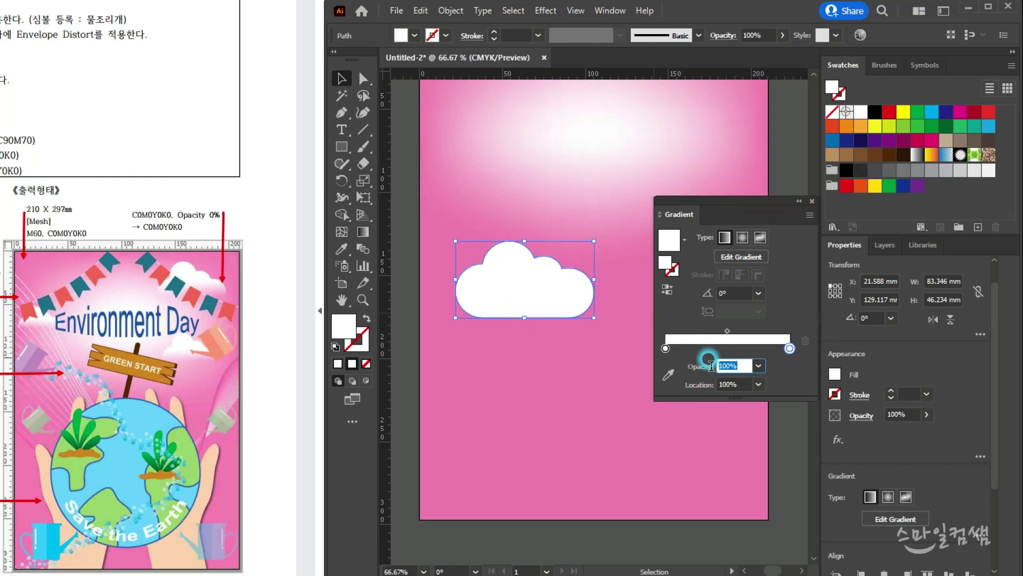
{"action": "left_click", "coordinate": [789, 350]}
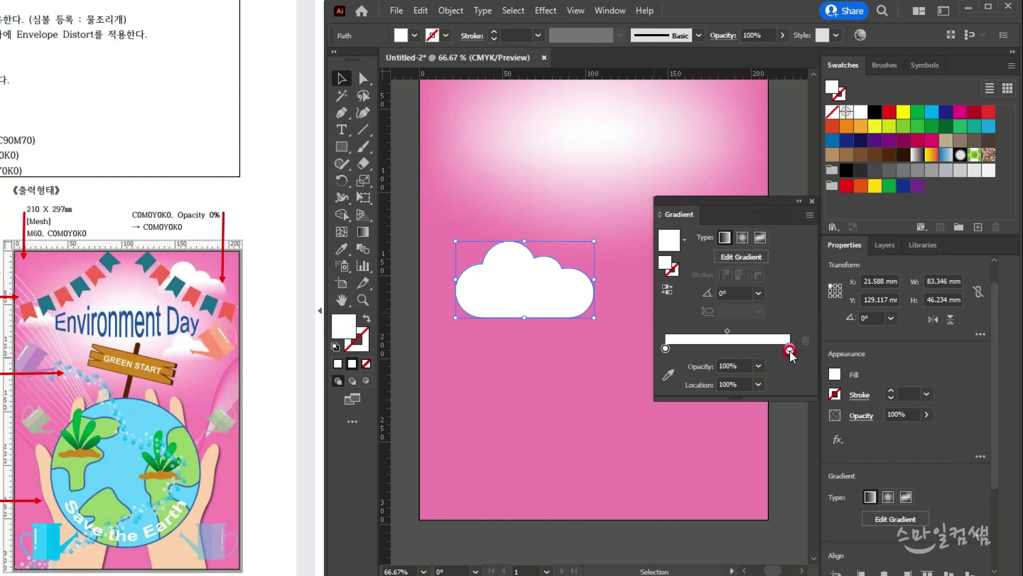
{"action": "left_click", "coordinate": [731, 366]}
{"action": "left_click", "coordinate": [694, 367]}
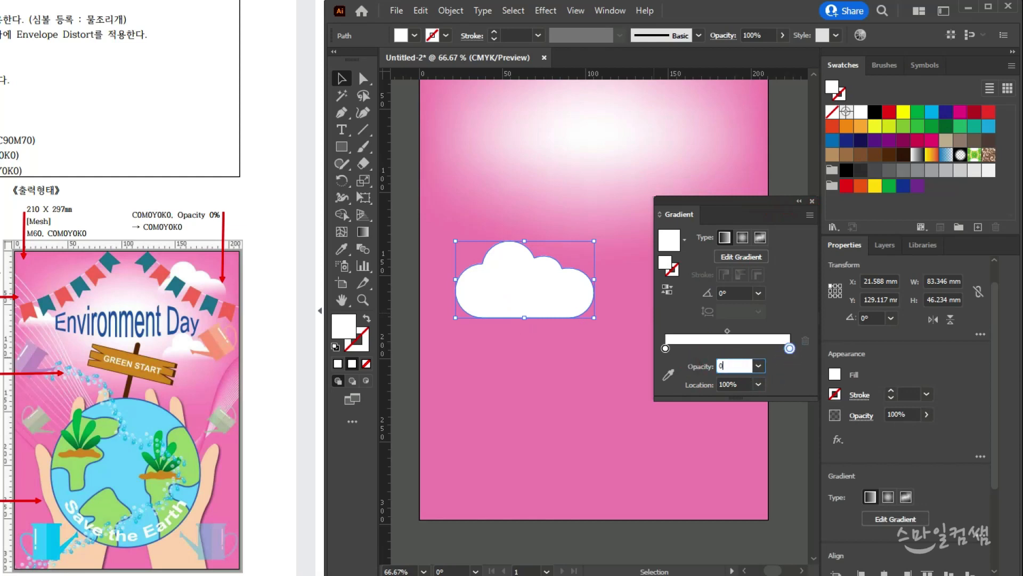
{"action": "type", "text": "0"}
{"action": "left_click", "coordinate": [694, 368]}
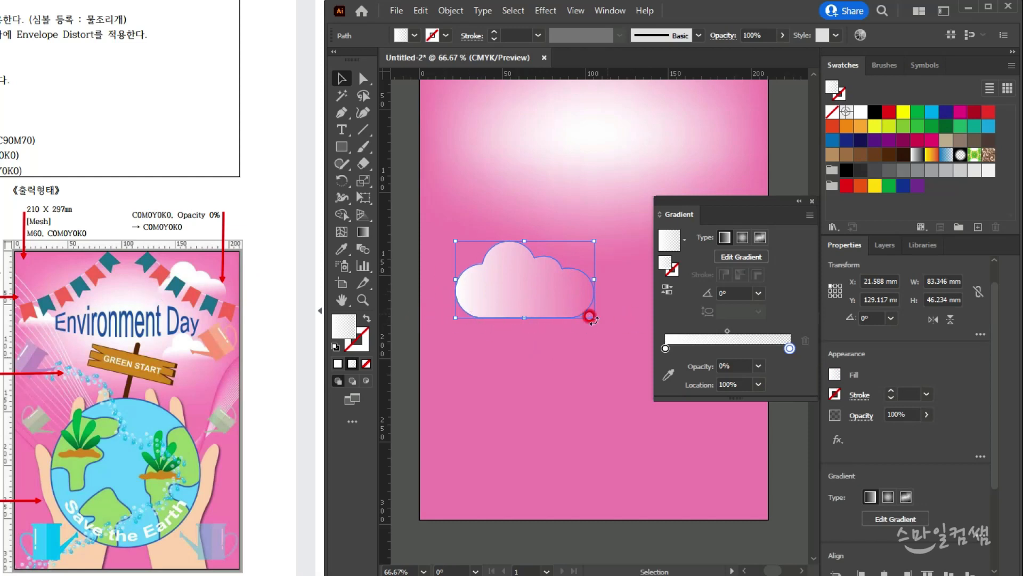
- Redirect the cloud's gradient vertically at -90°, from white near the cloud's top to transparent at its base
{"action": "left_click", "coordinate": [365, 250]}
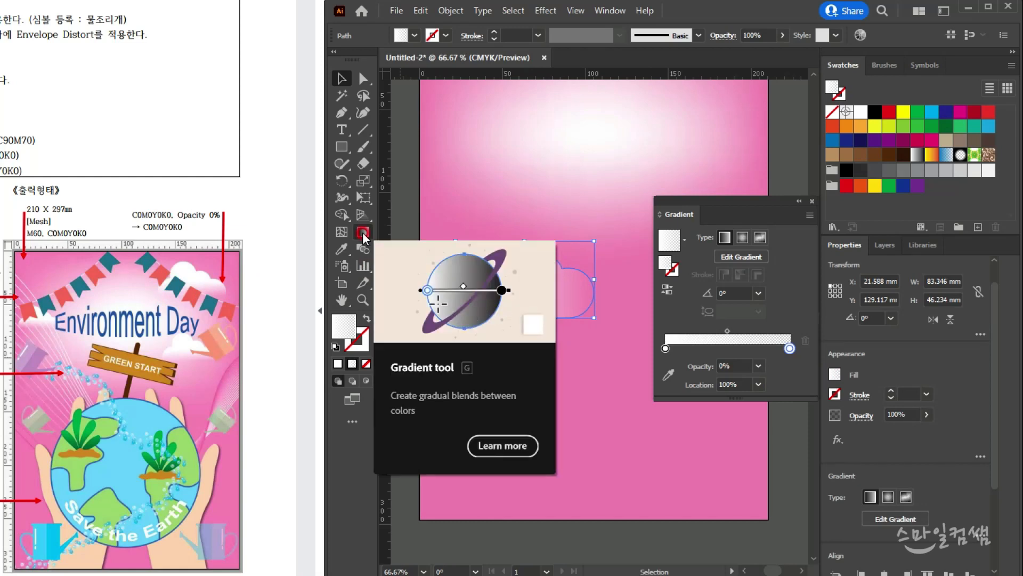
{"action": "left_click", "coordinate": [363, 232]}
{"action": "left_click_drag", "start_coordinate": [523, 258], "coordinate": [524, 314]}
{"action": "left_click", "coordinate": [341, 78]}
{"action": "left_click", "coordinate": [507, 144]}
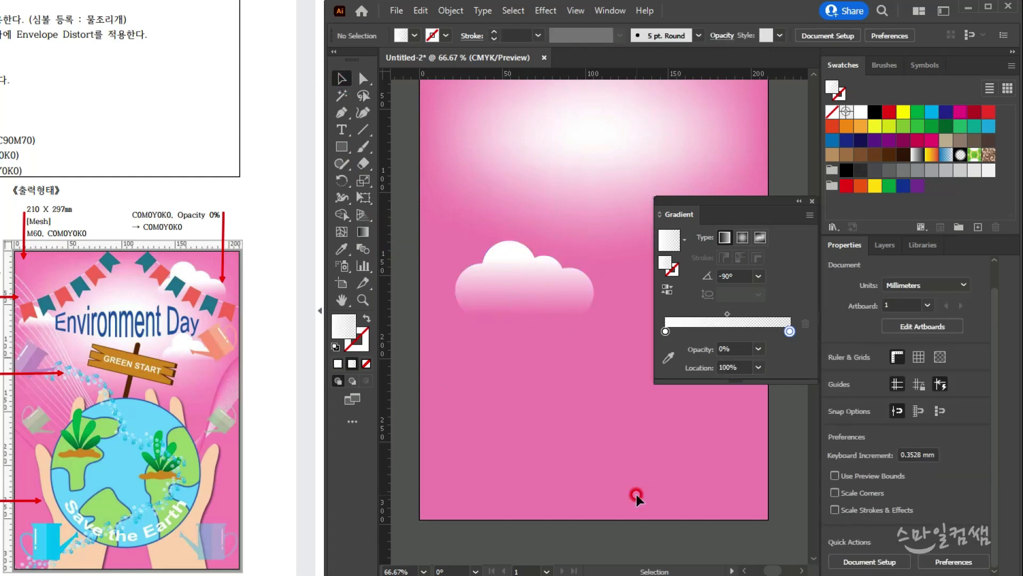
- Redraw the cloud's vertical gradient so the fade starts around the cloud's middle and ends at its base
{"action": "left_click", "coordinate": [591, 292]}
{"action": "left_click", "coordinate": [363, 233]}
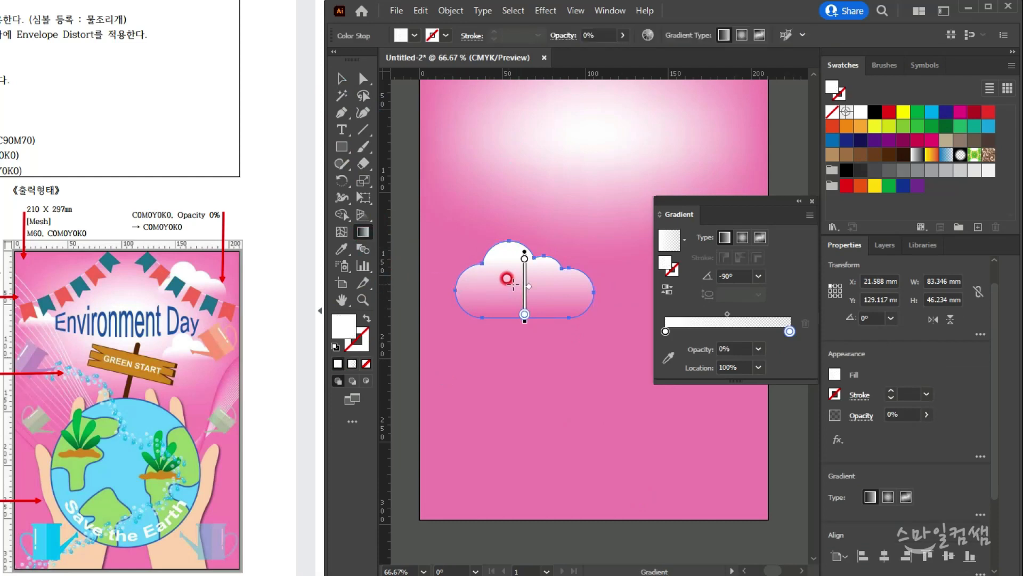
{"action": "left_click_drag", "start_coordinate": [549, 278], "coordinate": [549, 314]}
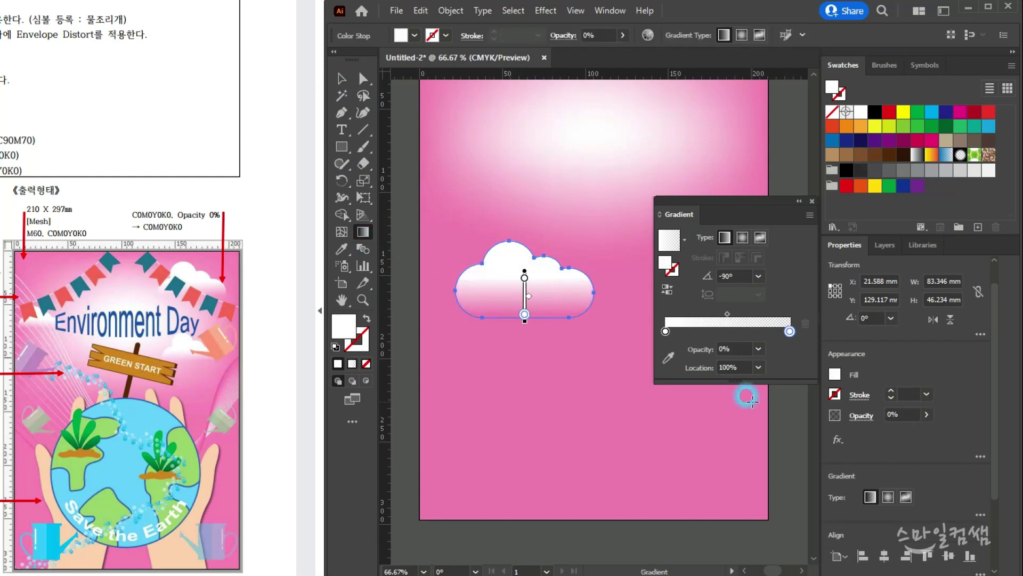
- Add an opaque white gradient stop, slide it to the starting end, and shift the fade's midpoint to about 66%
{"action": "left_click_drag", "start_coordinate": [729, 317], "coordinate": [755, 317]}
{"action": "left_click", "coordinate": [667, 331]}
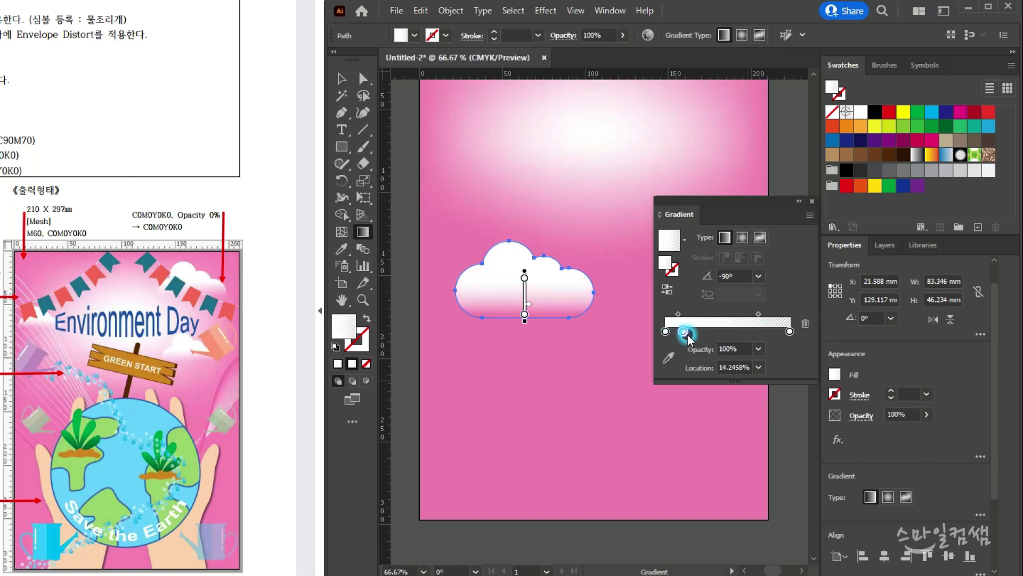
{"action": "left_click", "coordinate": [664, 336]}
{"action": "mouse_move", "coordinate": [755, 314]}
{"action": "left_mouse_down"}
{"action": "mouse_move", "coordinate": [731, 315]}
{"action": "mouse_move", "coordinate": [747, 318]}
{"action": "left_mouse_up"}
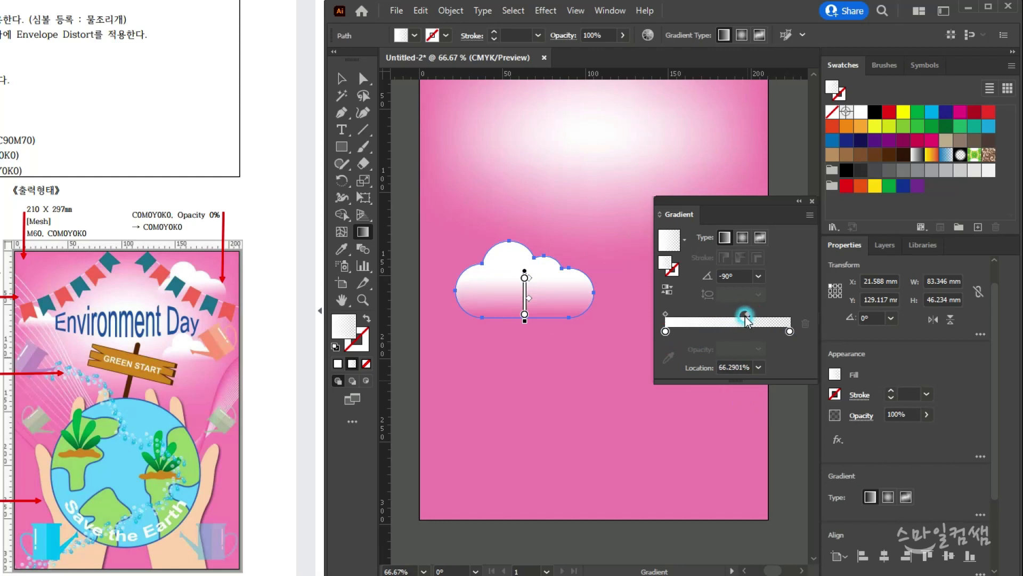
- Close the gradient settings and move the cloud to the poster's upper right area, around X 97 mm, Y 38 mm
{"action": "left_click", "coordinate": [812, 204]}
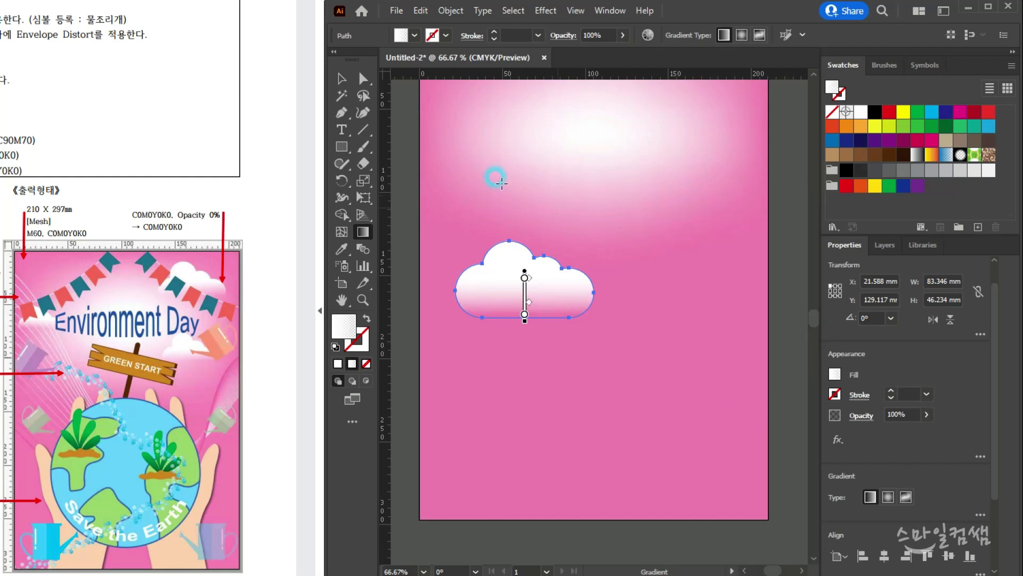
{"action": "left_click", "coordinate": [343, 82]}
{"action": "left_click_drag", "start_coordinate": [577, 251], "coordinate": [703, 101]}
{"action": "left_click", "coordinate": [671, 311]}
{"action": "scroll", "coordinate": [670, 308], "scroll_direction": "down", "scroll_amount": 2}
{"action": "left_click_drag", "start_coordinate": [648, 273], "coordinate": [543, 305]}
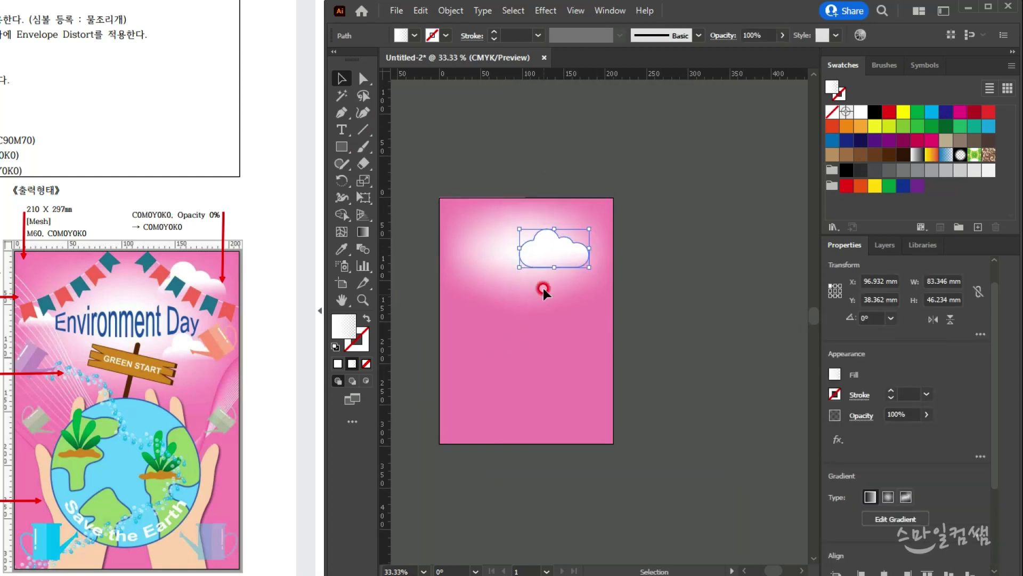
- Scale the upper-right cloud down and place two smaller copies, one at the poster's left side and one below the original
{"action": "scroll", "coordinate": [541, 276], "scroll_direction": "up", "scroll_amount": 2}
{"action": "left_click_drag", "start_coordinate": [493, 256], "coordinate": [591, 186]}
{"action": "scroll", "coordinate": [668, 409], "scroll_direction": "down", "scroll_amount": 1}
{"action": "left_click_drag", "start_coordinate": [573, 352], "coordinate": [619, 290]}
{"action": "left_click_drag", "start_coordinate": [656, 178], "coordinate": [652, 263]}
{"action": "left_click_drag", "start_coordinate": [704, 231], "coordinate": [520, 216]}
{"action": "left_click", "coordinate": [551, 307]}
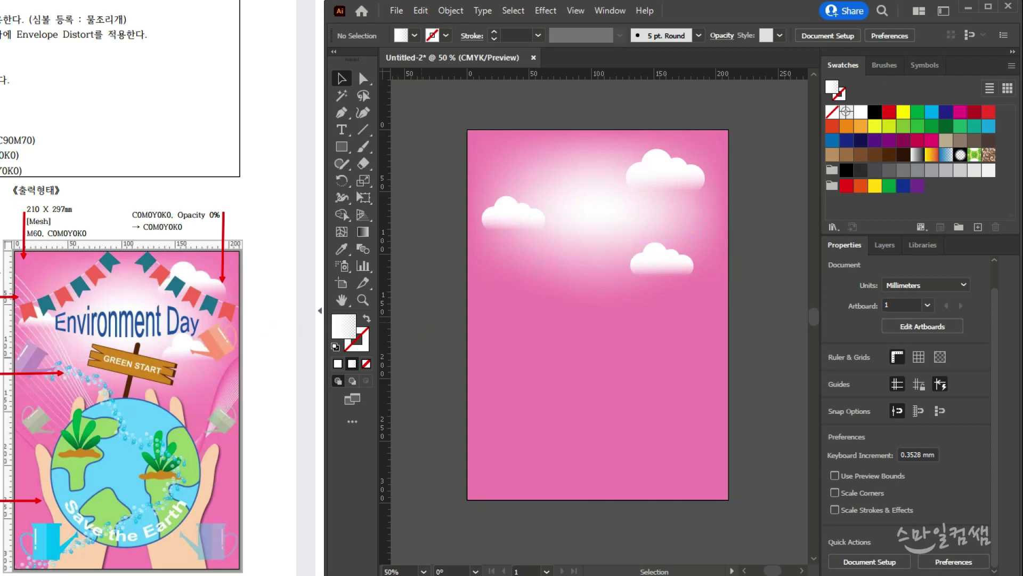
- Check the CMYK list on the reference sheet and add a new color group to the swatches
{"action": "left_click", "coordinate": [185, 427]}
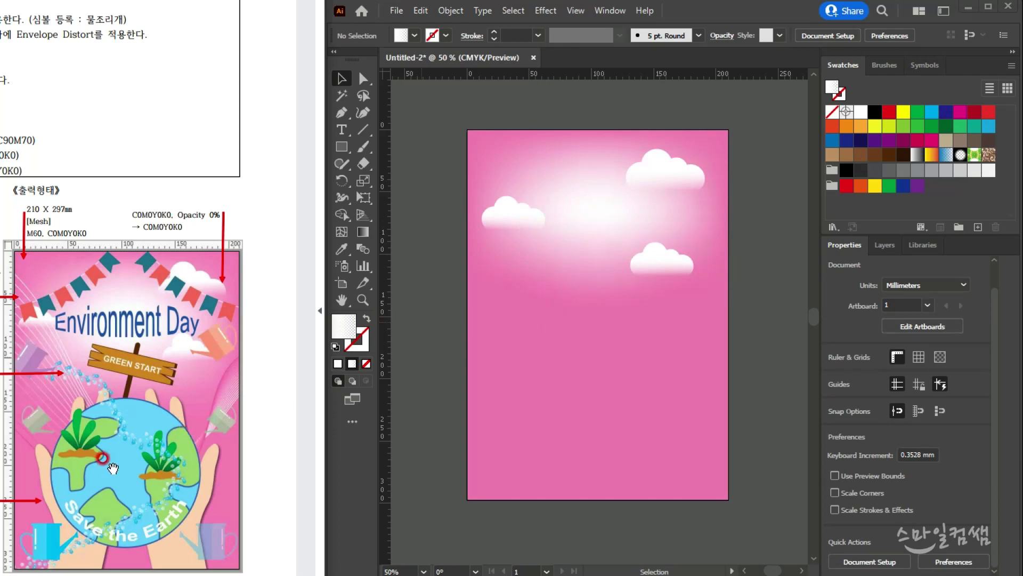
{"action": "left_click", "coordinate": [99, 458]}
{"action": "left_click_drag", "start_coordinate": [319, 311], "coordinate": [524, 306]}
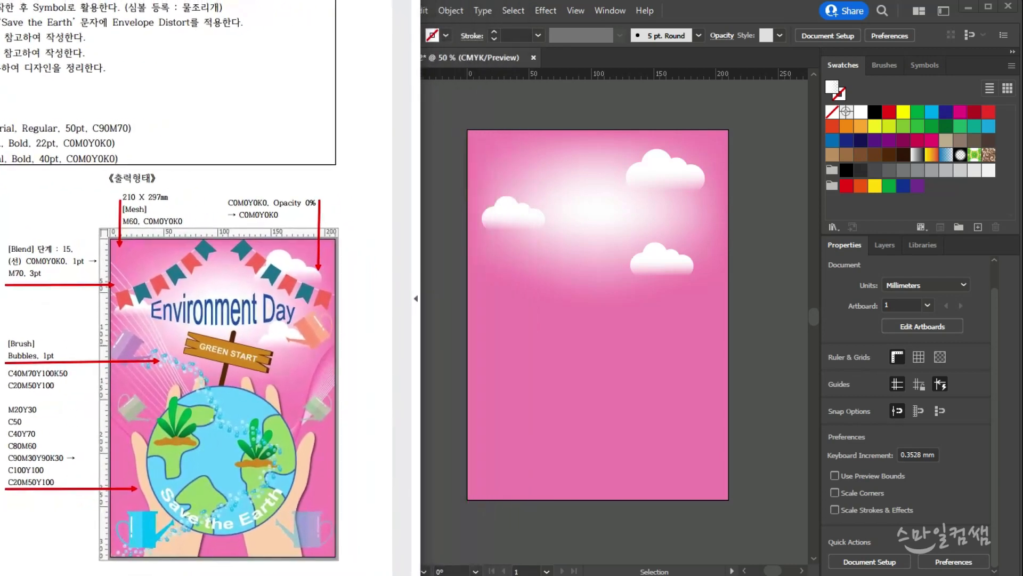
{"action": "scroll", "coordinate": [122, 454], "scroll_direction": "up", "scroll_amount": 1}
{"action": "left_click_drag", "start_coordinate": [179, 461], "coordinate": [204, 431]}
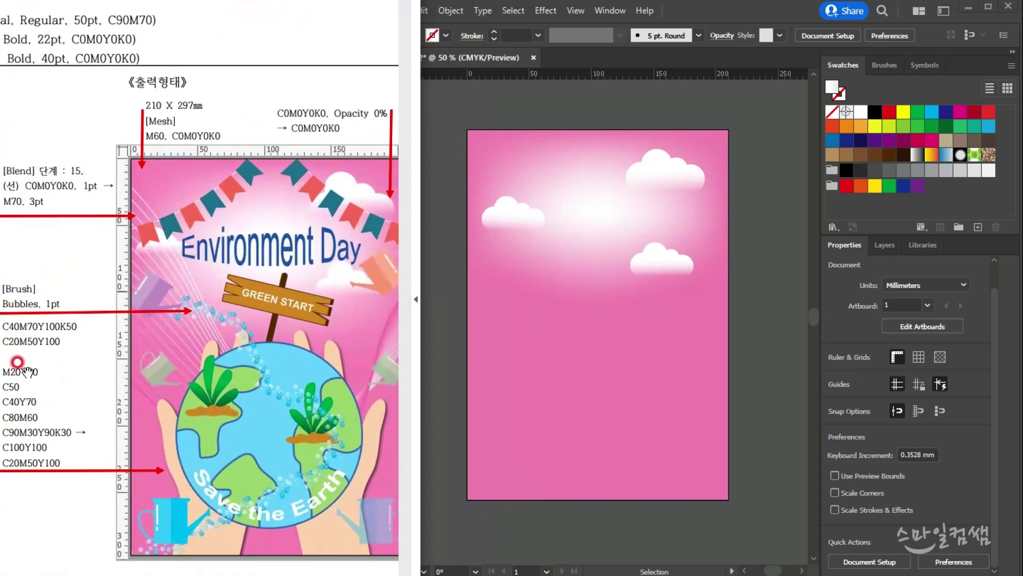
{"action": "left_click", "coordinate": [775, 269]}
{"action": "left_click", "coordinate": [846, 65]}
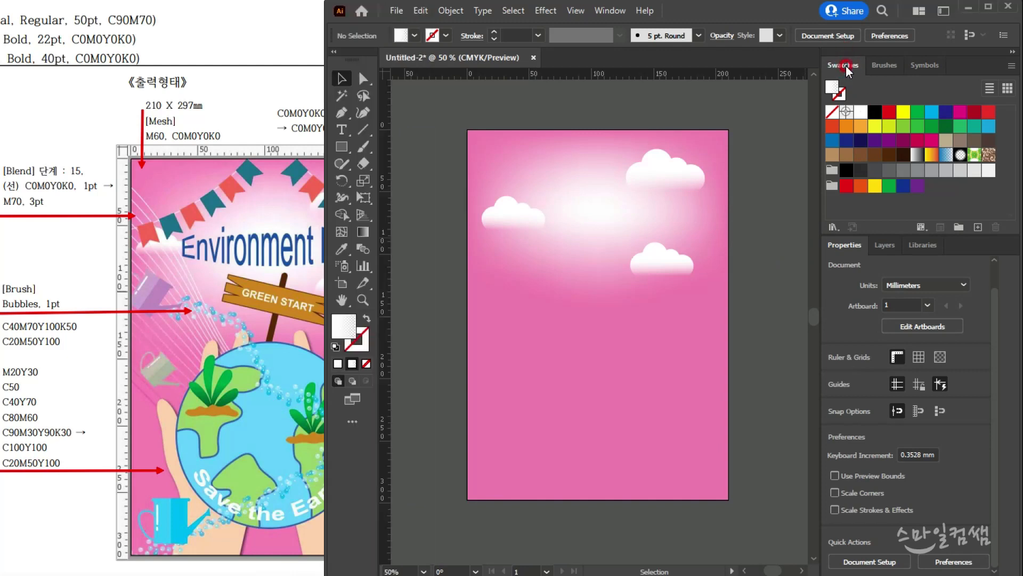
{"action": "left_click", "coordinate": [770, 191]}
{"action": "left_click", "coordinate": [955, 228]}
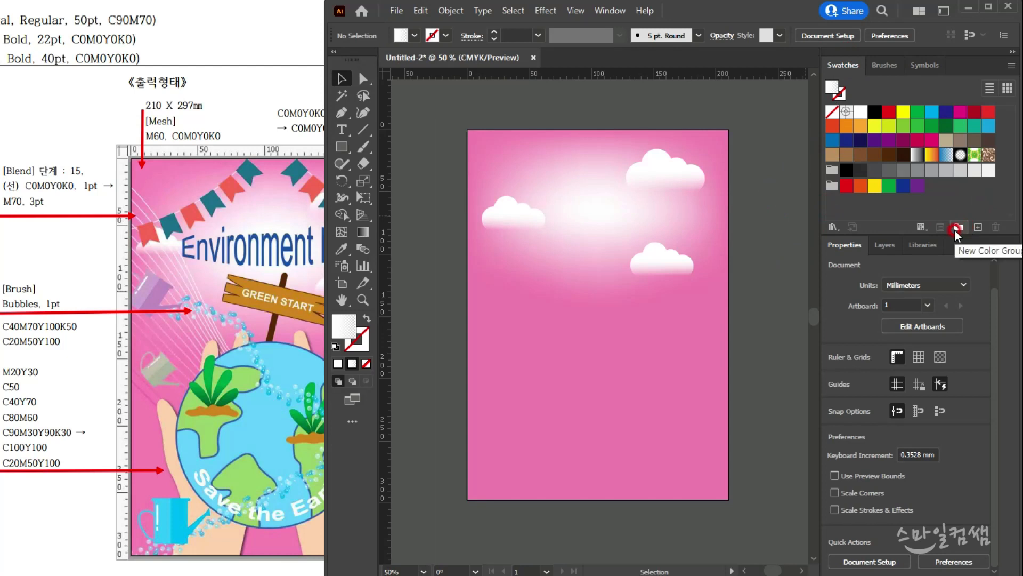
{"action": "left_click", "coordinate": [467, 354]}
{"action": "left_click", "coordinate": [867, 208]}
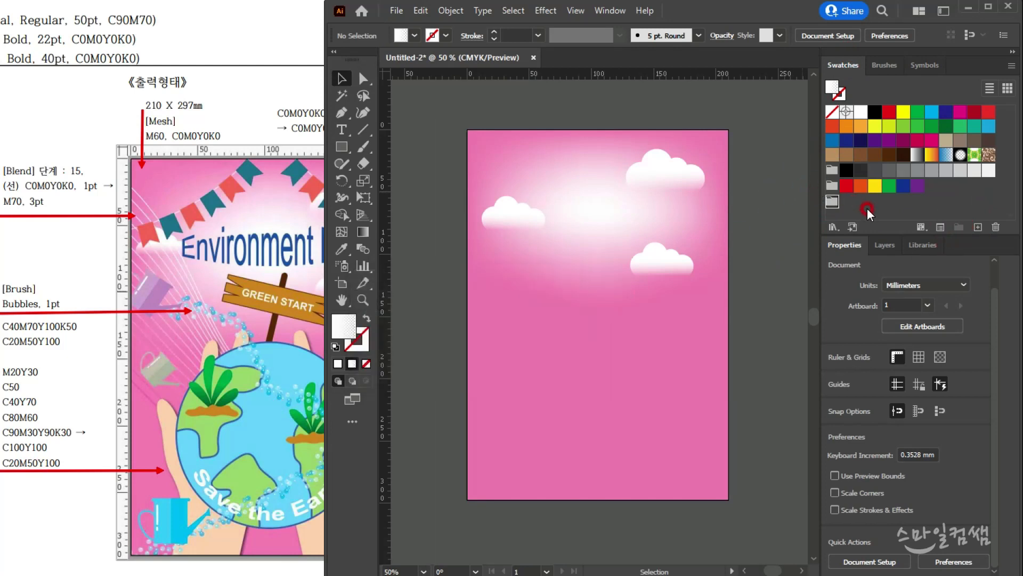
{"action": "left_click", "coordinate": [964, 224]}
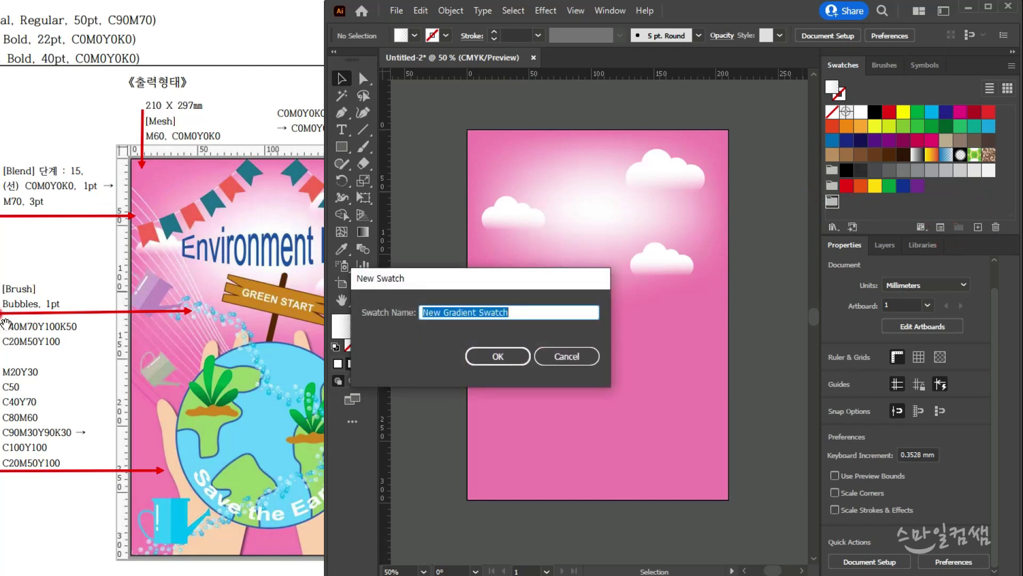
{"action": "left_click", "coordinate": [567, 356]}
{"action": "left_click", "coordinate": [844, 152]}
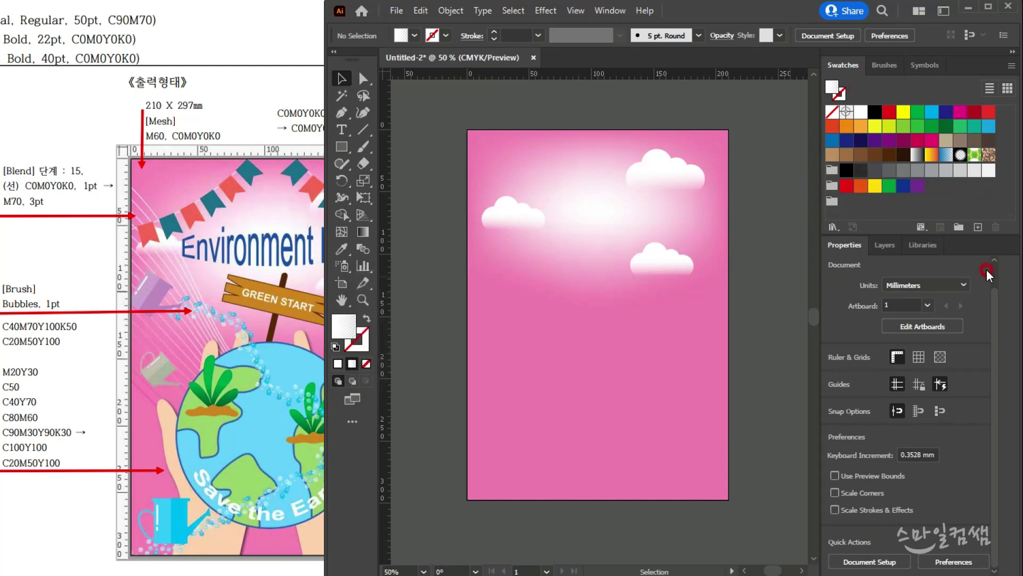
{"action": "left_click", "coordinate": [980, 227]}
{"action": "left_click", "coordinate": [559, 355]}
- Set the fill to a solid red swatch and select the new, empty color group
{"action": "left_click", "coordinate": [902, 111]}
{"action": "left_click", "coordinate": [988, 112]}
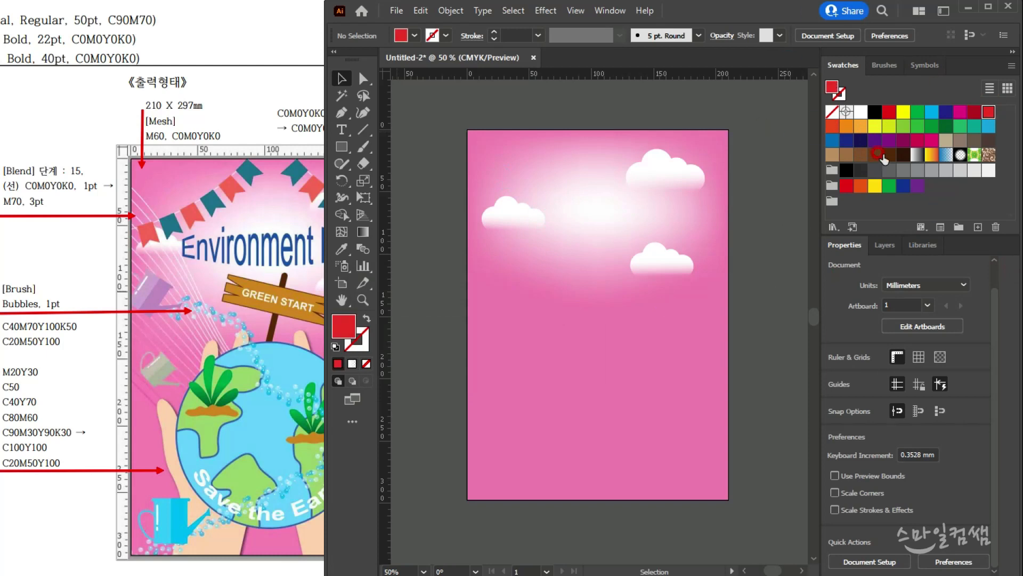
{"action": "left_click", "coordinate": [831, 203]}
{"action": "left_click", "coordinate": [900, 205]}
{"action": "left_click", "coordinate": [902, 219]}
- Add a global process swatch of C40 M70 Y100 K50 to the new color group
{"action": "left_click", "coordinate": [978, 227]}
{"action": "left_click", "coordinate": [129, 329]}
{"action": "left_click", "coordinate": [593, 321]}
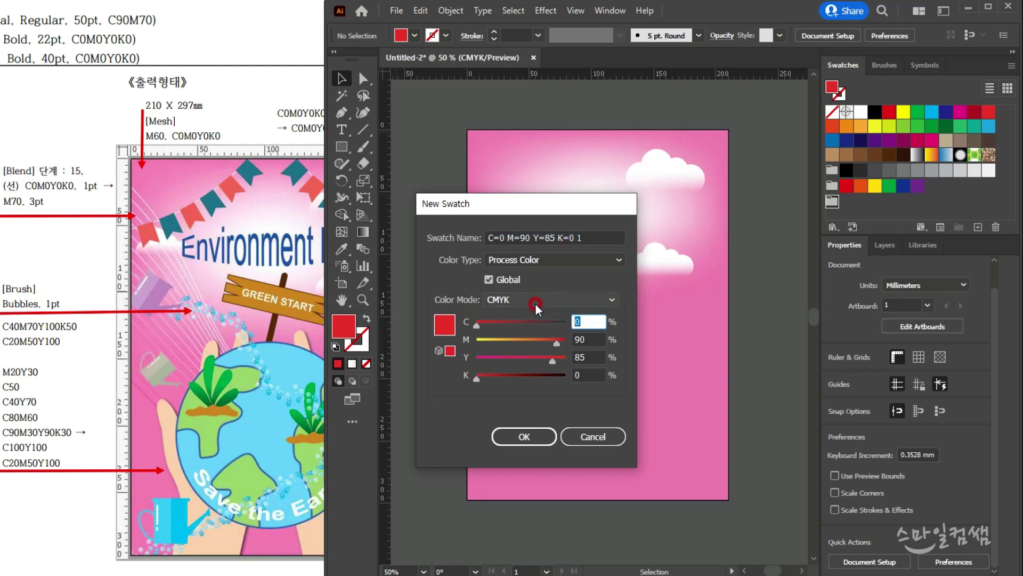
{"action": "type", "text": "40"}
{"action": "key", "text": "Tab"}
{"action": "type", "text": "70"}
{"action": "key", "text": "Tab"}
{"action": "type", "text": "100"}
{"action": "key", "text": "Tab"}
{"action": "type", "text": "50"}
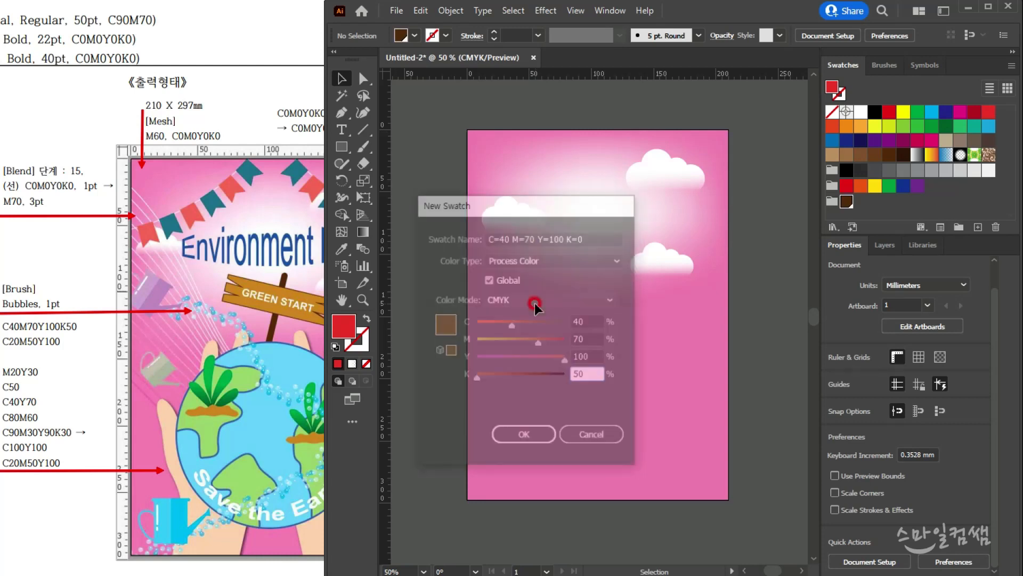
{"action": "key", "text": "Return"}
- Add a global process swatch of C20 M50 Y100 K0 to the color group
{"action": "left_click", "coordinate": [14, 334]}
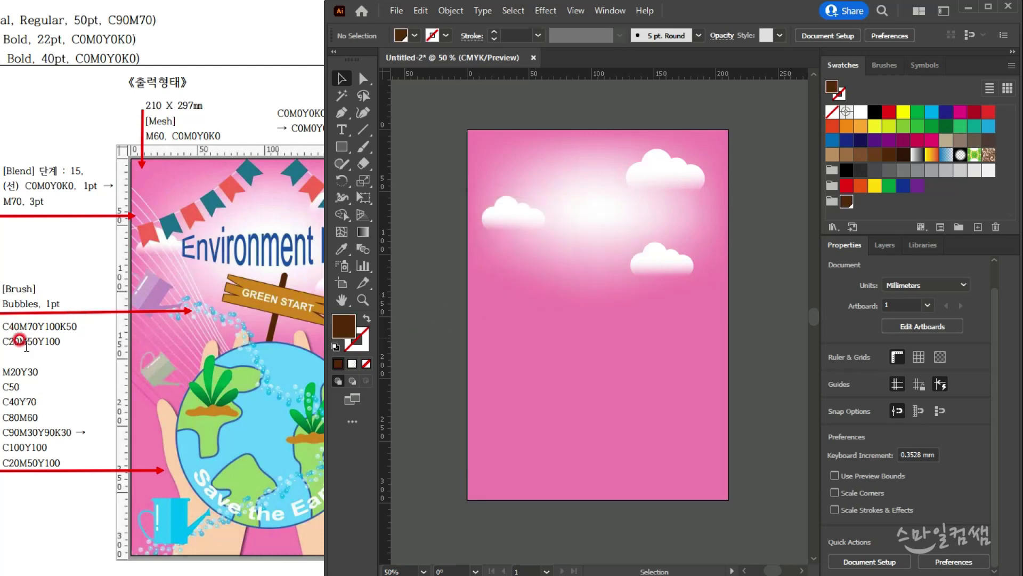
{"action": "left_click", "coordinate": [978, 227]}
{"action": "left_click", "coordinate": [587, 322]}
{"action": "type", "text": "20"}
{"action": "key", "text": "Tab"}
{"action": "type", "text": "50"}
{"action": "key", "text": "Tab"}
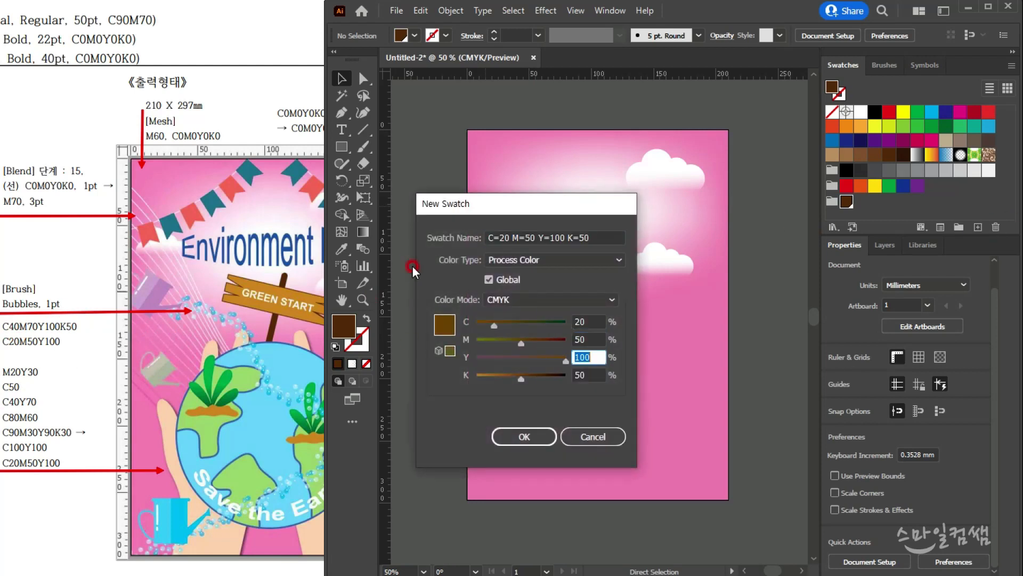
{"action": "key", "text": "Tab"}
{"action": "type", "text": "0"}
{"action": "key", "text": "Return"}
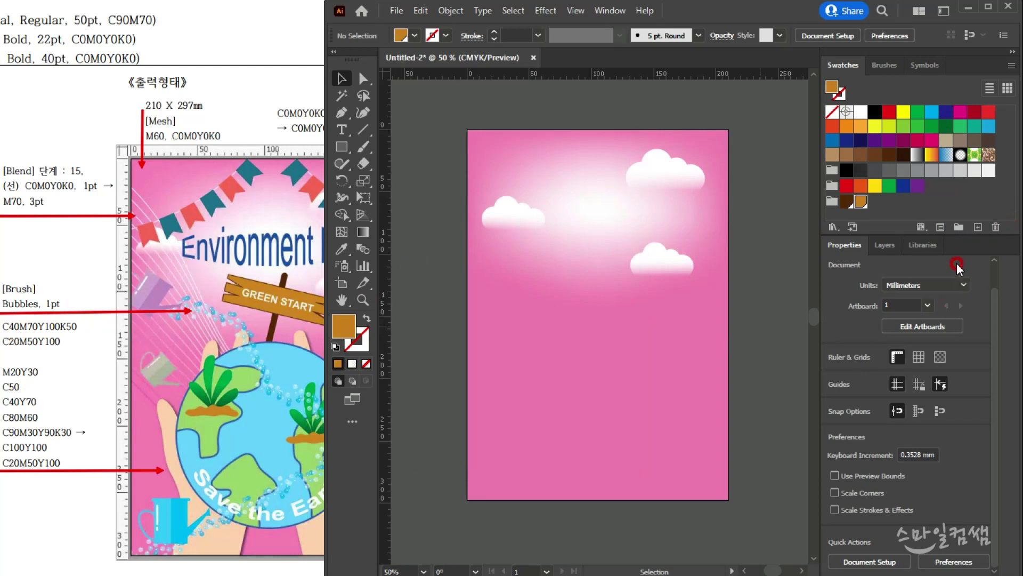
- Add a global process swatch of C0 M20 Y30 K0 to the color group
{"action": "left_click", "coordinate": [978, 227]}
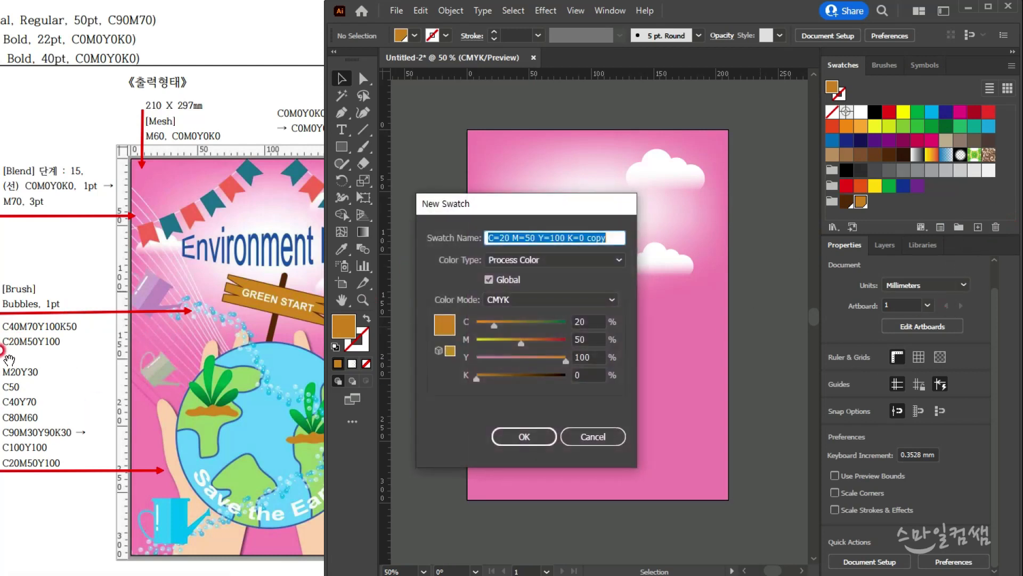
{"action": "left_click", "coordinate": [596, 321]}
{"action": "type", "text": "0"}
{"action": "key", "text": "Tab"}
{"action": "type", "text": "20"}
{"action": "key", "text": "Tab"}
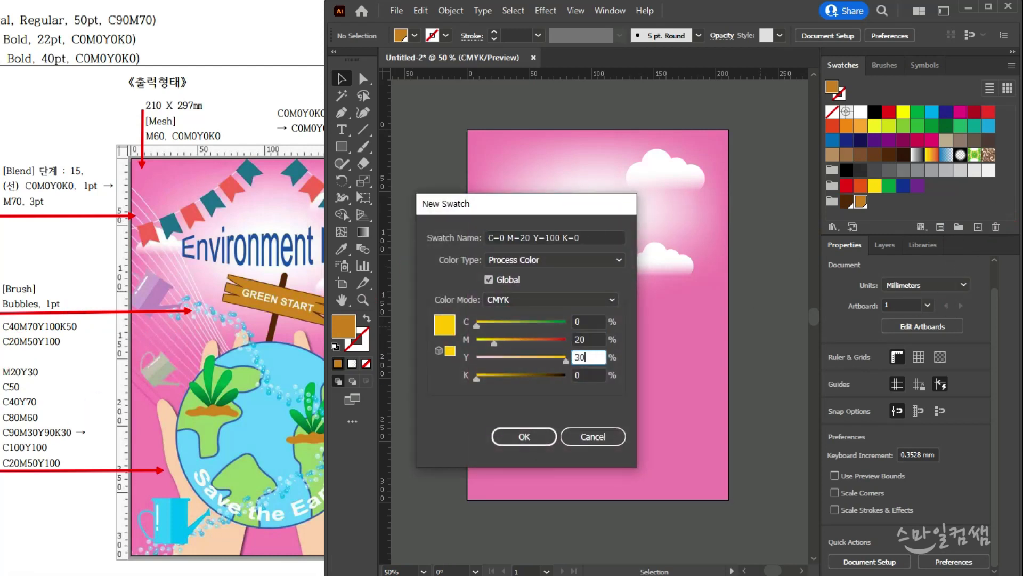
{"action": "type", "text": "30"}
{"action": "key", "text": "Return"}
- Add a global process swatch of C50 M0 Y0 K0 to the color group
{"action": "left_click", "coordinate": [509, 311]}
{"action": "left_click", "coordinate": [977, 227]}
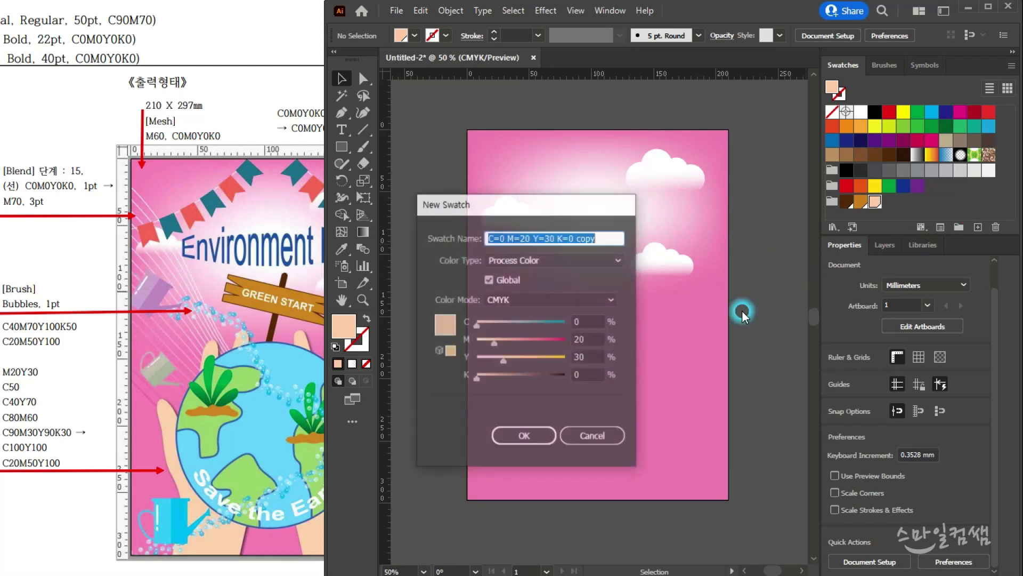
{"action": "left_click", "coordinate": [588, 326]}
{"action": "type", "text": "50"}
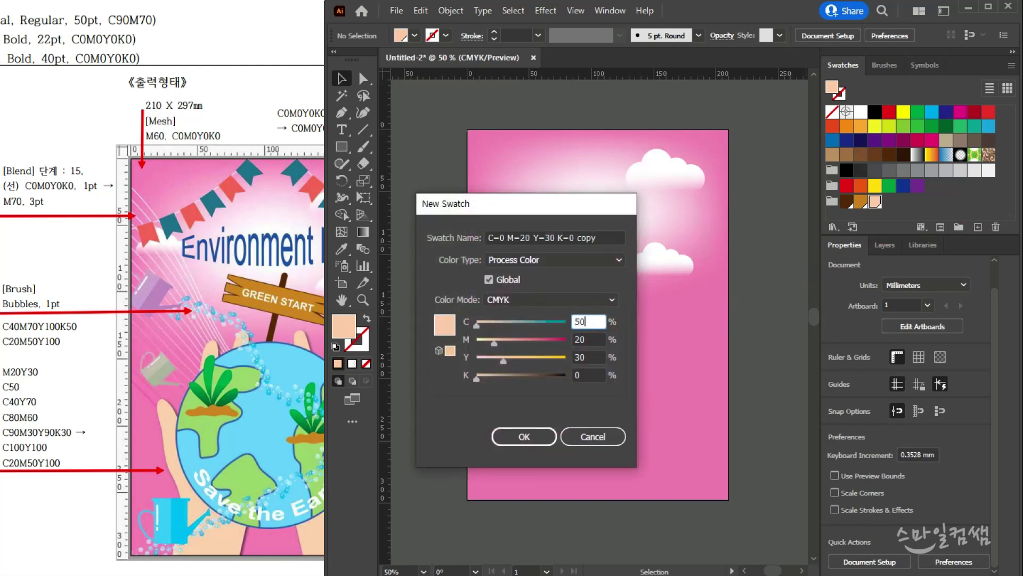
{"action": "key", "text": "Tab"}
{"action": "type", "text": "0"}
{"action": "key", "text": "Tab"}
{"action": "key", "text": "Return"}
- Add a global process swatch of C40 M0 Y70 K0 to the color group
{"action": "left_click", "coordinate": [926, 309]}
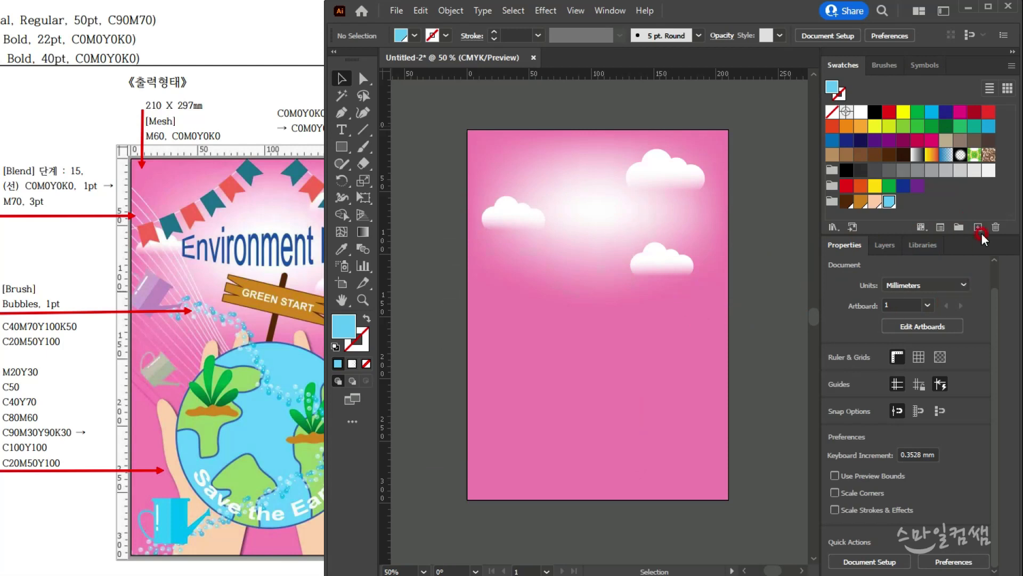
{"action": "left_click", "coordinate": [39, 401]}
{"action": "left_click", "coordinate": [595, 329]}
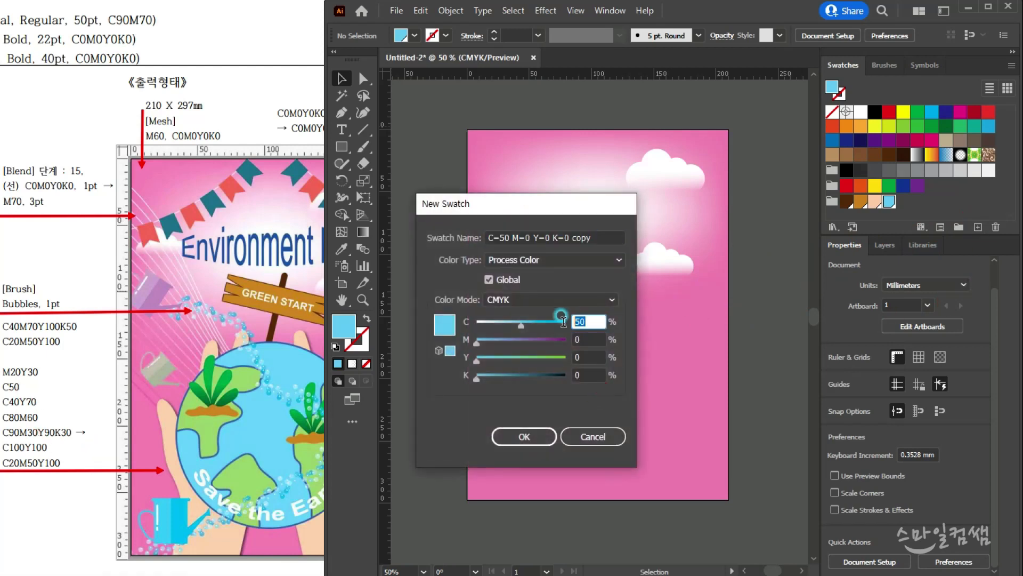
{"action": "type", "text": "40"}
{"action": "key", "text": "Tab"}
{"action": "key", "text": "Tab"}
{"action": "type", "text": "70"}
{"action": "key", "text": "Return"}
- Add a global process swatch of C80 M60 Y0 K0 to the color group
{"action": "left_click", "coordinate": [976, 227]}
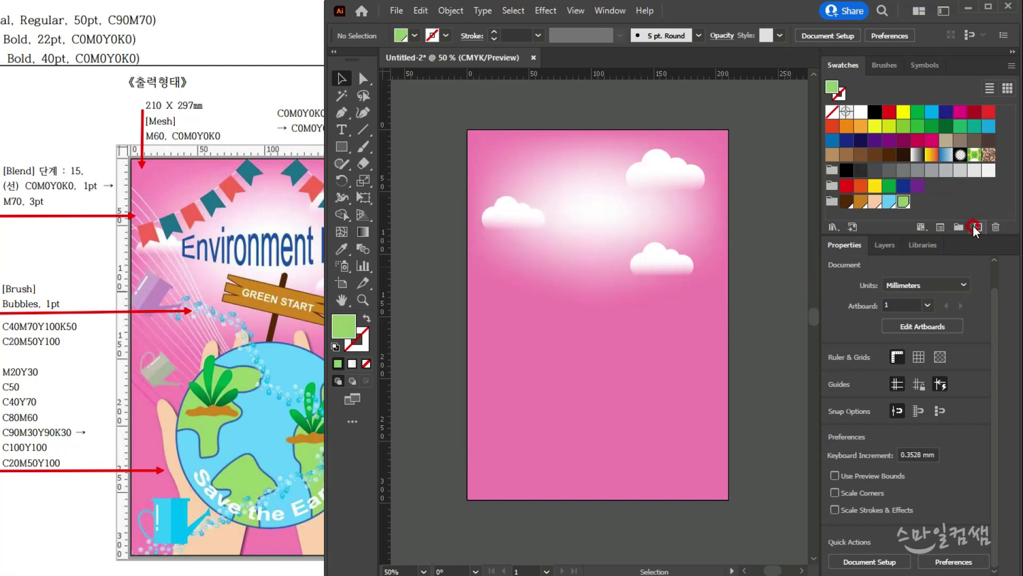
{"action": "left_click", "coordinate": [586, 318]}
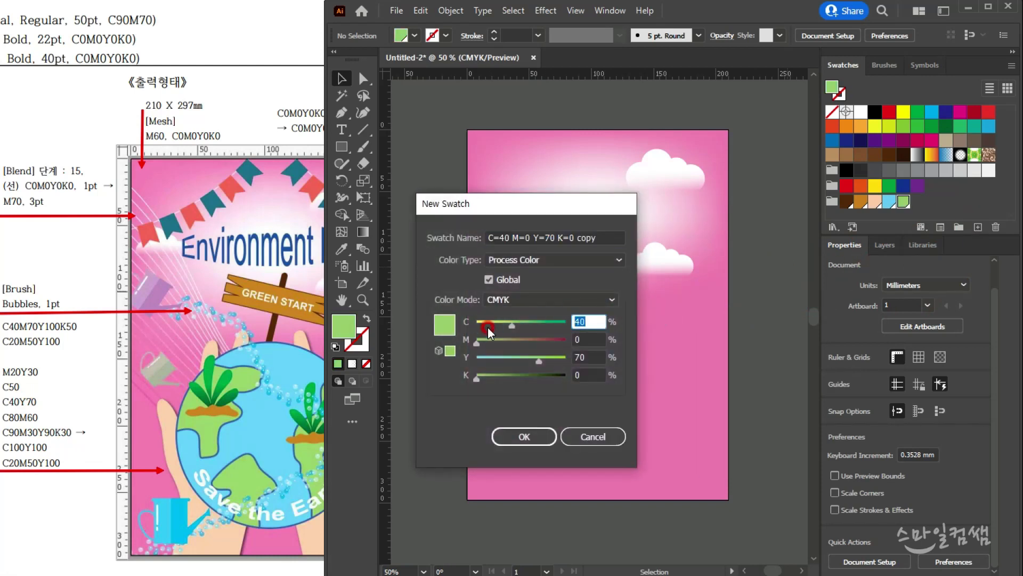
{"action": "type", "text": "80"}
{"action": "key", "text": "Tab"}
{"action": "type", "text": "60"}
{"action": "key", "text": "Tab"}
{"action": "type", "text": "0"}
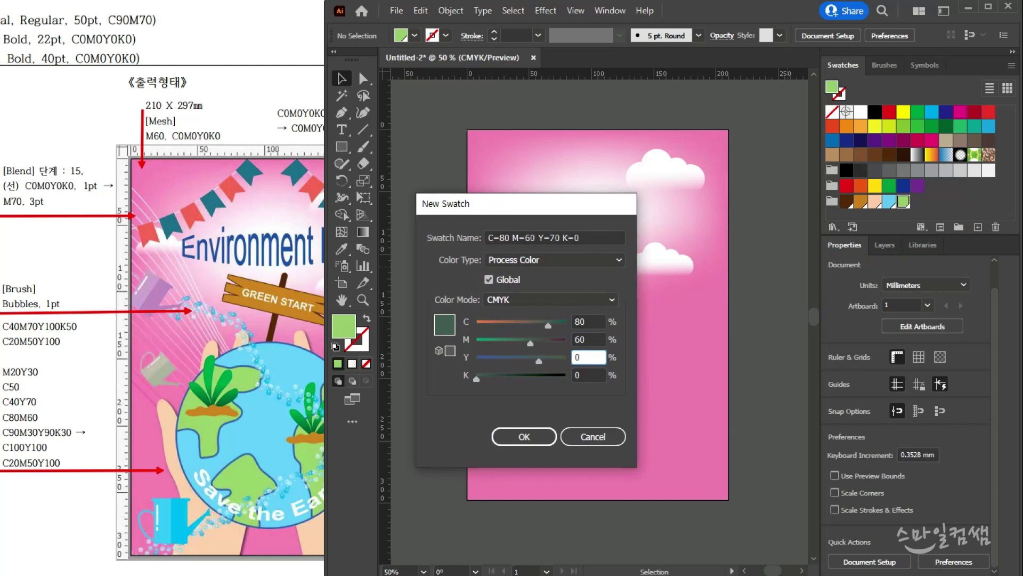
{"action": "key", "text": "Return"}
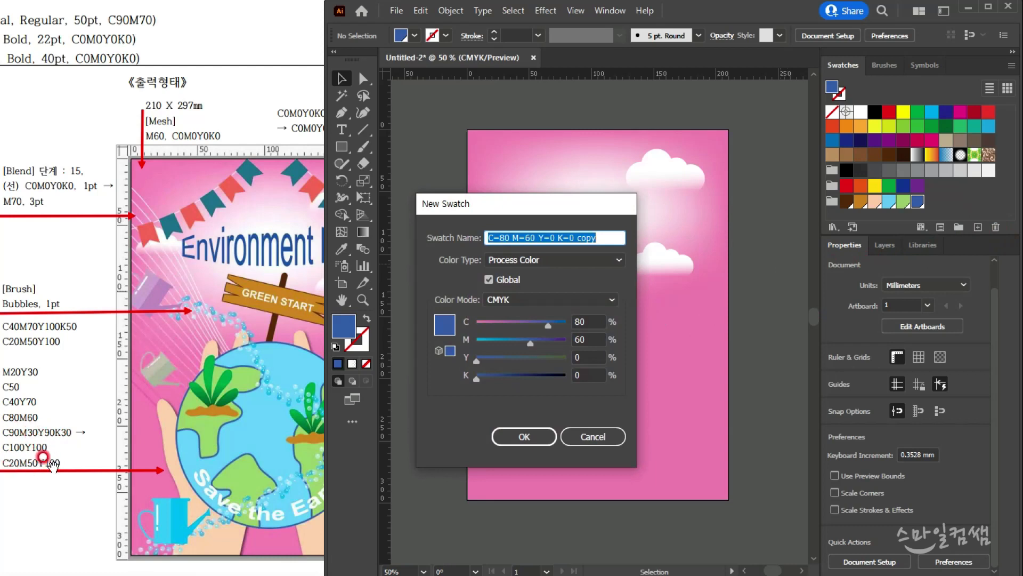
- Add a second C20 M50 Y100 K0 swatch at the end of the color group
{"action": "key", "text": "Tab"}
{"action": "type", "text": "20"}
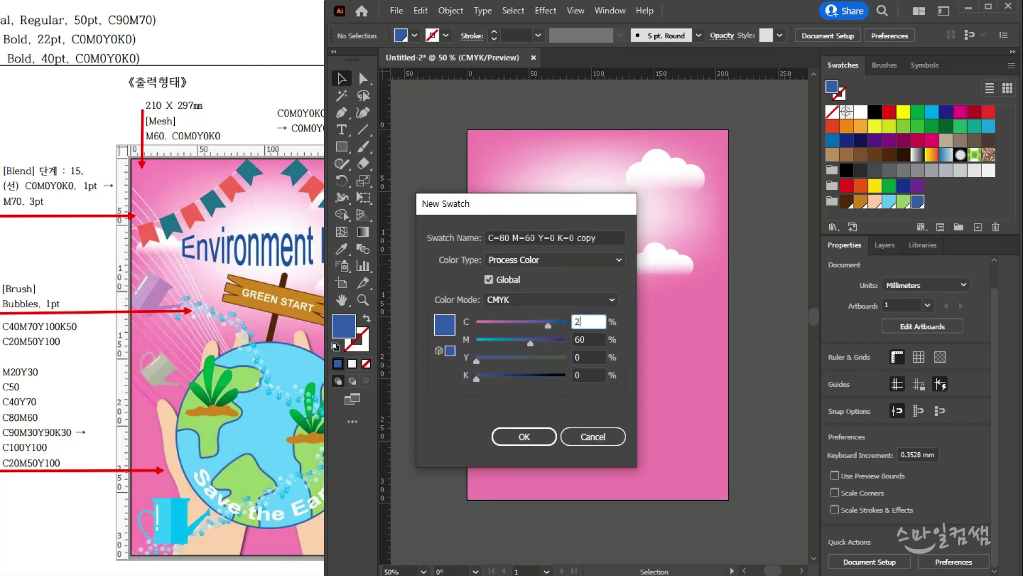
{"action": "key", "text": "Tab"}
{"action": "type", "text": "50"}
{"action": "key", "text": "Tab"}
{"action": "type", "text": "100"}
{"action": "key", "text": "Return"}
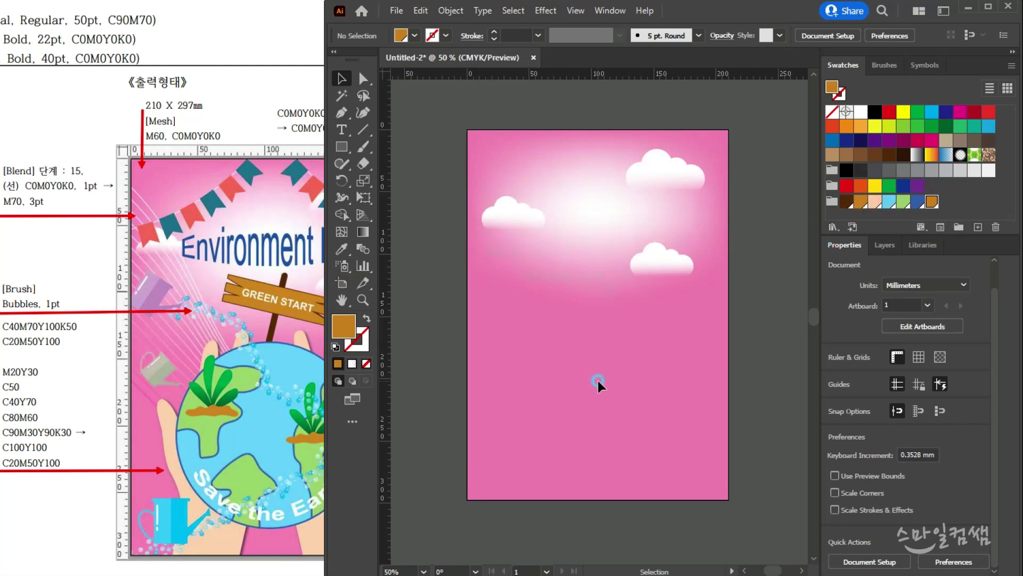
- Place a horizontal ruler guide across the poster at about 125 mm, just below the lower cloud
{"action": "left_click_drag", "start_coordinate": [276, 433], "coordinate": [192, 422]}
{"action": "left_click", "coordinate": [692, 349]}
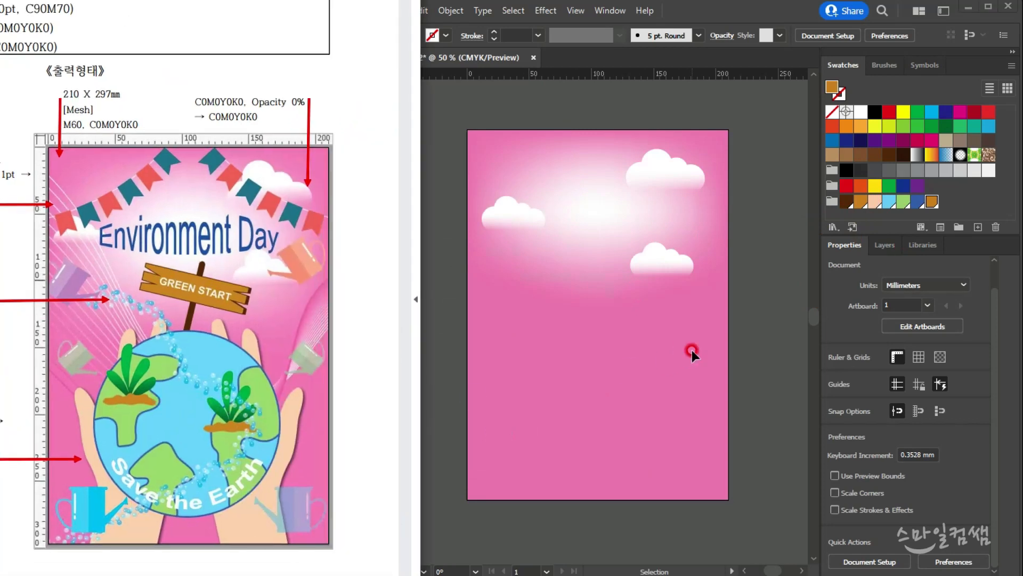
{"action": "scroll", "coordinate": [549, 387], "scroll_direction": "left", "scroll_amount": 1}
{"action": "scroll", "coordinate": [622, 413], "scroll_direction": "up", "scroll_amount": 1}
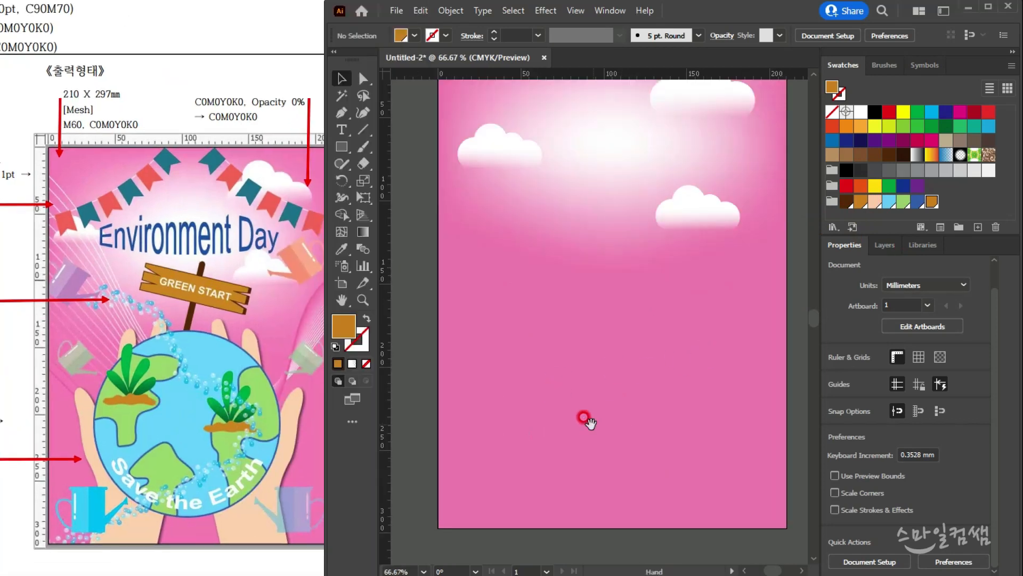
{"action": "left_click_drag", "start_coordinate": [582, 418], "coordinate": [548, 390]}
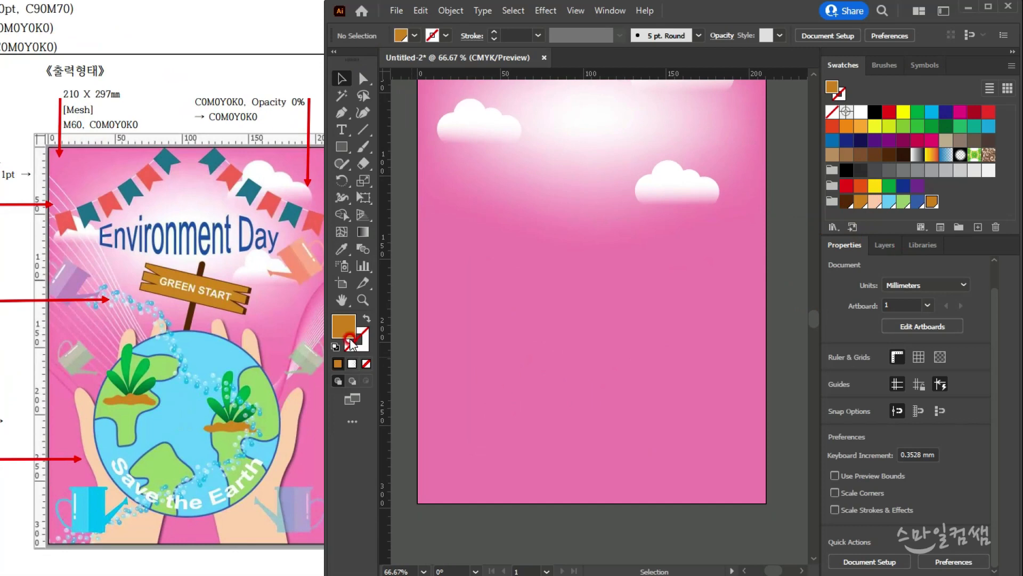
{"action": "left_click", "coordinate": [44, 307]}
{"action": "left_click", "coordinate": [467, 177]}
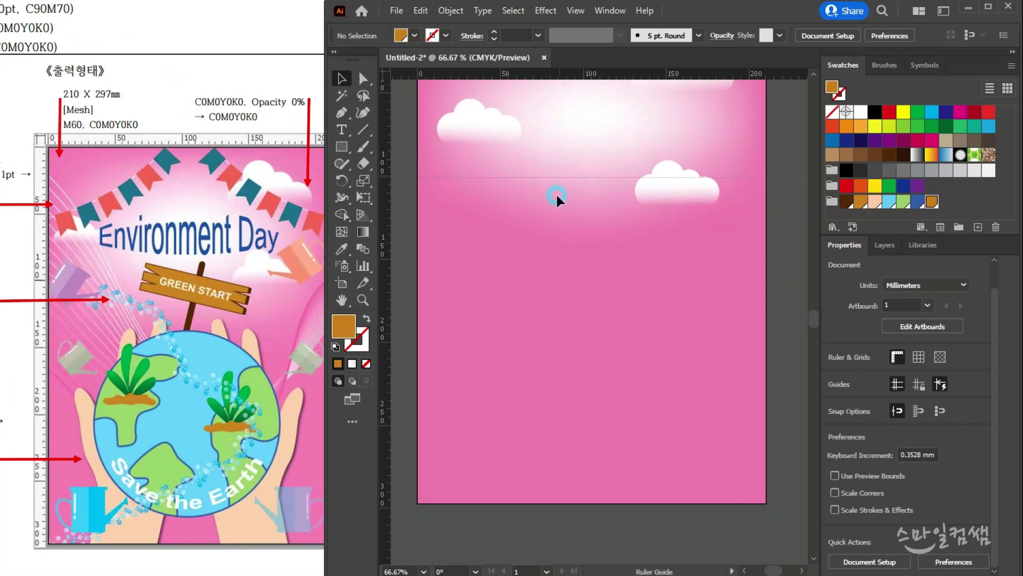
{"action": "left_click_drag", "start_coordinate": [559, 217], "coordinate": [558, 218]}
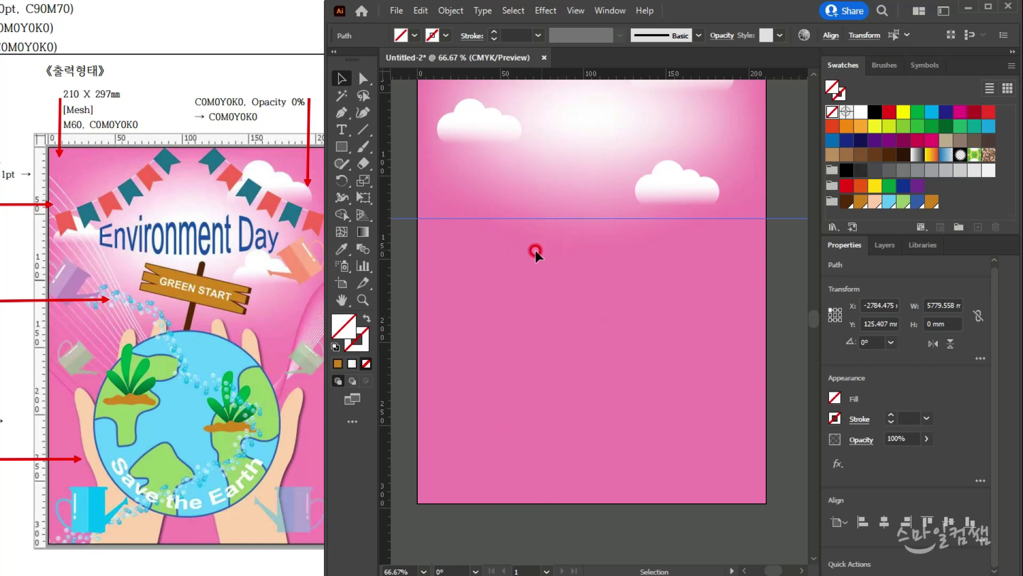
- Deselect the guide and set up the Pen tool with no fill and a black 1 pt stroke
{"action": "left_click", "coordinate": [344, 113]}
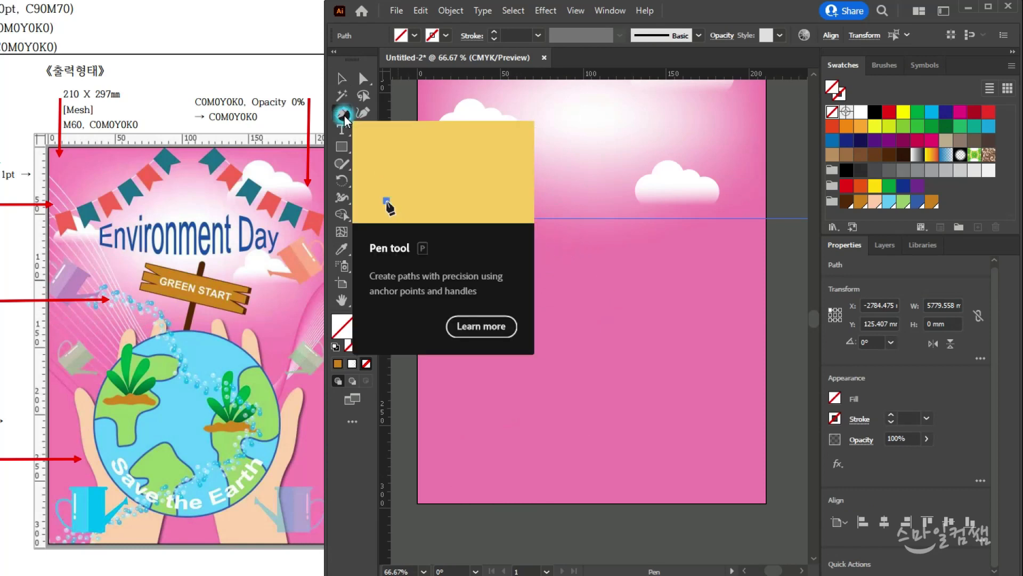
{"action": "left_click", "coordinate": [671, 403]}
{"action": "left_click", "coordinate": [521, 304], "text": "ctrl"}
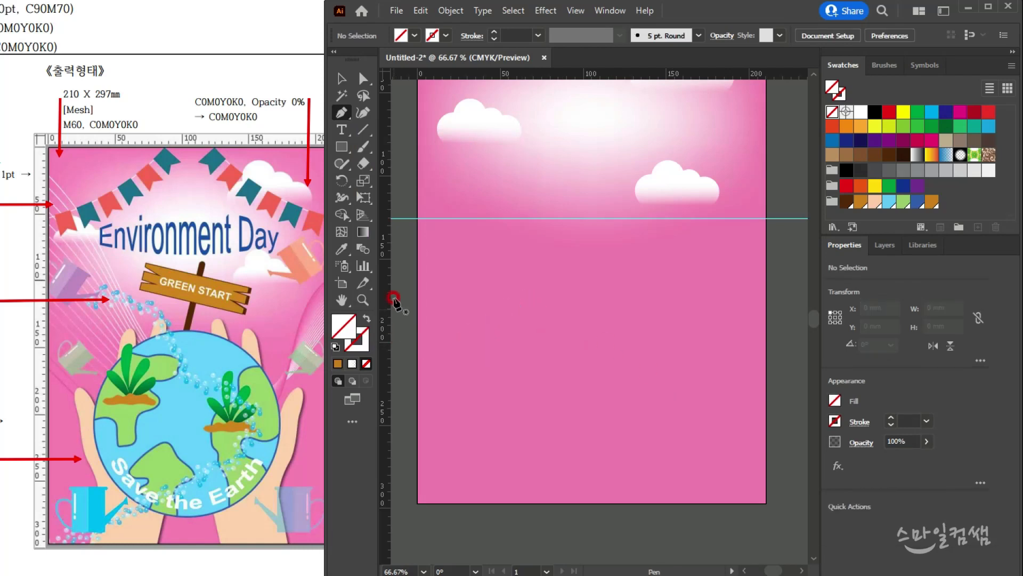
{"action": "left_click", "coordinate": [446, 36]}
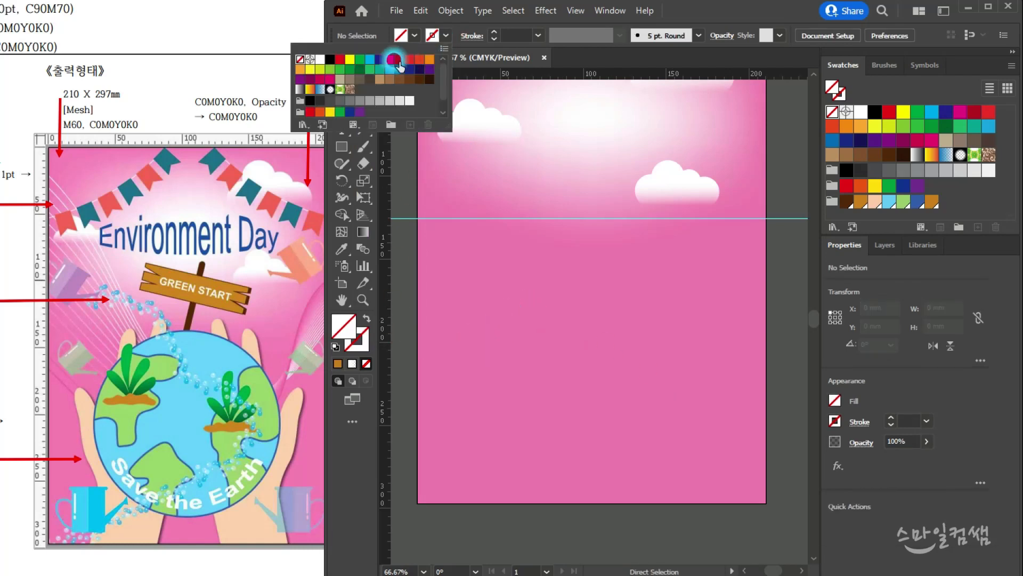
{"action": "left_click", "coordinate": [330, 59]}
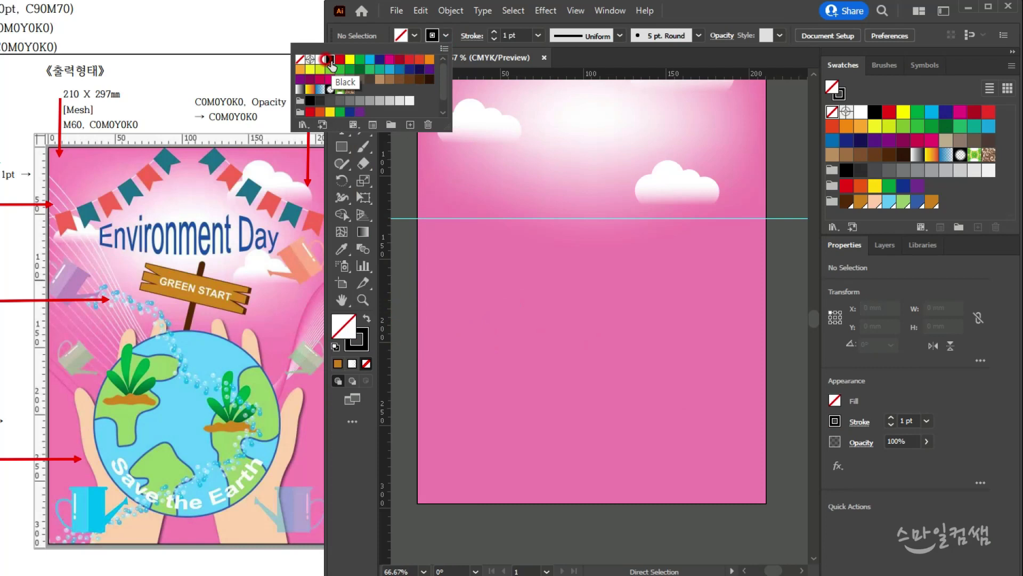
{"action": "left_click", "coordinate": [445, 36]}
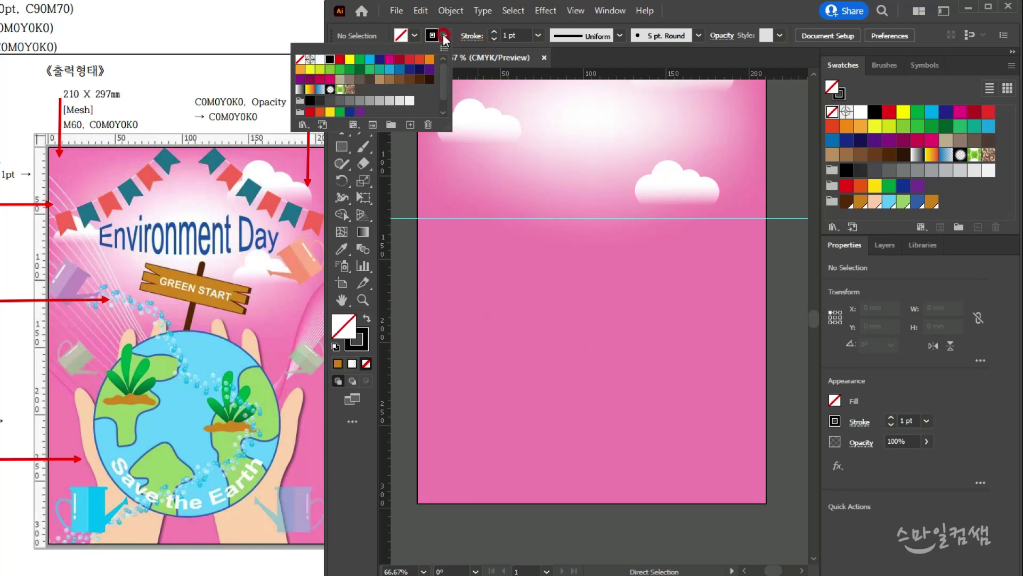
{"action": "left_click", "coordinate": [625, 320]}
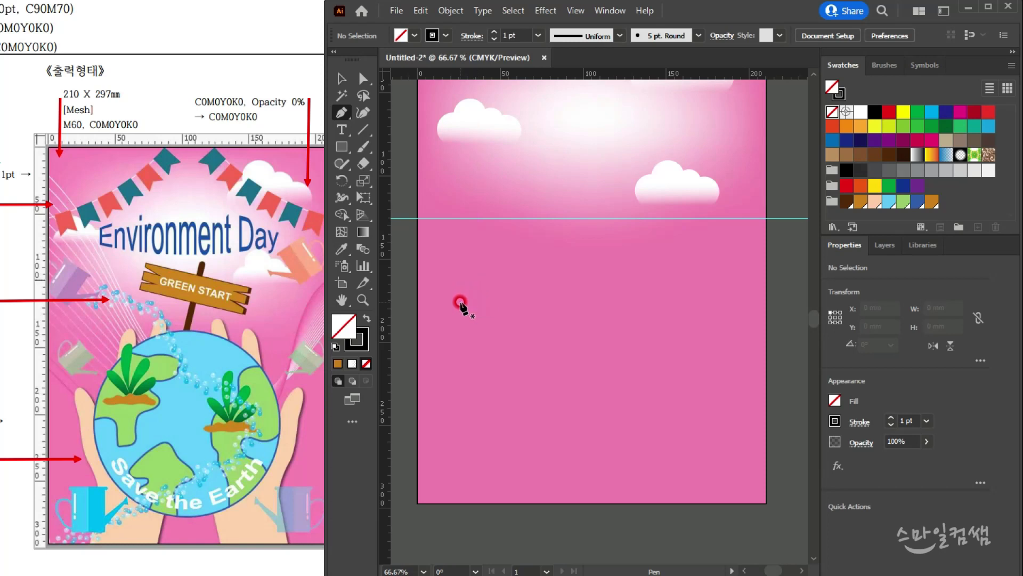
- Start a hand outline below the guide, drawing the thumb's inner curve and the index finger up to its rounded tip
{"action": "left_click", "coordinate": [460, 302]}
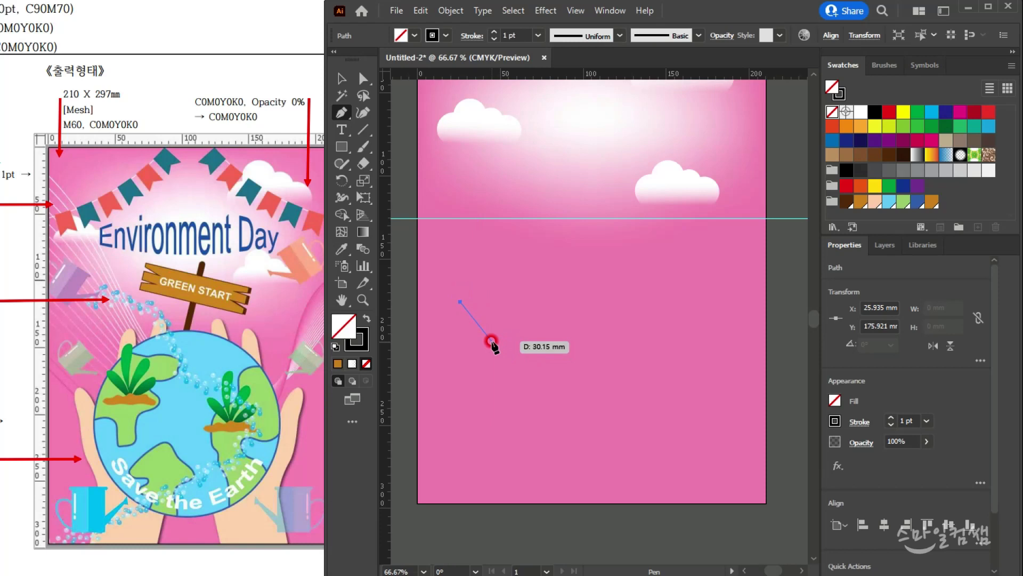
{"action": "left_click", "coordinate": [492, 343]}
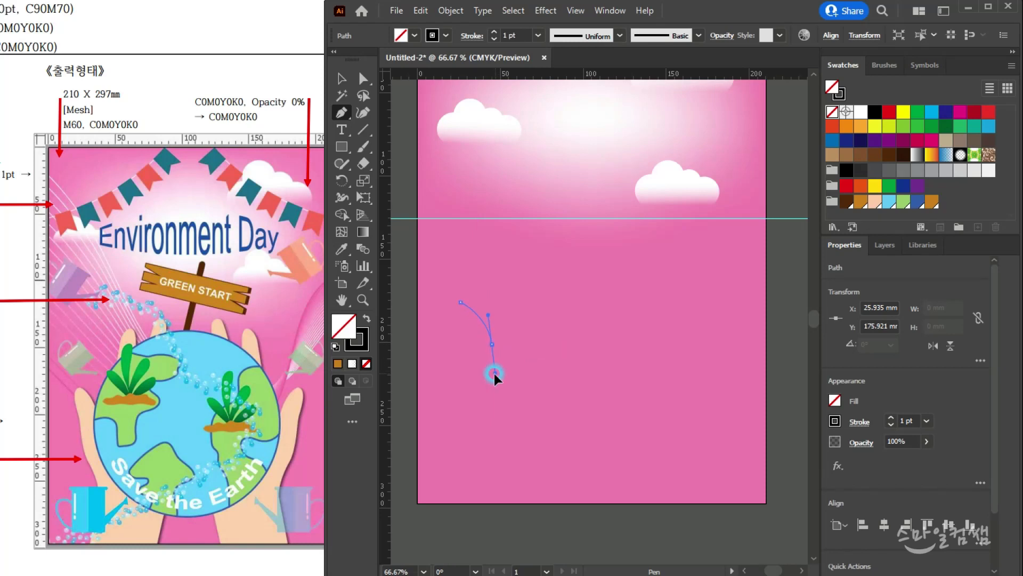
{"action": "left_click_drag", "start_coordinate": [493, 373], "coordinate": [514, 297]}
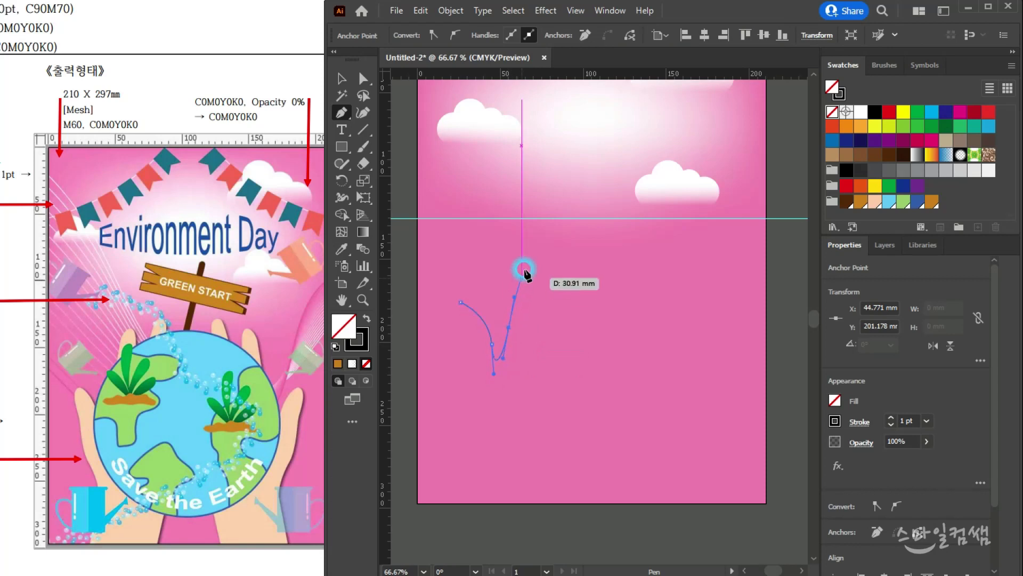
{"action": "left_click", "coordinate": [522, 239]}
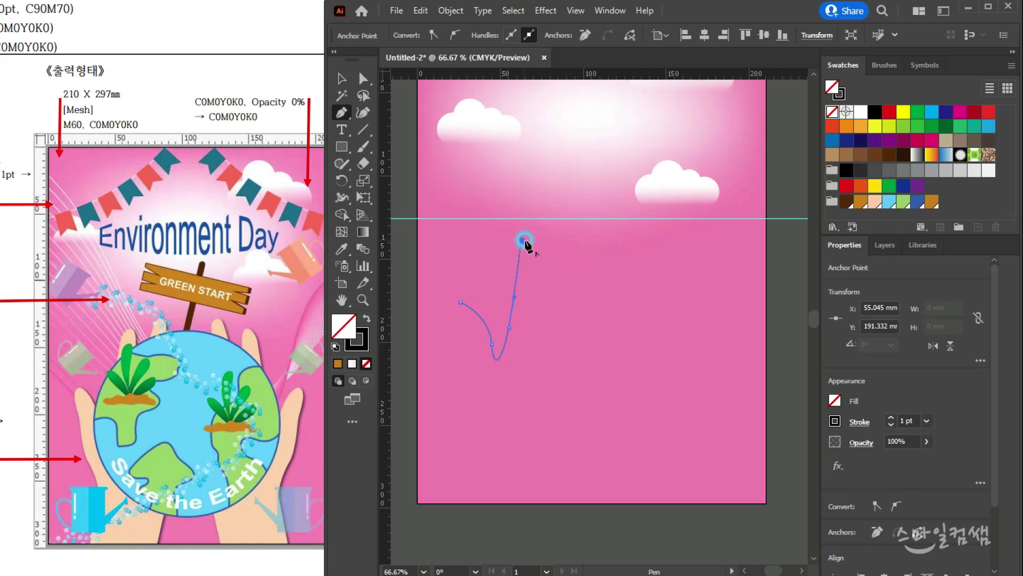
{"action": "left_click_drag", "start_coordinate": [547, 240], "coordinate": [559, 270]}
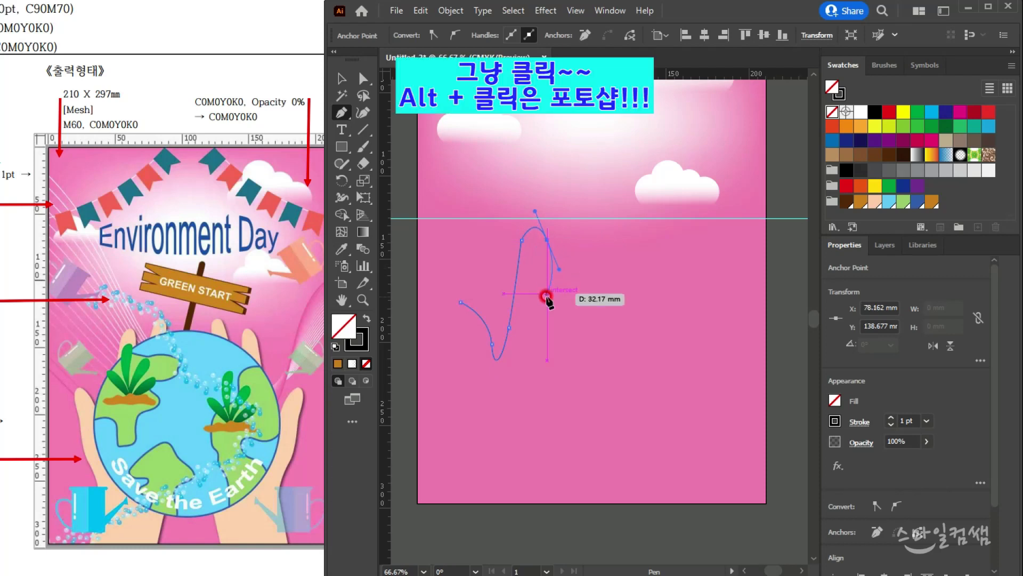
{"action": "left_click", "coordinate": [547, 240]}
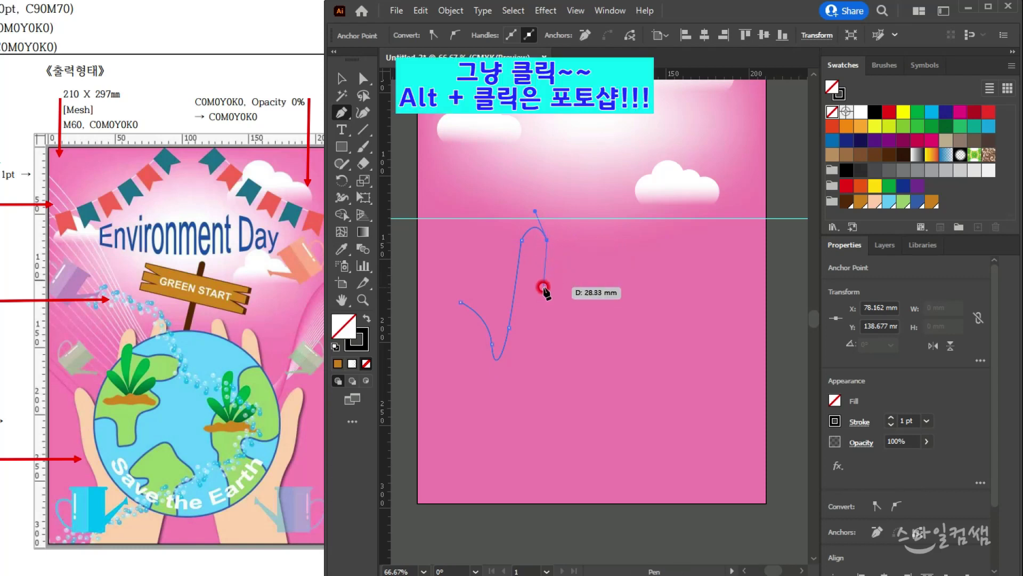
- Continue the outline down the index finger's far side and around the narrow gap before the middle finger
{"action": "left_click", "coordinate": [534, 331]}
{"action": "key", "text": "ctrl+z"}
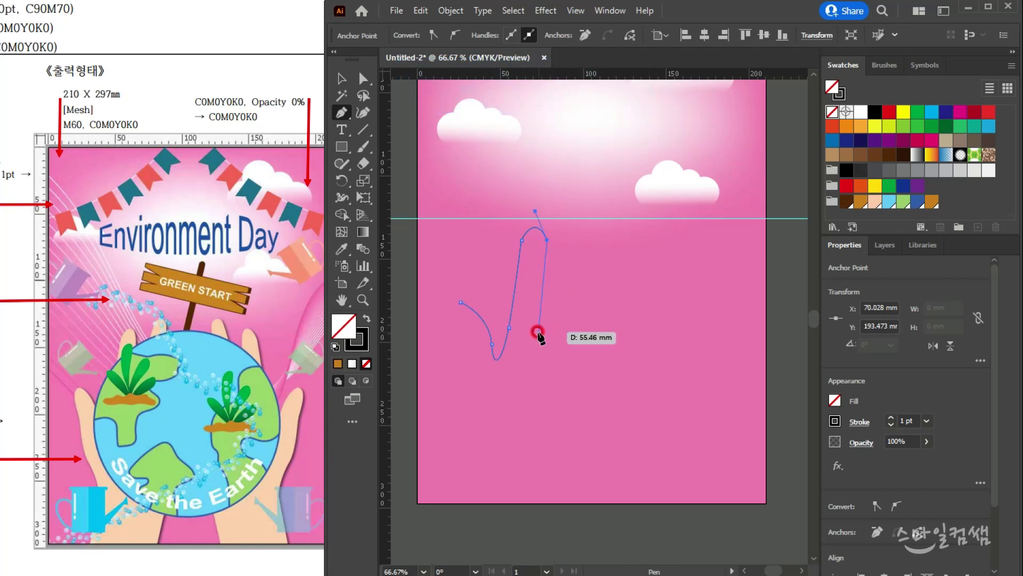
{"action": "left_click", "coordinate": [533, 330]}
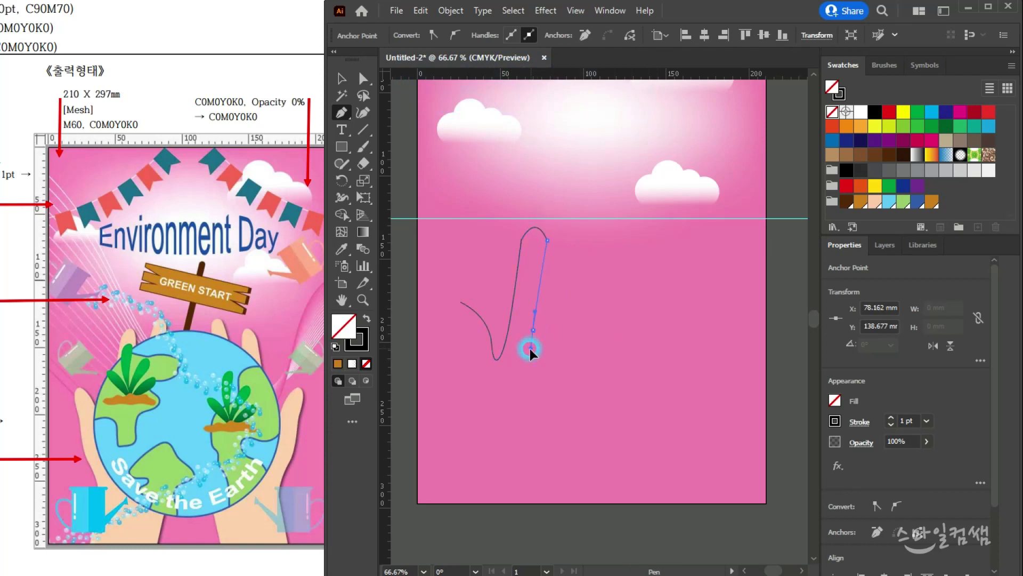
{"action": "left_click", "coordinate": [528, 350]}
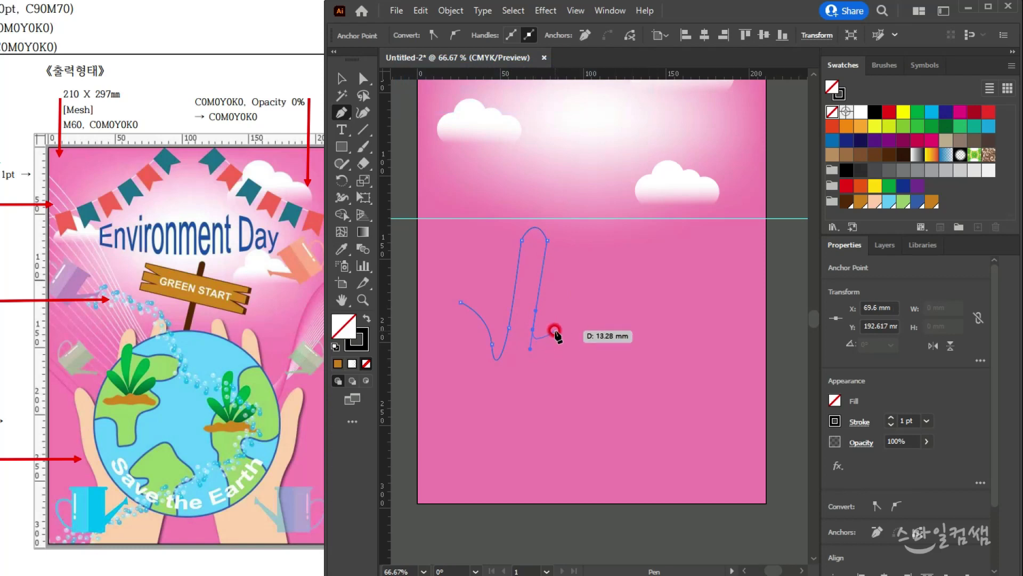
{"action": "left_click", "coordinate": [546, 331]}
{"action": "left_click_drag", "start_coordinate": [546, 332], "coordinate": [557, 302]}
- Draw the middle finger with a rounded tip and curve the outline around the gap at its base
{"action": "left_click", "coordinate": [566, 233]}
{"action": "left_click_drag", "start_coordinate": [592, 233], "coordinate": [598, 267]}
{"action": "key", "text": "ctrl+z"}
{"action": "key", "text": "ctrl+z"}
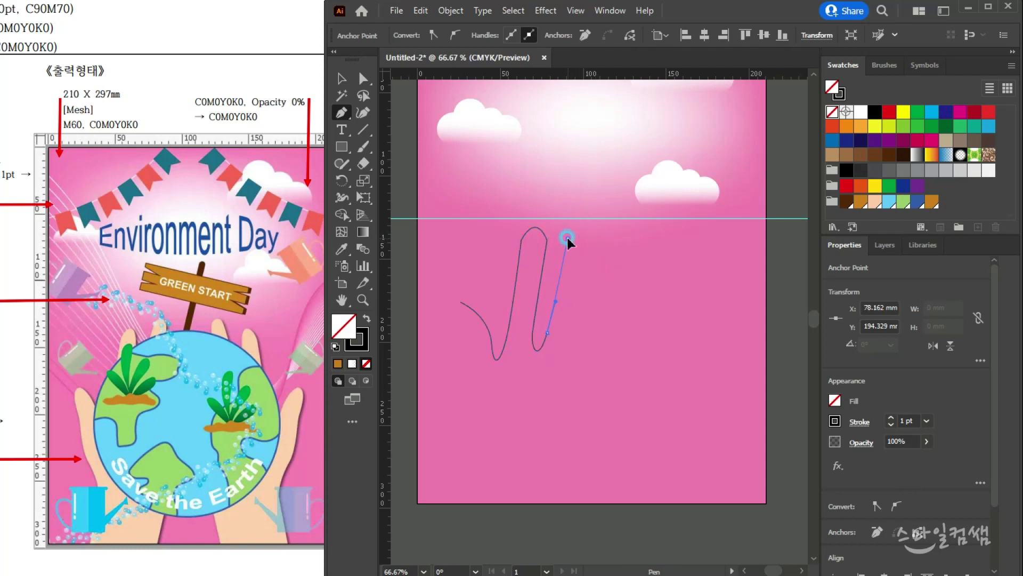
{"action": "left_click_drag", "start_coordinate": [567, 238], "coordinate": [595, 270]}
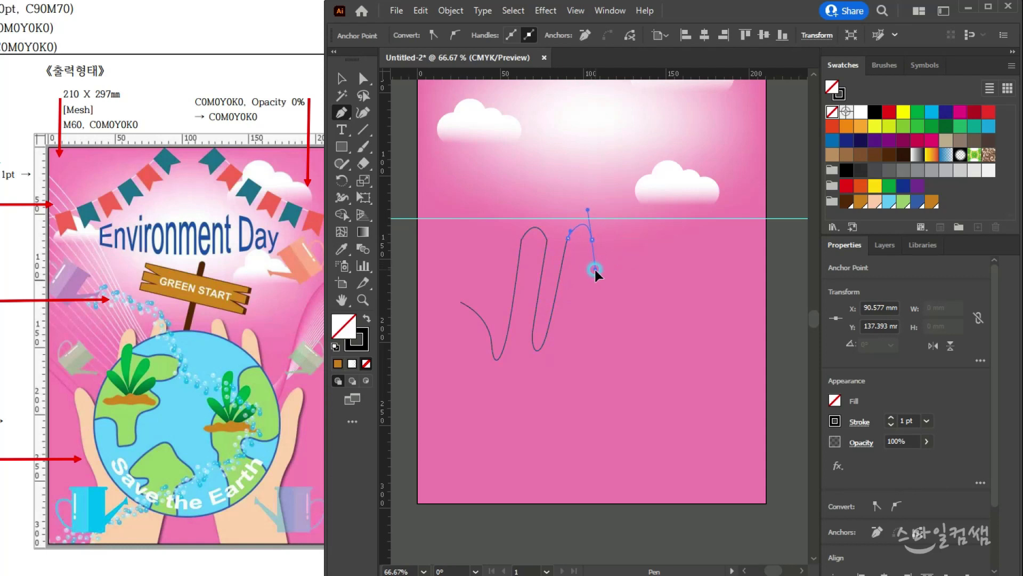
{"action": "left_click", "coordinate": [571, 350]}
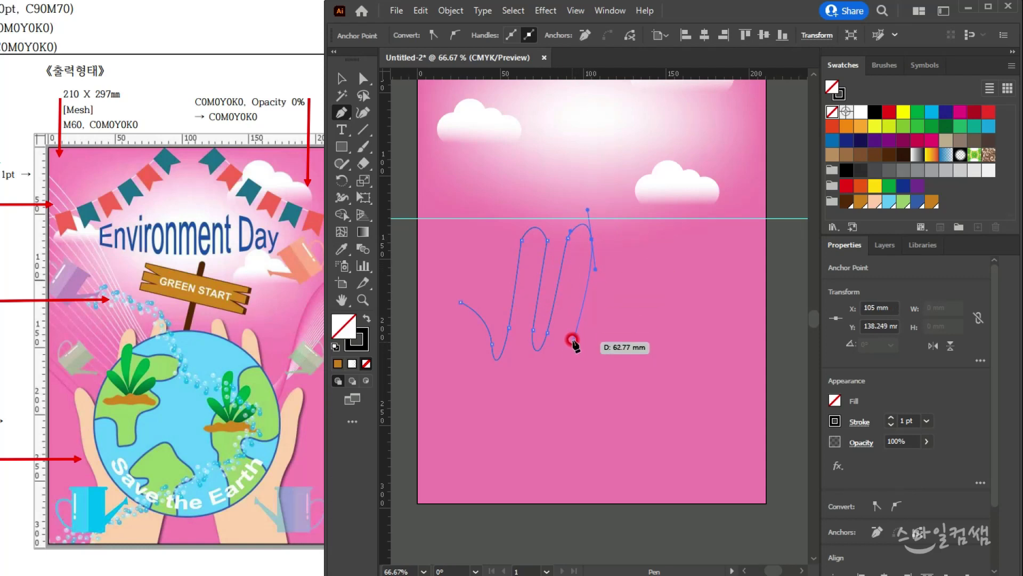
{"action": "left_click", "coordinate": [574, 340]}
{"action": "key", "text": "ctrl+z"}
{"action": "left_click_drag", "start_coordinate": [573, 338], "coordinate": [595, 320]}
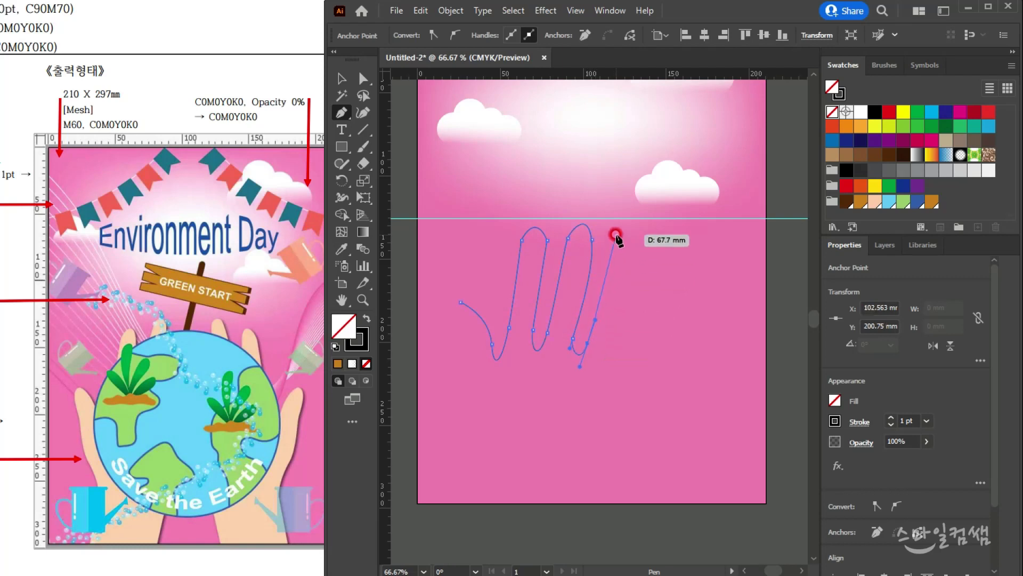
- Draw the ring finger slightly shorter than the middle finger and round the gap before the little finger
{"action": "left_click_drag", "start_coordinate": [614, 240], "coordinate": [633, 264]}
{"action": "key", "text": "ctrl+z"}
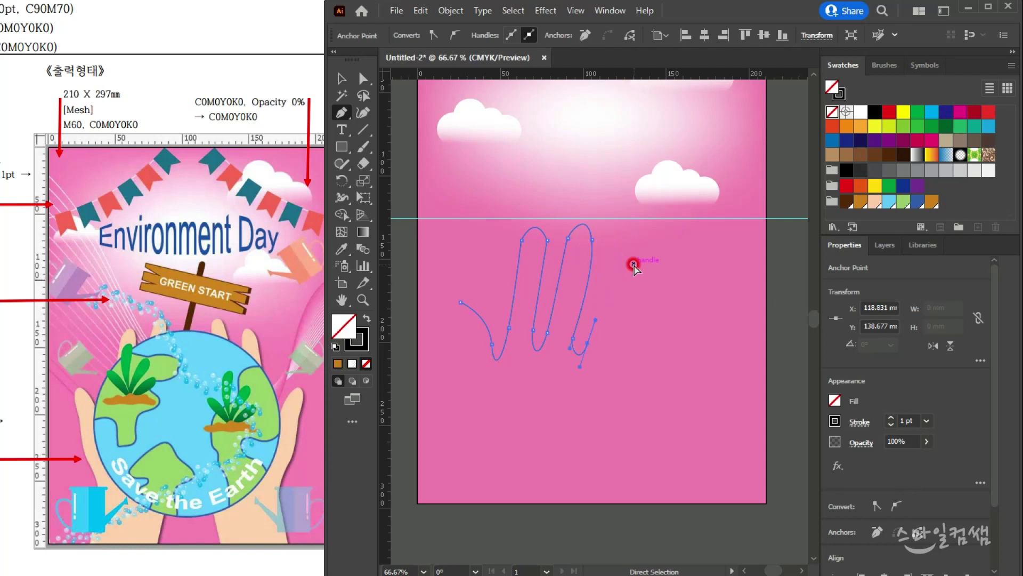
{"action": "left_click", "coordinate": [608, 248]}
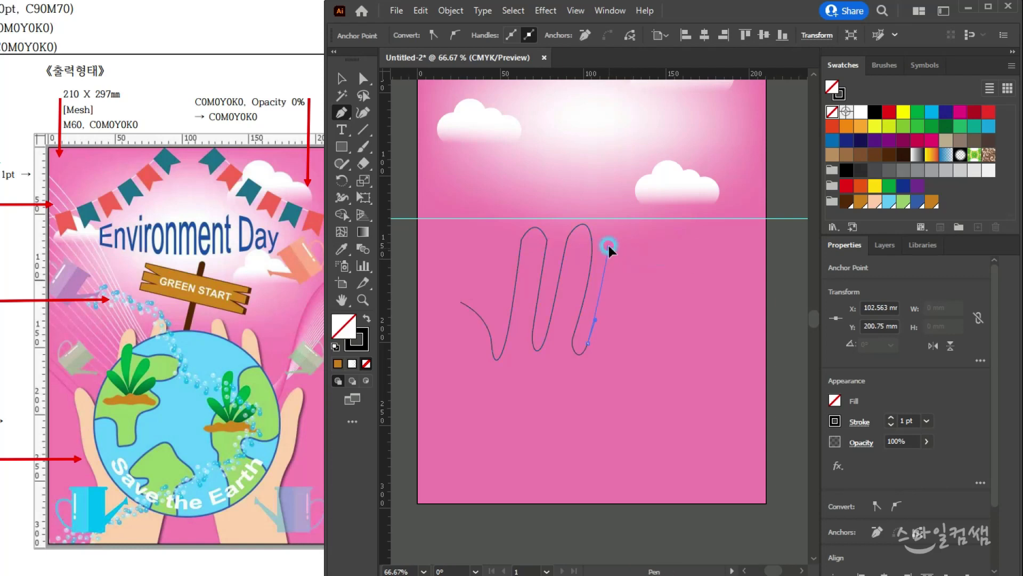
{"action": "left_click_drag", "start_coordinate": [630, 250], "coordinate": [631, 272]}
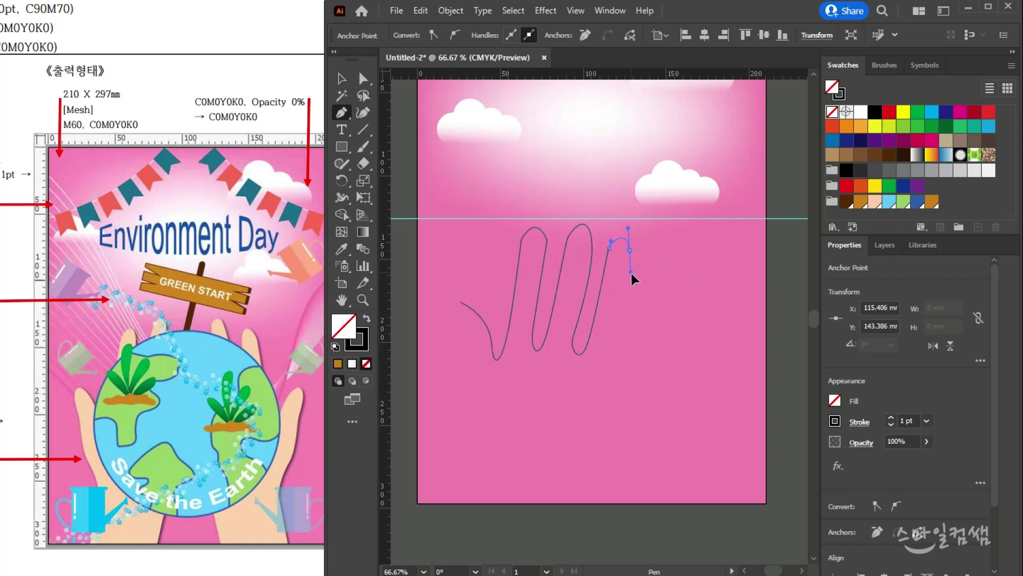
{"action": "left_click", "coordinate": [611, 350]}
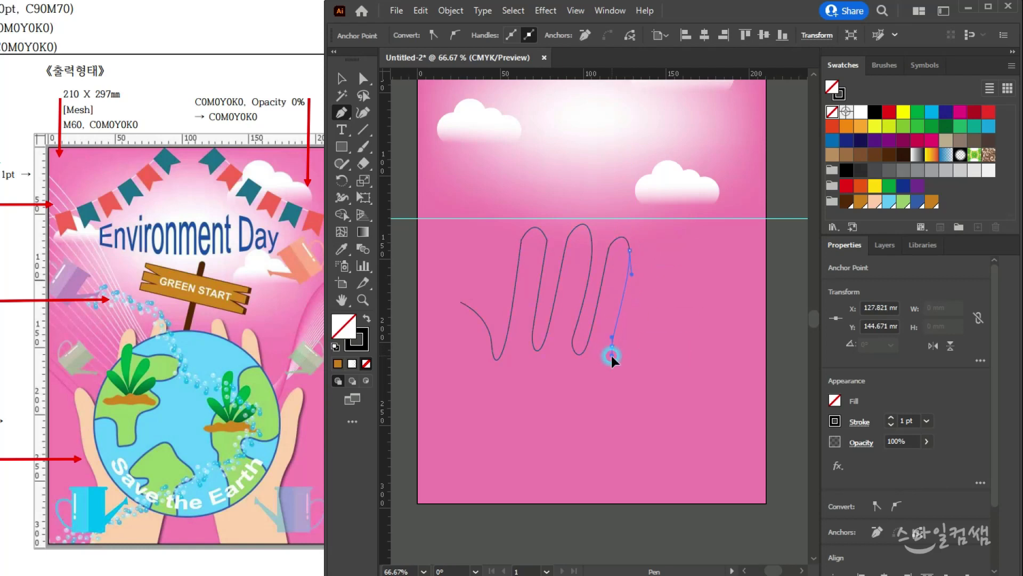
{"action": "left_click_drag", "start_coordinate": [624, 352], "coordinate": [628, 337]}
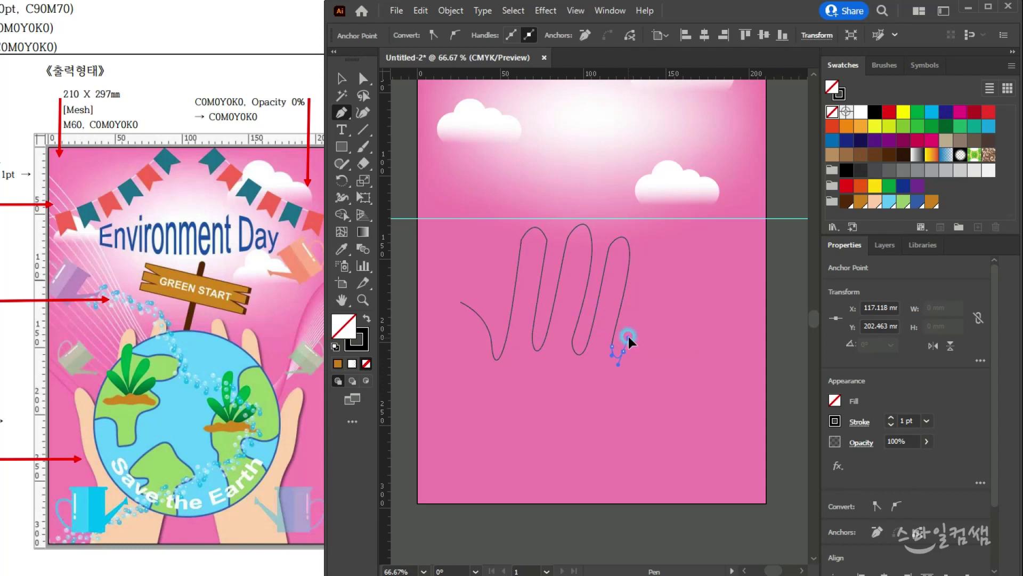
- Draw the little finger, the palm's outer edge and the wrist, ending with a straight base just below the artboard's lower edge
{"action": "left_click_drag", "start_coordinate": [643, 267], "coordinate": [663, 286]}
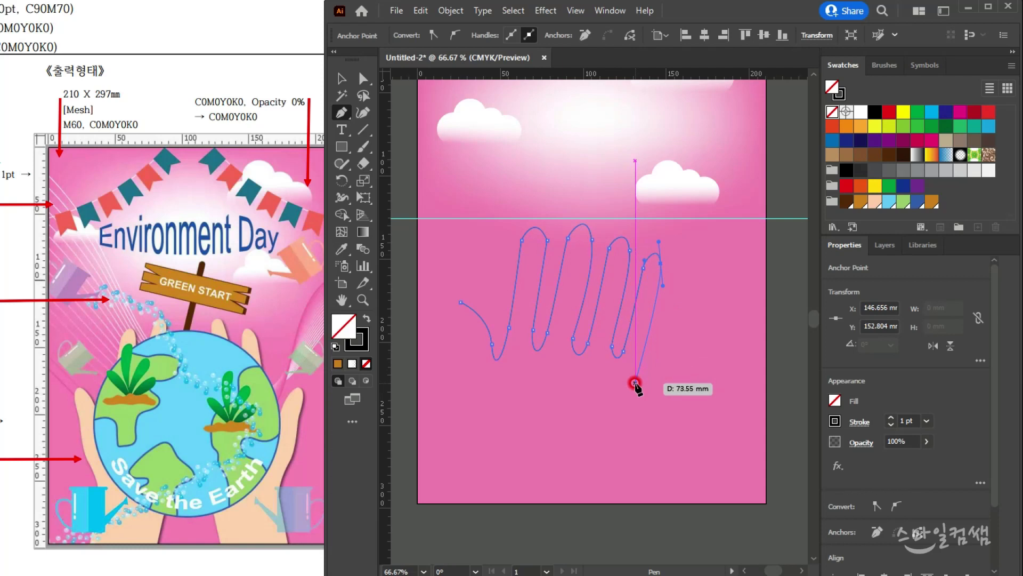
{"action": "left_click", "coordinate": [604, 439], "text": "ctrl"}
{"action": "left_click_drag", "start_coordinate": [585, 454], "coordinate": [581, 505]}
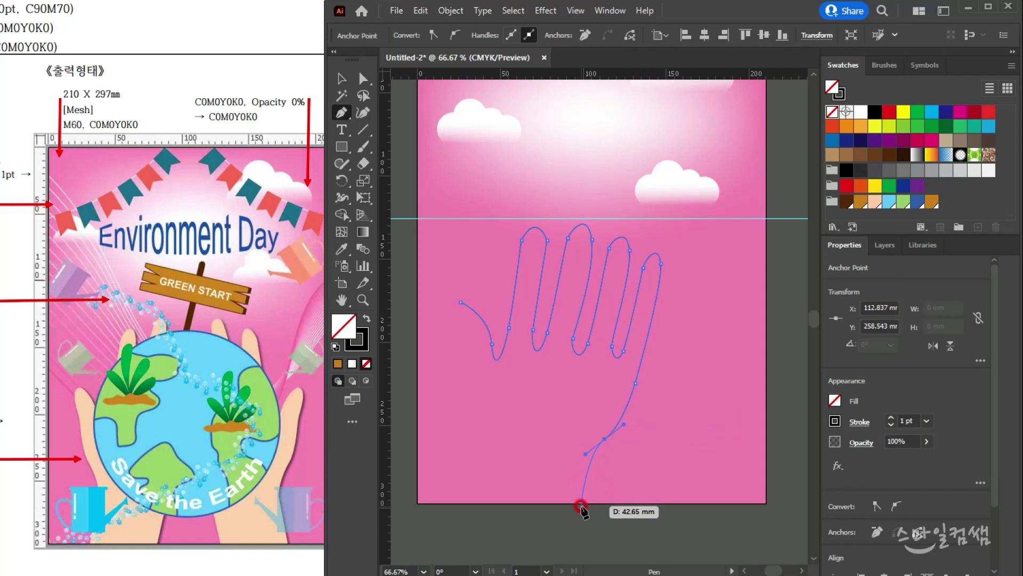
{"action": "left_click", "coordinate": [581, 506]}
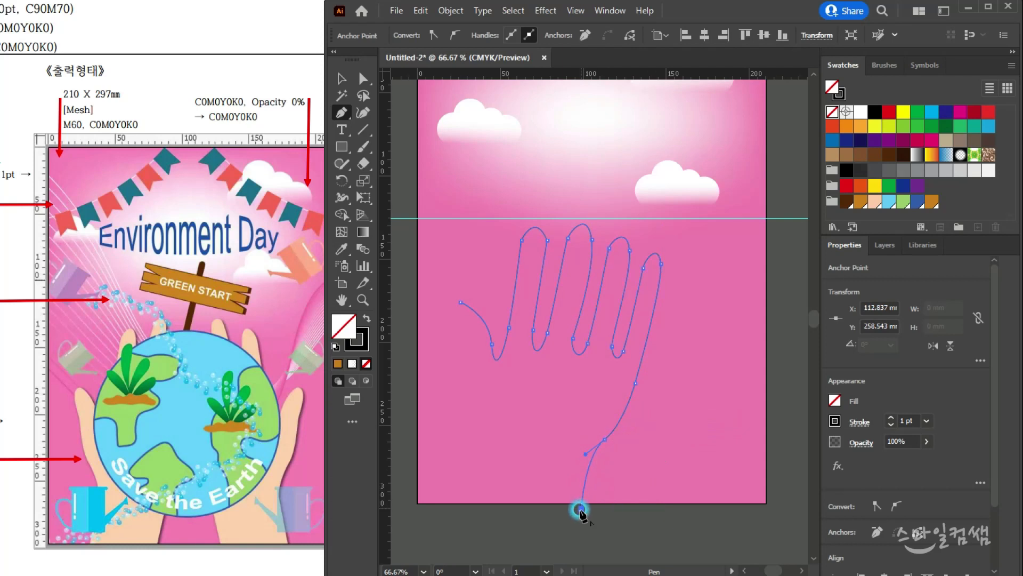
{"action": "left_click", "coordinate": [509, 507]}
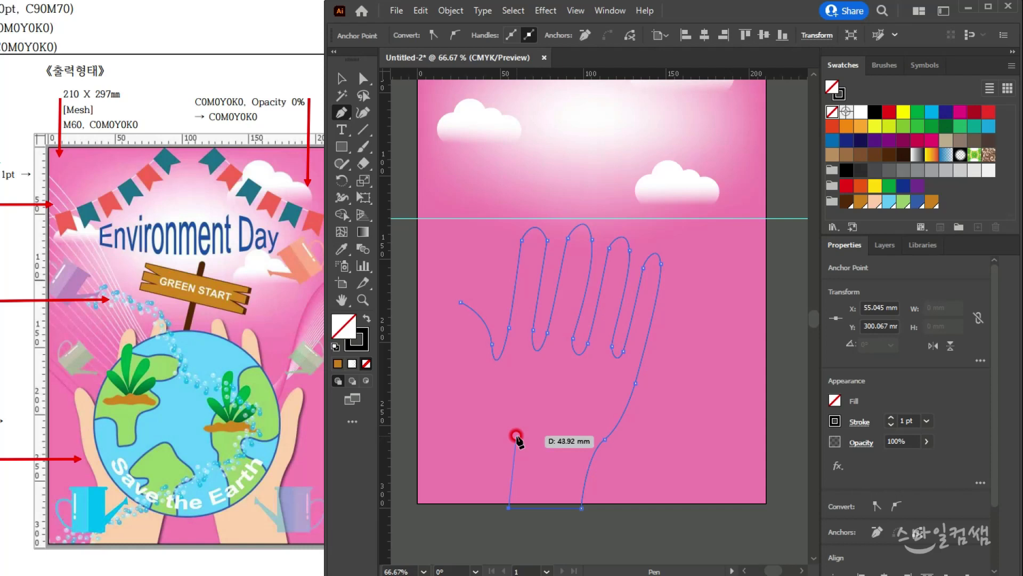
- Draw the wrist's thumb side and the thumb's outer curve, closing the hand outline at the thumb tip
{"action": "left_click", "coordinate": [516, 436]}
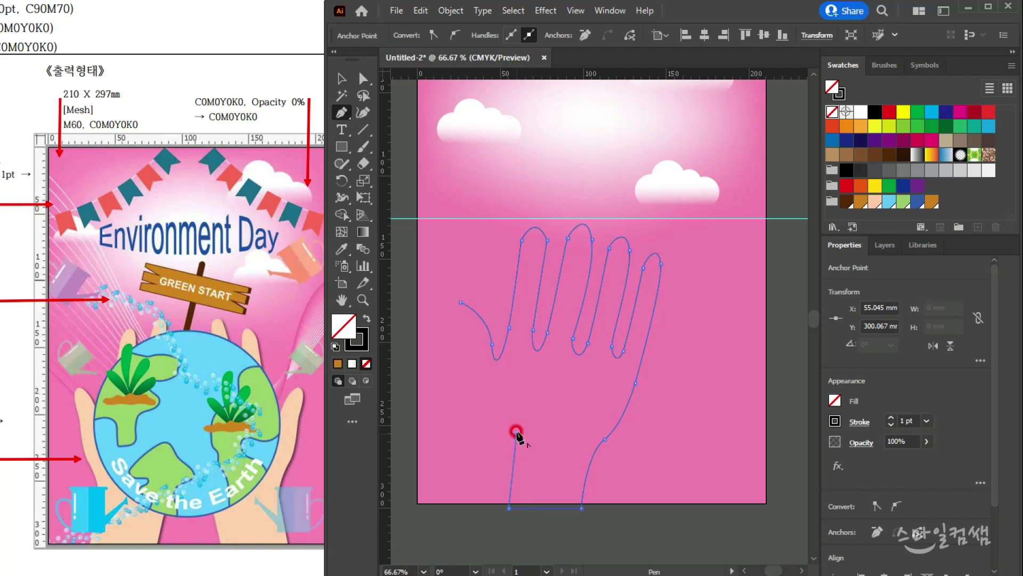
{"action": "left_click", "coordinate": [483, 386]}
{"action": "left_click_drag", "start_coordinate": [477, 382], "coordinate": [470, 367]}
{"action": "key", "text": "ctrl+z"}
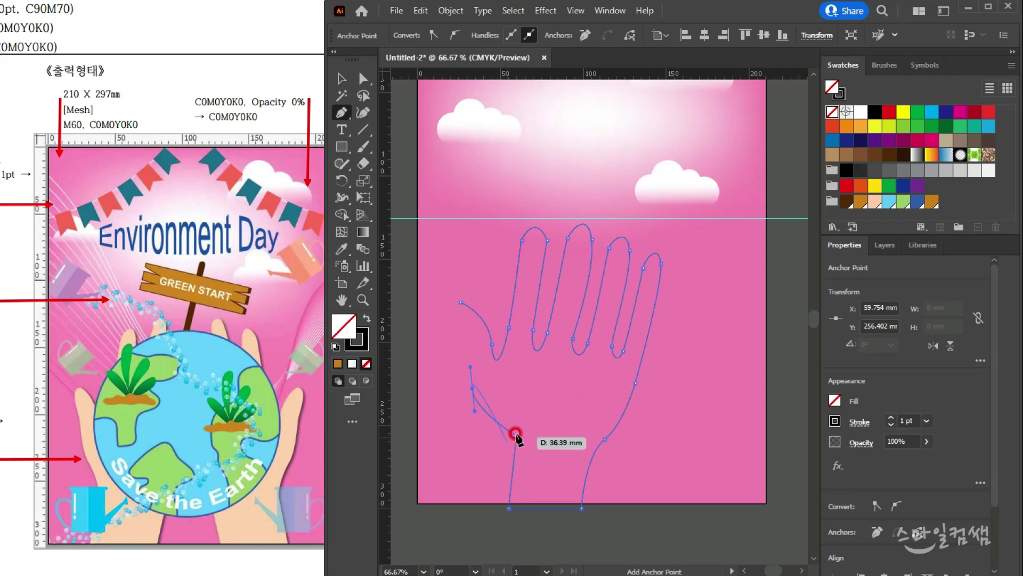
{"action": "left_click", "coordinate": [454, 320]}
{"action": "left_click_drag", "start_coordinate": [451, 313], "coordinate": [473, 308]}
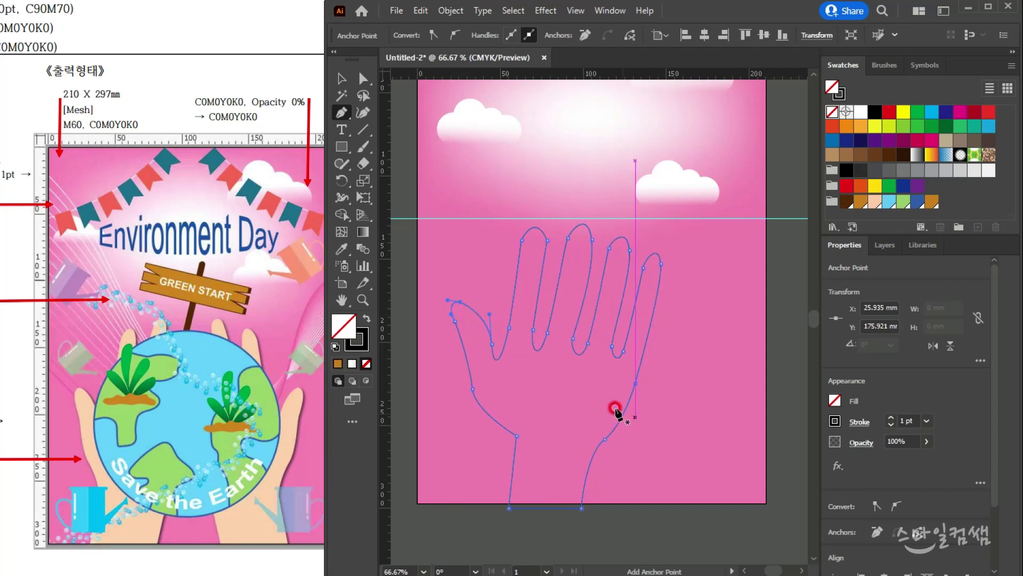
- Refine the thumb's shape with Direct Selection by adjusting the anchors at its outer base, inner edge and tip
{"action": "left_click", "coordinate": [364, 81]}
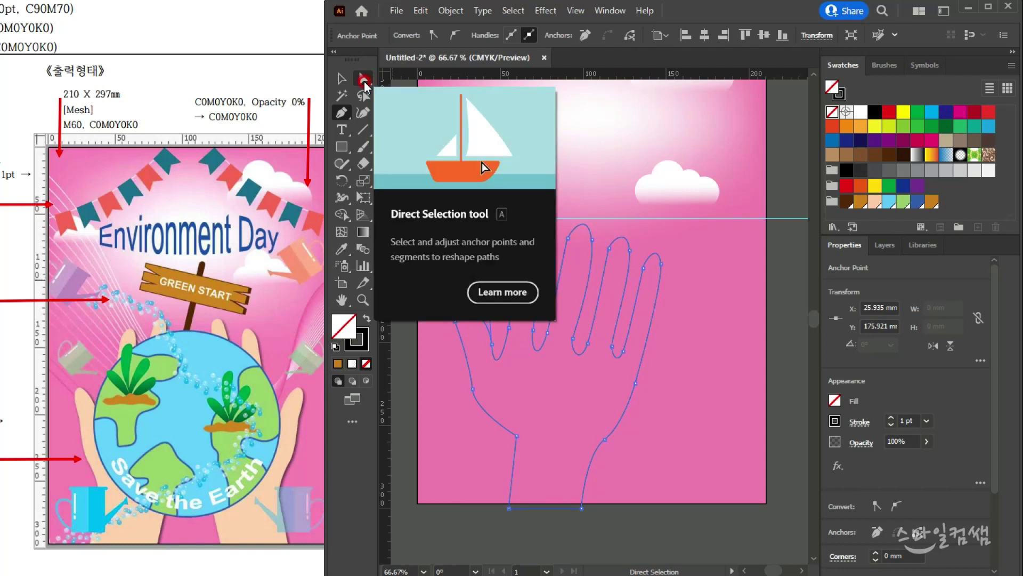
{"action": "left_click", "coordinate": [449, 369]}
{"action": "left_click", "coordinate": [475, 392]}
{"action": "left_click_drag", "start_coordinate": [474, 392], "coordinate": [478, 389]}
{"action": "left_click", "coordinate": [491, 339]}
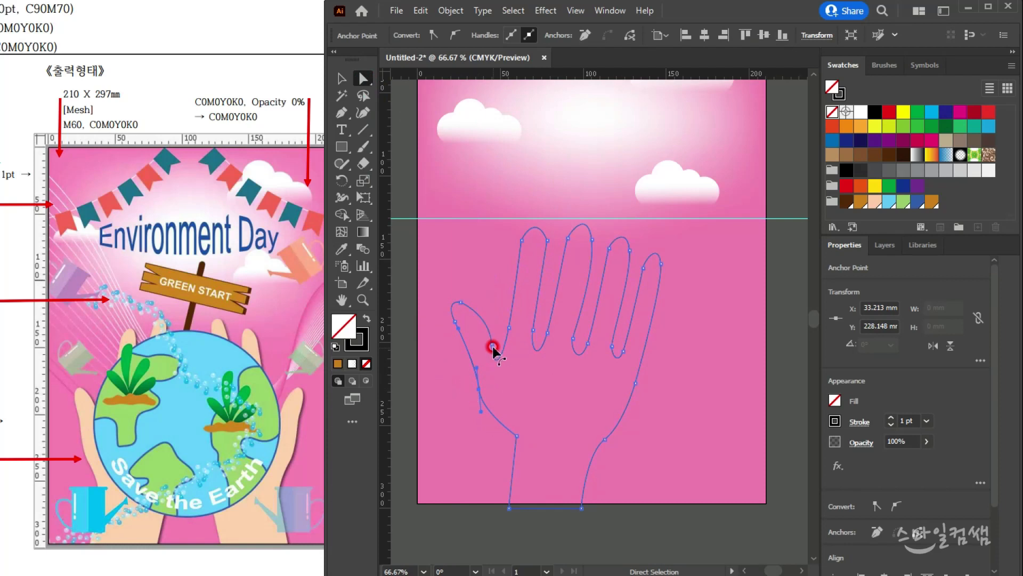
{"action": "left_click_drag", "start_coordinate": [490, 339], "coordinate": [496, 343]}
{"action": "mouse_move", "coordinate": [442, 294]}
{"action": "left_mouse_down"}
{"action": "mouse_move", "coordinate": [466, 329]}
{"action": "mouse_move", "coordinate": [464, 299]}
{"action": "left_mouse_up"}
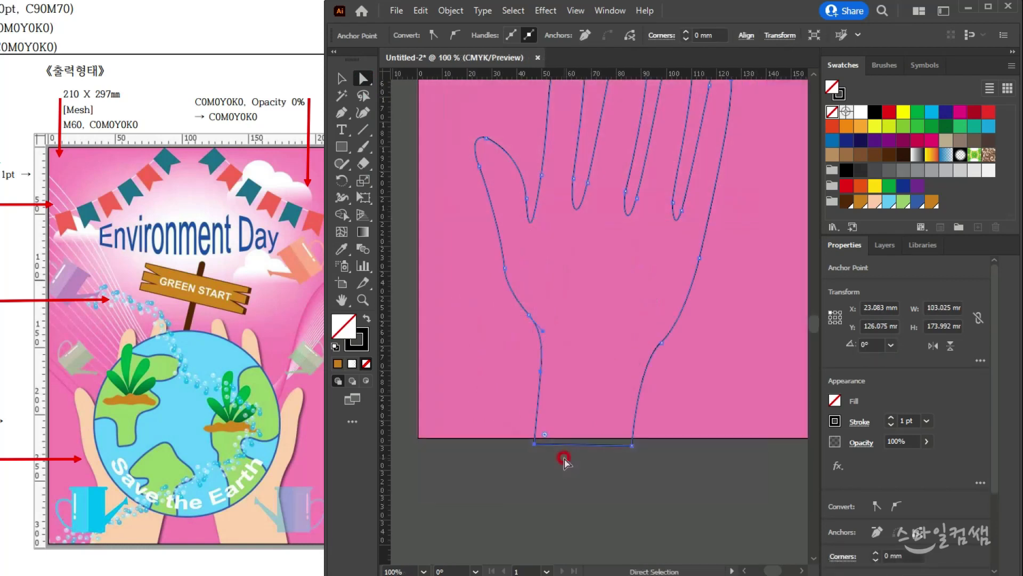
- Smooth the thumb-side curve between the palm and wrist by adjusting its anchors, and deselect the hand outline
{"action": "left_click", "coordinate": [565, 461]}
{"action": "left_click", "coordinate": [532, 325]}
{"action": "left_click_drag", "start_coordinate": [503, 268], "coordinate": [498, 257]}
{"action": "left_click", "coordinate": [345, 80]}
{"action": "left_click", "coordinate": [558, 313]}
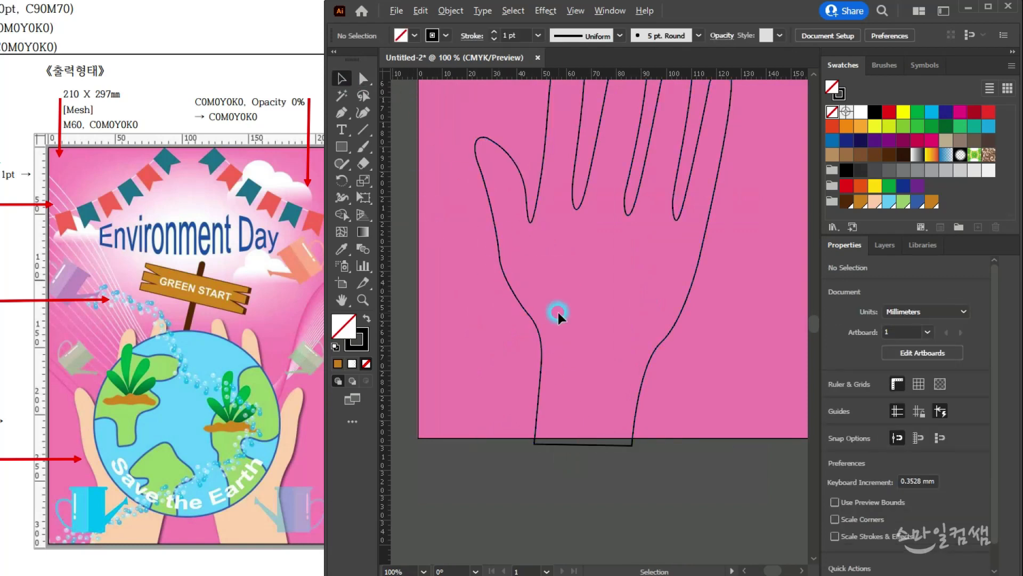
- Fill the hand outline with the skin-tone swatch, remove its stroke, and deselect it
{"action": "scroll", "coordinate": [558, 312], "scroll_direction": "down", "scroll_amount": 3}
{"action": "mouse_move", "coordinate": [553, 296]}
{"action": "left_mouse_down"}
{"action": "mouse_move", "coordinate": [544, 318]}
{"action": "mouse_move", "coordinate": [563, 302]}
{"action": "left_mouse_up"}
{"action": "left_click", "coordinate": [563, 310]}
{"action": "left_click", "coordinate": [873, 205]}
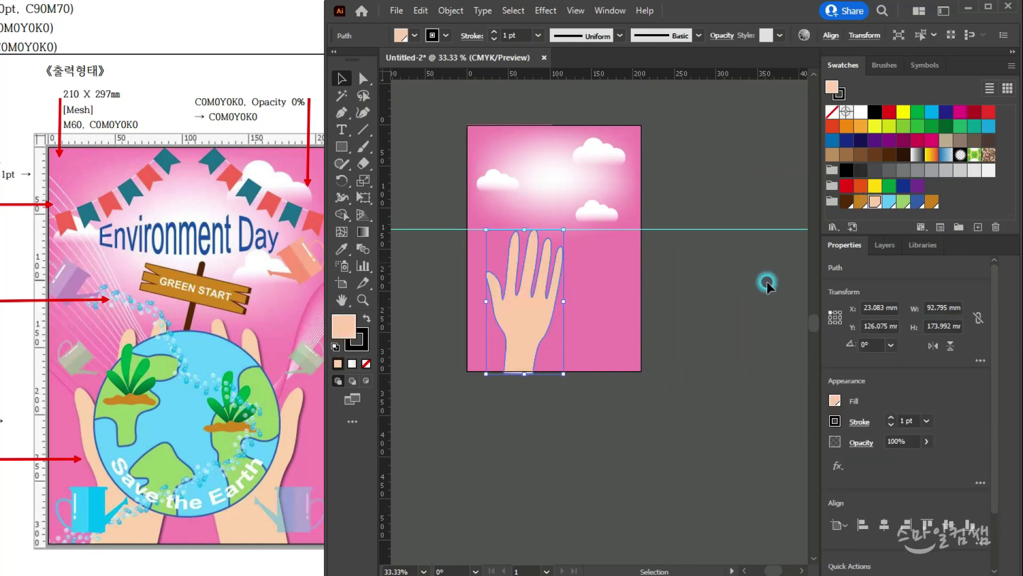
{"action": "left_click", "coordinate": [360, 348]}
{"action": "left_click", "coordinate": [366, 363]}
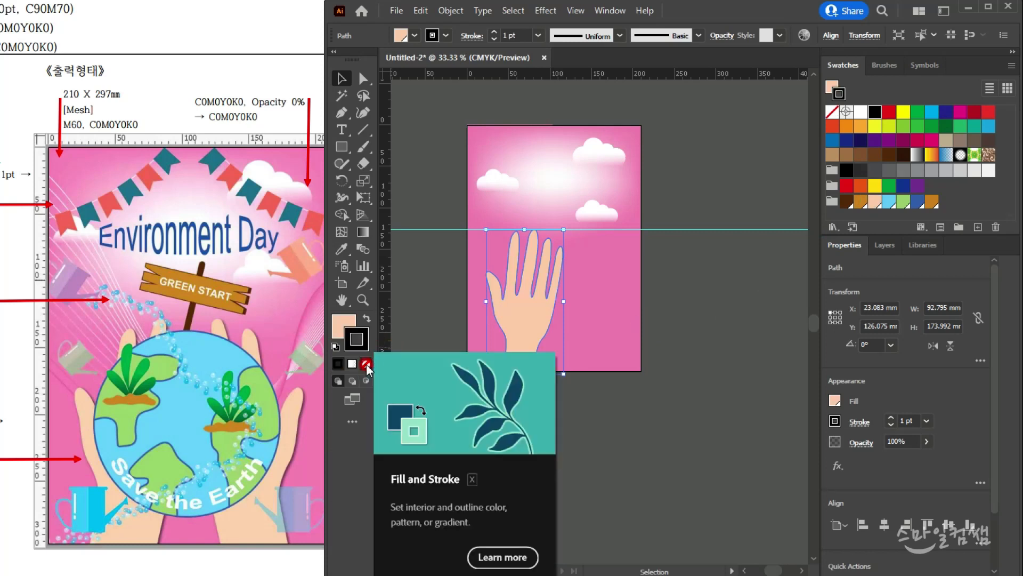
{"action": "left_click", "coordinate": [347, 322]}
{"action": "left_click", "coordinate": [622, 338]}
- Shift the hand slightly outward toward the artboard's left edge, to about X 19 mm
{"action": "left_click", "coordinate": [518, 312]}
{"action": "scroll", "coordinate": [517, 299], "scroll_direction": "up", "scroll_amount": 2}
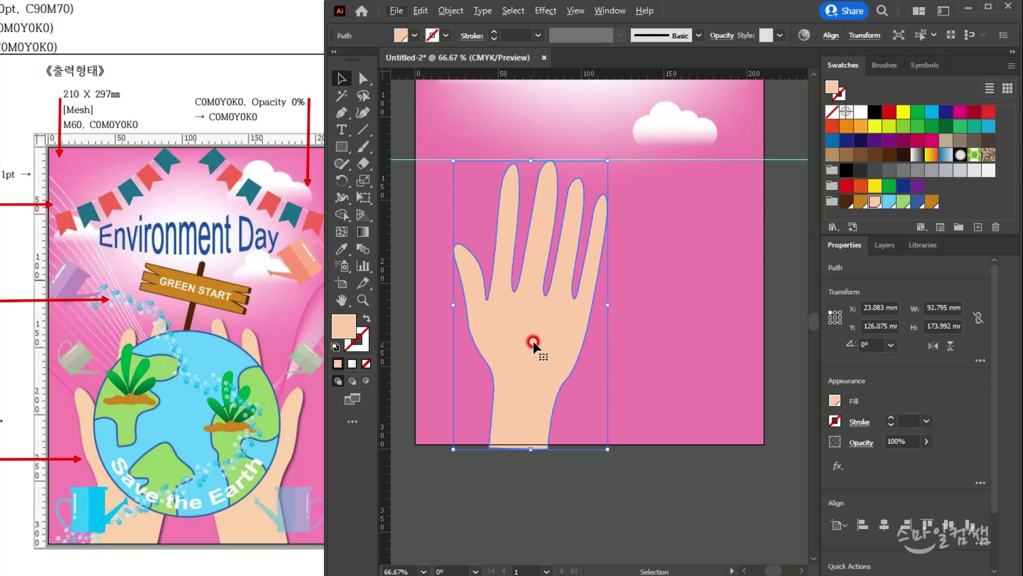
{"action": "scroll", "coordinate": [534, 343], "scroll_direction": "down", "scroll_amount": 1}
{"action": "left_click_drag", "start_coordinate": [523, 342], "coordinate": [514, 334]}
- Reflect a copy of the hand across a vertical axis through the lower middle of the artboard
{"action": "left_click", "coordinate": [344, 183]}
{"action": "left_click_drag", "start_coordinate": [346, 189], "coordinate": [392, 197]}
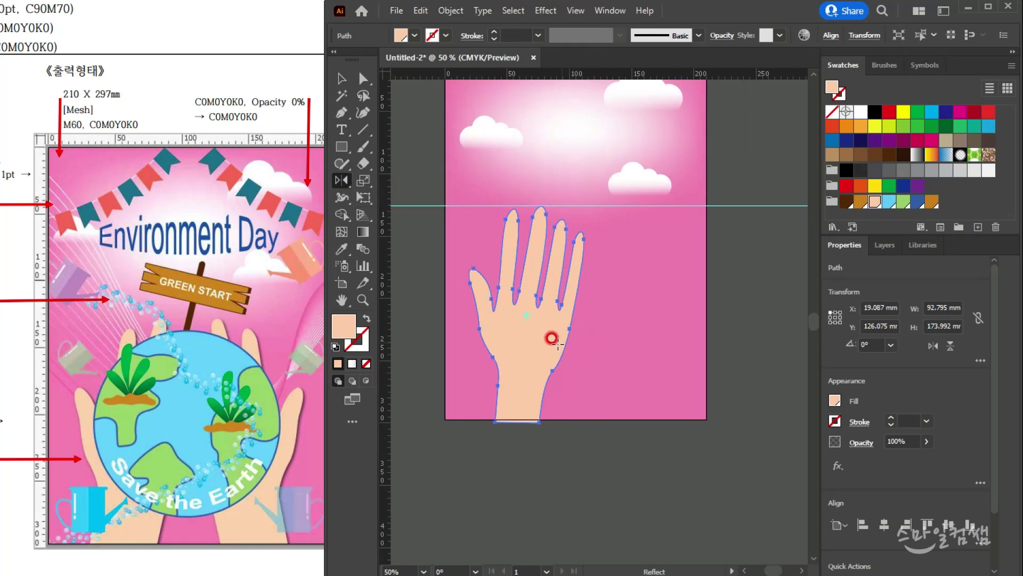
{"action": "scroll", "coordinate": [563, 314], "scroll_direction": "up", "scroll_amount": 1}
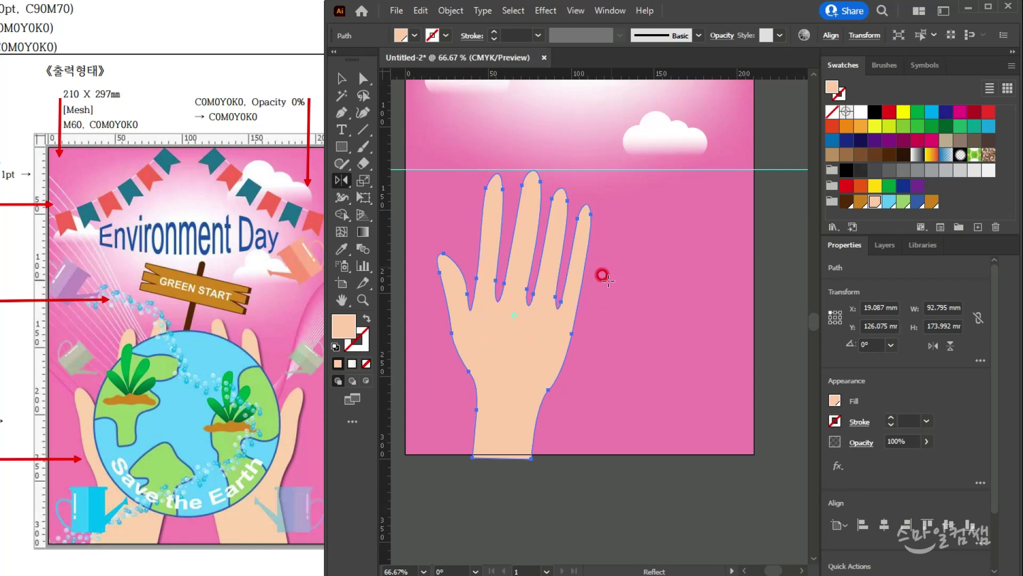
{"action": "scroll", "coordinate": [608, 229], "scroll_direction": "down", "scroll_amount": 1}
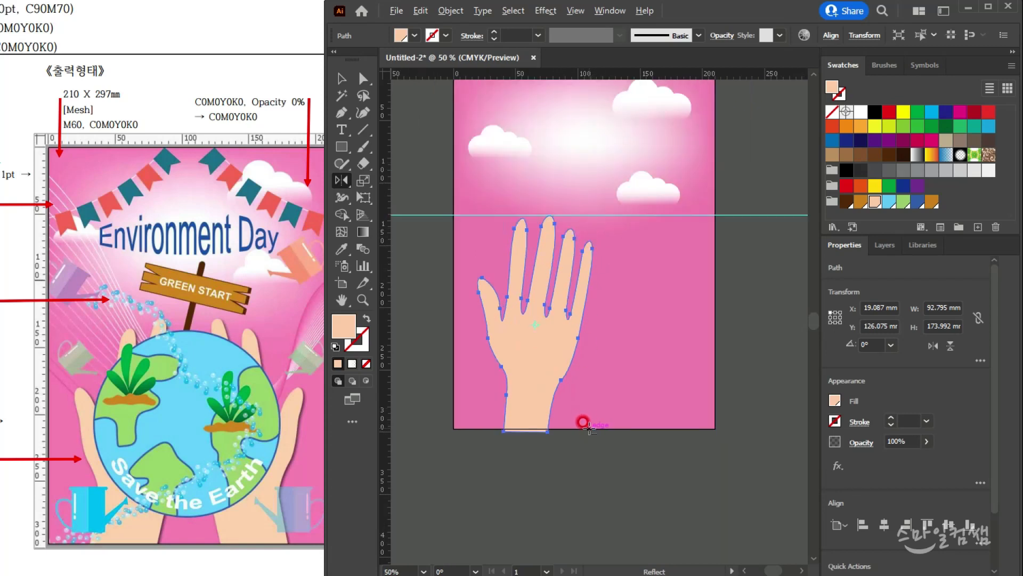
{"action": "left_click", "coordinate": [590, 426], "text": "alt"}
{"action": "left_click", "coordinate": [606, 304]}
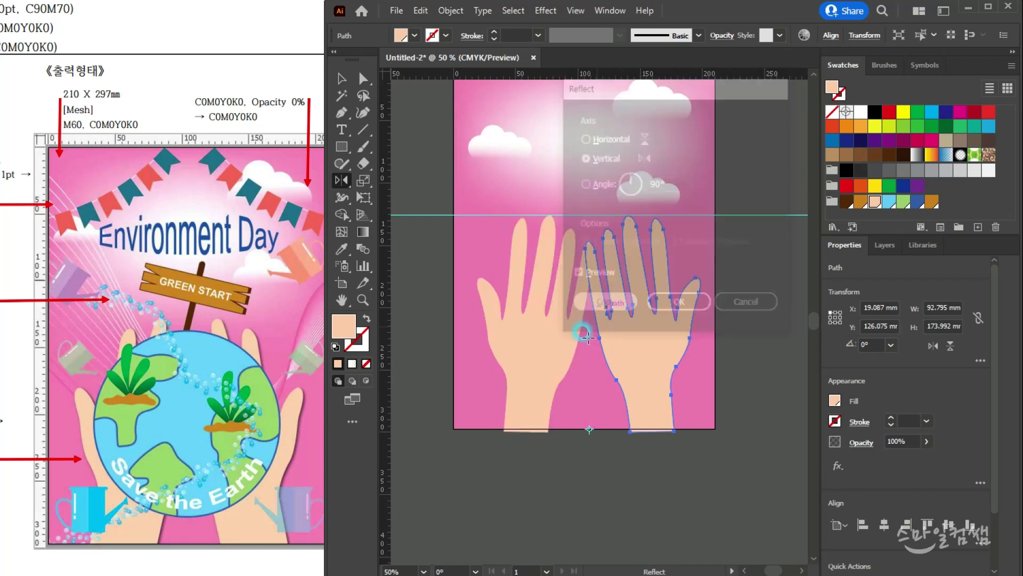
{"action": "left_click", "coordinate": [349, 80]}
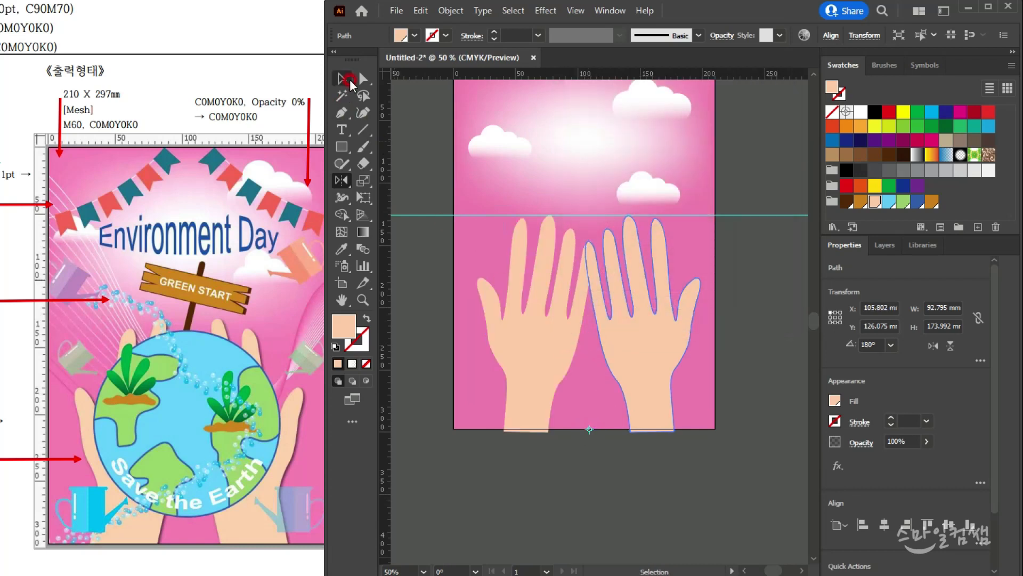
- Move the two hands toward each other until their little fingers overlap, and deselect them
{"action": "left_click", "coordinate": [720, 362]}
{"action": "left_click", "coordinate": [646, 347]}
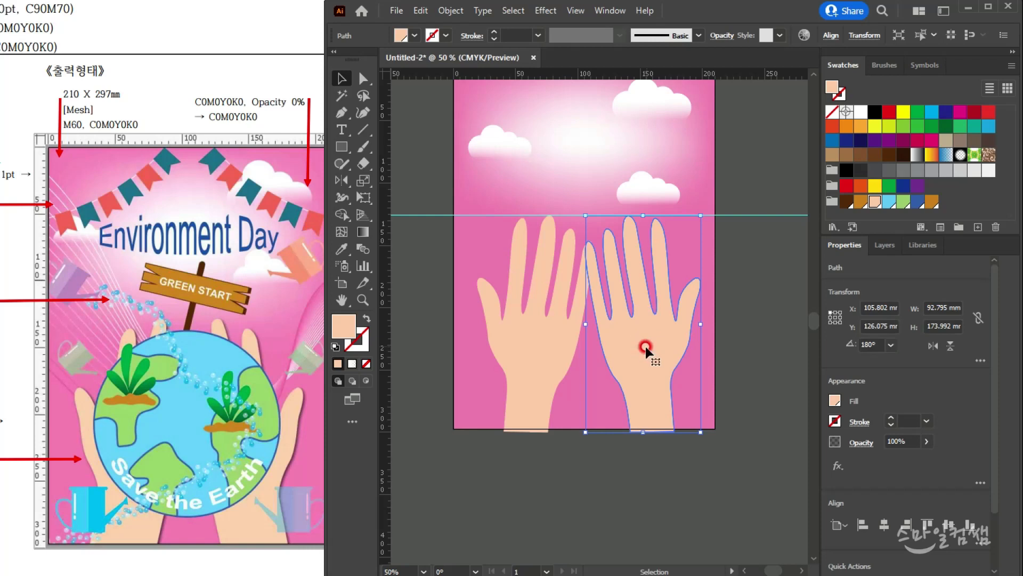
{"action": "left_click_drag", "start_coordinate": [646, 347], "coordinate": [636, 347]}
{"action": "left_click_drag", "start_coordinate": [546, 355], "coordinate": [553, 355]}
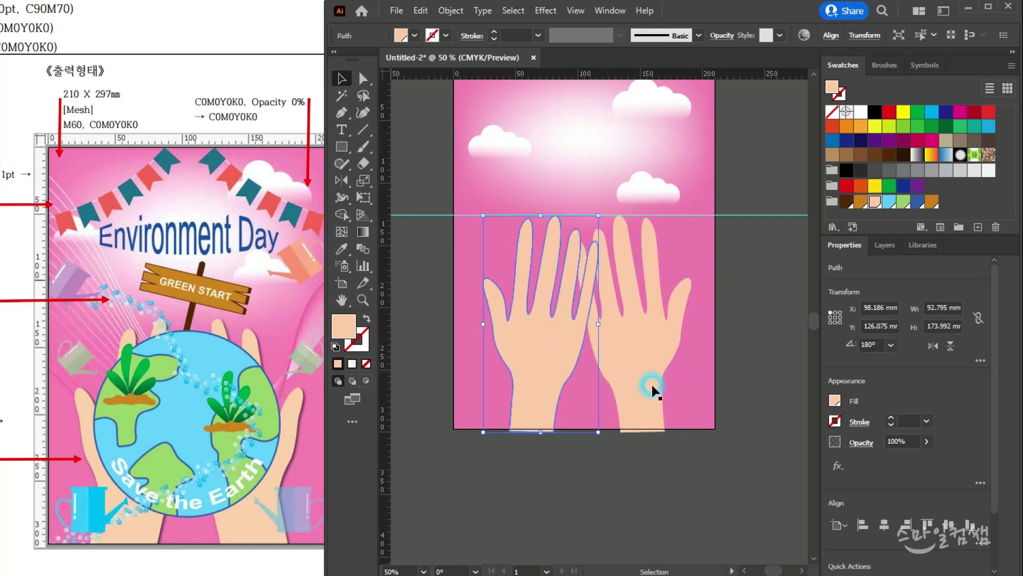
{"action": "key", "text": "ctrl+shift+a"}
{"action": "scroll", "coordinate": [614, 320], "scroll_direction": "up", "scroll_amount": 1}
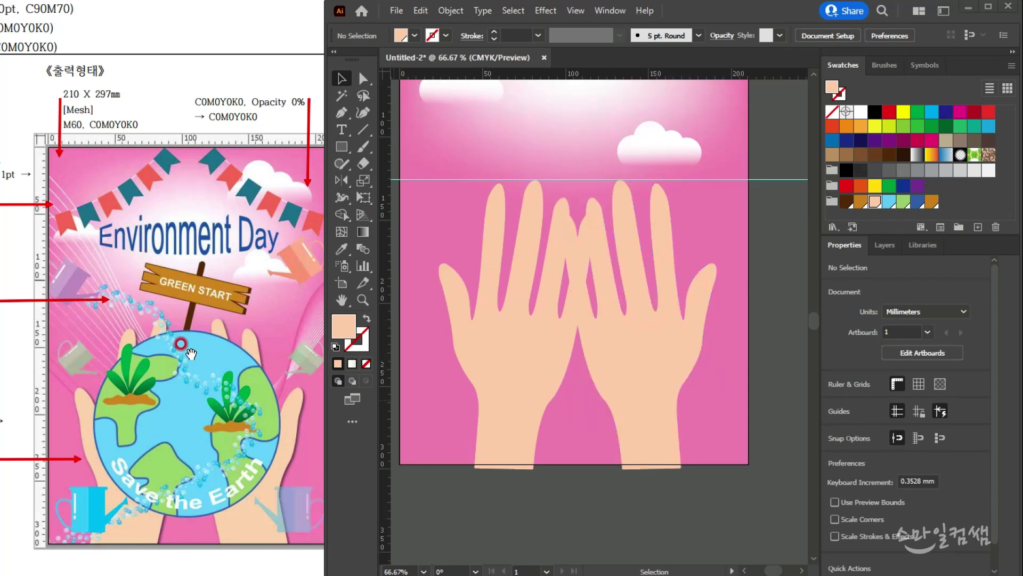
- Check the colour list on the reference sheet and draw a circle about 141 mm wide, centred between the palms
{"action": "left_click_drag", "start_coordinate": [65, 415], "coordinate": [154, 414]}
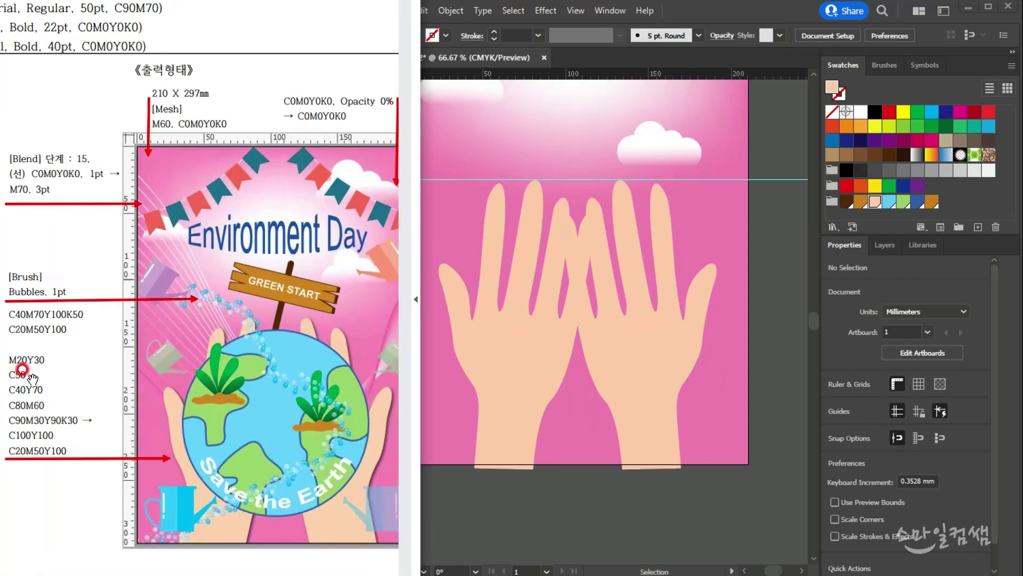
{"action": "left_click", "coordinate": [890, 201]}
{"action": "left_click_drag", "start_coordinate": [153, 386], "coordinate": [64, 377]}
{"action": "left_click", "coordinate": [573, 100]}
{"action": "left_click", "coordinate": [353, 149]}
{"action": "left_click_drag", "start_coordinate": [354, 149], "coordinate": [404, 182]}
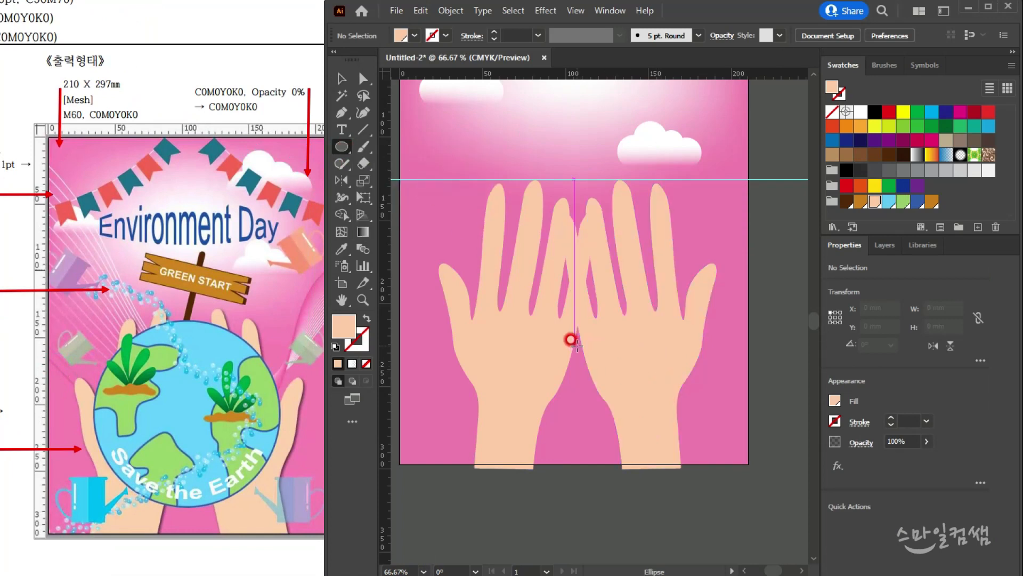
{"action": "left_click_drag", "start_coordinate": [578, 347], "coordinate": [695, 447]}
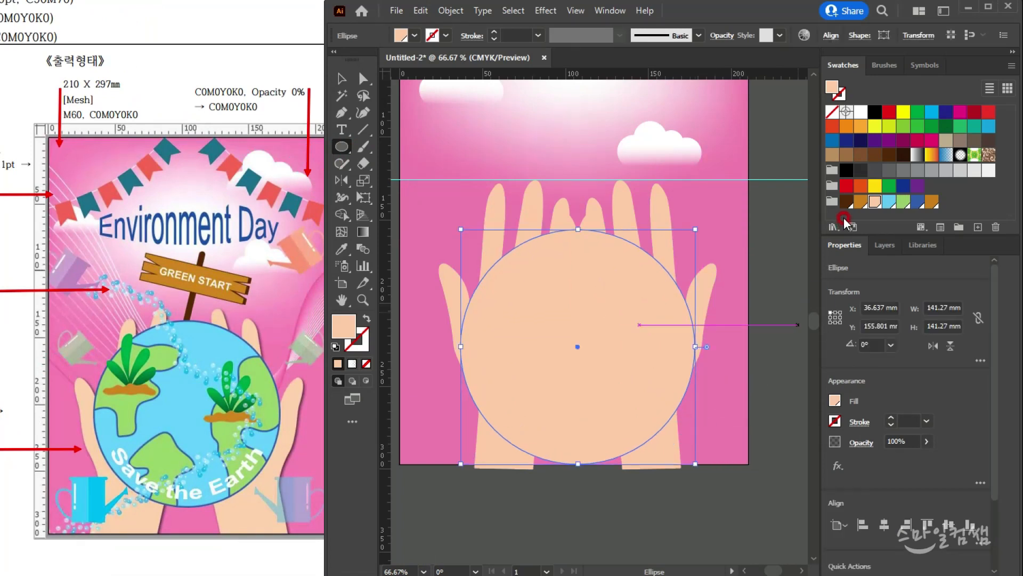
- Fill the circle with the light-blue swatch and move it up between the hands to about Y 134 mm
{"action": "left_click", "coordinate": [889, 203]}
{"action": "left_click", "coordinate": [342, 78]}
{"action": "left_click_drag", "start_coordinate": [642, 332], "coordinate": [647, 299]}
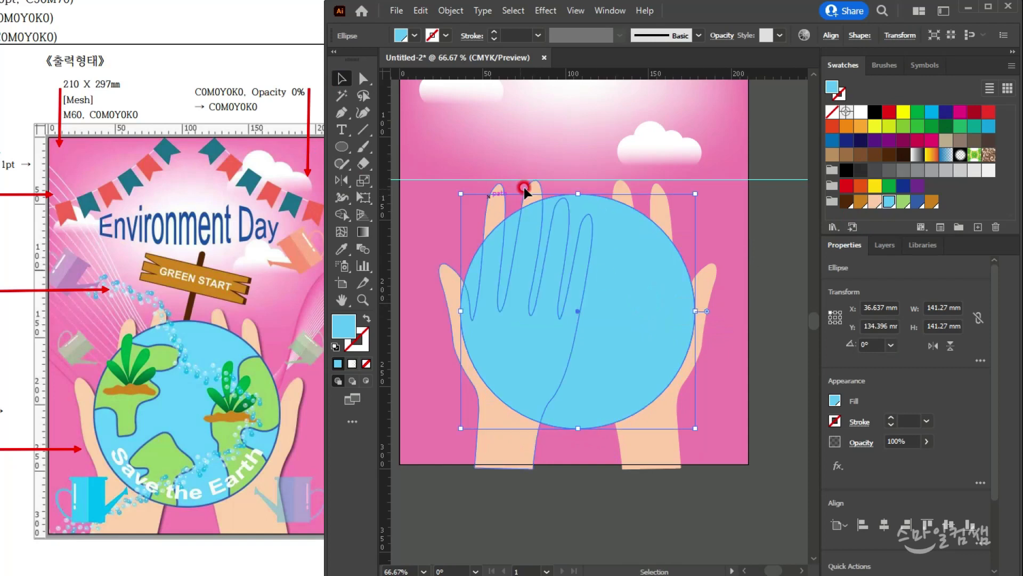
{"action": "left_click", "coordinate": [751, 446]}
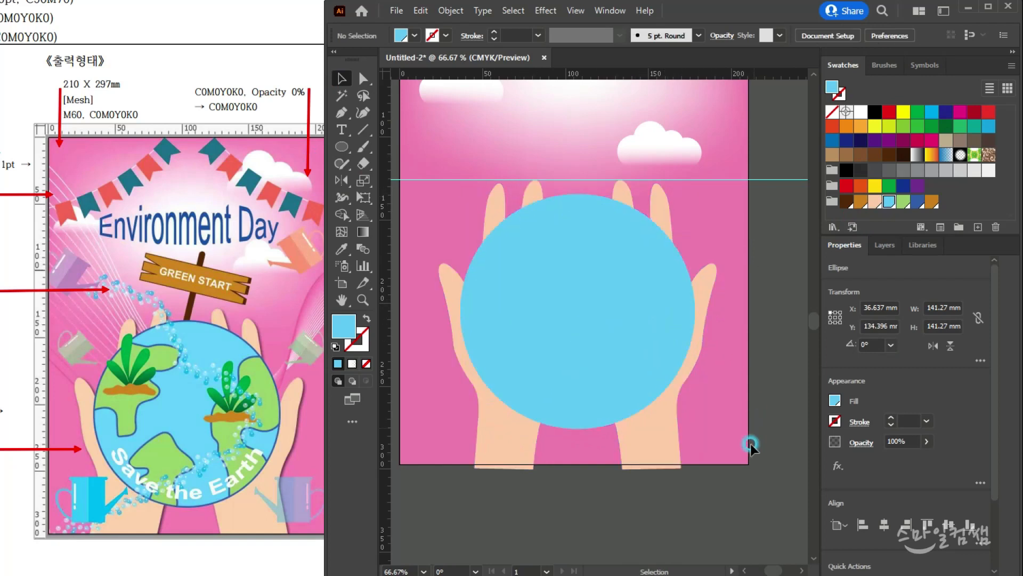
- Nudge the two hands slightly apart so more of each thumb shows beside the globe
{"action": "left_click", "coordinate": [709, 281]}
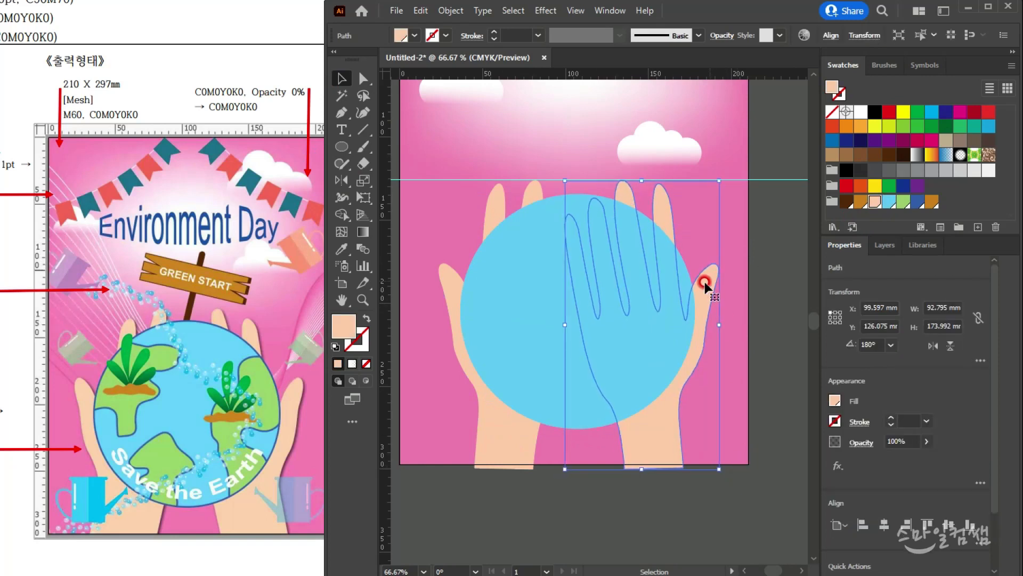
{"action": "left_click", "coordinate": [447, 274]}
{"action": "key", "text": "Left"}
{"action": "key", "text": "Left"}
{"action": "key", "text": "Left"}
{"action": "key", "text": "Left"}
{"action": "key", "text": "Left"}
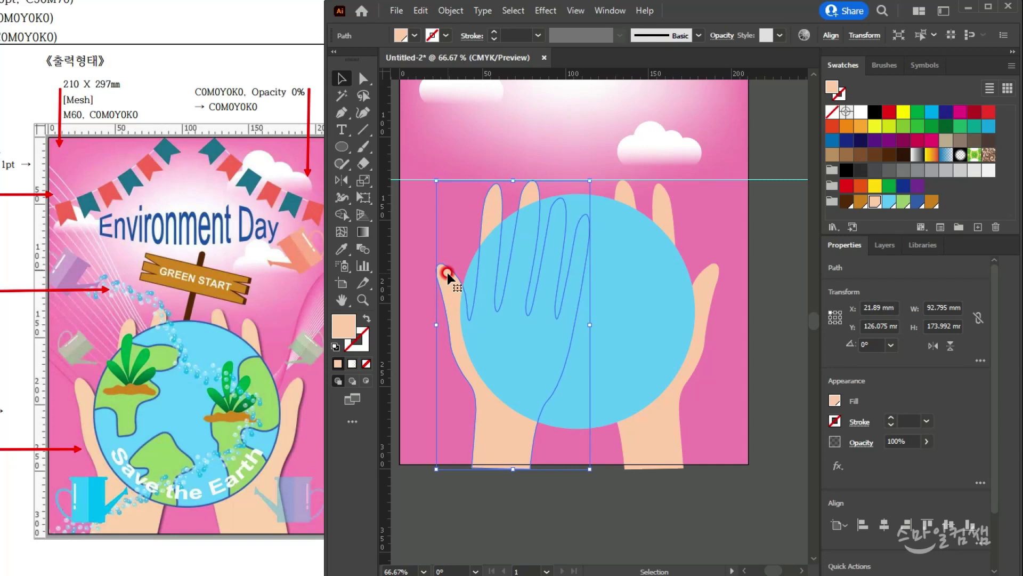
{"action": "left_click", "coordinate": [744, 437]}
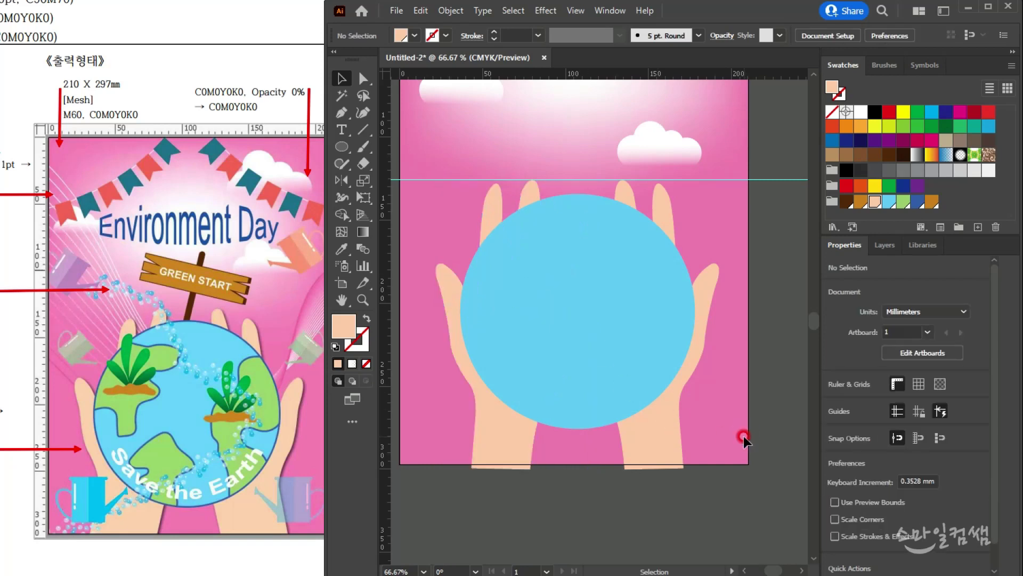
- Reduce the globe circle to about 137 mm and recentre it between the hands
{"action": "left_click", "coordinate": [604, 384]}
{"action": "left_click_drag", "start_coordinate": [603, 383], "coordinate": [604, 392]}
{"action": "left_click_drag", "start_coordinate": [694, 200], "coordinate": [688, 205]}
{"action": "left_click_drag", "start_coordinate": [552, 290], "coordinate": [551, 281]}
{"action": "left_click", "coordinate": [762, 443]}
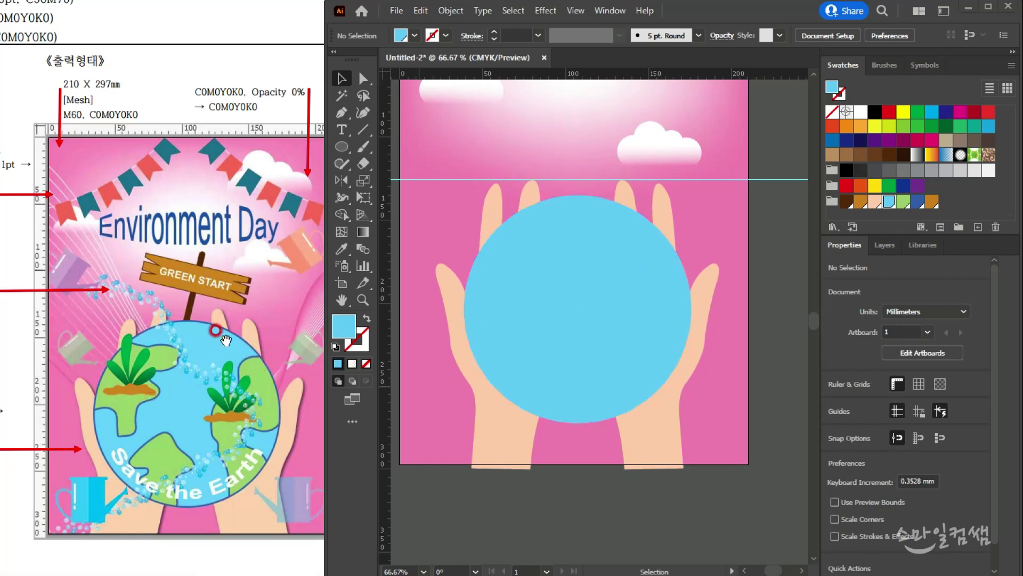
{"action": "left_click_drag", "start_coordinate": [166, 438], "coordinate": [202, 415]}
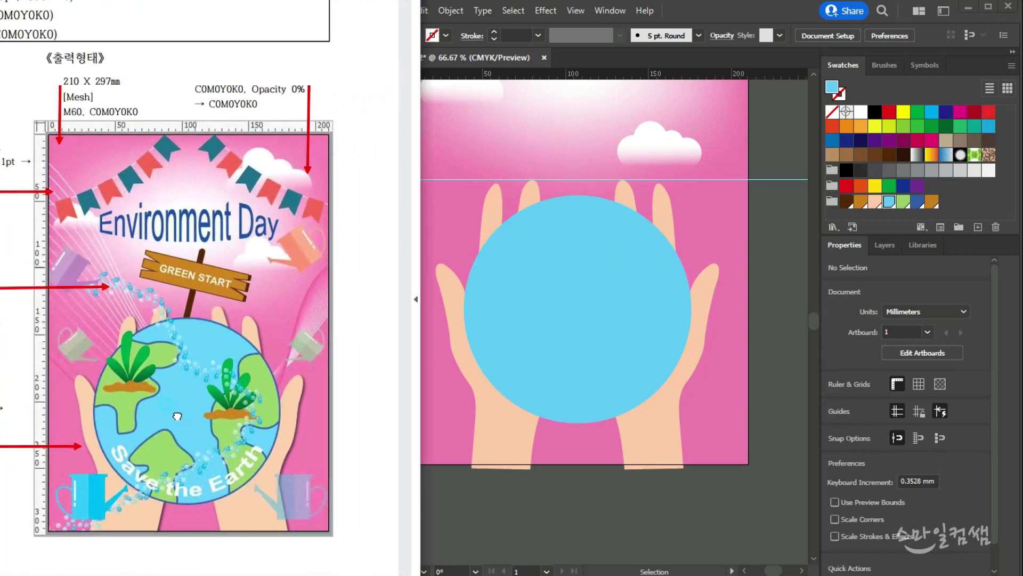
{"action": "left_click", "coordinate": [918, 206]}
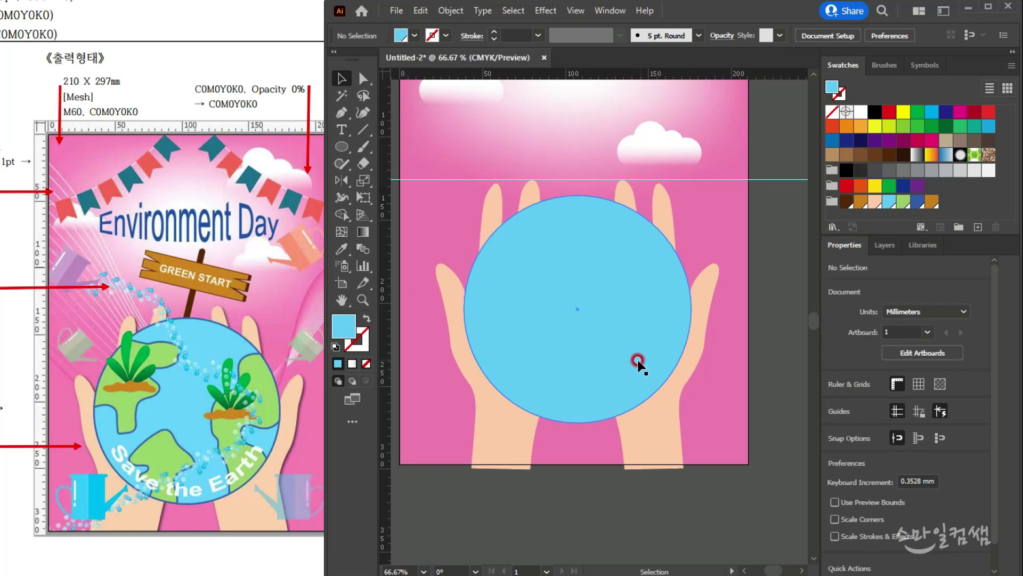
{"action": "left_click", "coordinate": [524, 270]}
{"action": "scroll", "coordinate": [521, 263], "scroll_direction": "up", "scroll_amount": 2}
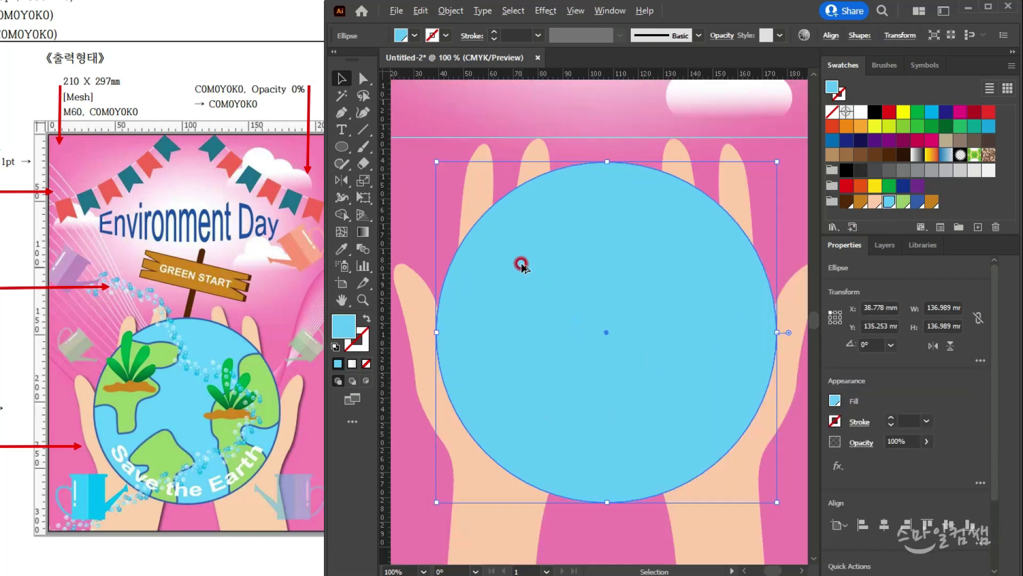
{"action": "scroll", "coordinate": [567, 294], "scroll_direction": "down", "scroll_amount": 1}
{"action": "left_click_drag", "start_coordinate": [567, 284], "coordinate": [569, 273]}
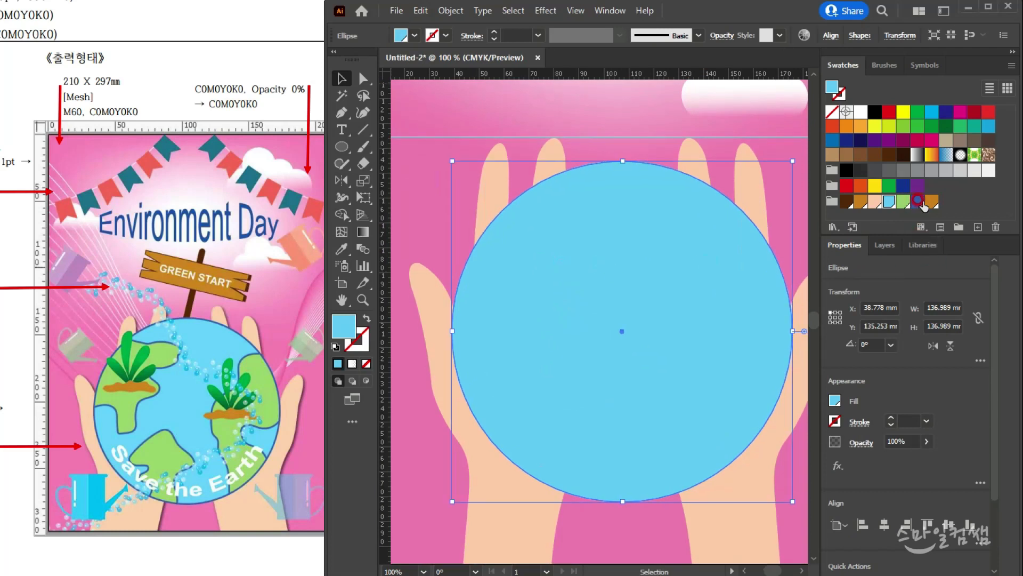
{"action": "left_click", "coordinate": [916, 202]}
{"action": "key", "text": "ctrl+z"}
- Set up the Paintbrush tool with no fill and a dark-blue 1 pt stroke, keeping the 5 pt. Round brush
{"action": "left_click", "coordinate": [646, 127]}
{"action": "left_click", "coordinate": [917, 202]}
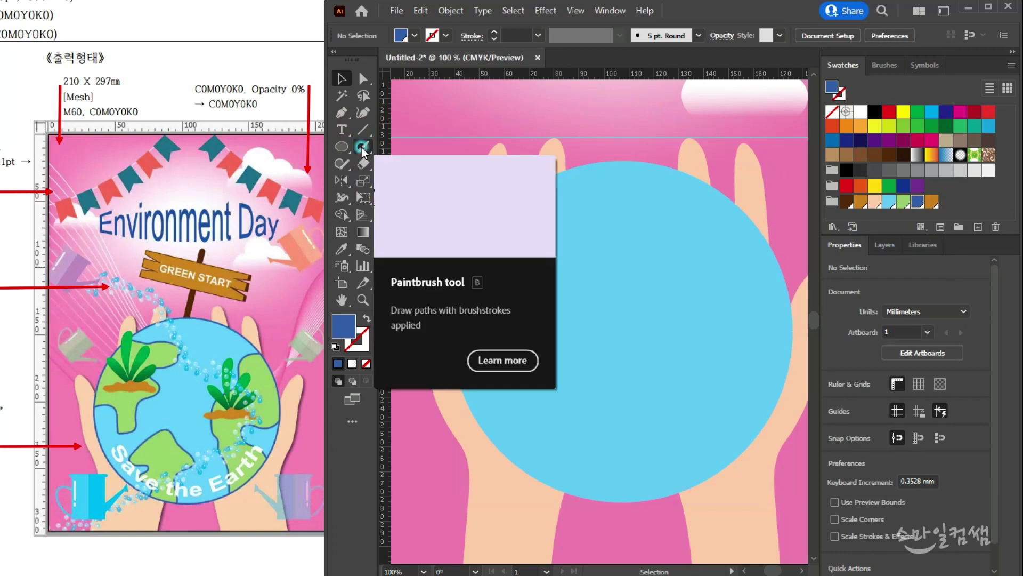
{"action": "left_click", "coordinate": [362, 146]}
{"action": "scroll", "coordinate": [535, 358], "scroll_direction": "down", "scroll_amount": 1}
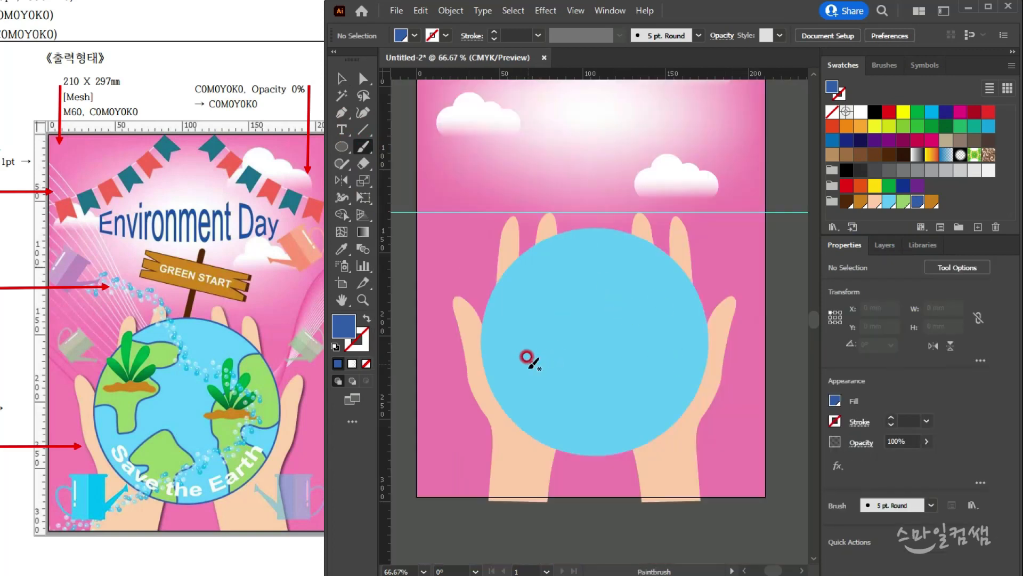
{"action": "scroll", "coordinate": [600, 347], "scroll_direction": "up", "scroll_amount": 1}
{"action": "scroll", "coordinate": [599, 357], "scroll_direction": "up", "scroll_amount": 1}
{"action": "left_click_drag", "start_coordinate": [653, 347], "coordinate": [640, 302]}
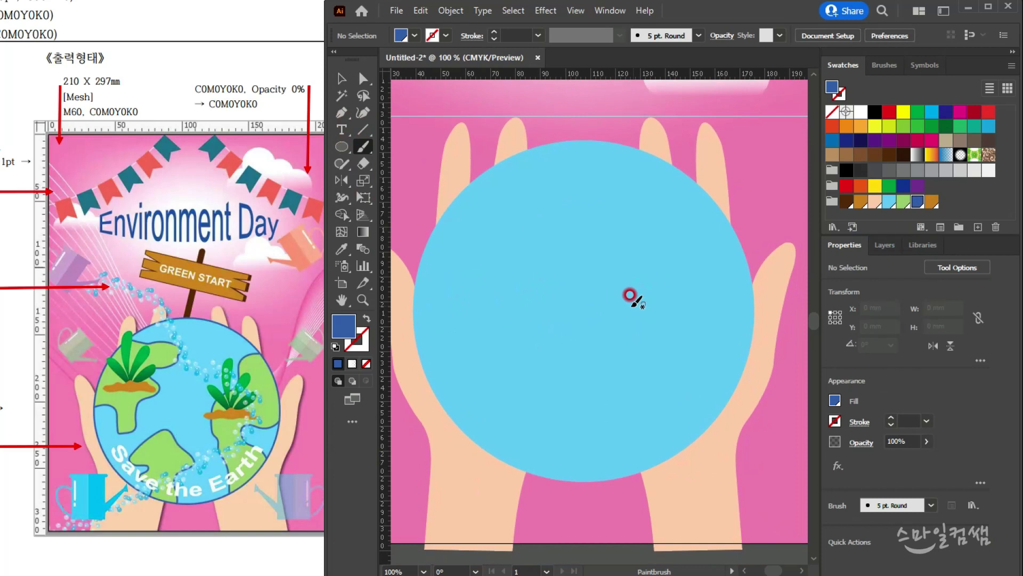
{"action": "scroll", "coordinate": [638, 302], "scroll_direction": "down", "scroll_amount": 1}
{"action": "left_click_drag", "start_coordinate": [542, 307], "coordinate": [510, 268]}
{"action": "left_click", "coordinate": [366, 318]}
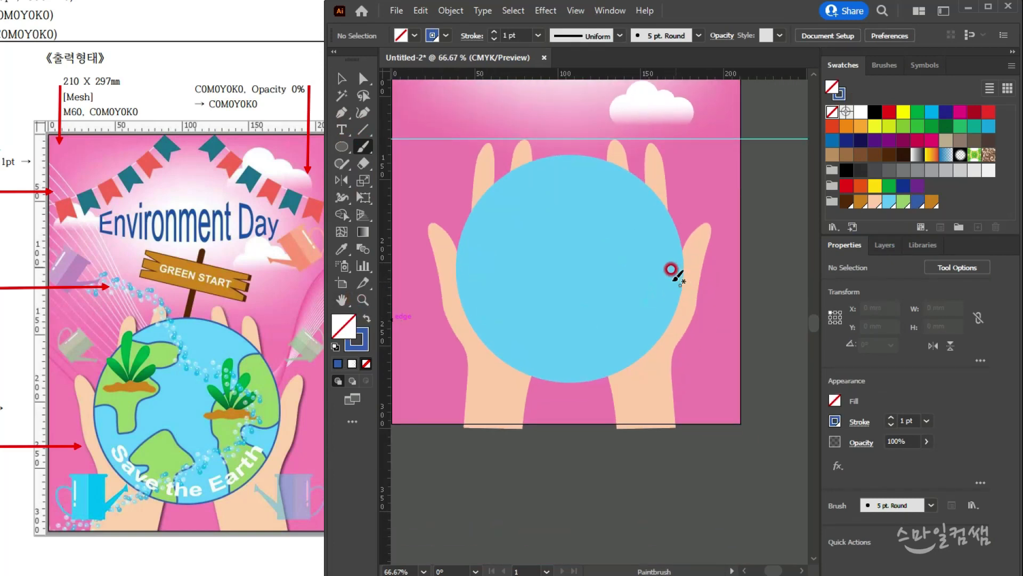
- Paint the closed outline of the large continent on the globe's right side, extending past the globe's edge as a base for the reference shape
{"action": "left_click", "coordinate": [256, 362]}
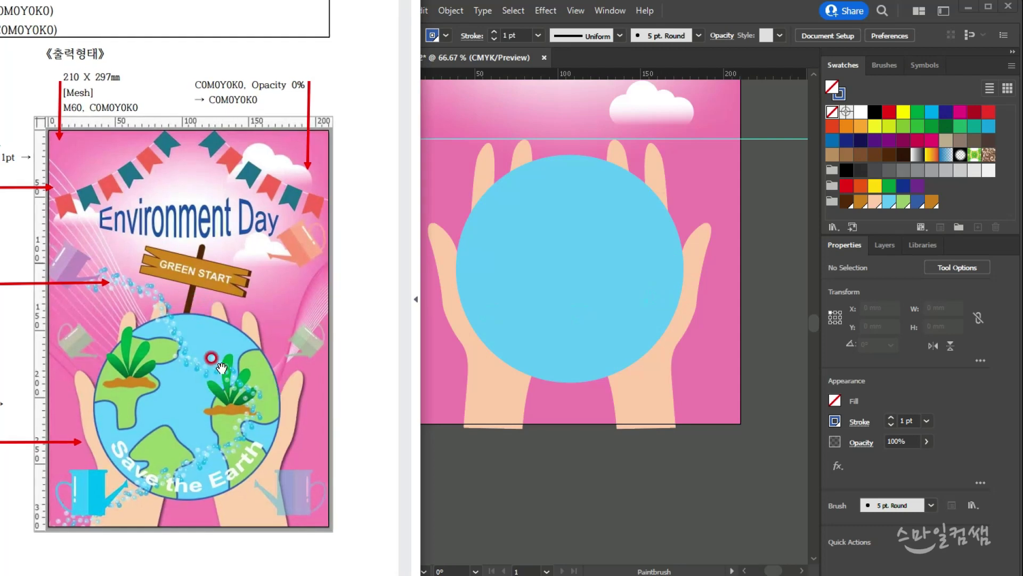
{"action": "left_click", "coordinate": [694, 24]}
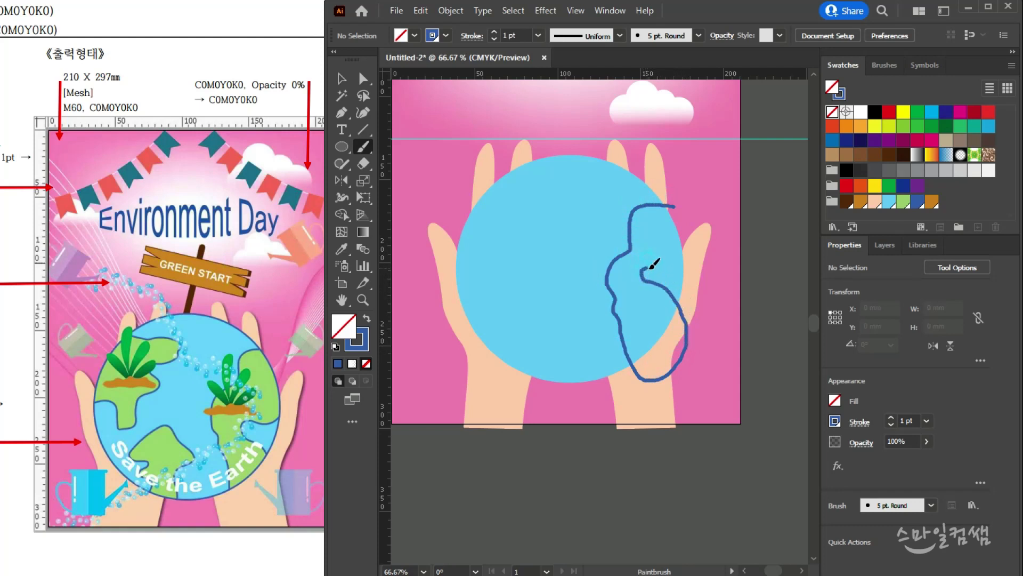
{"action": "mouse_move", "coordinate": [693, 254]}
{"action": "left_mouse_down"}
{"action": "mouse_move", "coordinate": [696, 221]}
{"action": "mouse_move", "coordinate": [682, 199]}
{"action": "mouse_move", "coordinate": [671, 202]}
{"action": "left_mouse_up"}
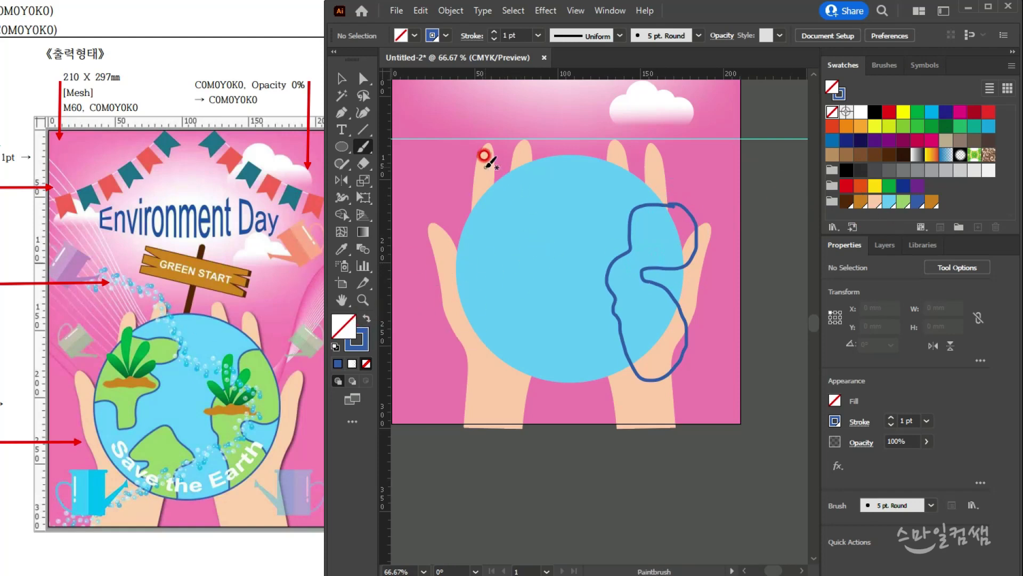
- Paint the closed outline of the continent on the globe's upper left, extending past the globe's edge
{"action": "left_click_drag", "start_coordinate": [493, 170], "coordinate": [525, 175]}
{"action": "key", "text": "ctrl+z"}
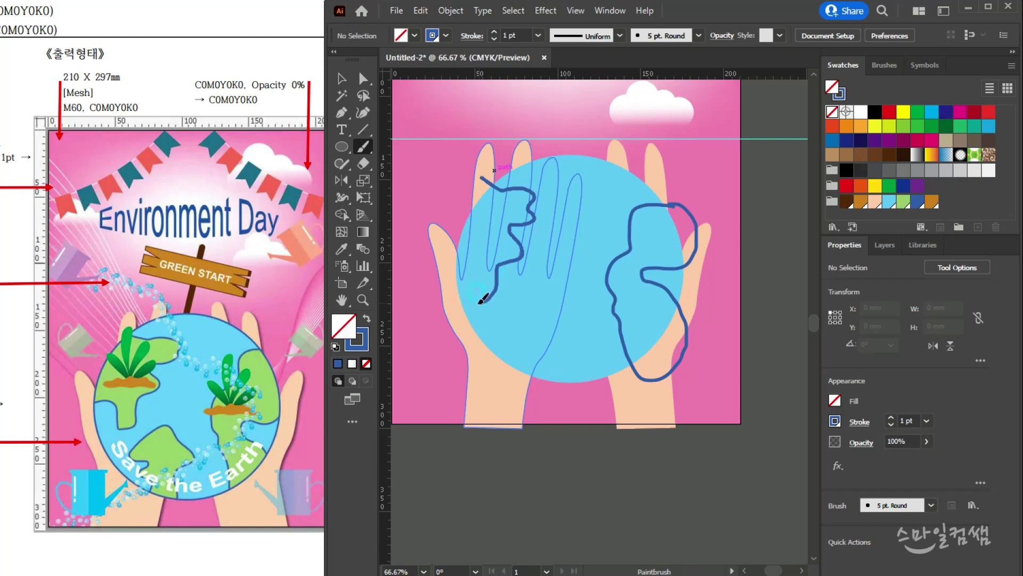
{"action": "mouse_move", "coordinate": [459, 260]}
{"action": "left_mouse_down"}
{"action": "mouse_move", "coordinate": [440, 228]}
{"action": "mouse_move", "coordinate": [462, 187]}
{"action": "mouse_move", "coordinate": [482, 178]}
{"action": "left_mouse_up"}
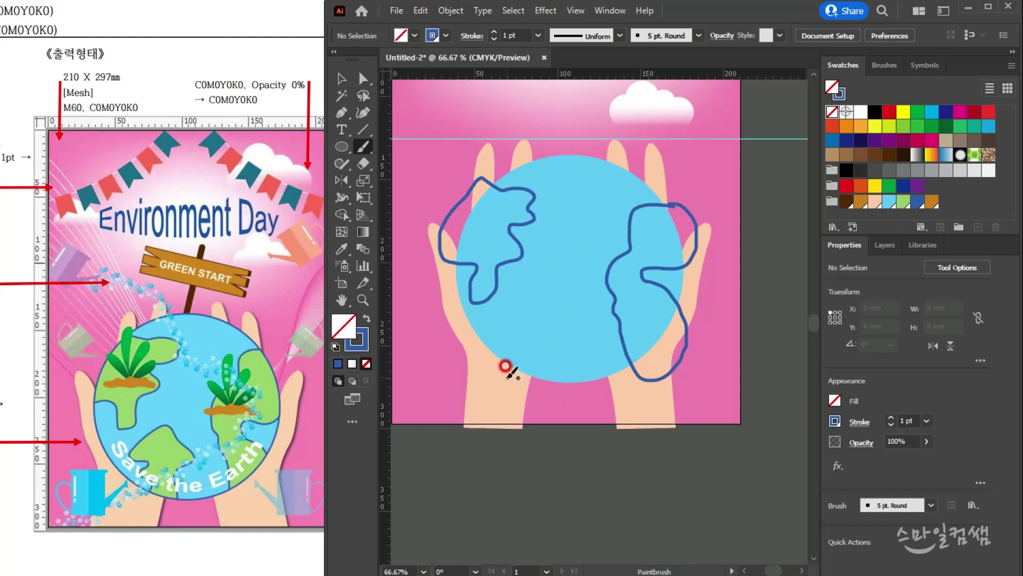
- Paint the closed outline of the small continent at the globe's lower left, extending below the globe's edge
{"action": "left_click_drag", "start_coordinate": [511, 380], "coordinate": [517, 363]}
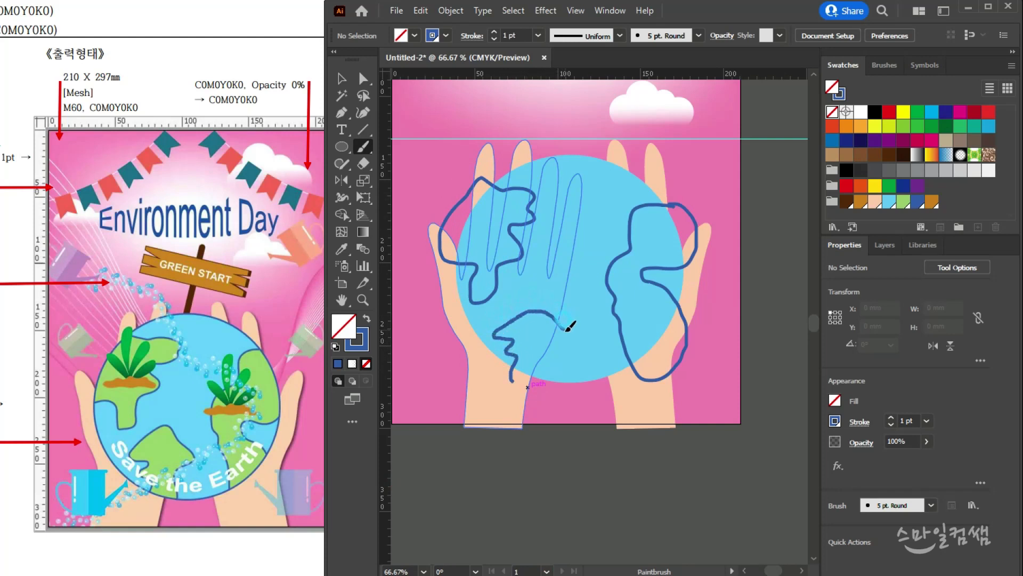
{"action": "left_click_drag", "start_coordinate": [563, 384], "coordinate": [529, 394]}
{"action": "left_click", "coordinate": [601, 445]}
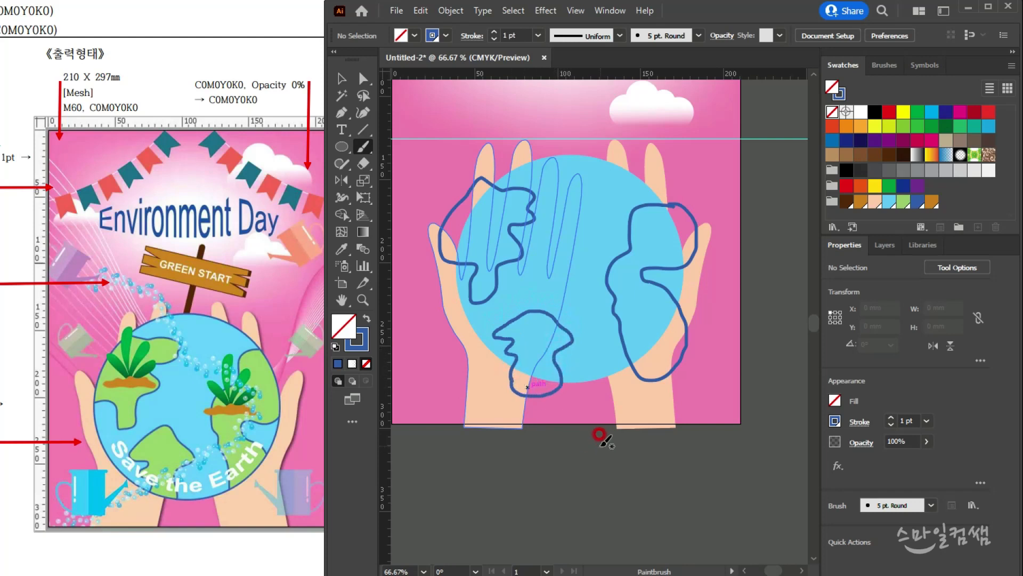
- Select the globe circle together with the three painted continent outlines and split them with the Pathfinder Divide operation
{"action": "left_click", "coordinate": [341, 78]}
{"action": "left_click", "coordinate": [624, 340]}
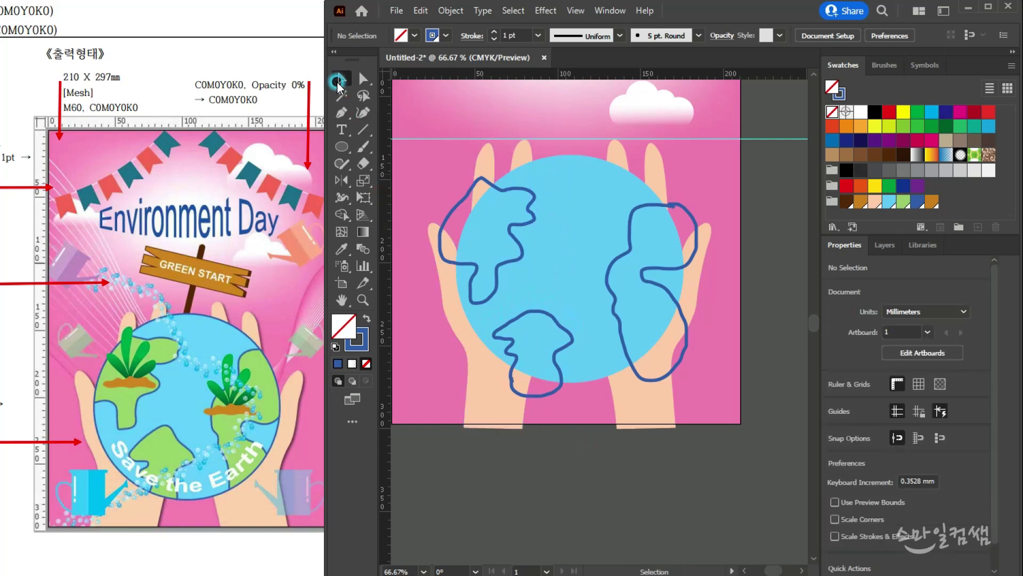
{"action": "left_click", "coordinate": [520, 241]}
{"action": "left_click", "coordinate": [589, 243], "text": "shift"}
{"action": "left_click", "coordinate": [613, 270], "text": "shift"}
{"action": "left_click", "coordinate": [608, 274], "text": "shift"}
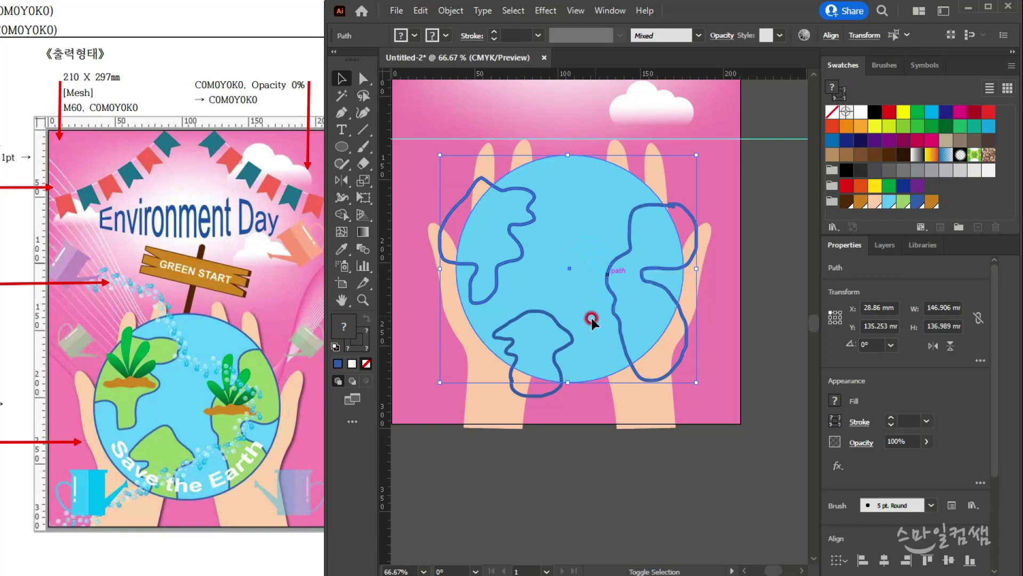
{"action": "left_click", "coordinate": [565, 331], "text": "shift"}
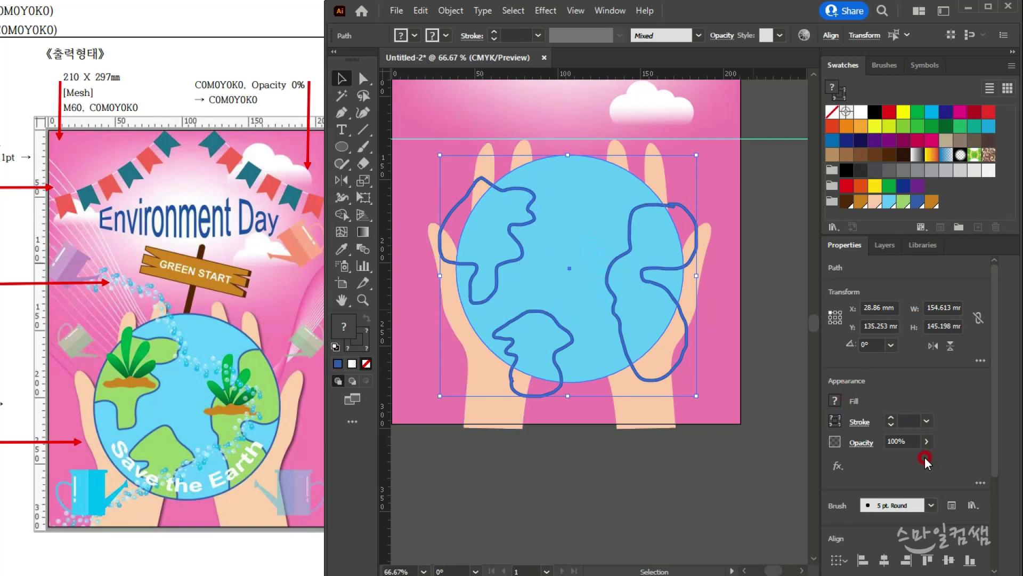
{"action": "scroll", "coordinate": [928, 461], "scroll_direction": "down", "scroll_amount": 3}
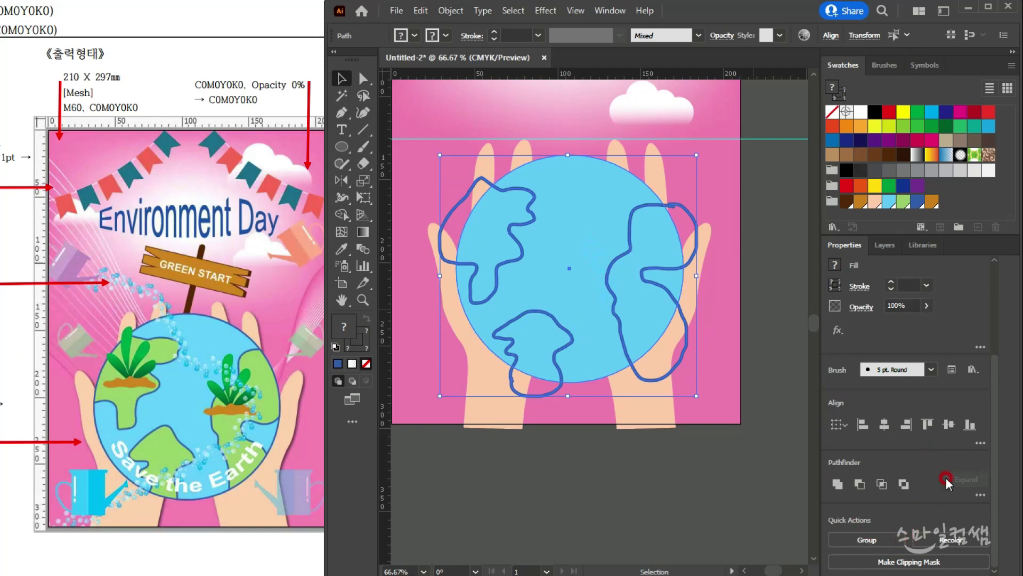
{"action": "left_click", "coordinate": [976, 498]}
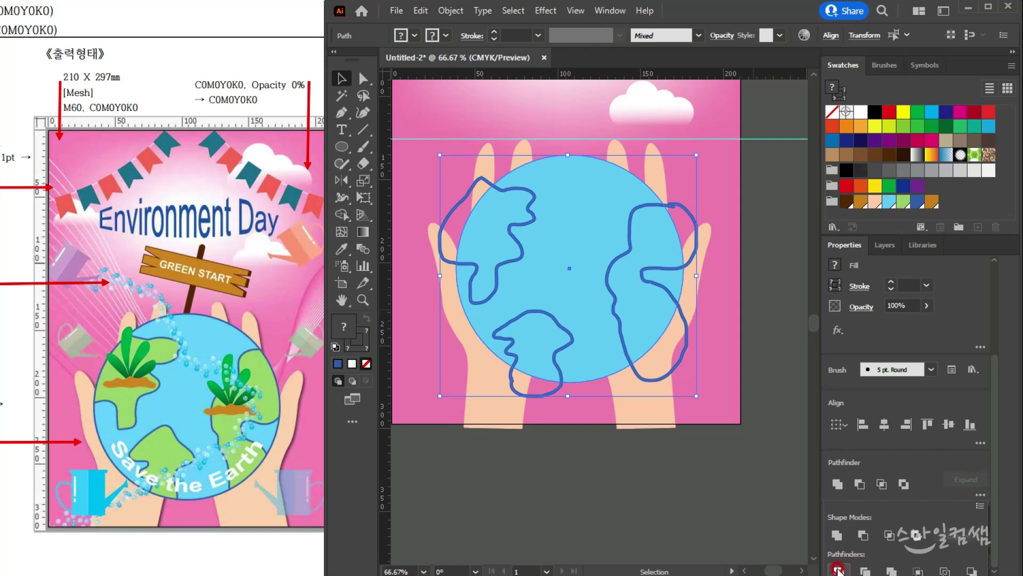
{"action": "left_click", "coordinate": [832, 566]}
{"action": "key", "text": "ctrl+shift+a"}
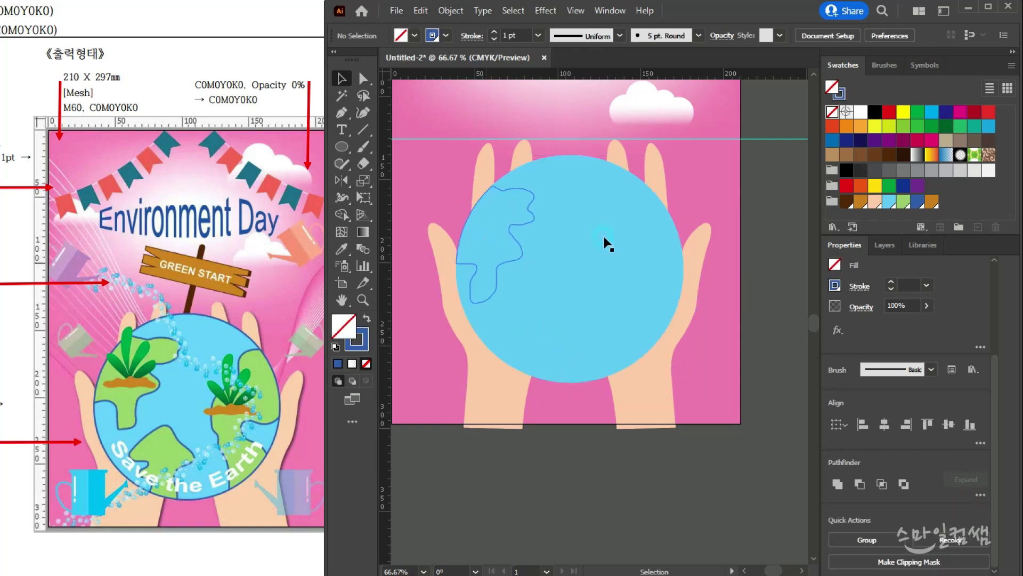
- Fill the divided continent pieces inside the globe with the light-green document swatch
{"action": "left_click", "coordinate": [356, 77]}
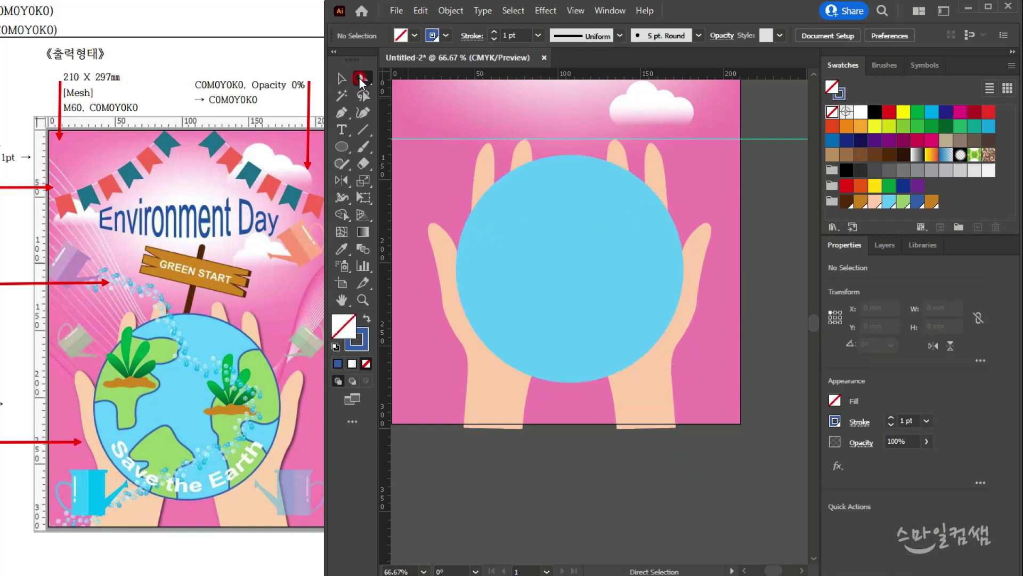
{"action": "left_click", "coordinate": [485, 229], "text": "shift"}
{"action": "left_click", "coordinate": [530, 354], "text": "shift"}
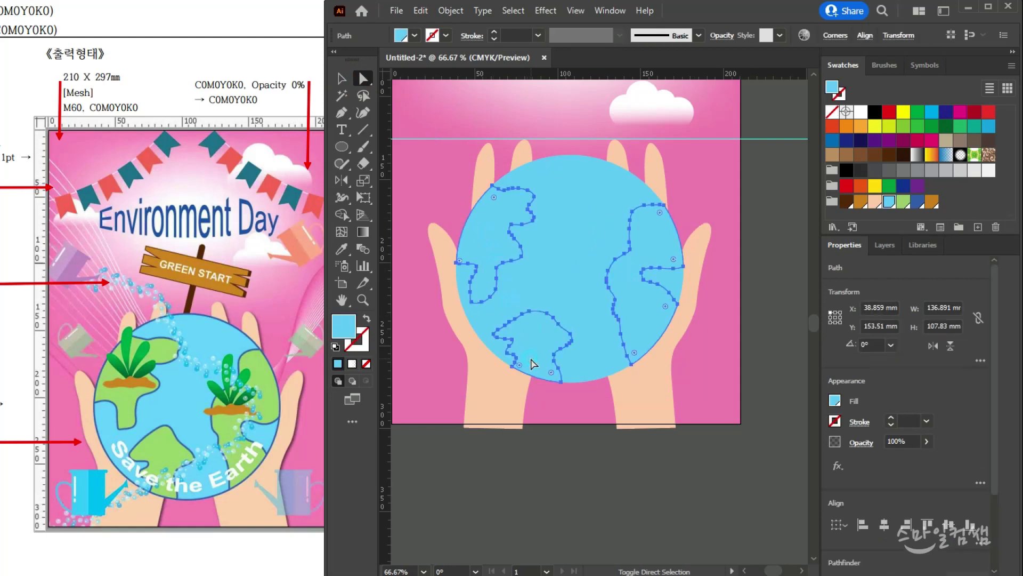
{"action": "left_click", "coordinate": [901, 201]}
{"action": "left_click", "coordinate": [344, 79]}
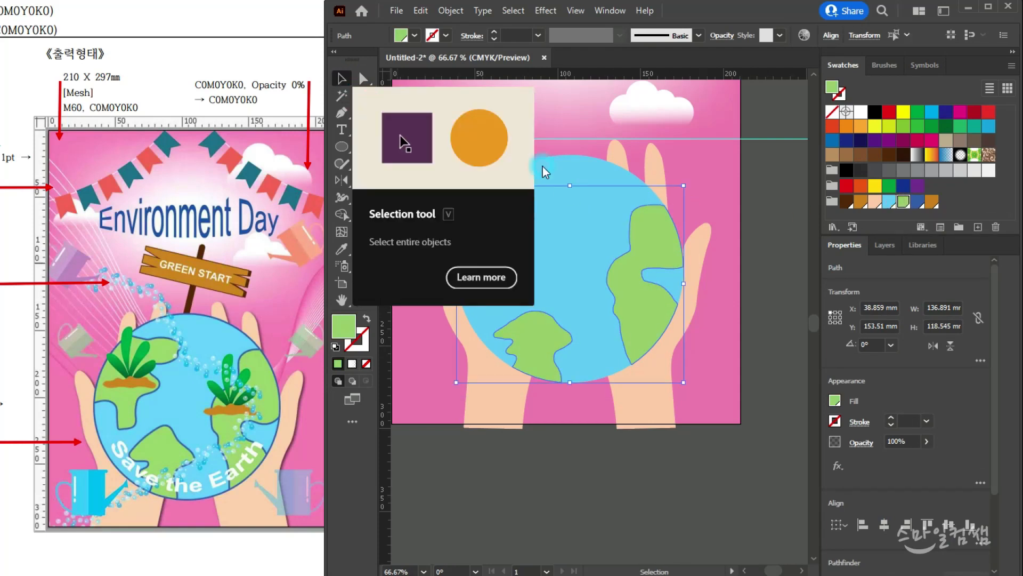
- Give the whole globe group a dark-blue 4 pt stroke, keeping its blue and green fills
{"action": "left_click", "coordinate": [601, 210]}
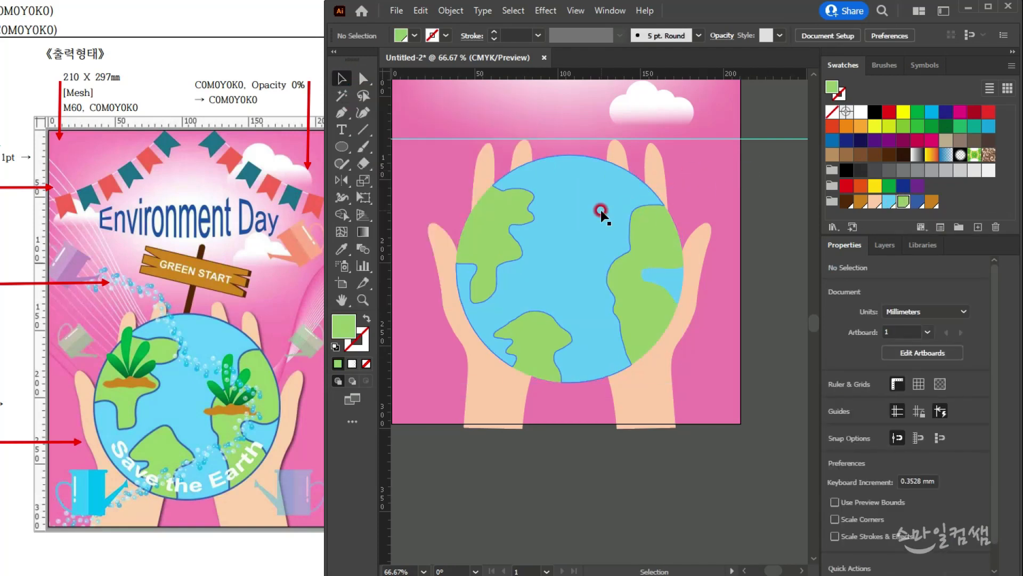
{"action": "left_click", "coordinate": [915, 202]}
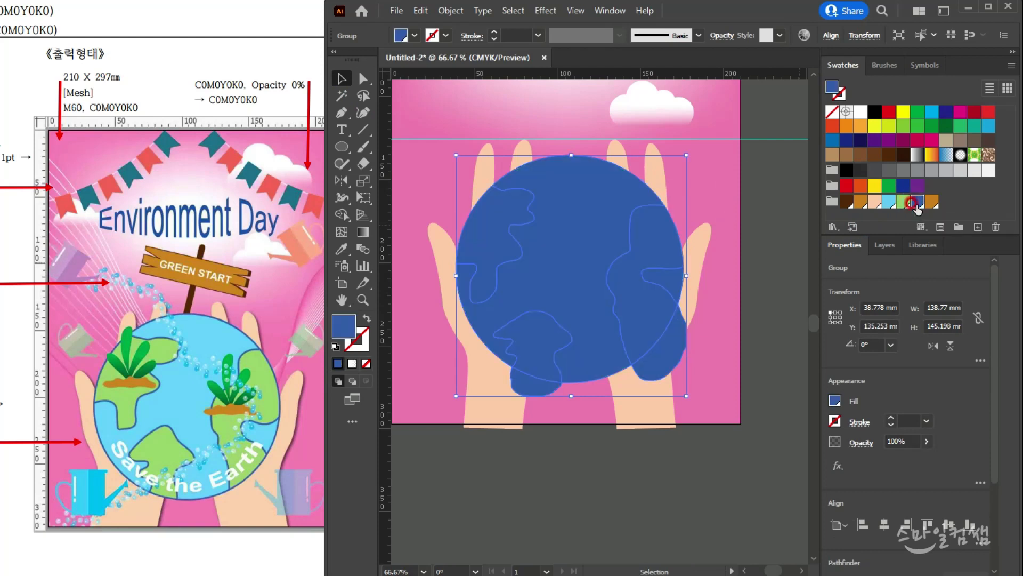
{"action": "key", "text": "ctrl+z"}
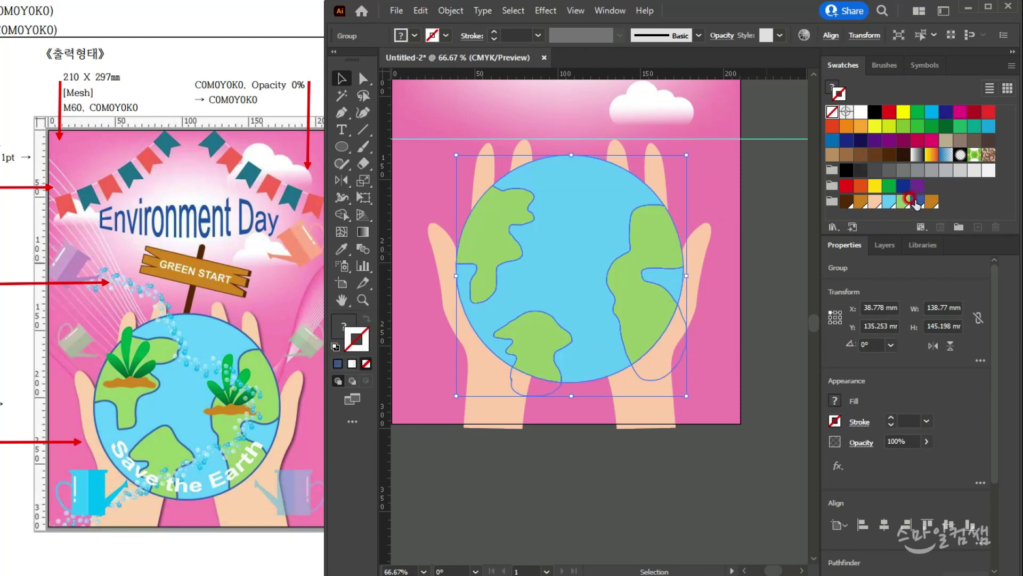
{"action": "left_click", "coordinate": [917, 202]}
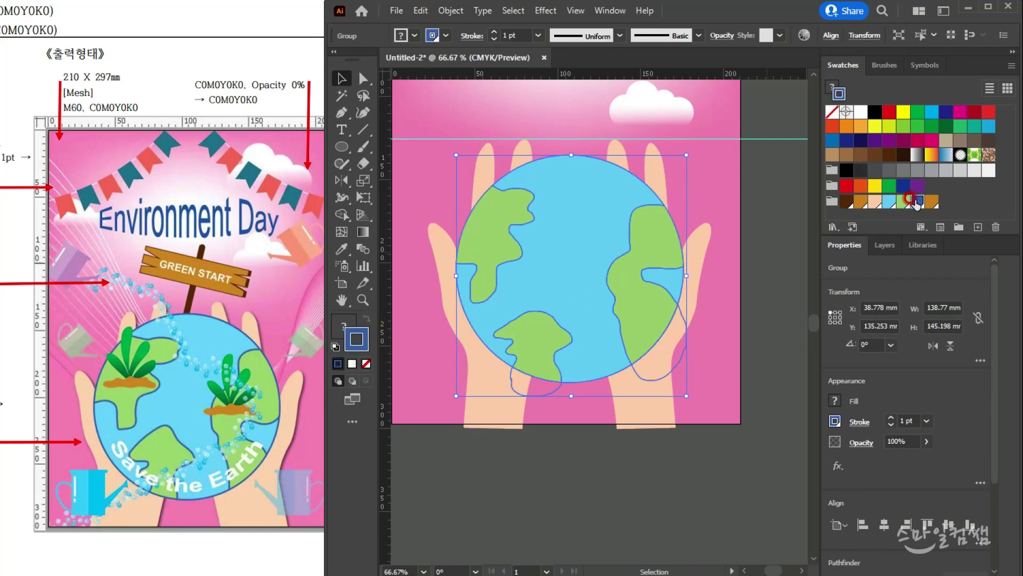
{"action": "left_click", "coordinate": [493, 32]}
{"action": "left_click", "coordinate": [493, 32]}
{"action": "left_click", "coordinate": [493, 32]}
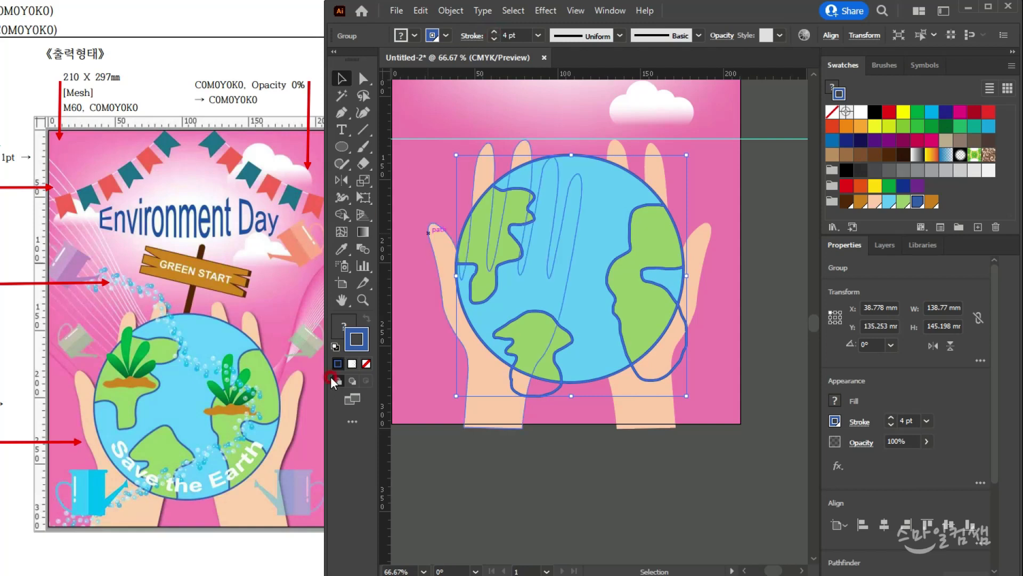
- Delete the leftover outline of the lower-left continent that extends below the globe's edge
{"action": "left_click", "coordinate": [298, 397]}
{"action": "scroll", "coordinate": [547, 343], "scroll_direction": "down", "scroll_amount": 1}
{"action": "left_click", "coordinate": [625, 498]}
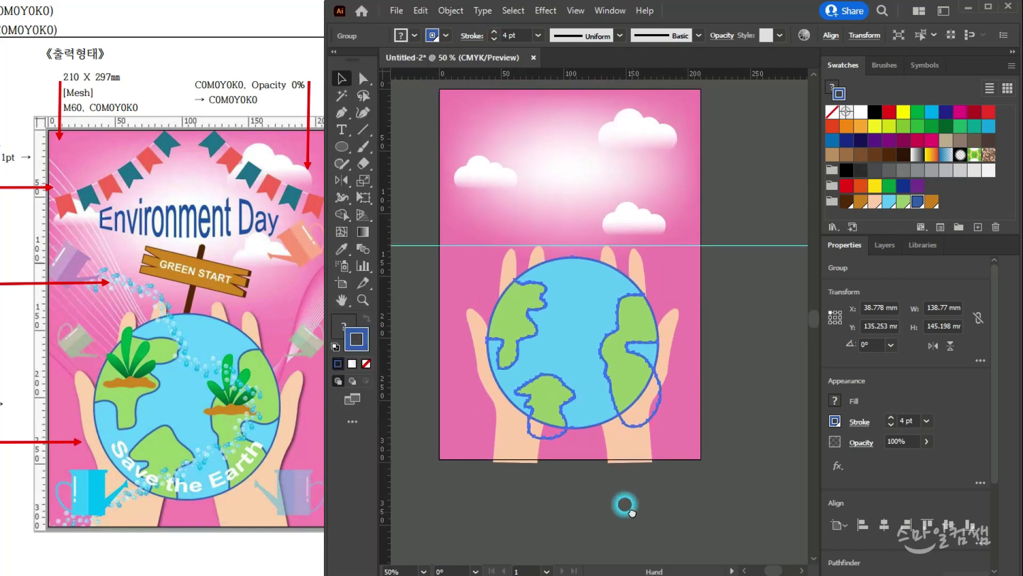
{"action": "scroll", "coordinate": [557, 363], "scroll_direction": "up", "scroll_amount": 2}
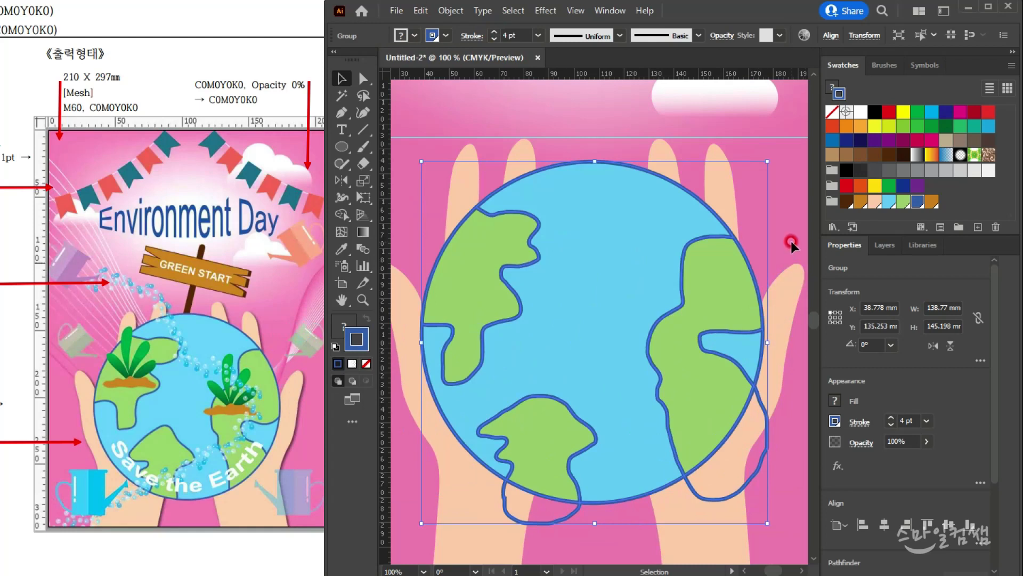
{"action": "left_click", "coordinate": [363, 79]}
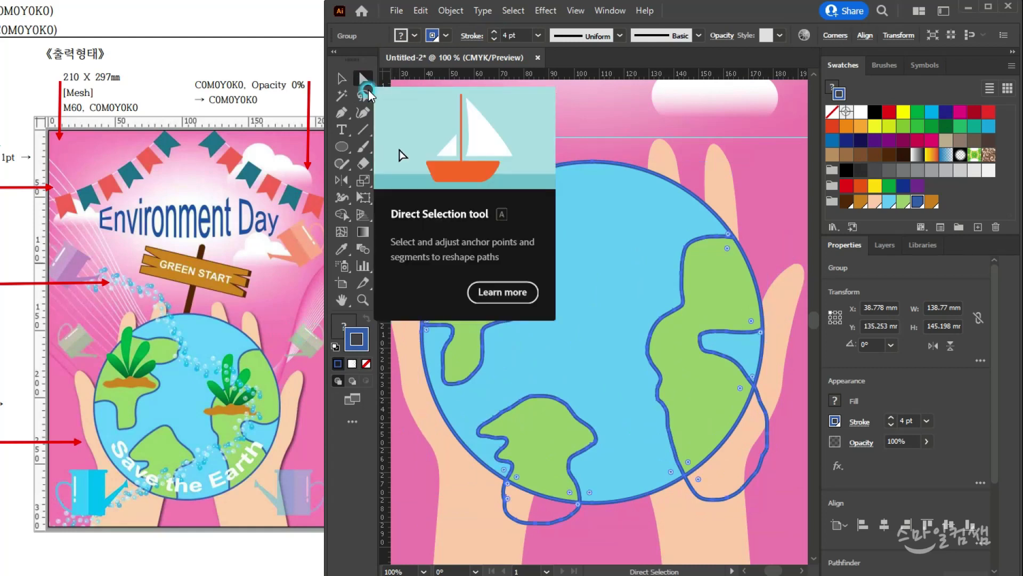
{"action": "left_click", "coordinate": [543, 521]}
{"action": "left_click", "coordinate": [542, 522]}
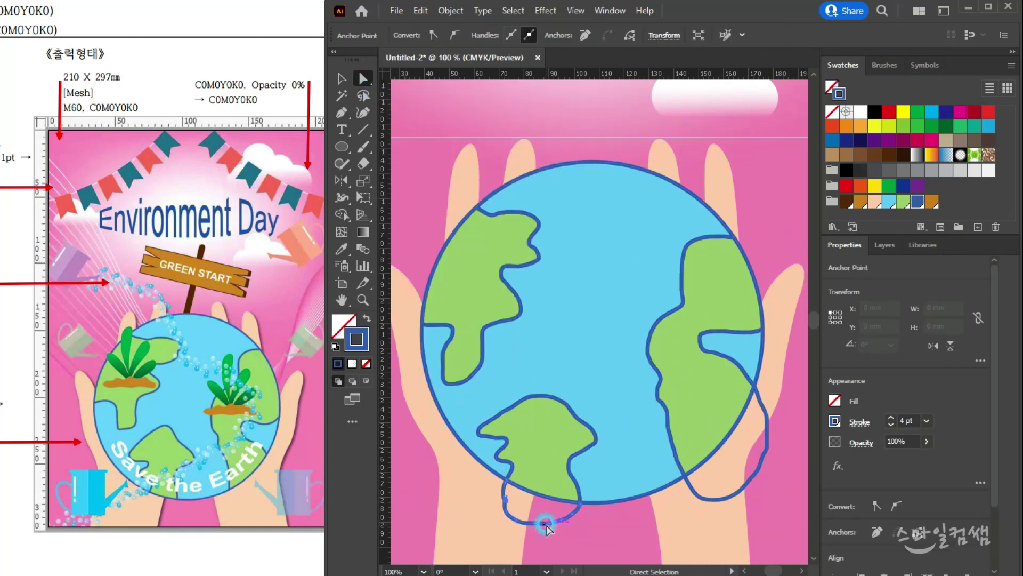
{"action": "key", "text": "Delete"}
{"action": "left_click", "coordinate": [561, 522]}
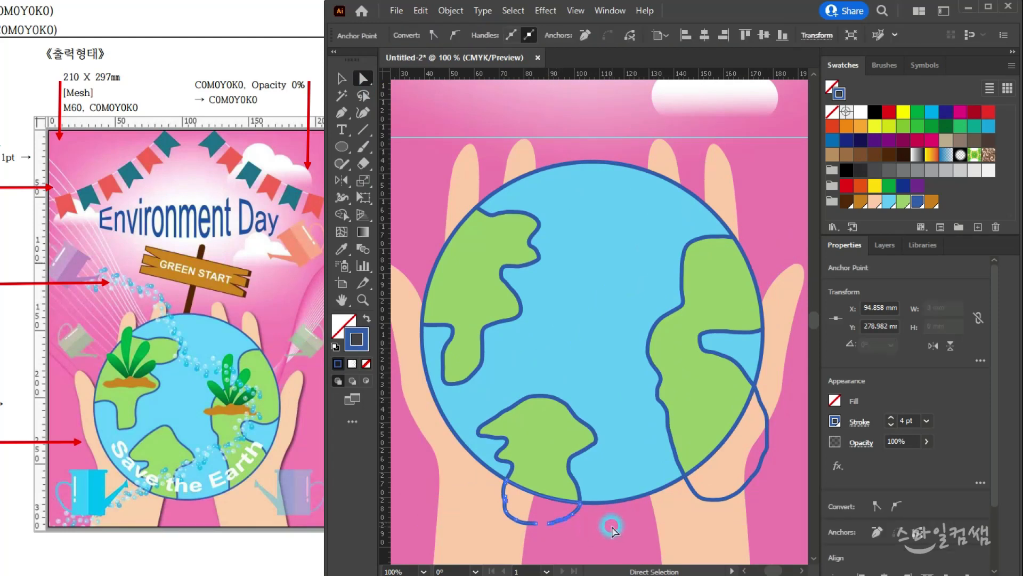
{"action": "key", "text": "Delete"}
{"action": "scroll", "coordinate": [563, 530], "scroll_direction": "up", "scroll_amount": 2}
{"action": "left_click_drag", "start_coordinate": [554, 456], "coordinate": [570, 366]}
{"action": "left_click", "coordinate": [481, 418]}
{"action": "key", "text": "Delete"}
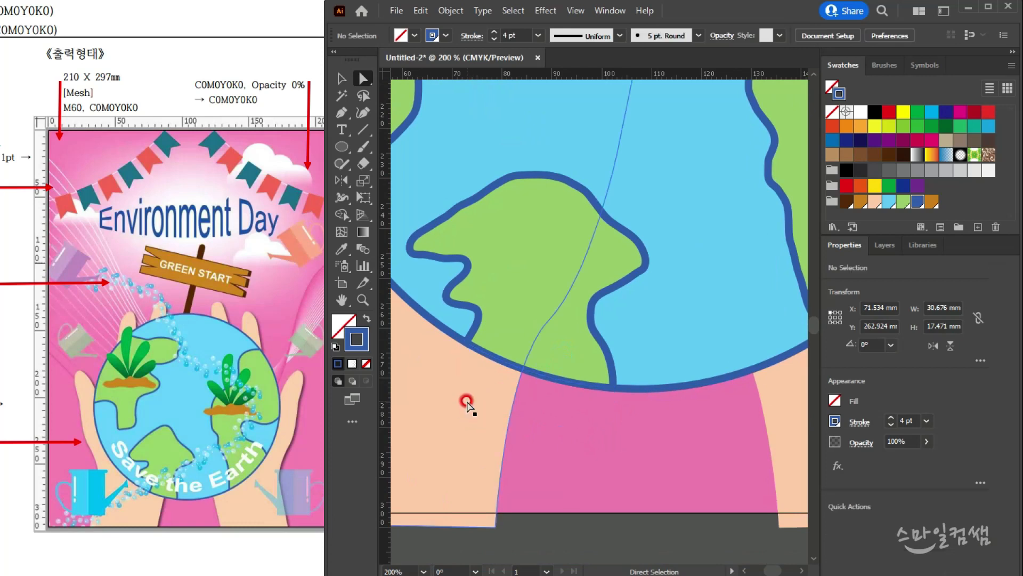
- Delete the leftover outline of the large right continent that extends past the globe's lower-right edge
{"action": "left_click", "coordinate": [459, 407]}
{"action": "left_click_drag", "start_coordinate": [712, 357], "coordinate": [525, 449]}
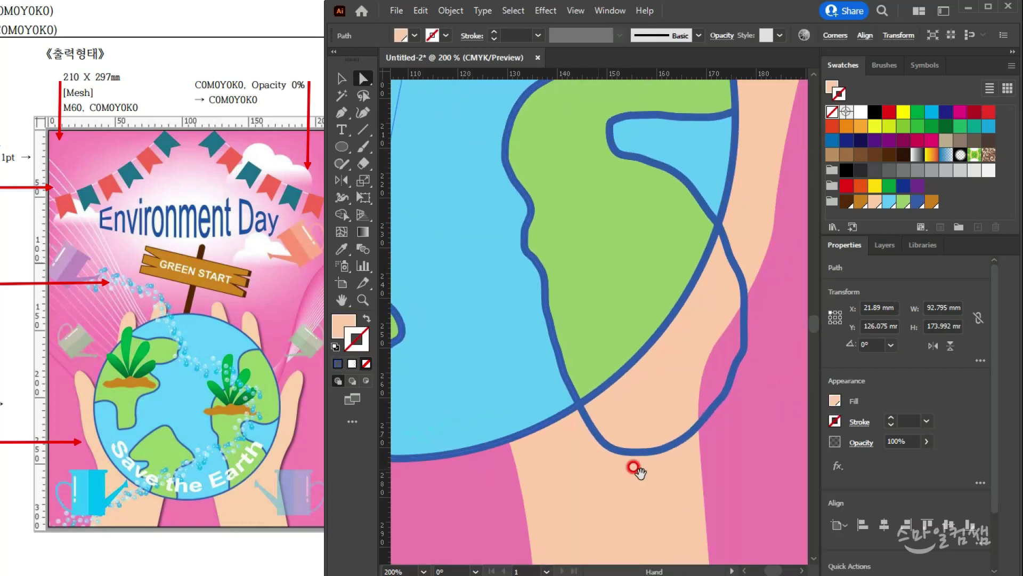
{"action": "left_click", "coordinate": [654, 451]}
{"action": "left_click", "coordinate": [709, 409]}
{"action": "key", "text": "Delete"}
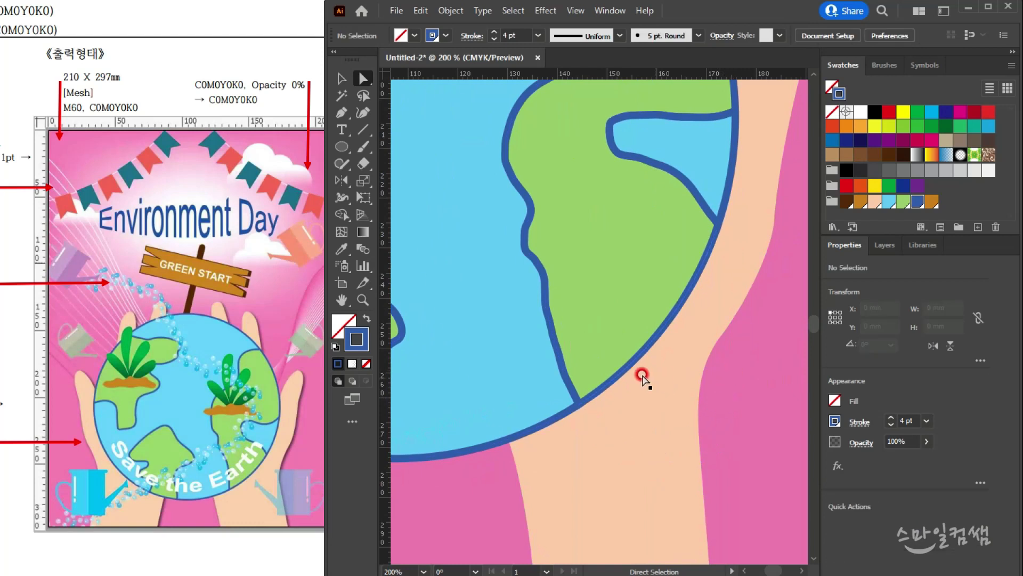
{"action": "scroll", "coordinate": [642, 376], "scroll_direction": "down", "scroll_amount": 3}
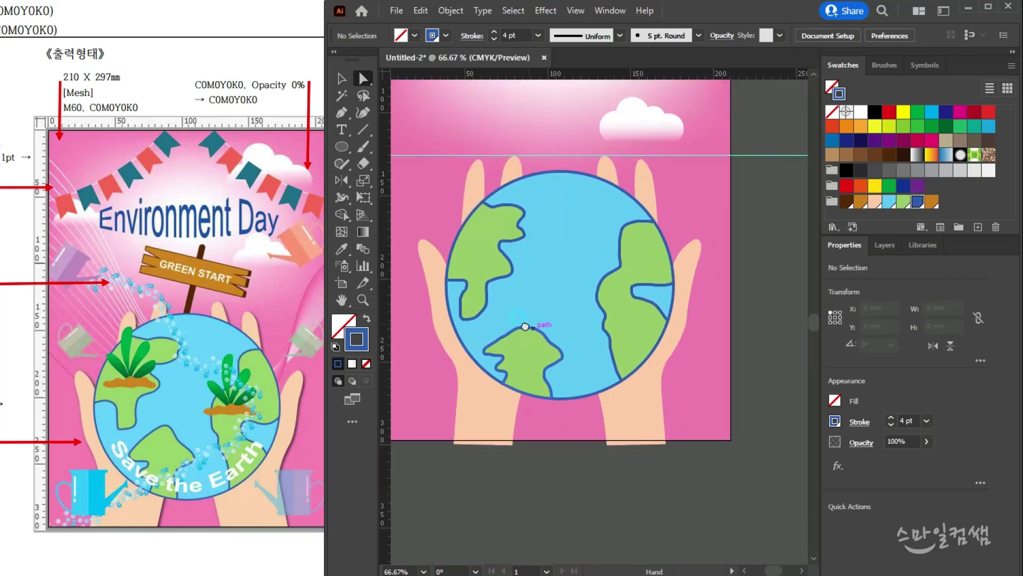
{"action": "left_click_drag", "start_coordinate": [525, 326], "coordinate": [517, 330]}
{"action": "left_click", "coordinate": [710, 365]}
{"action": "left_click", "coordinate": [342, 78]}
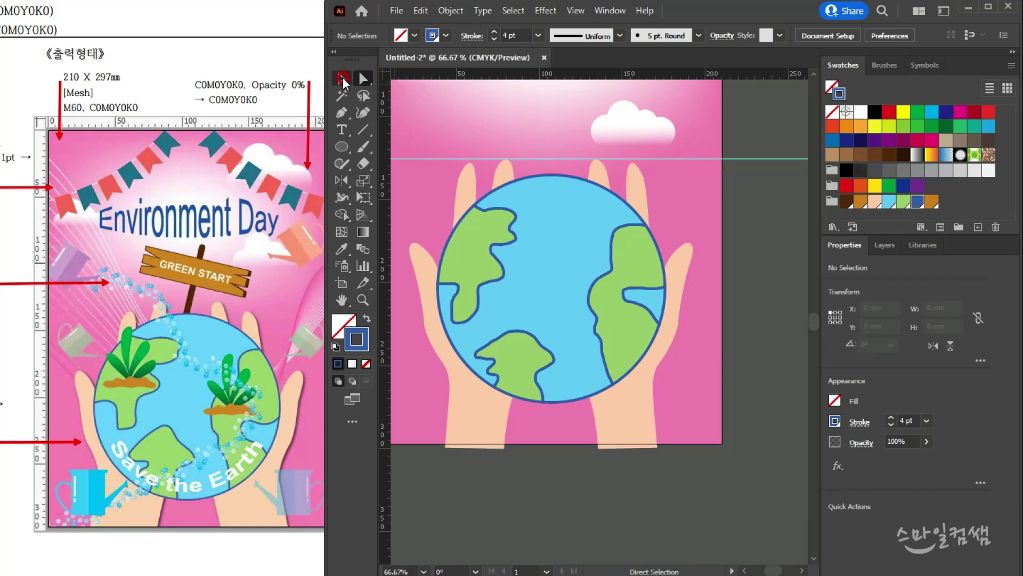
{"action": "left_click", "coordinate": [758, 309]}
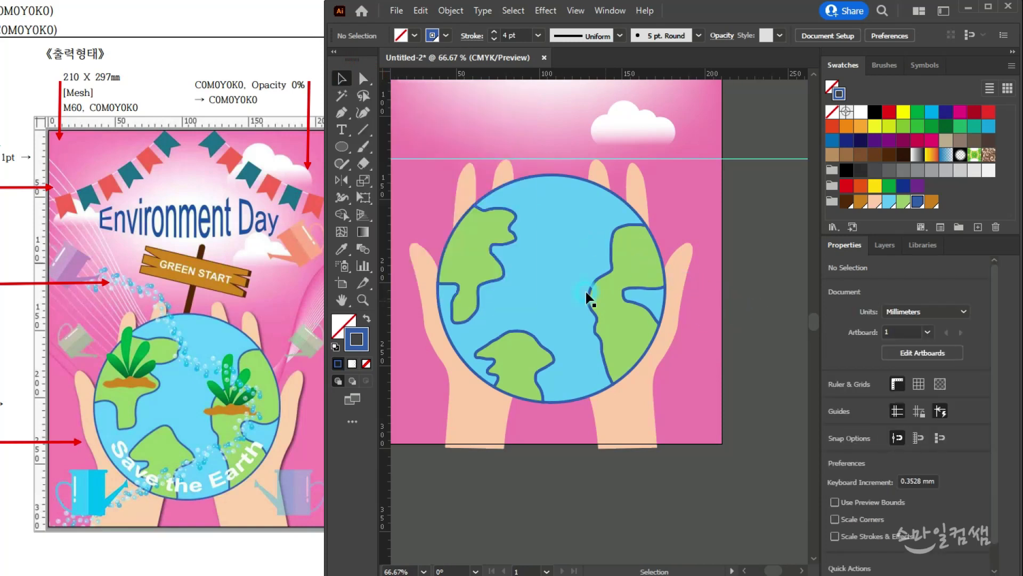
- Expand the globe group so that its 4 pt outlines become filled shapes
{"action": "left_click", "coordinate": [528, 250]}
{"action": "scroll", "coordinate": [498, 231], "scroll_direction": "up", "scroll_amount": 1}
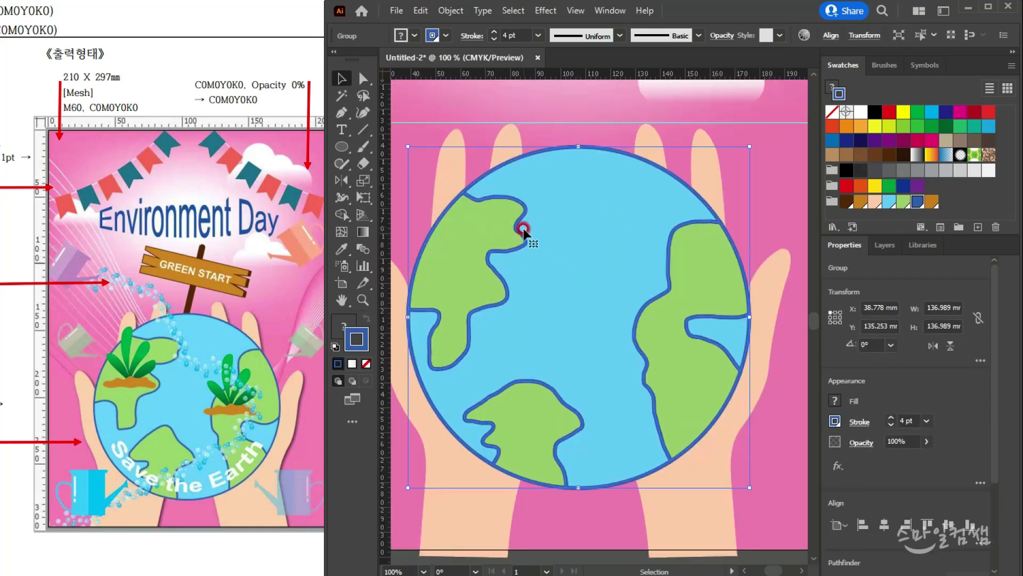
{"action": "left_click", "coordinate": [914, 201]}
{"action": "left_click_drag", "start_coordinate": [111, 357], "coordinate": [189, 359]}
{"action": "left_click_drag", "start_coordinate": [272, 433], "coordinate": [196, 425]}
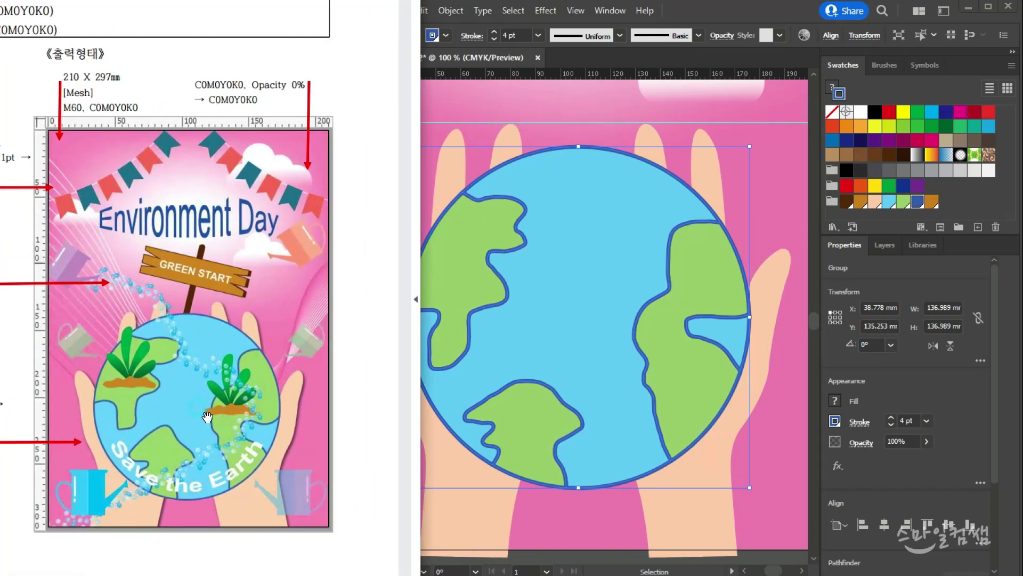
{"action": "left_click", "coordinate": [578, 244]}
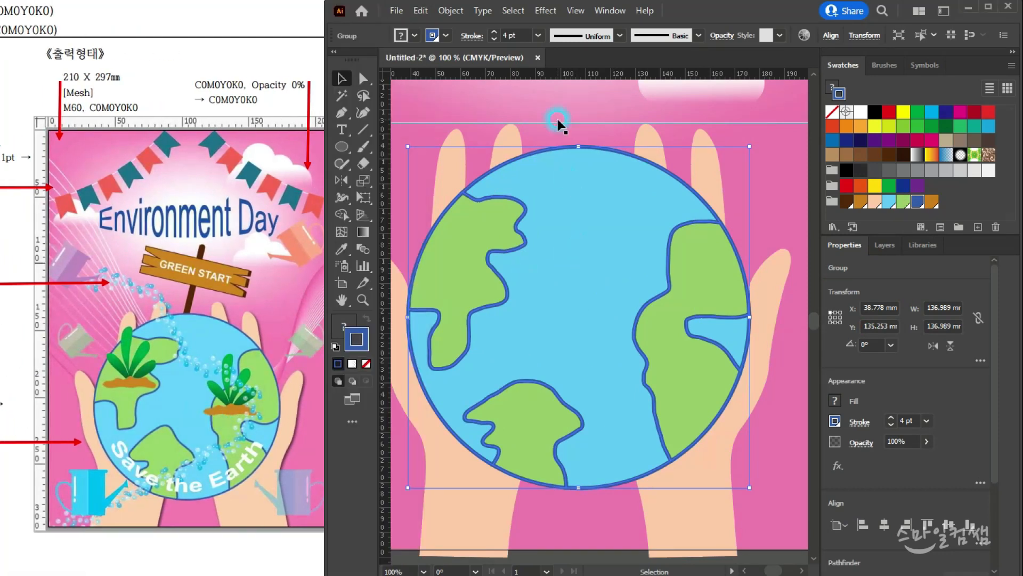
{"action": "left_click", "coordinate": [450, 11]}
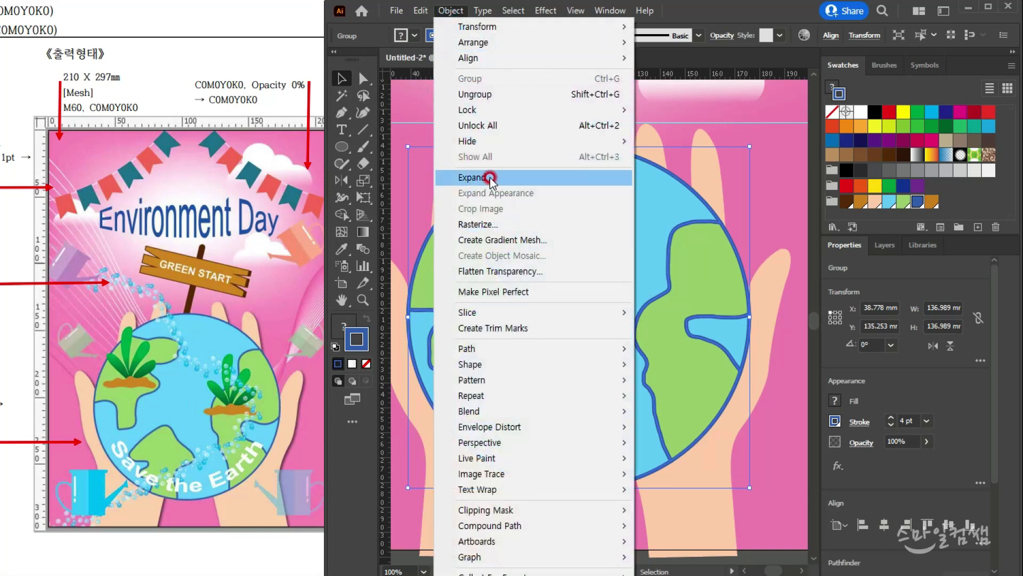
{"action": "mouse_move", "coordinate": [519, 351]}
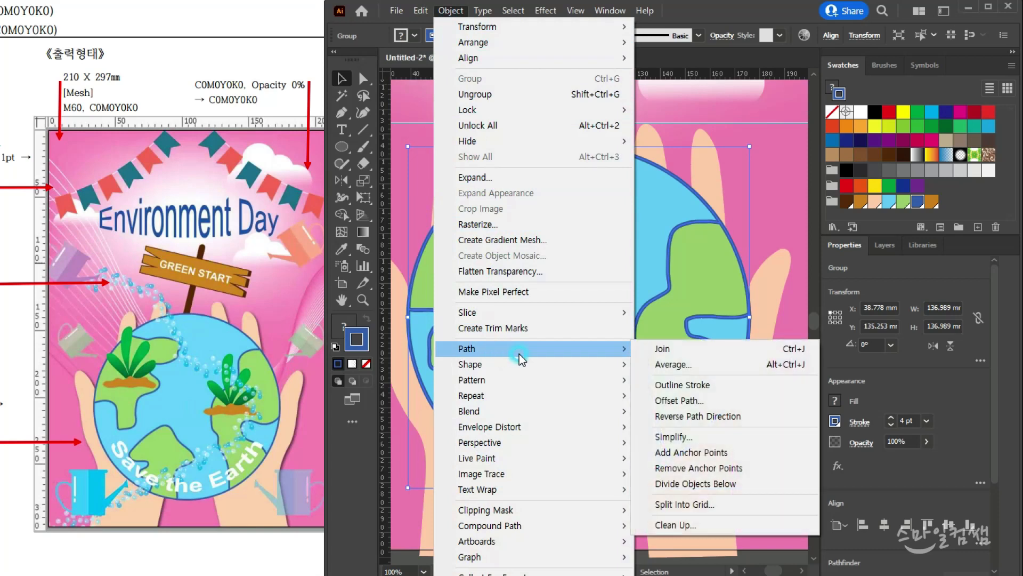
{"action": "left_click", "coordinate": [474, 178]}
{"action": "left_click", "coordinate": [233, 441]}
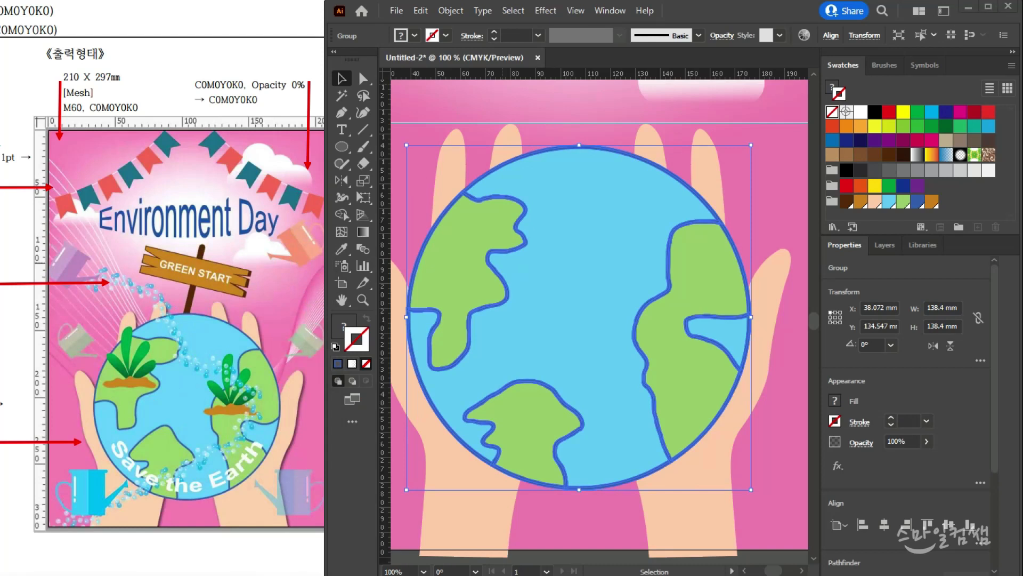
- Isolate the globe's expanded dark-blue outline, move it up about 3 mm, and switch to Outline view to inspect its paths
{"action": "left_click", "coordinate": [454, 486]}
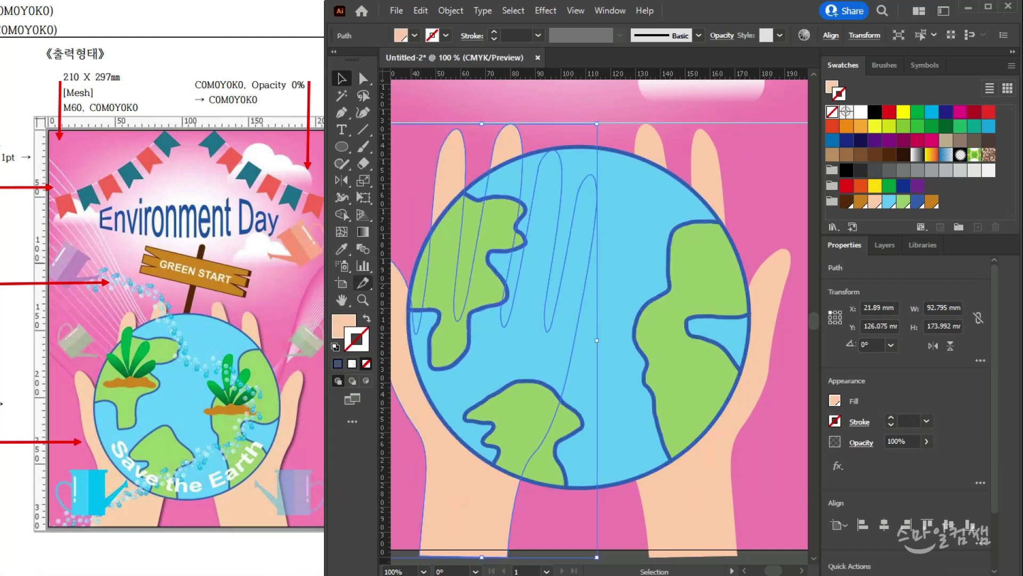
{"action": "left_click", "coordinate": [541, 169]}
{"action": "scroll", "coordinate": [570, 152], "scroll_direction": "up", "scroll_amount": 6}
{"action": "double_click", "coordinate": [568, 222]}
{"action": "left_click", "coordinate": [583, 224]}
{"action": "double_click", "coordinate": [609, 222]}
{"action": "left_click", "coordinate": [615, 219]}
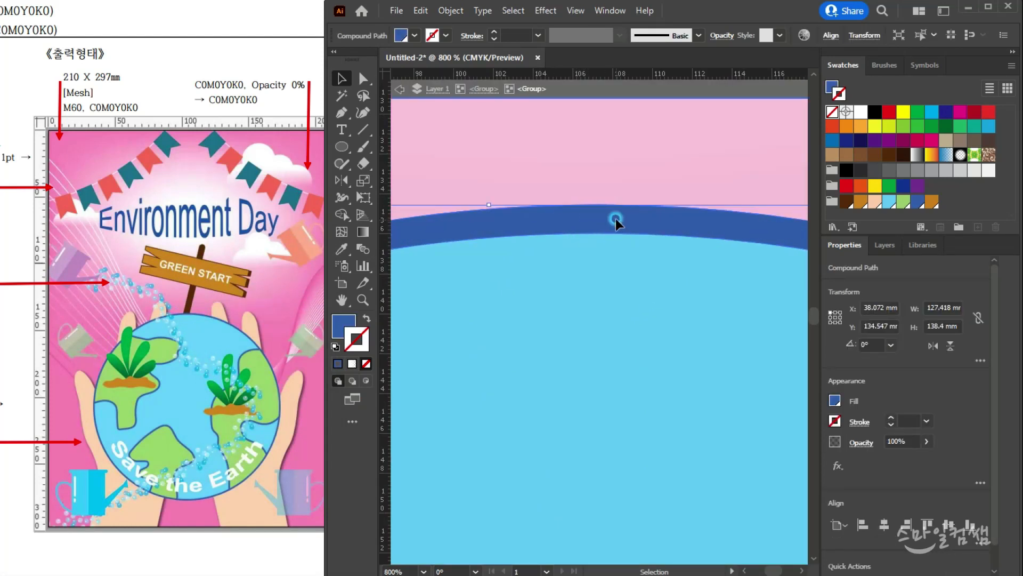
{"action": "left_click_drag", "start_coordinate": [616, 218], "coordinate": [618, 160]}
{"action": "scroll", "coordinate": [597, 259], "scroll_direction": "down", "scroll_amount": 3}
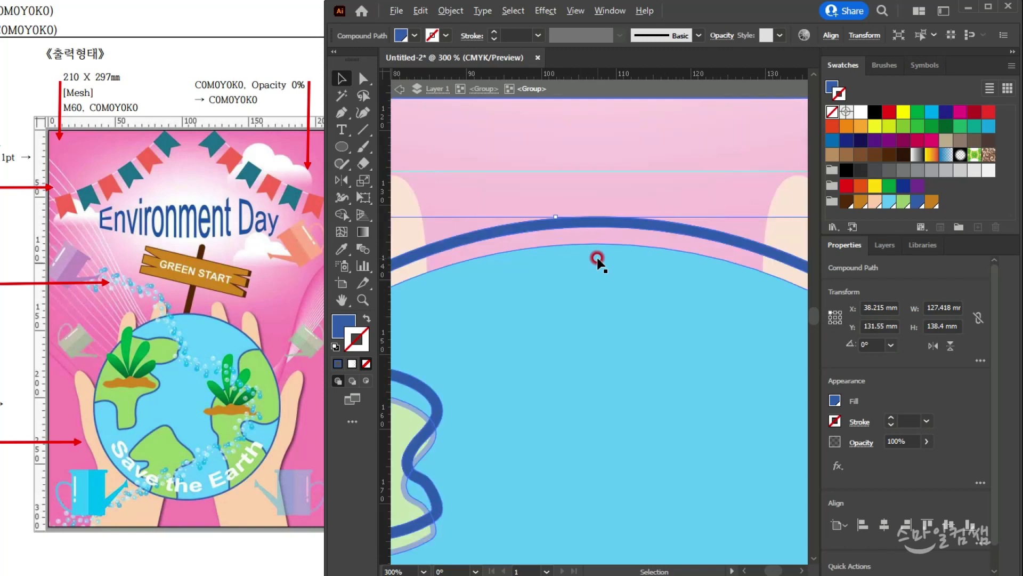
{"action": "scroll", "coordinate": [597, 259], "scroll_direction": "down", "scroll_amount": 2}
{"action": "key", "text": "ctrl+y"}
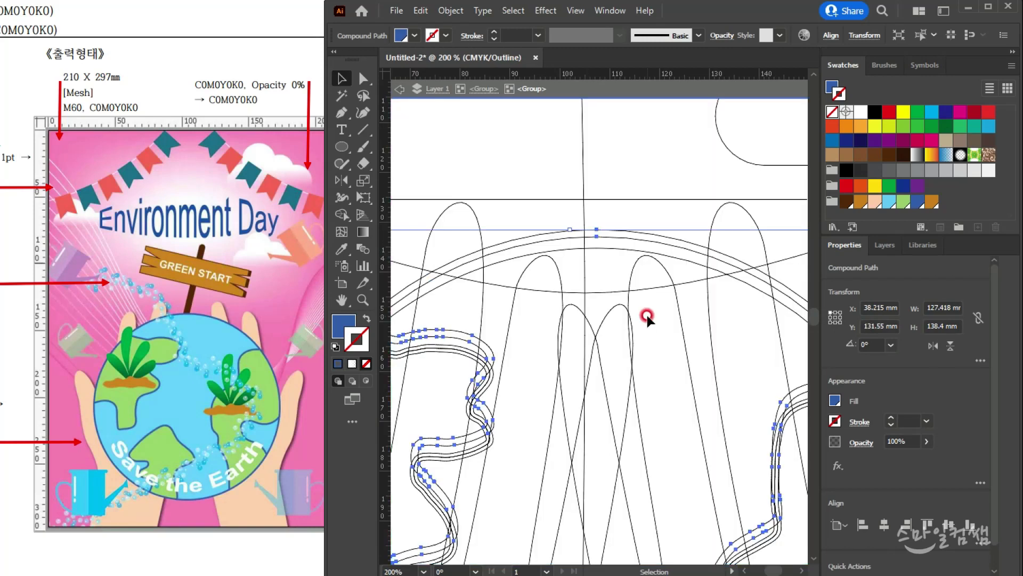
- Switch back to Preview mode and undo the upward move of the globe's expanded dark-blue outline
{"action": "key", "text": "ctrl"}
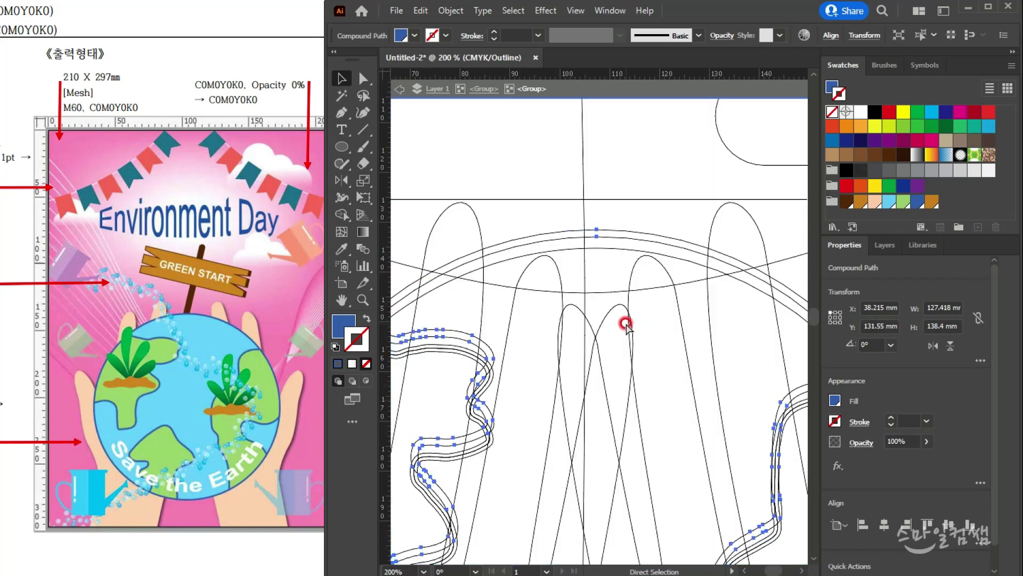
{"action": "key", "text": "ctrl+y"}
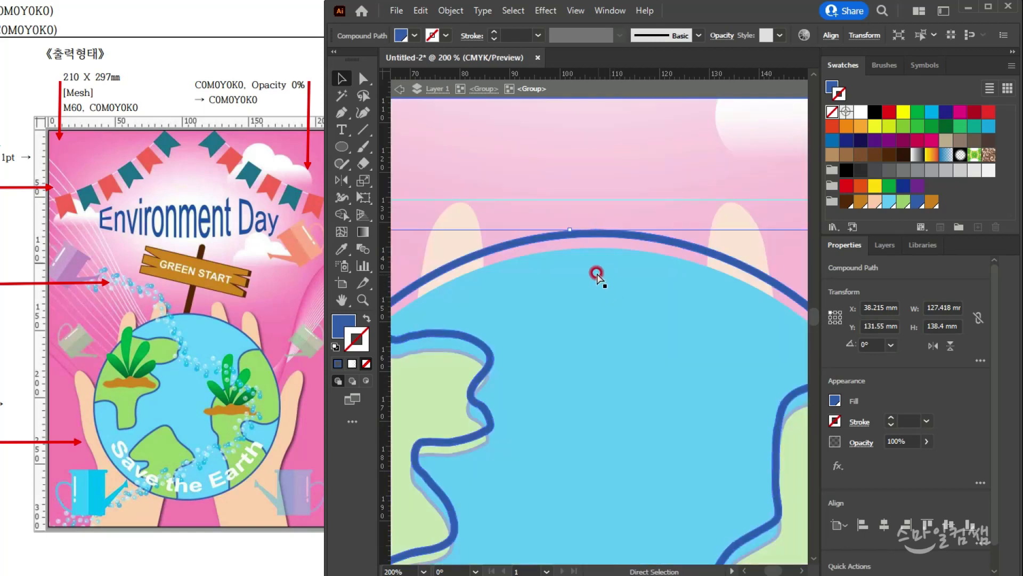
{"action": "double_click", "coordinate": [546, 237]}
{"action": "left_click", "coordinate": [549, 236]}
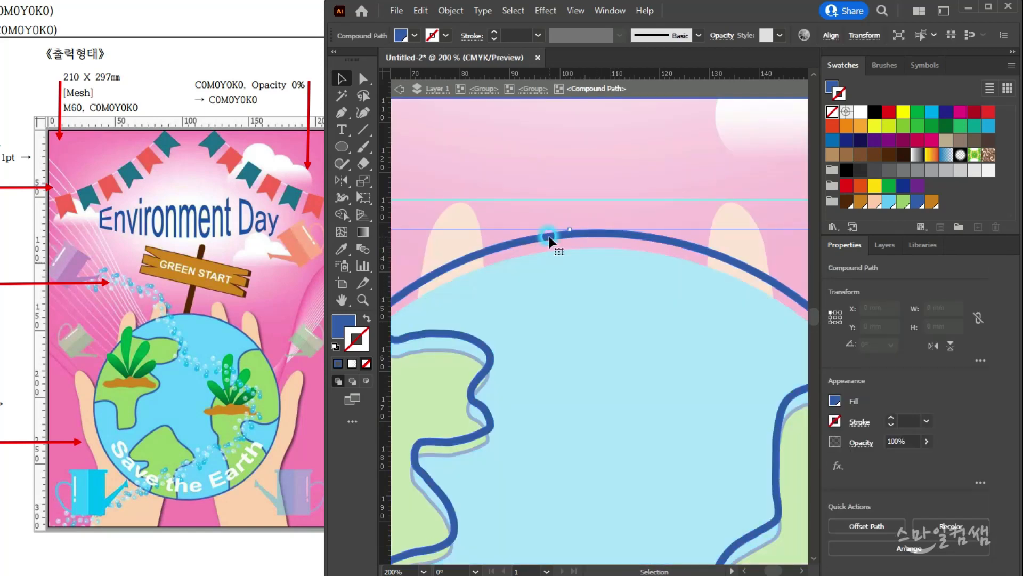
{"action": "key", "text": "ctrl+z"}
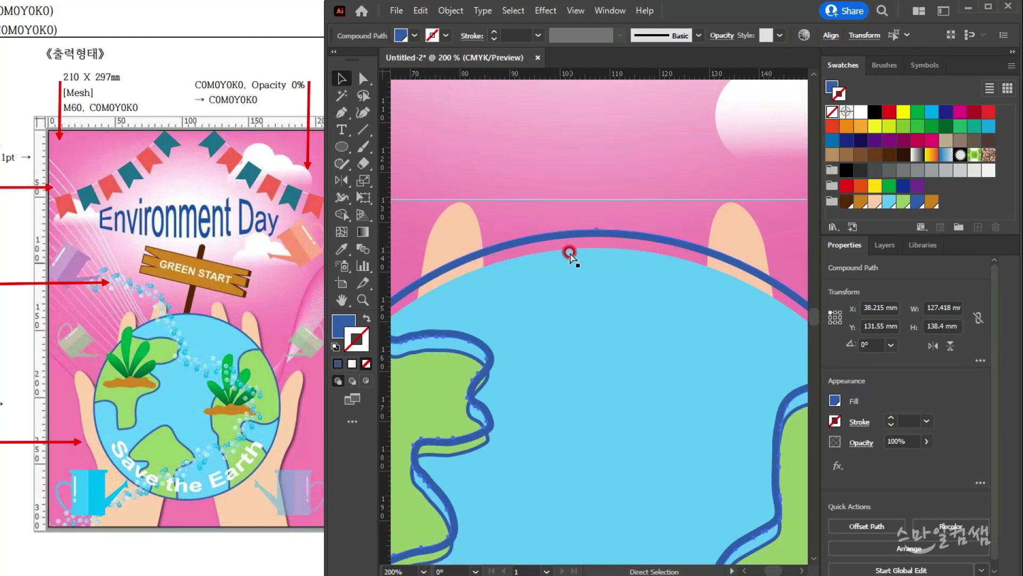
{"action": "key", "text": "ctrl+z"}
- Try moving the globe's light-blue shape away from its outline, undo the move, and leave isolation mode
{"action": "left_click", "coordinate": [568, 195]}
{"action": "left_click_drag", "start_coordinate": [507, 356], "coordinate": [600, 315]}
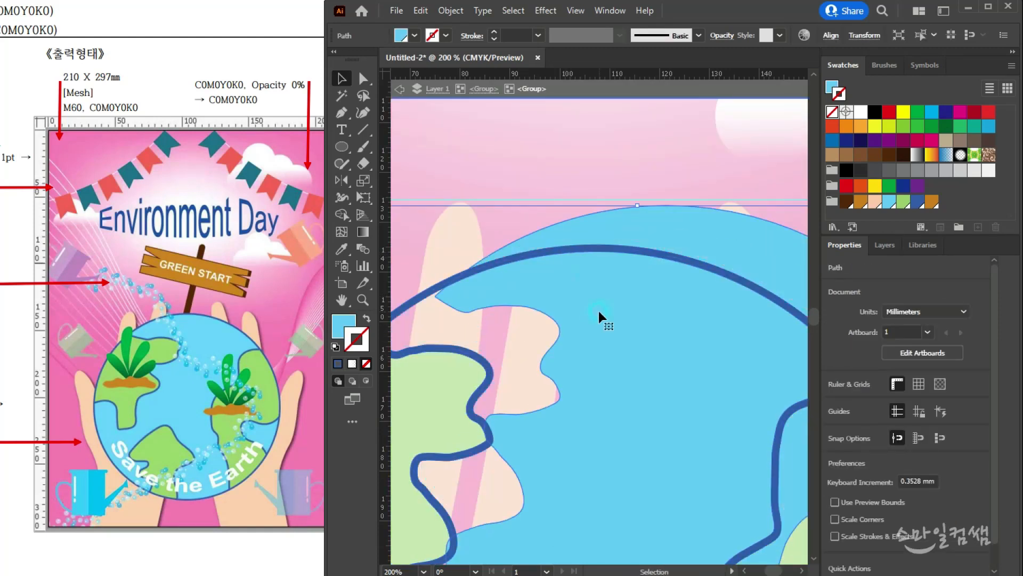
{"action": "key", "text": "ctrl+z"}
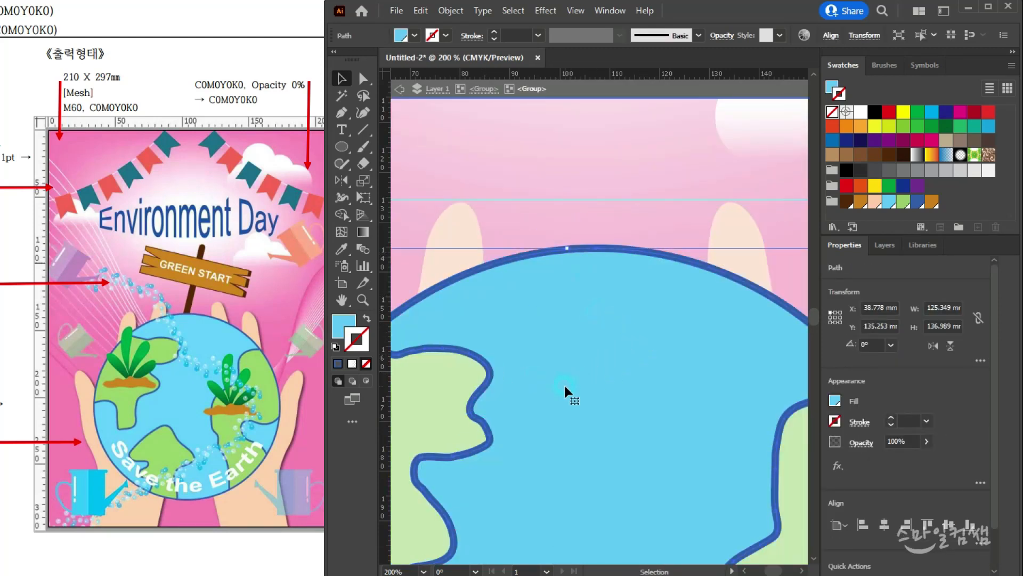
{"action": "key", "text": "ctrl+1"}
{"action": "left_click", "coordinate": [550, 368]}
{"action": "key", "text": "Escape"}
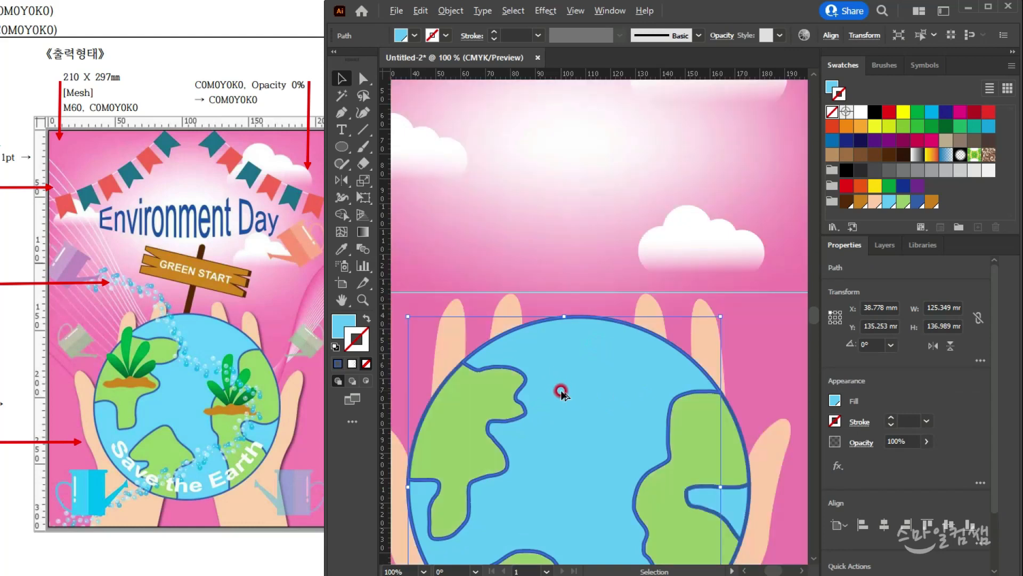
- Paint a closed four-leaf plant outline over the globe's upper-left continent with the Paintbrush, about 34 mm wide and 32 mm high
{"action": "left_click_drag", "start_coordinate": [545, 387], "coordinate": [555, 241]}
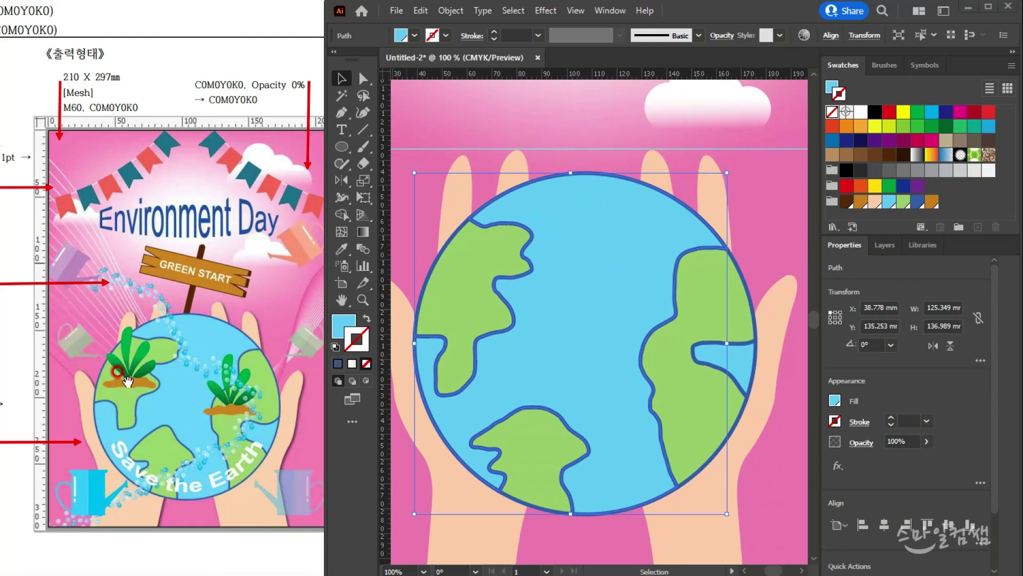
{"action": "scroll", "coordinate": [480, 310], "scroll_direction": "up", "scroll_amount": 2}
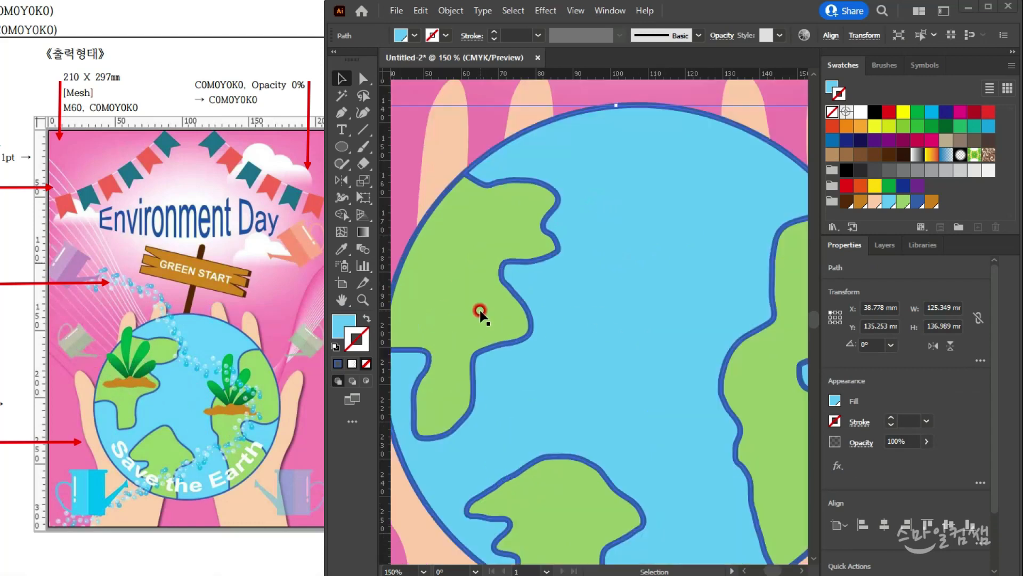
{"action": "left_click_drag", "start_coordinate": [507, 316], "coordinate": [596, 322]}
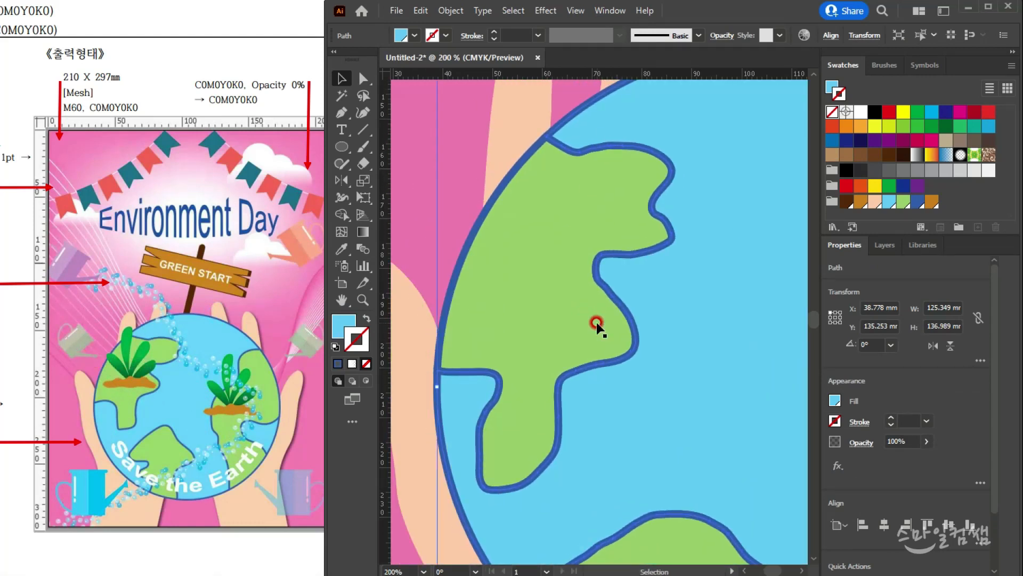
{"action": "left_click", "coordinate": [367, 150]}
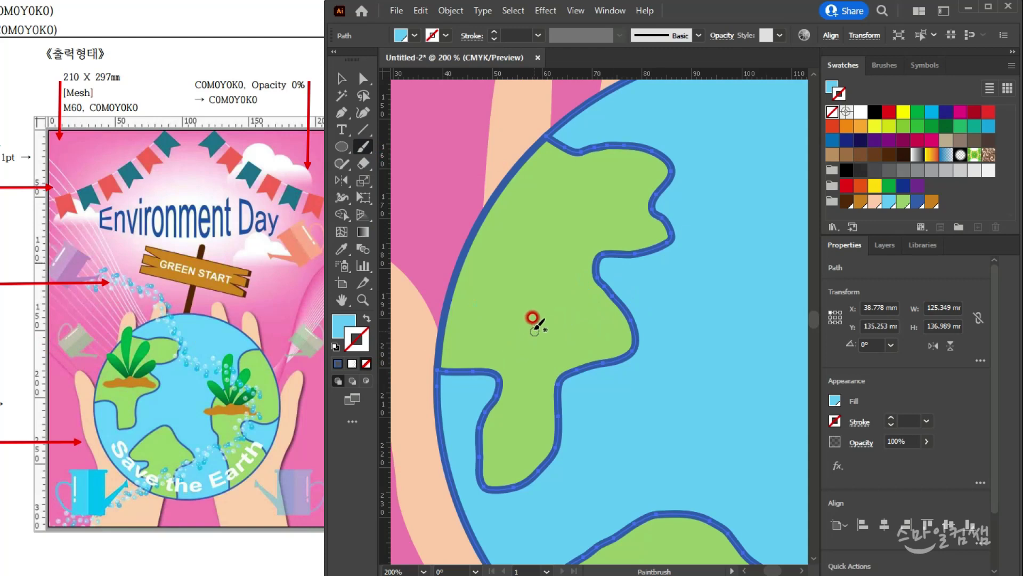
{"action": "left_click_drag", "start_coordinate": [536, 264], "coordinate": [538, 264]}
{"action": "mouse_move", "coordinate": [497, 216]}
{"action": "left_mouse_down"}
{"action": "mouse_move", "coordinate": [481, 178]}
{"action": "mouse_move", "coordinate": [487, 166]}
{"action": "mouse_move", "coordinate": [516, 180]}
{"action": "left_mouse_up"}
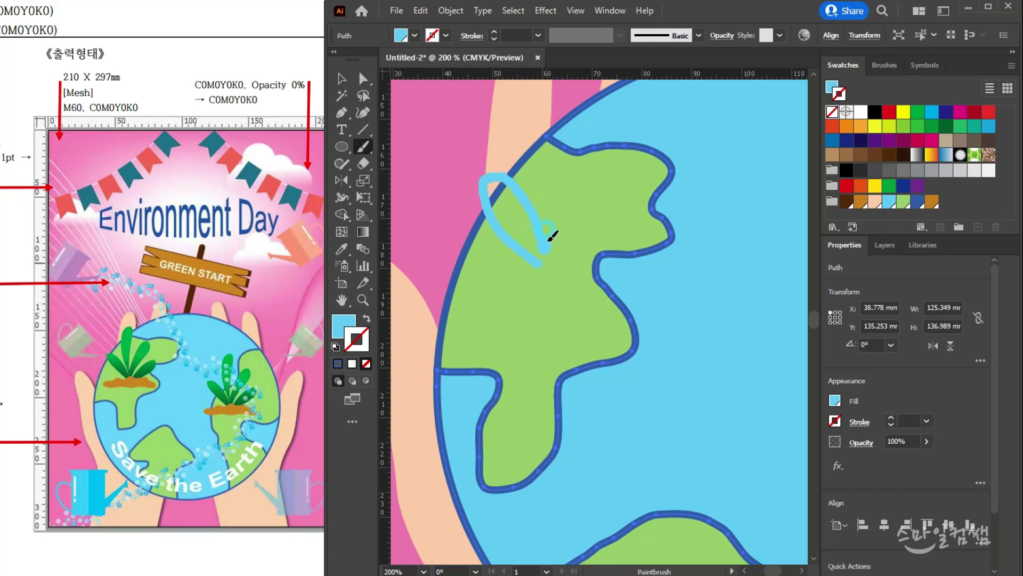
{"action": "mouse_move", "coordinate": [545, 156]}
{"action": "left_mouse_down"}
{"action": "mouse_move", "coordinate": [547, 107]}
{"action": "mouse_move", "coordinate": [563, 95]}
{"action": "mouse_move", "coordinate": [586, 129]}
{"action": "left_mouse_up"}
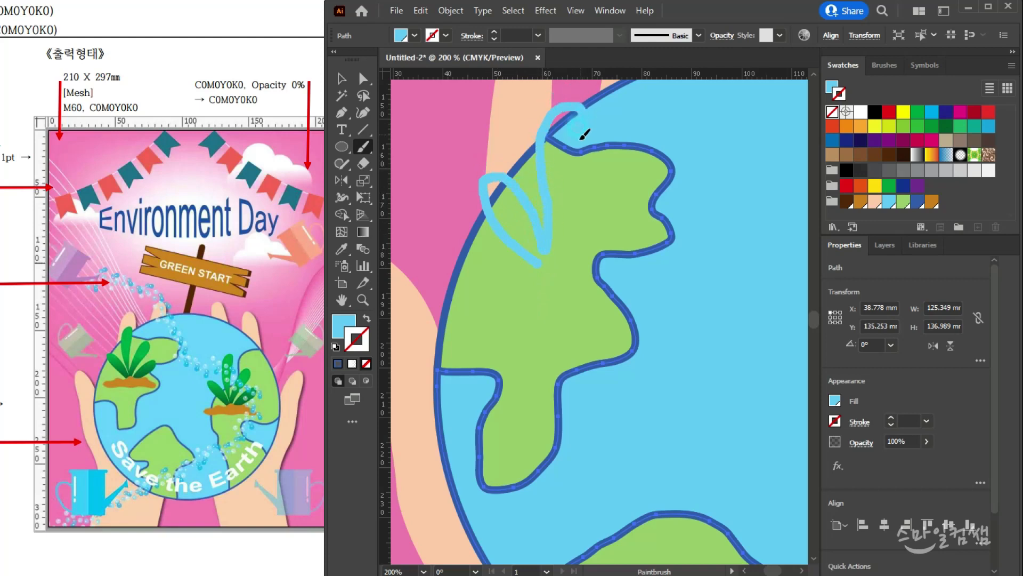
{"action": "left_click_drag", "start_coordinate": [592, 170], "coordinate": [633, 152]}
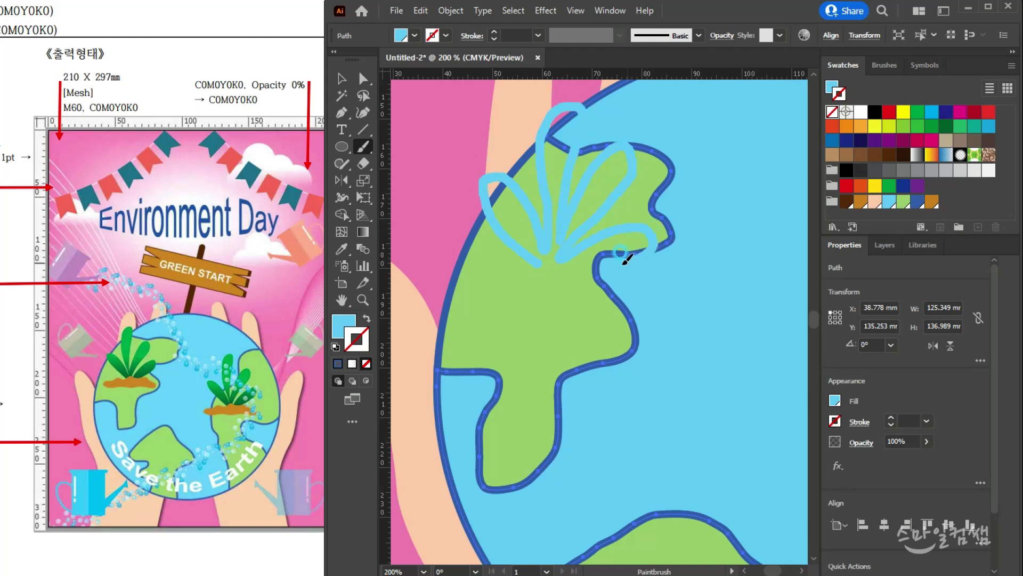
{"action": "left_click_drag", "start_coordinate": [553, 263], "coordinate": [543, 262]}
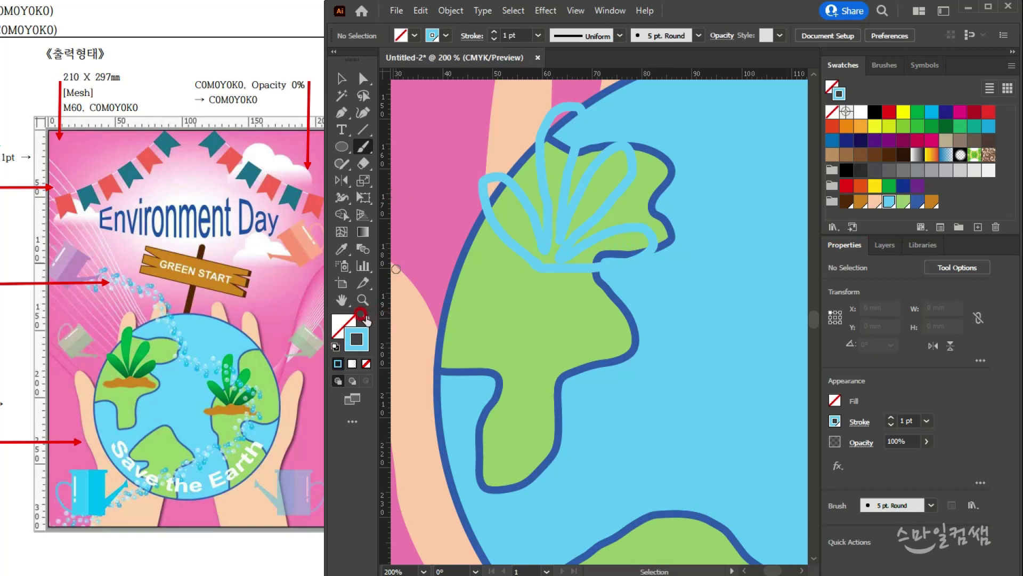
- Swap the plant's fill and stroke to give it a solid light-blue fill and no stroke
{"action": "left_click", "coordinate": [364, 315]}
{"action": "left_click", "coordinate": [342, 79]}
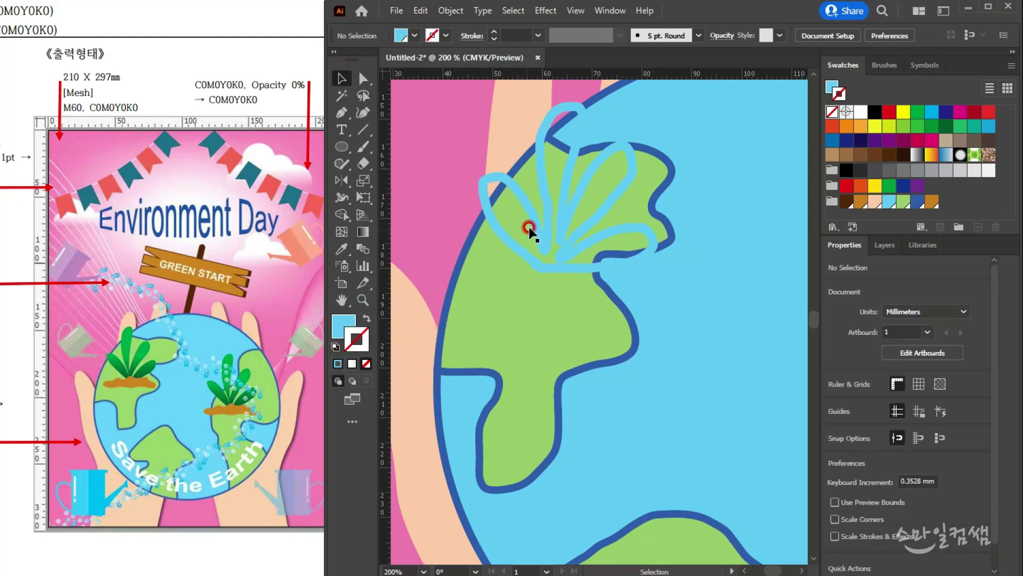
{"action": "left_click", "coordinate": [548, 229]}
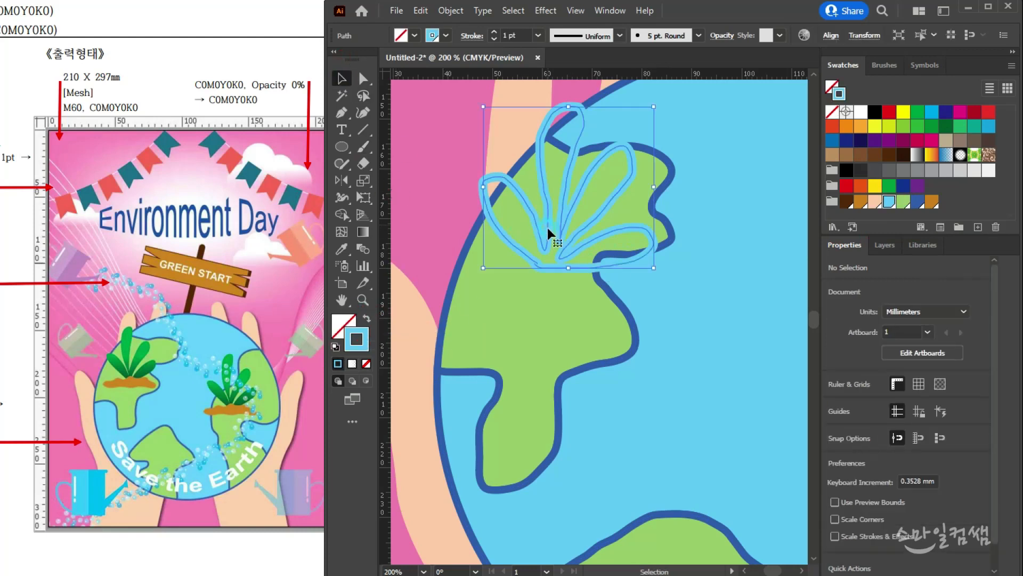
{"action": "left_click", "coordinate": [364, 315]}
- Smooth the contours of the plant's four leaves and its base with the Smooth tool
{"action": "scroll", "coordinate": [607, 229], "scroll_direction": "down", "scroll_amount": 2}
{"action": "left_click_drag", "start_coordinate": [606, 221], "coordinate": [461, 290]}
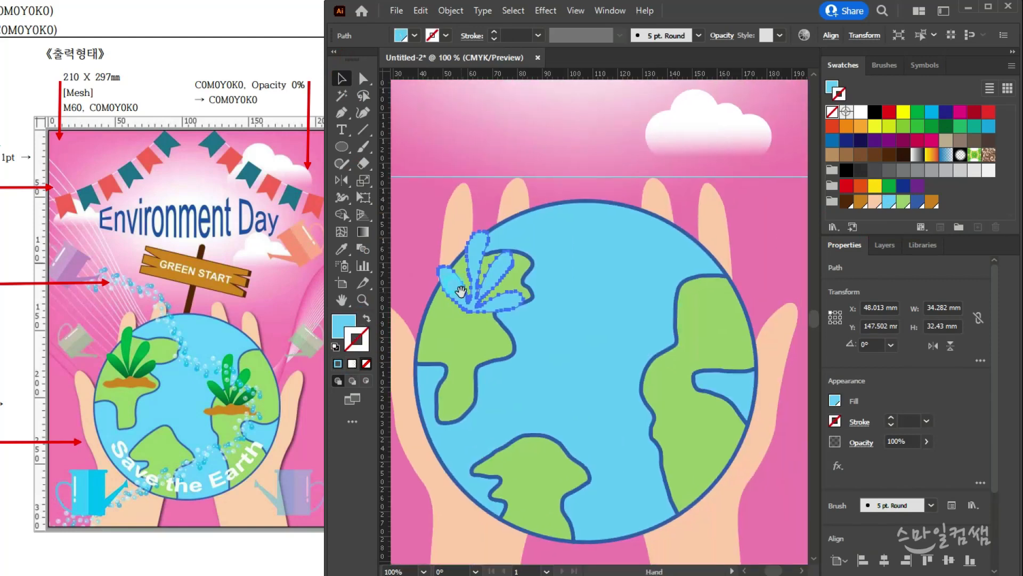
{"action": "scroll", "coordinate": [450, 281], "scroll_direction": "up", "scroll_amount": 3}
{"action": "scroll", "coordinate": [598, 256], "scroll_direction": "down", "scroll_amount": 2}
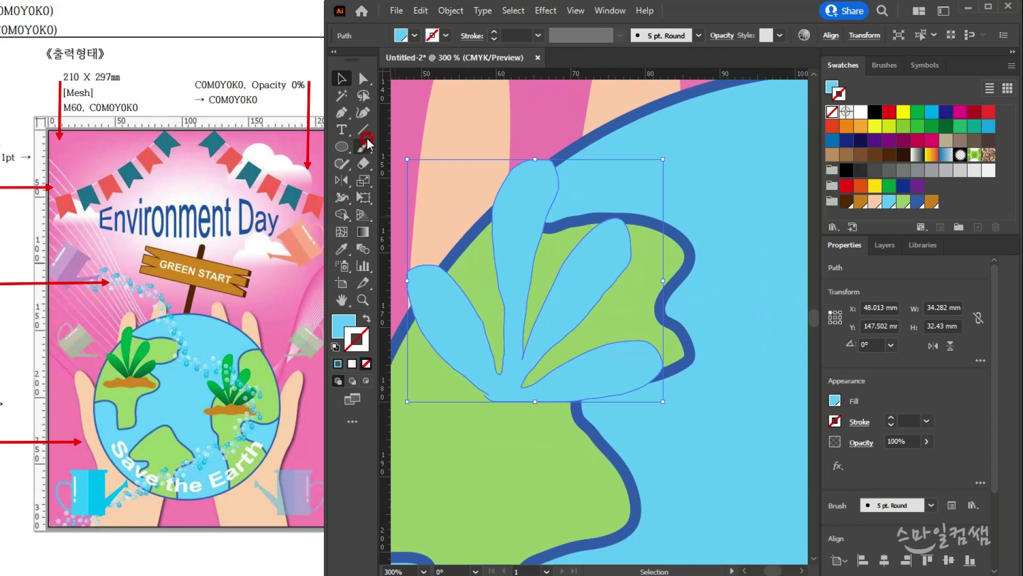
{"action": "mouse_move", "coordinate": [341, 160]}
{"action": "left_mouse_down"}
{"action": "mouse_move", "coordinate": [365, 181]}
{"action": "mouse_move", "coordinate": [391, 184]}
{"action": "left_mouse_up"}
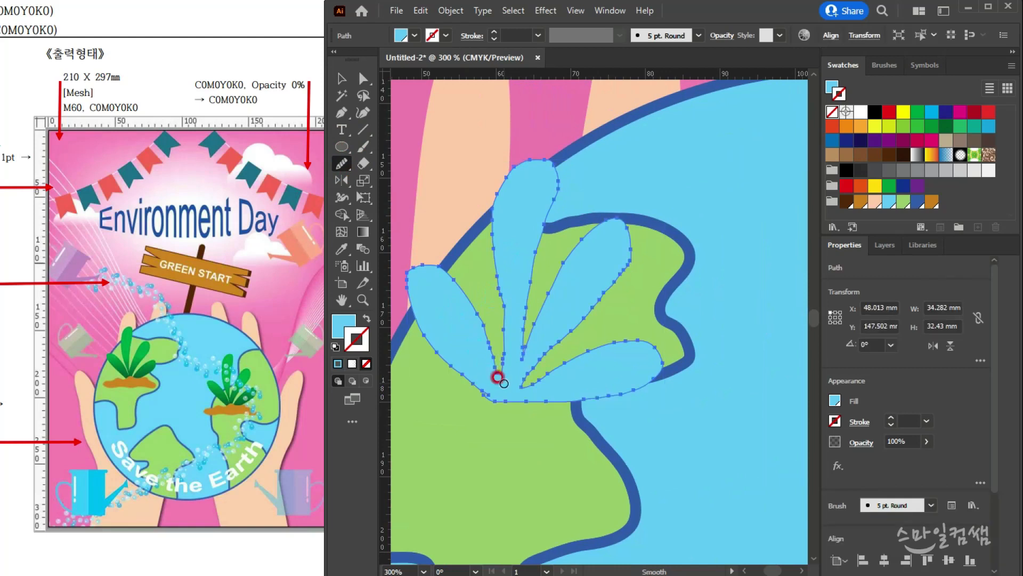
{"action": "mouse_move", "coordinate": [487, 350]}
{"action": "left_mouse_down"}
{"action": "mouse_move", "coordinate": [450, 361]}
{"action": "mouse_move", "coordinate": [477, 384]}
{"action": "left_mouse_up"}
{"action": "mouse_move", "coordinate": [508, 329]}
{"action": "left_mouse_down"}
{"action": "mouse_move", "coordinate": [487, 242]}
{"action": "mouse_move", "coordinate": [522, 162]}
{"action": "mouse_move", "coordinate": [518, 346]}
{"action": "mouse_move", "coordinate": [594, 215]}
{"action": "left_mouse_up"}
{"action": "left_click_drag", "start_coordinate": [500, 349], "coordinate": [485, 219]}
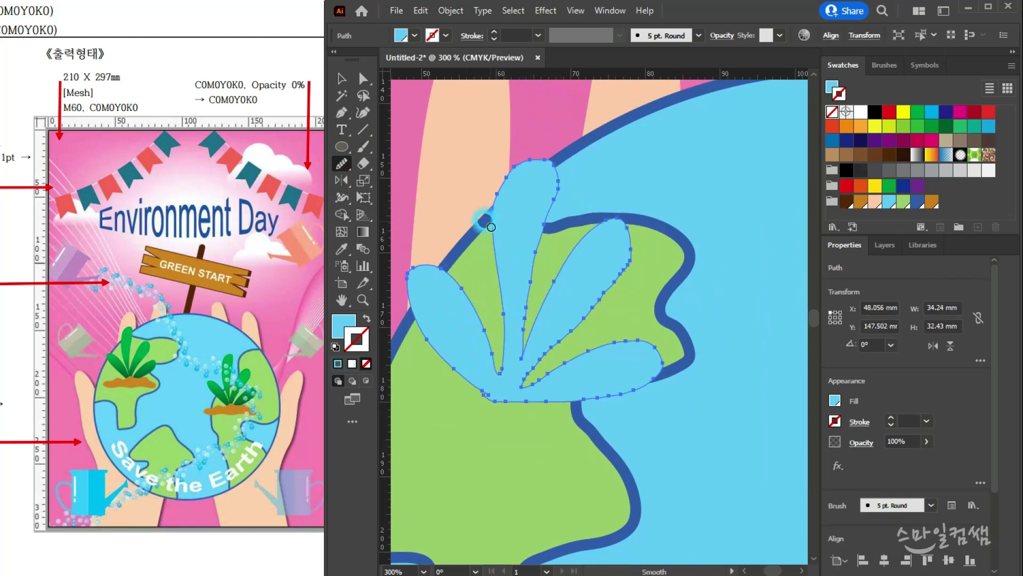
{"action": "mouse_move", "coordinate": [509, 337]}
{"action": "left_mouse_down"}
{"action": "mouse_move", "coordinate": [545, 328]}
{"action": "mouse_move", "coordinate": [527, 368]}
{"action": "left_mouse_up"}
{"action": "mouse_move", "coordinate": [527, 374]}
{"action": "left_mouse_down"}
{"action": "mouse_move", "coordinate": [544, 371]}
{"action": "mouse_move", "coordinate": [500, 394]}
{"action": "left_mouse_up"}
{"action": "left_click_drag", "start_coordinate": [561, 355], "coordinate": [612, 215]}
{"action": "mouse_move", "coordinate": [558, 164]}
{"action": "left_mouse_down"}
{"action": "mouse_move", "coordinate": [514, 288]}
{"action": "mouse_move", "coordinate": [626, 344]}
{"action": "left_mouse_up"}
{"action": "left_click_drag", "start_coordinate": [498, 390], "coordinate": [490, 386]}
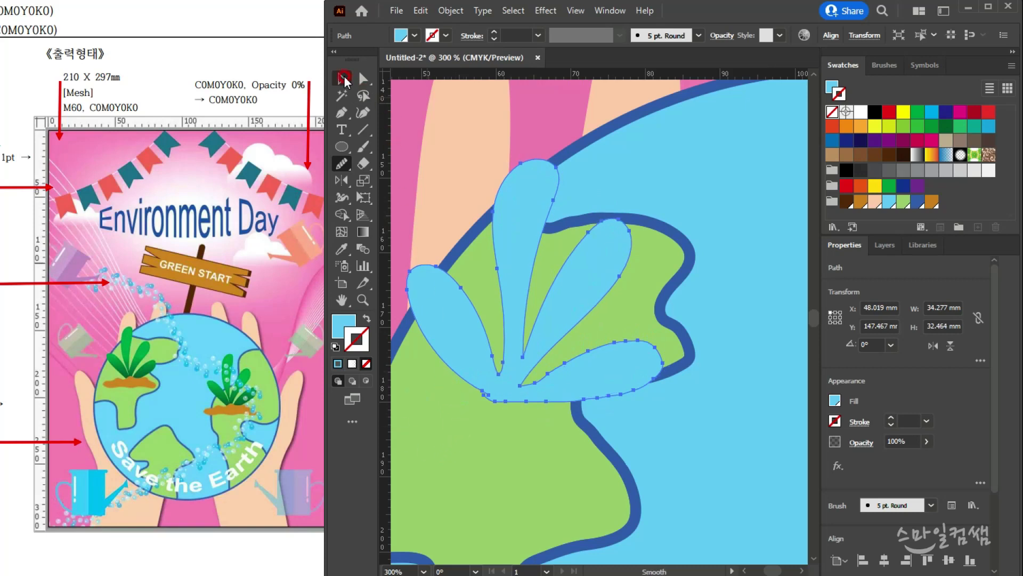
- Scale the plant down to about 28.6 x 30.3 mm and reposition it over the upper-left continent
{"action": "left_click", "coordinate": [342, 78]}
{"action": "left_click", "coordinate": [606, 388]}
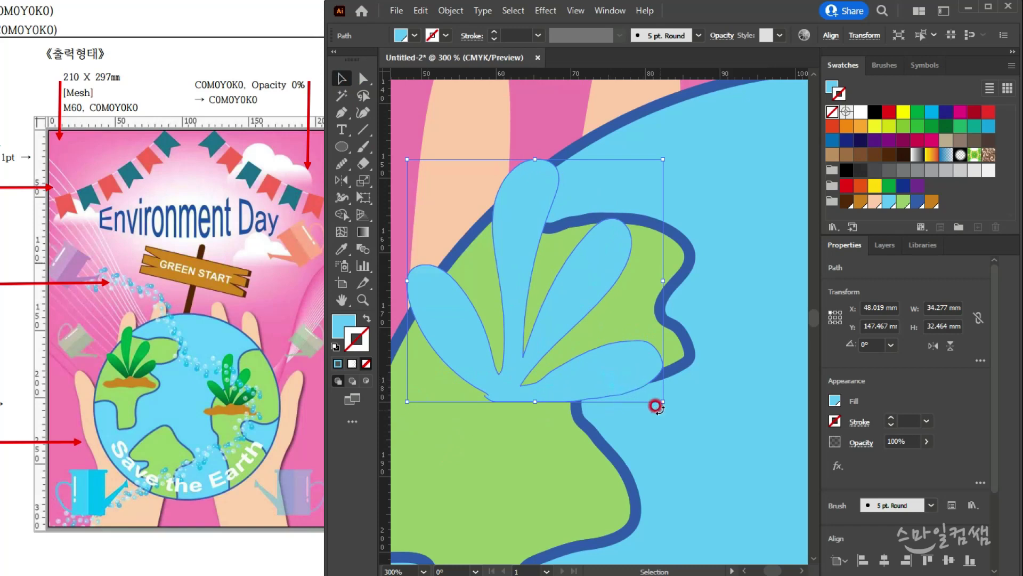
{"action": "left_click_drag", "start_coordinate": [659, 399], "coordinate": [618, 379]}
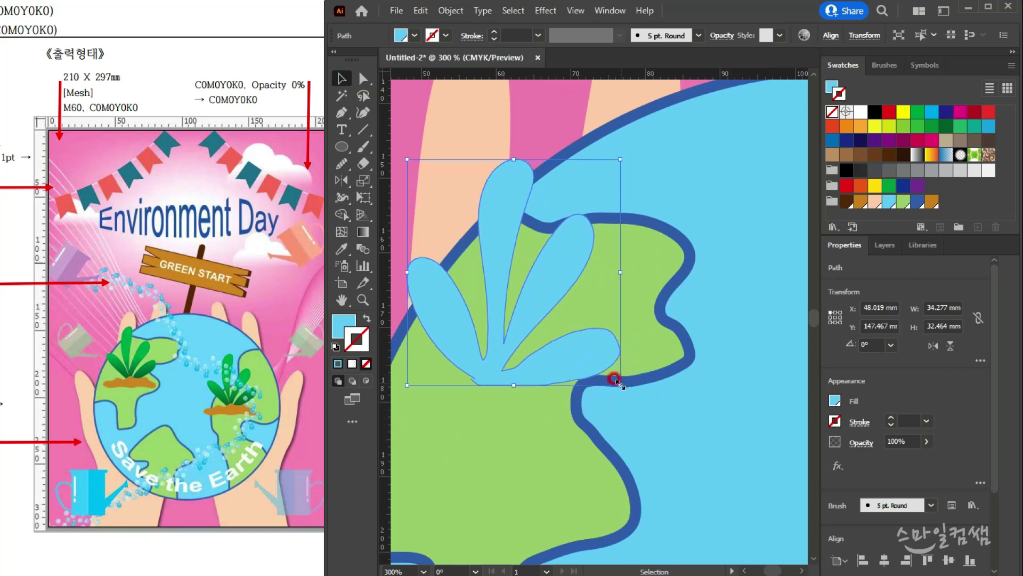
{"action": "left_click_drag", "start_coordinate": [580, 352], "coordinate": [594, 335]}
{"action": "right_click", "coordinate": [608, 352]}
- Apply a linear gradient to the plant's fill and set its stroke to none
{"action": "left_click_drag", "start_coordinate": [77, 382], "coordinate": [171, 386]}
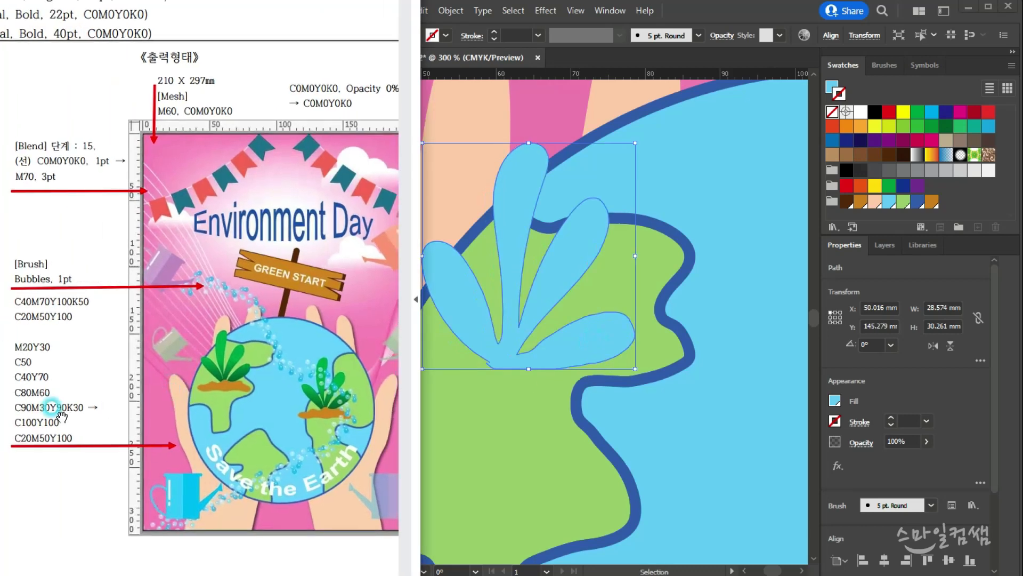
{"action": "left_click", "coordinate": [574, 250]}
{"action": "left_click", "coordinate": [602, 36]}
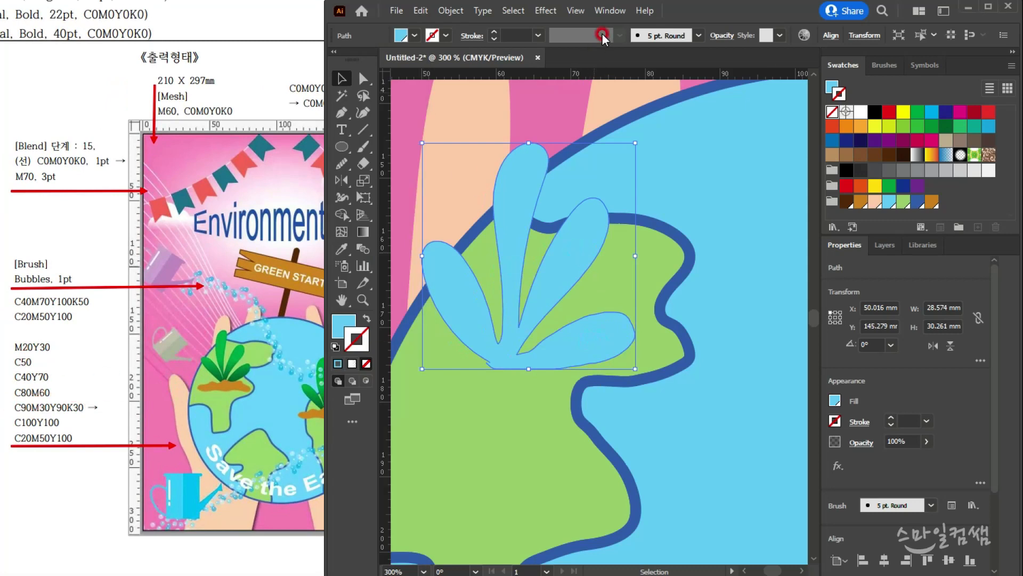
{"action": "left_click", "coordinate": [608, 10]}
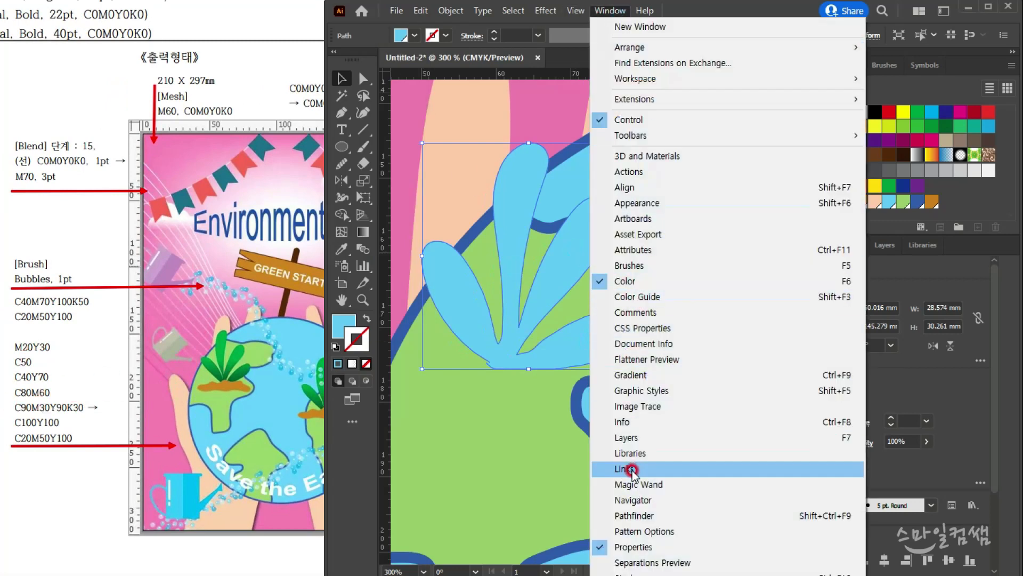
{"action": "left_click", "coordinate": [642, 374]}
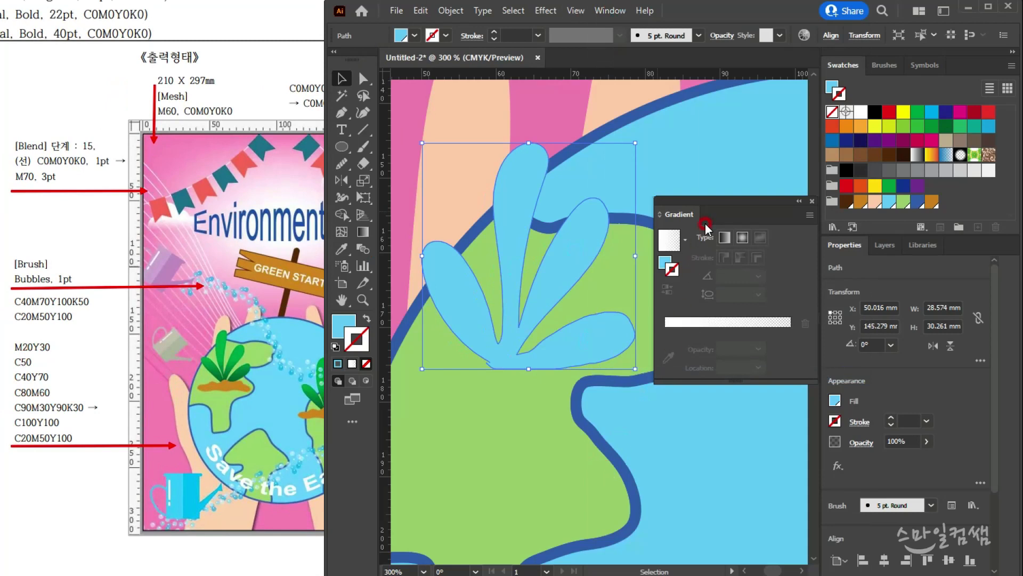
{"action": "left_click", "coordinate": [728, 239]}
{"action": "left_click", "coordinate": [609, 308]}
{"action": "left_click", "coordinate": [365, 339]}
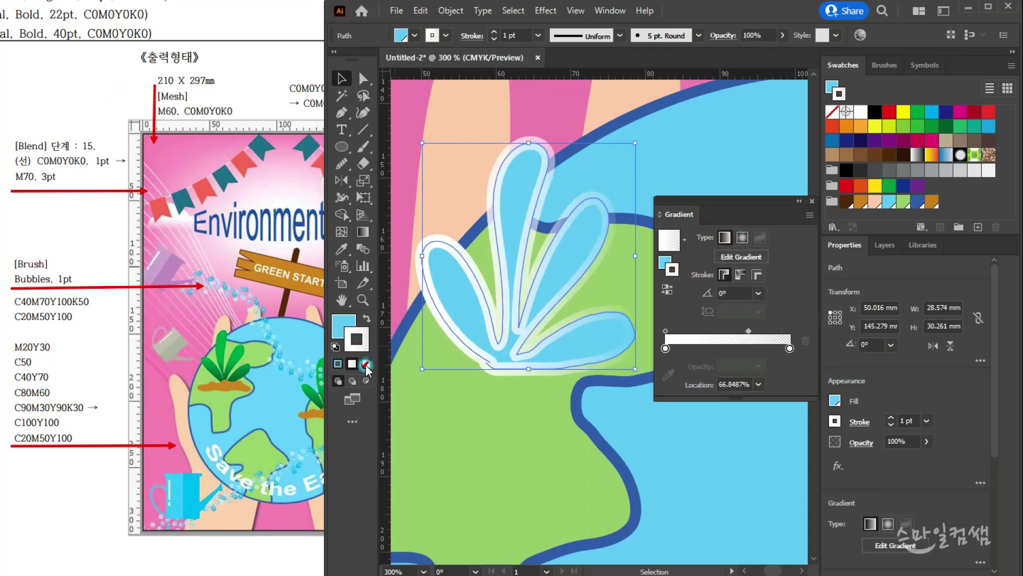
{"action": "left_click", "coordinate": [367, 364]}
{"action": "left_click", "coordinate": [708, 247]}
{"action": "left_click", "coordinate": [728, 238]}
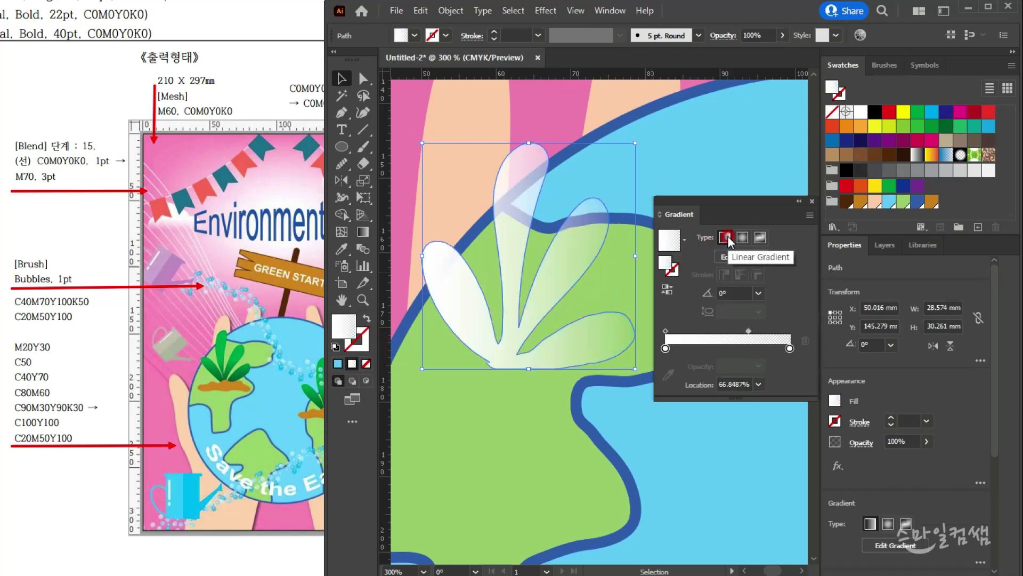
- Set the opacity of the gradient's end stop at 100% location to 100%
{"action": "left_click", "coordinate": [790, 349]}
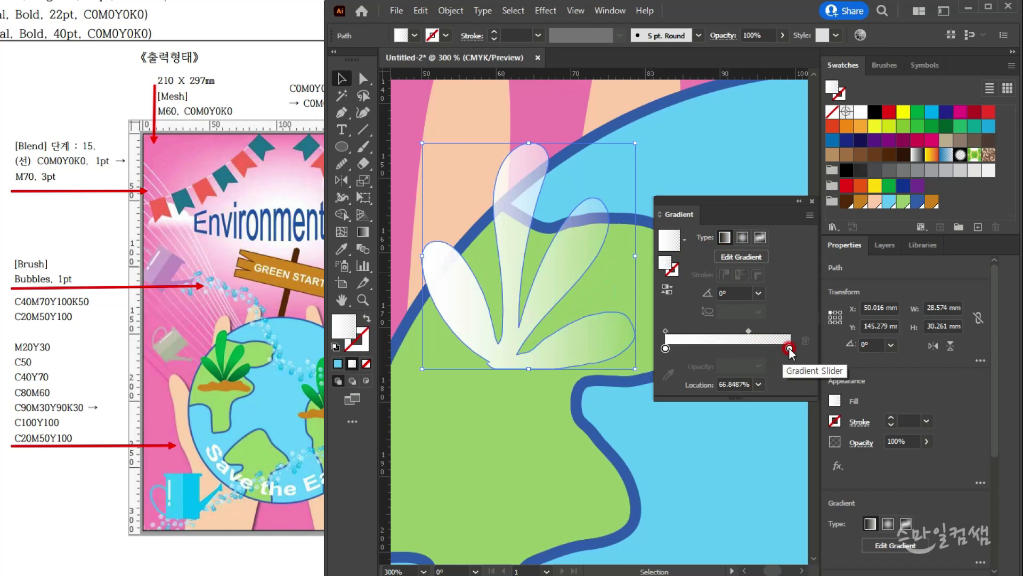
{"action": "left_click", "coordinate": [789, 349]}
{"action": "left_click_drag", "start_coordinate": [729, 364], "coordinate": [687, 369]}
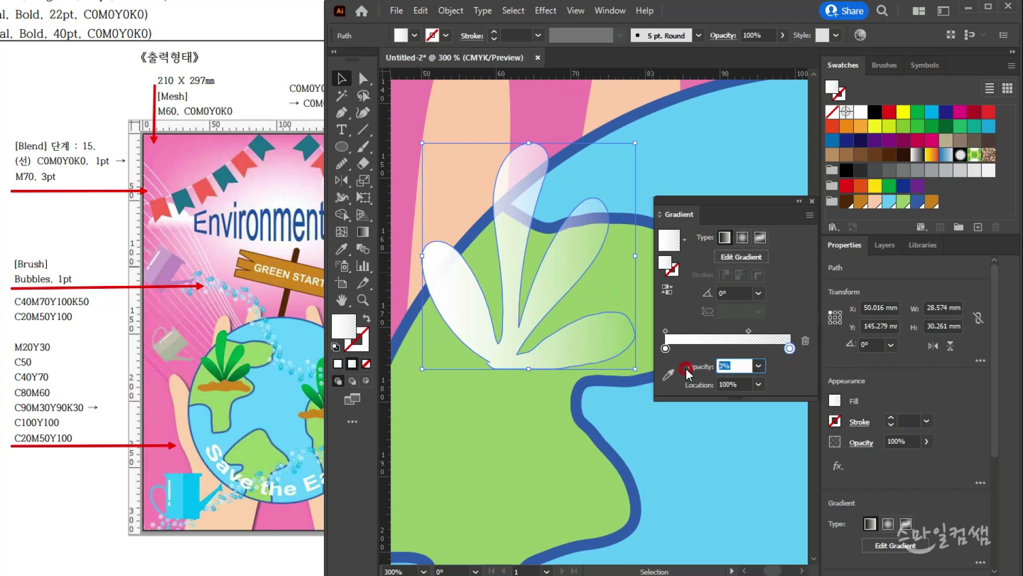
{"action": "type", "text": "100"}
{"action": "left_click", "coordinate": [687, 368]}
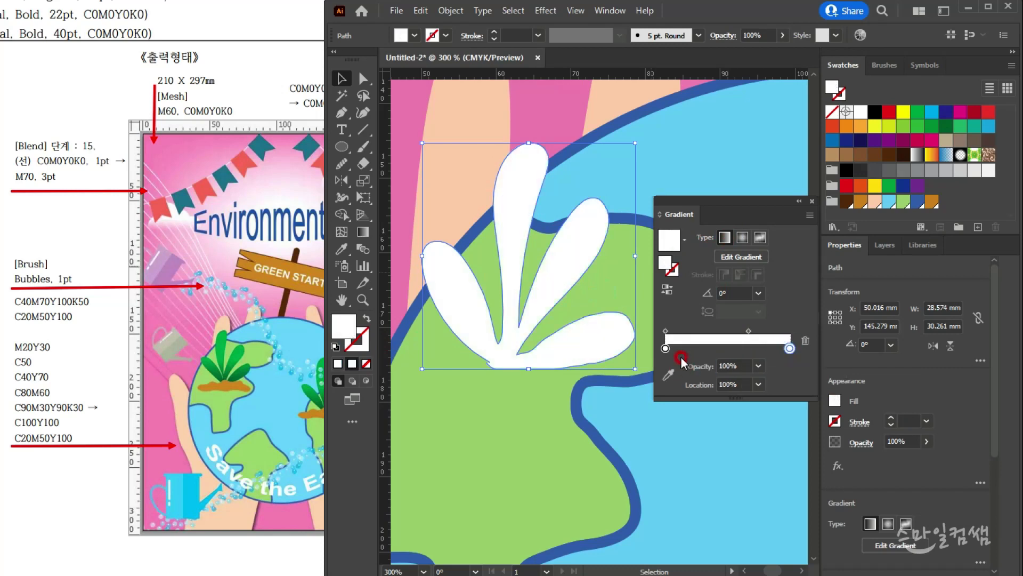
- Set the start stop of the plant's gradient to CMYK colour C90 M30 Y90 K30
{"action": "double_click", "coordinate": [664, 350]}
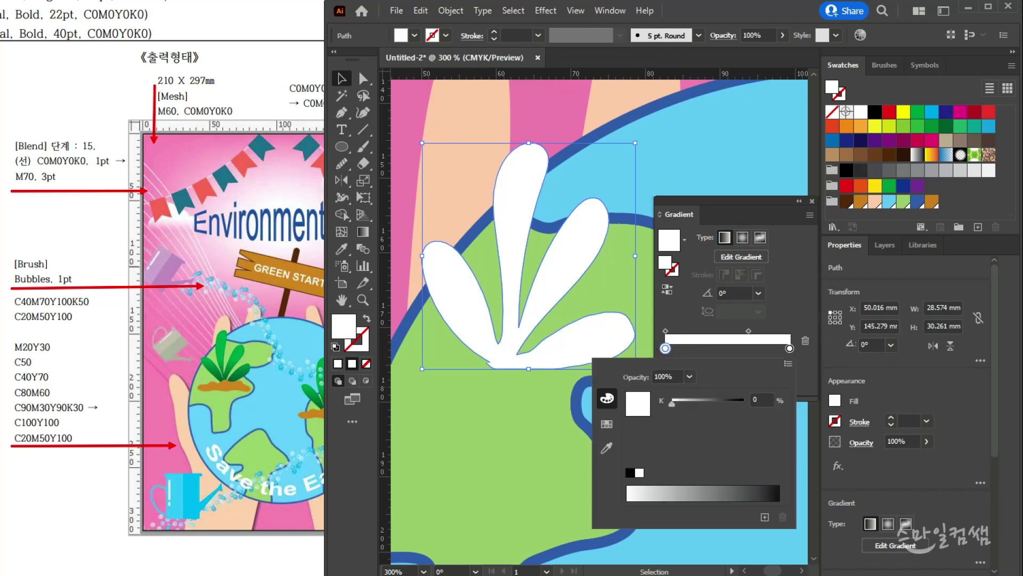
{"action": "left_click", "coordinate": [786, 365]}
{"action": "left_click", "coordinate": [835, 413]}
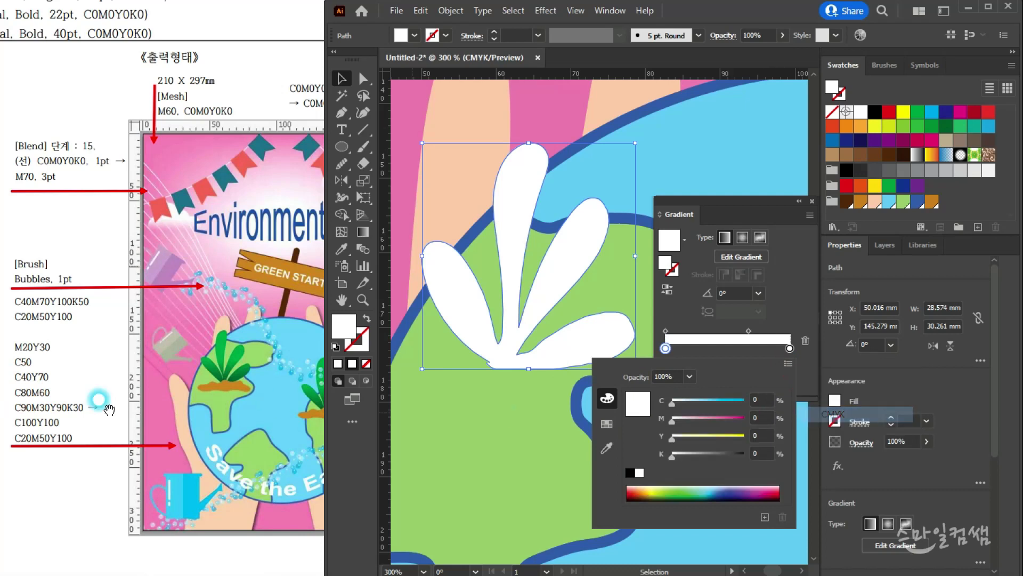
{"action": "left_click", "coordinate": [760, 399]}
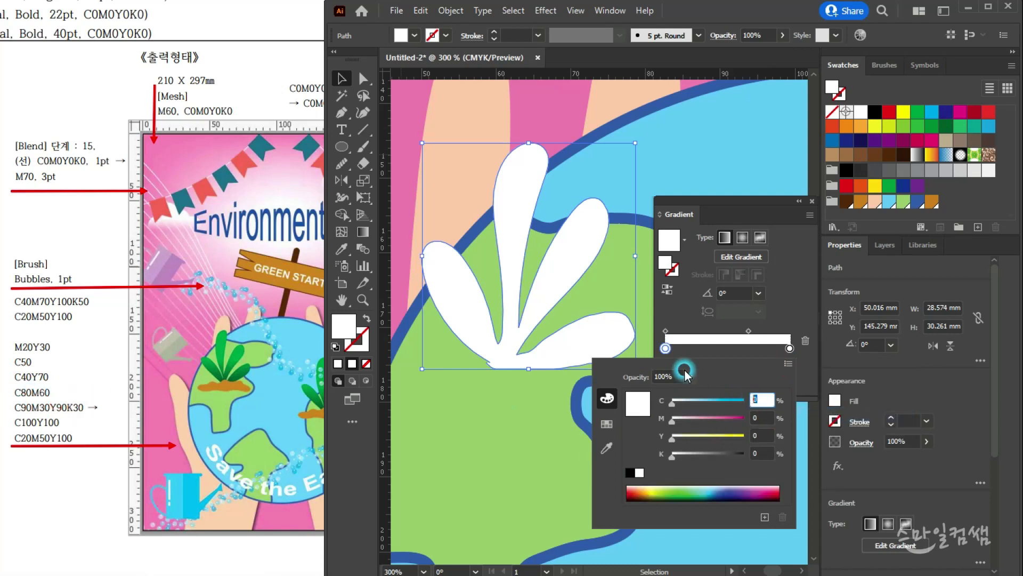
{"action": "type", "text": "90"}
{"action": "key", "text": "Tab"}
{"action": "type", "text": "30"}
{"action": "key", "text": "Tab"}
{"action": "type", "text": "90"}
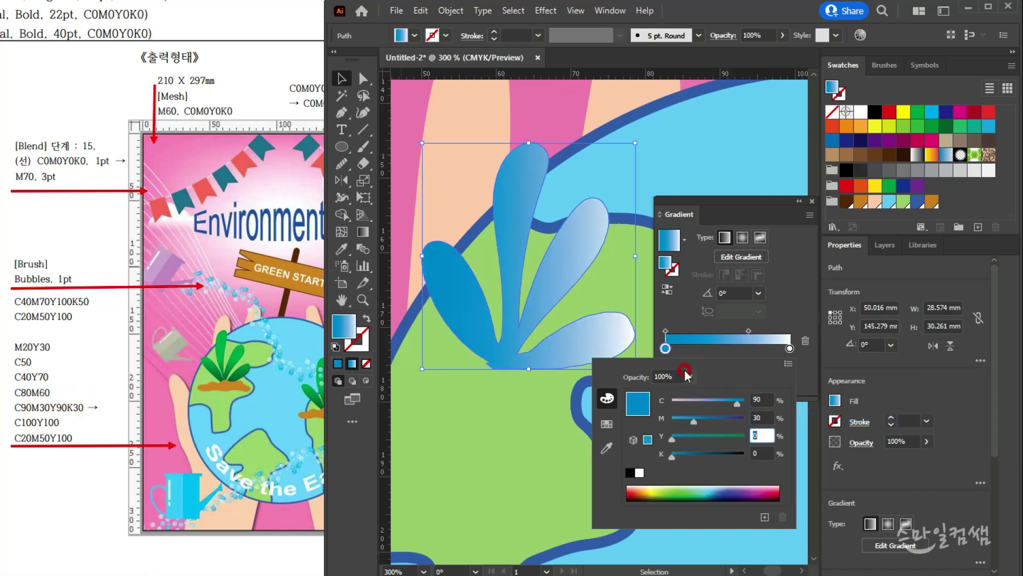
{"action": "key", "text": "Tab"}
{"action": "type", "text": "30"}
{"action": "key", "text": "Return"}
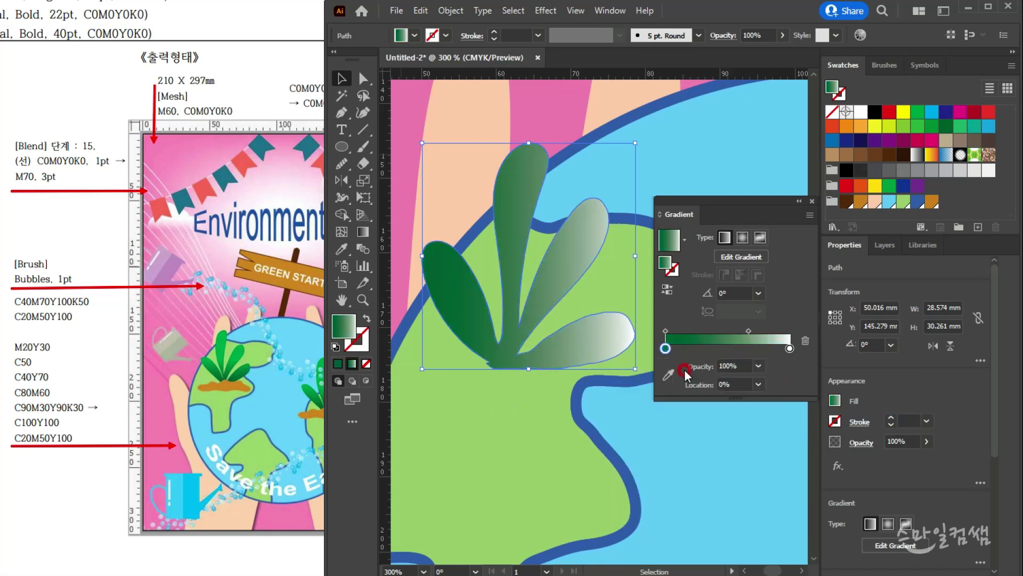
- Set the end stop of the plant's gradient to CMYK colour C100 Y100
{"action": "double_click", "coordinate": [790, 348]}
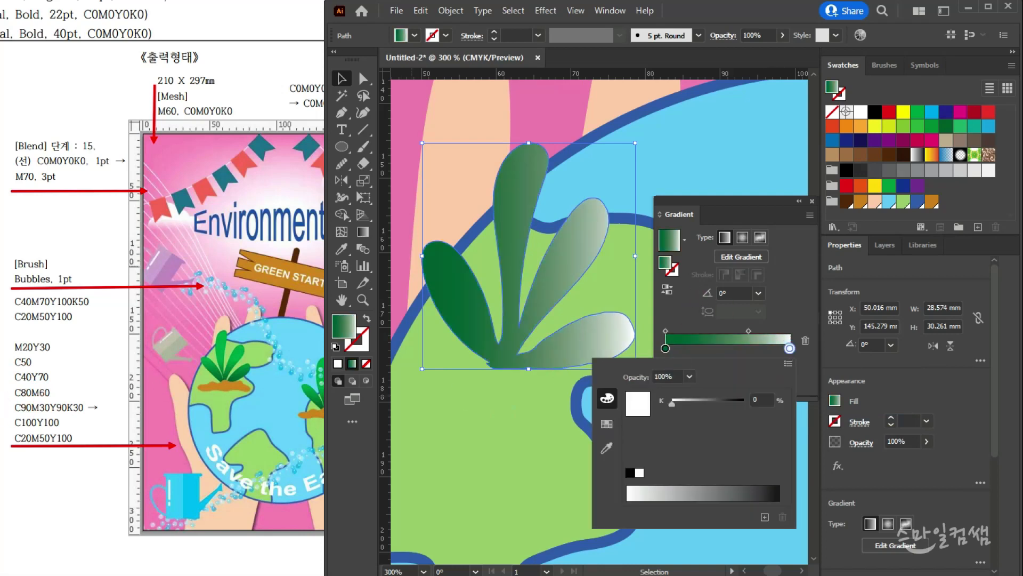
{"action": "left_click", "coordinate": [781, 378]}
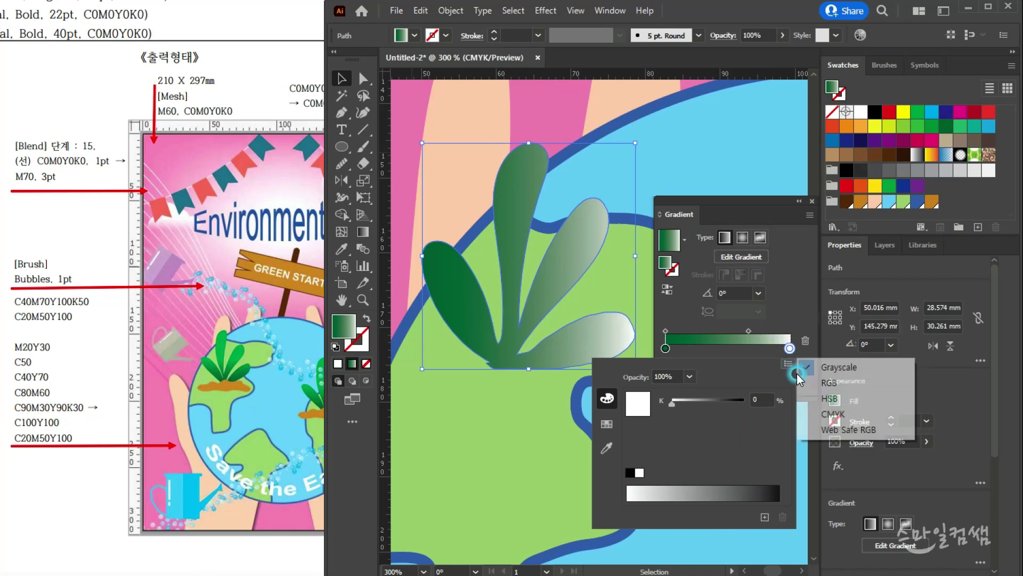
{"action": "left_click", "coordinate": [794, 411]}
{"action": "left_click", "coordinate": [690, 377]}
{"action": "type", "text": "100"}
{"action": "key", "text": "Tab"}
{"action": "key", "text": "Tab"}
{"action": "type", "text": "100"}
{"action": "left_click", "coordinate": [691, 379]}
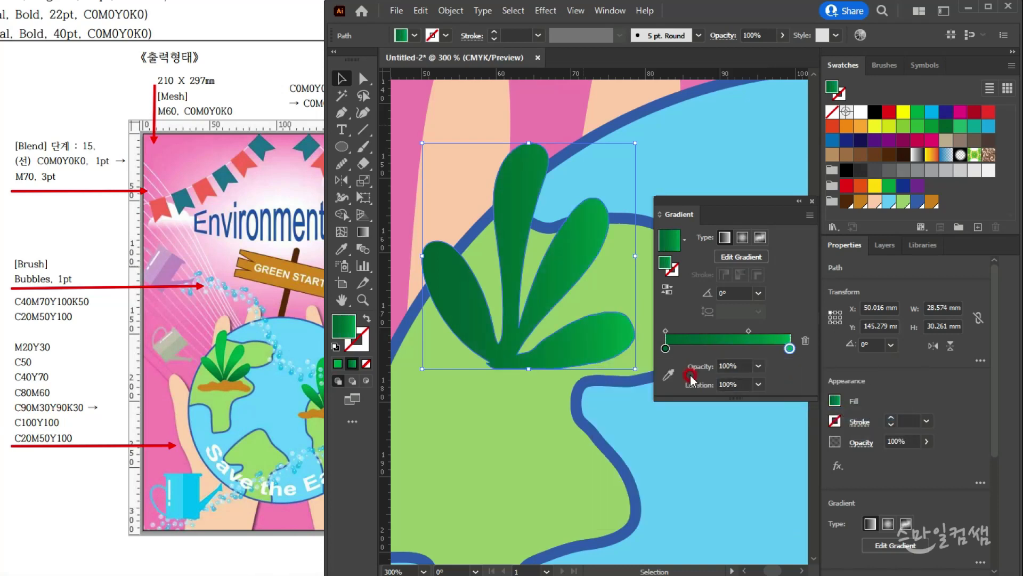
- Run the plant's linear gradient vertically at 90°, dark green at the base and bright green at the leaf tips, with the Gradient tool
{"action": "left_click", "coordinate": [460, 317]}
{"action": "left_click", "coordinate": [368, 235]}
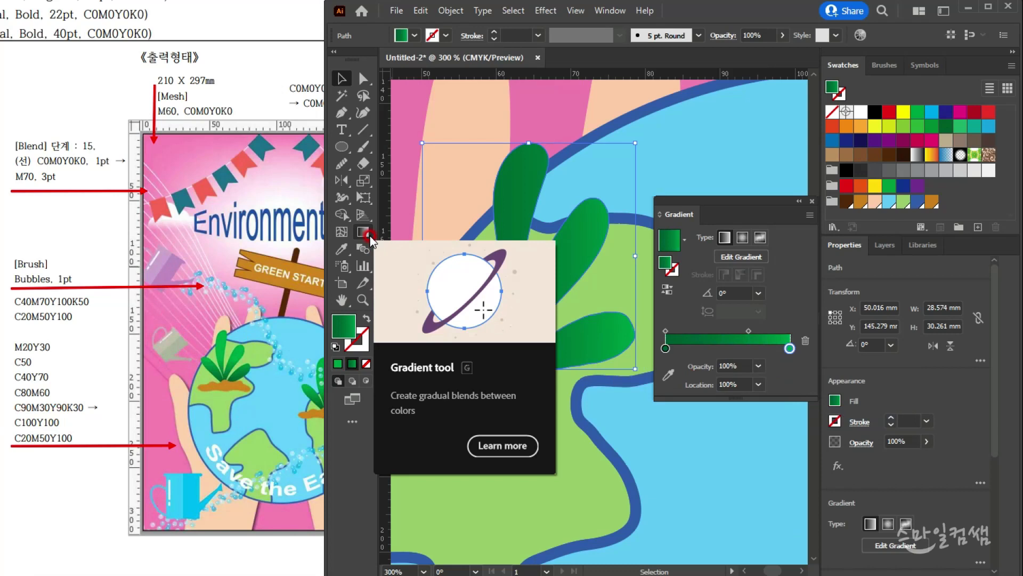
{"action": "left_click", "coordinate": [370, 235]}
{"action": "left_click_drag", "start_coordinate": [528, 373], "coordinate": [528, 206]}
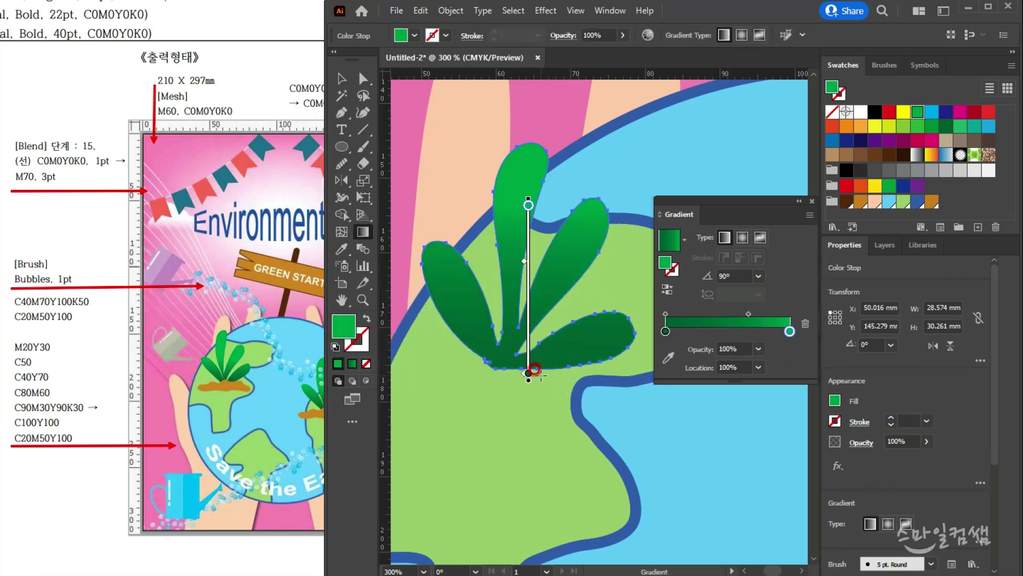
{"action": "left_click_drag", "start_coordinate": [535, 369], "coordinate": [530, 228]}
{"action": "left_click", "coordinate": [836, 318]}
{"action": "left_click", "coordinate": [341, 78]}
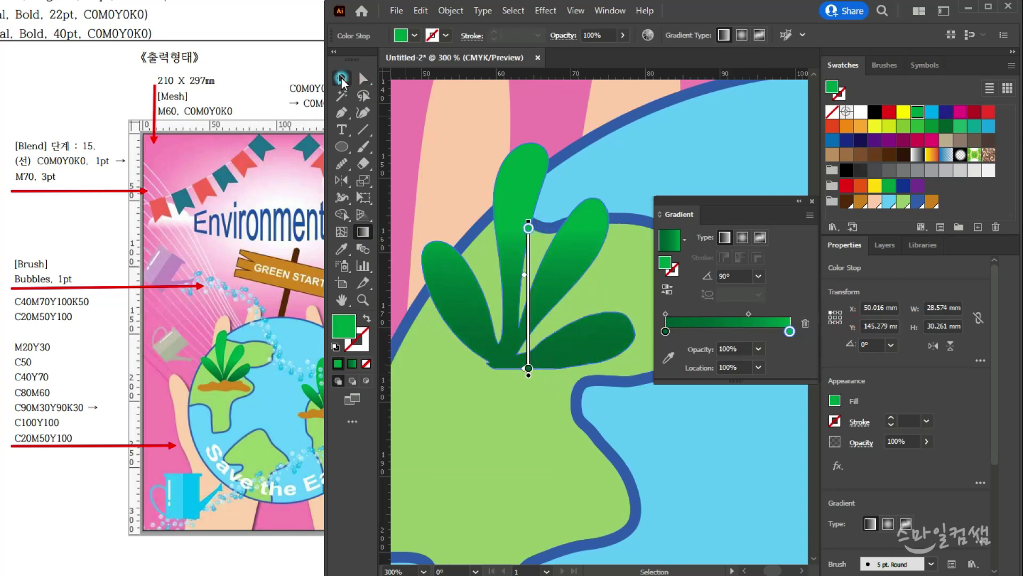
{"action": "left_click", "coordinate": [811, 204]}
{"action": "left_click", "coordinate": [721, 295]}
{"action": "left_click", "coordinate": [593, 316]}
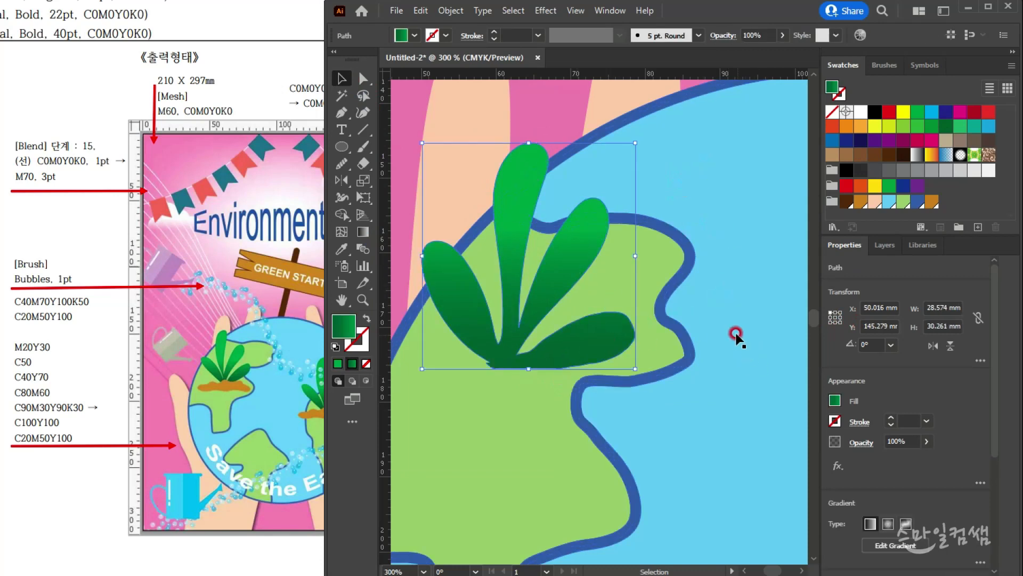
- Paint a closed wavy soil outline about 28.4 x 6.1 mm across the base of the plant with the Paintbrush tool
{"action": "scroll", "coordinate": [488, 397], "scroll_direction": "up", "scroll_amount": 1}
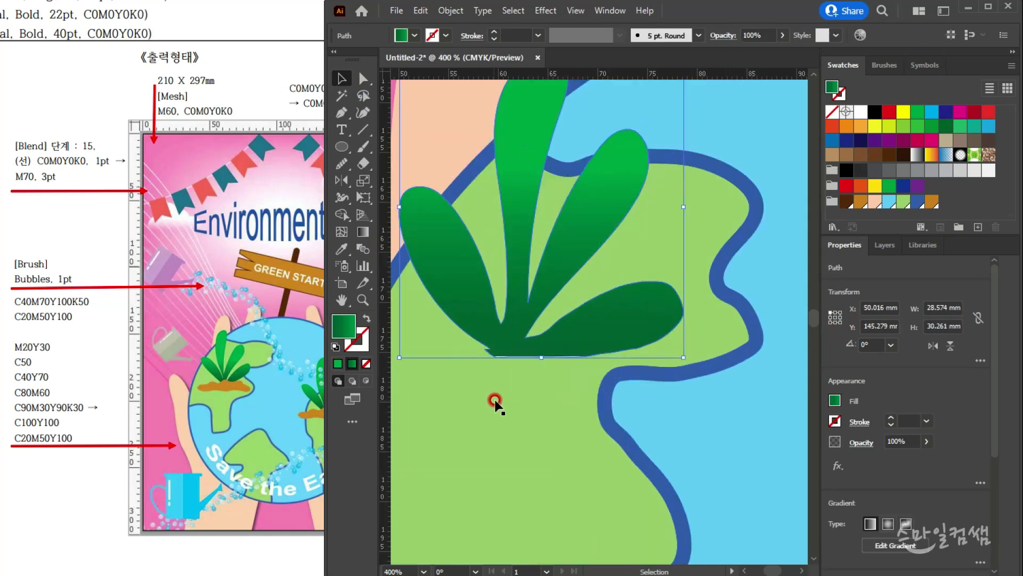
{"action": "left_click_drag", "start_coordinate": [521, 395], "coordinate": [571, 377]}
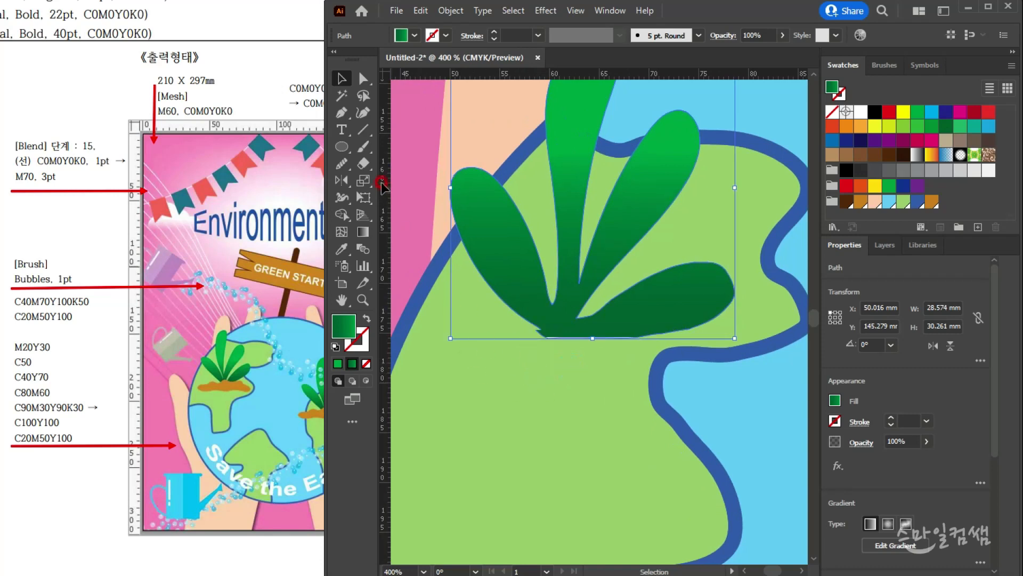
{"action": "left_click", "coordinate": [363, 146]}
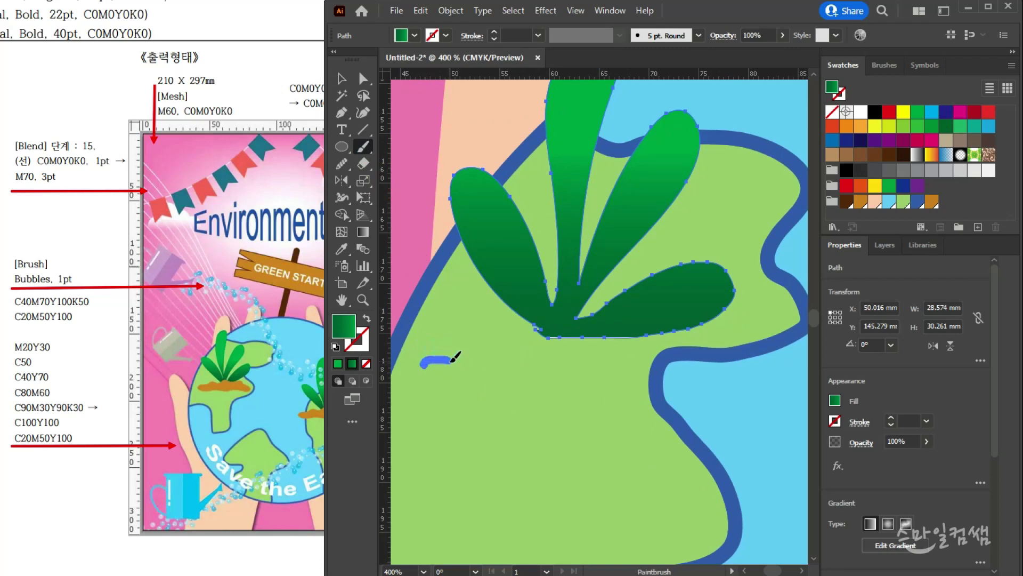
{"action": "mouse_move", "coordinate": [513, 351]}
{"action": "left_mouse_down"}
{"action": "mouse_move", "coordinate": [535, 319]}
{"action": "mouse_move", "coordinate": [577, 327]}
{"action": "mouse_move", "coordinate": [620, 311]}
{"action": "mouse_move", "coordinate": [650, 335]}
{"action": "mouse_move", "coordinate": [692, 338]}
{"action": "mouse_move", "coordinate": [707, 367]}
{"action": "mouse_move", "coordinate": [619, 361]}
{"action": "left_mouse_up"}
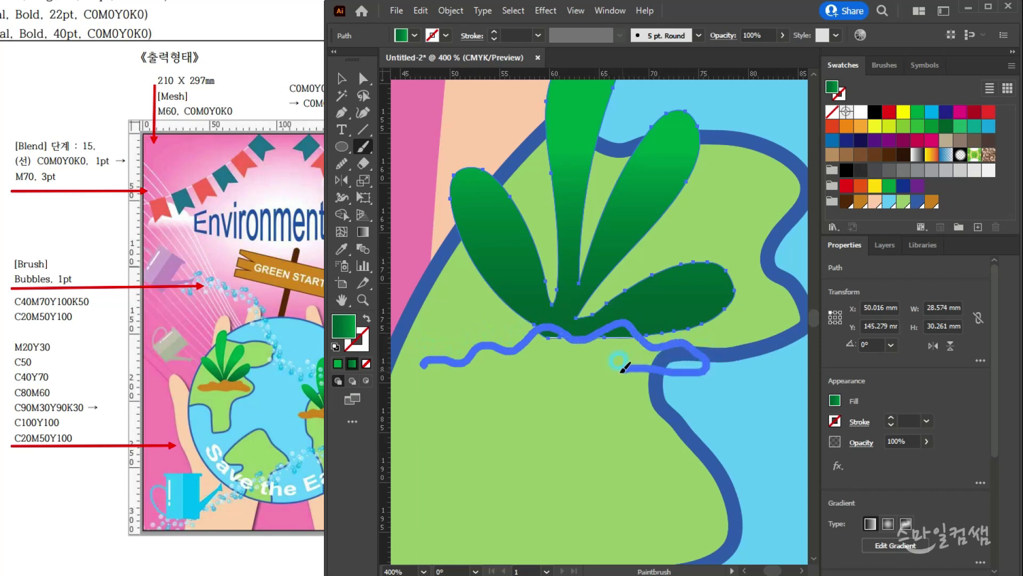
{"action": "mouse_move", "coordinate": [518, 380]}
{"action": "left_mouse_down"}
{"action": "mouse_move", "coordinate": [459, 380]}
{"action": "mouse_move", "coordinate": [425, 363]}
{"action": "left_mouse_up"}
- Swap the soil outline's stroke and fill, and fill the mound with the light brown swatch
{"action": "left_click", "coordinate": [341, 79]}
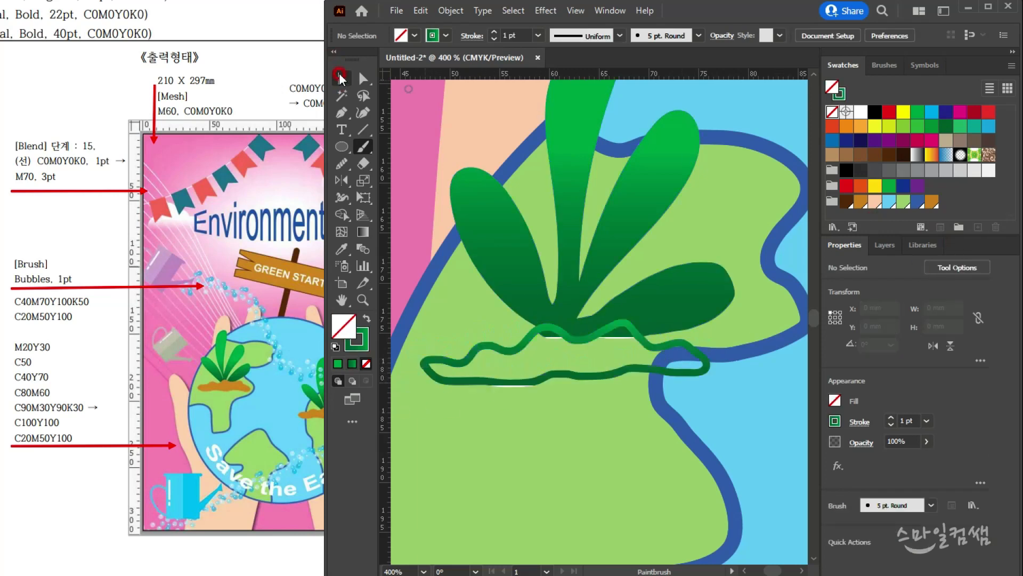
{"action": "left_click", "coordinate": [513, 383]}
{"action": "left_click", "coordinate": [366, 318]}
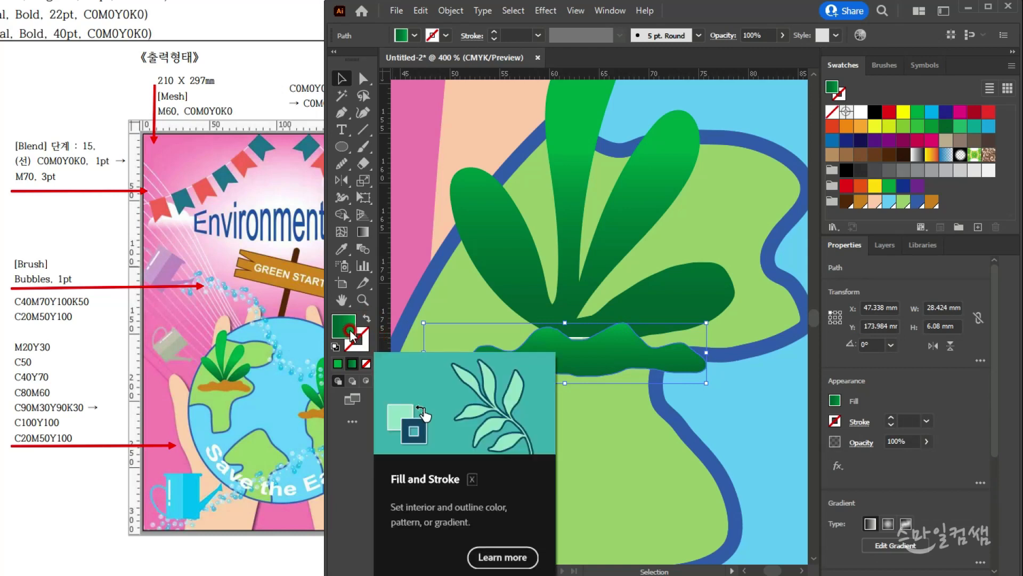
{"action": "left_click", "coordinate": [931, 202]}
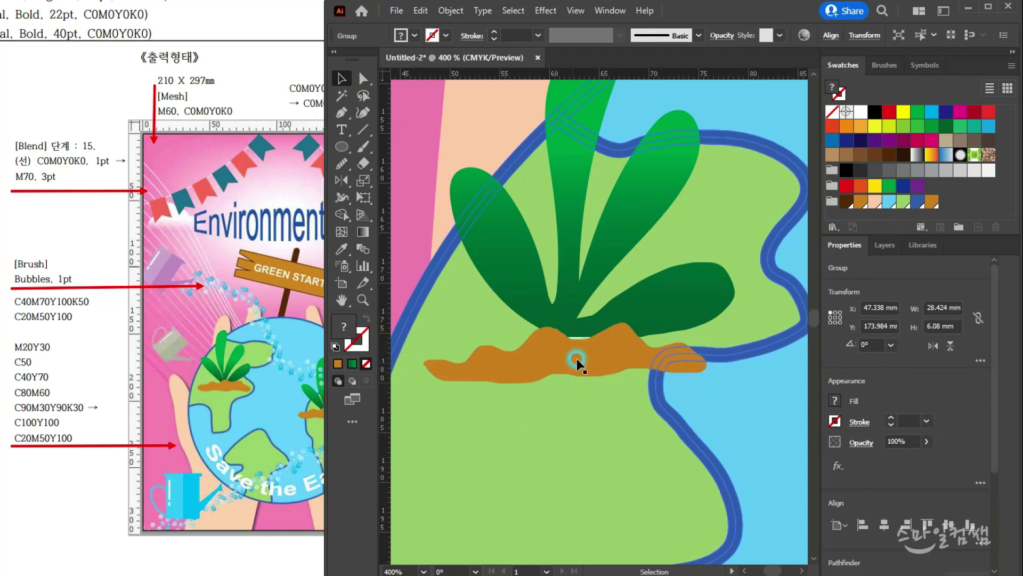
- Raise and narrow the soil mound to about 25 x 6 mm over the plant's base and smooth its upper contour
{"action": "left_click_drag", "start_coordinate": [581, 355], "coordinate": [603, 341]}
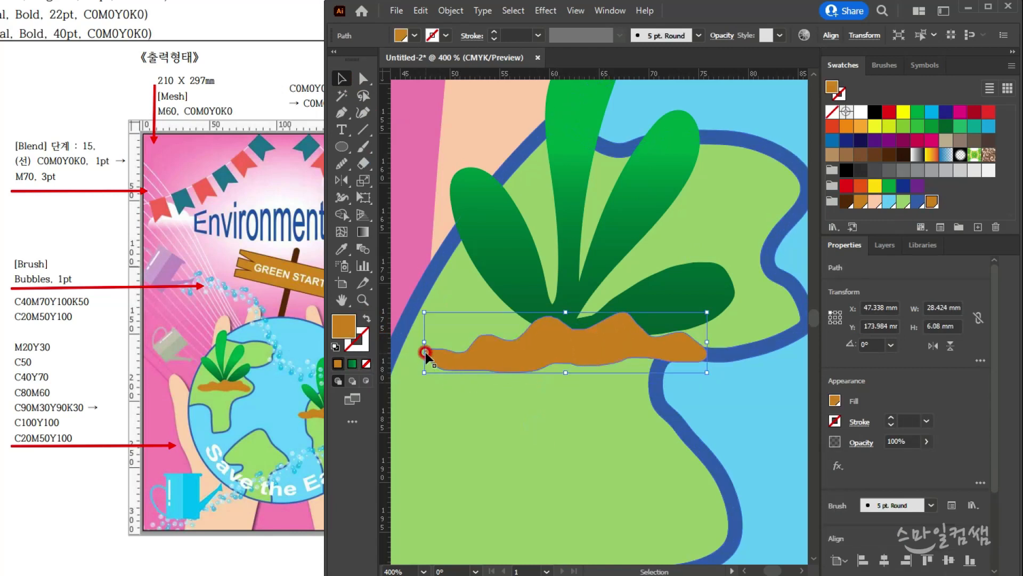
{"action": "left_click_drag", "start_coordinate": [426, 349], "coordinate": [642, 362]}
{"action": "left_click", "coordinate": [343, 167]}
{"action": "left_click_drag", "start_coordinate": [461, 336], "coordinate": [612, 321]}
{"action": "left_click", "coordinate": [342, 78]}
{"action": "left_click", "coordinate": [342, 79]}
{"action": "left_click", "coordinate": [548, 443]}
- Rotate the soil mound about 5° clockwise and shift it to sit centred under the plant's leaves
{"action": "scroll", "coordinate": [548, 444], "scroll_direction": "down", "scroll_amount": 2}
{"action": "left_click", "coordinate": [587, 475]}
{"action": "scroll", "coordinate": [538, 403], "scroll_direction": "up", "scroll_amount": 3}
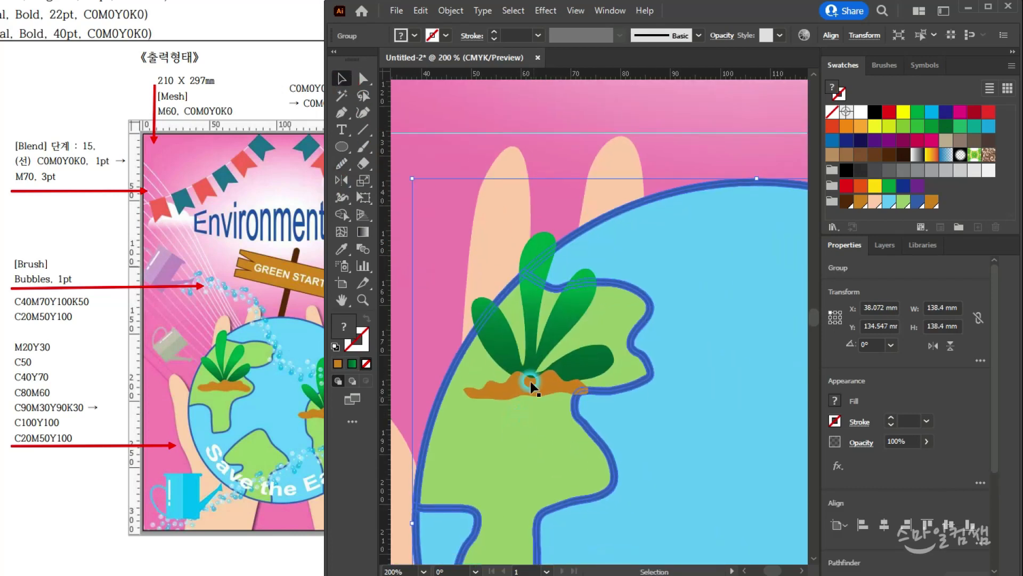
{"action": "left_click", "coordinate": [621, 432]}
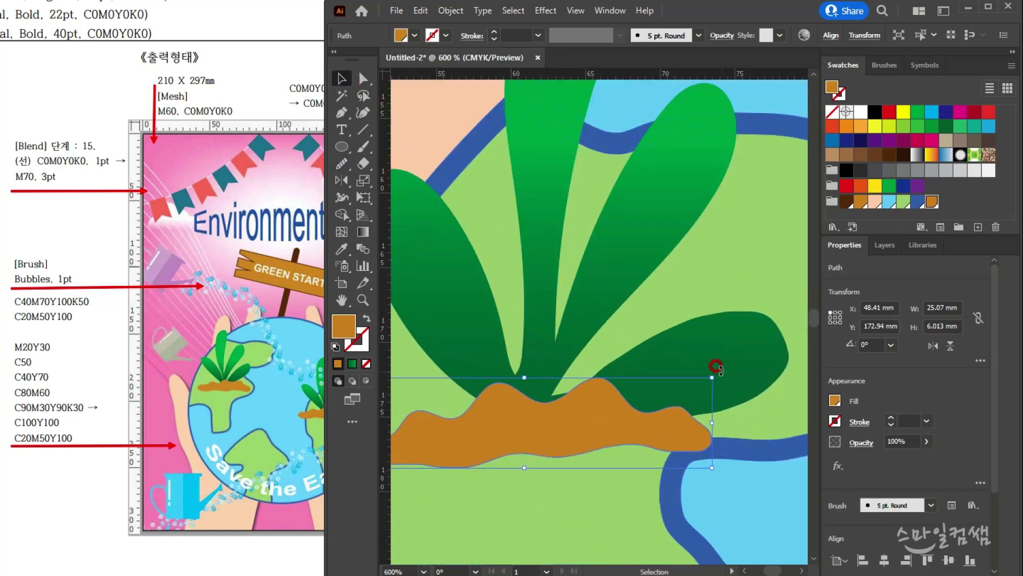
{"action": "left_click_drag", "start_coordinate": [711, 368], "coordinate": [730, 386]}
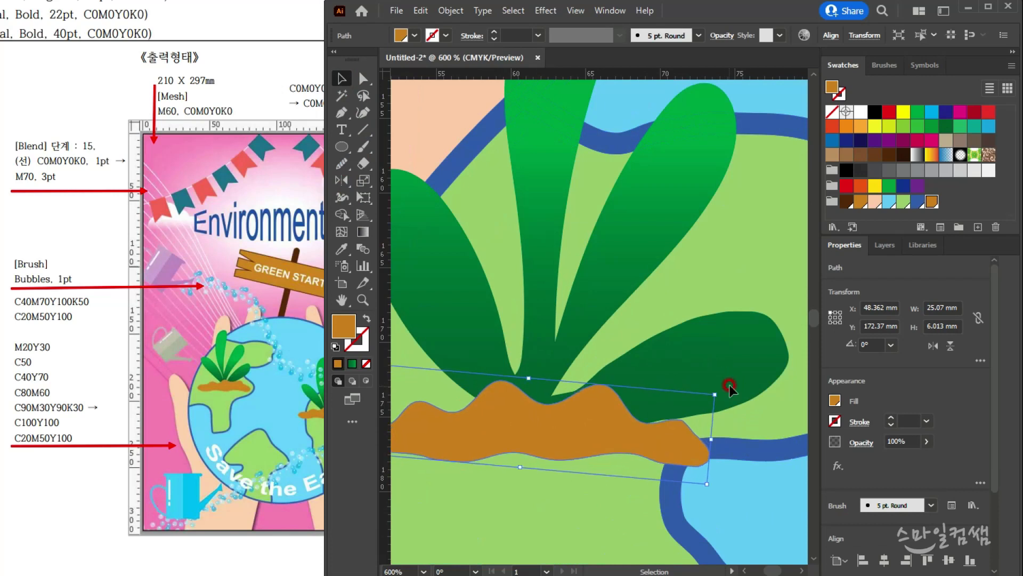
{"action": "left_click_drag", "start_coordinate": [600, 430], "coordinate": [605, 426]}
{"action": "scroll", "coordinate": [629, 431], "scroll_direction": "down", "scroll_amount": 3}
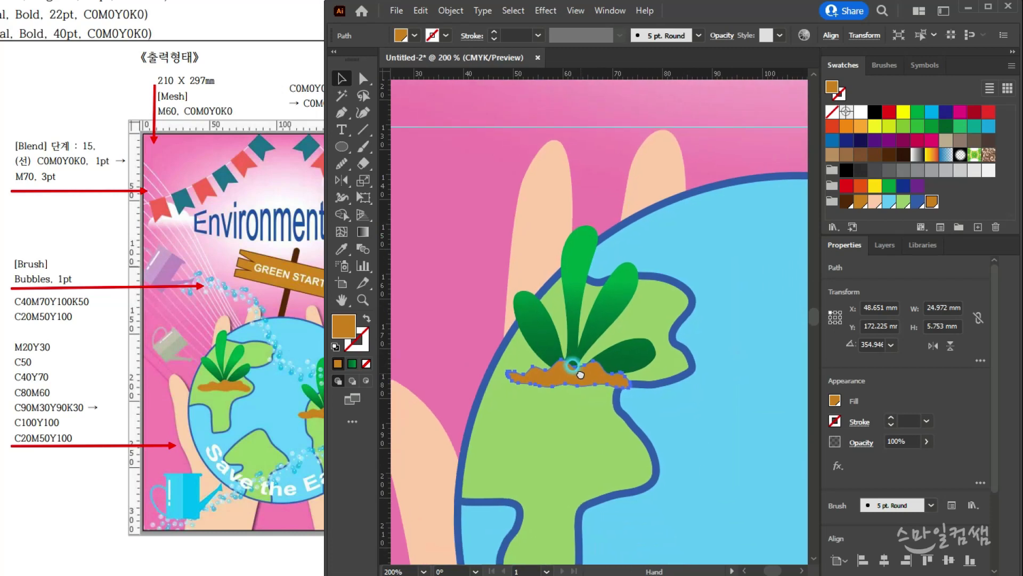
{"action": "left_click_drag", "start_coordinate": [596, 382], "coordinate": [599, 374]}
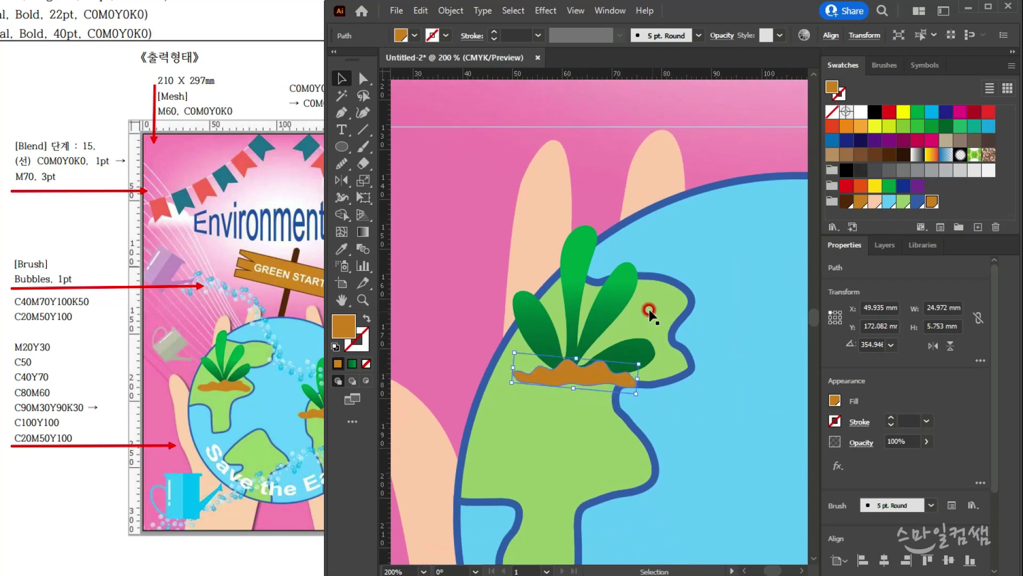
- Group the plant's leaves with the soil mound and bring the whole poster in the reference sheet into view
{"action": "left_click", "coordinate": [609, 302], "text": "shift"}
{"action": "key", "text": "ctrl+g"}
{"action": "scroll", "coordinate": [643, 422], "scroll_direction": "down", "scroll_amount": 1}
{"action": "left_click_drag", "start_coordinate": [262, 412], "coordinate": [167, 408]}
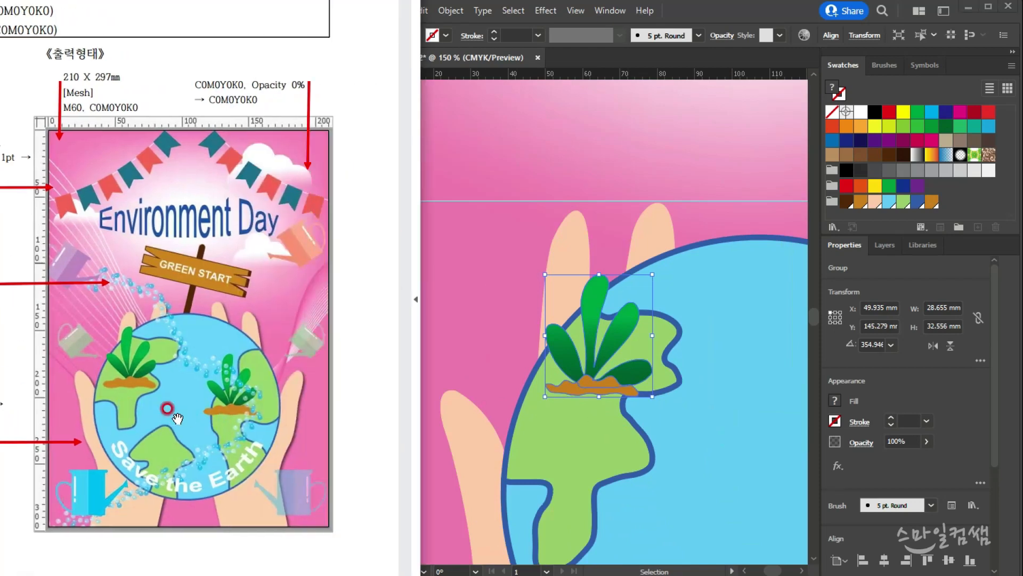
{"action": "scroll", "coordinate": [675, 399], "scroll_direction": "down", "scroll_amount": 2}
- Enlarge the grouped plant to about 38.9 x 44.7 mm and reposition it over the globe's upper-left continent
{"action": "left_click", "coordinate": [552, 400]}
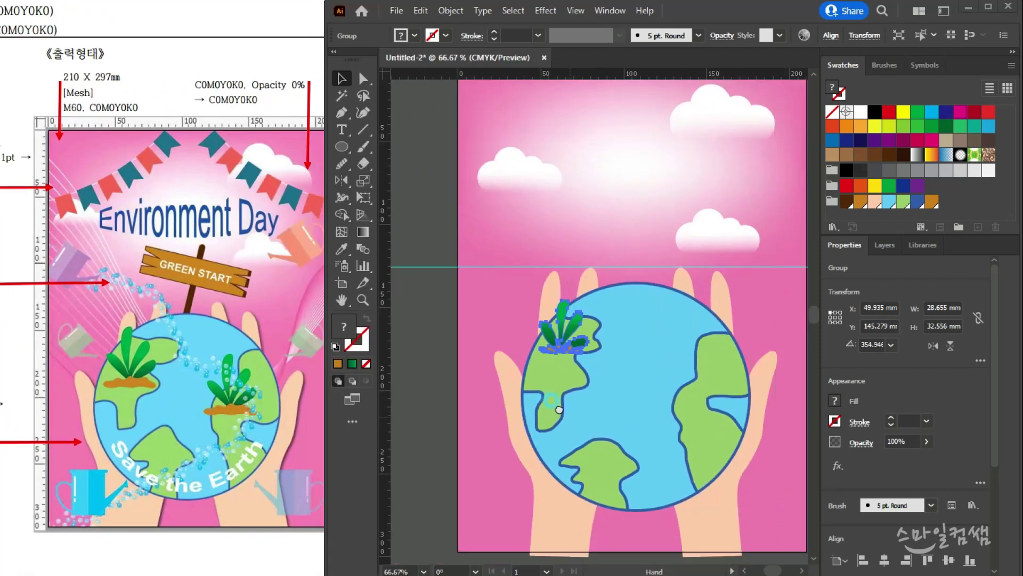
{"action": "key", "text": "ctrl+plus"}
{"action": "left_click_drag", "start_coordinate": [535, 270], "coordinate": [535, 255]}
{"action": "left_click", "coordinate": [498, 303]}
{"action": "mouse_move", "coordinate": [497, 302]}
{"action": "left_mouse_down"}
{"action": "mouse_move", "coordinate": [473, 295]}
{"action": "mouse_move", "coordinate": [481, 303]}
{"action": "left_mouse_up"}
{"action": "left_click", "coordinate": [551, 303]}
{"action": "left_click_drag", "start_coordinate": [552, 304], "coordinate": [574, 267]}
{"action": "left_click_drag", "start_coordinate": [567, 315], "coordinate": [515, 315]}
{"action": "key", "text": "ctrl+minus"}
- Duplicate the plant onto the globe's right continent and stretch the copy to about 46.4 mm high
{"action": "left_click_drag", "start_coordinate": [501, 277], "coordinate": [638, 332]}
{"action": "scroll", "coordinate": [638, 331], "scroll_direction": "up", "scroll_amount": 3}
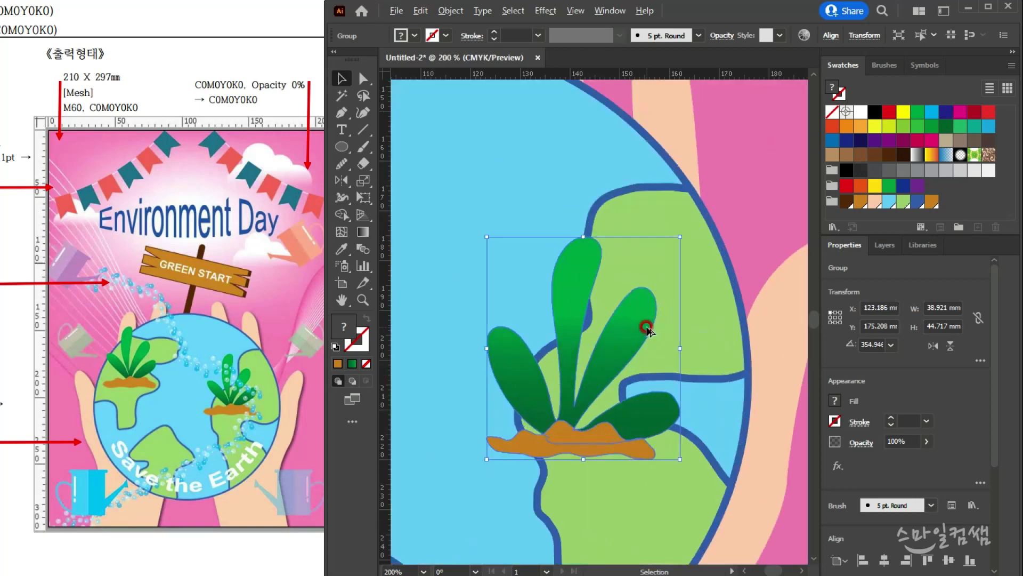
{"action": "left_click_drag", "start_coordinate": [583, 236], "coordinate": [584, 228]}
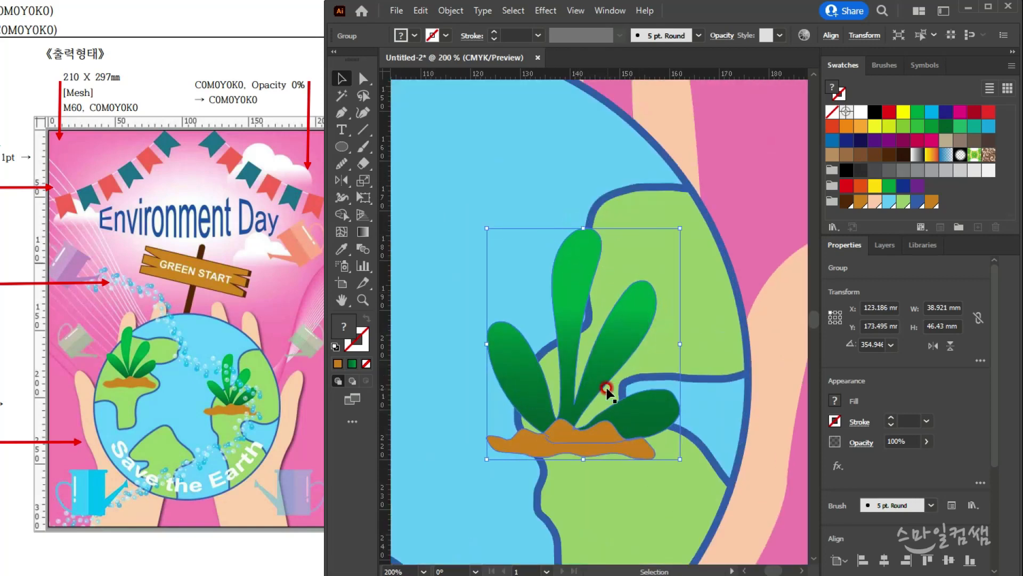
{"action": "scroll", "coordinate": [608, 388], "scroll_direction": "down", "scroll_amount": 2}
{"action": "scroll", "coordinate": [603, 357], "scroll_direction": "down", "scroll_amount": 2}
{"action": "left_click_drag", "start_coordinate": [636, 376], "coordinate": [646, 367]}
{"action": "left_click", "coordinate": [718, 448]}
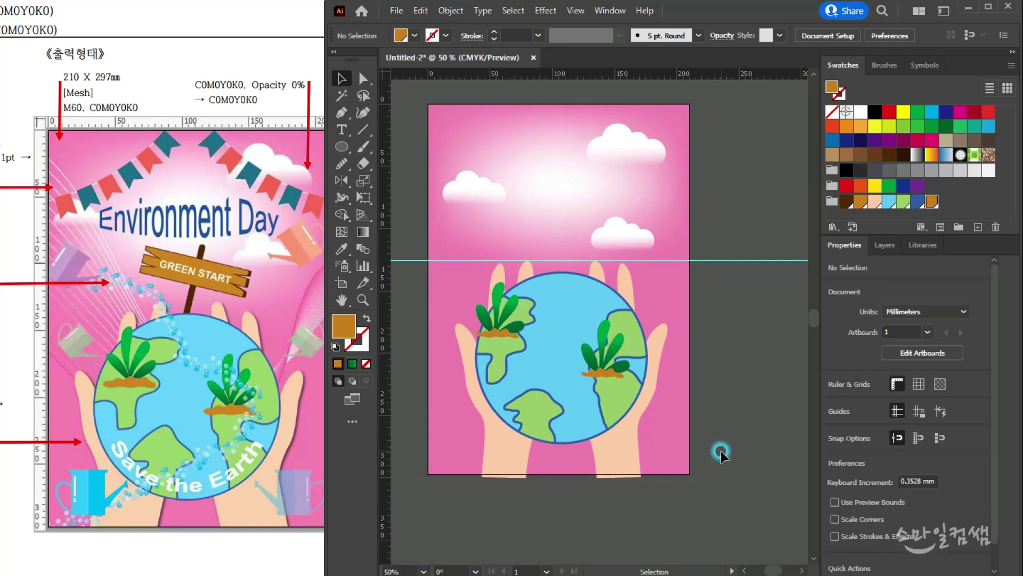
- Draw a wide, light brown rectangle without stroke above the globe, between the clouds, as the signboard
{"action": "scroll", "coordinate": [522, 382], "scroll_direction": "up", "scroll_amount": 1}
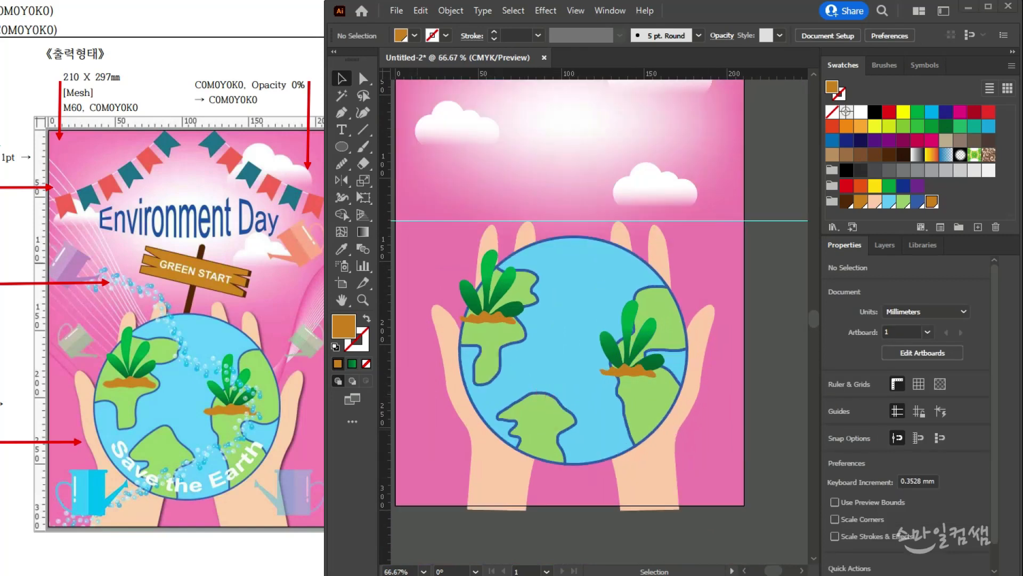
{"action": "left_click_drag", "start_coordinate": [143, 287], "coordinate": [241, 291]}
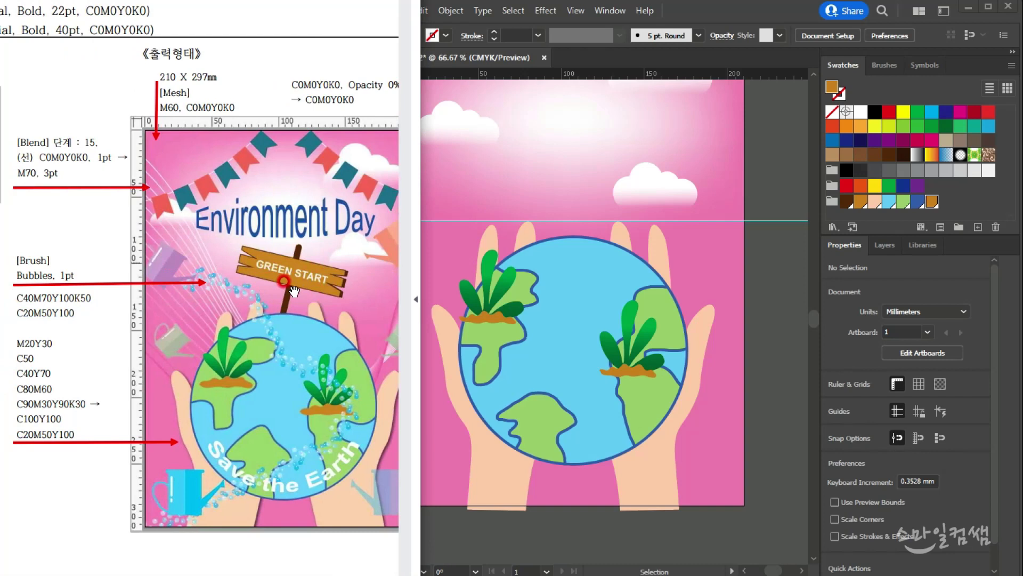
{"action": "left_click", "coordinate": [557, 181]}
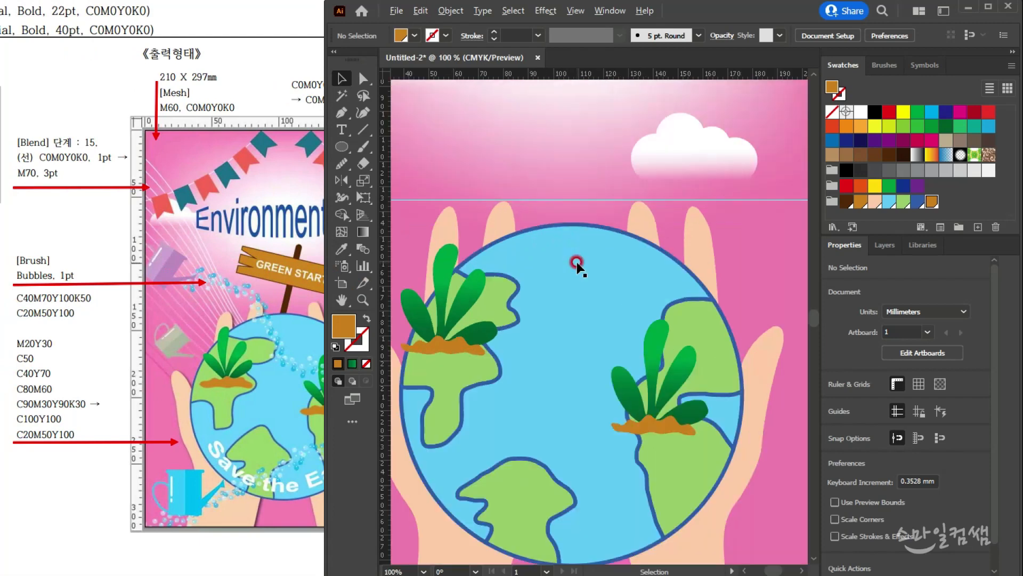
{"action": "key", "text": "ctrl+1"}
{"action": "left_click_drag", "start_coordinate": [342, 146], "coordinate": [403, 156]}
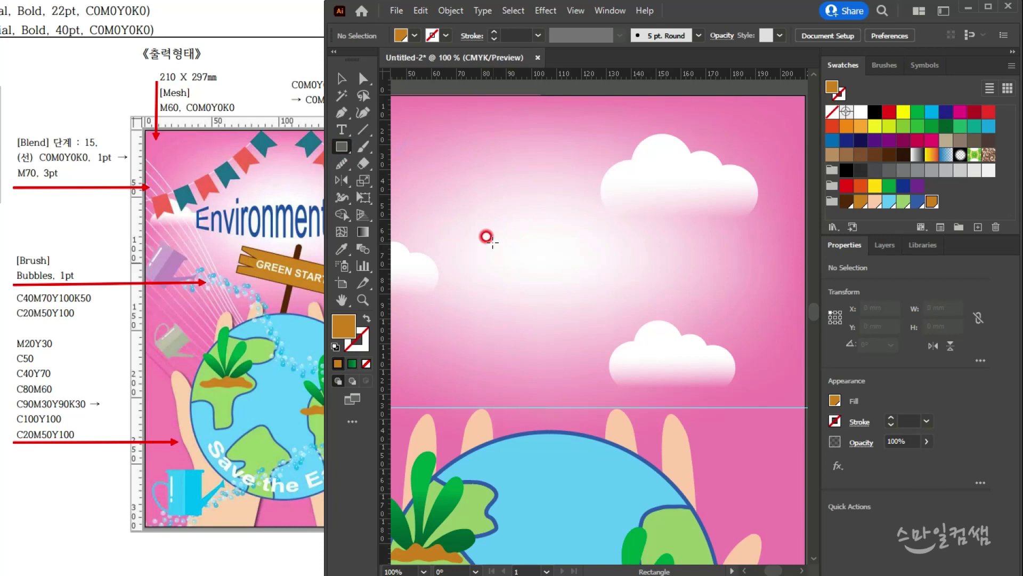
{"action": "left_click_drag", "start_coordinate": [486, 233], "coordinate": [652, 275]}
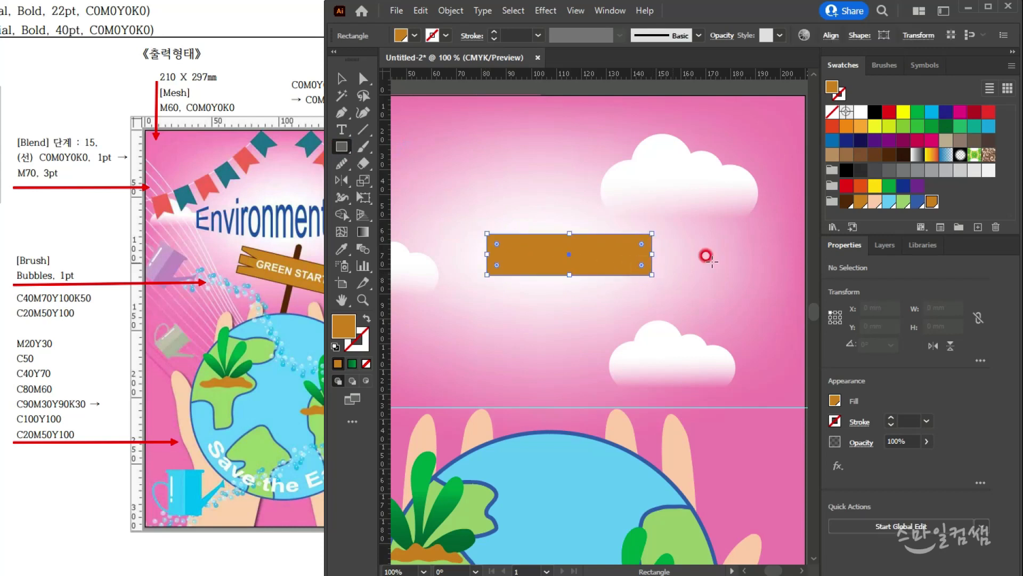
- Give the light brown signboard a 2 pt dark brown stroke using the C=40 M=70 Y=100 K=50 swatch
{"action": "left_click", "coordinate": [852, 197]}
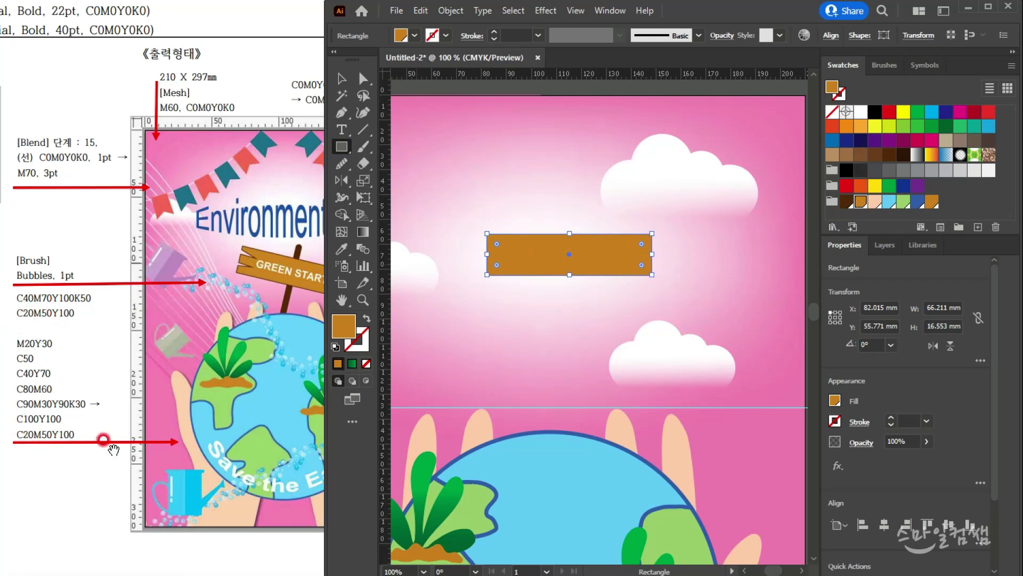
{"action": "key", "text": "v"}
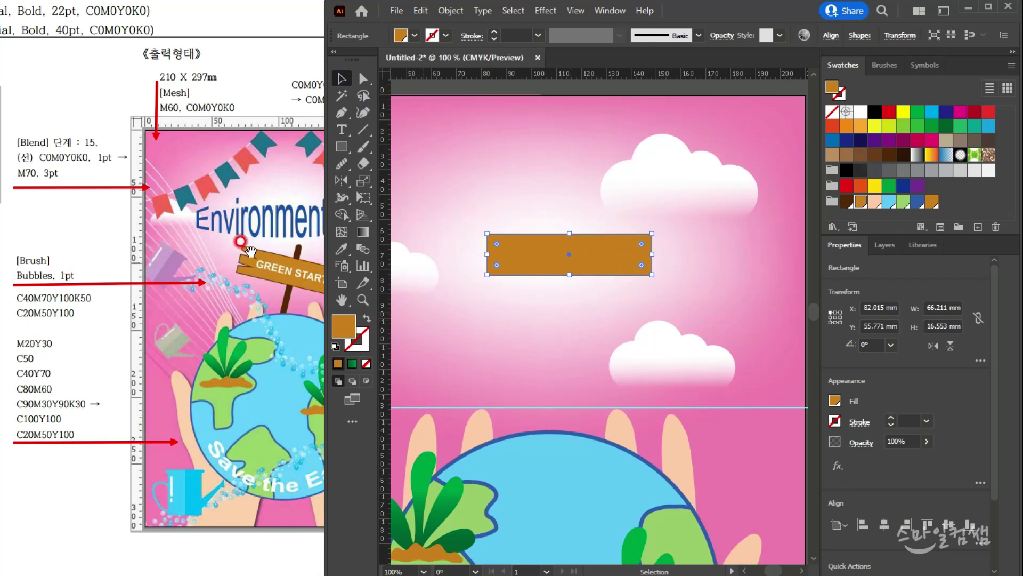
{"action": "left_click", "coordinate": [256, 275]}
{"action": "mouse_move", "coordinate": [256, 275]}
{"action": "left_mouse_down"}
{"action": "mouse_move", "coordinate": [247, 274]}
{"action": "mouse_move", "coordinate": [271, 290]}
{"action": "left_mouse_up"}
{"action": "left_click", "coordinate": [437, 302]}
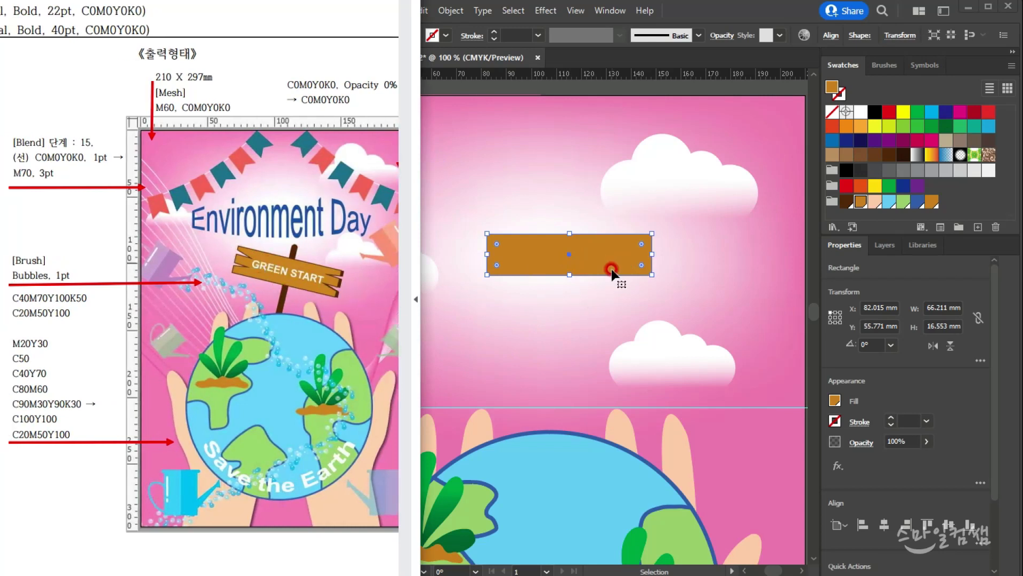
{"action": "left_click", "coordinate": [548, 45]}
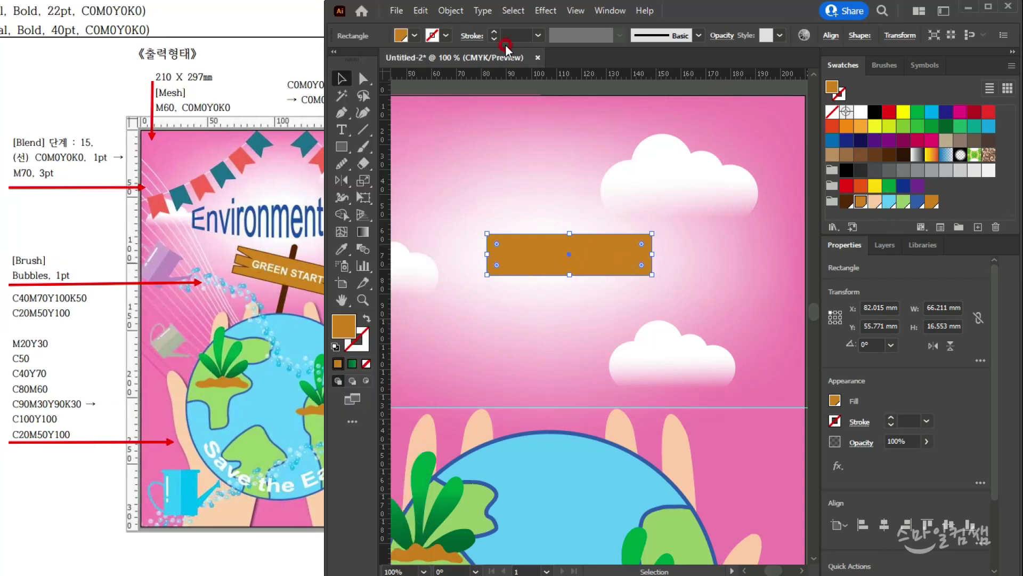
{"action": "left_click", "coordinate": [841, 95]}
{"action": "left_click", "coordinate": [846, 201]}
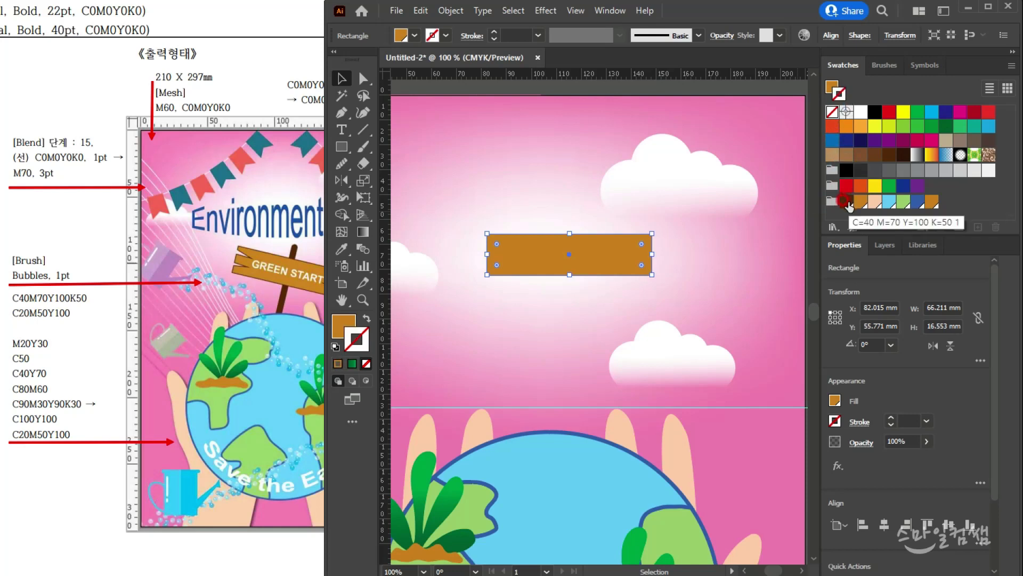
{"action": "left_click", "coordinate": [847, 202]}
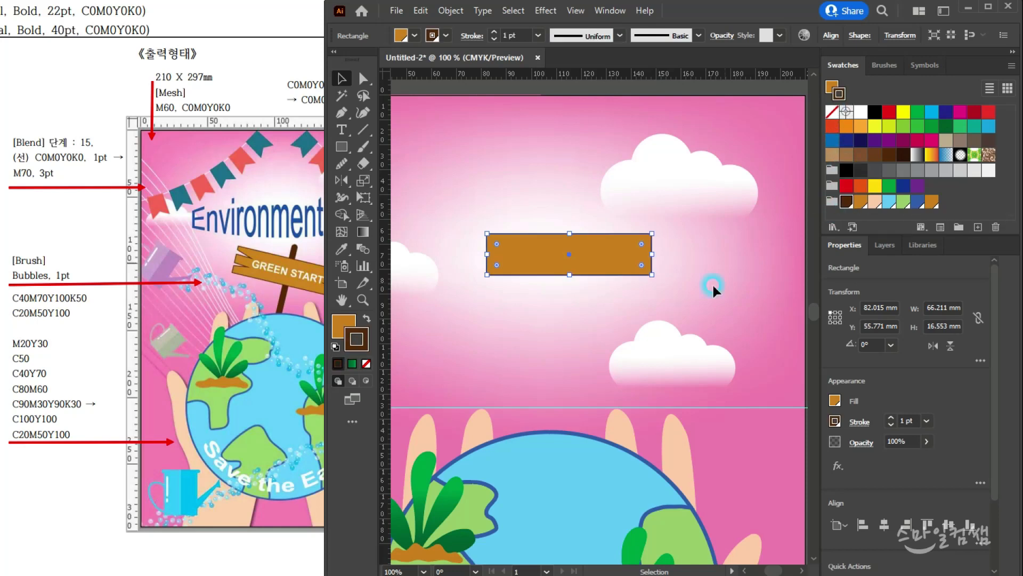
{"action": "left_click", "coordinate": [493, 33]}
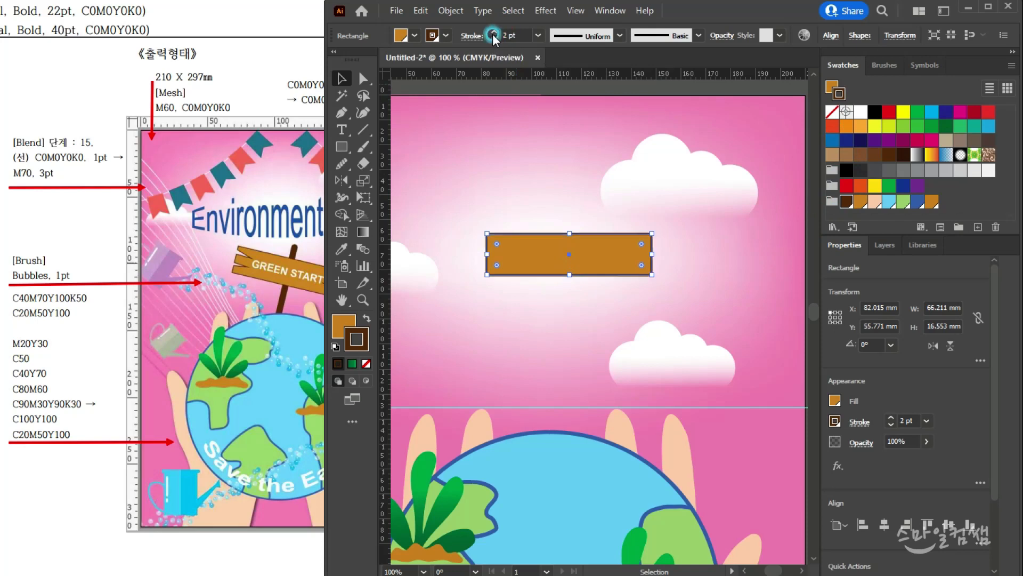
{"action": "left_click", "coordinate": [626, 381]}
- Try a 1 pt stroke on the signboard for comparison and restore it to 2 pt
{"action": "scroll", "coordinate": [702, 405], "scroll_direction": "down", "scroll_amount": 2}
{"action": "scroll", "coordinate": [663, 369], "scroll_direction": "up", "scroll_amount": 2}
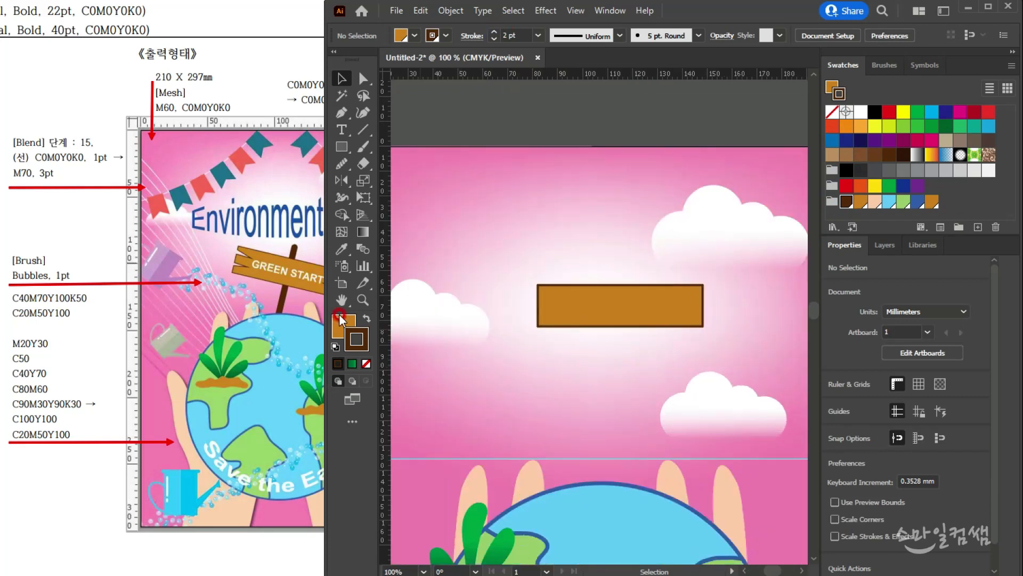
{"action": "scroll", "coordinate": [682, 314], "scroll_direction": "up", "scroll_amount": 2}
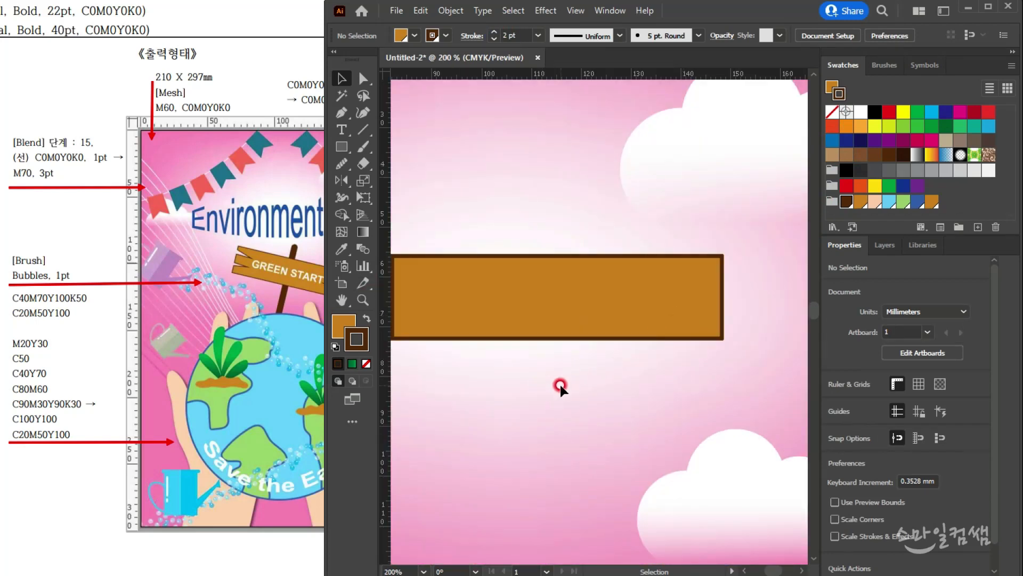
{"action": "left_click", "coordinate": [541, 293]}
{"action": "left_click", "coordinate": [494, 39]}
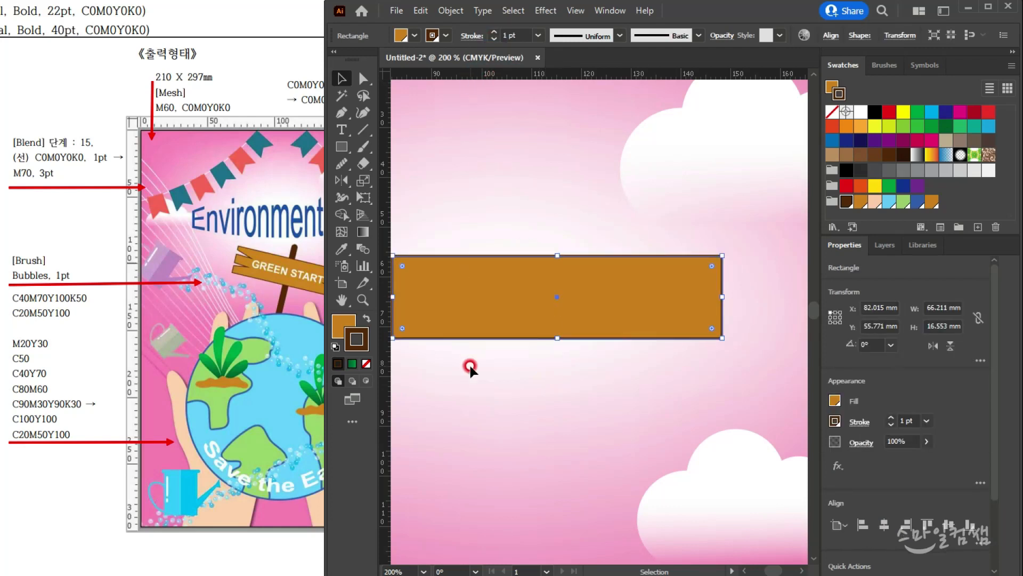
{"action": "left_click", "coordinate": [471, 366]}
{"action": "left_click", "coordinate": [543, 308]}
{"action": "left_click", "coordinate": [495, 33]}
- Draw a closed triangular wedge about 17 mm long with the Pen tool, pointing inward from the signboard's left edge
{"action": "scroll", "coordinate": [552, 372], "scroll_direction": "down", "scroll_amount": 2}
{"action": "left_click_drag", "start_coordinate": [500, 380], "coordinate": [507, 325]}
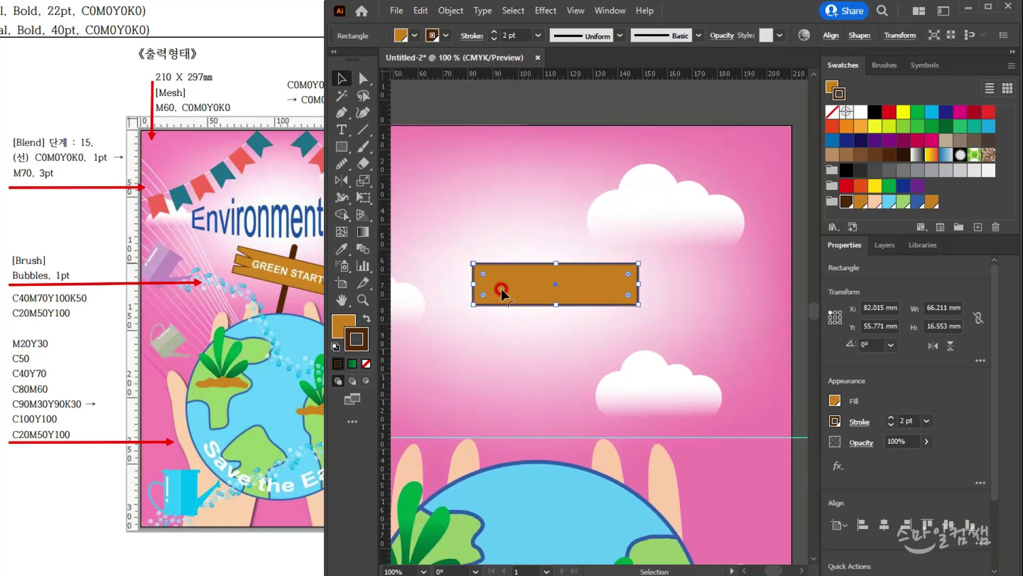
{"action": "scroll", "coordinate": [510, 291], "scroll_direction": "up", "scroll_amount": 2}
{"action": "left_click", "coordinate": [343, 114]}
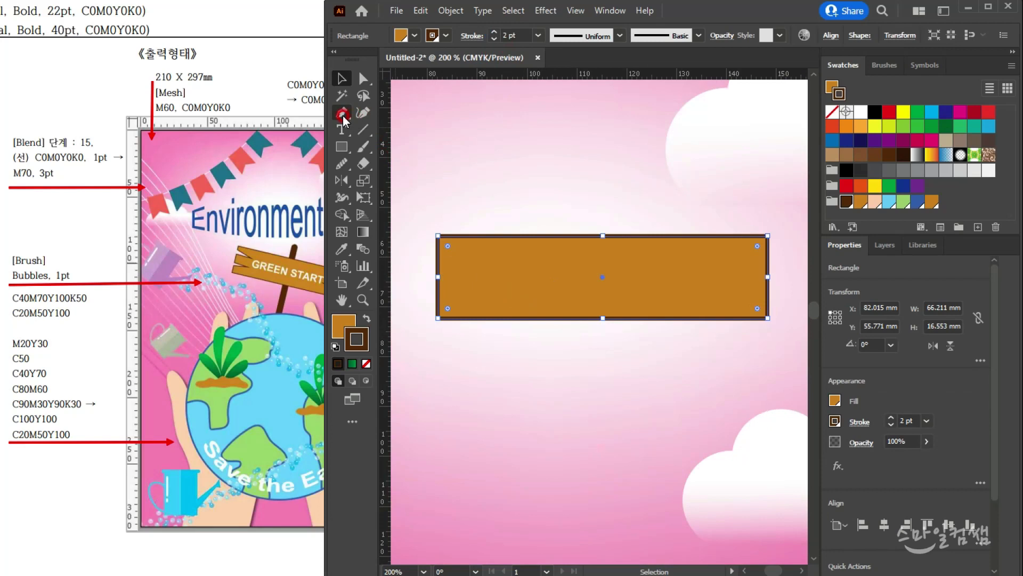
{"action": "left_click_drag", "start_coordinate": [595, 292], "coordinate": [613, 258]}
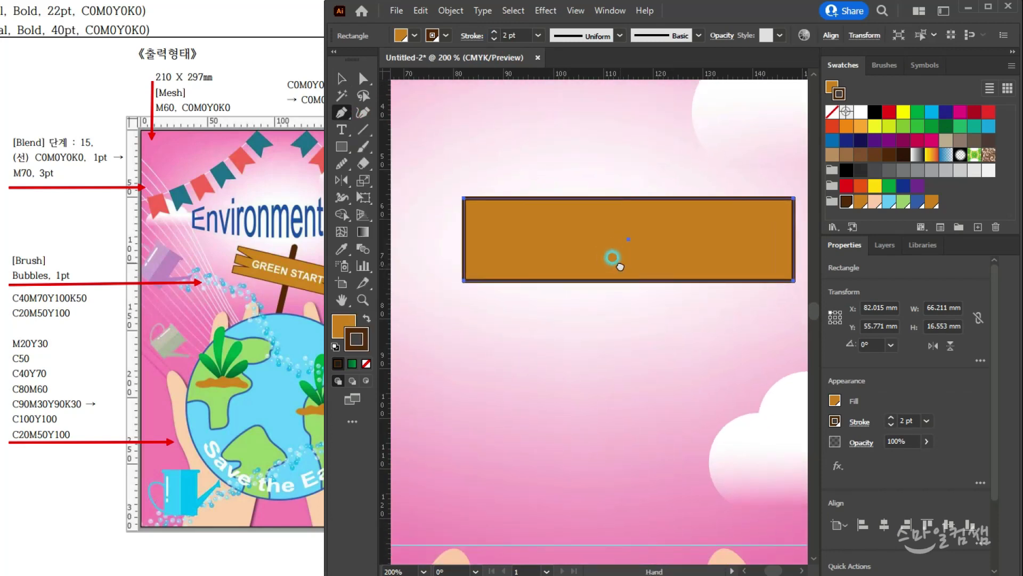
{"action": "left_click", "coordinate": [440, 208]}
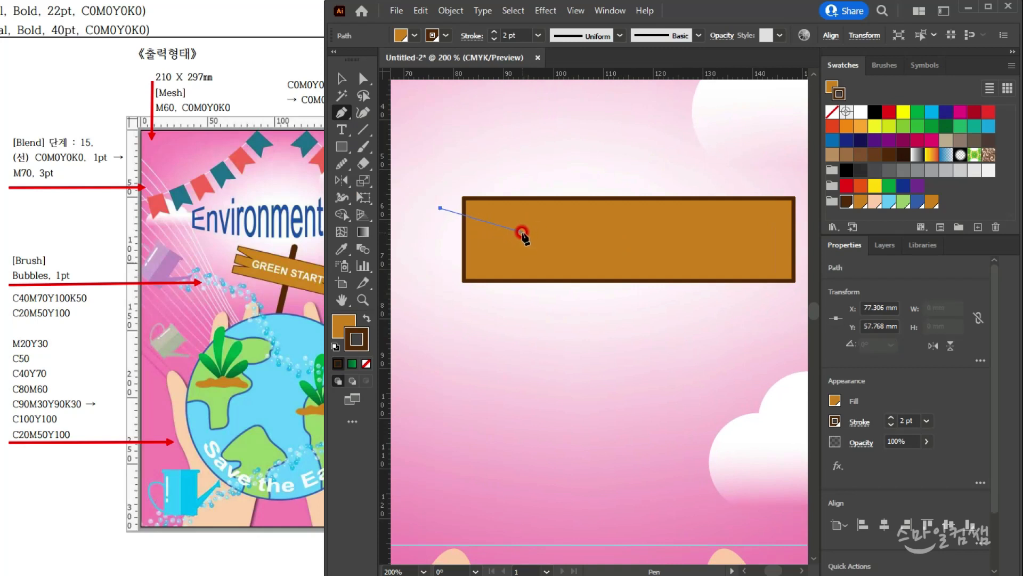
{"action": "left_click_drag", "start_coordinate": [525, 232], "coordinate": [451, 233]}
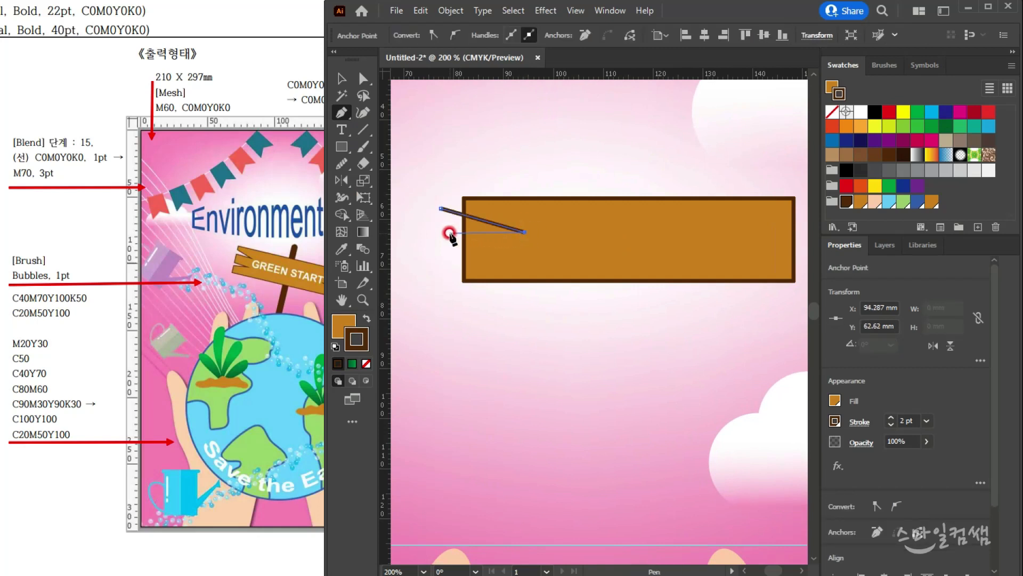
{"action": "left_click", "coordinate": [447, 235]}
{"action": "left_click", "coordinate": [441, 209]}
- Duplicate the wedge just below the first and rotate the copy about 20° so its tip points up into the signboard
{"action": "left_click", "coordinate": [348, 76]}
{"action": "left_click_drag", "start_coordinate": [459, 228], "coordinate": [454, 265], "text": "alt"}
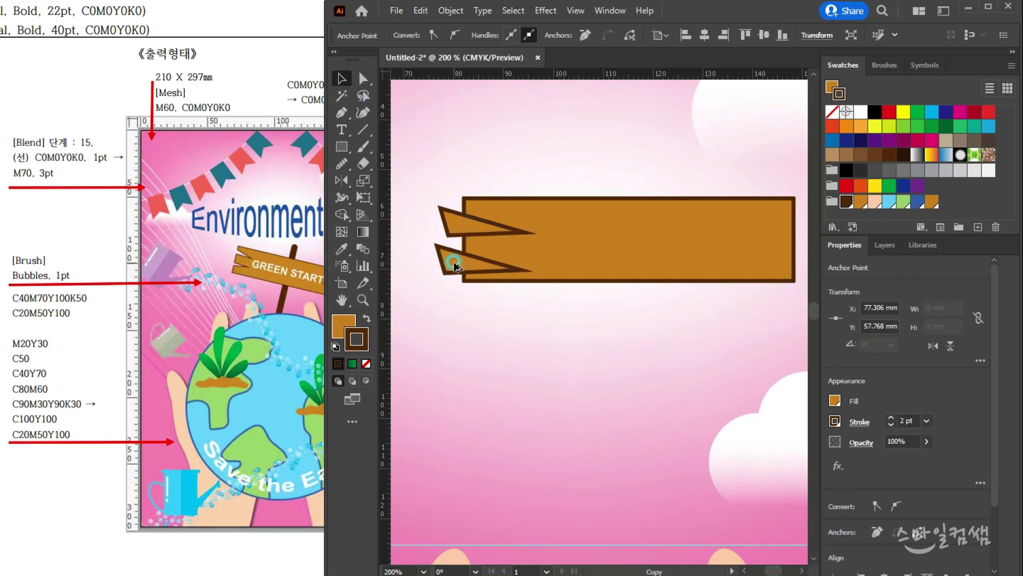
{"action": "left_click_drag", "start_coordinate": [525, 241], "coordinate": [519, 232]}
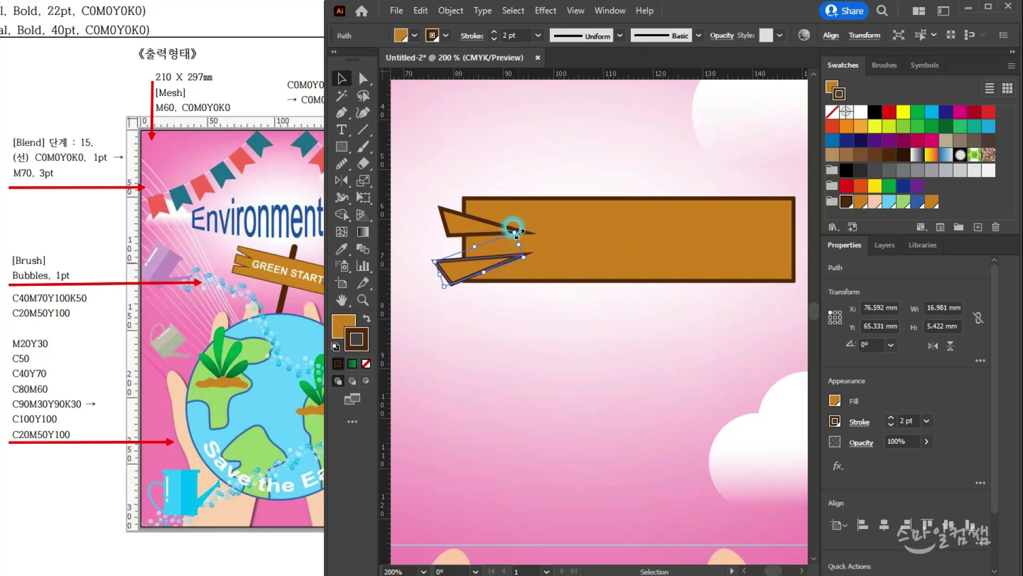
{"action": "left_click_drag", "start_coordinate": [464, 268], "coordinate": [453, 259]}
{"action": "scroll", "coordinate": [548, 291], "scroll_direction": "down", "scroll_amount": 1}
{"action": "left_click_drag", "start_coordinate": [527, 285], "coordinate": [516, 266]}
- Place mirrored copies of the two left wedges on the signboard's right end, following the reference sheet
{"action": "left_click_drag", "start_coordinate": [444, 208], "coordinate": [456, 257]}
{"action": "left_click_drag", "start_coordinate": [229, 271], "coordinate": [149, 253]}
{"action": "left_click", "coordinate": [701, 13]}
{"action": "left_click_drag", "start_coordinate": [473, 230], "coordinate": [735, 219]}
- Try to cut the four wedges out of the signboard with Minus Front, and undo the cut
{"action": "left_click_drag", "start_coordinate": [439, 177], "coordinate": [487, 195]}
{"action": "left_click_drag", "start_coordinate": [753, 304], "coordinate": [754, 306]}
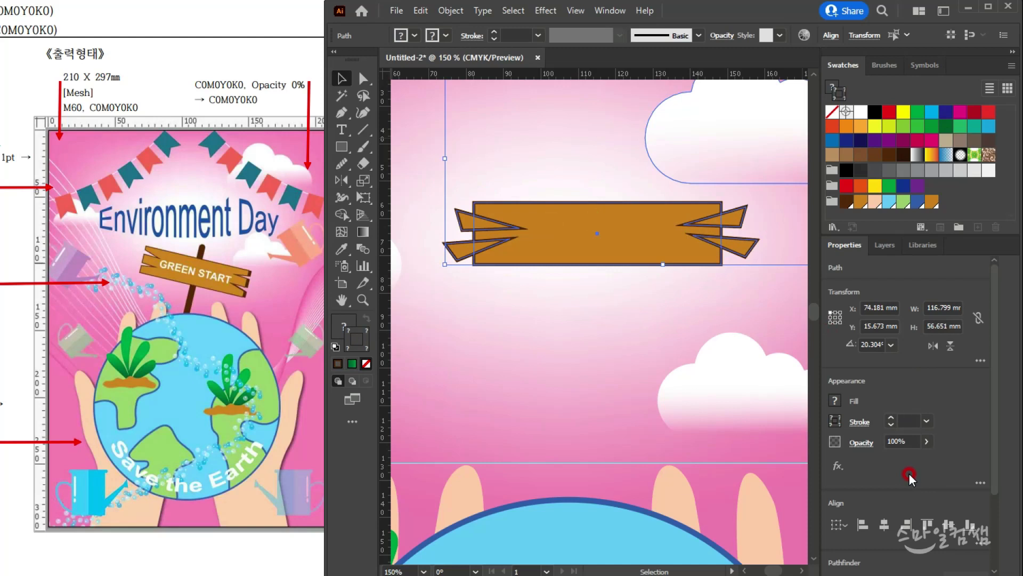
{"action": "left_click", "coordinate": [509, 297]}
{"action": "left_click_drag", "start_coordinate": [718, 274], "coordinate": [719, 277]}
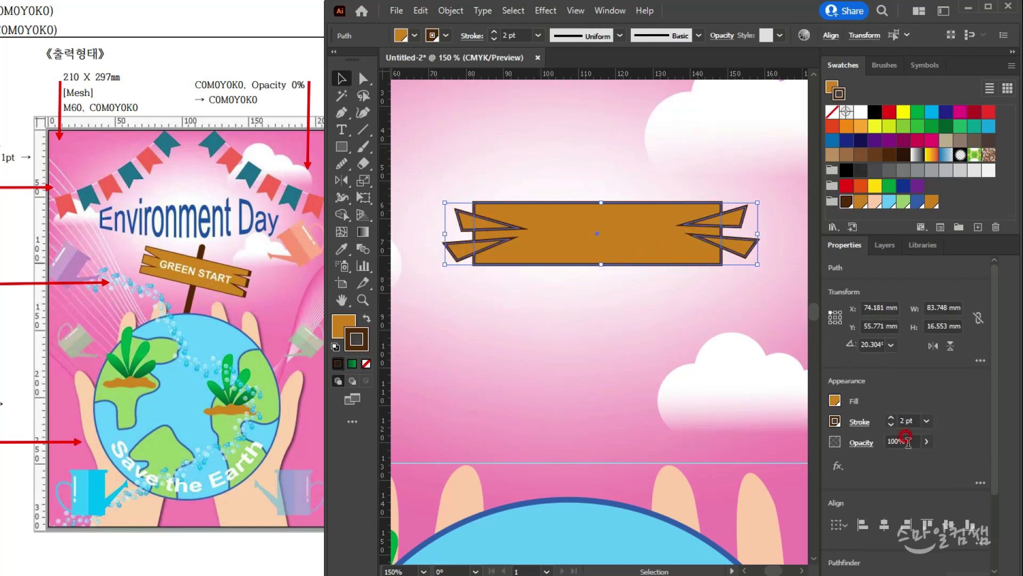
{"action": "scroll", "coordinate": [909, 469], "scroll_direction": "down", "scroll_amount": 2}
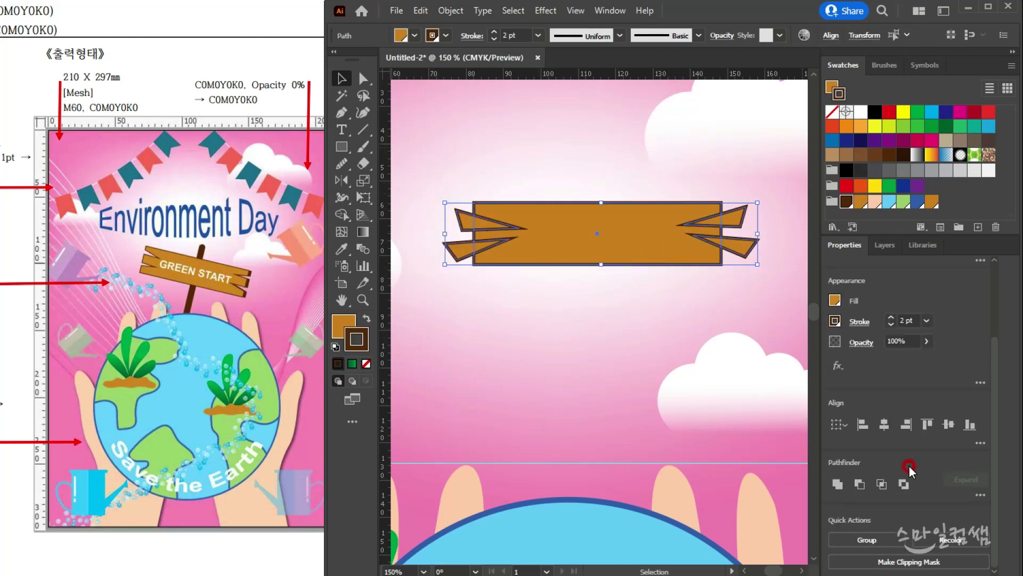
{"action": "left_click", "coordinate": [981, 495]}
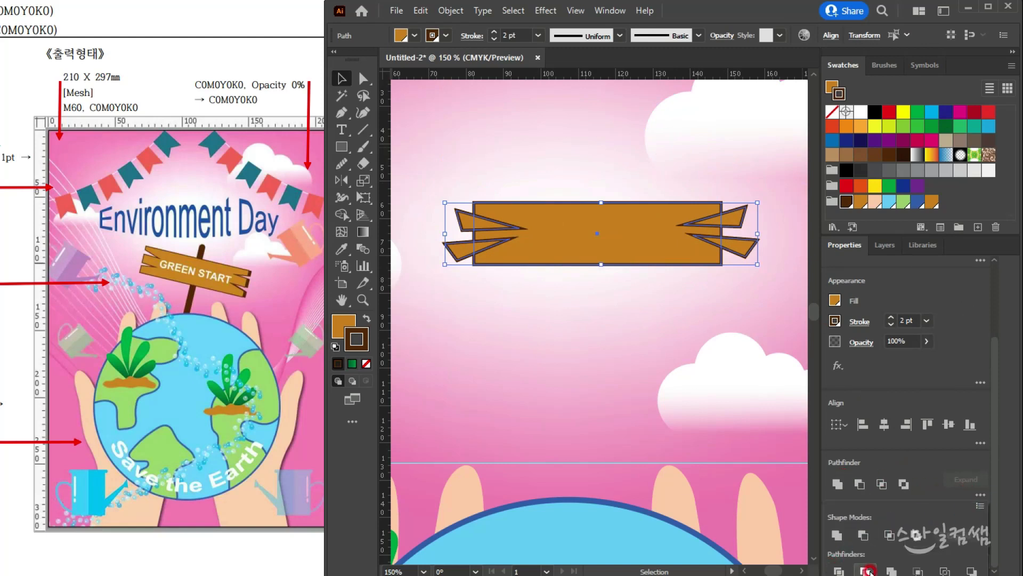
{"action": "left_click", "coordinate": [864, 535]}
{"action": "left_click", "coordinate": [525, 339]}
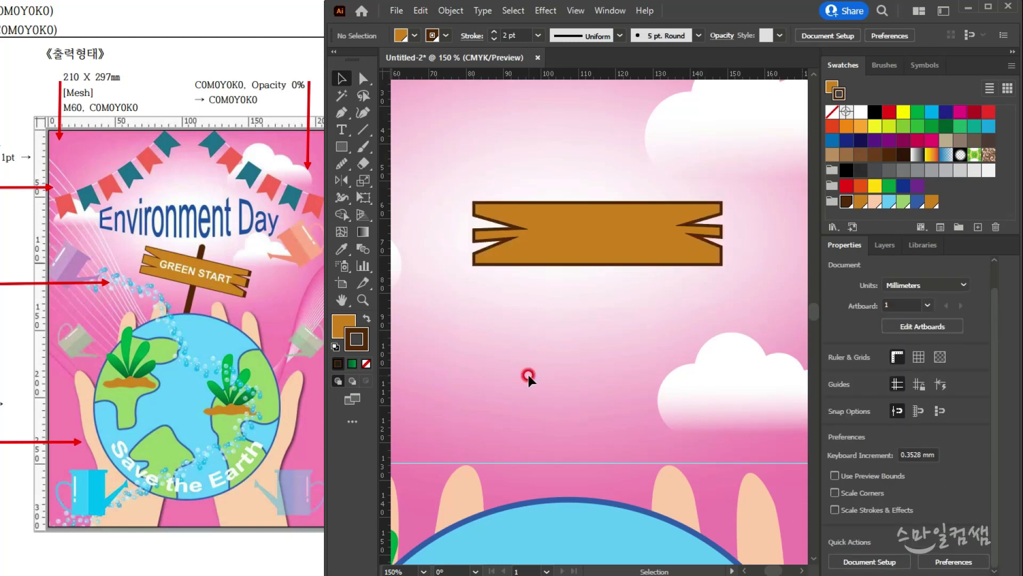
{"action": "key", "text": "ctrl+z"}
- Move the two left wedges slightly outward so they cut less deeply into the signboard
{"action": "left_click", "coordinate": [473, 223]}
{"action": "left_click", "coordinate": [457, 249], "text": "shift"}
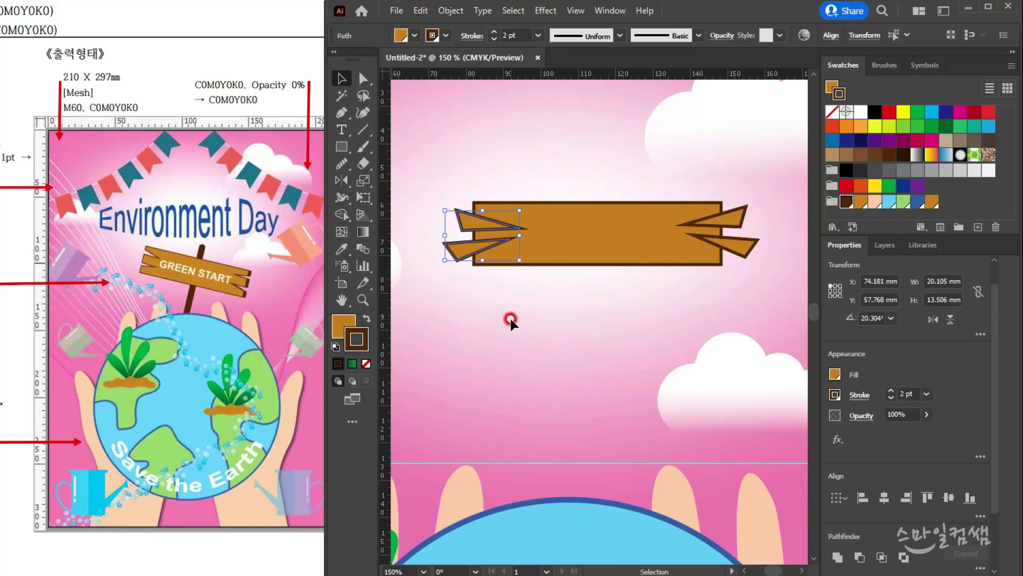
{"action": "left_click", "coordinate": [482, 271]}
{"action": "left_click", "coordinate": [468, 220]}
{"action": "left_click", "coordinate": [461, 249], "text": "shift"}
{"action": "left_click_drag", "start_coordinate": [473, 260], "coordinate": [443, 249]}
{"action": "scroll", "coordinate": [478, 247], "scroll_direction": "up", "scroll_amount": 2}
{"action": "left_click", "coordinate": [458, 270]}
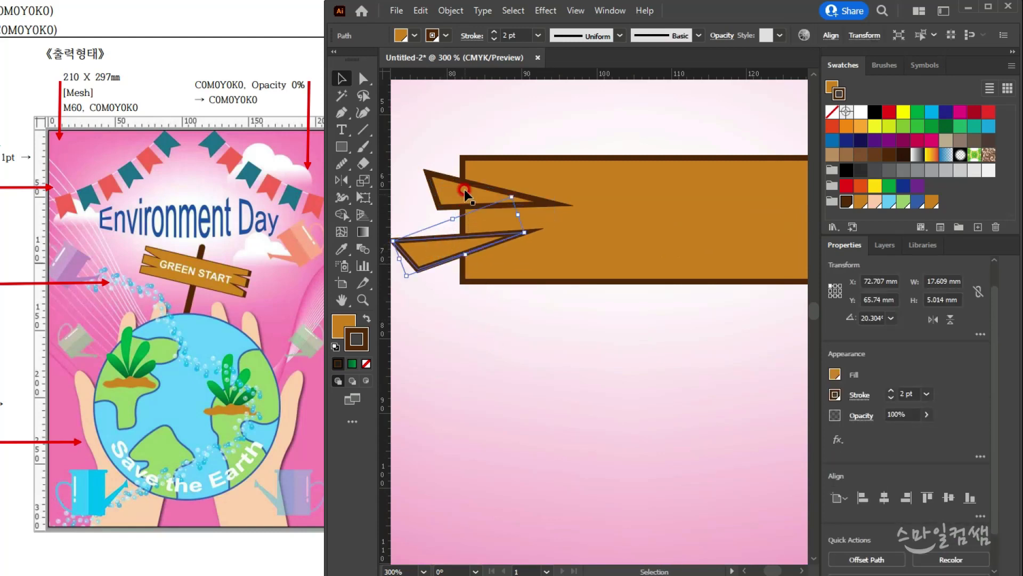
{"action": "left_click_drag", "start_coordinate": [463, 195], "coordinate": [452, 191]}
- Delete the two right wedges and replace them with mirrored copies of the repositioned left wedges
{"action": "scroll", "coordinate": [533, 348], "scroll_direction": "down", "scroll_amount": 3}
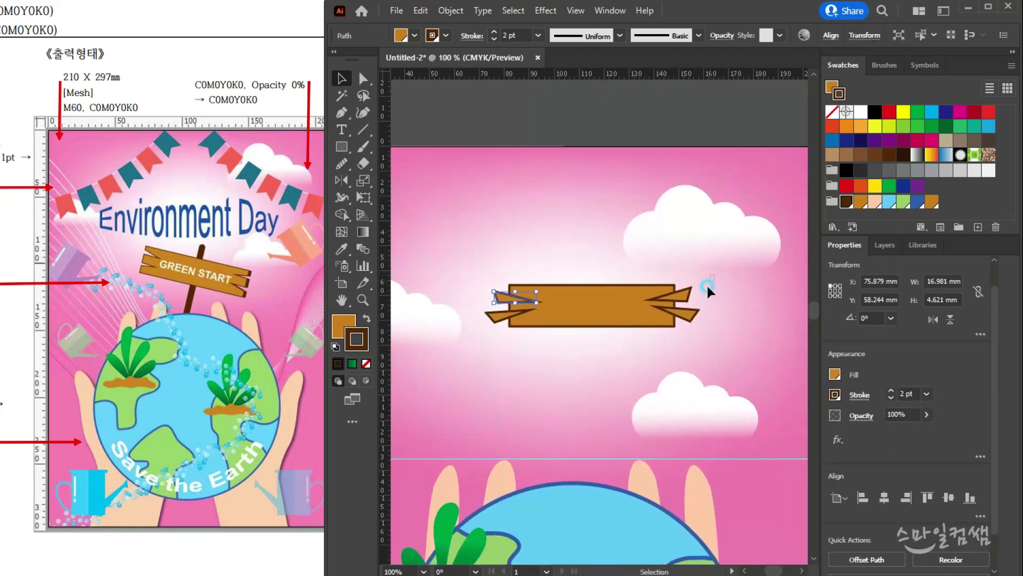
{"action": "left_click", "coordinate": [684, 325]}
{"action": "key", "text": "Delete"}
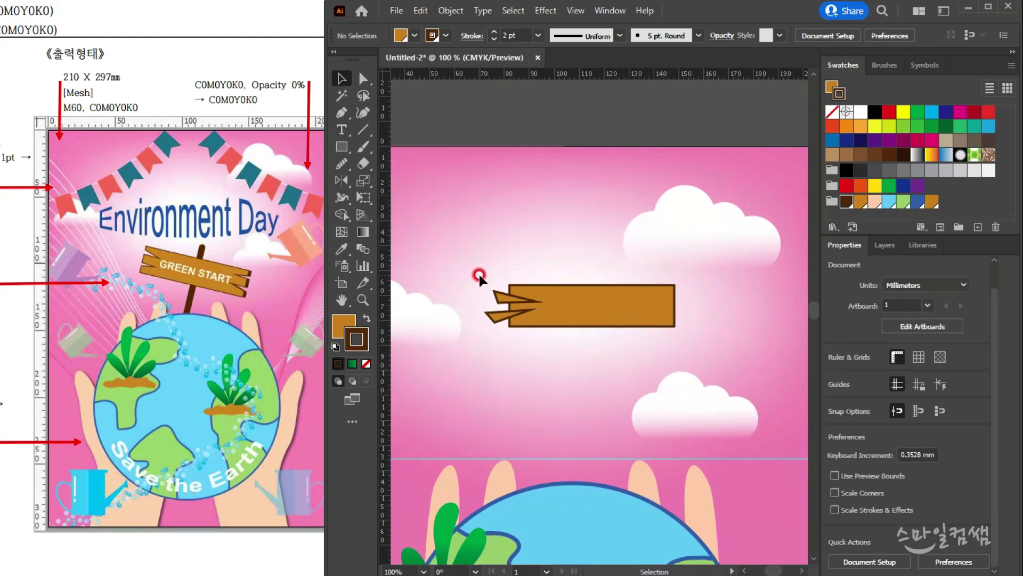
{"action": "left_click_drag", "start_coordinate": [492, 322], "coordinate": [684, 297]}
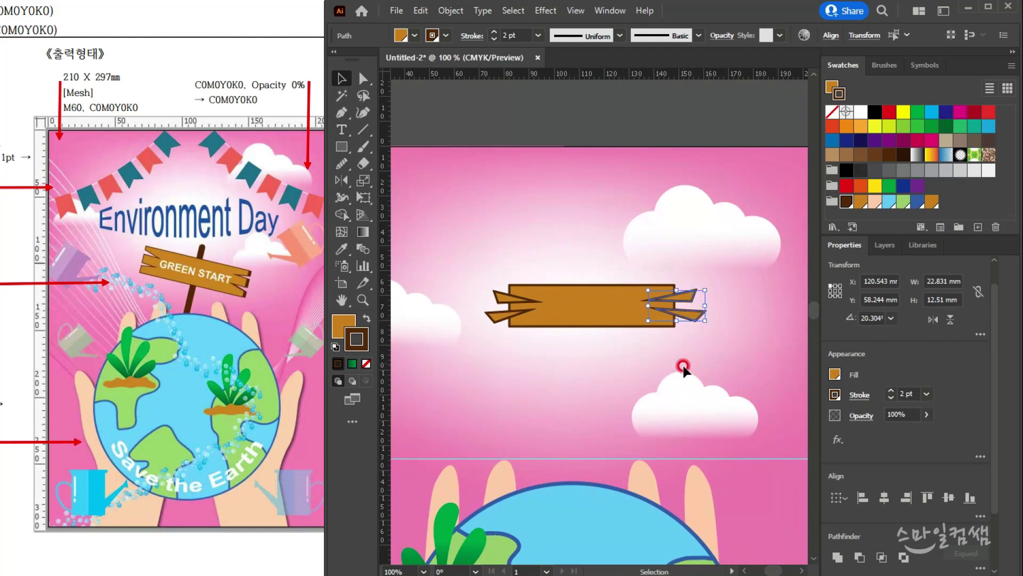
- Try Minus Front on a selection of the signboard and wedges that also includes two clouds, and undo it
{"action": "left_click", "coordinate": [635, 357]}
{"action": "left_click_drag", "start_coordinate": [631, 331], "coordinate": [631, 331]}
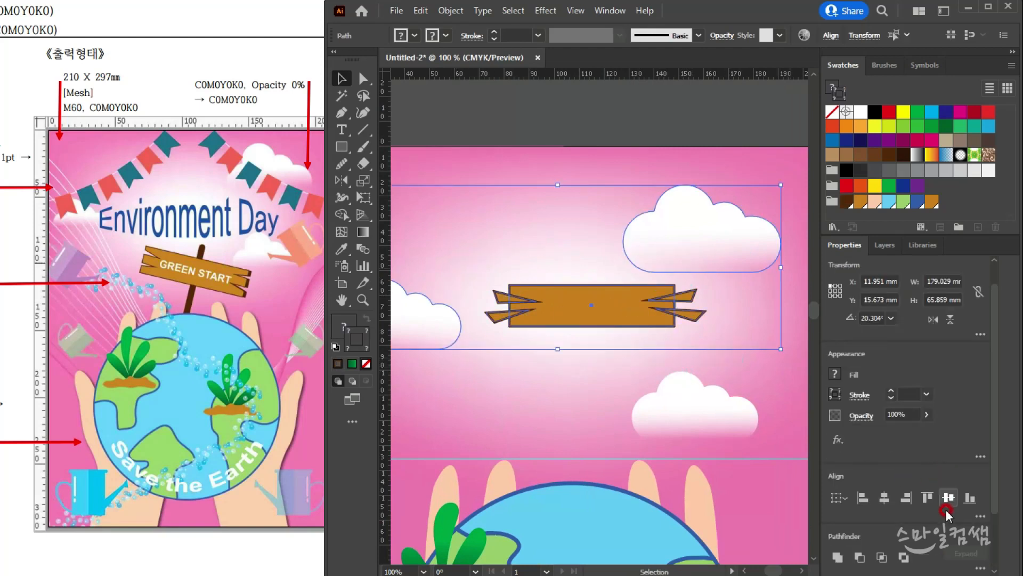
{"action": "left_click", "coordinate": [860, 484]}
{"action": "left_click", "coordinate": [562, 360]}
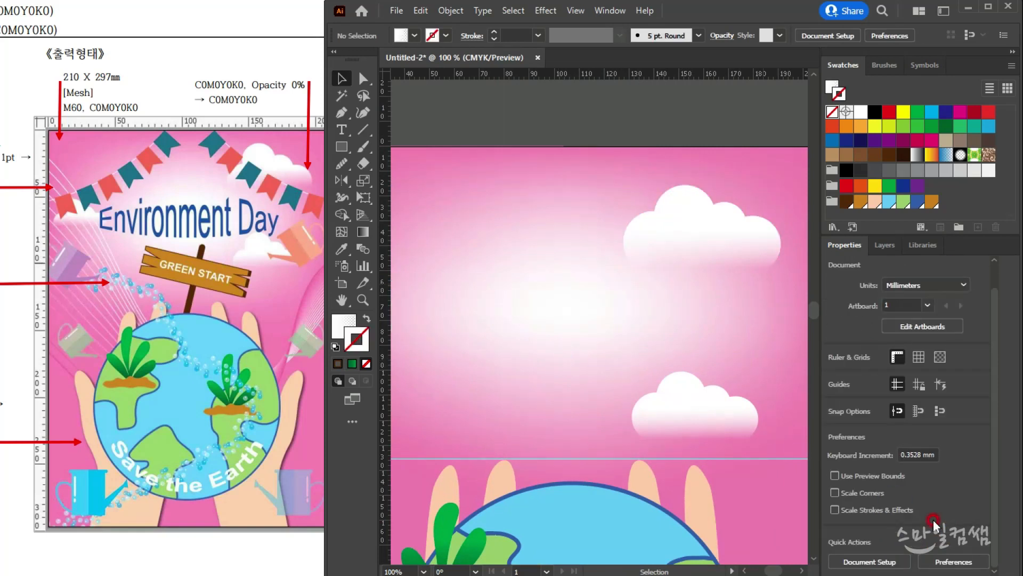
{"action": "key", "text": "ctrl+z"}
- Select only the signboard and its four wedges and subtract the wedges with Minus Front to form split ends
{"action": "left_click", "coordinate": [610, 340]}
{"action": "left_click_drag", "start_coordinate": [535, 305], "coordinate": [597, 262]}
{"action": "scroll", "coordinate": [613, 312], "scroll_direction": "up", "scroll_amount": 2}
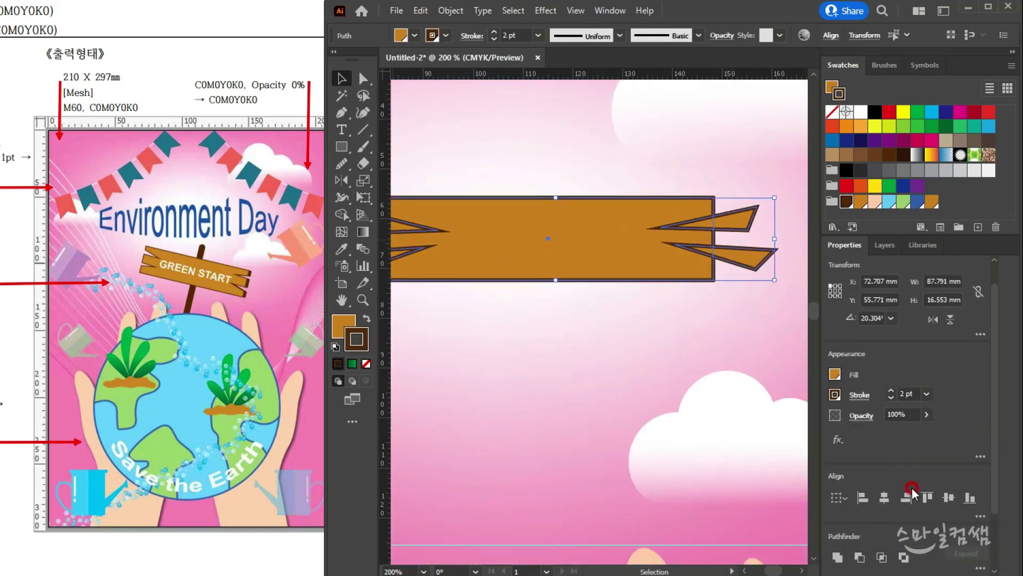
{"action": "scroll", "coordinate": [907, 488], "scroll_direction": "down", "scroll_amount": 3}
{"action": "left_click", "coordinate": [861, 483]}
{"action": "left_click", "coordinate": [554, 366]}
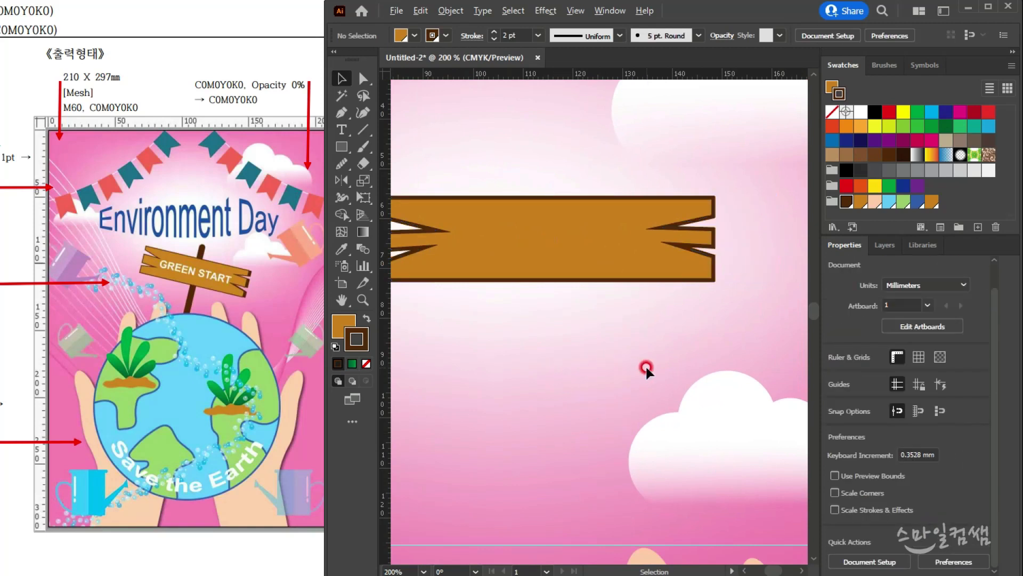
- Draw a narrow vertical rounded rectangle about 4.2 x 64.3 mm across the signboard's centre as its post
{"action": "scroll", "coordinate": [646, 366], "scroll_direction": "down", "scroll_amount": 1}
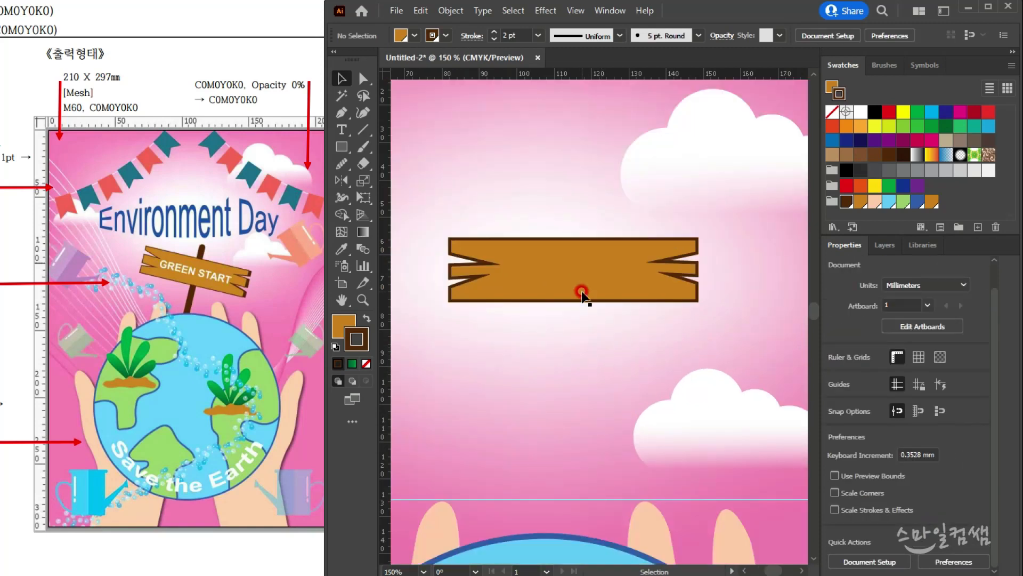
{"action": "left_click_drag", "start_coordinate": [344, 148], "coordinate": [361, 159]}
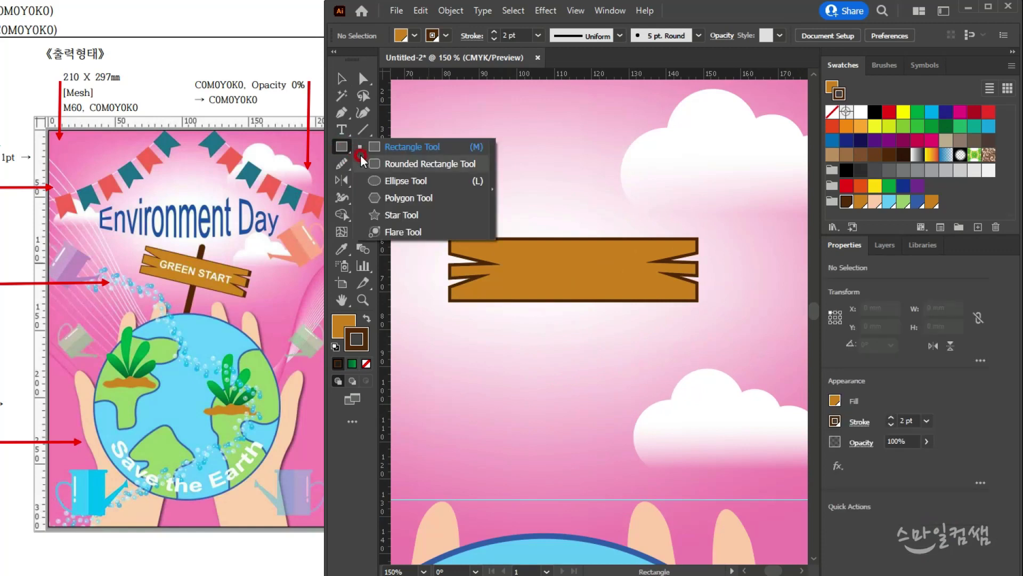
{"action": "left_click", "coordinate": [388, 166]}
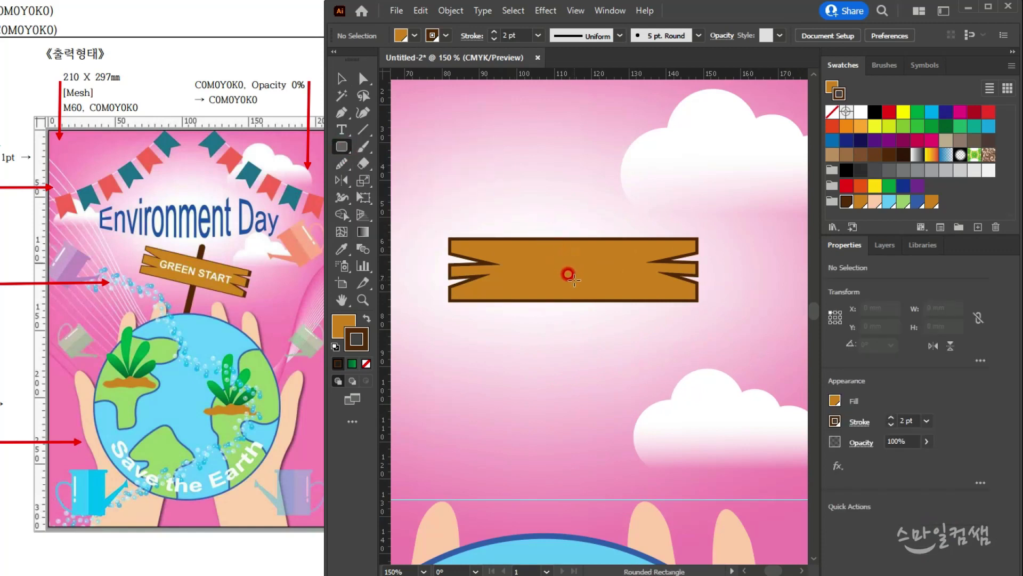
{"action": "left_click_drag", "start_coordinate": [576, 316], "coordinate": [583, 421]}
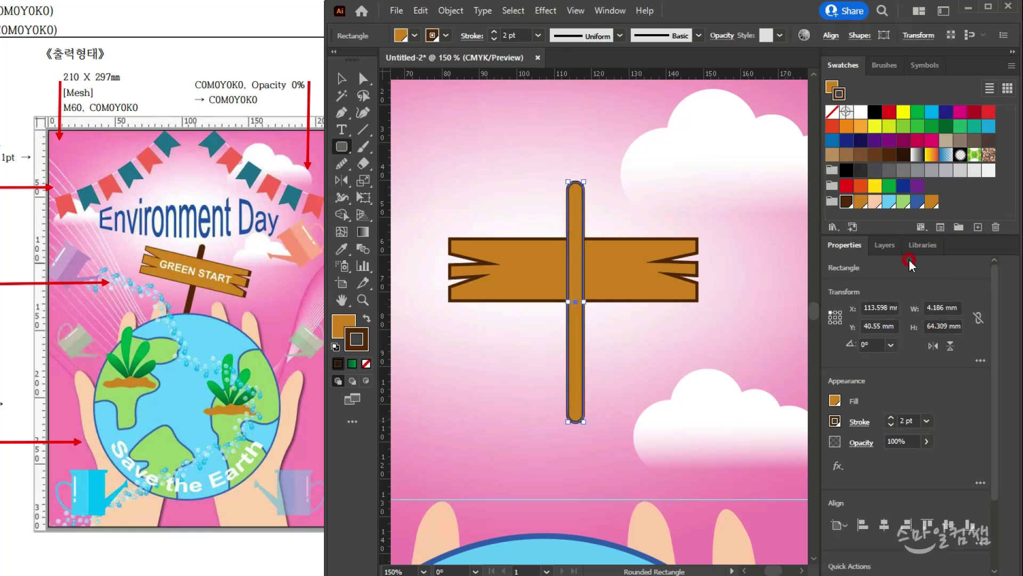
- Give the post a dark brown fill without stroke and move it slightly down across the signboard
{"action": "left_click", "coordinate": [365, 319]}
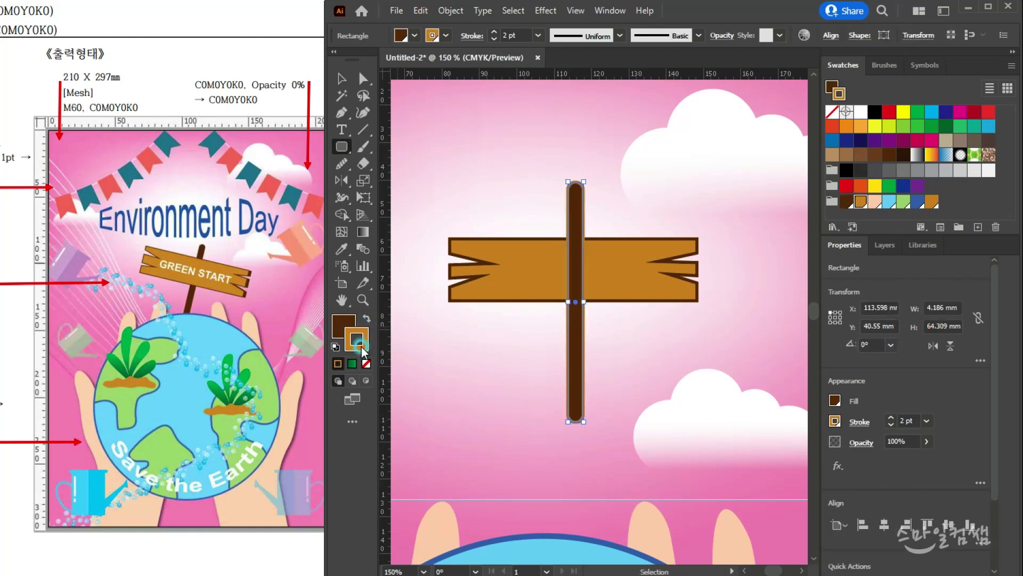
{"action": "left_click", "coordinate": [366, 363]}
{"action": "left_click", "coordinate": [340, 332]}
{"action": "left_click", "coordinate": [342, 79]}
{"action": "mouse_move", "coordinate": [573, 266]}
{"action": "left_mouse_down"}
{"action": "mouse_move", "coordinate": [573, 295]}
{"action": "mouse_move", "coordinate": [576, 259]}
{"action": "left_mouse_up"}
- Bring the signboard to the front so that it covers the middle of the post
{"action": "left_click", "coordinate": [582, 275]}
{"action": "left_click", "coordinate": [635, 286]}
{"action": "right_click", "coordinate": [649, 243]}
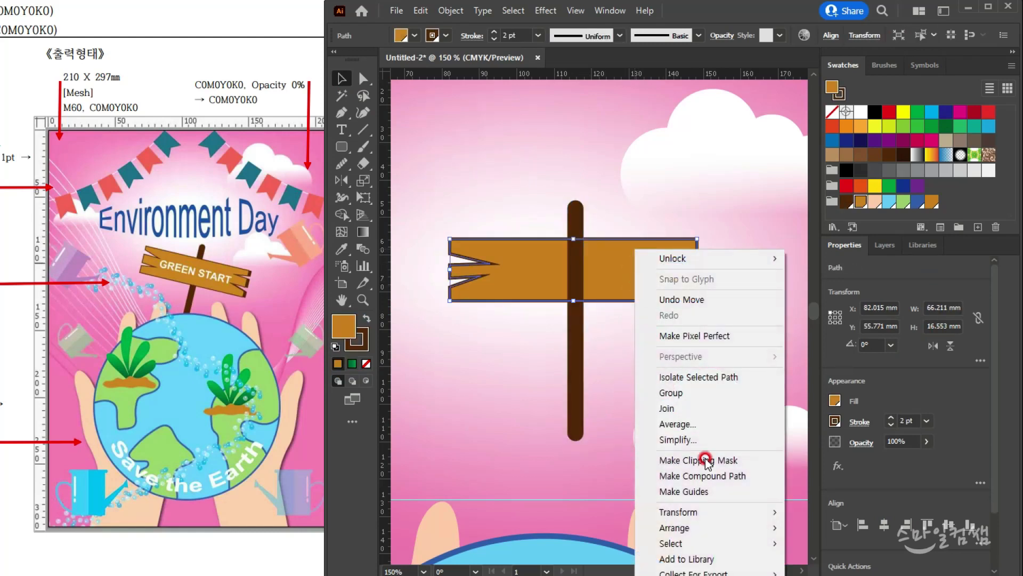
{"action": "left_click", "coordinate": [753, 528]}
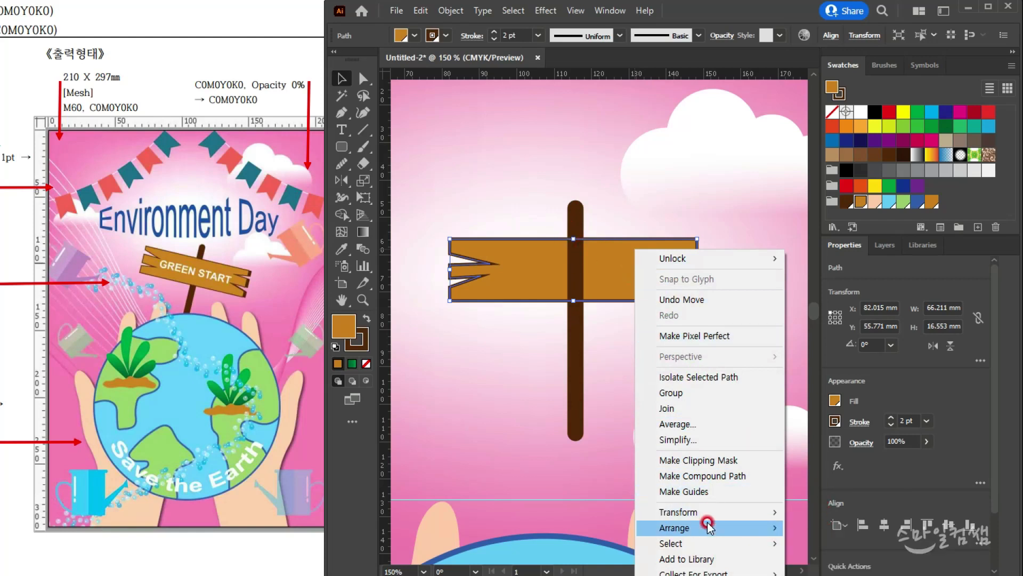
{"action": "mouse_move", "coordinate": [708, 526]}
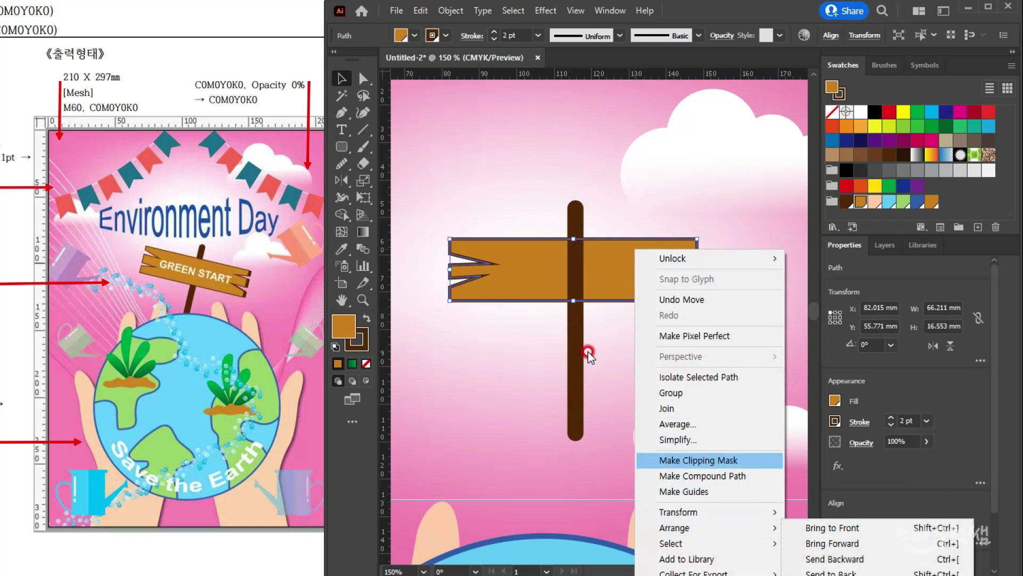
{"action": "left_click", "coordinate": [634, 346]}
{"action": "left_click", "coordinate": [582, 363]}
{"action": "left_click", "coordinate": [614, 257]}
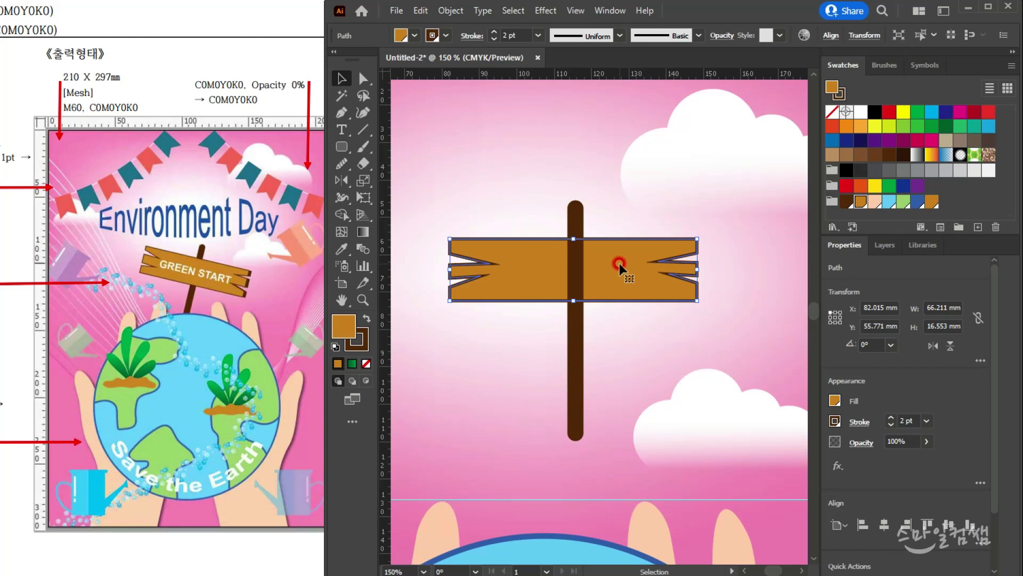
{"action": "right_click", "coordinate": [622, 255]}
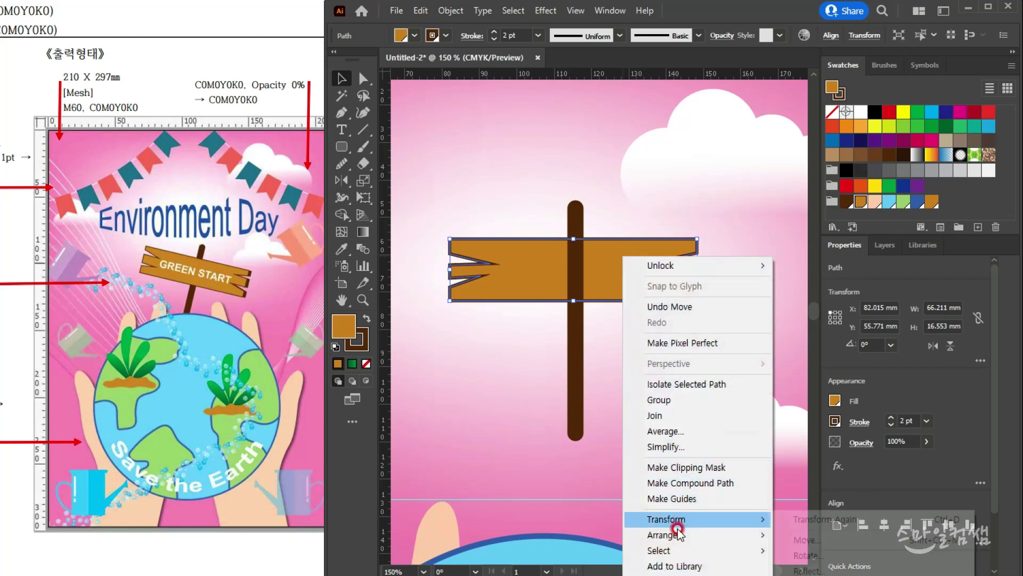
{"action": "mouse_move", "coordinate": [677, 534]}
{"action": "left_click", "coordinate": [805, 535]}
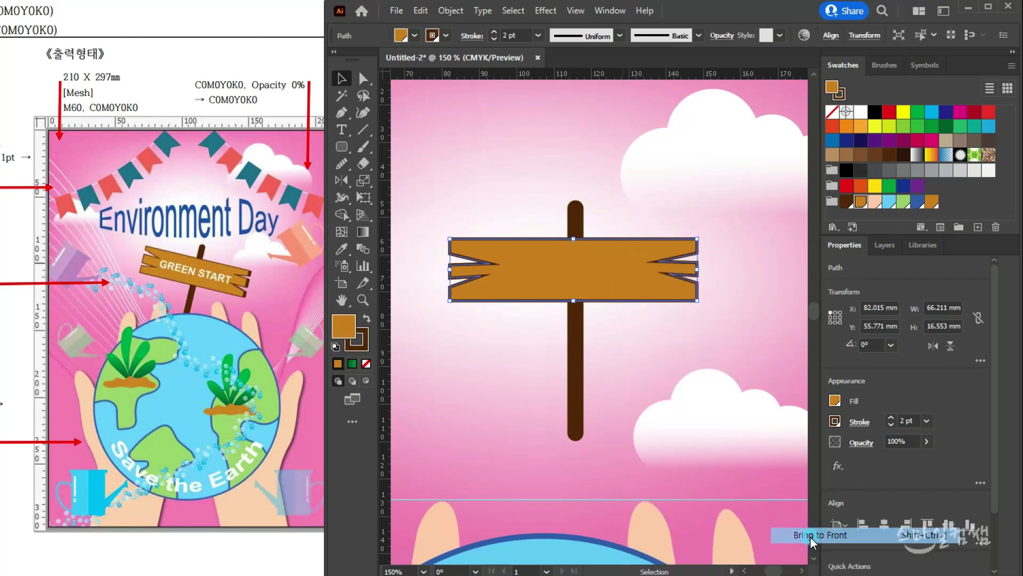
{"action": "left_click", "coordinate": [643, 365]}
{"action": "left_click", "coordinate": [638, 354]}
{"action": "left_click", "coordinate": [628, 318]}
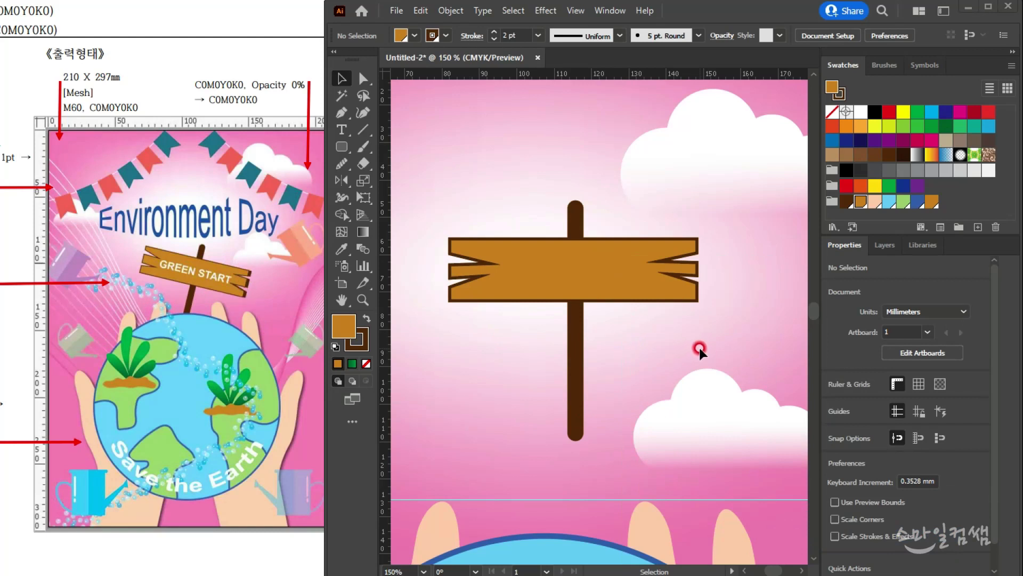
- Paste a copy of the signboard behind it, fill it dark brown C=40 M=70 Y=100 K=50, and nudge it about 1 mm right
{"action": "left_click", "coordinate": [606, 269]}
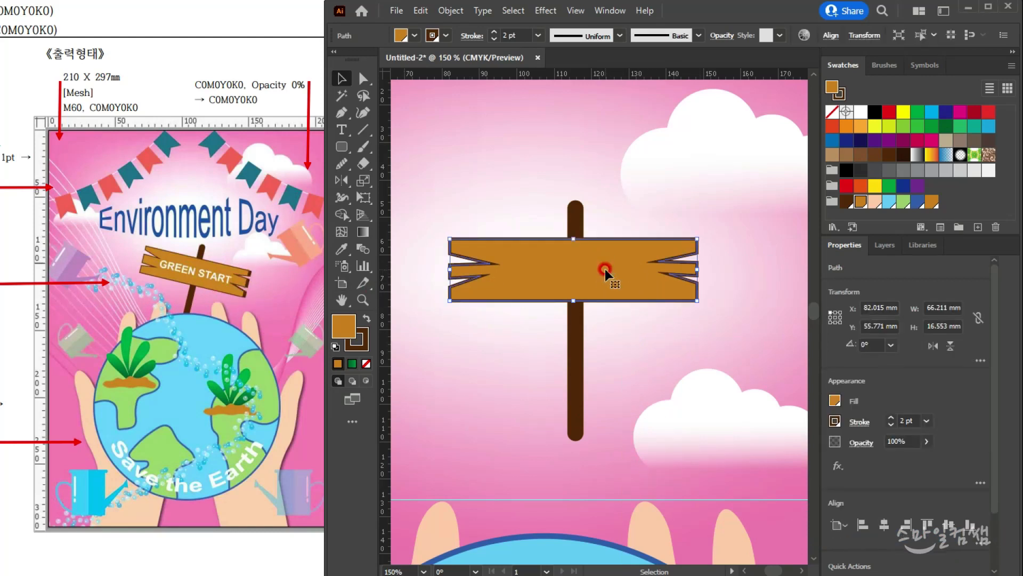
{"action": "key", "text": "a"}
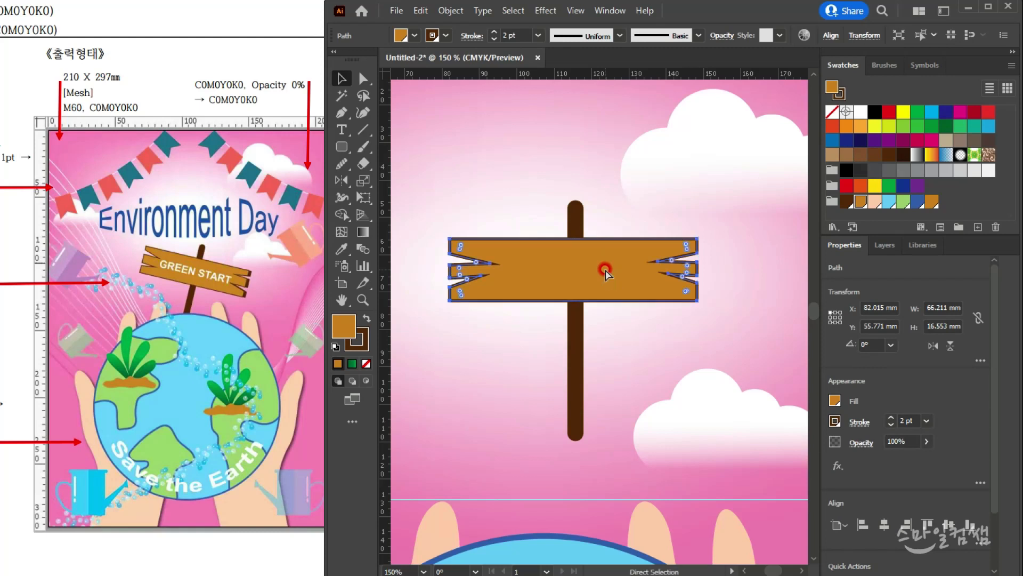
{"action": "key", "text": "v"}
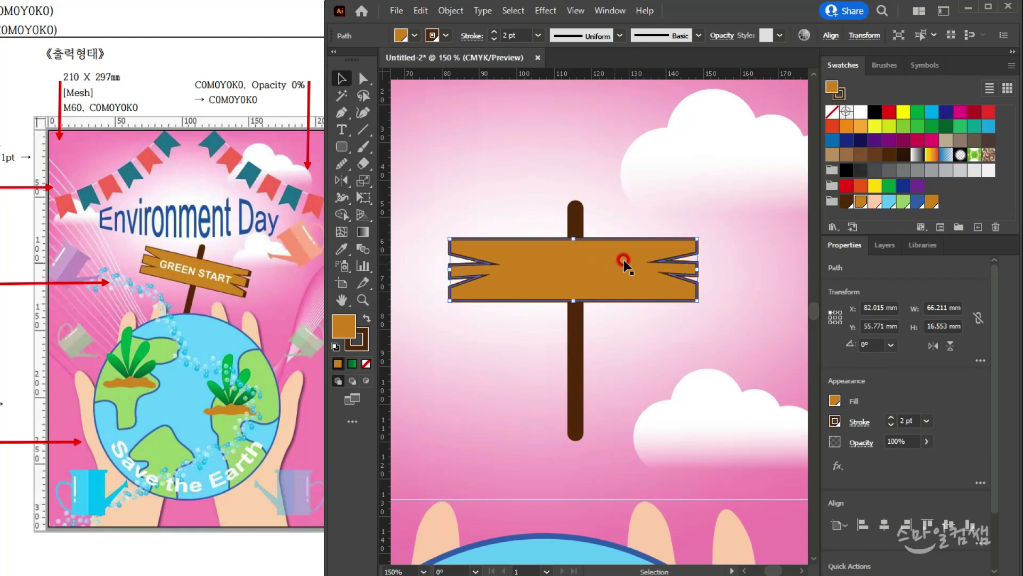
{"action": "left_click", "coordinate": [844, 202]}
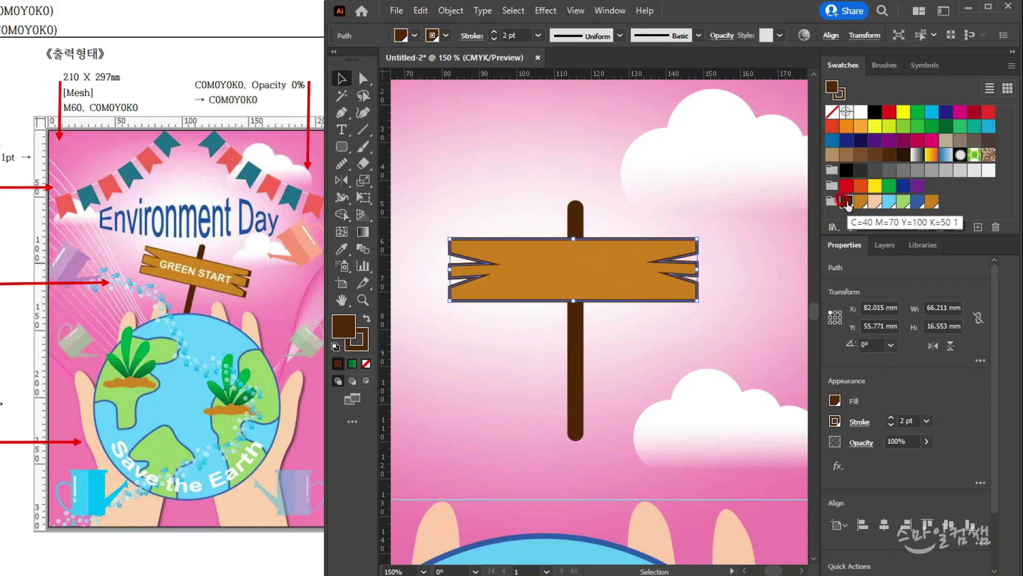
{"action": "key", "text": "Right"}
{"action": "key", "text": "Right"}
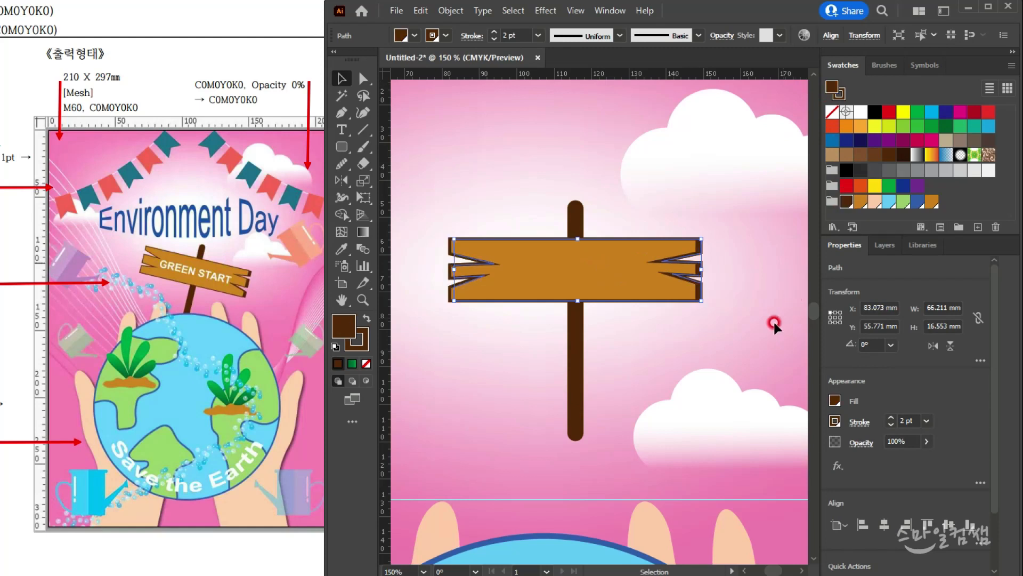
{"action": "left_click", "coordinate": [705, 342]}
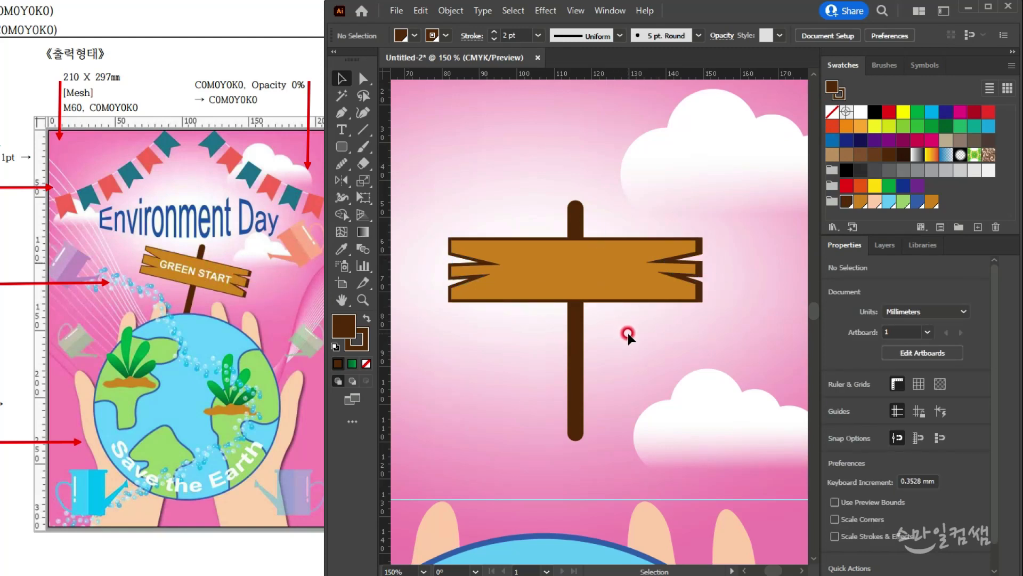
- Set the stroke of the signboard and its dark copy to 1 pt and shift the front board up about 0.2 mm
{"action": "left_click", "coordinate": [648, 283]}
{"action": "left_click", "coordinate": [465, 35]}
{"action": "left_click", "coordinate": [495, 37]}
{"action": "left_click", "coordinate": [676, 335]}
{"action": "left_click_drag", "start_coordinate": [605, 270], "coordinate": [618, 259]}
{"action": "left_click", "coordinate": [674, 197]}
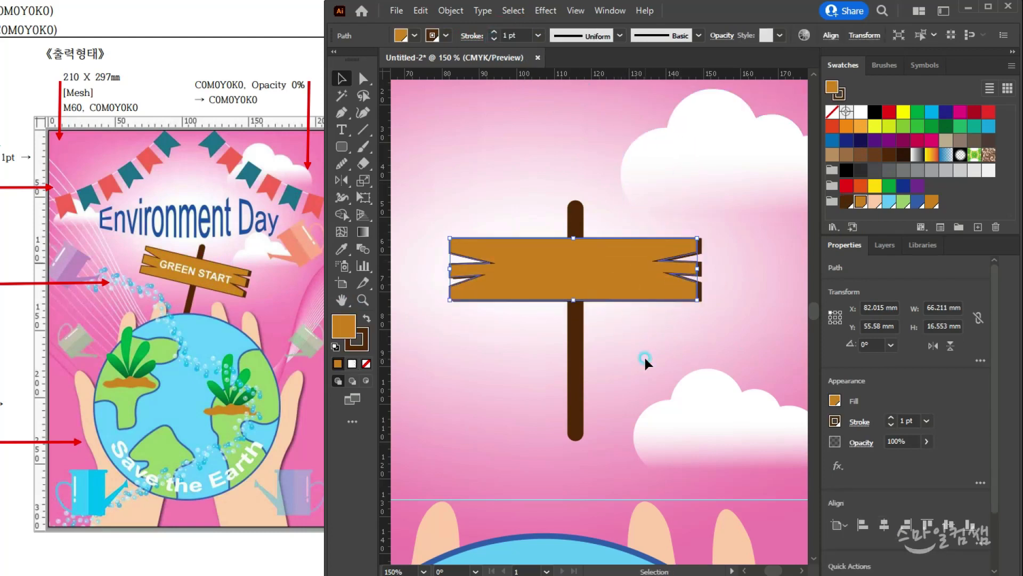
{"action": "left_click", "coordinate": [703, 360]}
- Select the signboard and its dark copy and expand both their fill and stroke into shapes
{"action": "left_click_drag", "start_coordinate": [458, 217], "coordinate": [485, 310]}
{"action": "left_click", "coordinate": [554, 249]}
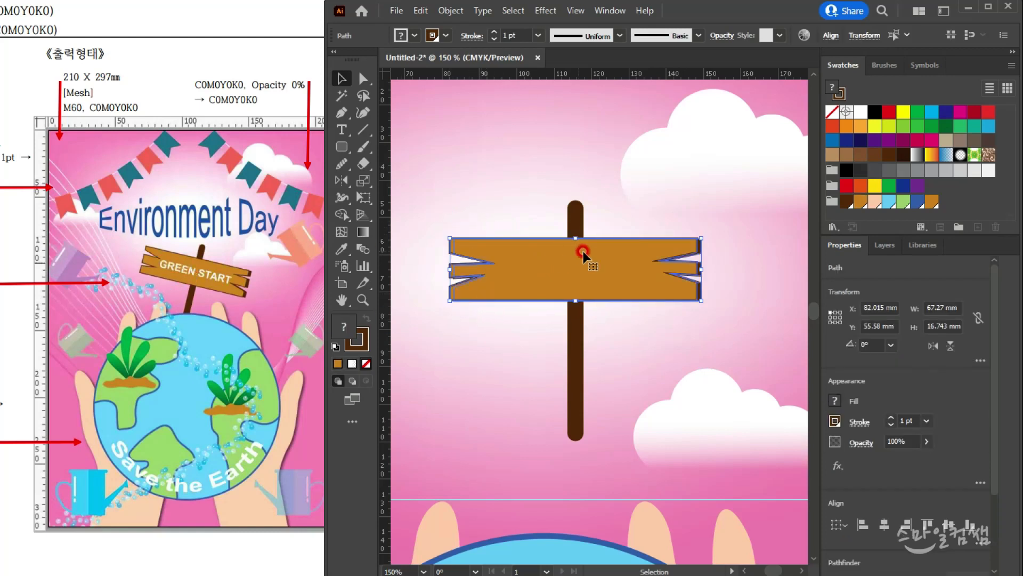
{"action": "left_click_drag", "start_coordinate": [501, 229], "coordinate": [501, 230]}
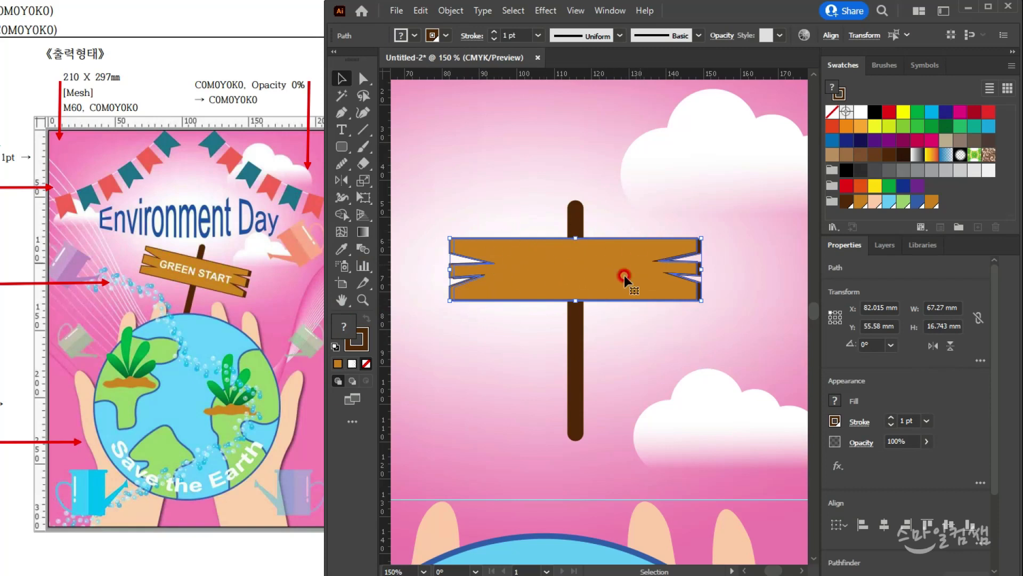
{"action": "left_click", "coordinate": [451, 11]}
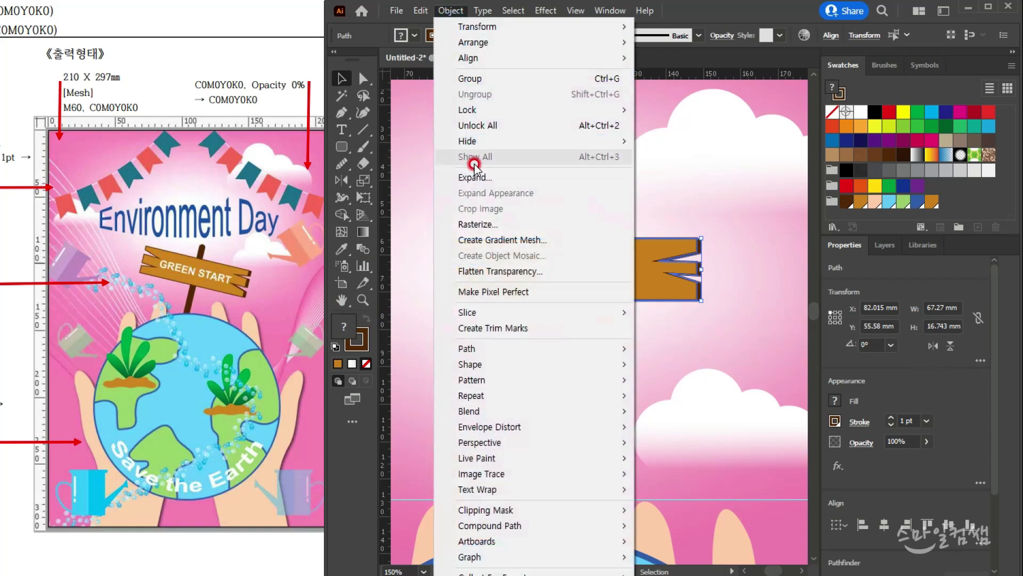
{"action": "left_click", "coordinate": [469, 177]}
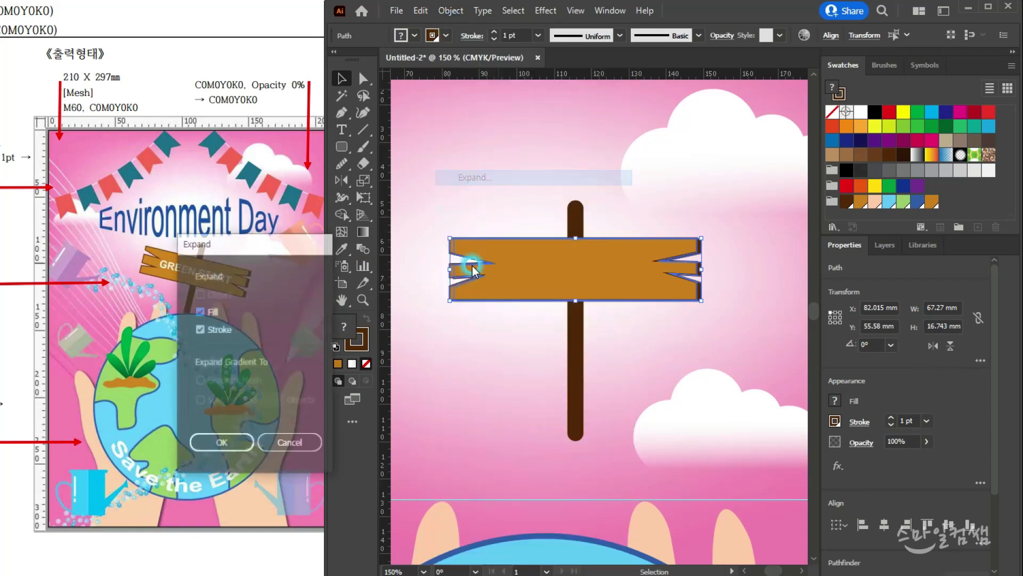
{"action": "left_click", "coordinate": [221, 441]}
{"action": "left_click", "coordinate": [717, 362]}
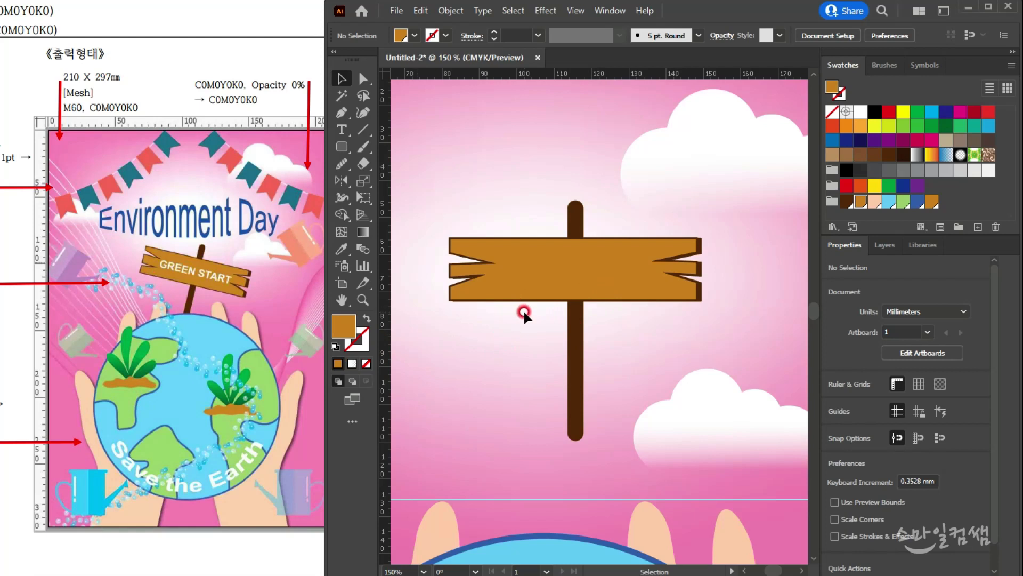
{"action": "left_click_drag", "start_coordinate": [521, 204], "coordinate": [615, 338]}
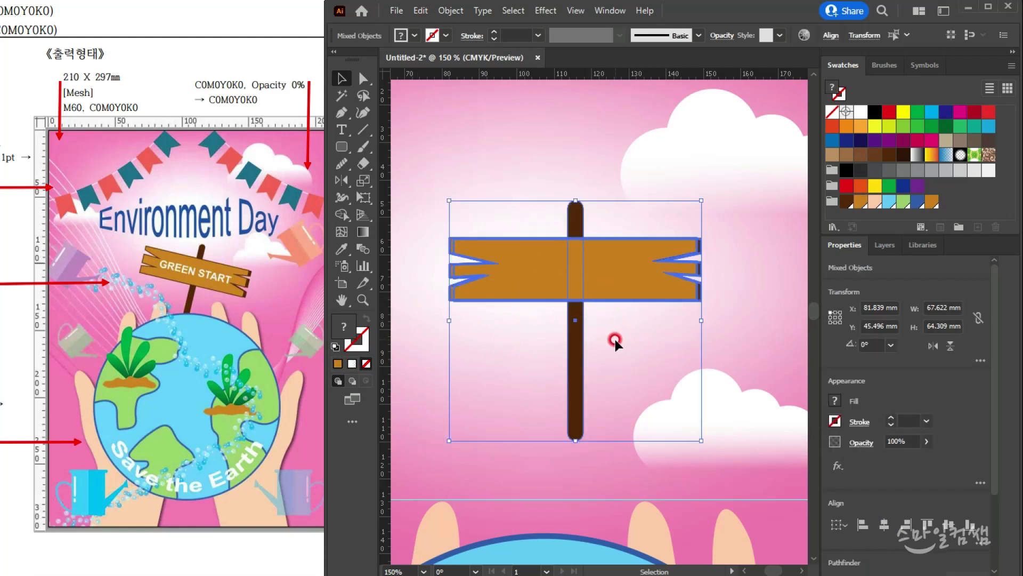
{"action": "left_click", "coordinate": [615, 337]}
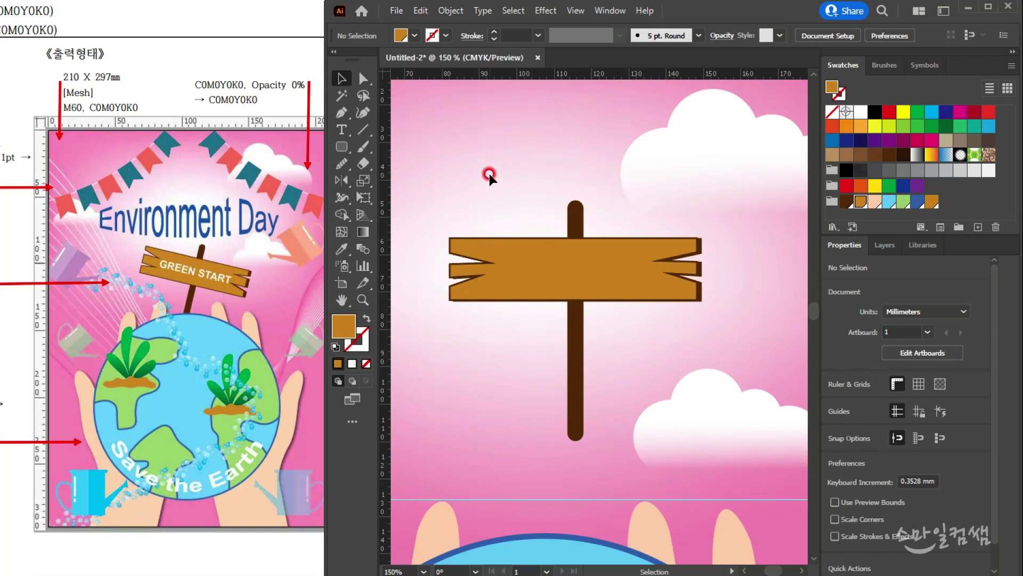
- Add the point text GREEN START in capitals above the signboard
{"action": "left_click", "coordinate": [336, 129]}
{"action": "left_click", "coordinate": [459, 161]}
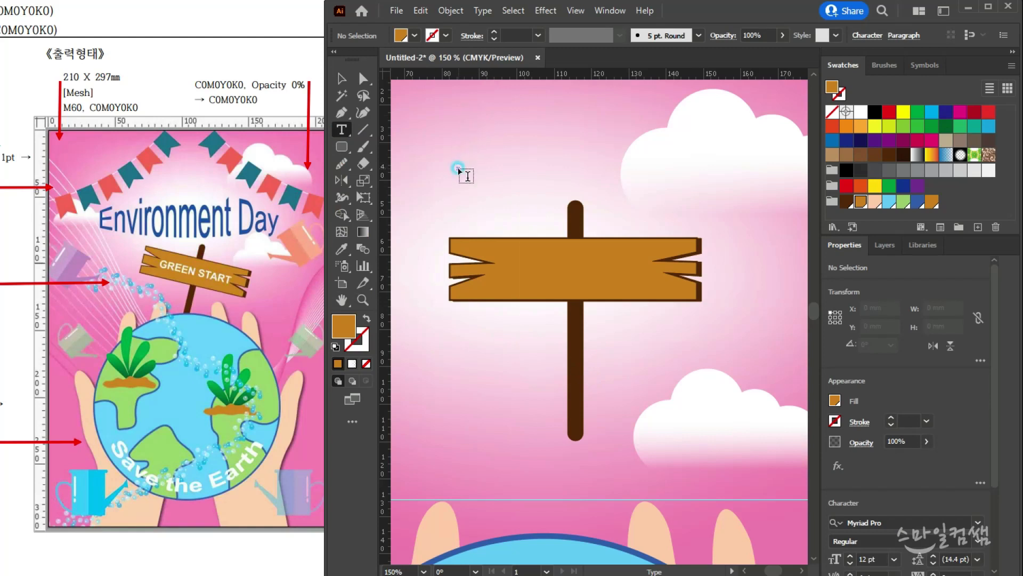
{"action": "type", "text": "GREEn START"}
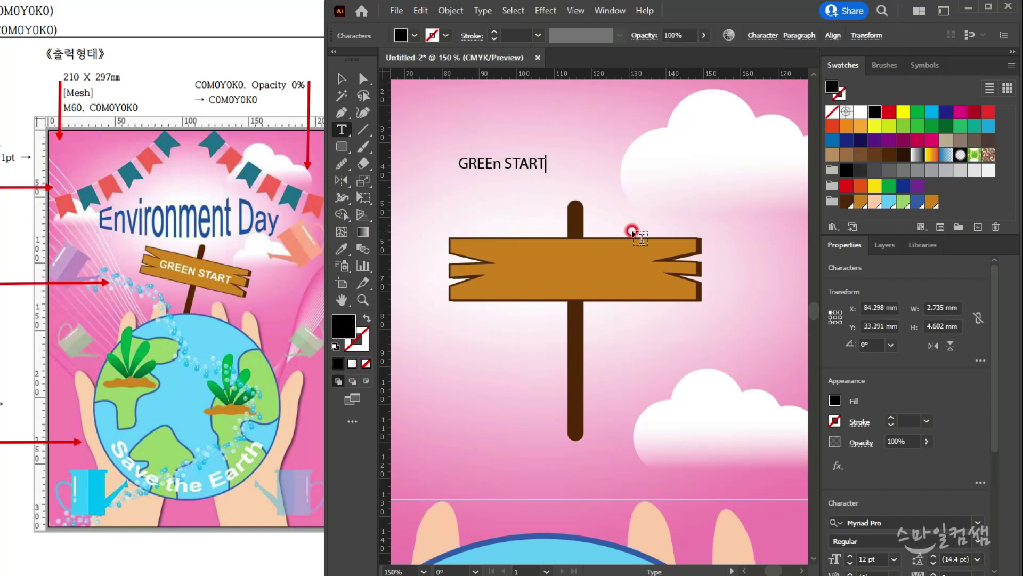
{"action": "key", "text": "BackSpace"}
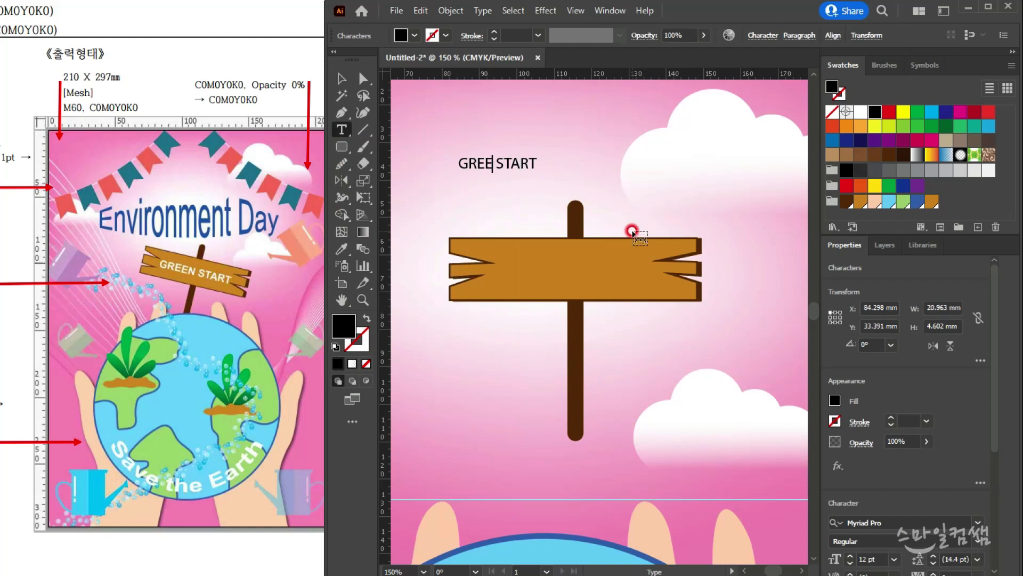
{"action": "type", "text": "N"}
- Format the whole GREEN START text as Arial Bold at 22 pt with a white fill
{"action": "key", "text": "ctrl+a"}
{"action": "left_click_drag", "start_coordinate": [160, 107], "coordinate": [292, 192]}
{"action": "left_click_drag", "start_coordinate": [27, 87], "coordinate": [105, 85]}
{"action": "left_click_drag", "start_coordinate": [298, 27], "coordinate": [102, 16]}
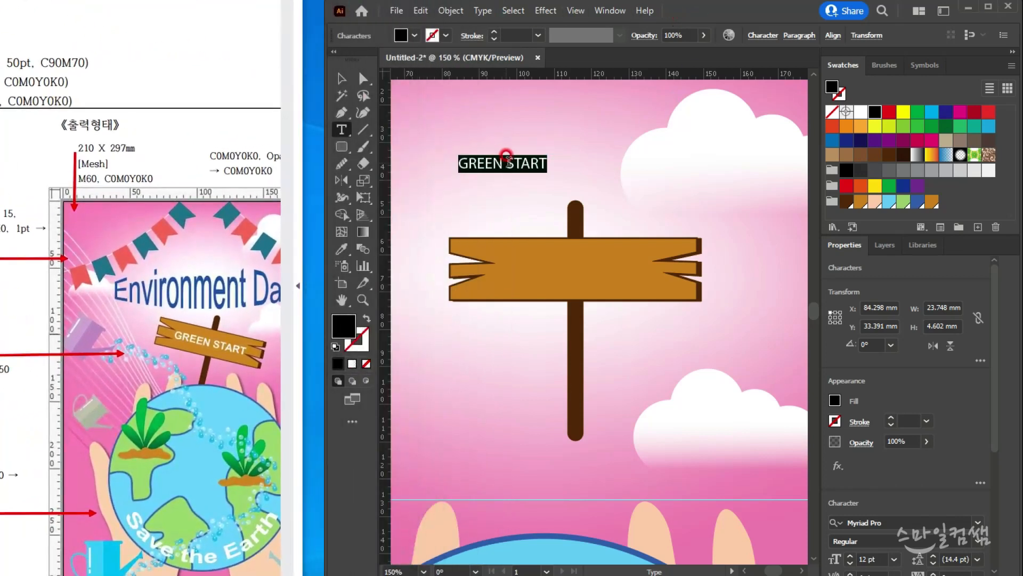
{"action": "key", "text": "ctrl+t"}
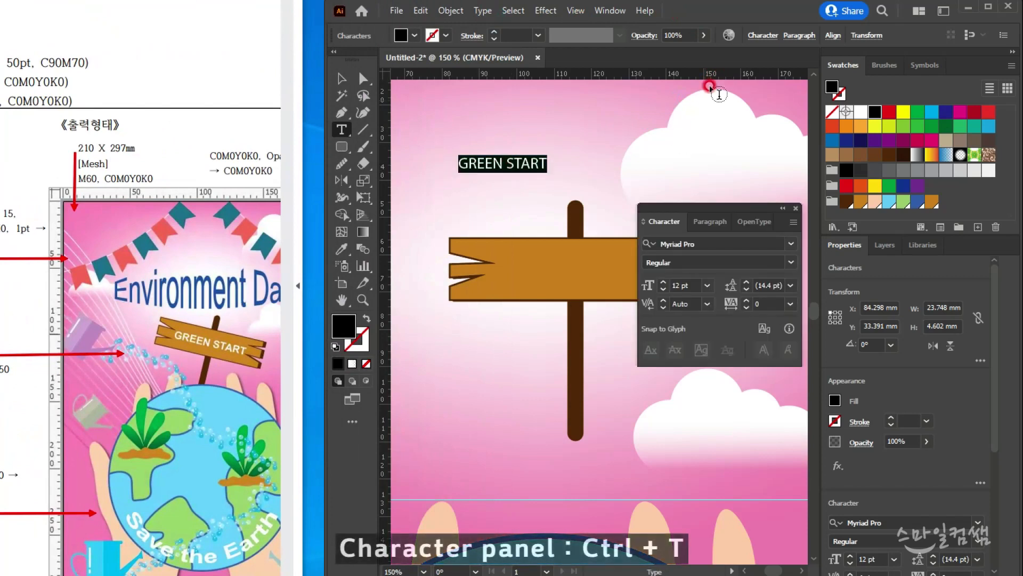
{"action": "left_click", "coordinate": [673, 244]}
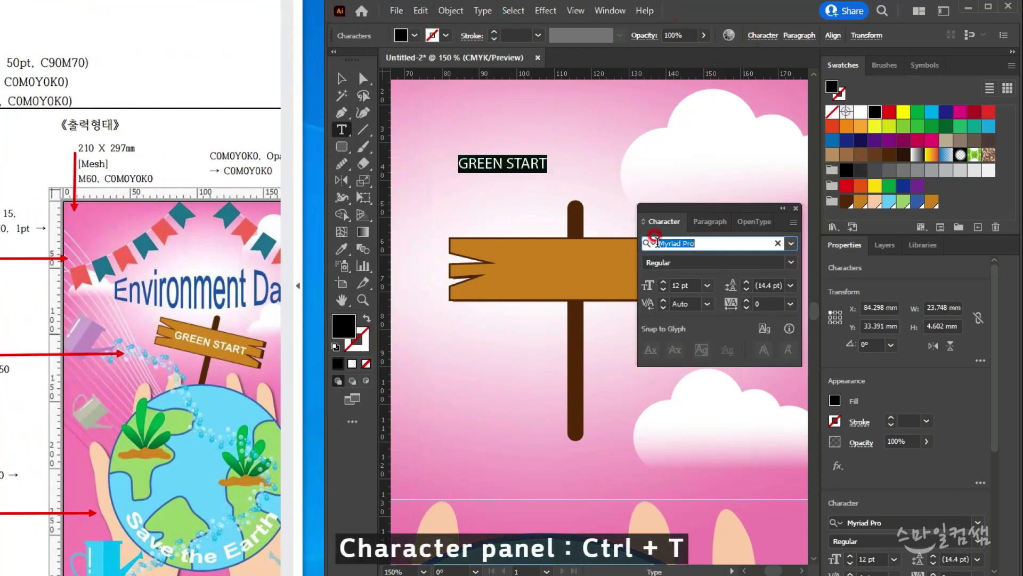
{"action": "type", "text": "ar"}
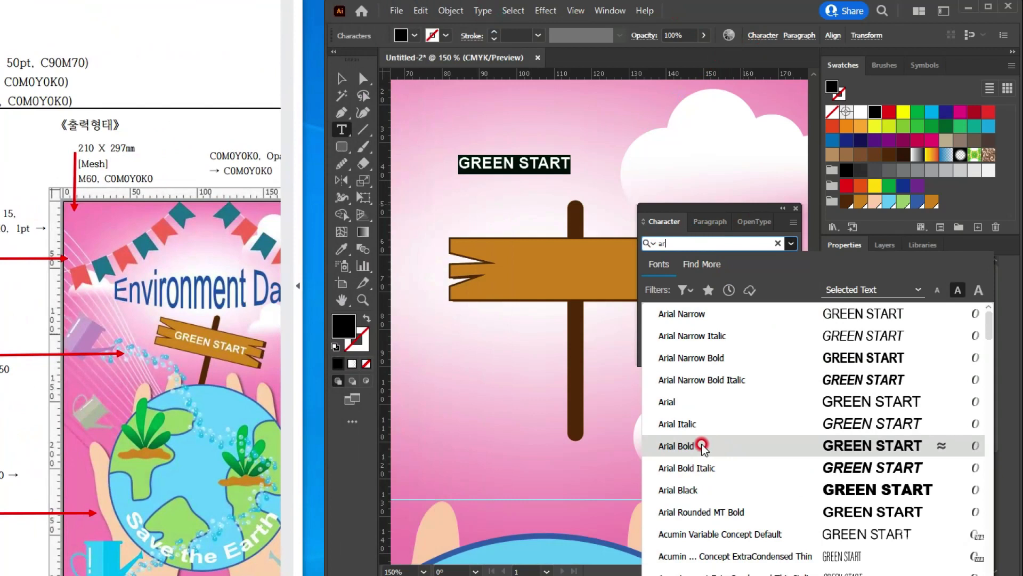
{"action": "left_click", "coordinate": [702, 446]}
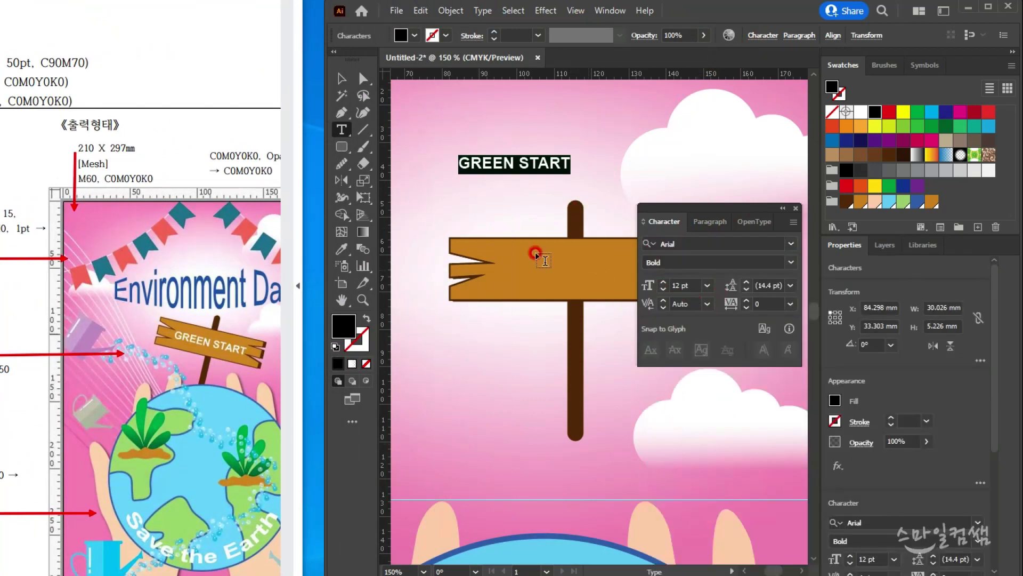
{"action": "left_click", "coordinate": [689, 278]}
{"action": "type", "text": "22"}
{"action": "key", "text": "Return"}
{"action": "left_click", "coordinate": [861, 112]}
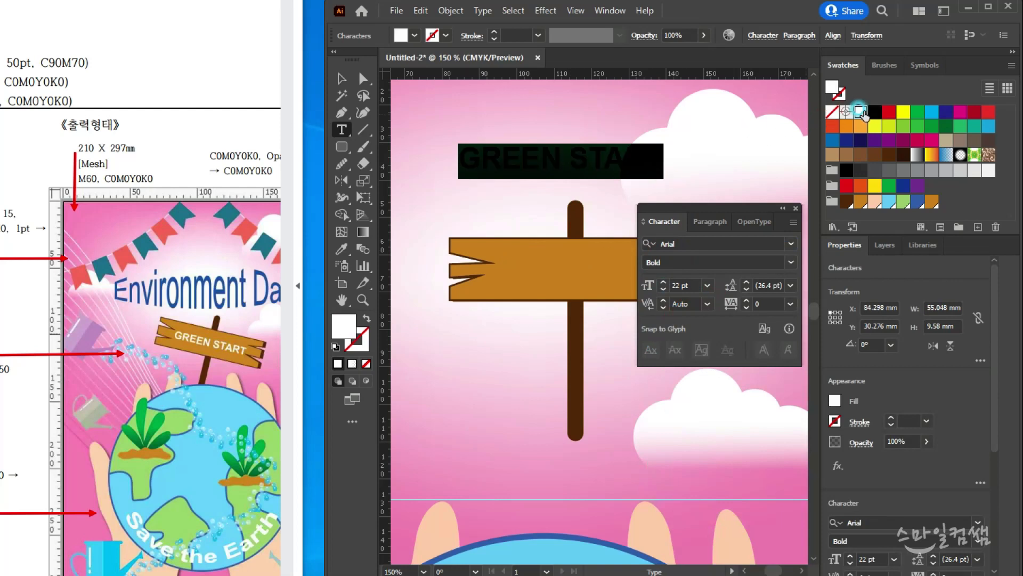
- Move the GREEN START text onto the signboard and close the character settings
{"action": "left_click", "coordinate": [345, 79]}
{"action": "left_click", "coordinate": [526, 119]}
{"action": "left_click_drag", "start_coordinate": [540, 161], "coordinate": [649, 271]}
{"action": "left_click", "coordinate": [796, 208]}
{"action": "left_click", "coordinate": [604, 290]}
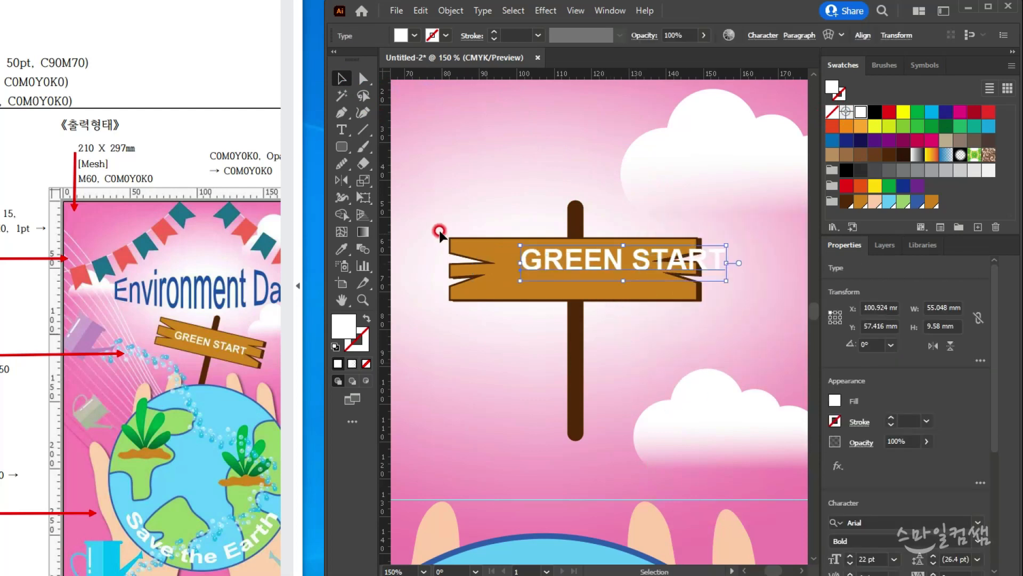
- Enlarge the signboard and post proportionally about their centre and centre the GREEN START text on the board
{"action": "left_click_drag", "start_coordinate": [481, 334], "coordinate": [518, 297]}
{"action": "left_click", "coordinate": [579, 213], "text": "shift"}
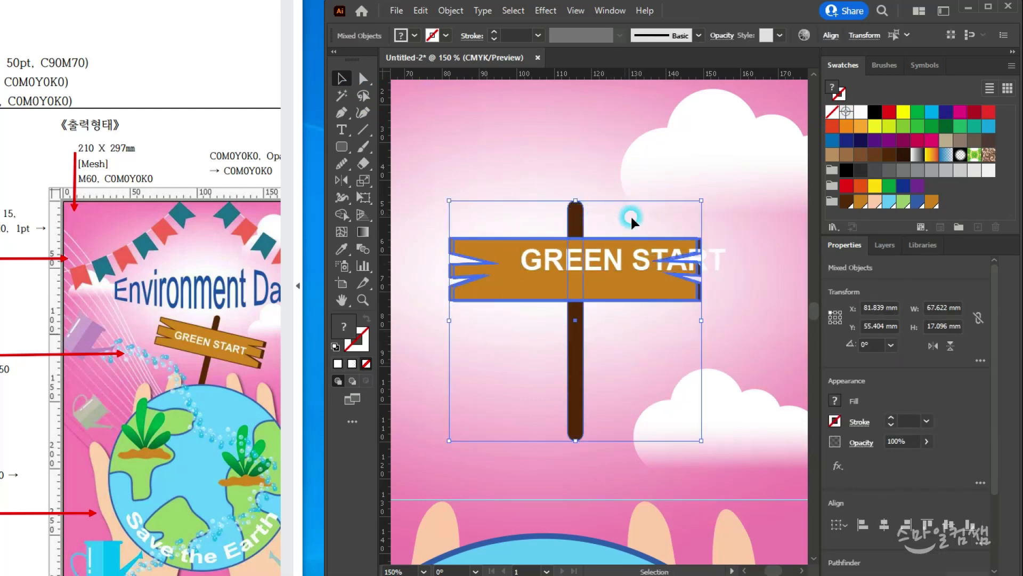
{"action": "left_click_drag", "start_coordinate": [700, 201], "coordinate": [727, 175]}
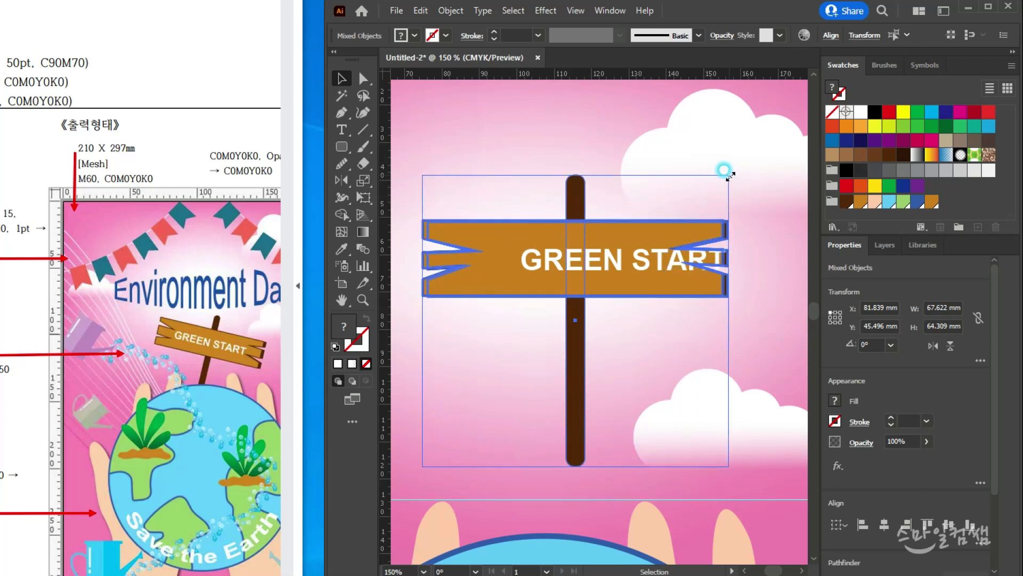
{"action": "left_click", "coordinate": [546, 123]}
{"action": "left_click_drag", "start_coordinate": [590, 270], "coordinate": [549, 262]}
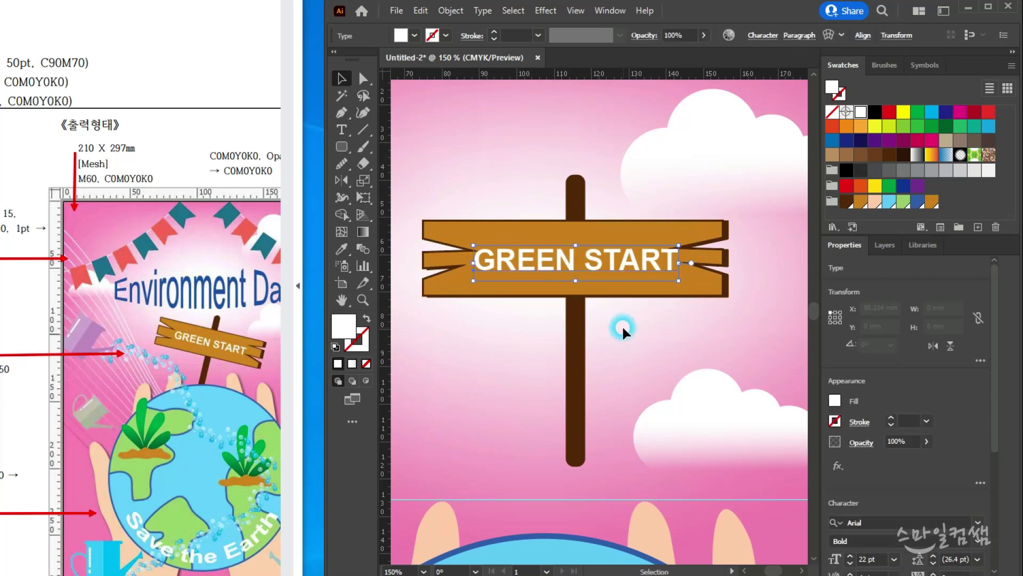
{"action": "left_click", "coordinate": [622, 325]}
- Group the board, post and text, rotate the sign about 14.5° clockwise, and stand its post on the upper part of the globe
{"action": "scroll", "coordinate": [622, 325], "scroll_direction": "down", "scroll_amount": 2}
{"action": "scroll", "coordinate": [622, 325], "scroll_direction": "down", "scroll_amount": 1}
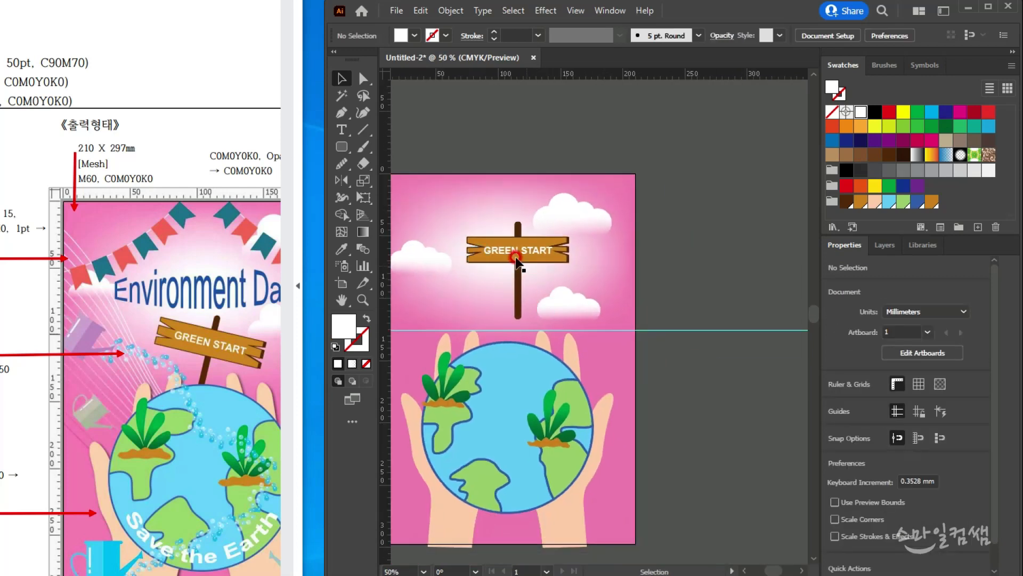
{"action": "left_click_drag", "start_coordinate": [488, 227], "coordinate": [572, 273]}
{"action": "key", "text": "ctrl+g"}
{"action": "left_click_drag", "start_coordinate": [525, 290], "coordinate": [527, 303]}
{"action": "left_click", "coordinate": [641, 362]}
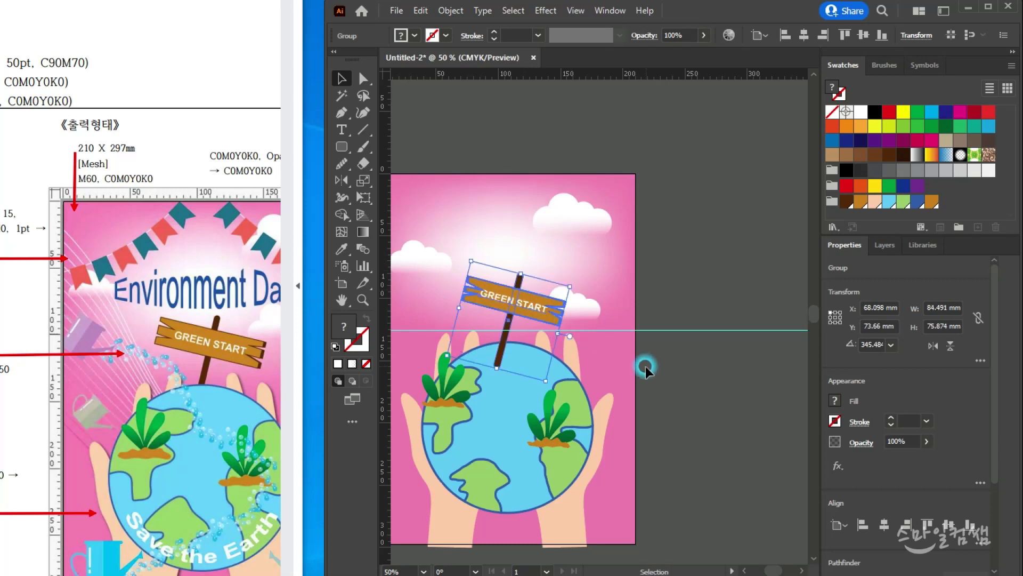
- Select the globe together with its two plants
{"action": "left_click", "coordinate": [490, 430]}
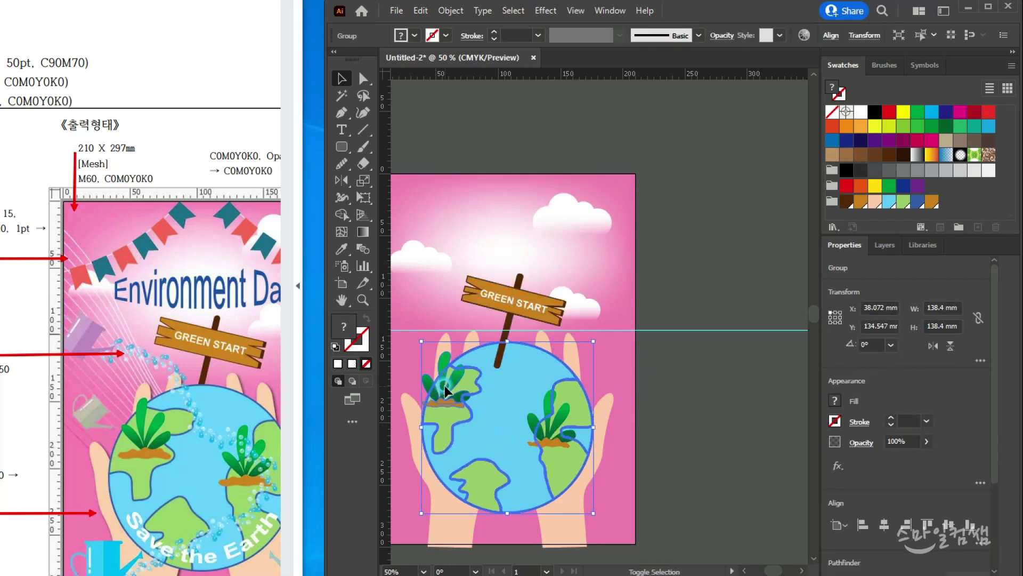
{"action": "left_click", "coordinate": [571, 418], "text": "shift"}
{"action": "left_click", "coordinate": [548, 403], "text": "shift"}
{"action": "left_click", "coordinate": [505, 460], "text": "ctrl"}
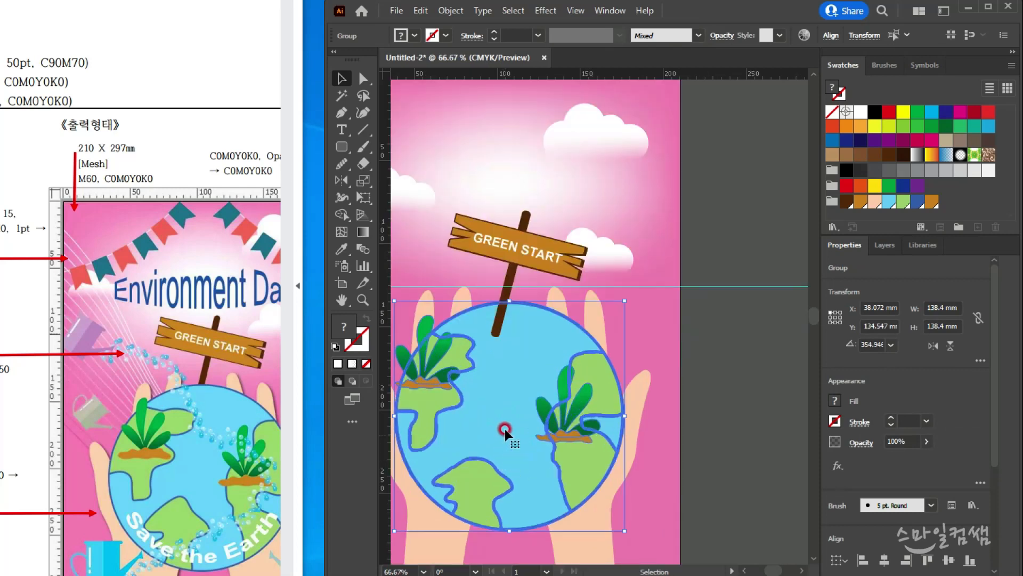
- Bring the globe group to the front so it covers the foot of the GREEN START signpost
{"action": "left_click_drag", "start_coordinate": [506, 447], "coordinate": [577, 366]}
{"action": "key", "text": "ctrl+shift+]"}
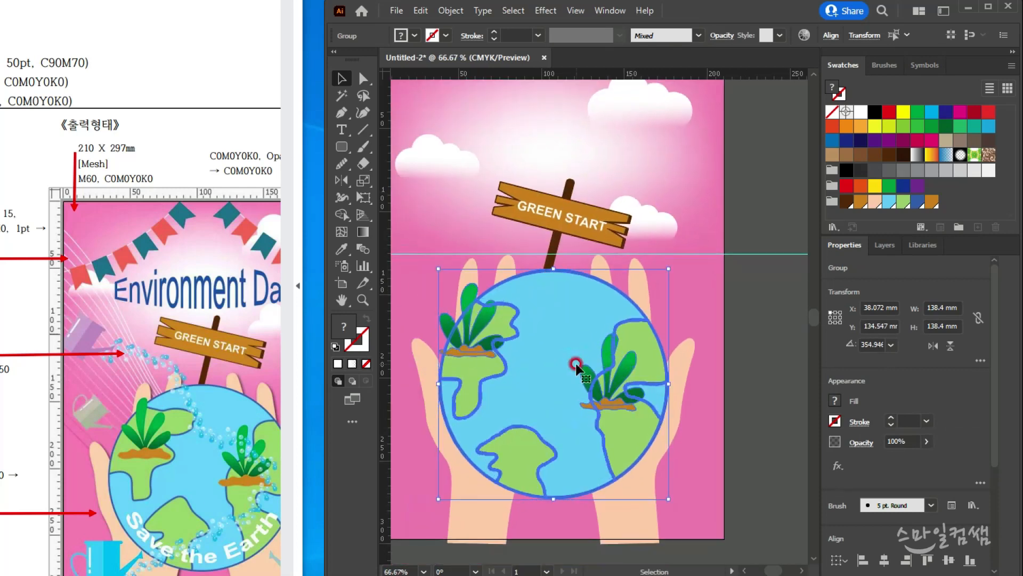
{"action": "left_click", "coordinate": [574, 217]}
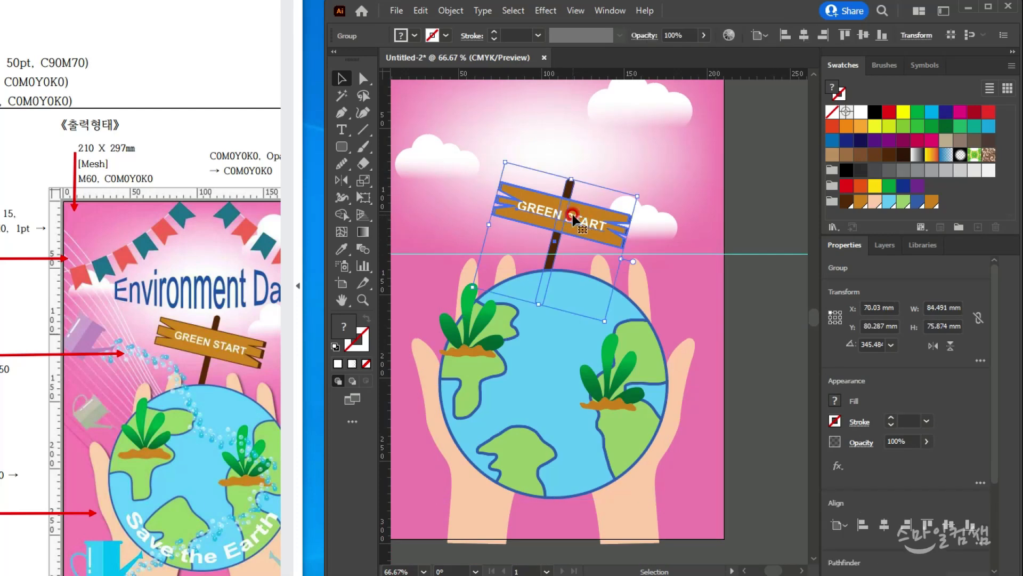
{"action": "left_click", "coordinate": [688, 196]}
- Arrange the lower-right cloud behind the GREEN START sign and move it slightly up and to the right
{"action": "left_click_drag", "start_coordinate": [662, 221], "coordinate": [664, 200]}
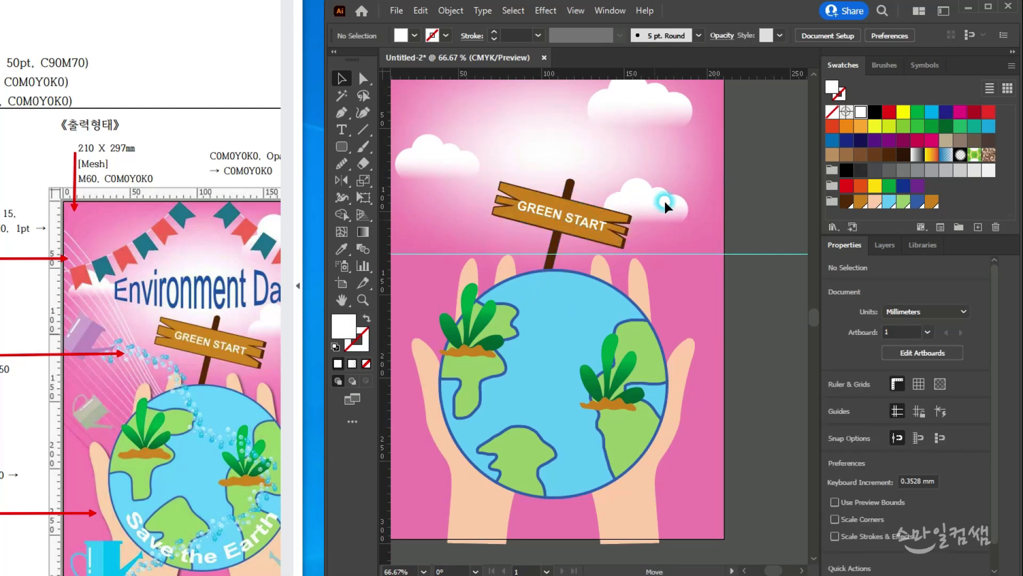
{"action": "scroll", "coordinate": [638, 321], "scroll_direction": "down", "scroll_amount": 1}
{"action": "left_click_drag", "start_coordinate": [583, 358], "coordinate": [539, 357]}
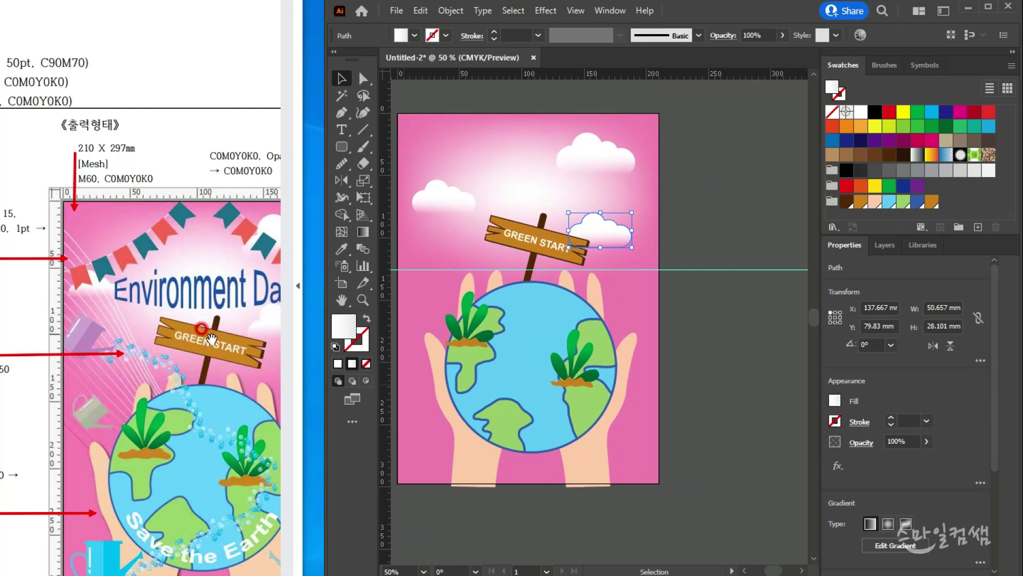
{"action": "left_click_drag", "start_coordinate": [542, 245], "coordinate": [543, 248]}
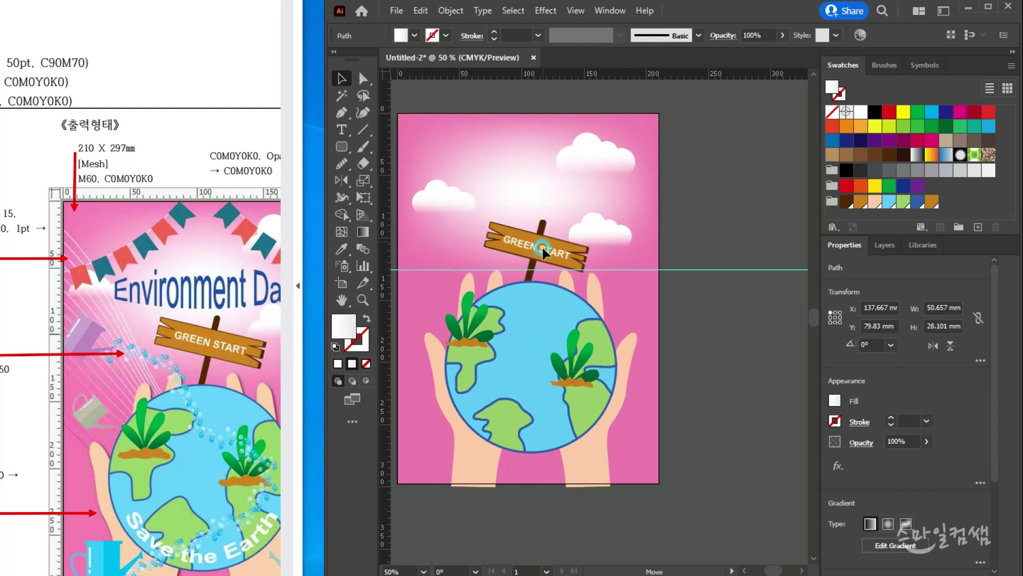
{"action": "left_click_drag", "start_coordinate": [616, 226], "coordinate": [626, 222]}
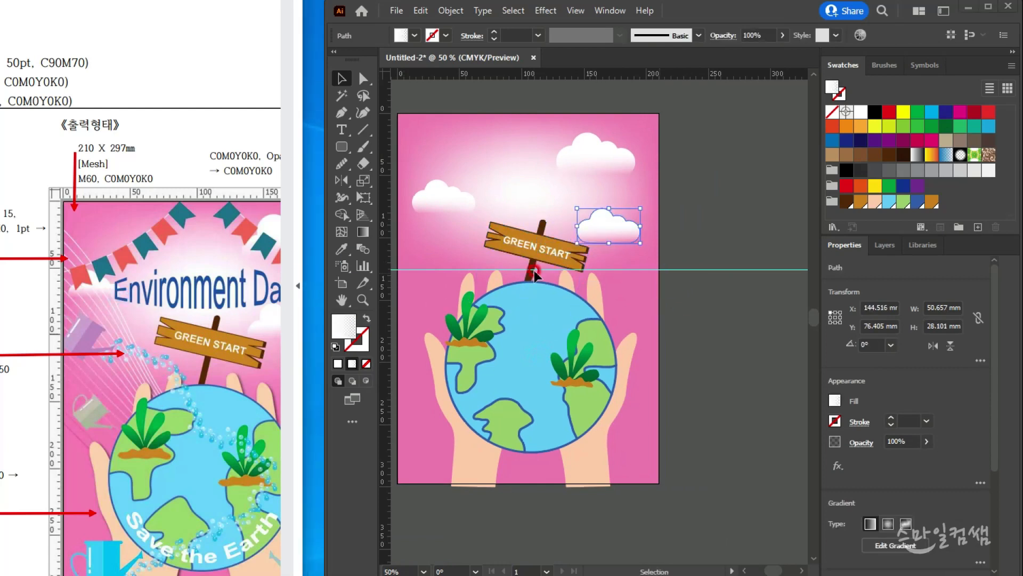
{"action": "left_click", "coordinate": [657, 231]}
{"action": "left_click", "coordinate": [589, 221]}
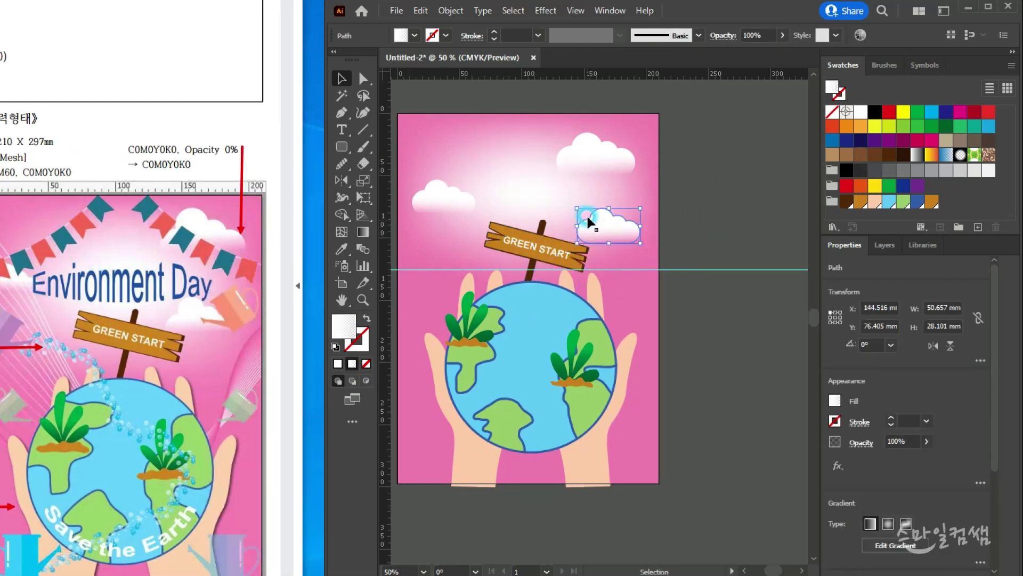
- Scale down the cloud beside the GREEN START sign and deselect it
{"action": "scroll", "coordinate": [585, 224], "scroll_direction": "up", "scroll_amount": 3}
{"action": "left_click_drag", "start_coordinate": [555, 302], "coordinate": [580, 293]}
{"action": "left_click_drag", "start_coordinate": [688, 241], "coordinate": [661, 255]}
{"action": "left_click", "coordinate": [720, 349]}
{"action": "scroll", "coordinate": [725, 360], "scroll_direction": "down", "scroll_amount": 3}
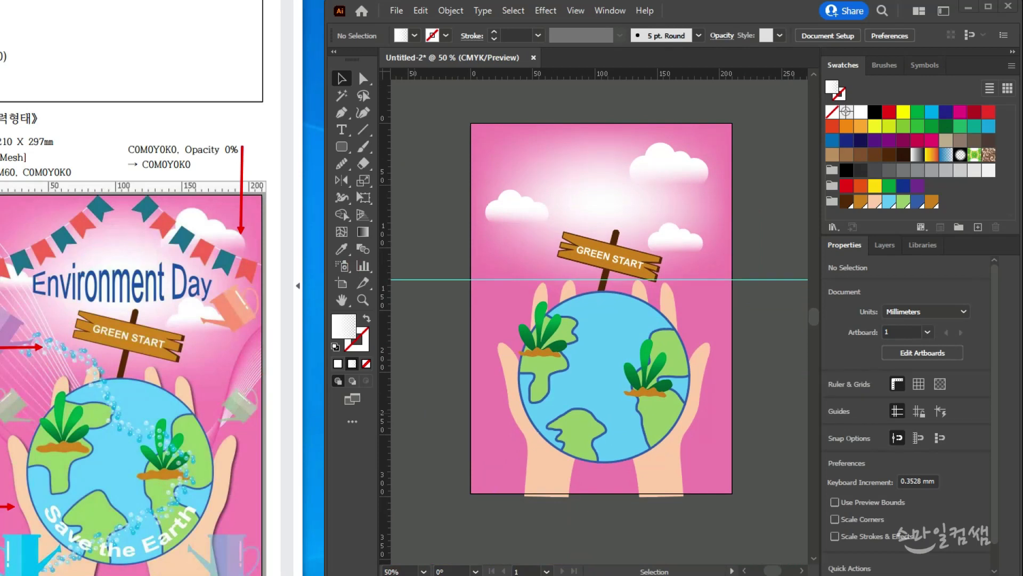
- Examine the flowing blend lines and overall layout in the reference poster
{"action": "left_click_drag", "start_coordinate": [80, 382], "coordinate": [161, 346]}
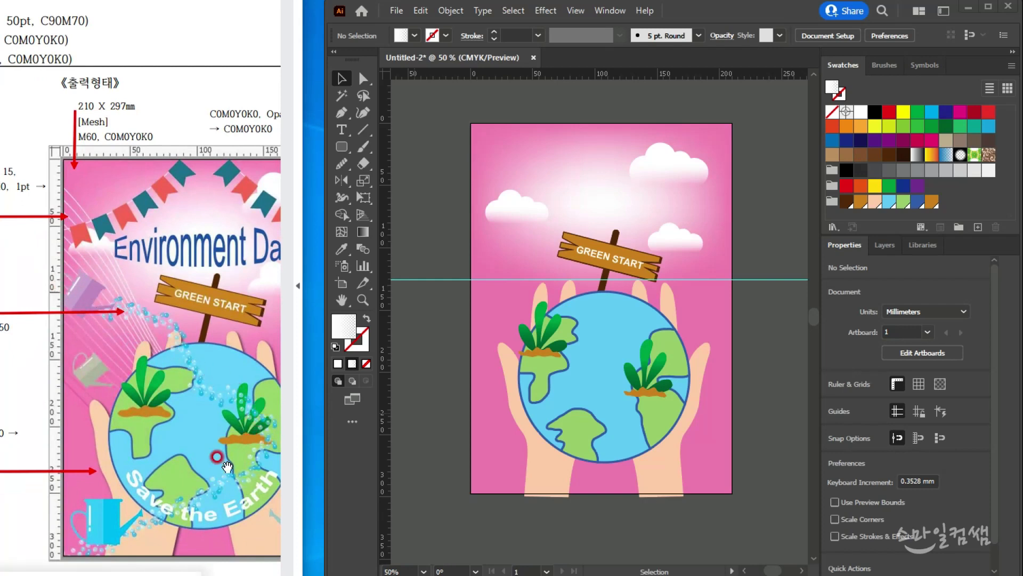
{"action": "left_click_drag", "start_coordinate": [250, 444], "coordinate": [190, 393]}
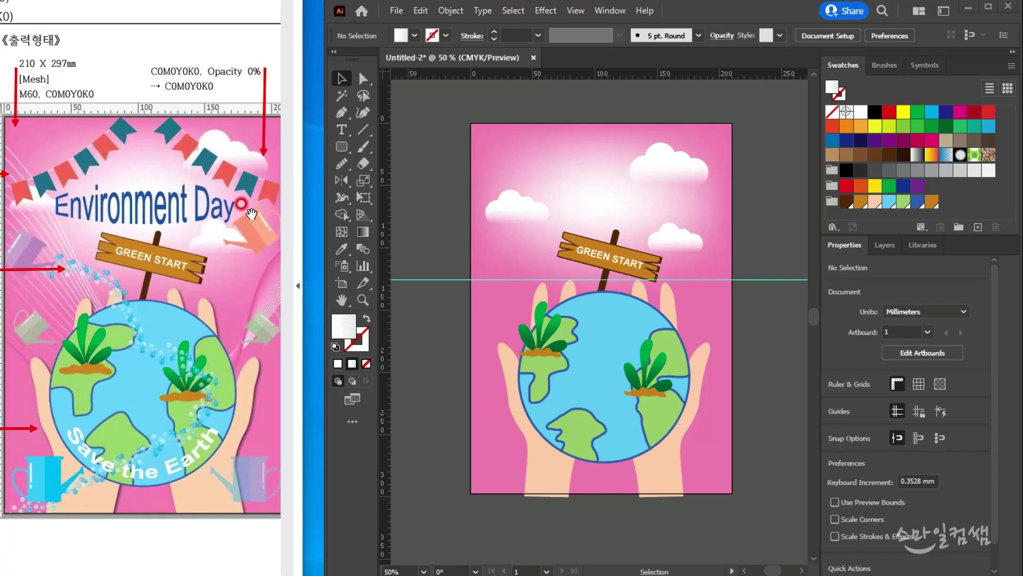
{"action": "left_click_drag", "start_coordinate": [293, 121], "coordinate": [377, 143]}
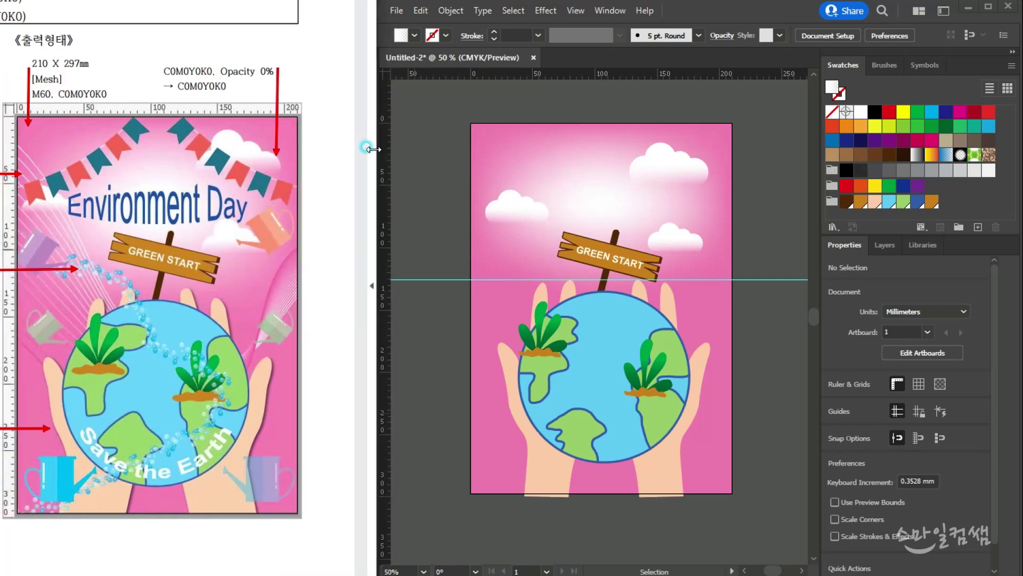
{"action": "left_click_drag", "start_coordinate": [529, 78], "coordinate": [530, 80]}
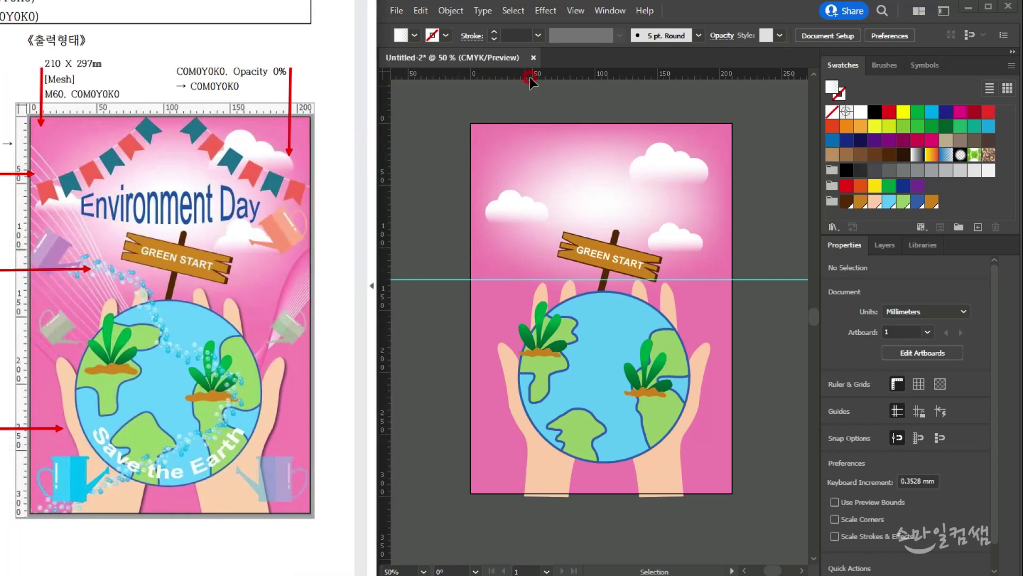
{"action": "left_click", "coordinate": [688, 16]}
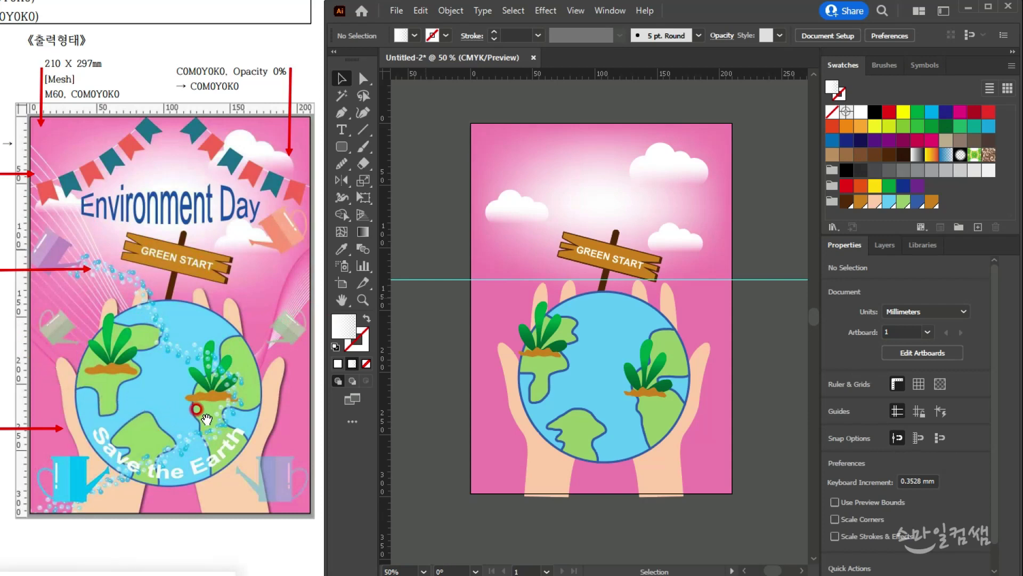
{"action": "left_click", "coordinate": [308, 255]}
{"action": "left_click_drag", "start_coordinate": [308, 255], "coordinate": [127, 290]}
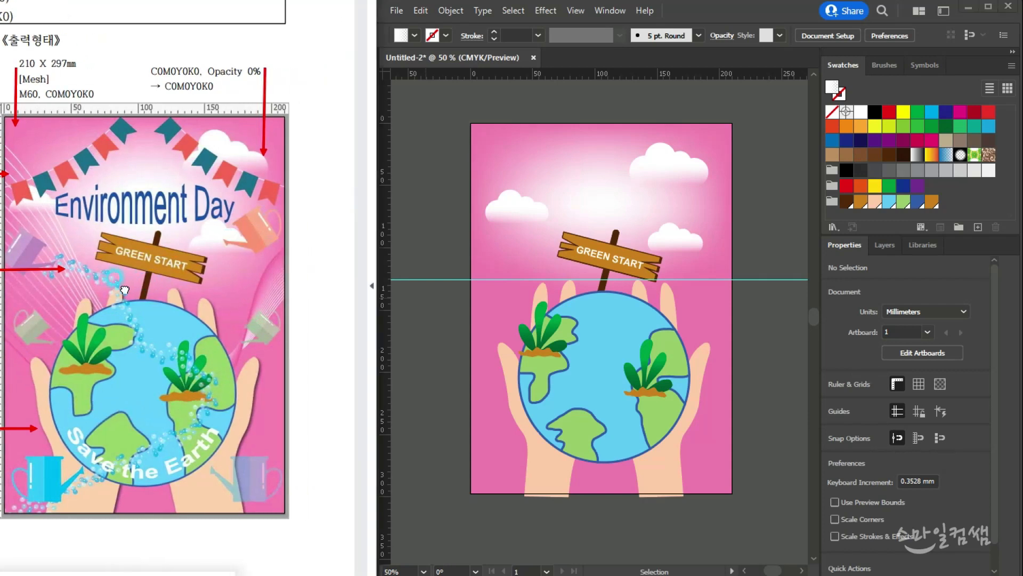
{"action": "left_click", "coordinate": [427, 157]}
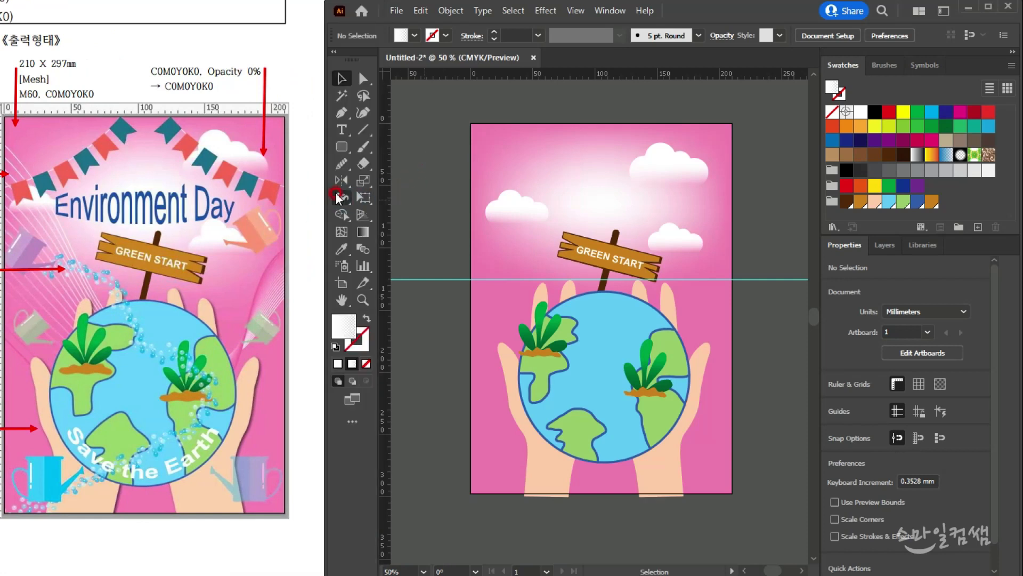
- Activate the Pencil tool and accept its options with fidelity near Smooth and path editing within 6 pixels
{"action": "left_click", "coordinate": [343, 164]}
{"action": "left_click", "coordinate": [404, 181]}
{"action": "double_click", "coordinate": [342, 163]}
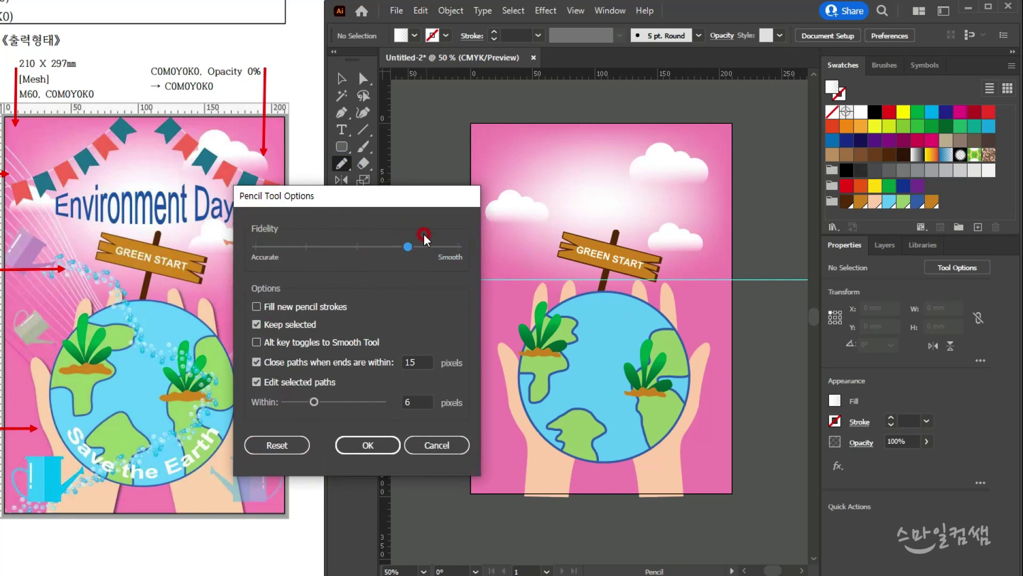
{"action": "left_click", "coordinate": [367, 445]}
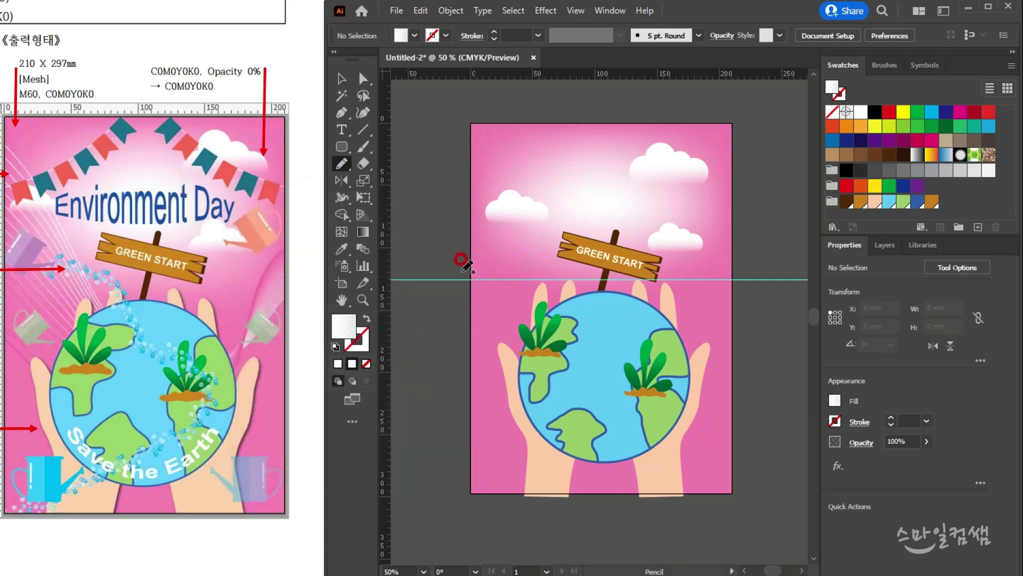
- Draw a wavy pencil curve about 266 mm wide and 180 mm high across the artboard and give it a white 1 pt stroke
{"action": "scroll", "coordinate": [576, 249], "scroll_direction": "right", "scroll_amount": 1}
{"action": "left_click", "coordinate": [770, 231], "text": "ctrl"}
{"action": "left_click_drag", "start_coordinate": [662, 297], "coordinate": [624, 286]}
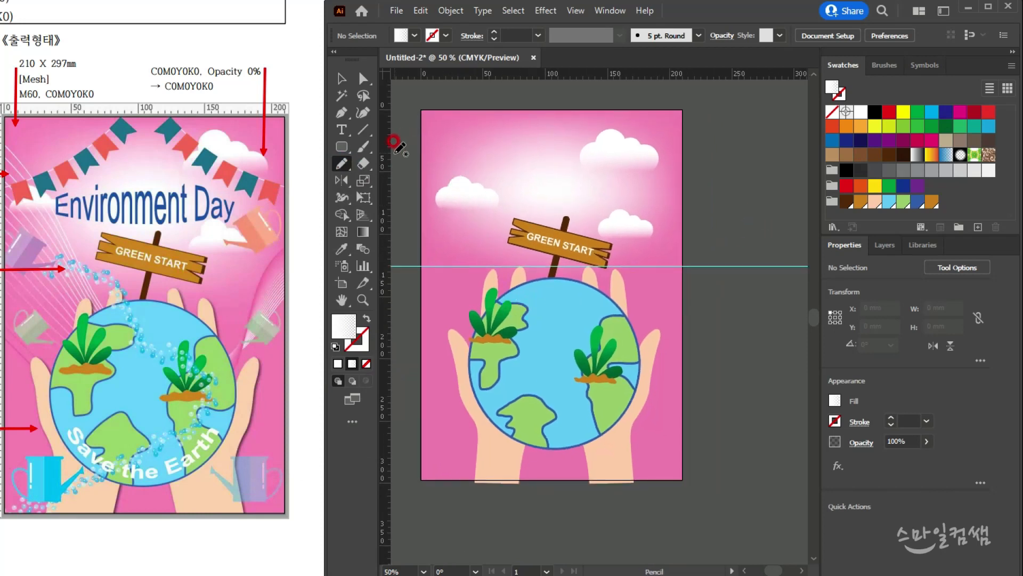
{"action": "scroll", "coordinate": [407, 140], "scroll_direction": "down", "scroll_amount": 1}
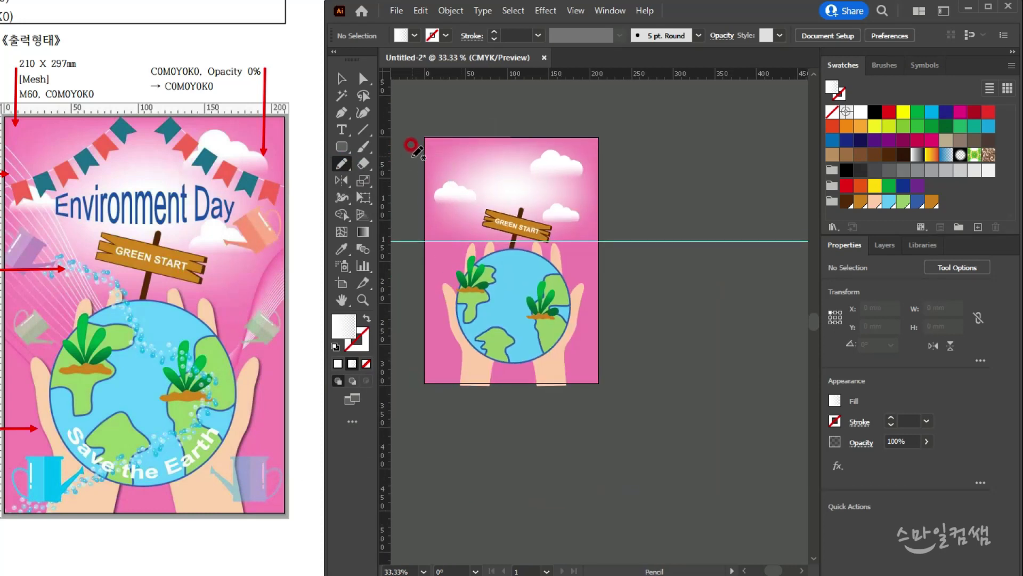
{"action": "left_click_drag", "start_coordinate": [413, 156], "coordinate": [474, 220]}
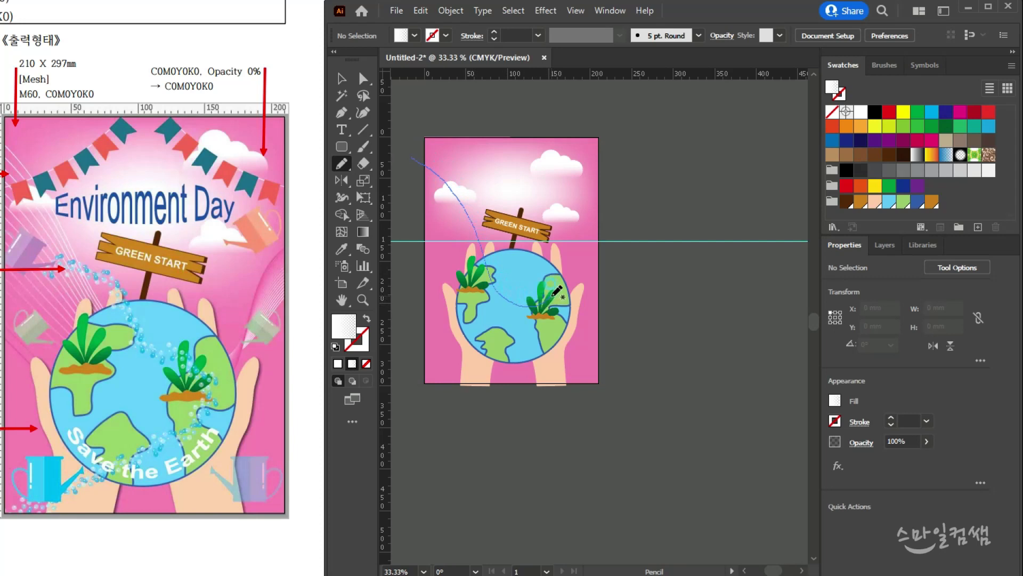
{"action": "mouse_move", "coordinate": [567, 284]}
{"action": "left_mouse_down"}
{"action": "mouse_move", "coordinate": [599, 250]}
{"action": "mouse_move", "coordinate": [632, 246]}
{"action": "left_mouse_up"}
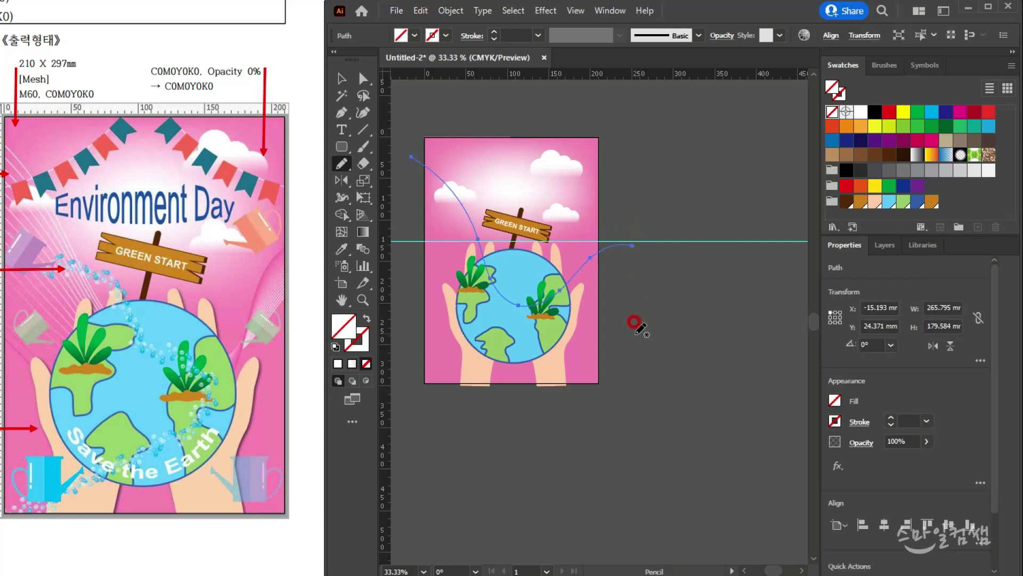
{"action": "left_click", "coordinate": [449, 32]}
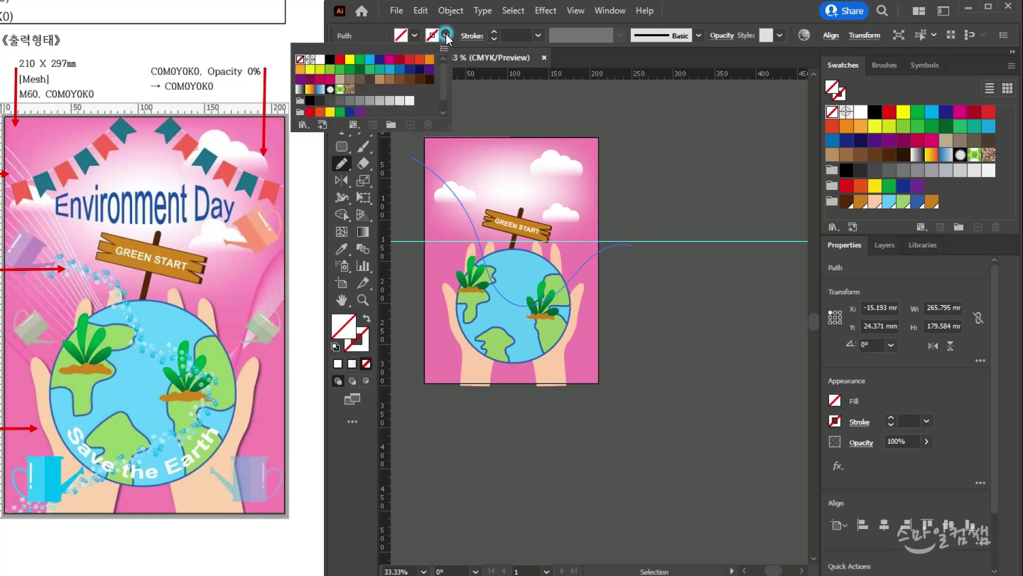
{"action": "left_click", "coordinate": [319, 59]}
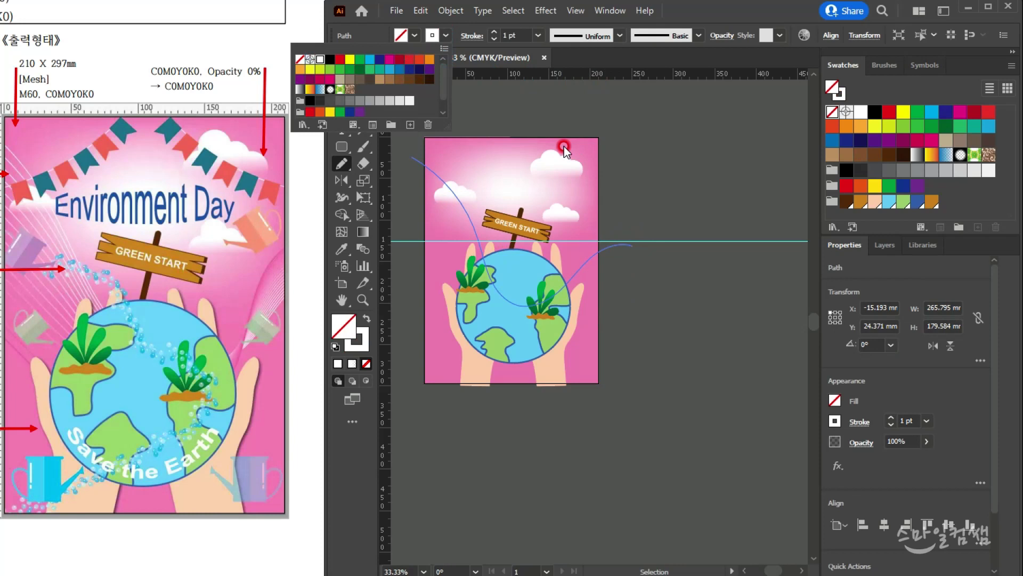
- Check the reference poster and draw a second pencil curve about 297 mm wide and 185 mm high, running beyond both sides of the artboard
{"action": "left_click", "coordinate": [32, 195]}
{"action": "left_click_drag", "start_coordinate": [24, 0], "coordinate": [107, 1]}
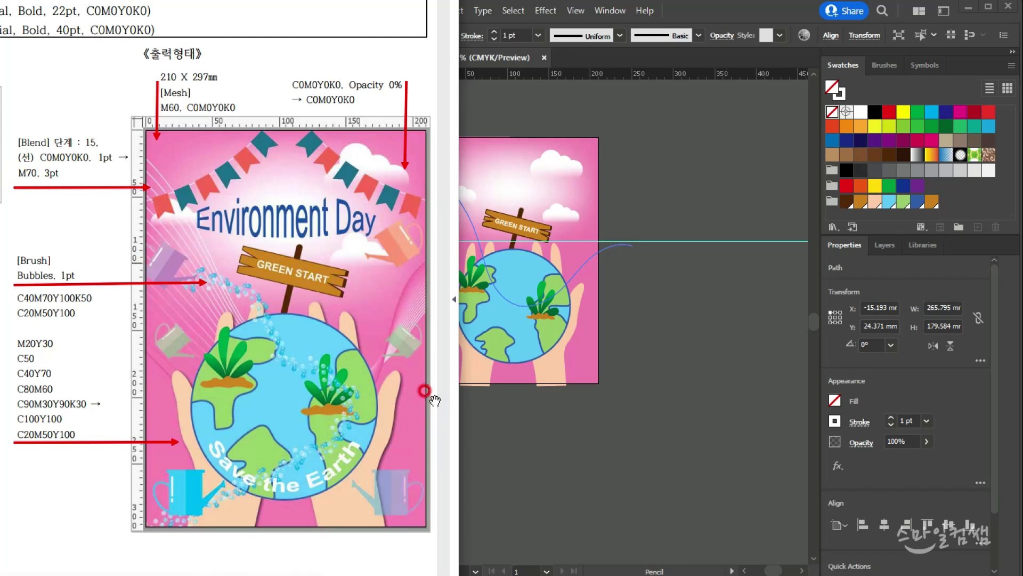
{"action": "left_click_drag", "start_coordinate": [319, 268], "coordinate": [259, 264]}
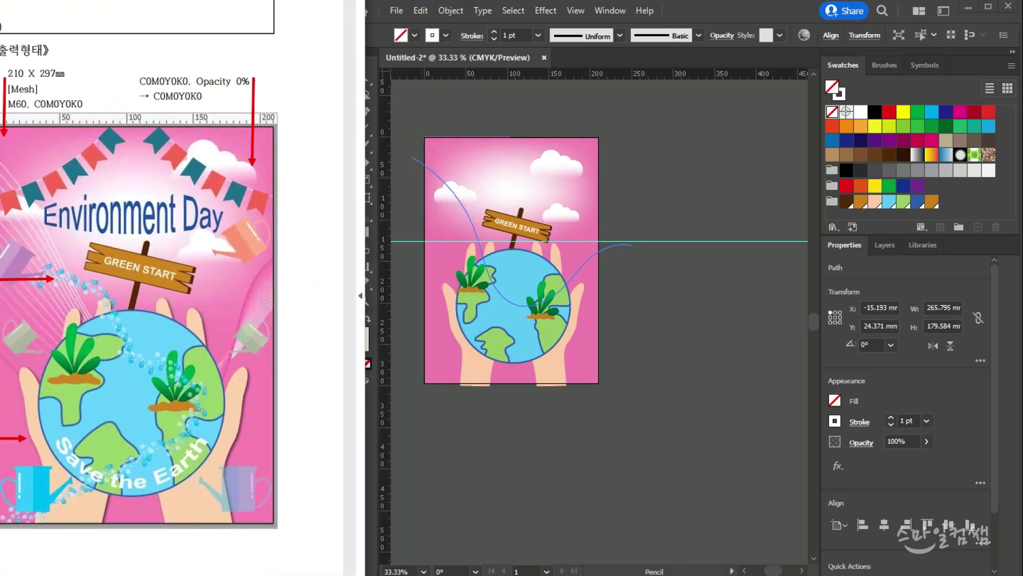
{"action": "left_click", "coordinate": [681, 10]}
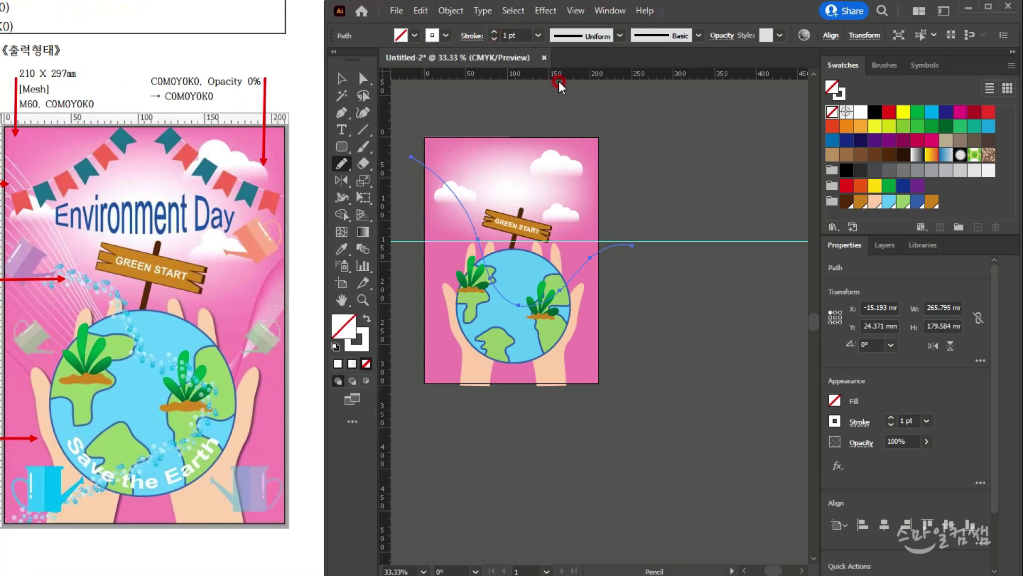
{"action": "left_click_drag", "start_coordinate": [12, 354], "coordinate": [42, 333]}
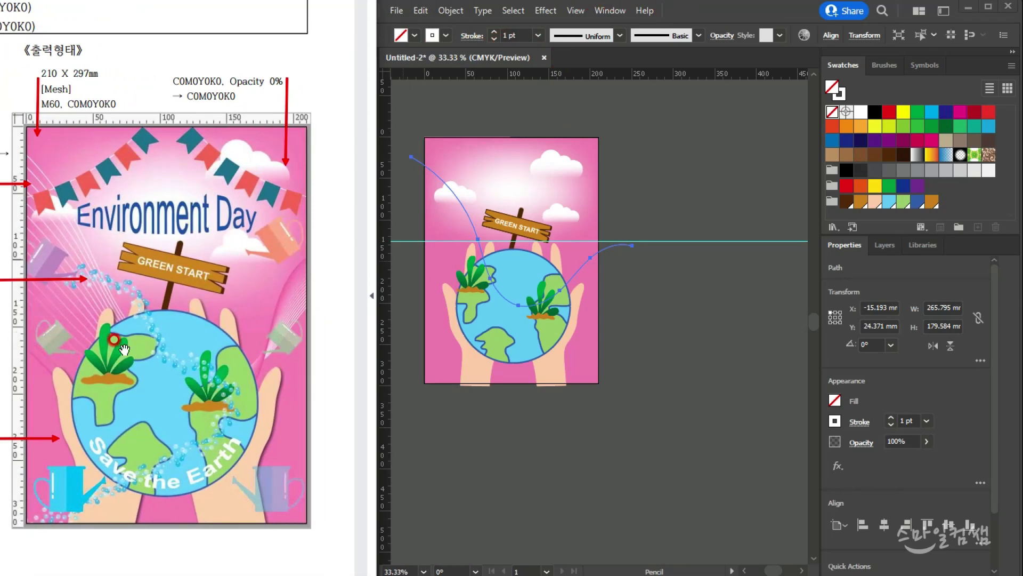
{"action": "left_click", "coordinate": [668, 25]}
{"action": "key", "text": "n"}
{"action": "left_click_drag", "start_coordinate": [397, 268], "coordinate": [433, 300]}
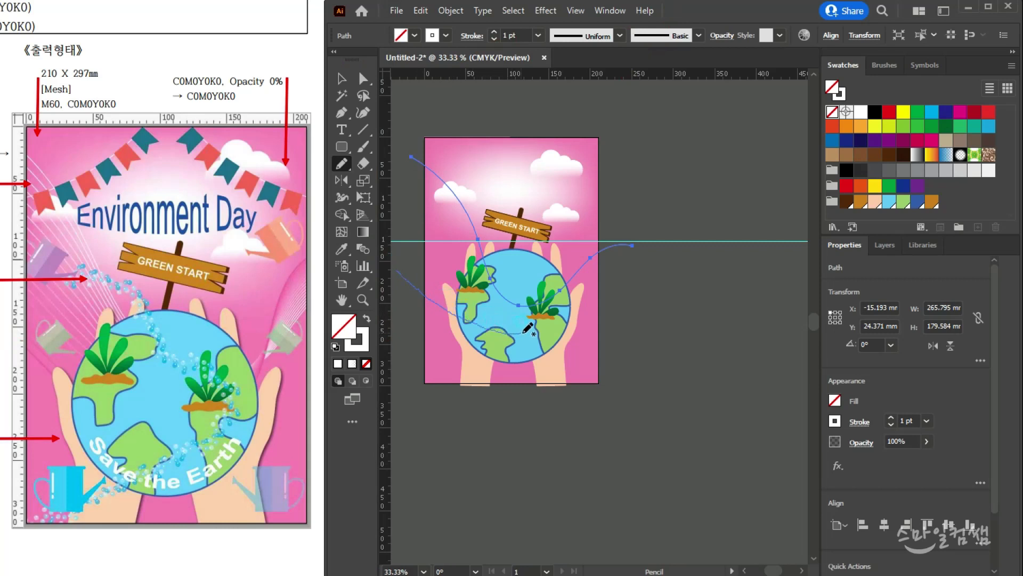
{"action": "left_click_drag", "start_coordinate": [539, 323], "coordinate": [564, 305]}
{"action": "mouse_move", "coordinate": [570, 267]}
{"action": "left_mouse_down"}
{"action": "mouse_move", "coordinate": [583, 208]}
{"action": "mouse_move", "coordinate": [645, 176]}
{"action": "left_mouse_up"}
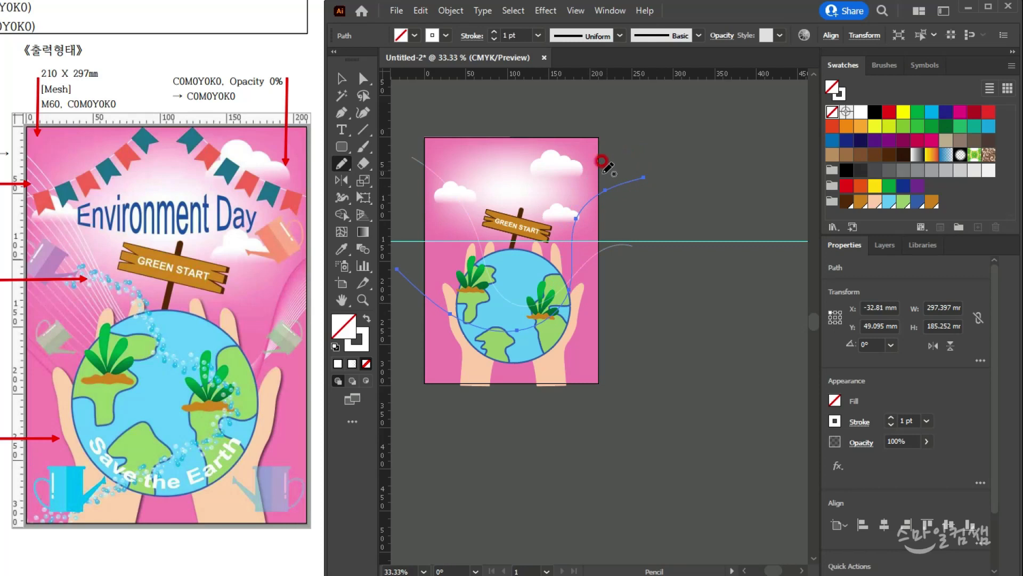
- Define the second curve's fill colour as C0 M70 Y0 K0, matching the reference's blend specification
{"action": "left_click_drag", "start_coordinate": [87, 347], "coordinate": [274, 325]}
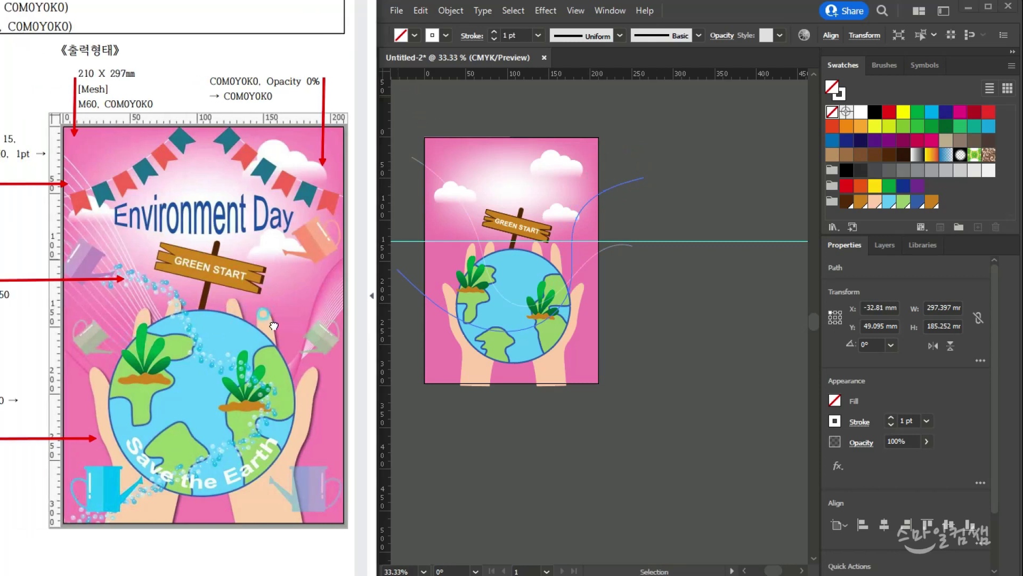
{"action": "left_click_drag", "start_coordinate": [186, 6], "coordinate": [158, 4]}
{"action": "left_click", "coordinate": [714, 21]}
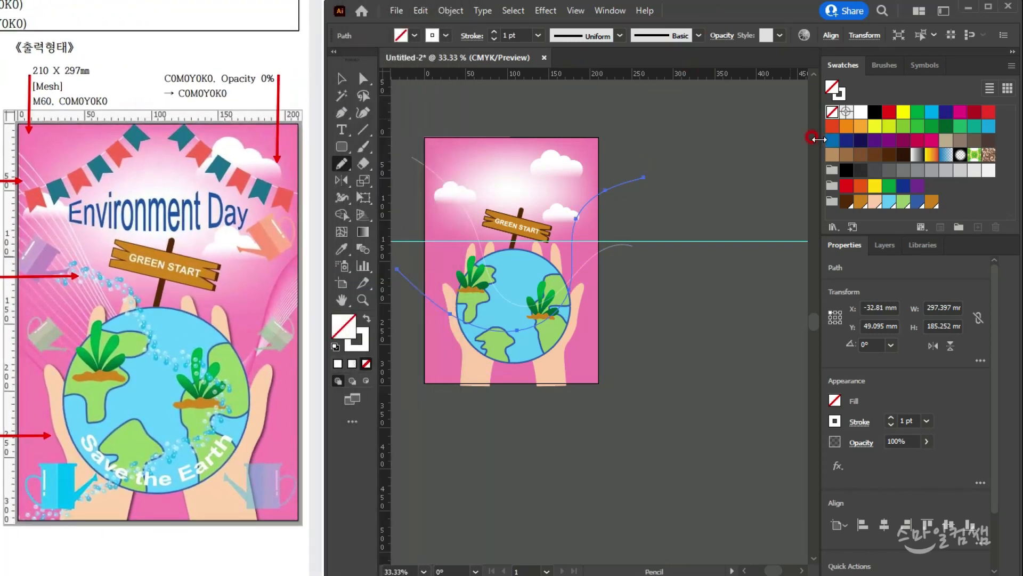
{"action": "double_click", "coordinate": [831, 88]}
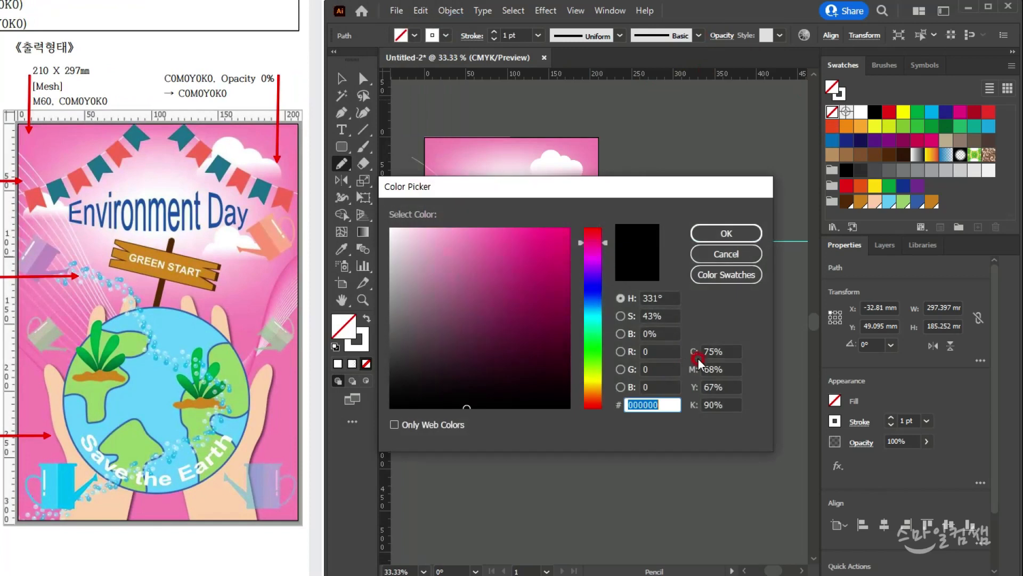
{"action": "left_click", "coordinate": [727, 356]}
{"action": "type", "text": "0"}
{"action": "key", "text": "Tab"}
{"action": "type", "text": "70"}
{"action": "key", "text": "Tab"}
{"action": "type", "text": "0"}
{"action": "key", "text": "Tab"}
{"action": "type", "text": "0"}
{"action": "key", "text": "Return"}
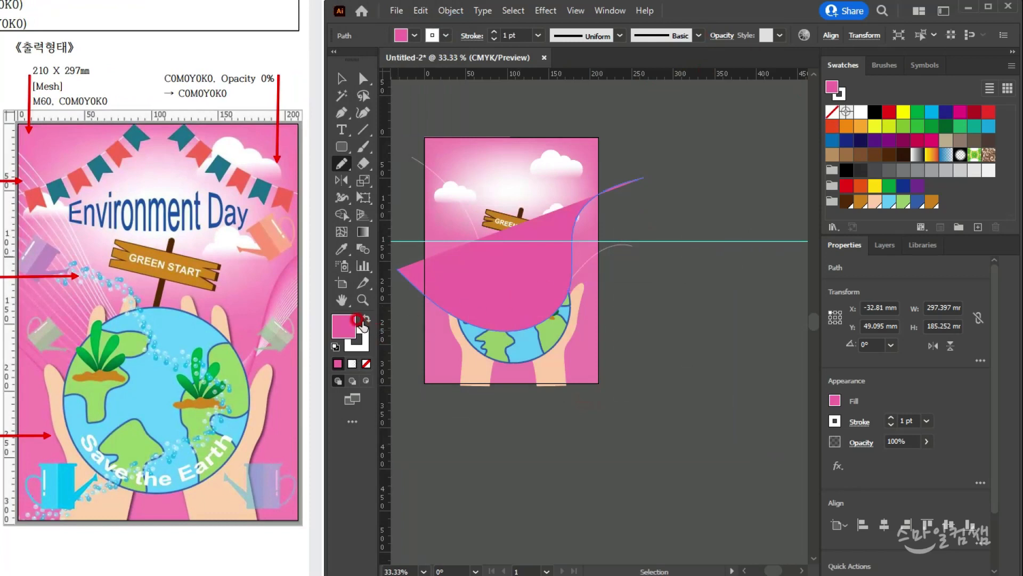
- Transfer the pink colour from the second curve's fill to its stroke and set the fill to none
{"action": "left_click", "coordinate": [364, 322]}
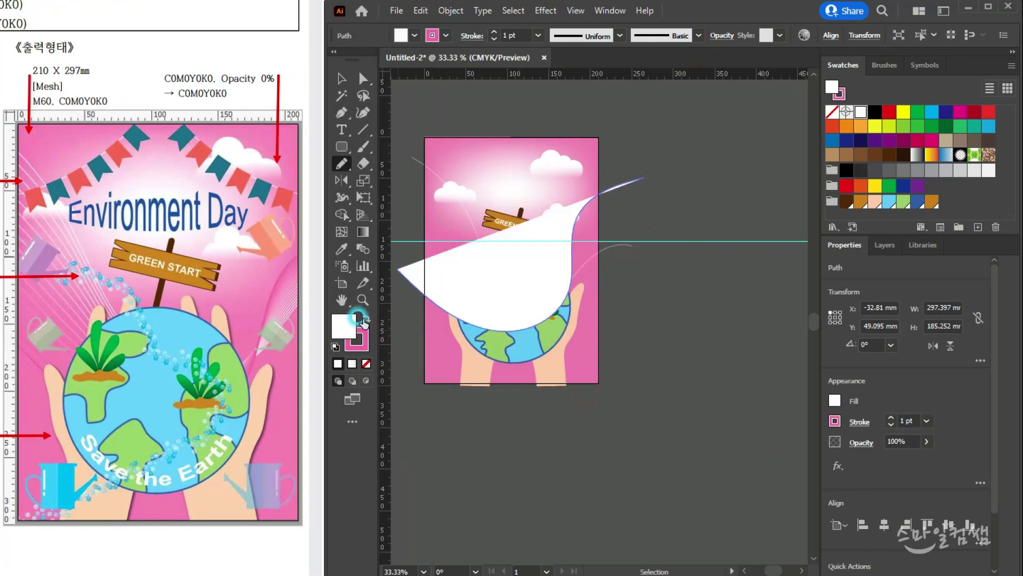
{"action": "left_click", "coordinate": [366, 364]}
{"action": "left_click", "coordinate": [356, 339]}
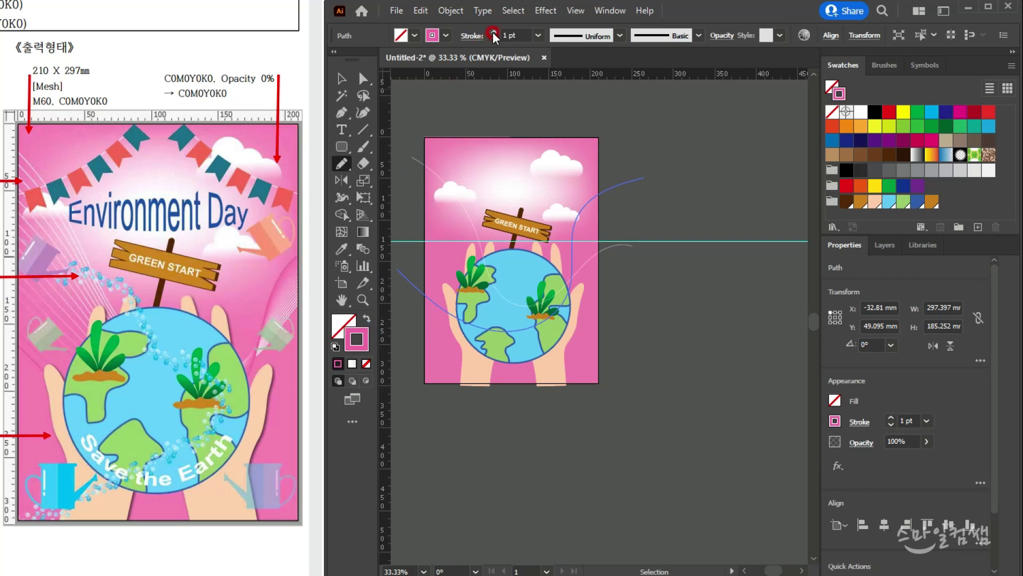
- Set the pink curve's stroke weight to 3 pt and deselect the curve
{"action": "left_click", "coordinate": [494, 32]}
{"action": "left_click", "coordinate": [493, 32]}
{"action": "left_click", "coordinate": [342, 78]}
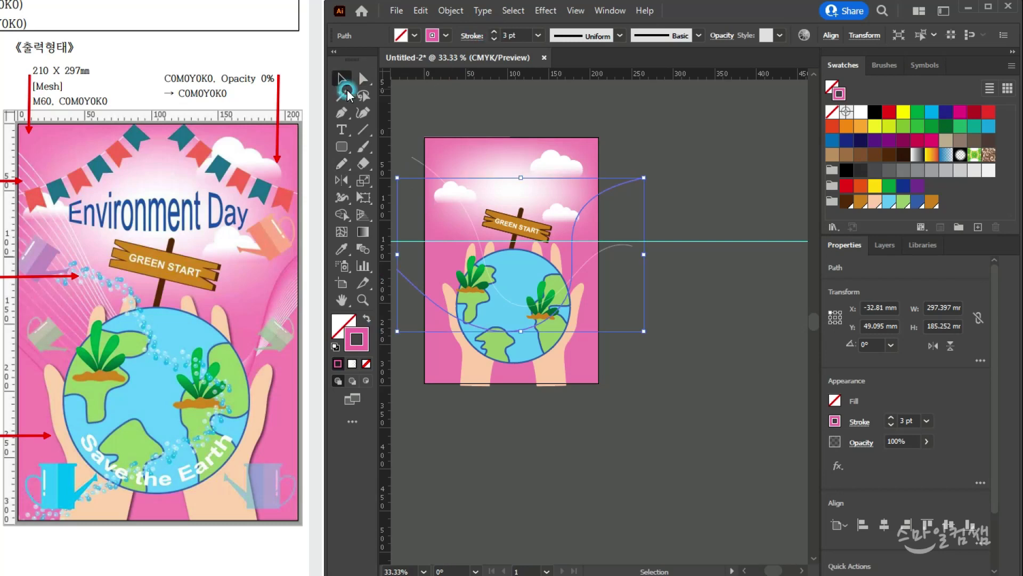
{"action": "left_click", "coordinate": [668, 246]}
{"action": "scroll", "coordinate": [386, 299], "scroll_direction": "up", "scroll_amount": 2}
{"action": "left_click_drag", "start_coordinate": [587, 248], "coordinate": [543, 363]}
{"action": "left_click_drag", "start_coordinate": [439, 244], "coordinate": [501, 244]}
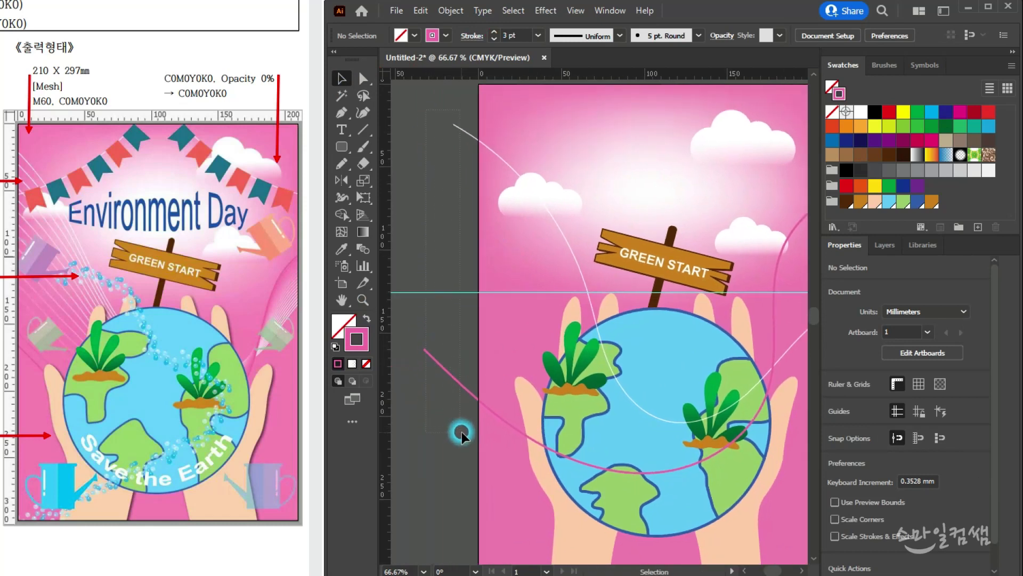
{"action": "left_click_drag", "start_coordinate": [461, 432], "coordinate": [462, 432]}
{"action": "left_click", "coordinate": [470, 165]}
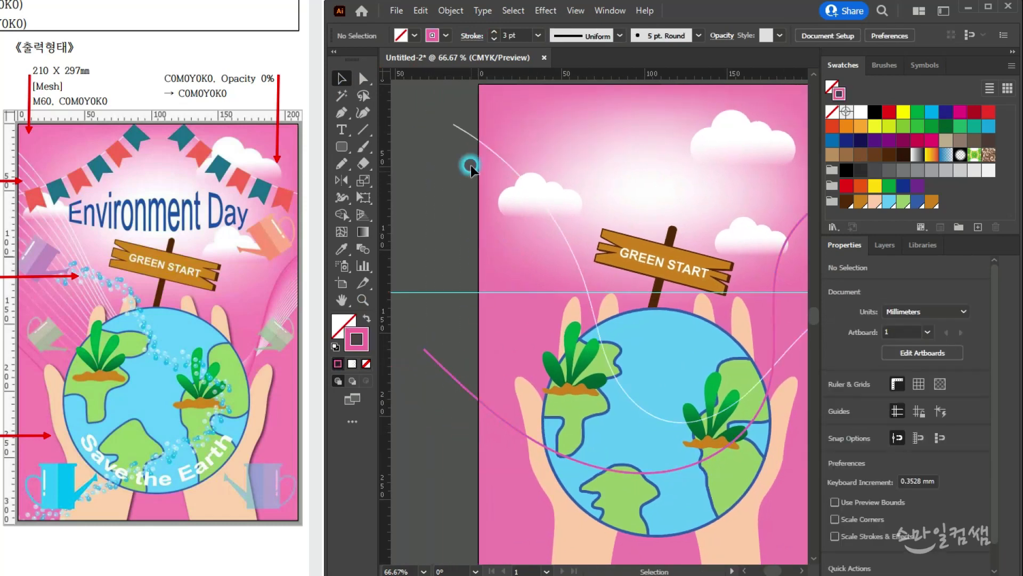
{"action": "left_click", "coordinate": [468, 137]}
{"action": "left_click", "coordinate": [443, 366], "text": "shift"}
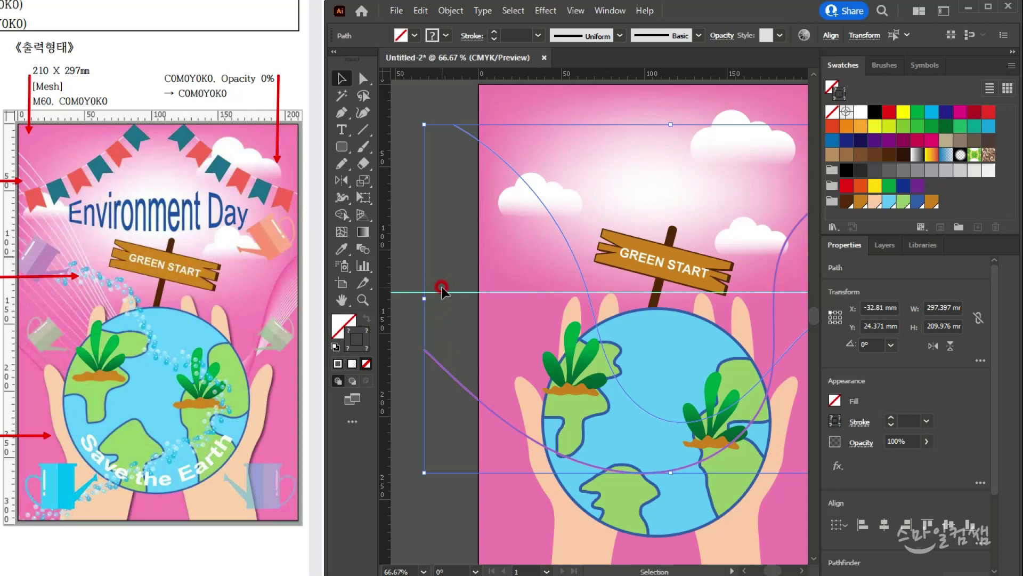
{"action": "left_click", "coordinate": [444, 269]}
- Lock the guides and make a blend between the thin white curve and the pink curve
{"action": "key", "text": "ctrl+alt+semicolon"}
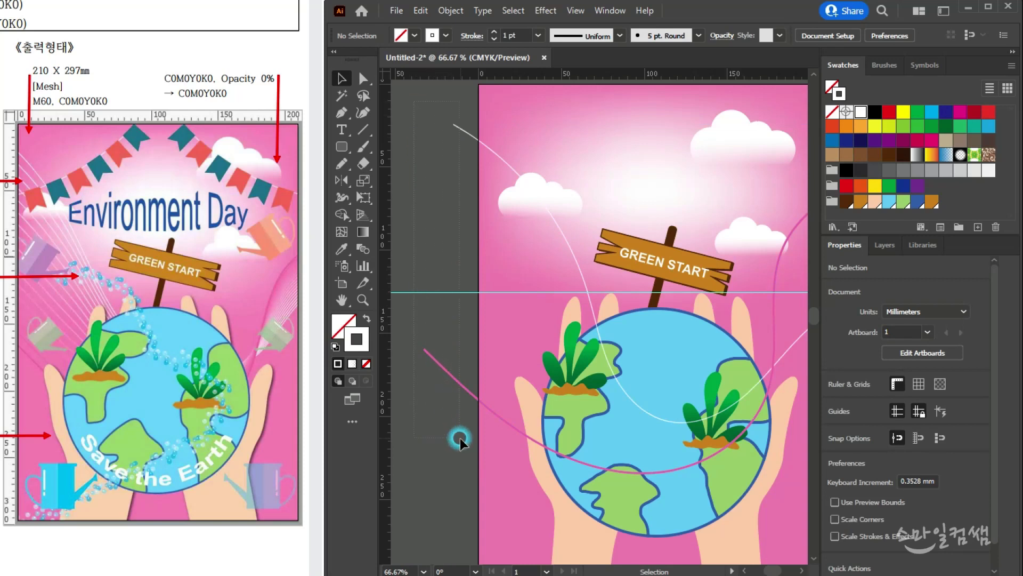
{"action": "left_click_drag", "start_coordinate": [458, 436], "coordinate": [468, 366]}
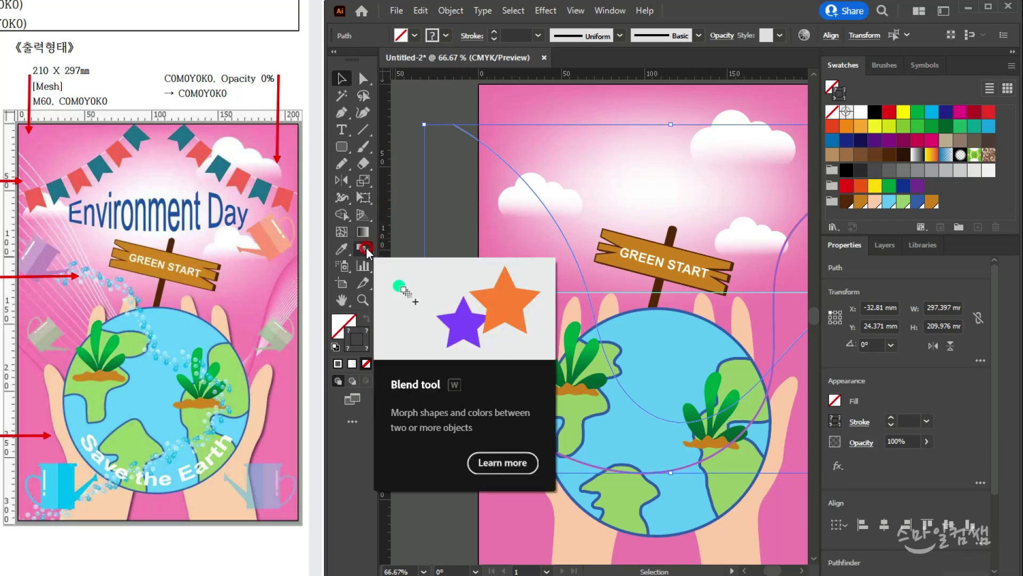
{"action": "left_click", "coordinate": [450, 10]}
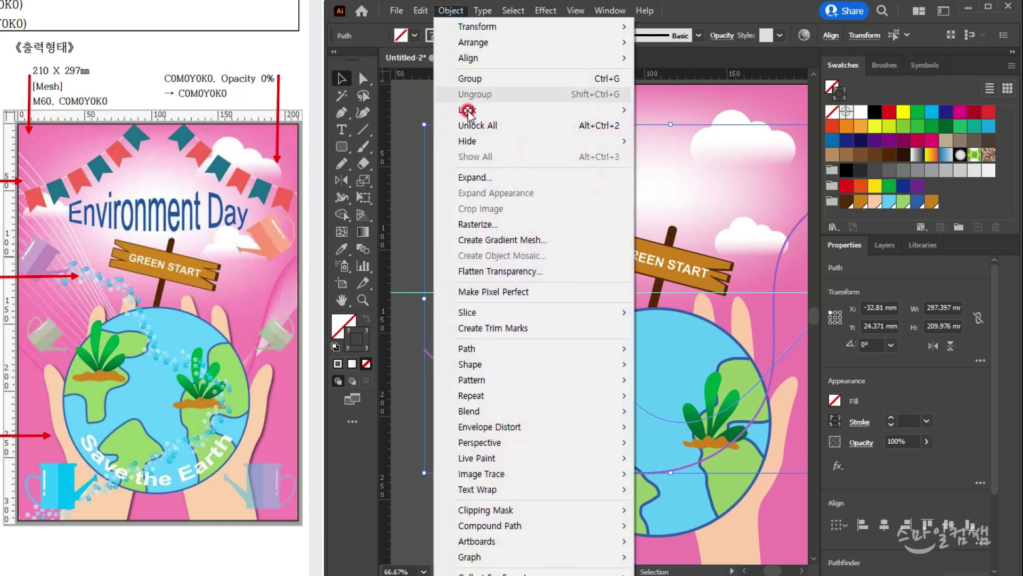
{"action": "mouse_move", "coordinate": [489, 411]}
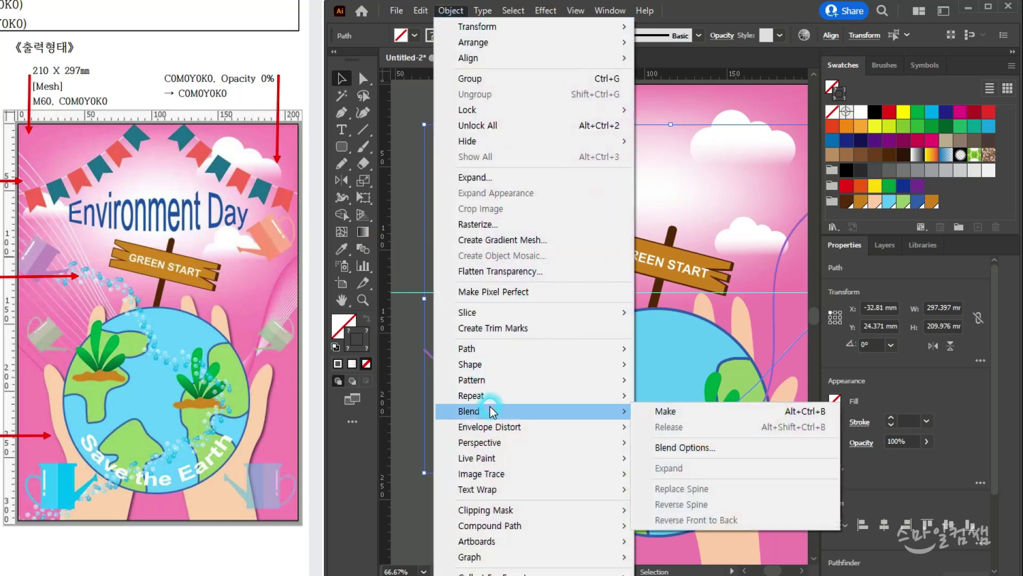
{"action": "left_click", "coordinate": [654, 412]}
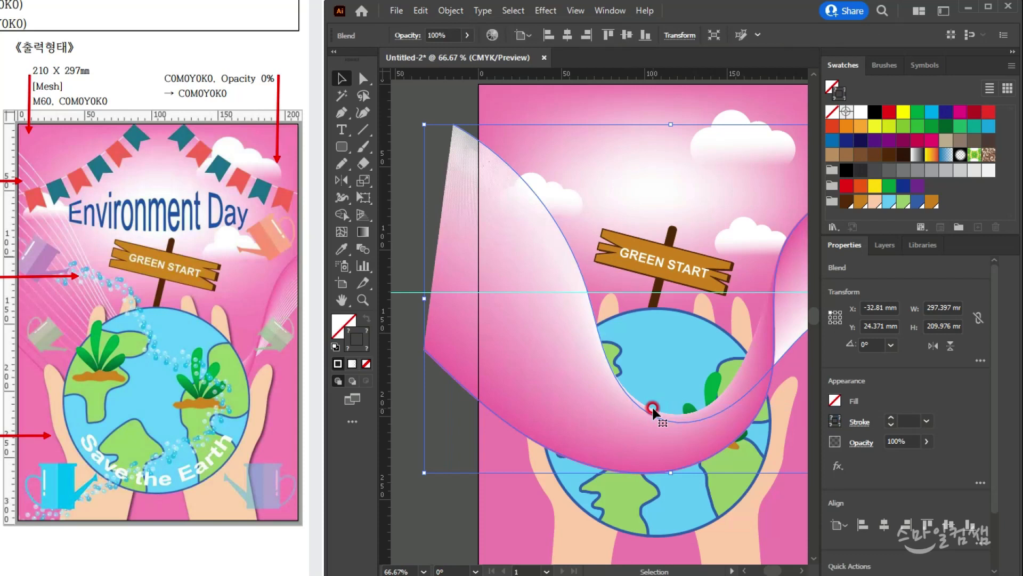
- Check the reference sheet's blend specification and set the blend spacing to 15 specified steps
{"action": "scroll", "coordinate": [653, 400], "scroll_direction": "down", "scroll_amount": 1}
{"action": "left_click_drag", "start_coordinate": [585, 367], "coordinate": [536, 338]}
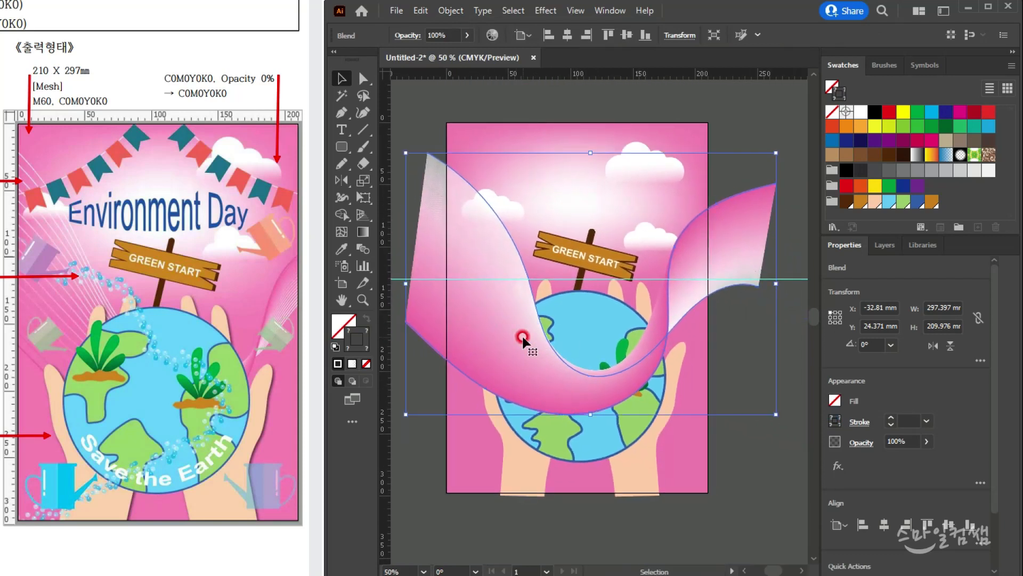
{"action": "left_click", "coordinate": [176, 228]}
{"action": "left_click_drag", "start_coordinate": [181, 233], "coordinate": [301, 233]}
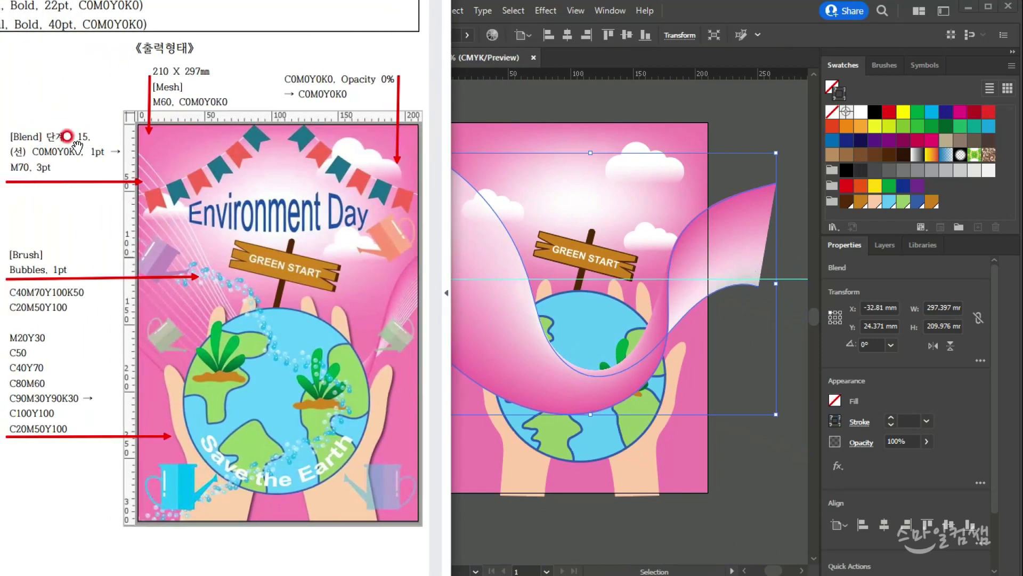
{"action": "left_click_drag", "start_coordinate": [245, 277], "coordinate": [186, 276]}
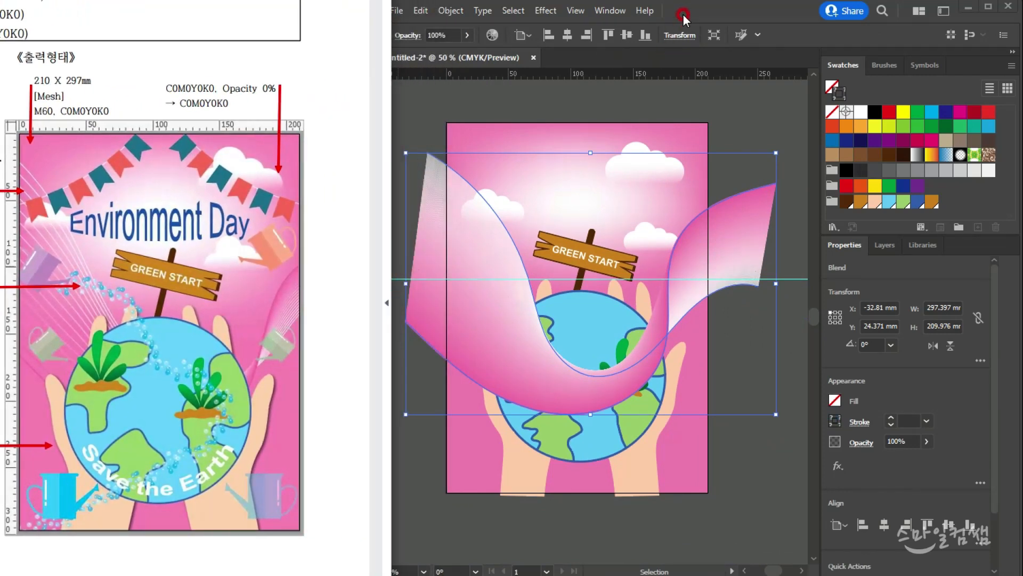
{"action": "left_click", "coordinate": [423, 309]}
{"action": "left_click", "coordinate": [362, 248]}
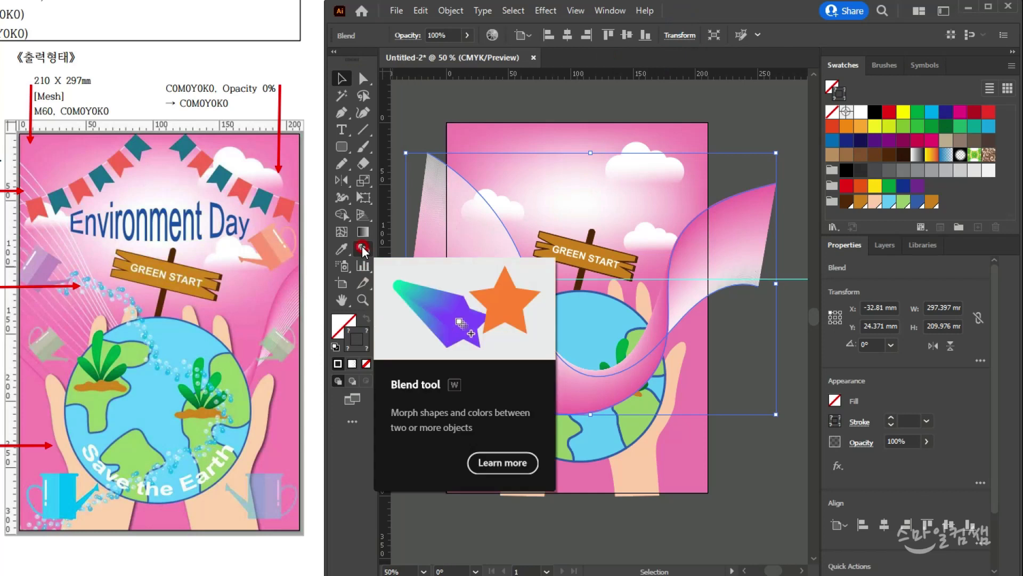
{"action": "double_click", "coordinate": [363, 248]}
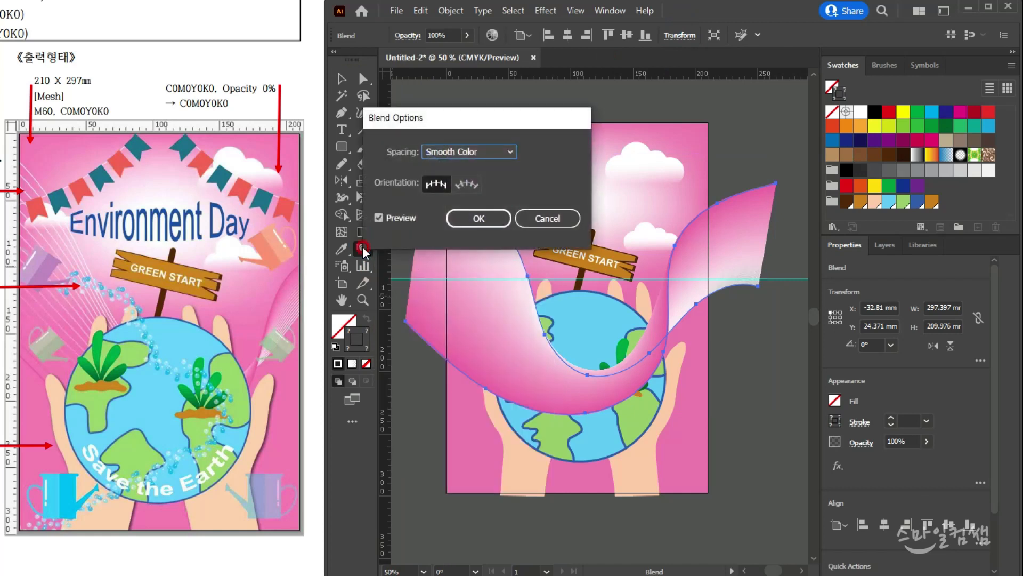
{"action": "left_click", "coordinate": [480, 152]}
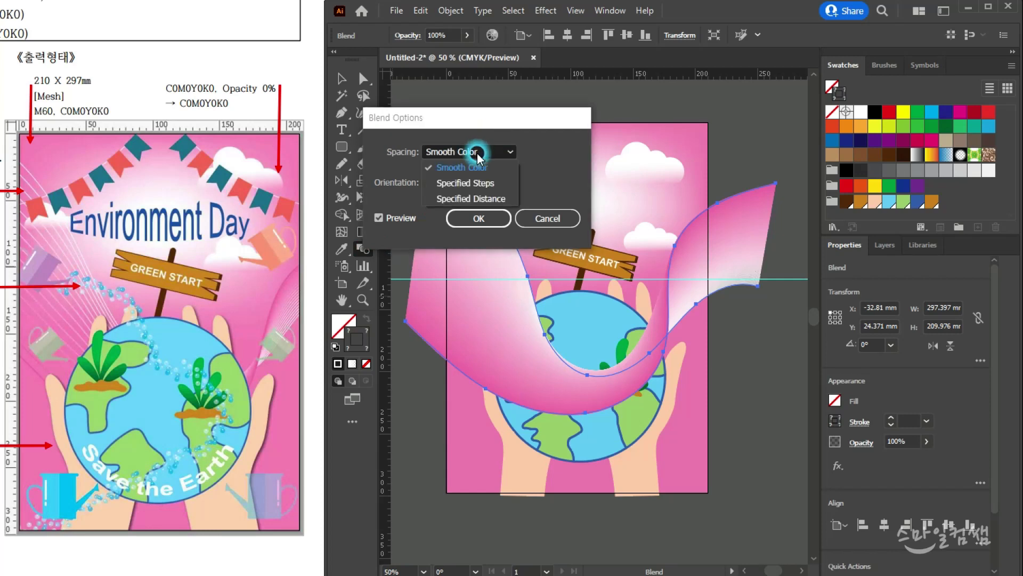
{"action": "left_click", "coordinate": [461, 184]}
{"action": "double_click", "coordinate": [539, 160]}
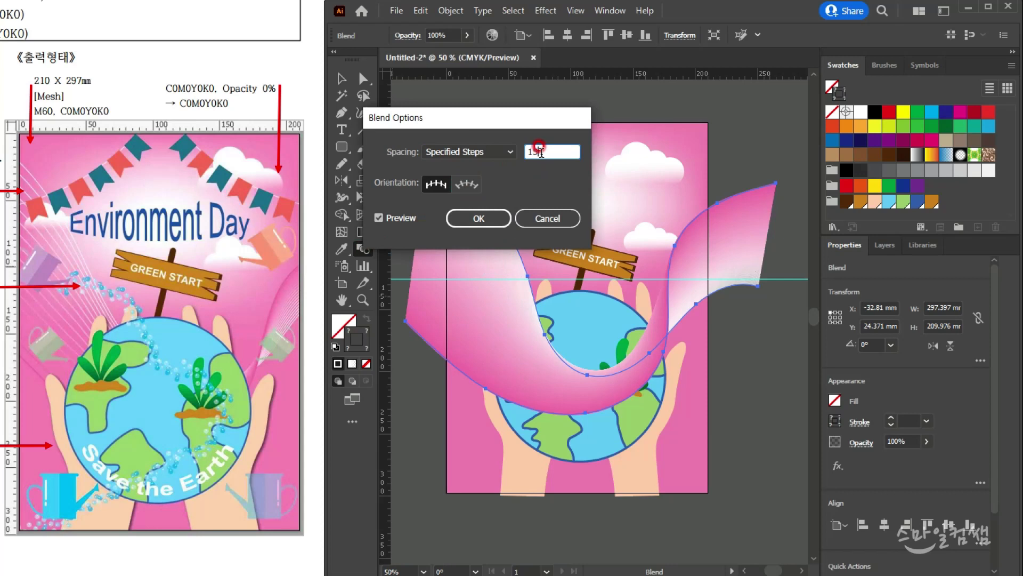
{"action": "left_click", "coordinate": [388, 215]}
{"action": "left_click", "coordinate": [388, 214]}
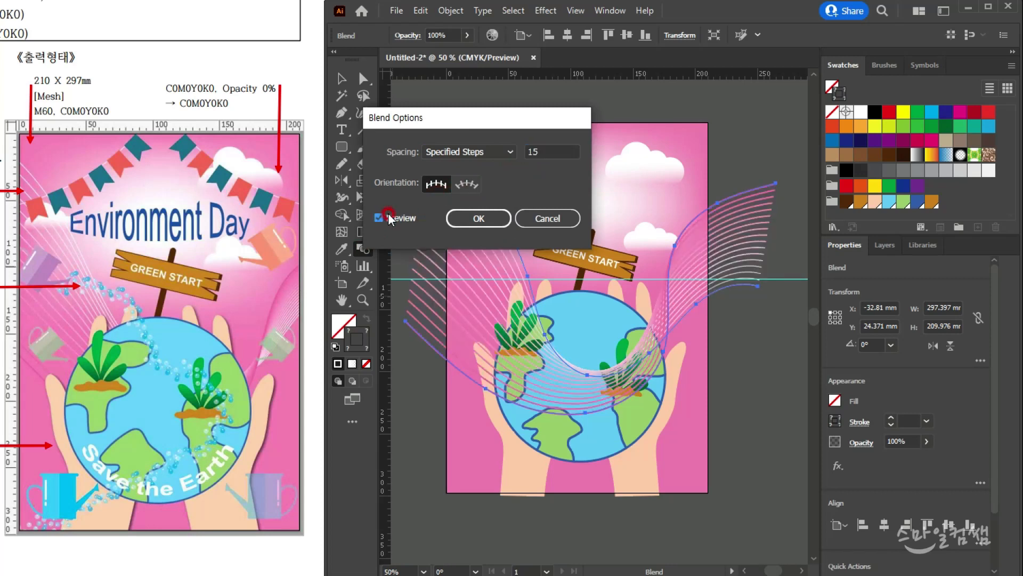
{"action": "left_click", "coordinate": [458, 218]}
{"action": "left_click", "coordinate": [344, 79]}
{"action": "left_click", "coordinate": [758, 140]}
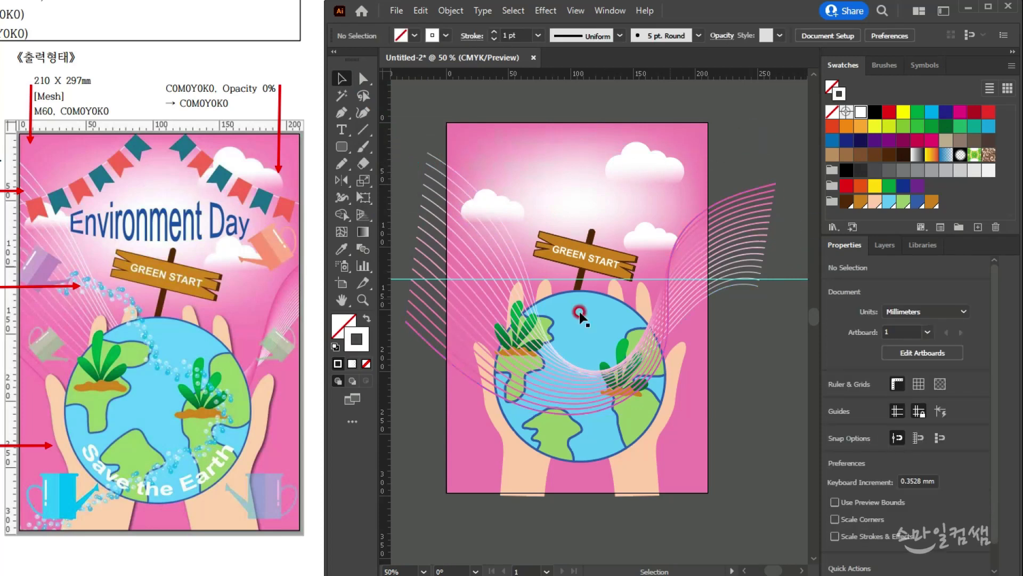
- Extend the pink curve's right end to about X 286 mm, Y 38 mm and shift its neighbouring upper anchor points outward
{"action": "left_click", "coordinate": [483, 178]}
{"action": "left_click", "coordinate": [364, 79]}
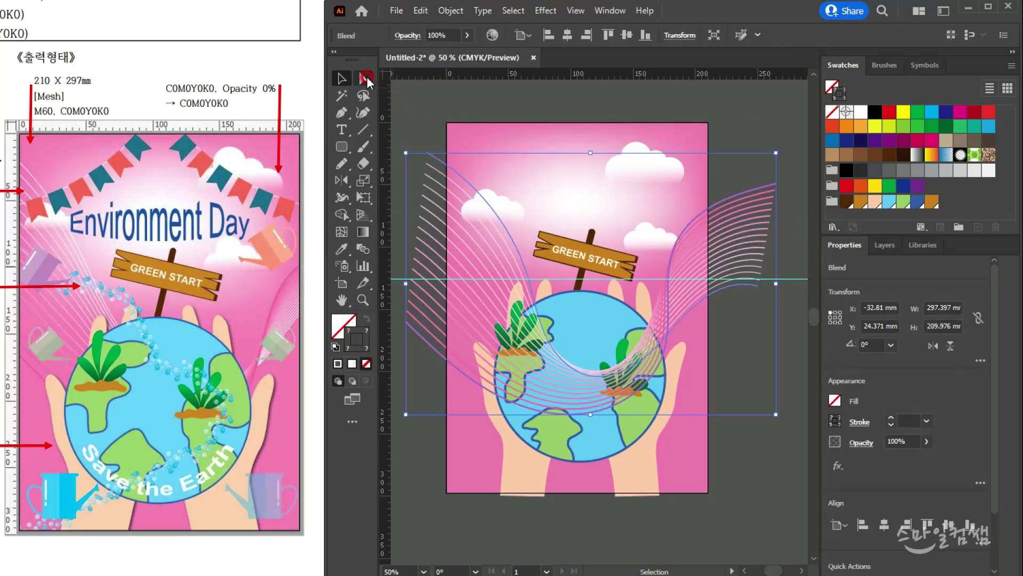
{"action": "left_click", "coordinate": [765, 143]}
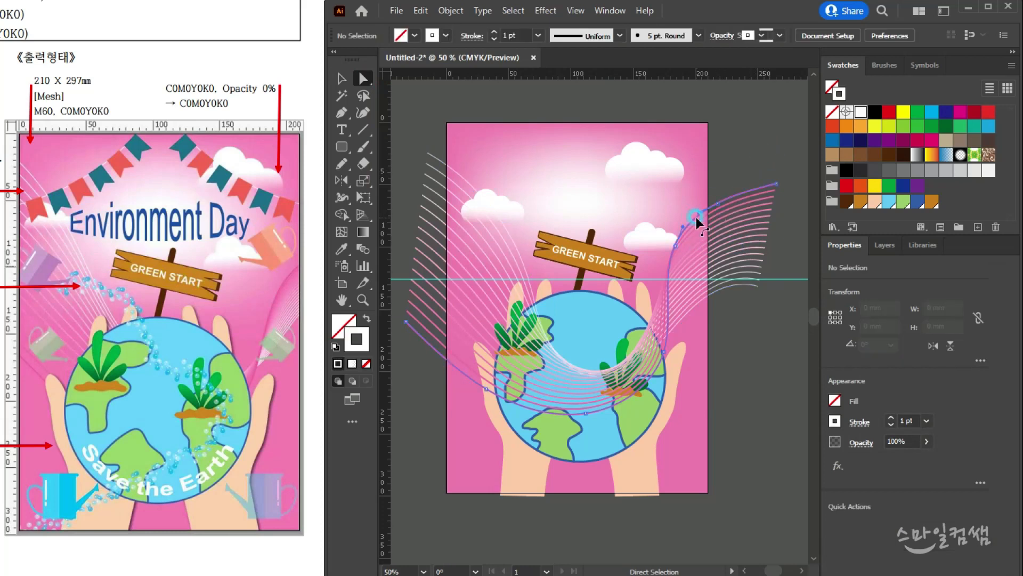
{"action": "left_click", "coordinate": [697, 220]}
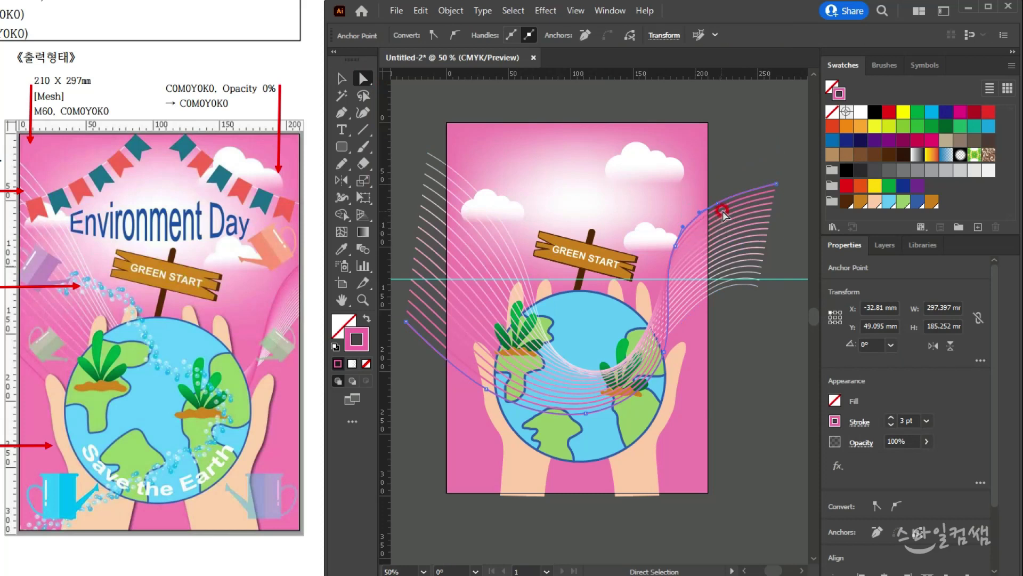
{"action": "left_click_drag", "start_coordinate": [776, 184], "coordinate": [802, 169]}
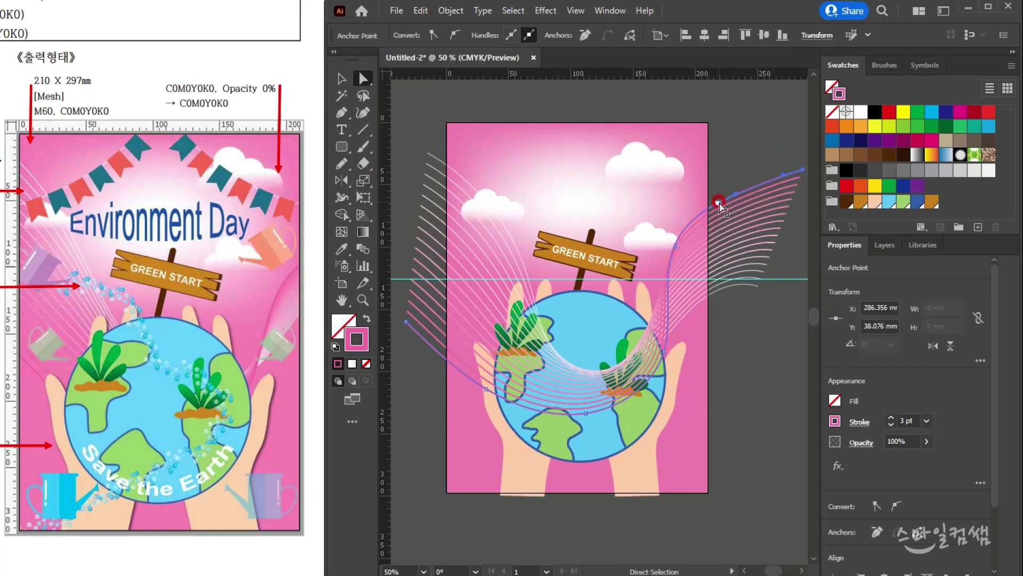
{"action": "left_click_drag", "start_coordinate": [739, 194], "coordinate": [690, 240]}
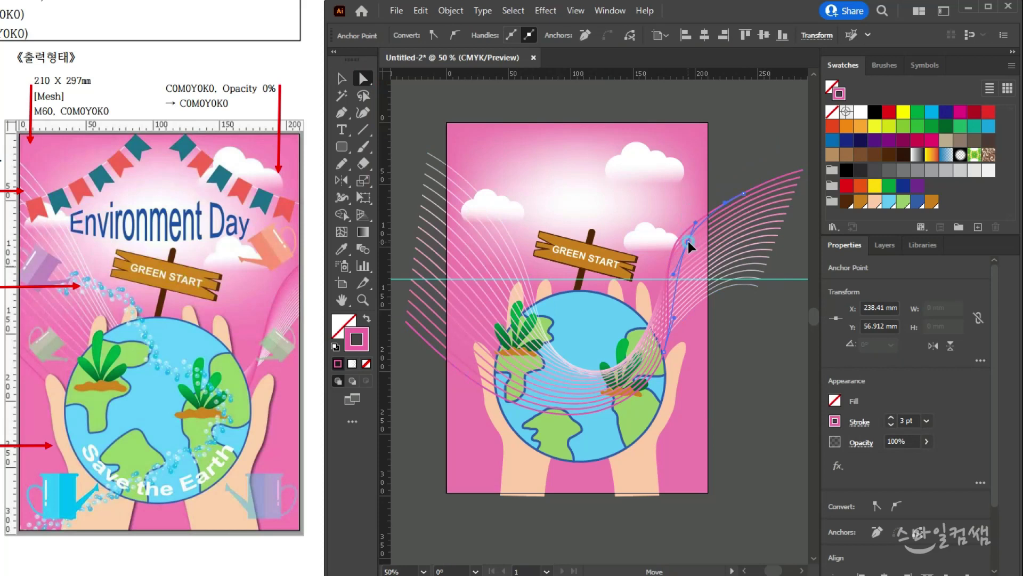
{"action": "left_click", "coordinate": [749, 363]}
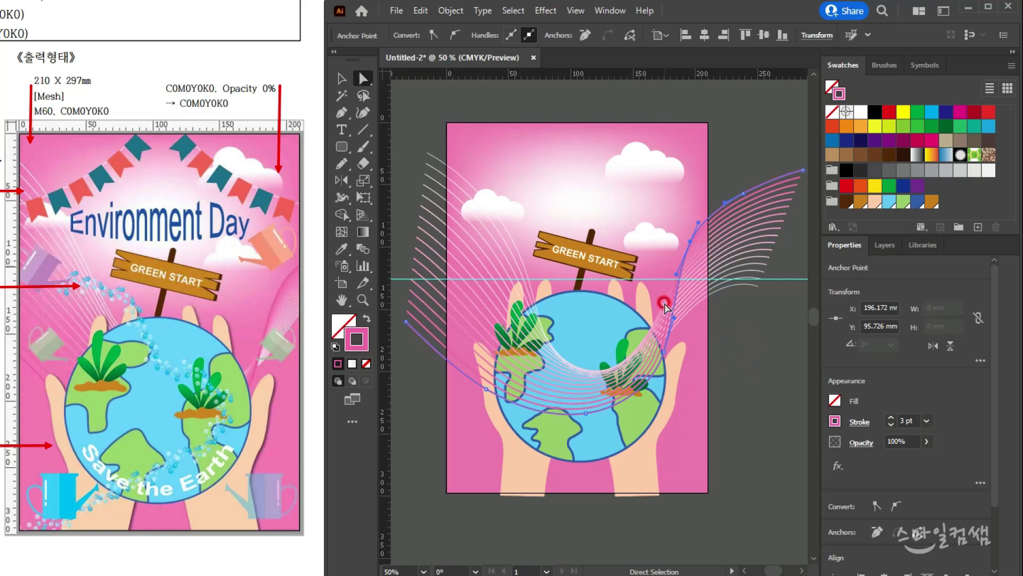
- Adjust the direction handles and anchor points along the pink curve's steep right section to refine its rise beside the globe
{"action": "left_click_drag", "start_coordinate": [676, 276], "coordinate": [661, 337]}
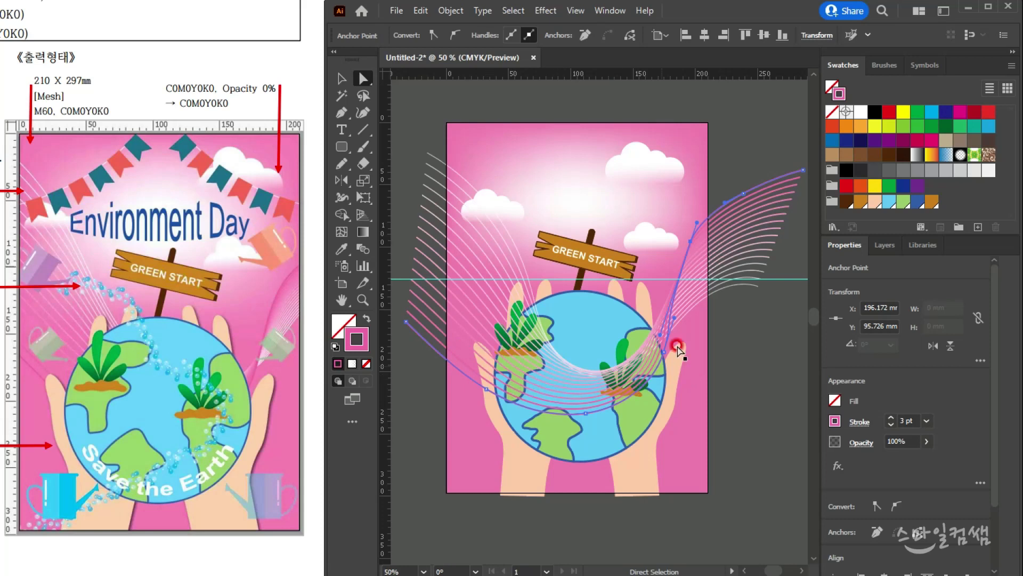
{"action": "left_click_drag", "start_coordinate": [674, 318], "coordinate": [676, 291]}
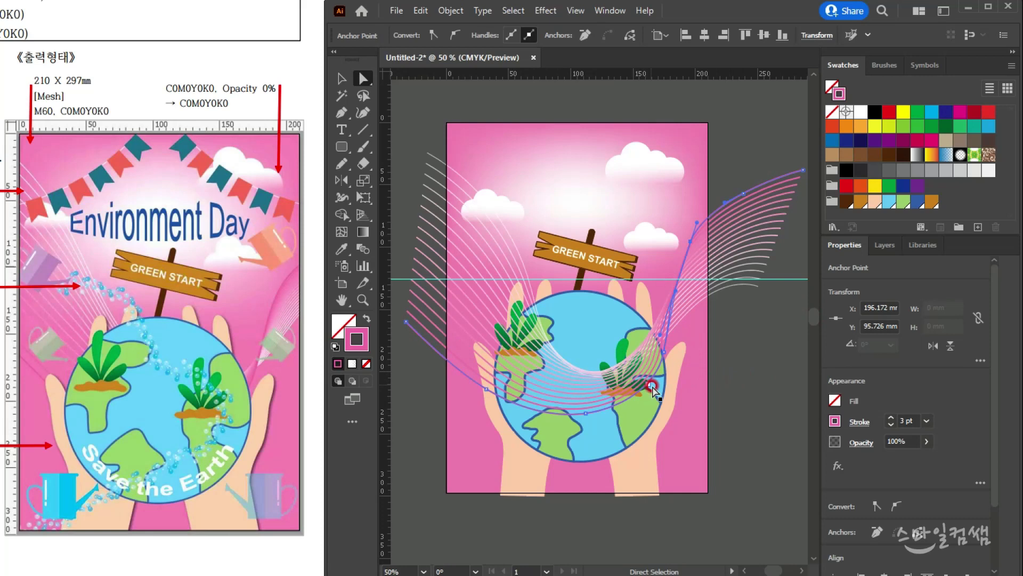
{"action": "left_click_drag", "start_coordinate": [664, 351], "coordinate": [660, 345]}
{"action": "left_click_drag", "start_coordinate": [692, 240], "coordinate": [712, 196]}
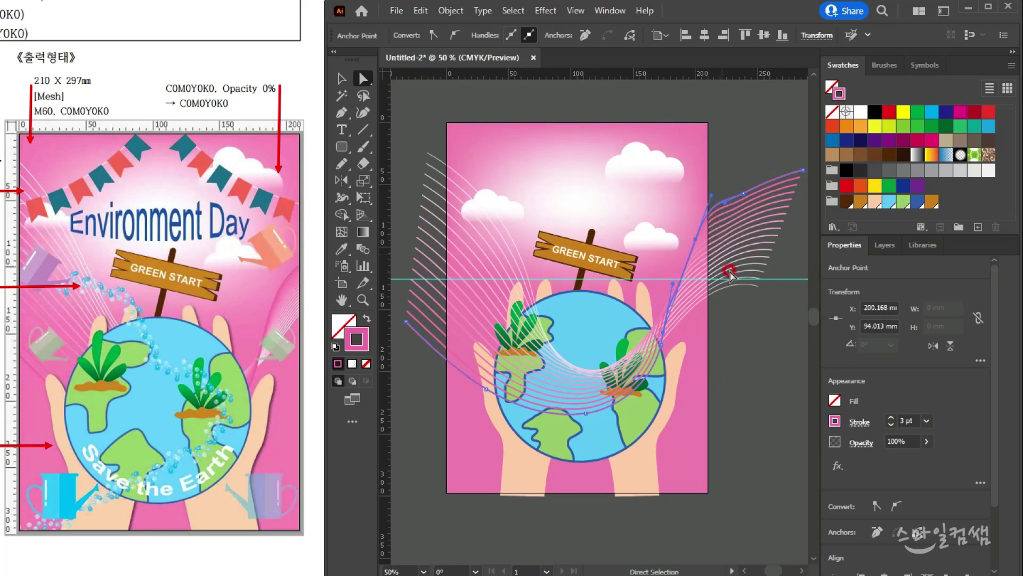
- Even out the bends on the right side of the pink curve with the Smooth tool
{"action": "left_click", "coordinate": [342, 164]}
{"action": "left_click", "coordinate": [391, 197]}
{"action": "mouse_move", "coordinate": [738, 202]}
{"action": "left_mouse_down"}
{"action": "mouse_move", "coordinate": [718, 205]}
{"action": "mouse_move", "coordinate": [646, 308]}
{"action": "mouse_move", "coordinate": [721, 217]}
{"action": "mouse_move", "coordinate": [670, 285]}
{"action": "left_mouse_up"}
{"action": "left_click_drag", "start_coordinate": [699, 210], "coordinate": [675, 290]}
{"action": "left_click_drag", "start_coordinate": [726, 202], "coordinate": [646, 338]}
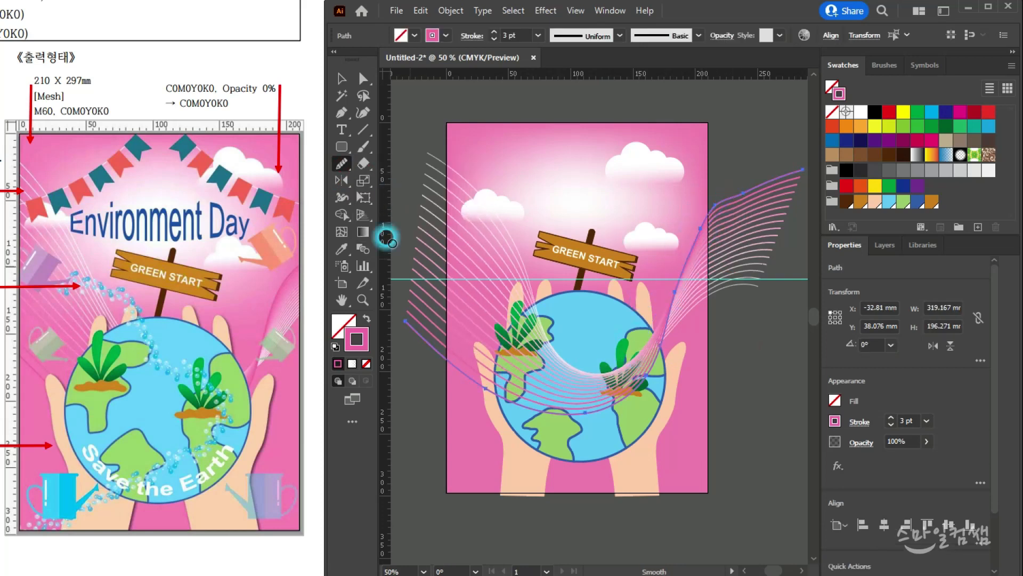
{"action": "left_click", "coordinate": [342, 79]}
{"action": "left_click", "coordinate": [731, 484]}
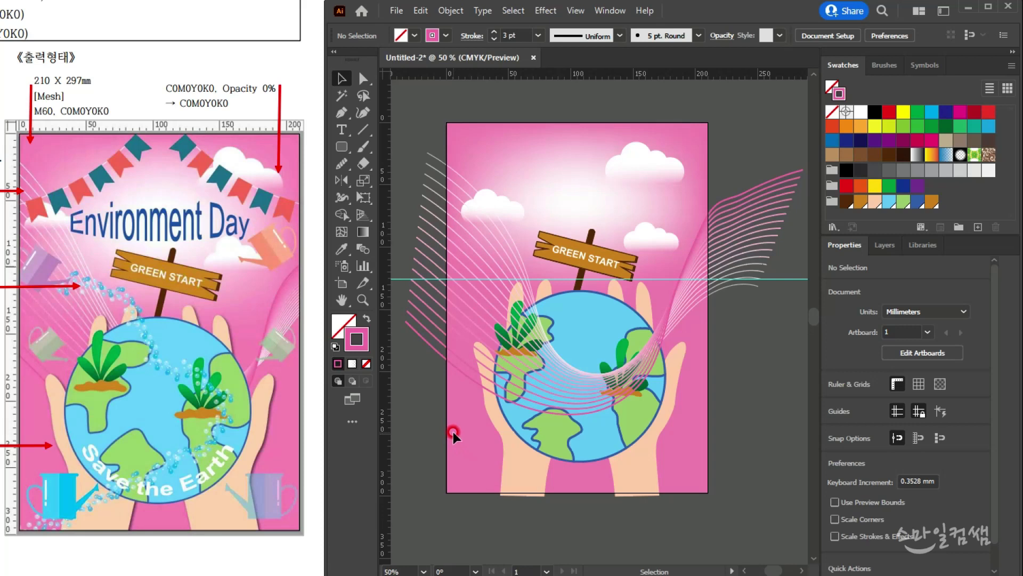
- Send the blended lines behind the globe and hands, keeping them in front of the pink background
{"action": "left_click", "coordinate": [585, 390]}
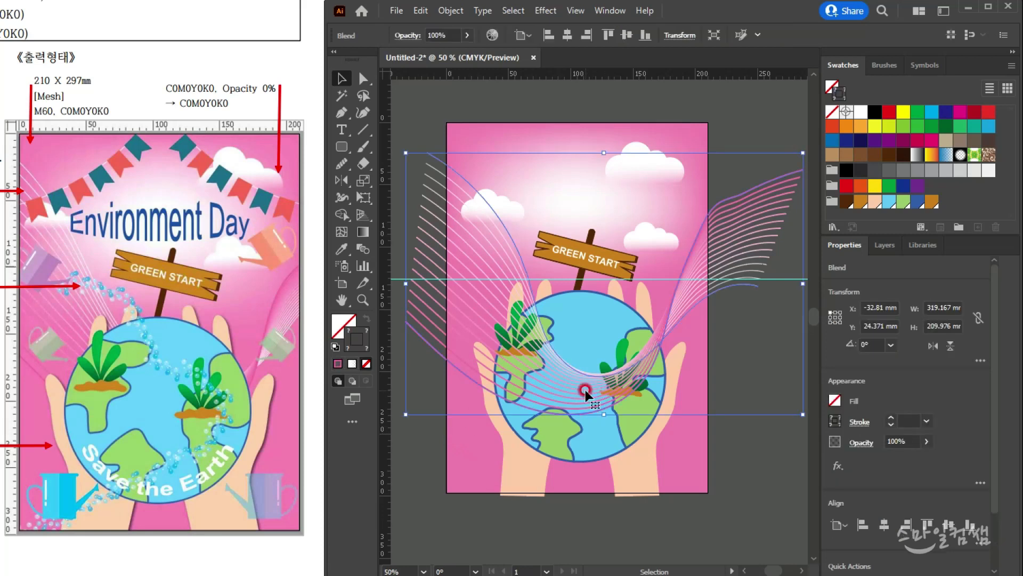
{"action": "key", "text": "a"}
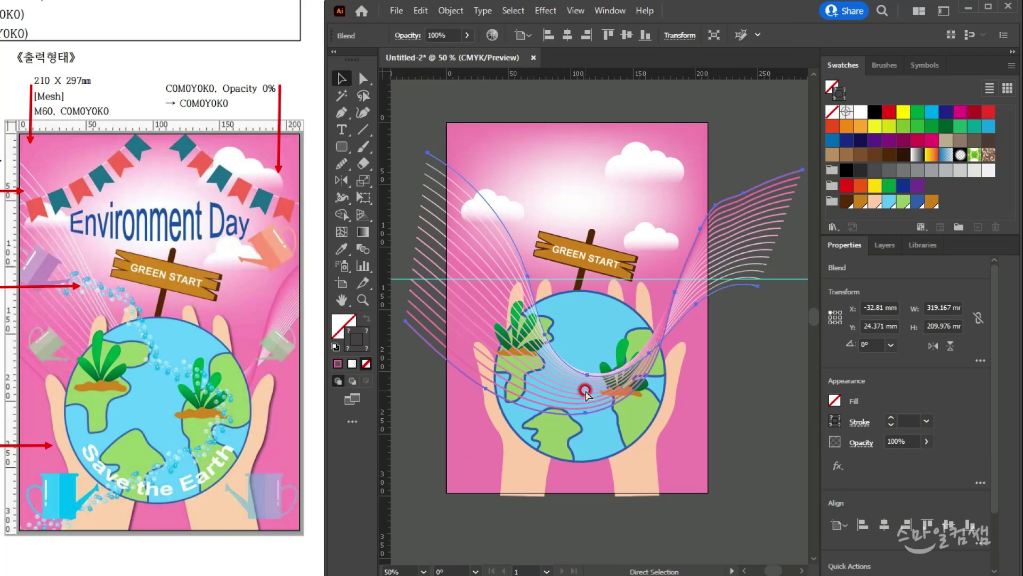
{"action": "key", "text": "v"}
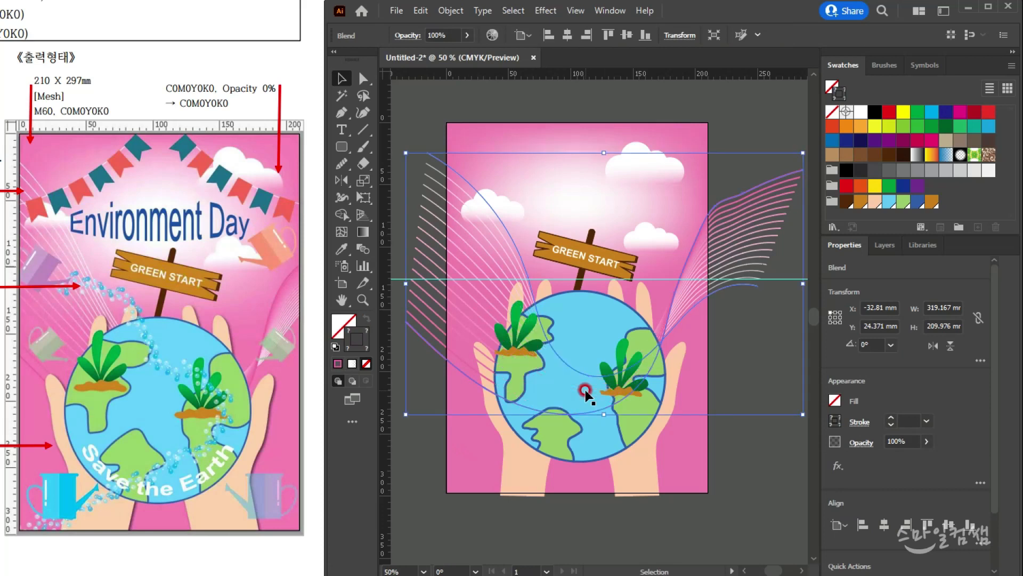
{"action": "key", "text": "a"}
{"action": "key", "text": "v"}
{"action": "left_click", "coordinate": [788, 361]}
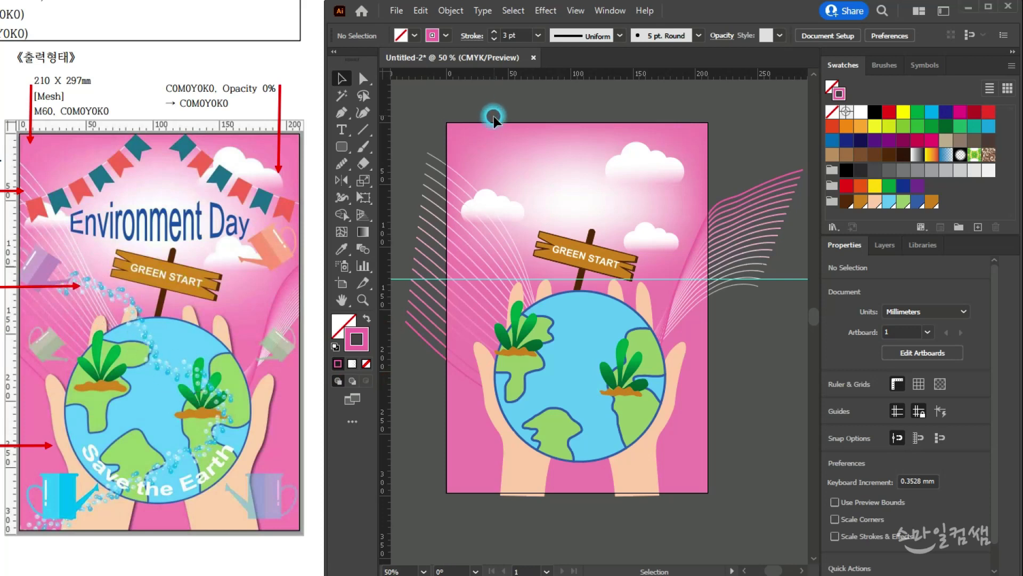
- Draw a freehand S-curve with the Pencil tool from beside the wooden sign, across the globe, to below the artboard's lower-left corner, about 181 by 204 mm
{"action": "left_click", "coordinate": [341, 164]}
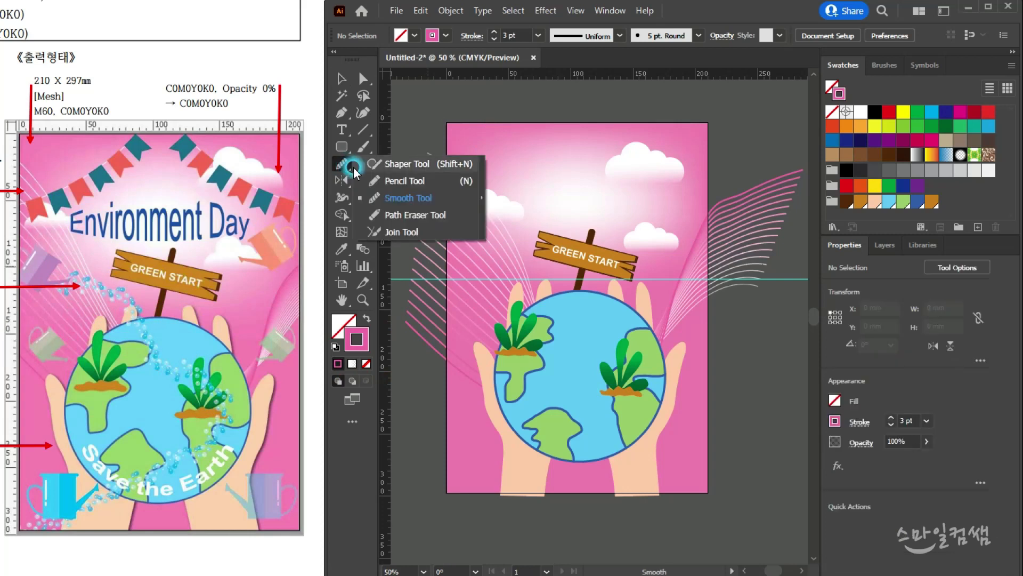
{"action": "left_click", "coordinate": [400, 181]}
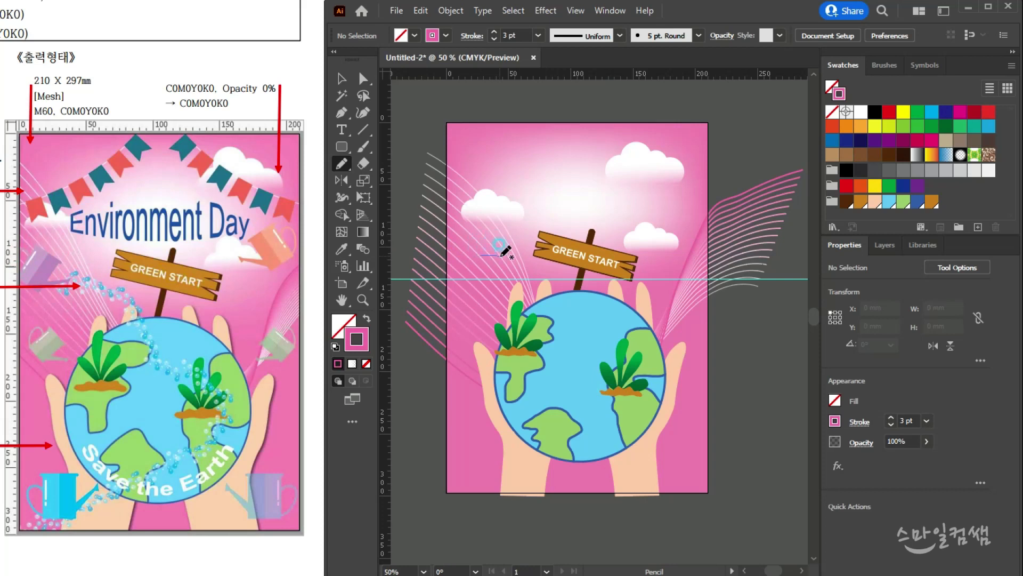
{"action": "left_click_drag", "start_coordinate": [533, 271], "coordinate": [568, 310]}
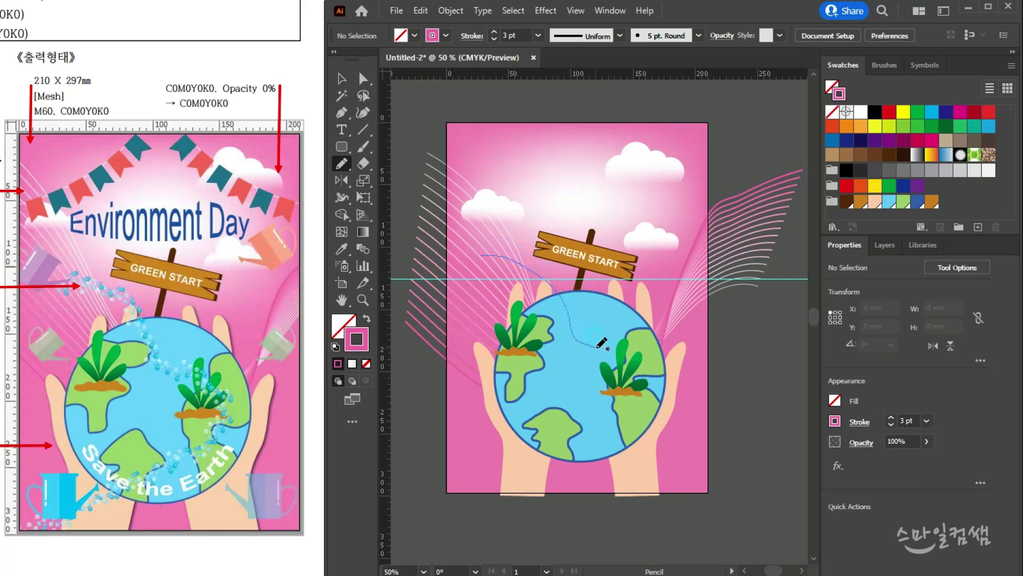
{"action": "mouse_move", "coordinate": [638, 367]}
{"action": "left_mouse_down"}
{"action": "mouse_move", "coordinate": [648, 380]}
{"action": "mouse_move", "coordinate": [636, 403]}
{"action": "left_mouse_up"}
{"action": "mouse_move", "coordinate": [515, 438]}
{"action": "left_mouse_down"}
{"action": "mouse_move", "coordinate": [456, 469]}
{"action": "mouse_move", "coordinate": [420, 509]}
{"action": "left_mouse_up"}
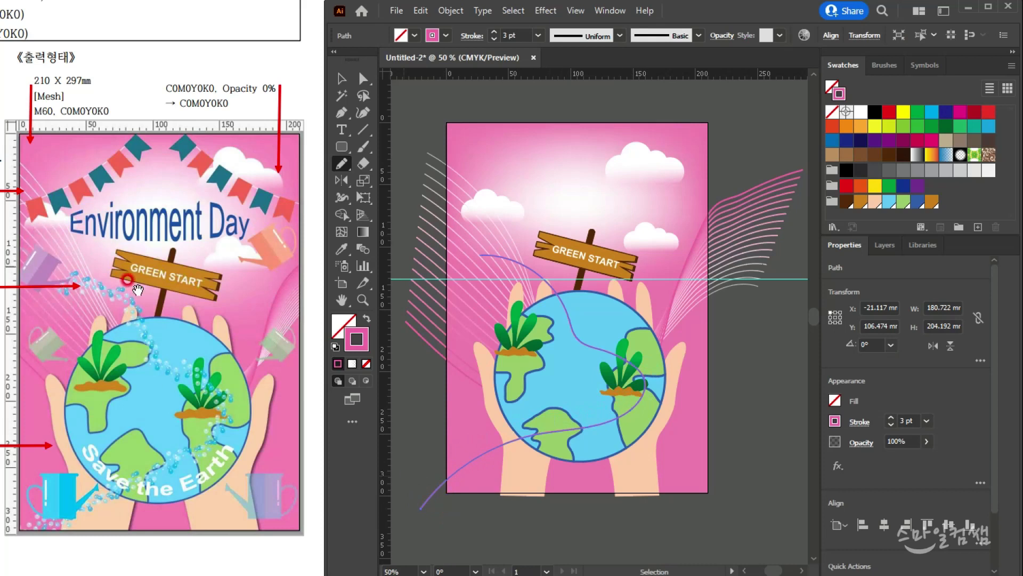
- Check the brush specification on the reference sheet and open the Decorative_Scatter brush library
{"action": "left_click_drag", "start_coordinate": [158, 294], "coordinate": [217, 301]}
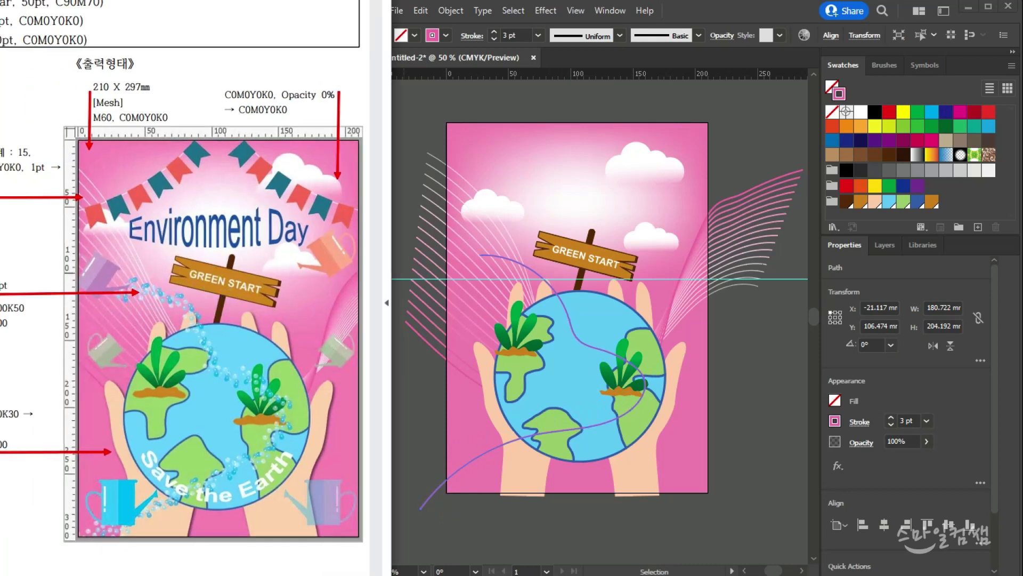
{"action": "left_click_drag", "start_coordinate": [59, 9], "coordinate": [128, 0]}
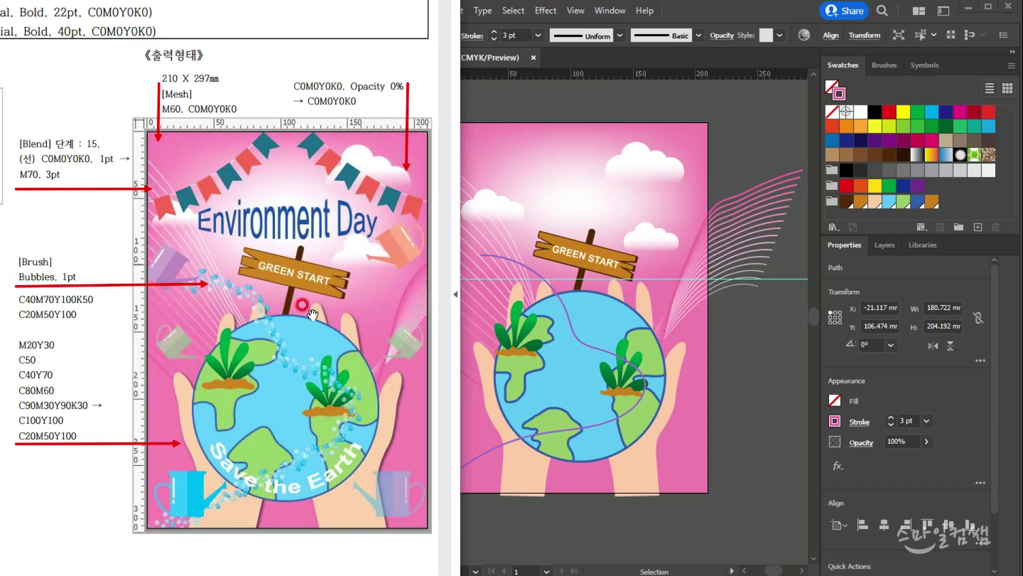
{"action": "left_click_drag", "start_coordinate": [355, 351], "coordinate": [297, 354]}
{"action": "left_click_drag", "start_coordinate": [373, 2], "coordinate": [299, 0]}
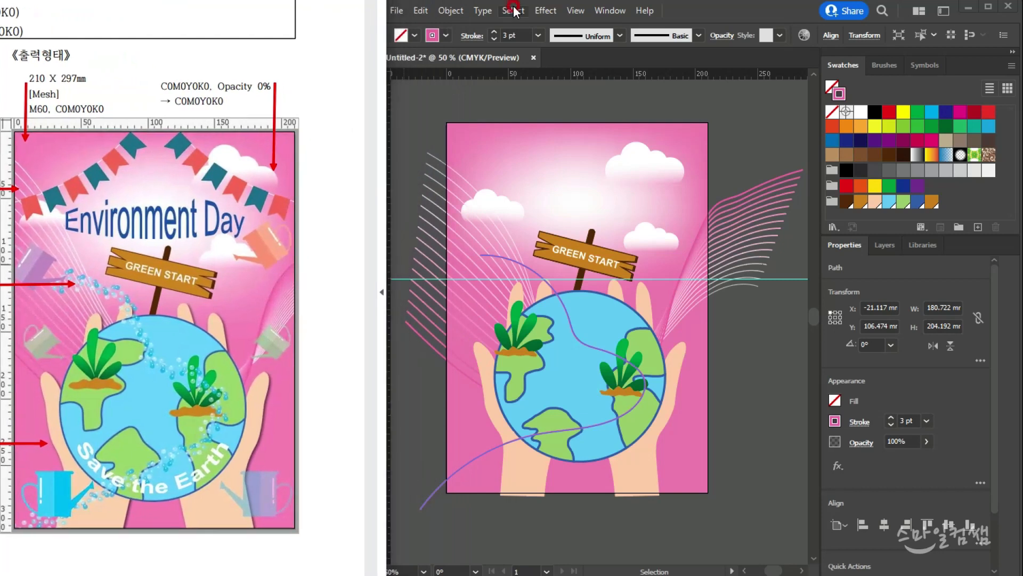
{"action": "left_click", "coordinate": [684, 20]}
{"action": "key", "text": "n"}
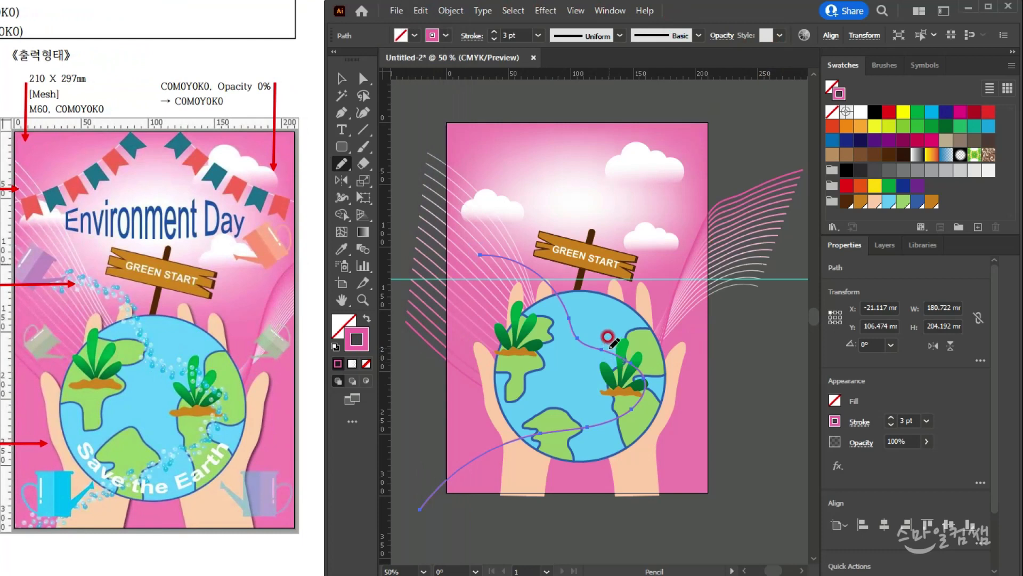
{"action": "key", "text": "F5"}
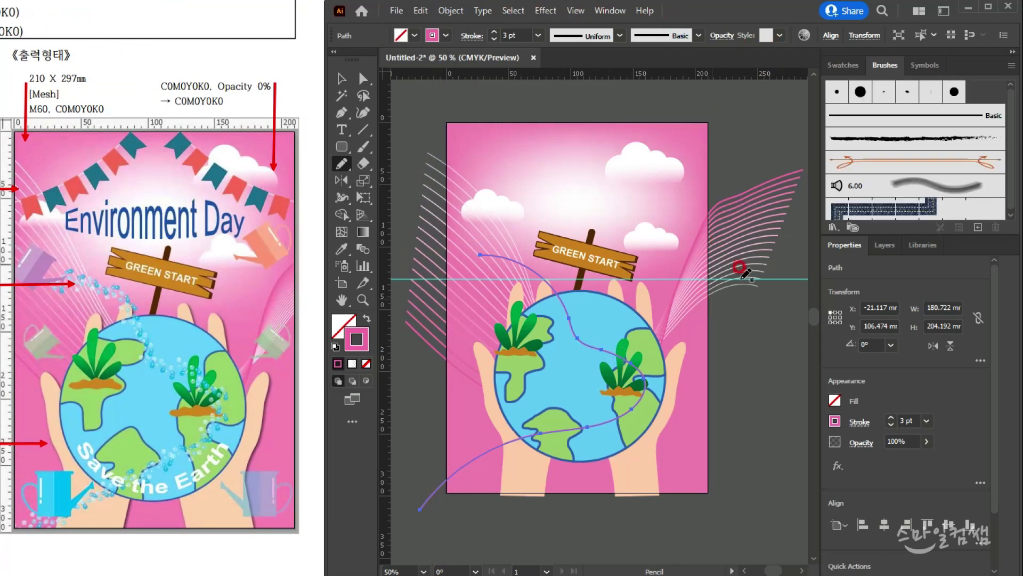
{"action": "left_click", "coordinate": [832, 227]}
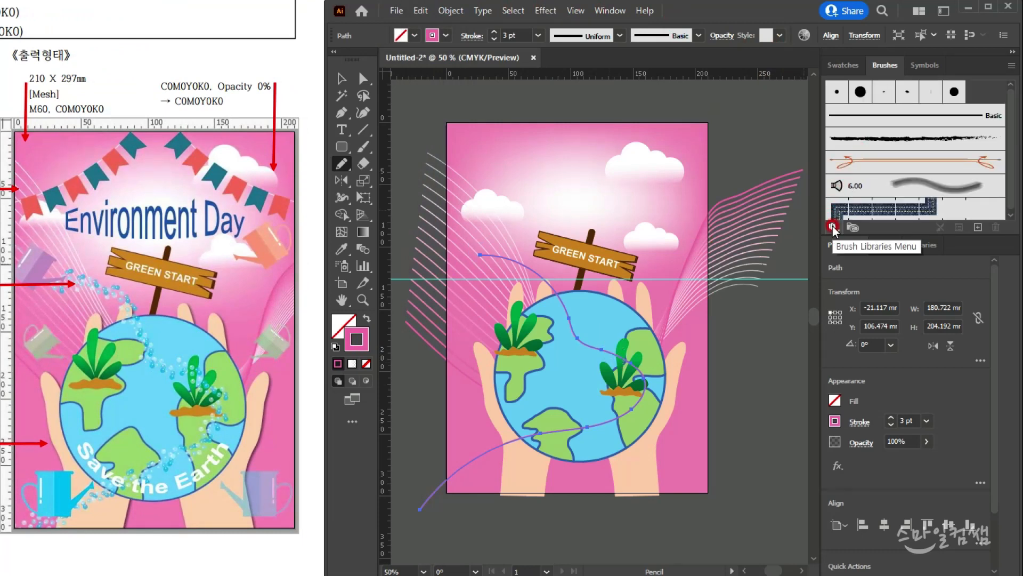
{"action": "left_click", "coordinate": [832, 227]}
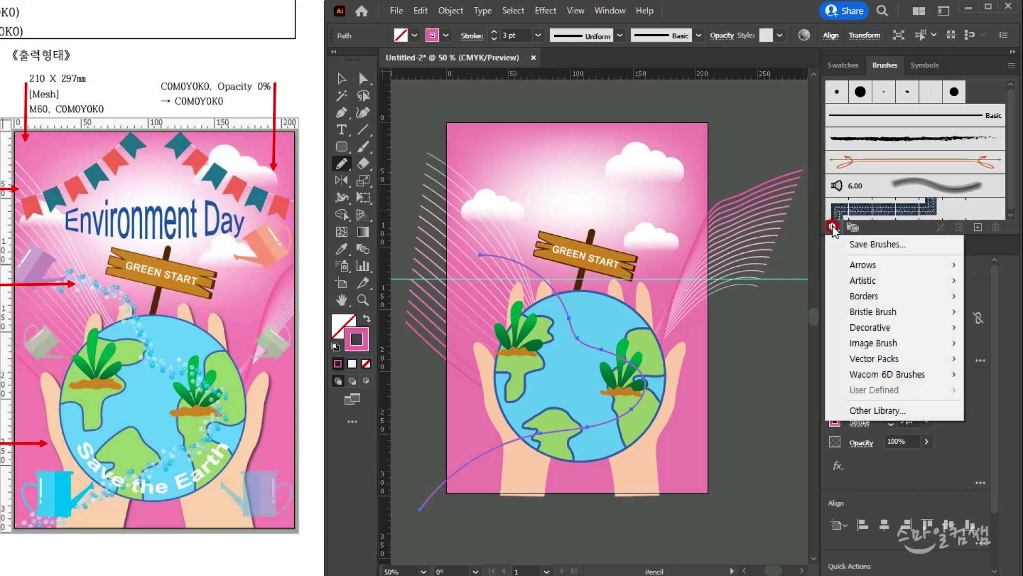
{"action": "mouse_move", "coordinate": [845, 281]}
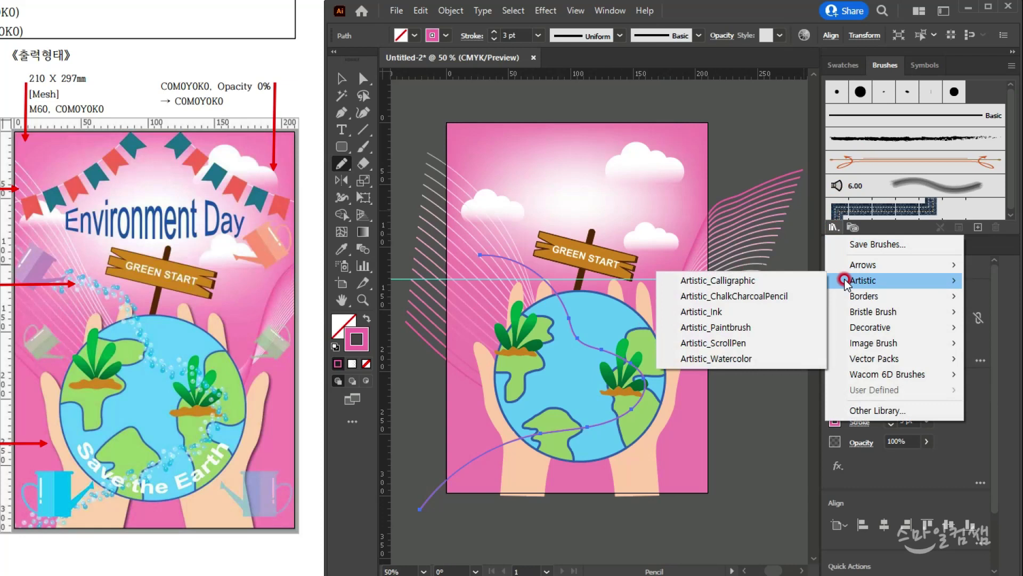
{"action": "mouse_move", "coordinate": [854, 329]}
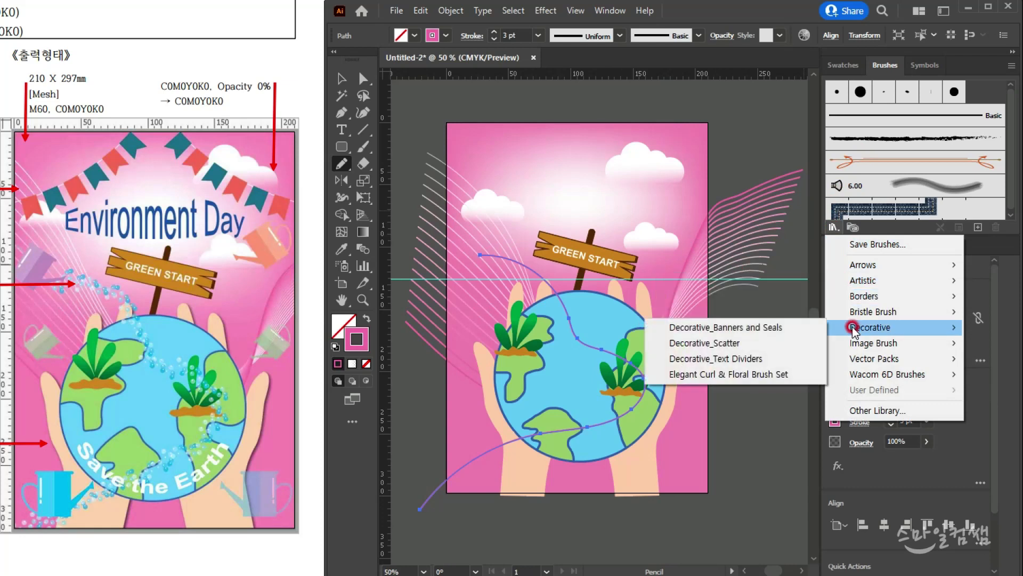
{"action": "left_click", "coordinate": [756, 349]}
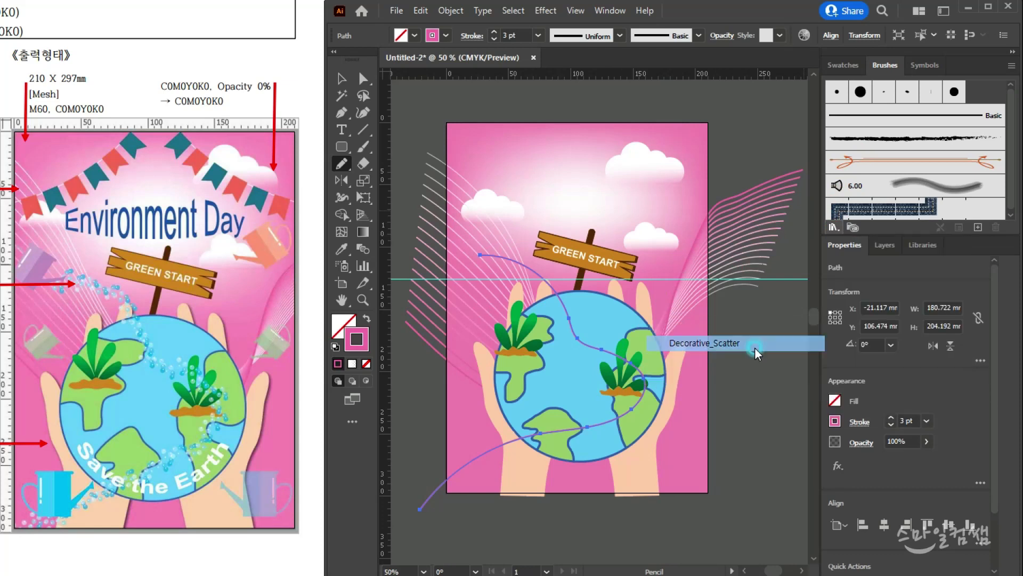
- Apply the Bubbles brush to the S-curve with a 1 pt stroke and deselect it
{"action": "left_click_drag", "start_coordinate": [181, 322], "coordinate": [317, 196]}
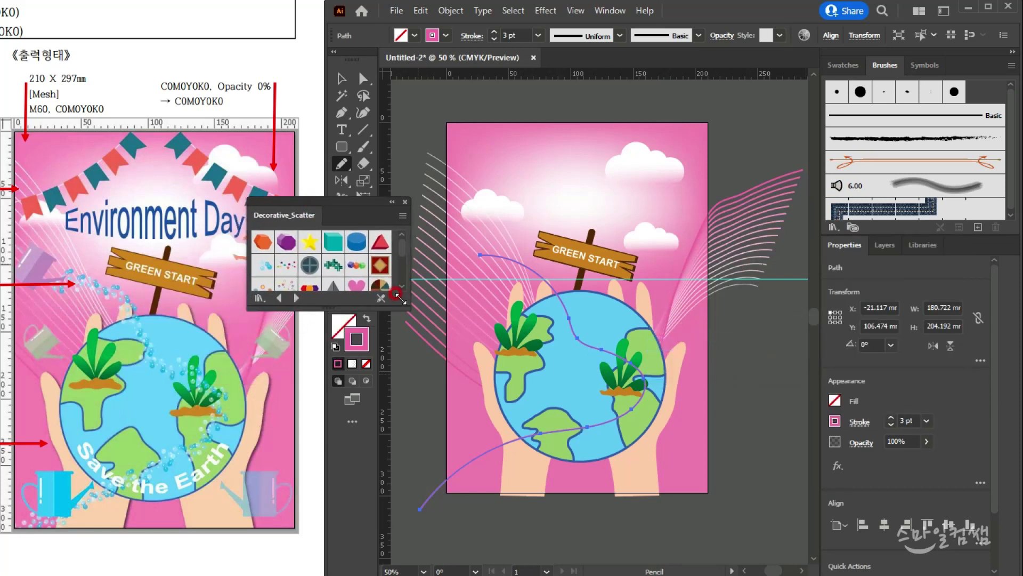
{"action": "left_click_drag", "start_coordinate": [400, 300], "coordinate": [406, 438]}
{"action": "left_click", "coordinate": [257, 274]}
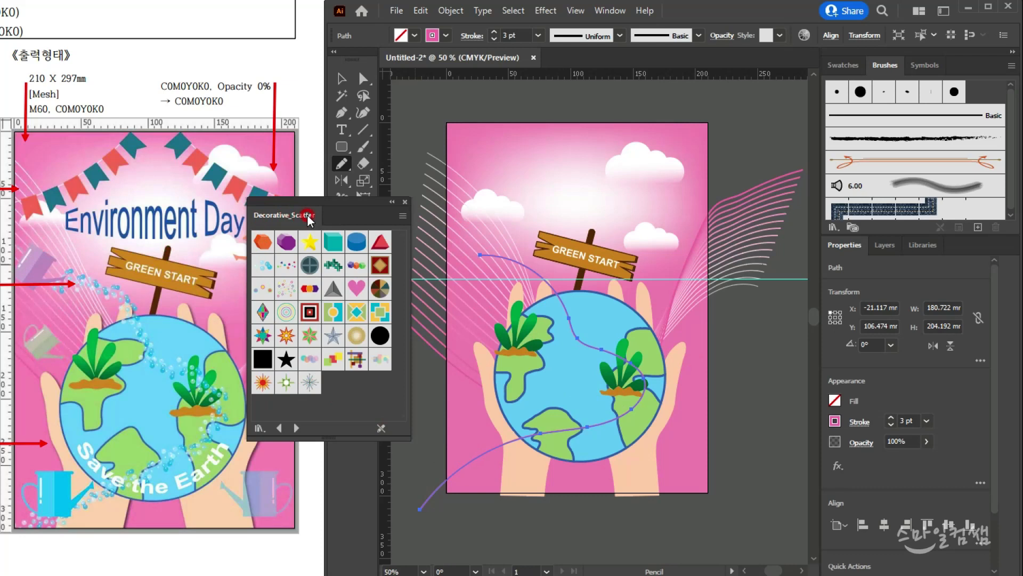
{"action": "left_click", "coordinate": [260, 265]}
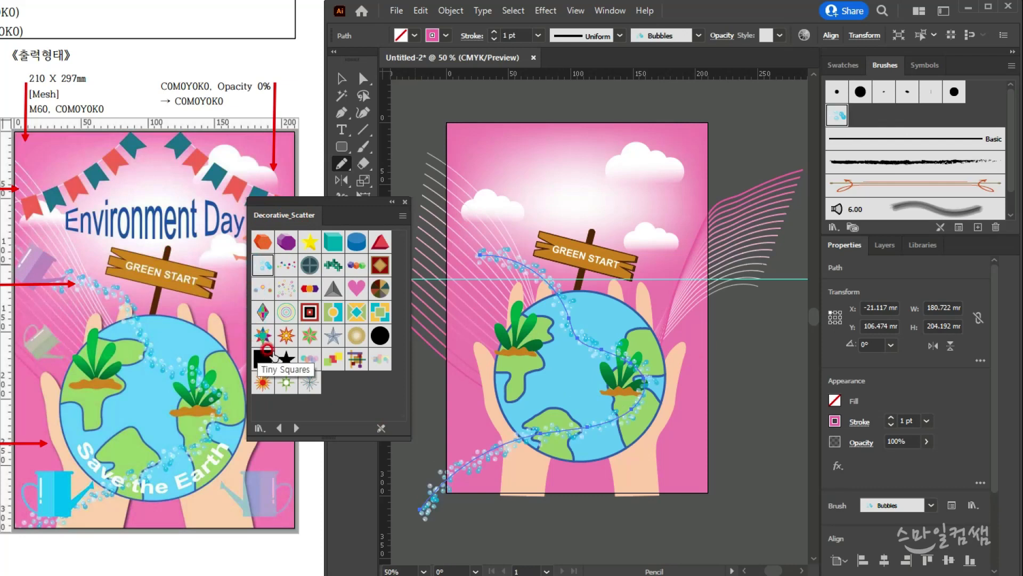
{"action": "left_click", "coordinate": [407, 202]}
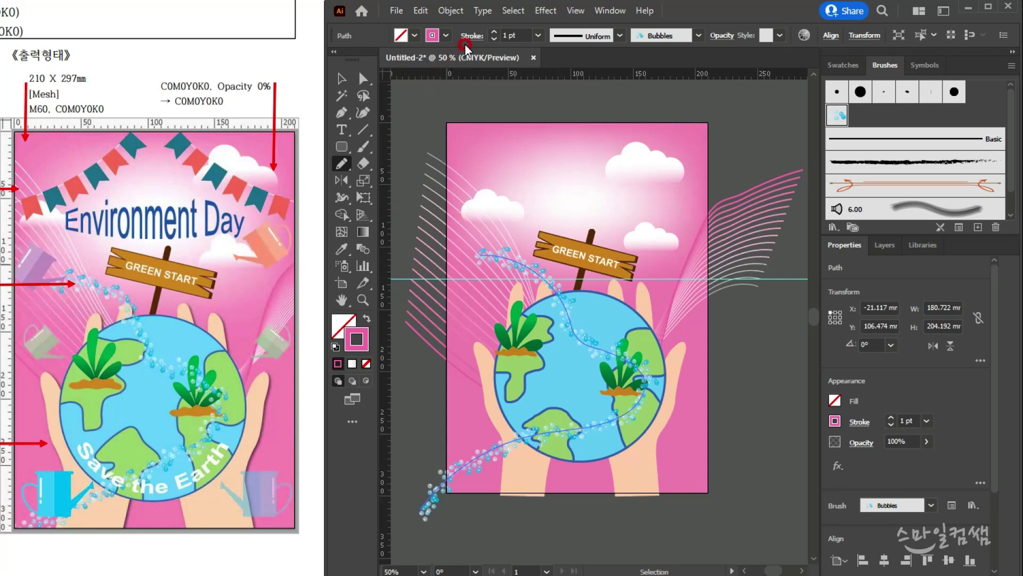
{"action": "left_click", "coordinate": [494, 32]}
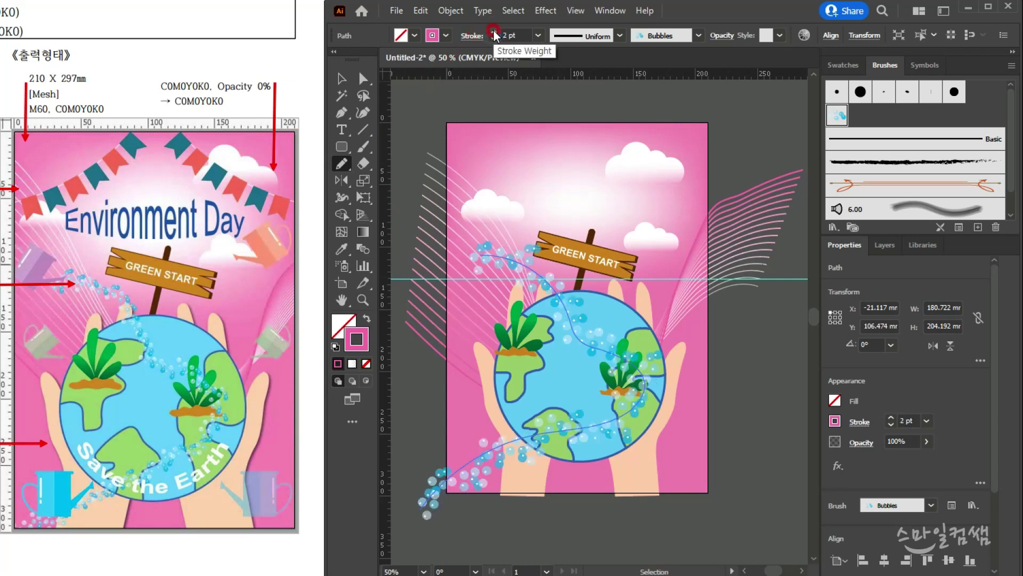
{"action": "left_click", "coordinate": [493, 39]}
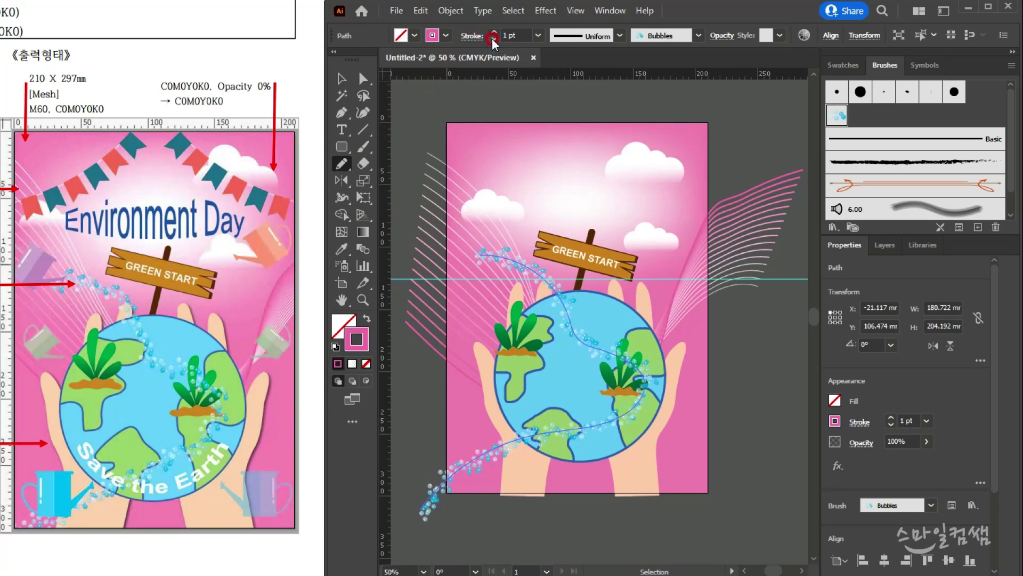
{"action": "left_click", "coordinate": [345, 79]}
{"action": "left_click", "coordinate": [427, 115]}
{"action": "left_click", "coordinate": [855, 333]}
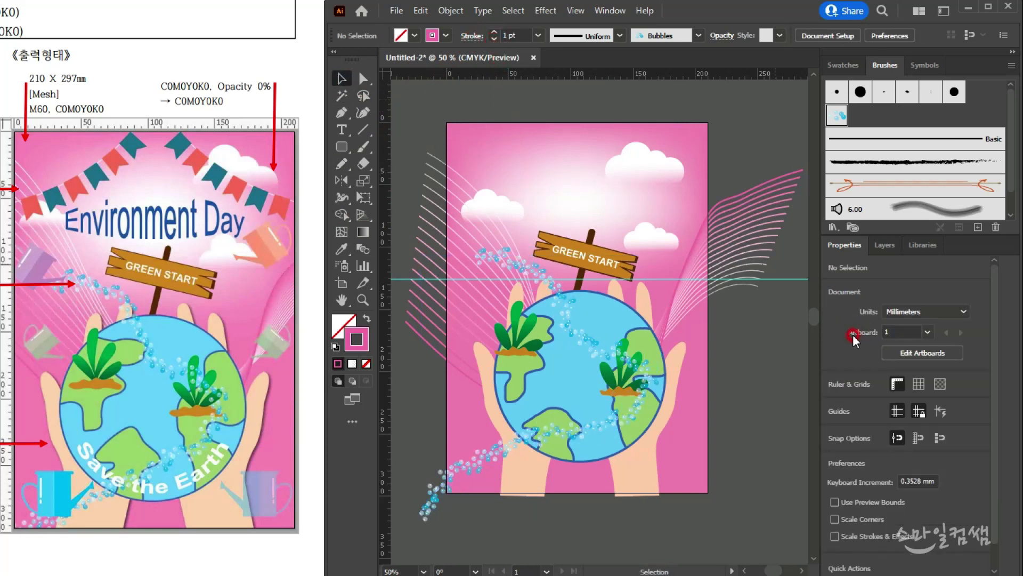
- Examine the watering can's shape, colour values and placement on the reference sheet
{"action": "left_click", "coordinate": [574, 335]}
{"action": "left_click", "coordinate": [579, 333]}
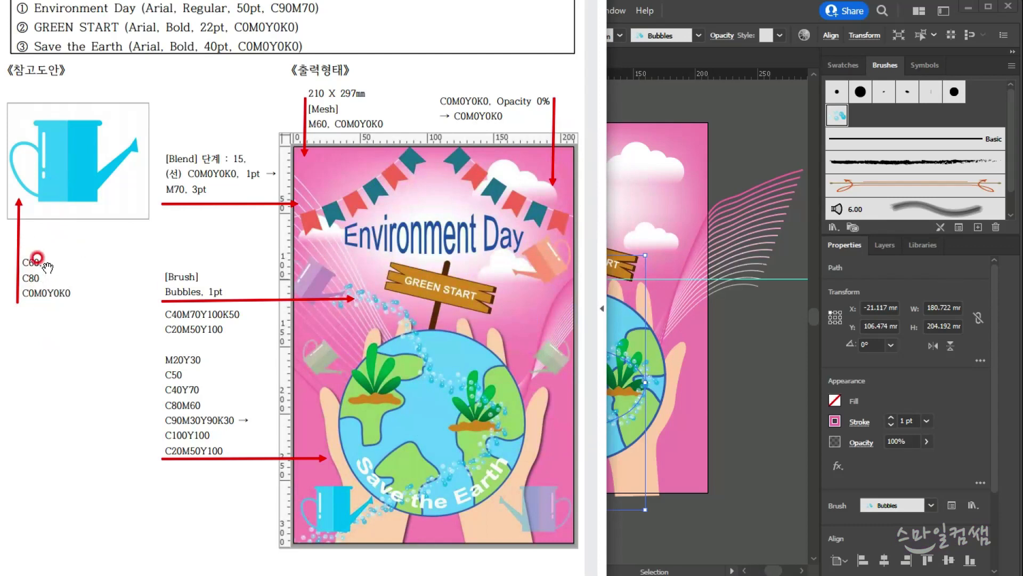
{"action": "left_click", "coordinate": [774, 140]}
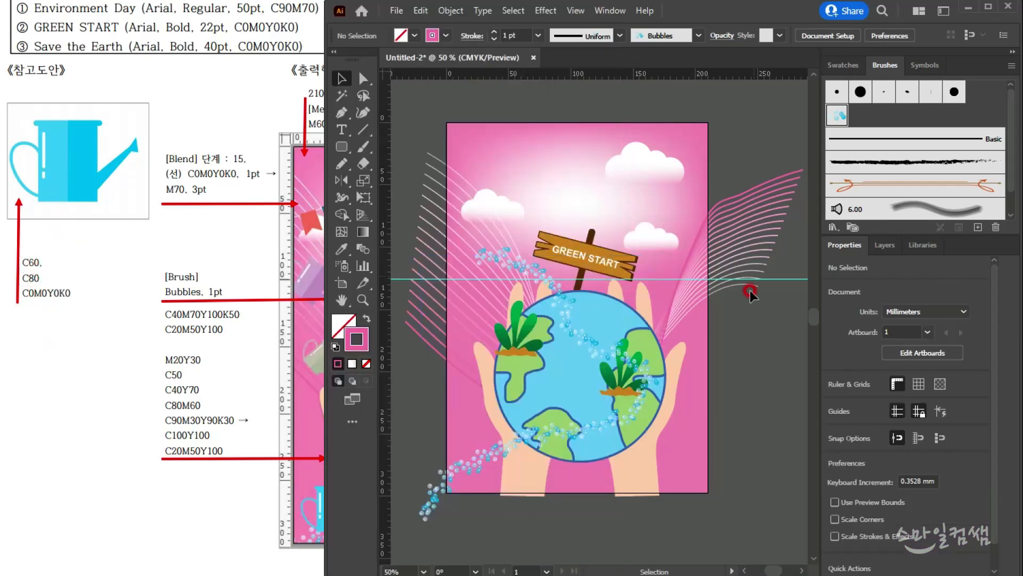
{"action": "left_click", "coordinate": [263, 438]}
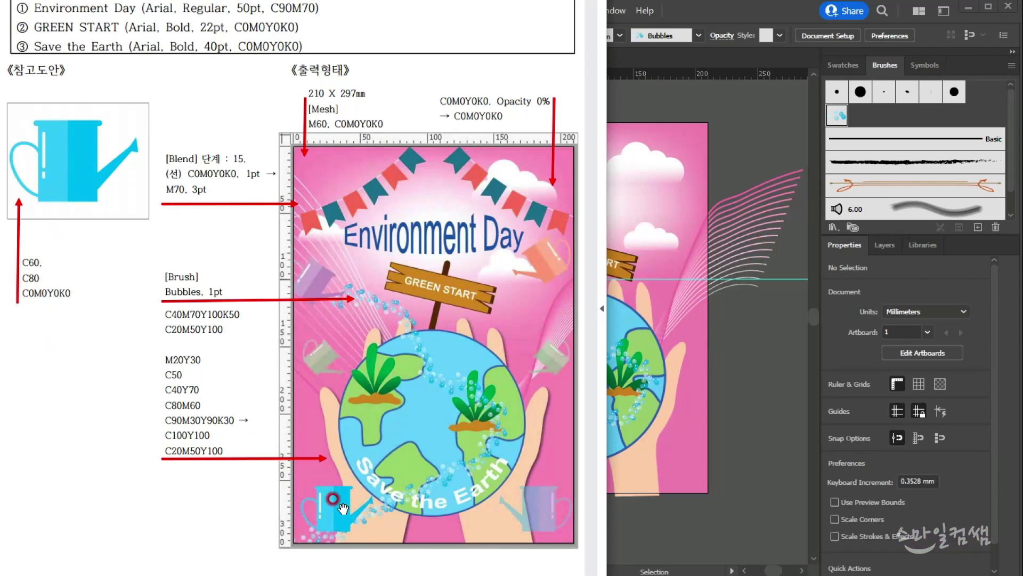
{"action": "left_click", "coordinate": [744, 100]}
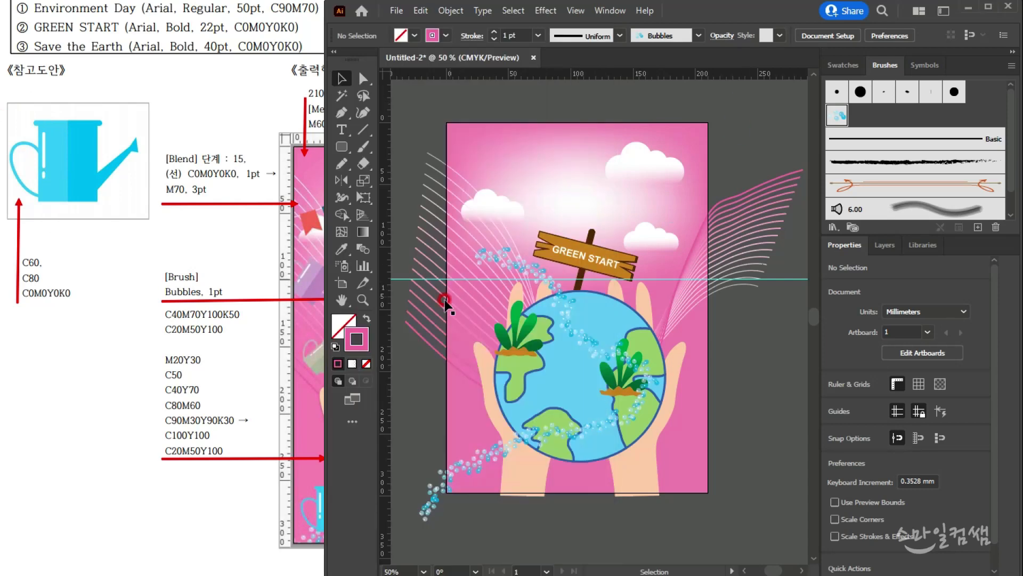
- Draw a rectangle about 57 by 76 mm for the watering can's body on the empty canvas beside the artboard
{"action": "left_click_drag", "start_coordinate": [492, 434], "coordinate": [654, 334]}
{"action": "scroll", "coordinate": [494, 392], "scroll_direction": "left", "scroll_amount": 1}
{"action": "scroll", "coordinate": [486, 358], "scroll_direction": "up", "scroll_amount": 1}
{"action": "left_click_drag", "start_coordinate": [516, 318], "coordinate": [441, 348]}
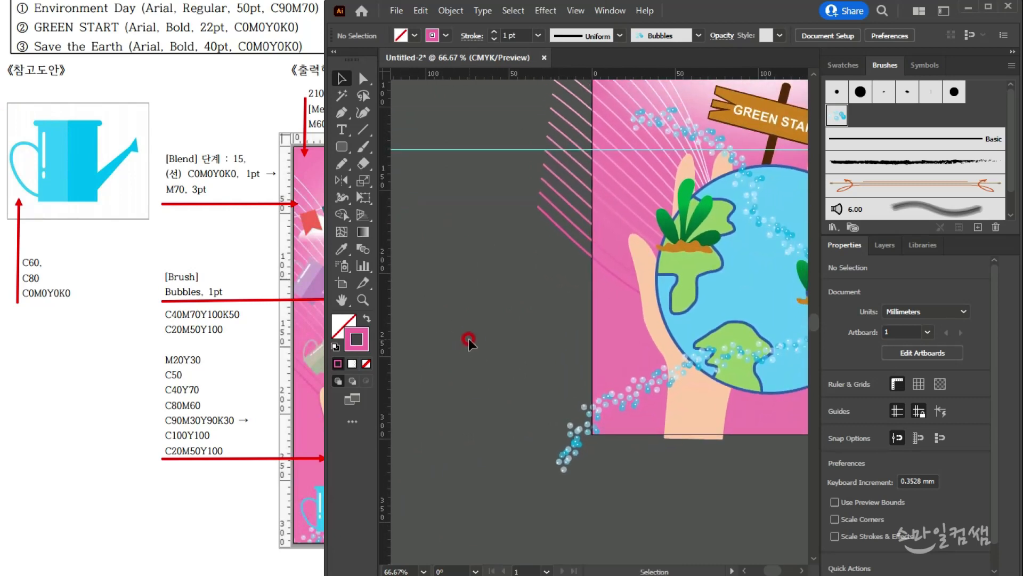
{"action": "left_click", "coordinate": [343, 147], "text": "alt"}
{"action": "left_click", "coordinate": [344, 151]}
{"action": "left_click", "coordinate": [380, 150]}
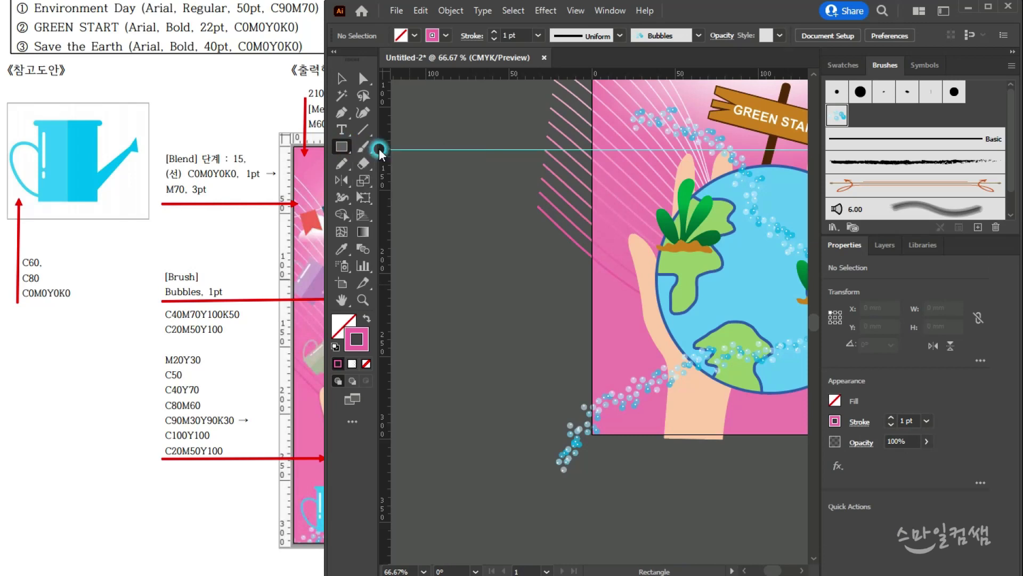
{"action": "left_click_drag", "start_coordinate": [443, 285], "coordinate": [539, 412]}
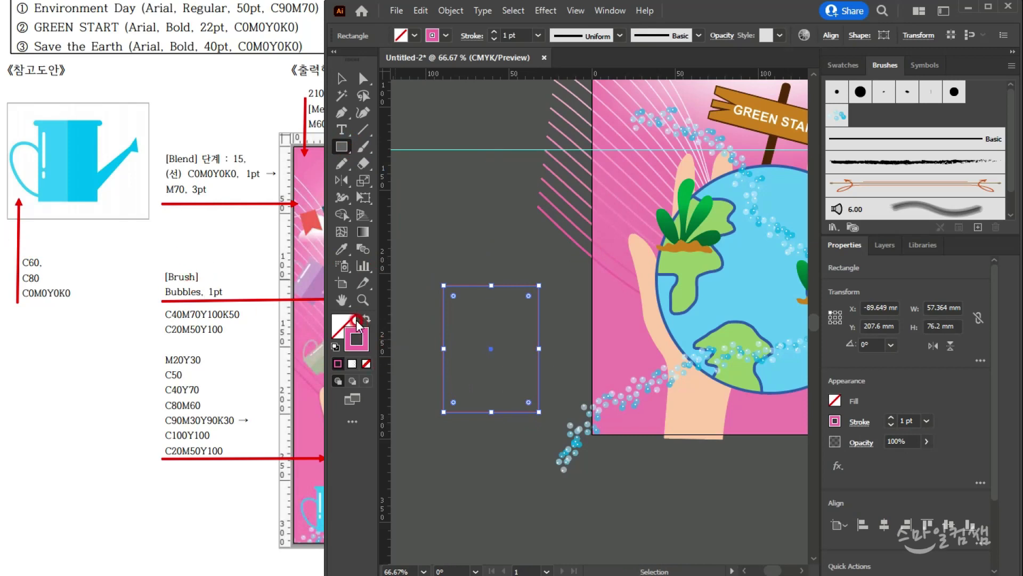
- Remove the rectangle's stroke and fill it with C60 M0 Y0 K0
{"action": "left_click", "coordinate": [366, 363]}
{"action": "left_click", "coordinate": [339, 330]}
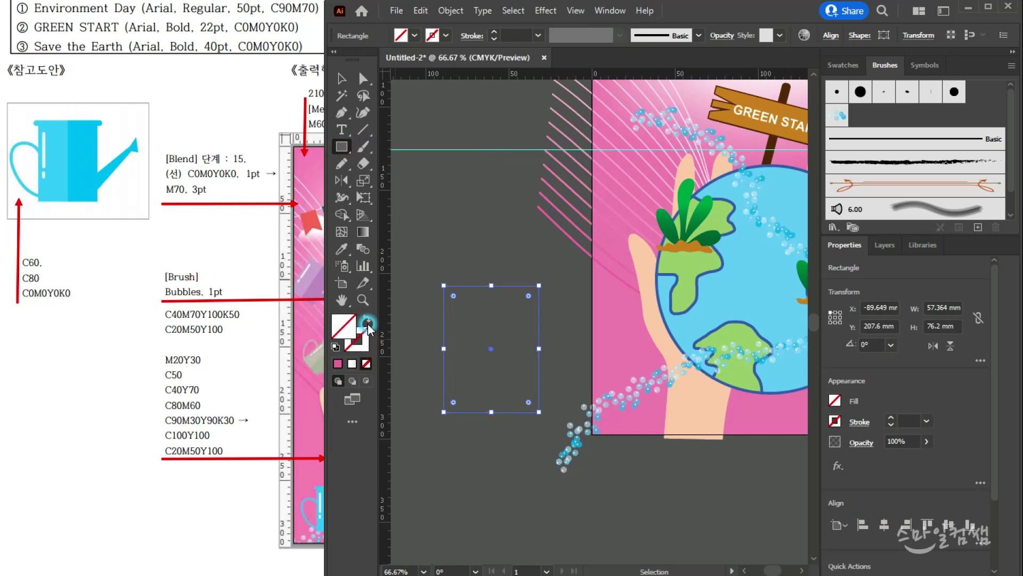
{"action": "double_click", "coordinate": [339, 332]}
{"action": "left_click", "coordinate": [720, 351]}
{"action": "type", "text": "60"}
{"action": "key", "text": "Tab"}
{"action": "type", "text": "0"}
{"action": "key", "text": "Tab"}
{"action": "type", "text": "0"}
{"action": "key", "text": "Tab"}
{"action": "type", "text": "0"}
{"action": "key", "text": "Return"}
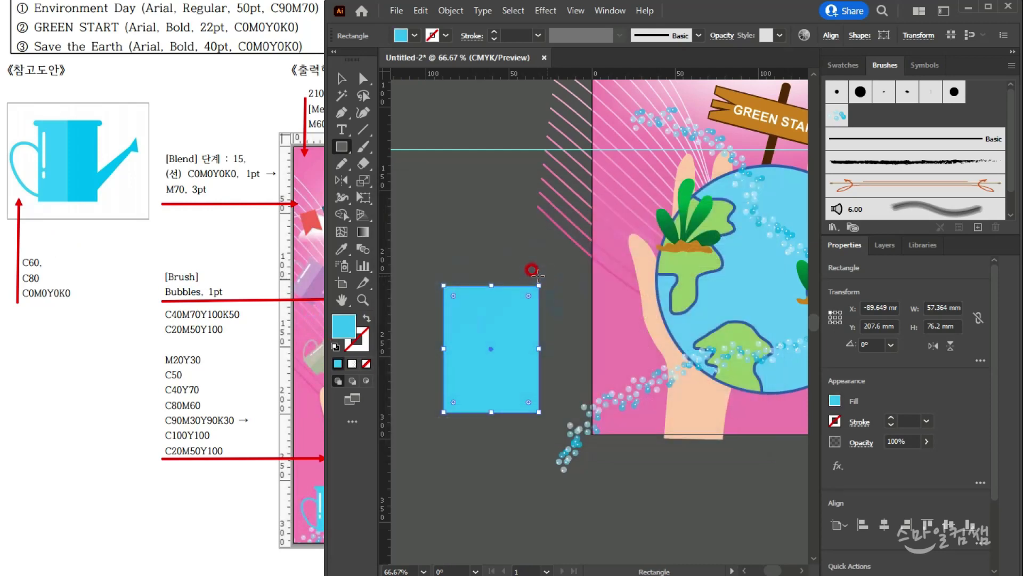
- Shift the can body slightly up and left, and draw a rounded rectangle about 68 by 7 mm along its upper edge as the rim
{"action": "left_click", "coordinate": [342, 79]}
{"action": "left_click_drag", "start_coordinate": [504, 317], "coordinate": [496, 314]}
{"action": "left_click", "coordinate": [342, 147]}
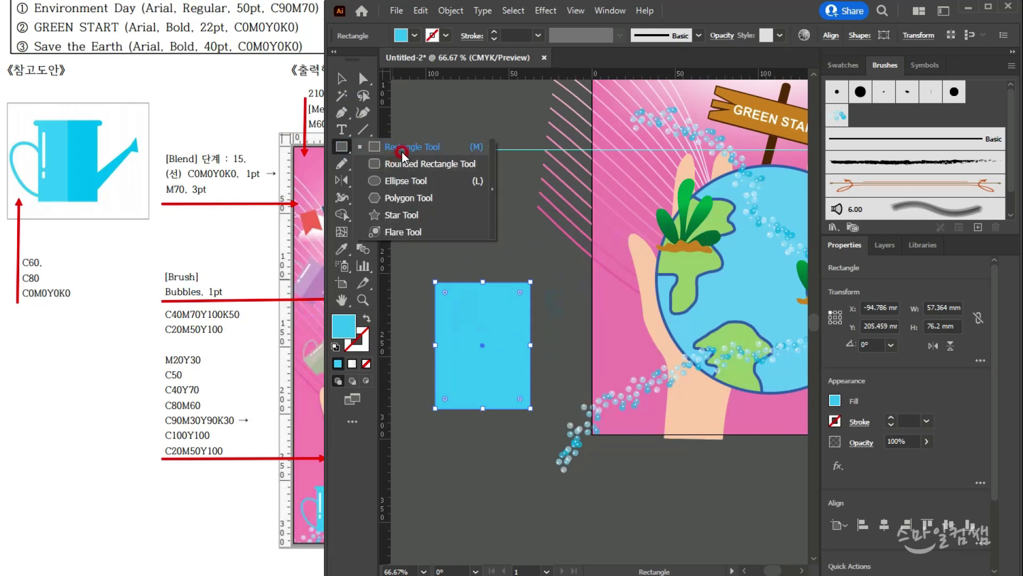
{"action": "left_click", "coordinate": [404, 170]}
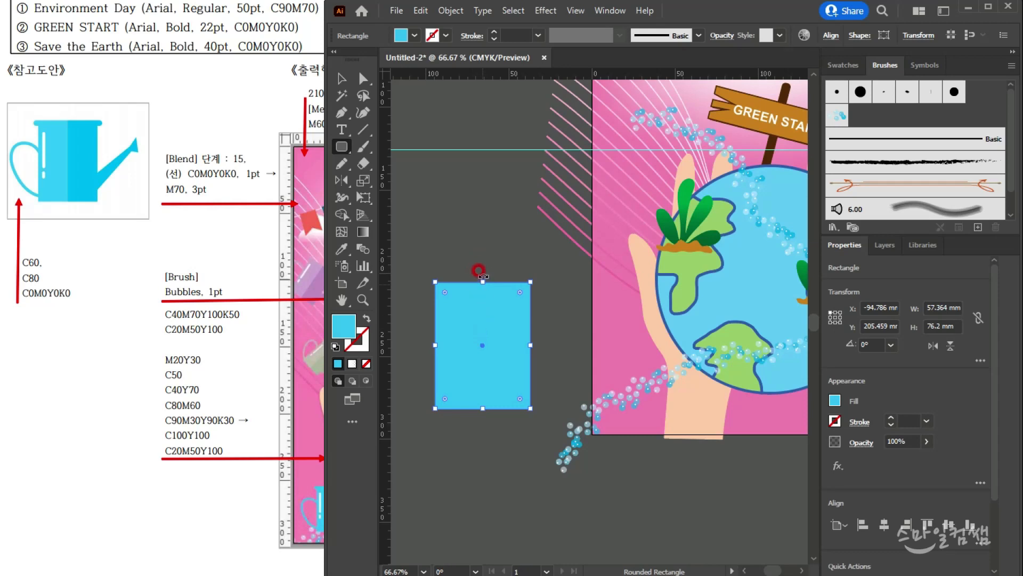
{"action": "scroll", "coordinate": [465, 295], "scroll_direction": "up", "scroll_amount": 3}
{"action": "scroll", "coordinate": [516, 414], "scroll_direction": "down", "scroll_amount": 2}
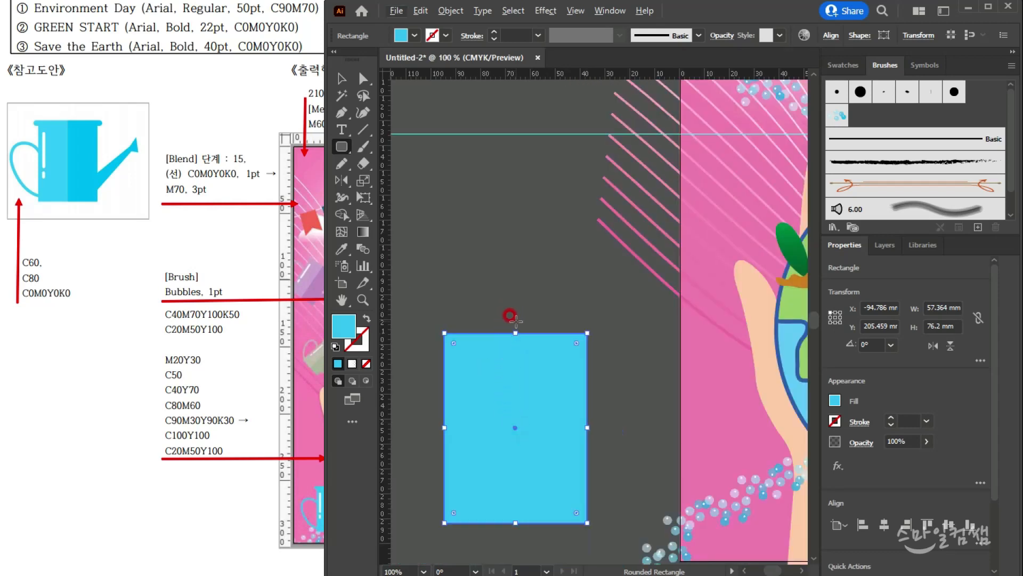
{"action": "left_click_drag", "start_coordinate": [513, 316], "coordinate": [544, 324]}
- Align the rim and the can body on their horizontal centres, relative to the selection
{"action": "key", "text": "v"}
{"action": "left_click", "coordinate": [514, 217]}
{"action": "left_click", "coordinate": [545, 324]}
{"action": "left_click", "coordinate": [555, 408], "text": "shift"}
{"action": "left_click", "coordinate": [833, 43]}
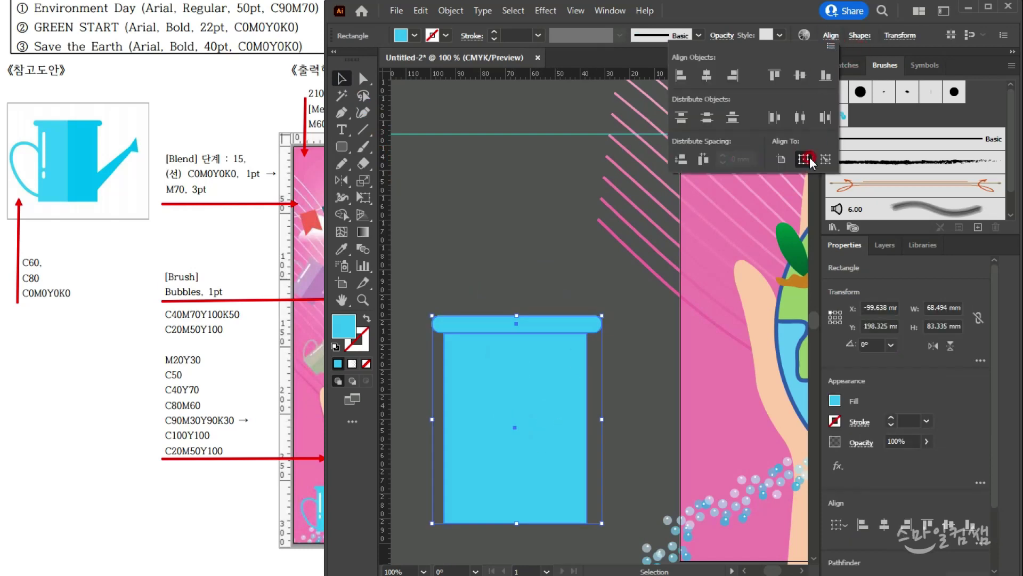
{"action": "left_click", "coordinate": [706, 75]}
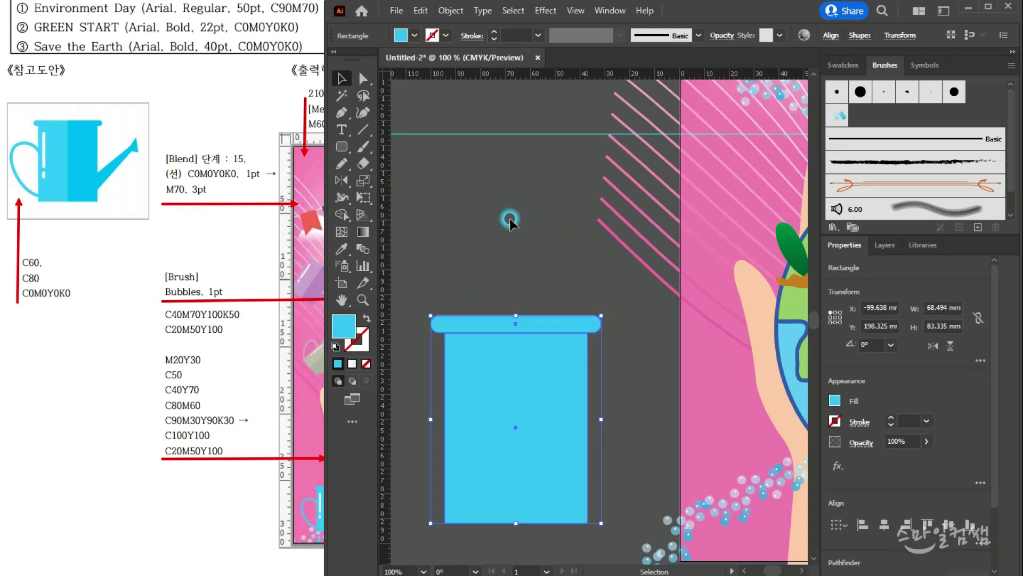
- Draw a narrow vertical rounded rectangle about 3 by 43 mm near the can body's left edge and fill it white as a highlight
{"action": "left_click", "coordinate": [618, 383]}
{"action": "scroll", "coordinate": [554, 368], "scroll_direction": "down", "scroll_amount": 2}
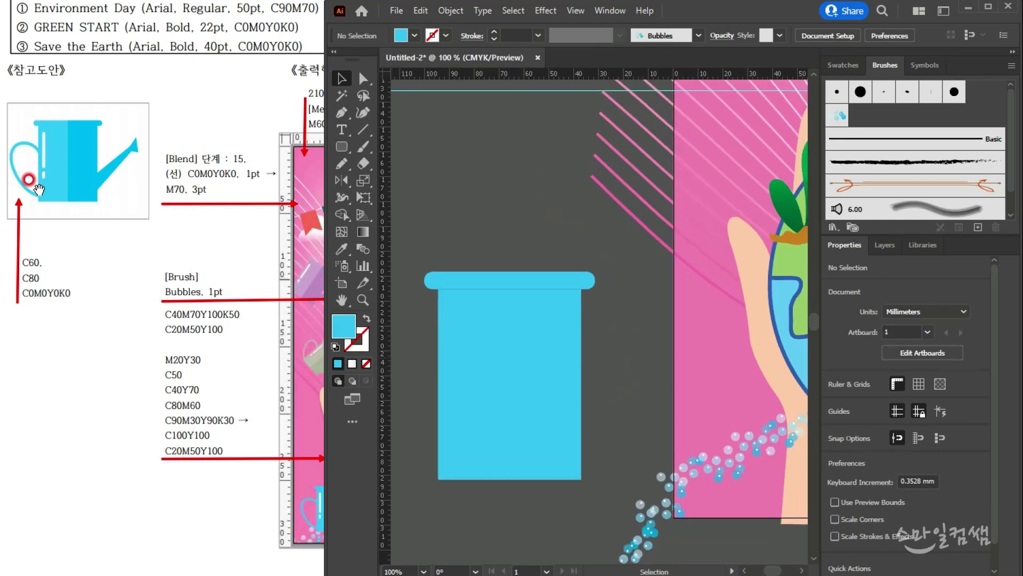
{"action": "left_click", "coordinate": [343, 144]}
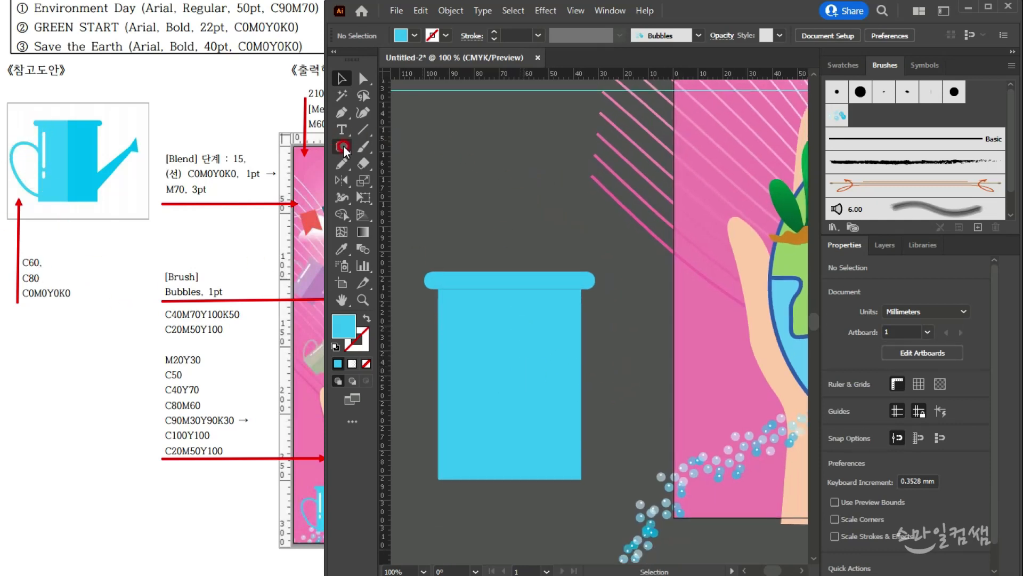
{"action": "left_click_drag", "start_coordinate": [448, 303], "coordinate": [454, 411]}
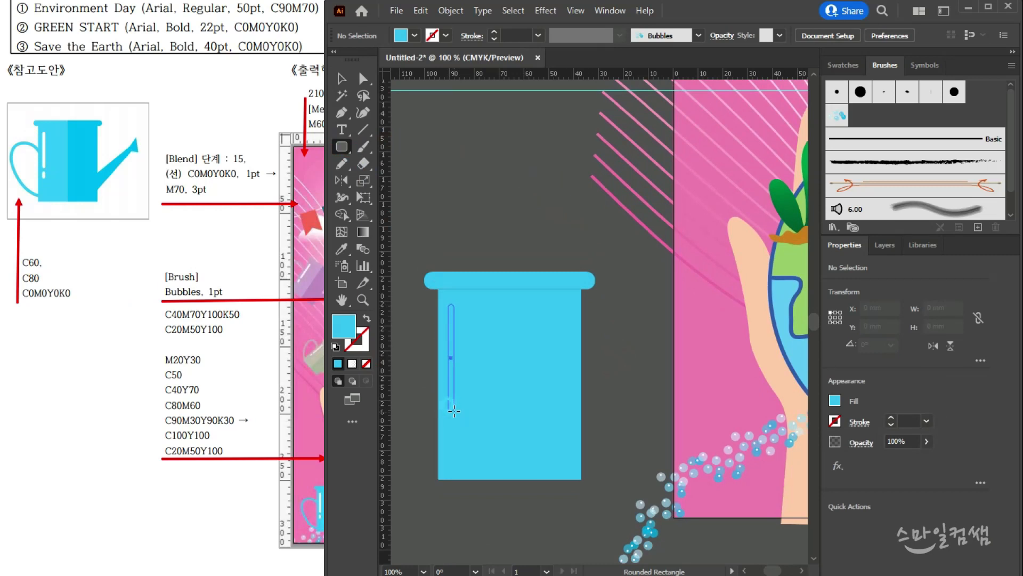
{"action": "left_click", "coordinate": [843, 65]}
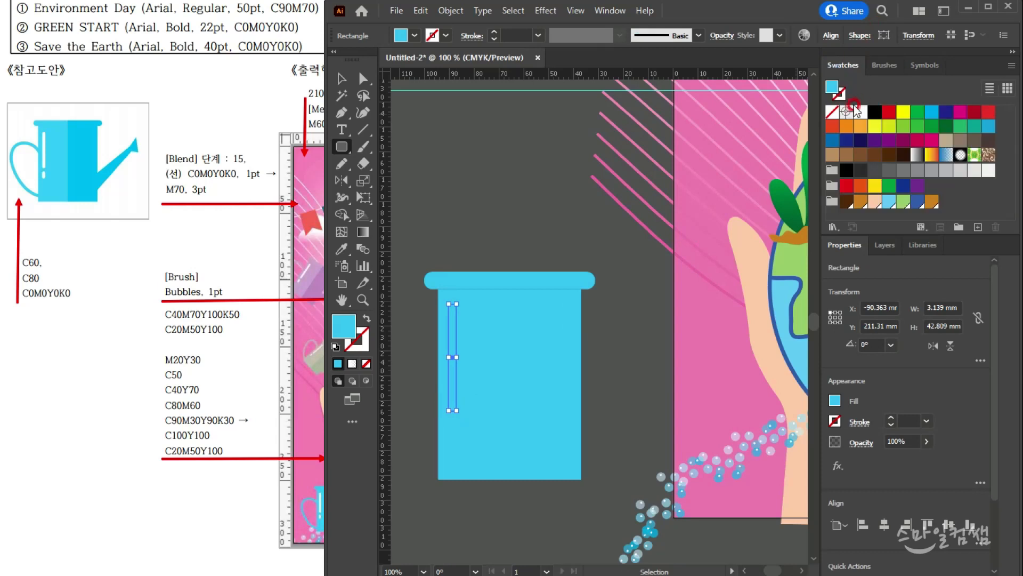
{"action": "left_click", "coordinate": [857, 111]}
- Duplicate the white highlight straight below itself and shorten the copy to about 3 by 7 mm, leaving a small gap between them
{"action": "left_click", "coordinate": [342, 78]}
{"action": "scroll", "coordinate": [466, 424], "scroll_direction": "up", "scroll_amount": 2}
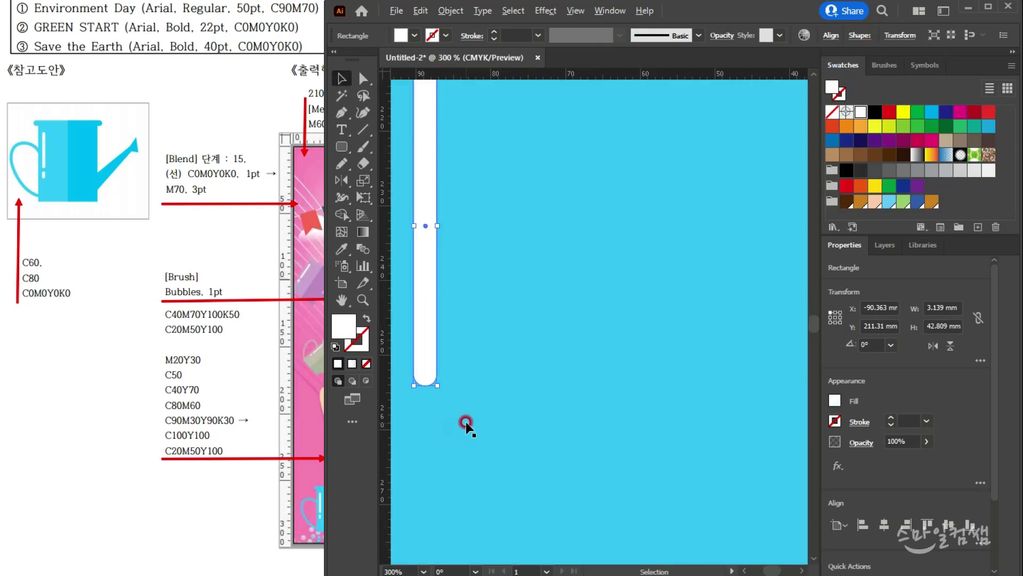
{"action": "left_click_drag", "start_coordinate": [427, 240], "coordinate": [426, 381]}
{"action": "scroll", "coordinate": [453, 341], "scroll_direction": "down", "scroll_amount": 1}
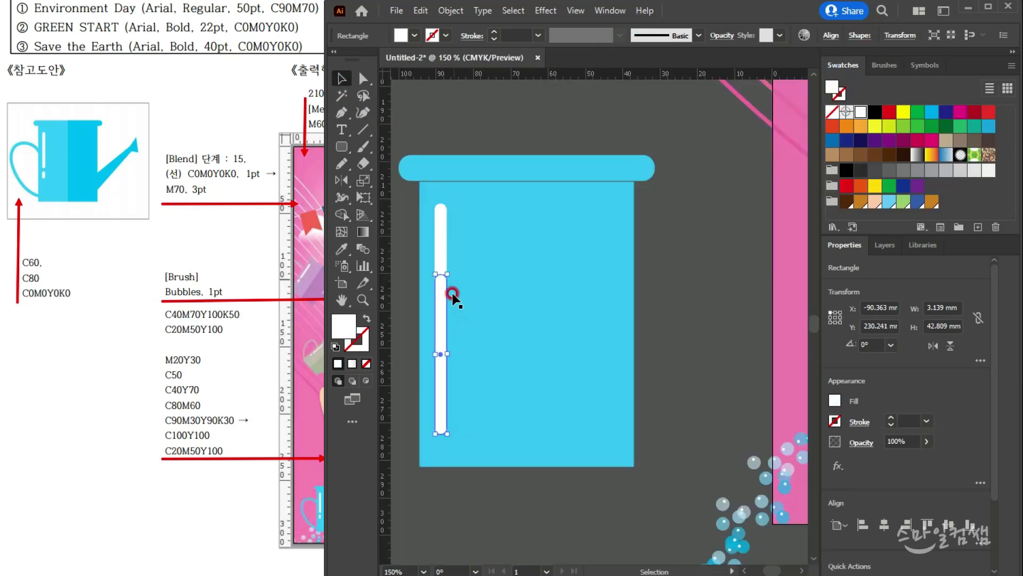
{"action": "left_click_drag", "start_coordinate": [448, 274], "coordinate": [450, 405]}
{"action": "left_click", "coordinate": [447, 422]}
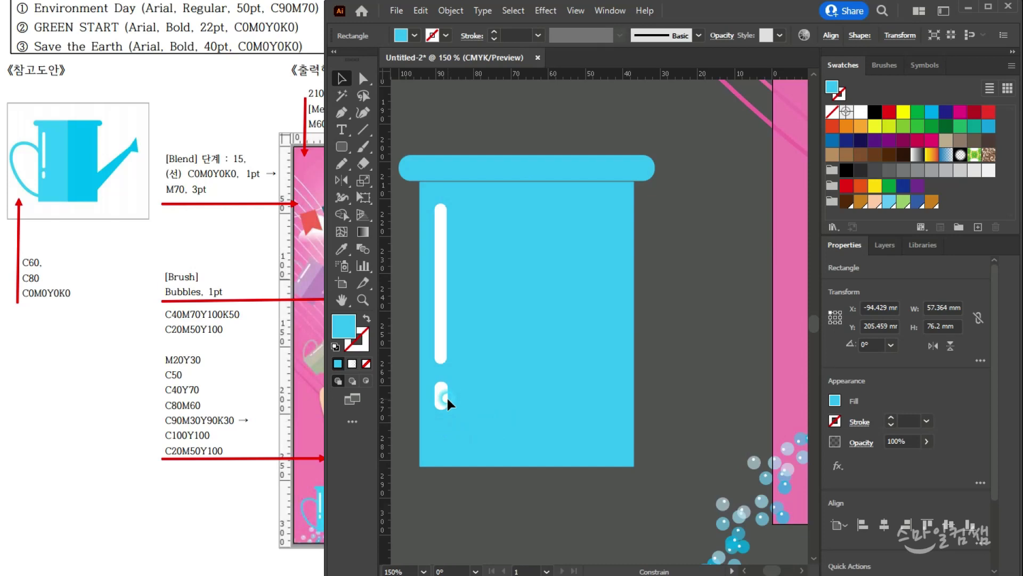
{"action": "left_click", "coordinate": [447, 396]}
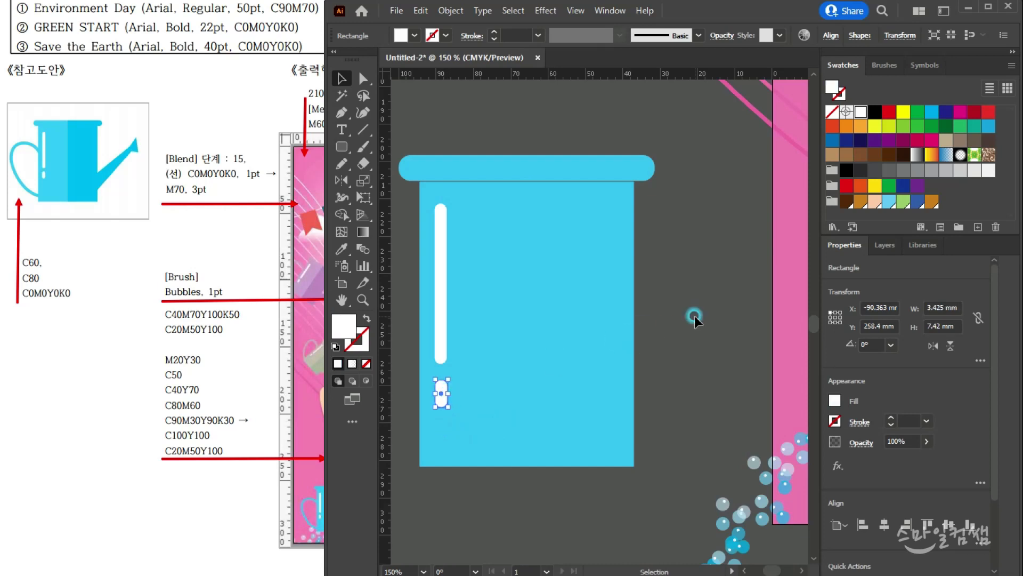
{"action": "left_click", "coordinate": [695, 316]}
- Draw a vertical line about 124 mm long through the centre of the rim and can body, with a 2 pt stroke
{"action": "scroll", "coordinate": [636, 302], "scroll_direction": "down", "scroll_amount": 1}
{"action": "left_click_drag", "start_coordinate": [637, 302], "coordinate": [302, 257]}
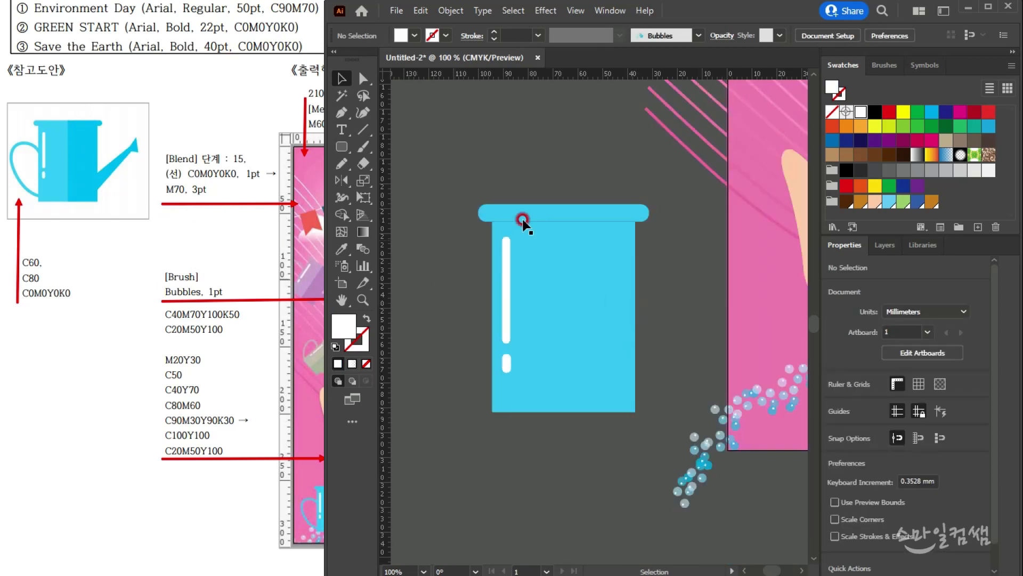
{"action": "left_click_drag", "start_coordinate": [589, 210], "coordinate": [559, 269]}
{"action": "left_click", "coordinate": [568, 195]}
{"action": "left_click", "coordinate": [549, 150]}
{"action": "left_click_drag", "start_coordinate": [526, 184], "coordinate": [638, 292]}
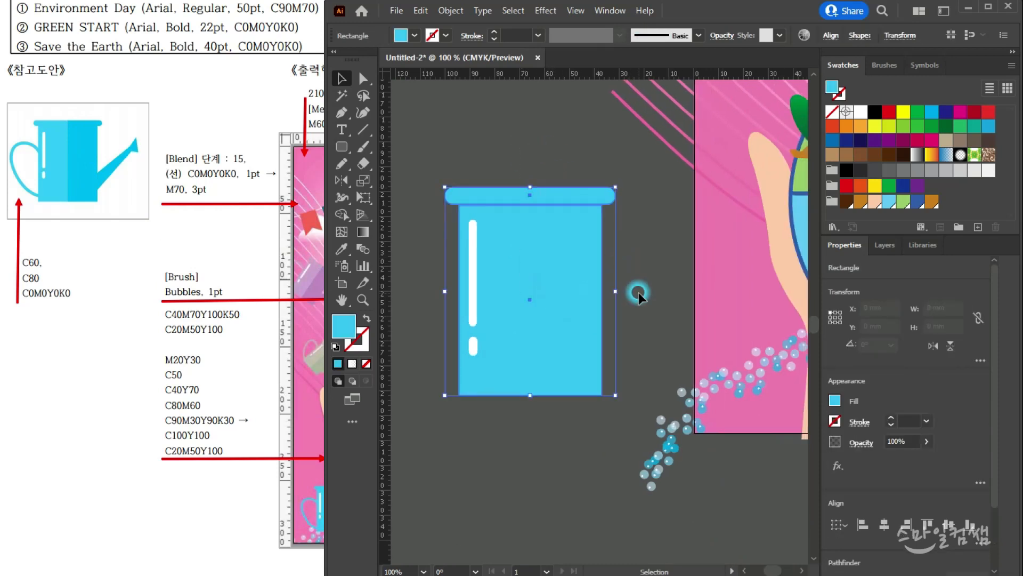
{"action": "left_click", "coordinate": [363, 129]}
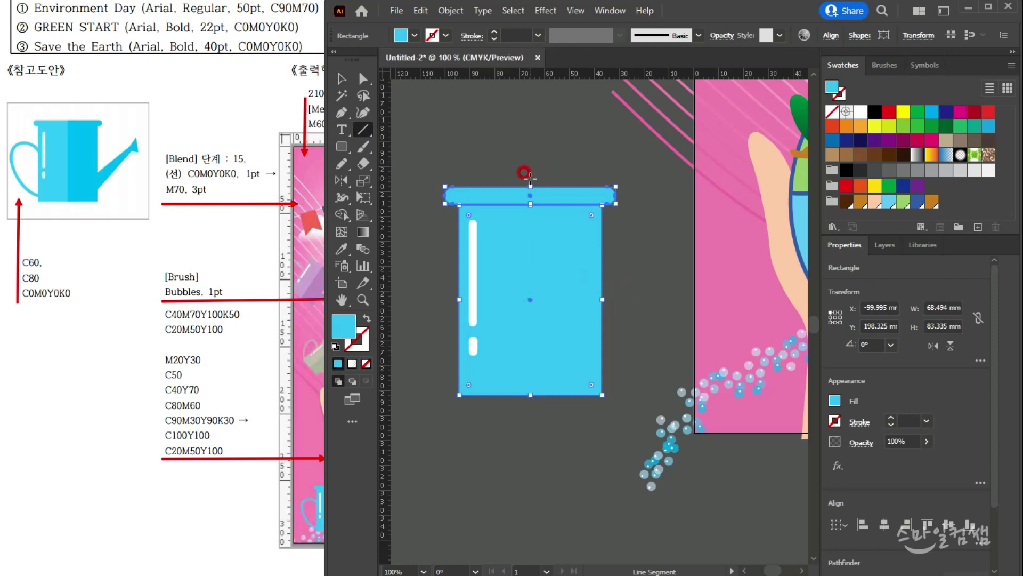
{"action": "mouse_move", "coordinate": [530, 160]}
{"action": "left_mouse_down"}
{"action": "mouse_move", "coordinate": [521, 384]}
{"action": "mouse_move", "coordinate": [530, 468]}
{"action": "left_mouse_up"}
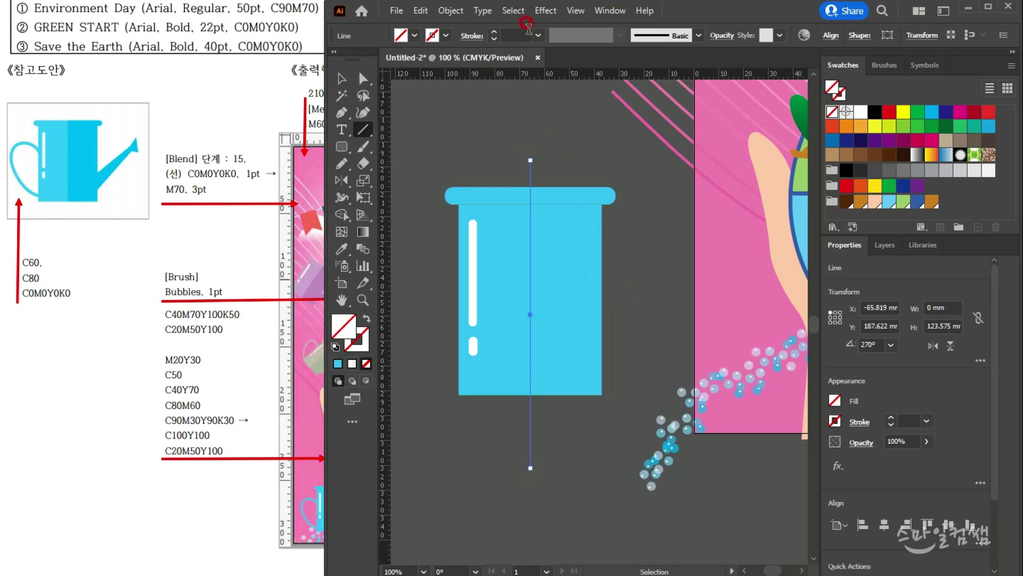
{"action": "left_click", "coordinate": [494, 33]}
{"action": "left_click", "coordinate": [494, 33]}
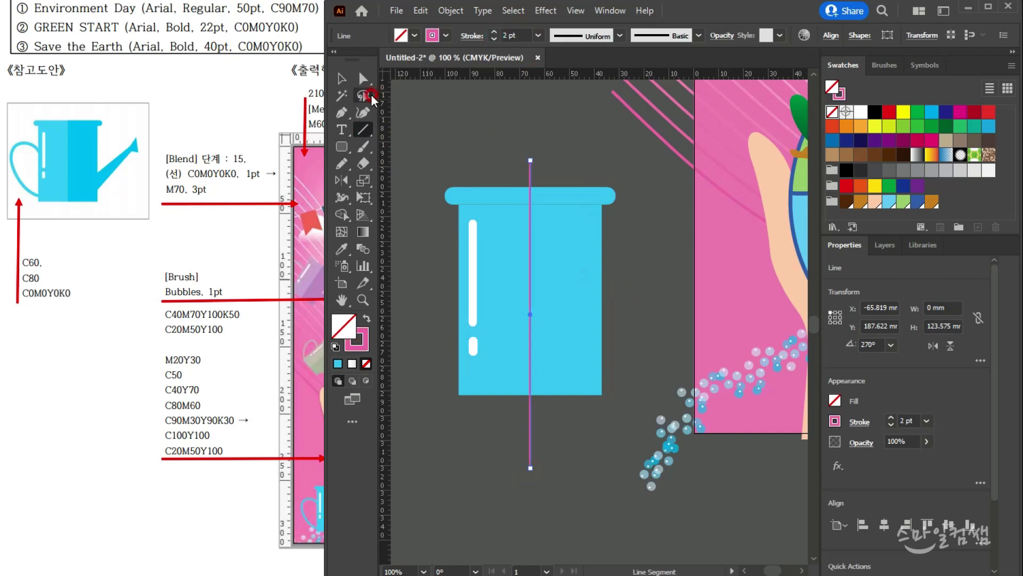
- Divide the rim and can body along the centre line with Pathfinder Divide, and send the divided group behind the white highlights
{"action": "left_click", "coordinate": [341, 79]}
{"action": "left_click_drag", "start_coordinate": [516, 148], "coordinate": [545, 236]}
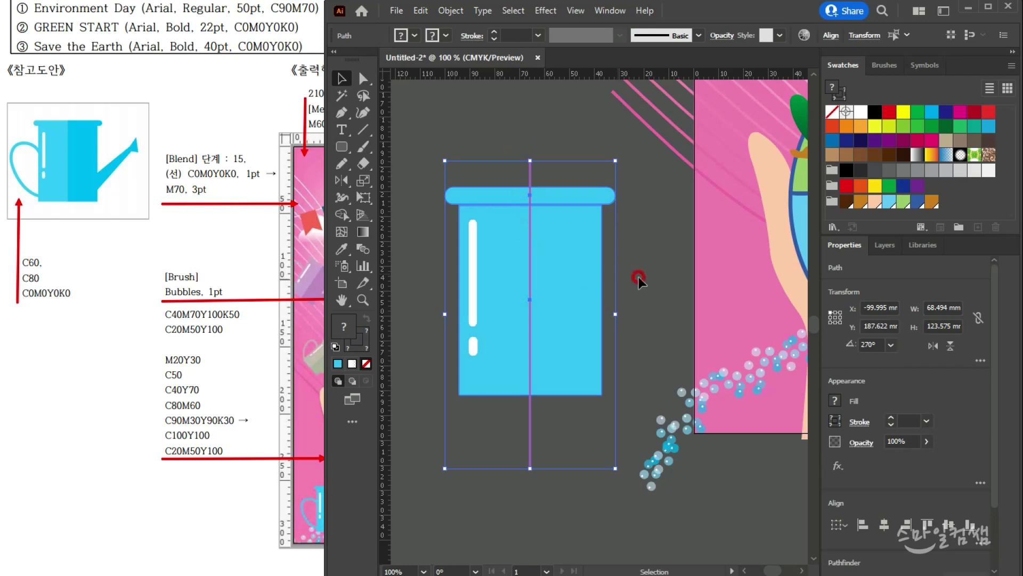
{"action": "scroll", "coordinate": [895, 384], "scroll_direction": "down", "scroll_amount": 3}
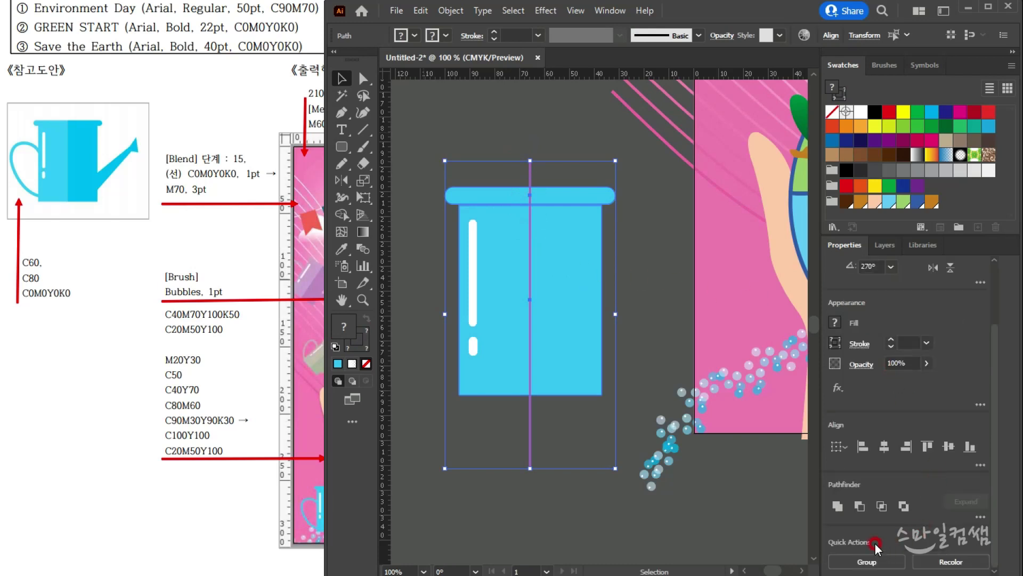
{"action": "left_click", "coordinate": [981, 516]}
{"action": "left_click", "coordinate": [864, 557]}
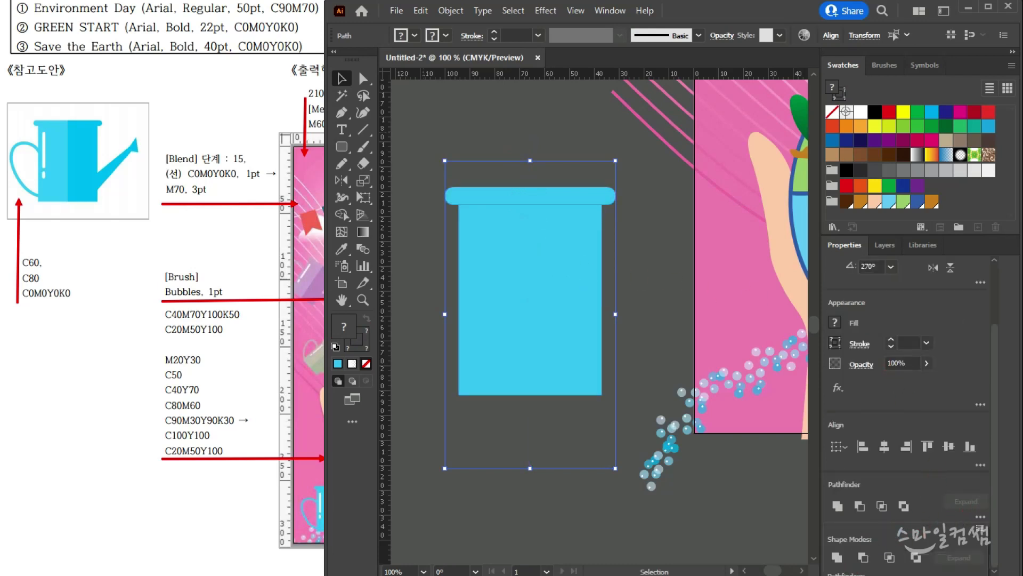
{"action": "left_click", "coordinate": [661, 223]}
{"action": "left_click", "coordinate": [578, 219]}
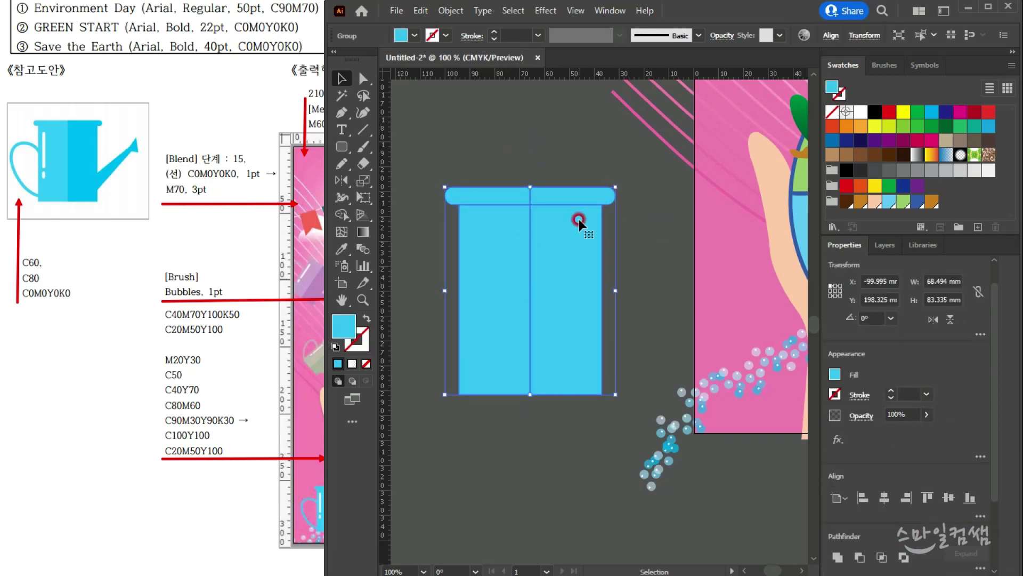
{"action": "key", "text": "ctrl+z"}
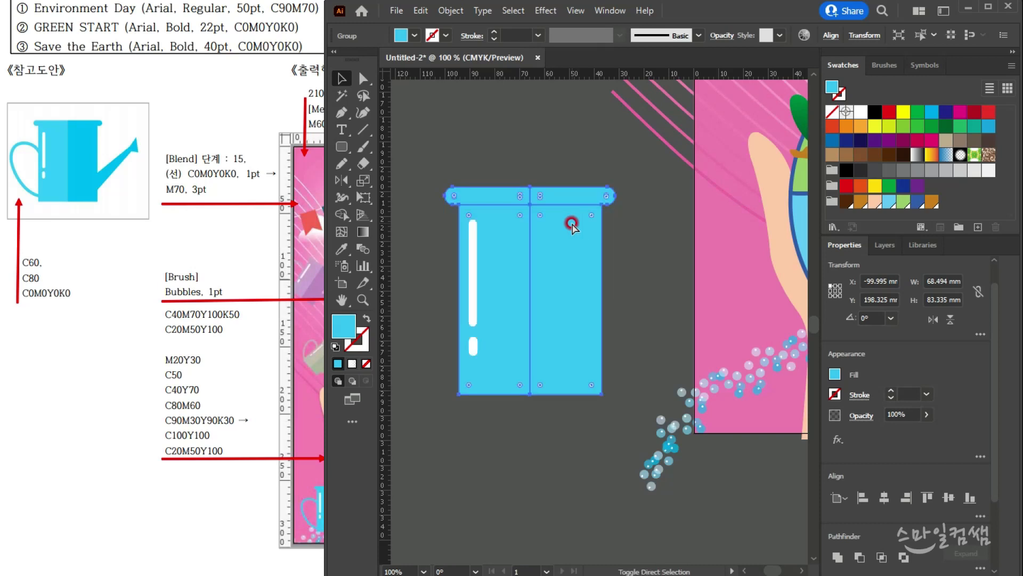
{"action": "left_click", "coordinate": [569, 178]}
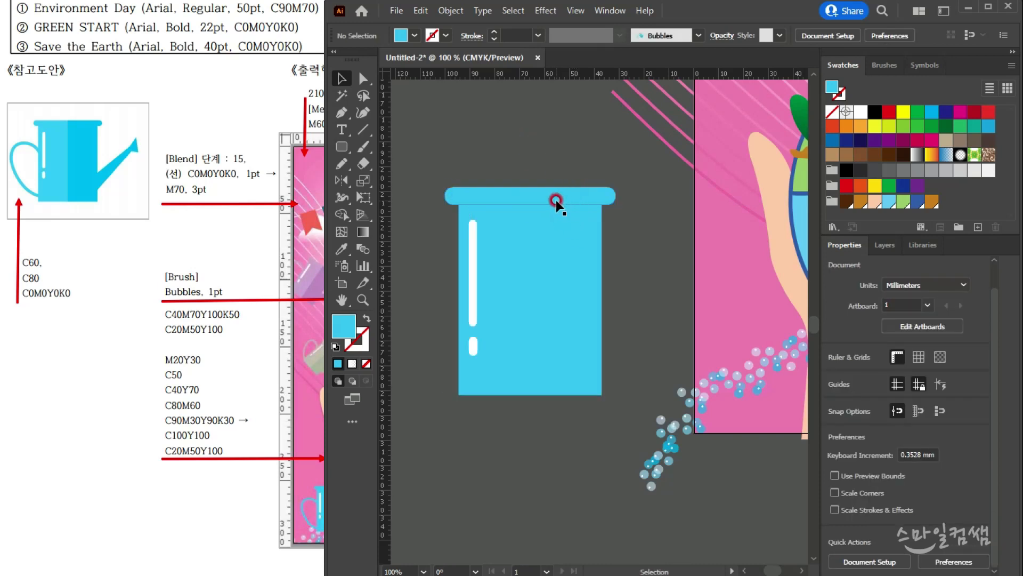
- Select only the right half of the rim and set its fill's cyan to 80%
{"action": "left_click", "coordinate": [366, 81]}
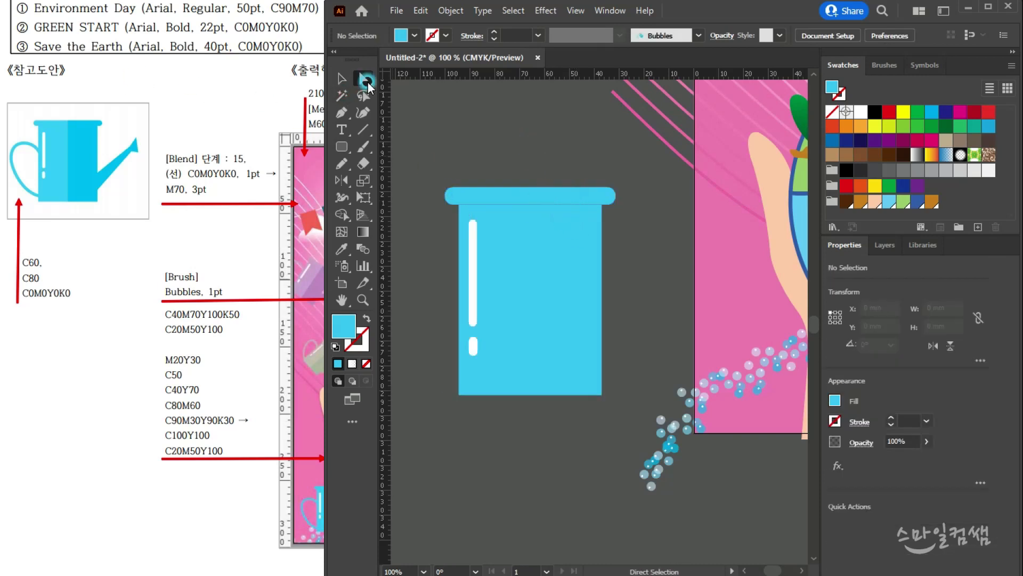
{"action": "left_click", "coordinate": [574, 199]}
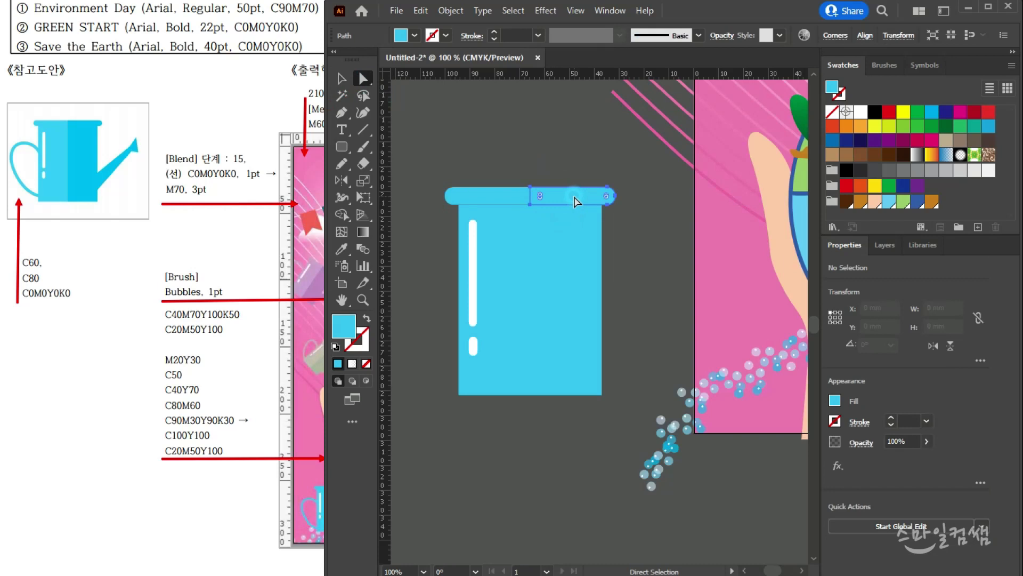
{"action": "double_click", "coordinate": [832, 86]}
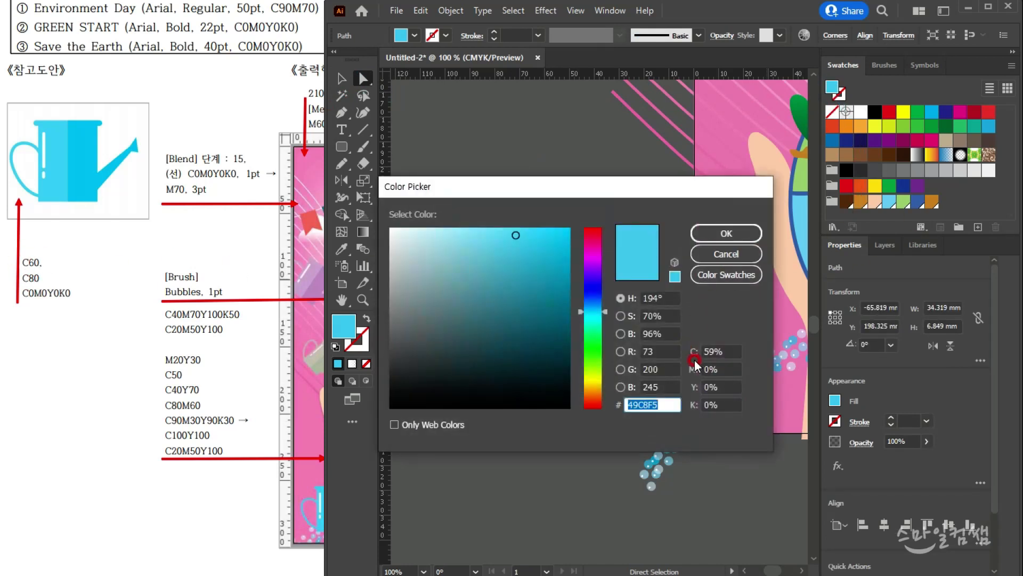
{"action": "double_click", "coordinate": [714, 352]}
{"action": "type", "text": "80"}
{"action": "key", "text": "Return"}
- Give the right half of the can body the same fill as the rim's right half by sampling it with the Eyedropper
{"action": "left_click", "coordinate": [561, 223]}
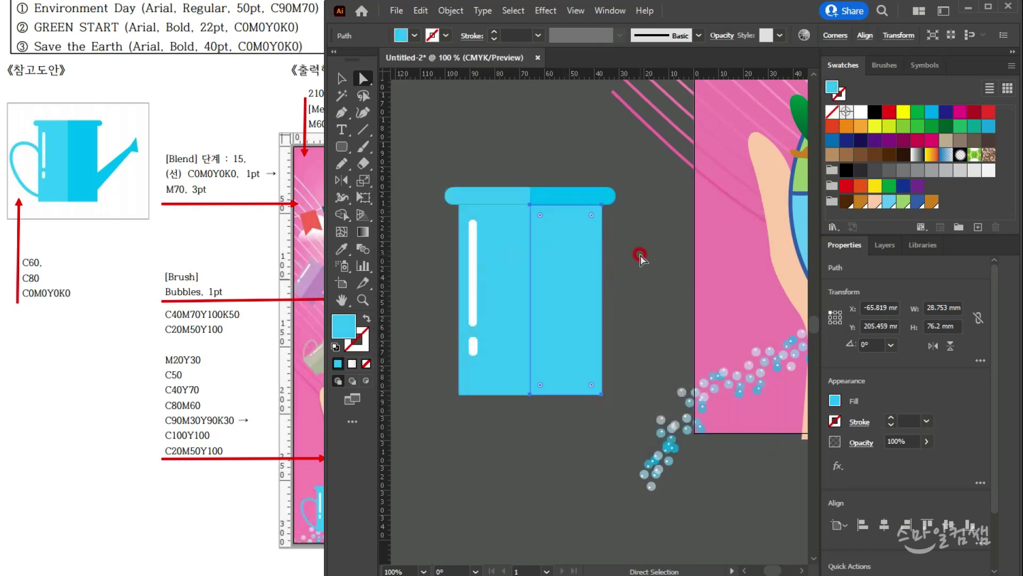
{"action": "key", "text": "i"}
{"action": "left_click", "coordinate": [559, 196]}
{"action": "left_click", "coordinate": [341, 79]}
{"action": "left_click", "coordinate": [676, 309]}
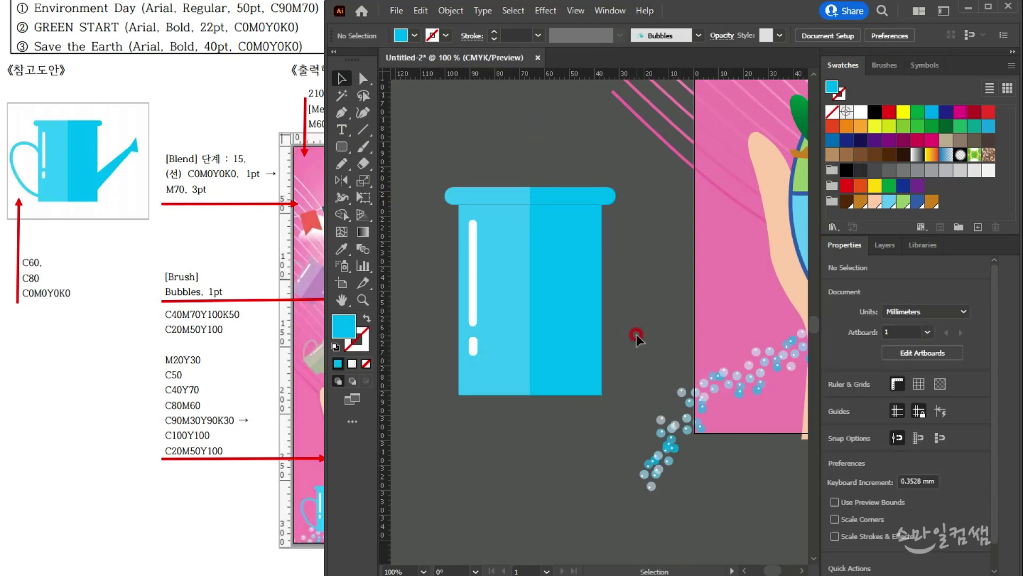
- Draw the spout with the Pen tool as a closed straight-sided shape rising from the can's right side to a flared triangular head
{"action": "left_click_drag", "start_coordinate": [615, 336], "coordinate": [535, 361]}
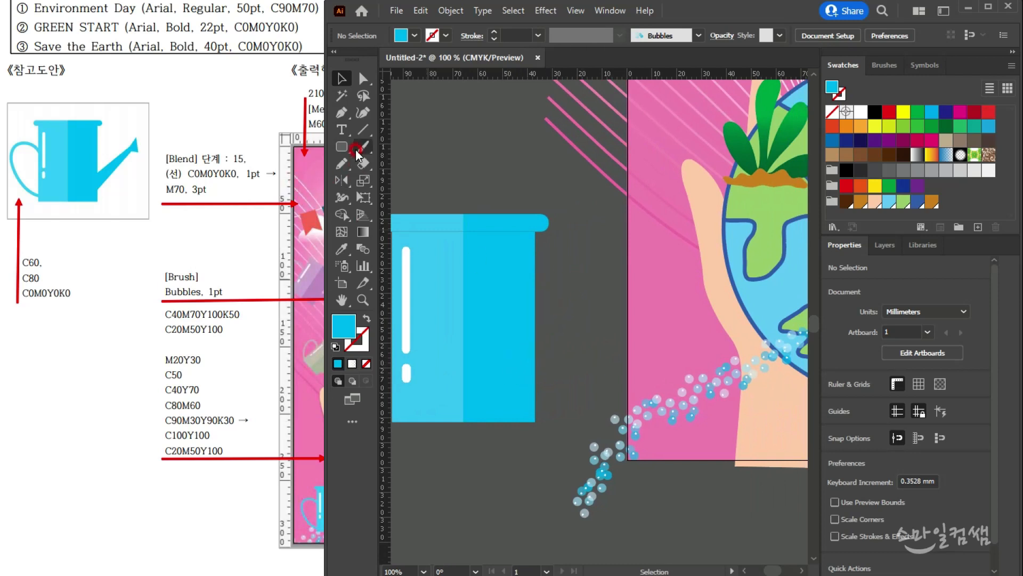
{"action": "left_click", "coordinate": [342, 113]}
{"action": "left_click_drag", "start_coordinate": [536, 352], "coordinate": [520, 355]}
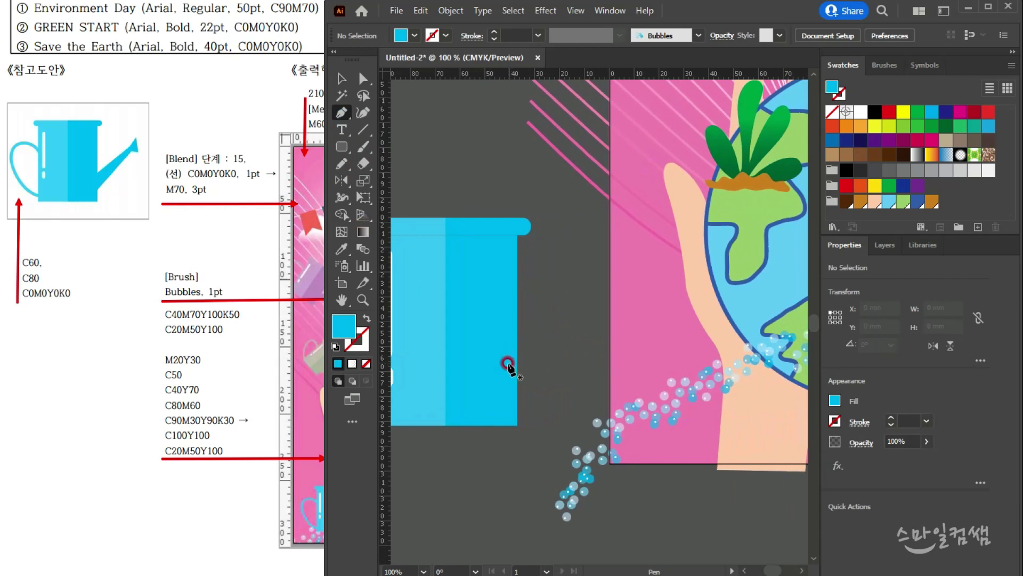
{"action": "left_click", "coordinate": [506, 364]}
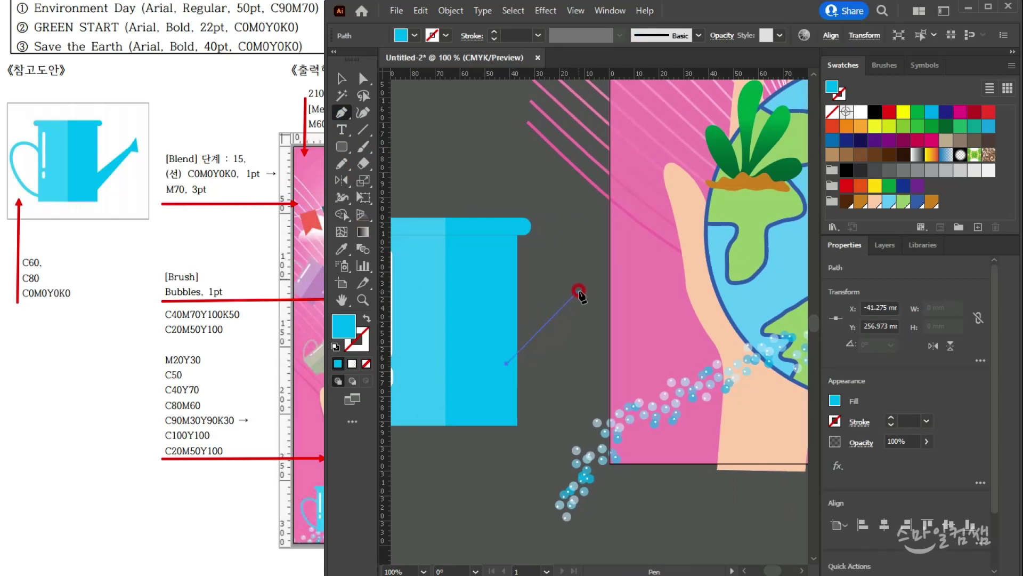
{"action": "left_click", "coordinate": [580, 291]}
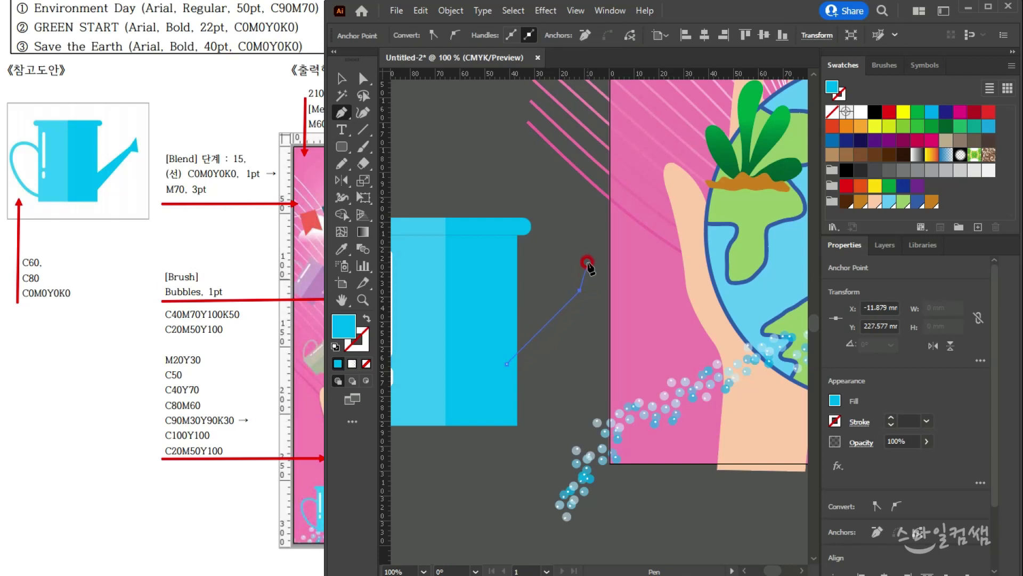
{"action": "left_click", "coordinate": [586, 261]}
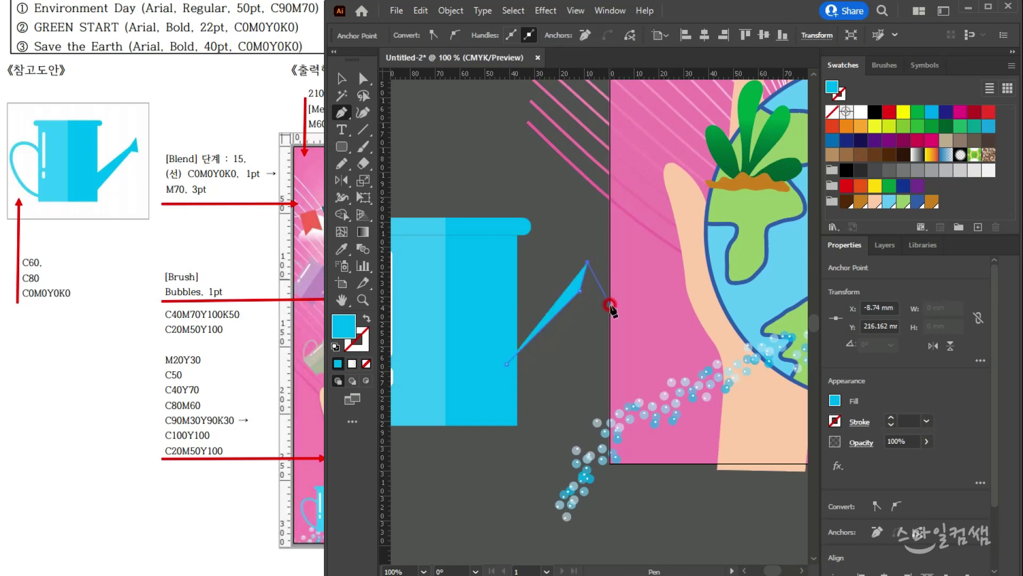
{"action": "left_click", "coordinate": [611, 305]}
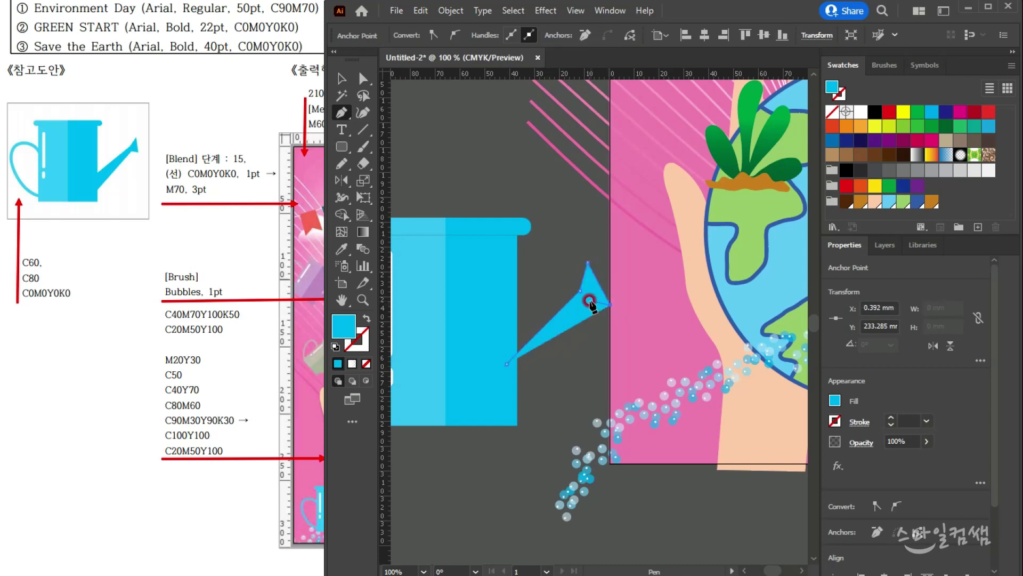
{"action": "left_click", "coordinate": [588, 301]}
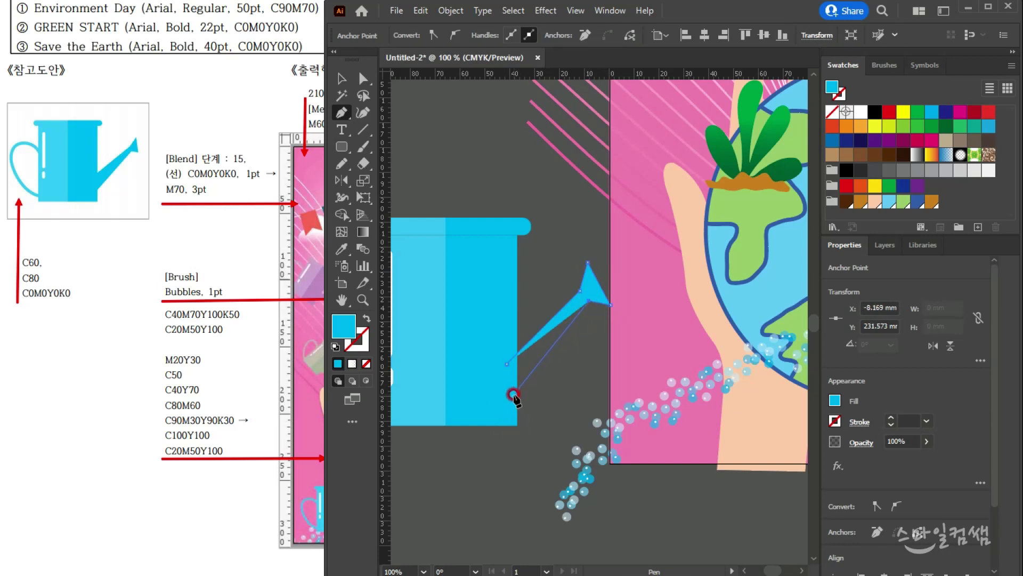
{"action": "left_click", "coordinate": [510, 396]}
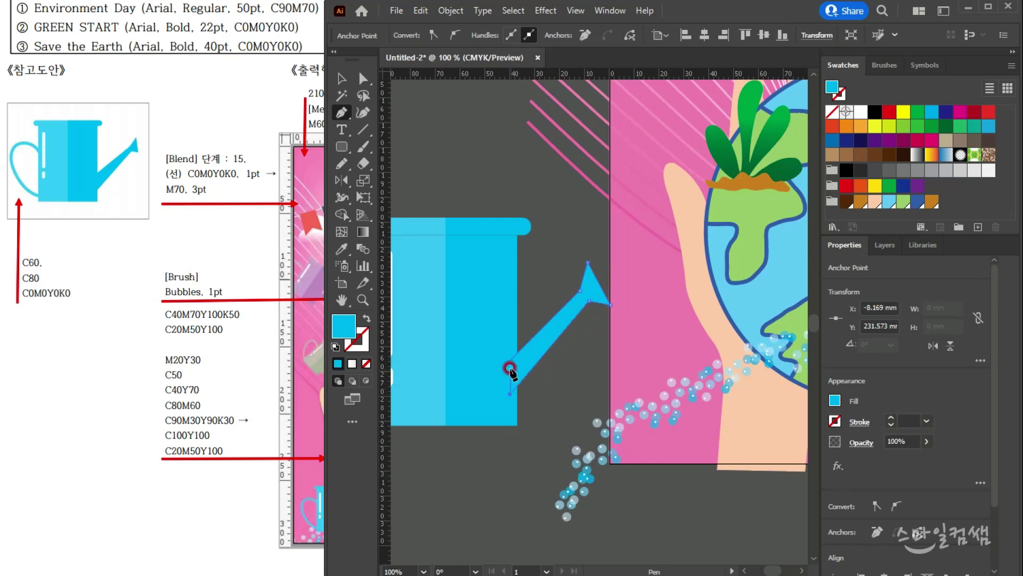
{"action": "left_click", "coordinate": [343, 82]}
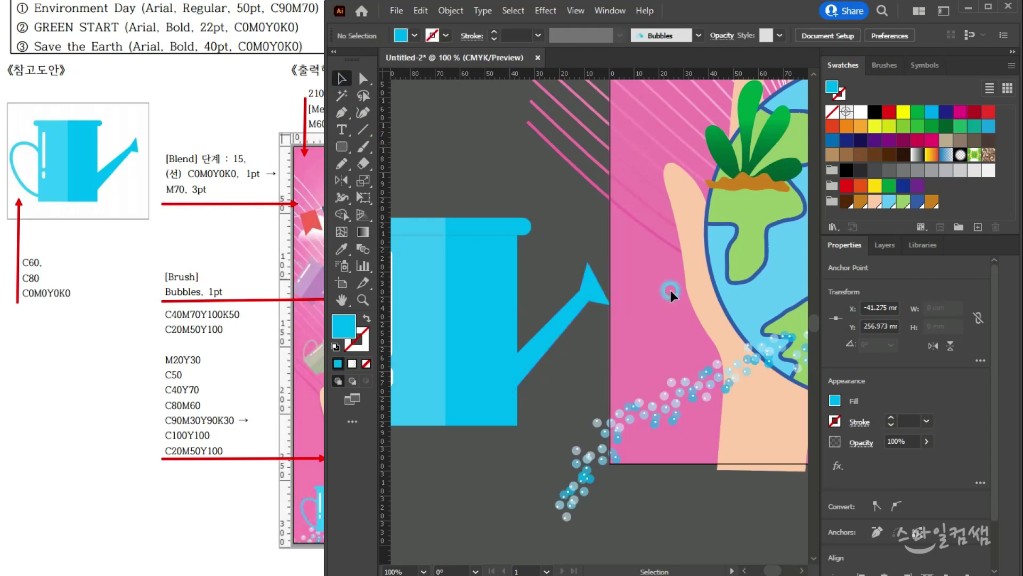
{"action": "left_click", "coordinate": [587, 392]}
{"action": "scroll", "coordinate": [575, 385], "scroll_direction": "down", "scroll_amount": 1}
{"action": "left_click_drag", "start_coordinate": [491, 367], "coordinate": [540, 303]}
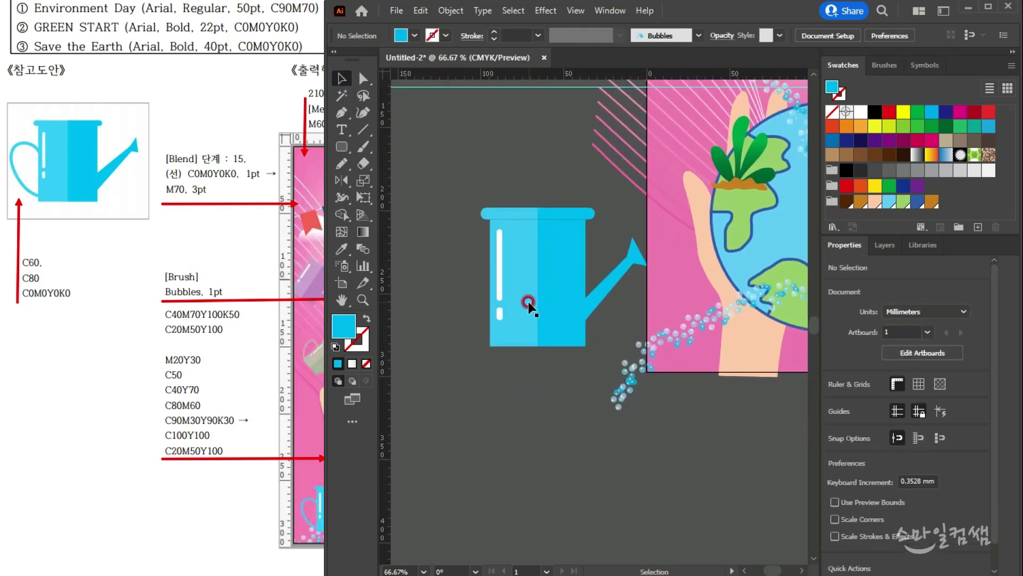
{"action": "scroll", "coordinate": [481, 301], "scroll_direction": "up", "scroll_amount": 1}
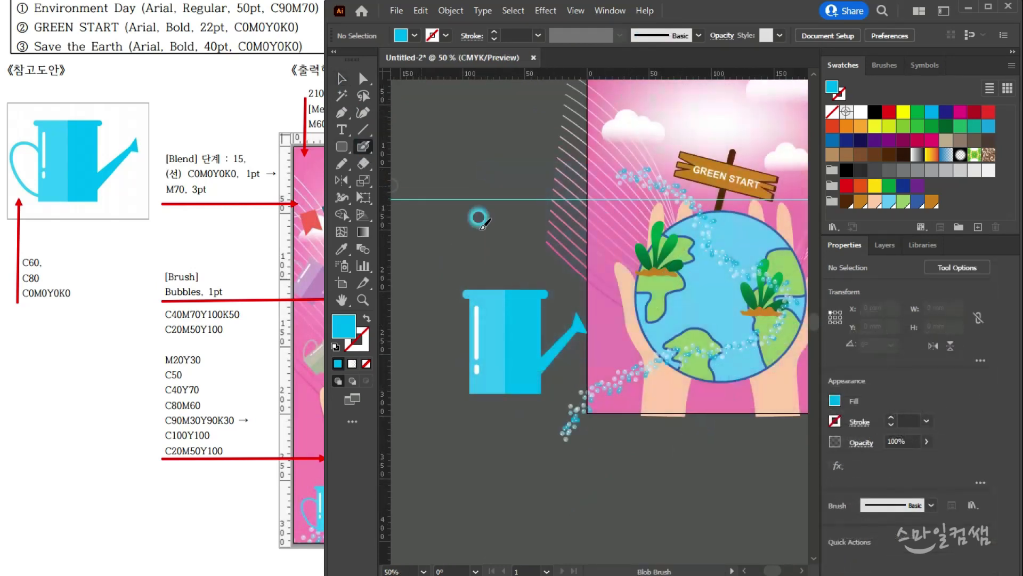
- Paint the watering can's handle with the Blob Brush as a curved loop on the left side of the can body
{"action": "scroll", "coordinate": [542, 392], "scroll_direction": "up", "scroll_amount": 3}
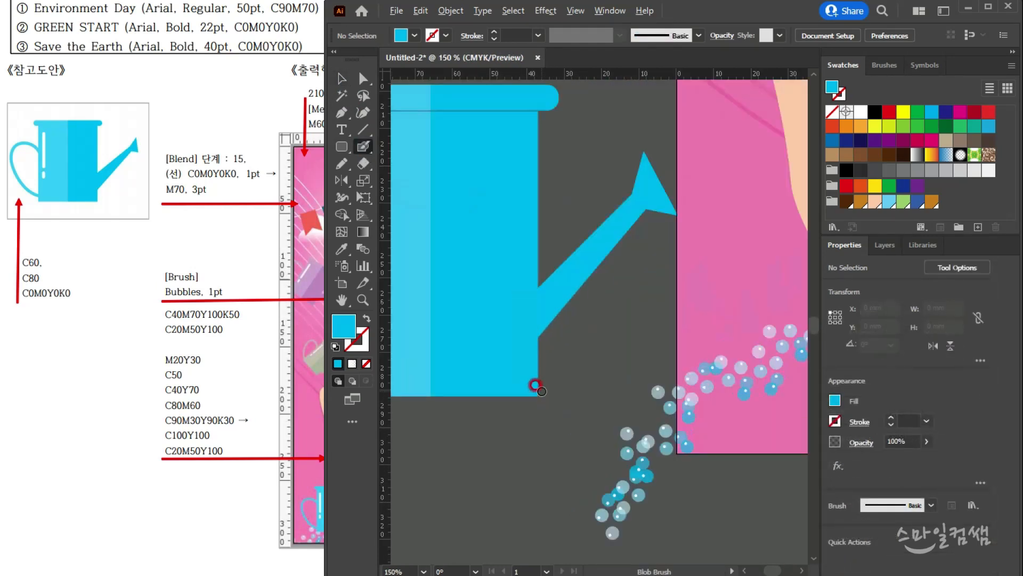
{"action": "scroll", "coordinate": [491, 292], "scroll_direction": "down", "scroll_amount": 2}
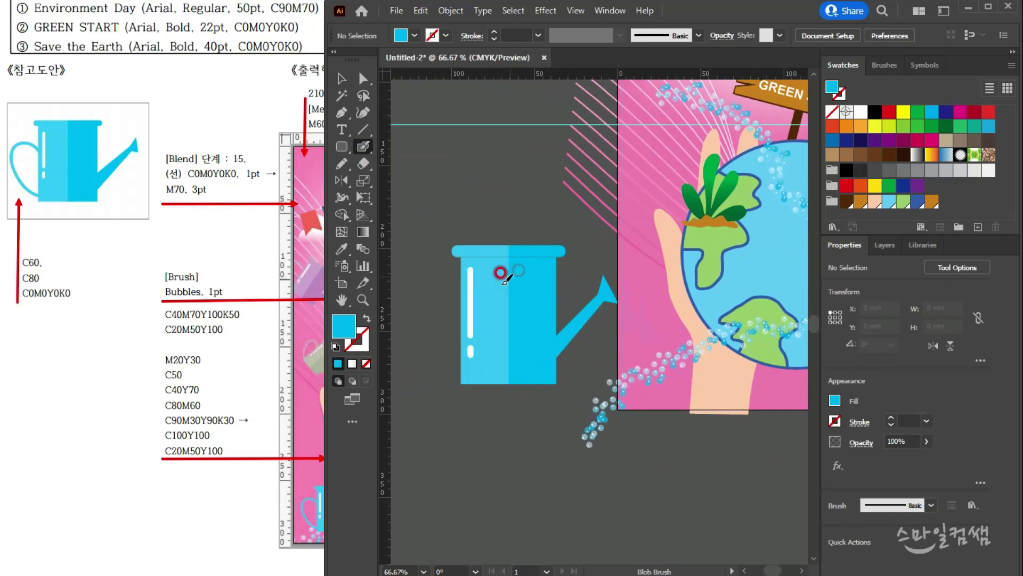
{"action": "scroll", "coordinate": [452, 281], "scroll_direction": "up", "scroll_amount": 3}
{"action": "left_click_drag", "start_coordinate": [510, 296], "coordinate": [549, 285]}
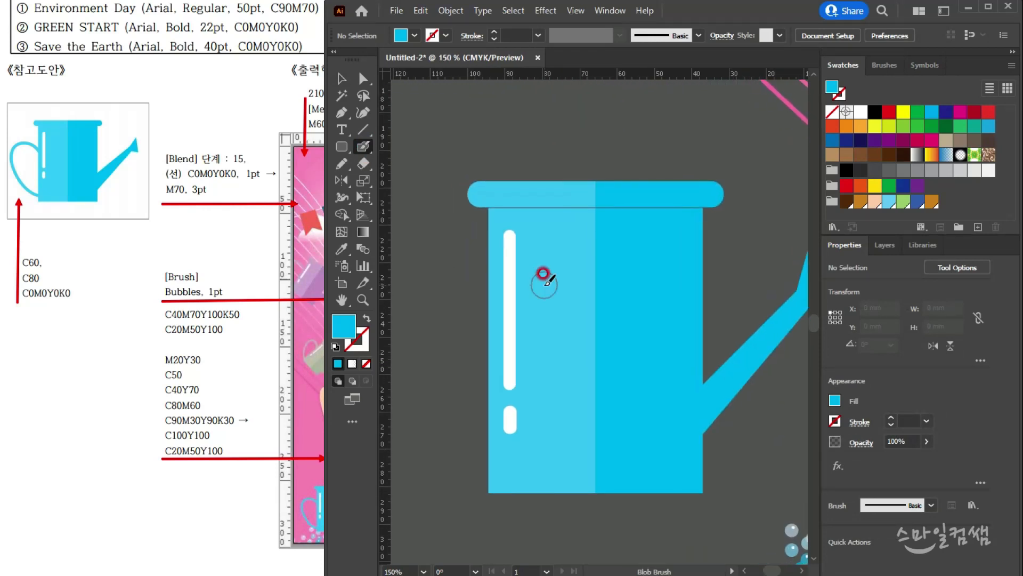
{"action": "left_click", "coordinate": [551, 261], "text": "ctrl"}
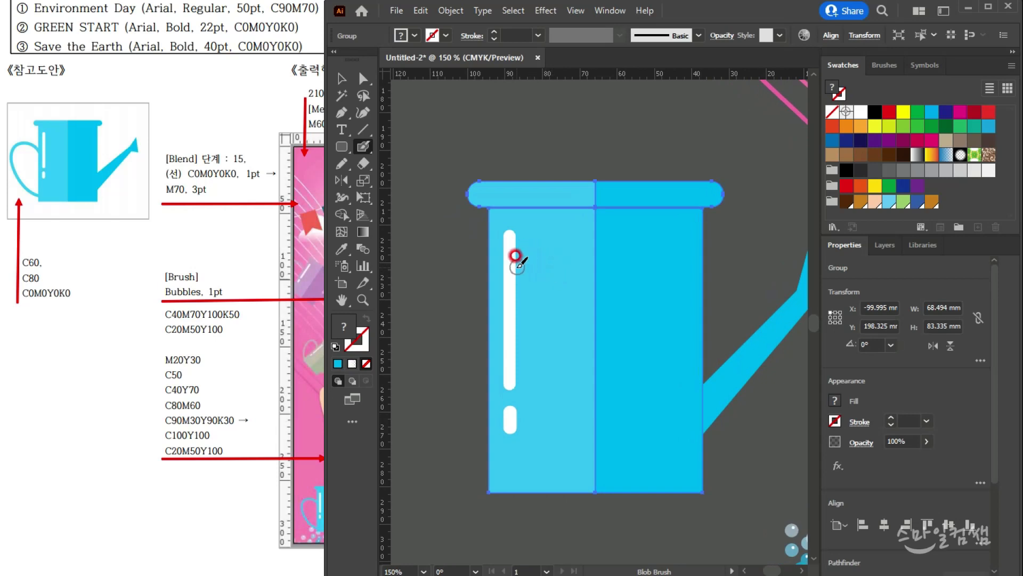
{"action": "scroll", "coordinate": [496, 273], "scroll_direction": "up", "scroll_amount": 1}
{"action": "left_click_drag", "start_coordinate": [510, 270], "coordinate": [496, 238]}
{"action": "scroll", "coordinate": [565, 238], "scroll_direction": "down", "scroll_amount": 2}
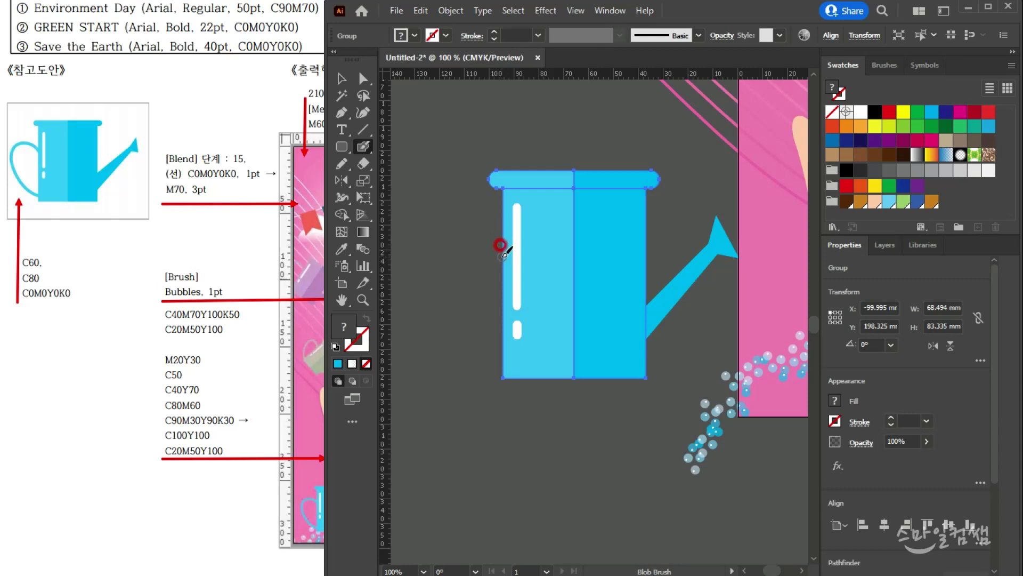
{"action": "mouse_move", "coordinate": [507, 255]}
{"action": "left_mouse_down"}
{"action": "mouse_move", "coordinate": [473, 220]}
{"action": "mouse_move", "coordinate": [448, 218]}
{"action": "mouse_move", "coordinate": [431, 229]}
{"action": "mouse_move", "coordinate": [428, 273]}
{"action": "mouse_move", "coordinate": [452, 313]}
{"action": "mouse_move", "coordinate": [514, 361]}
{"action": "left_mouse_up"}
{"action": "key", "text": "v"}
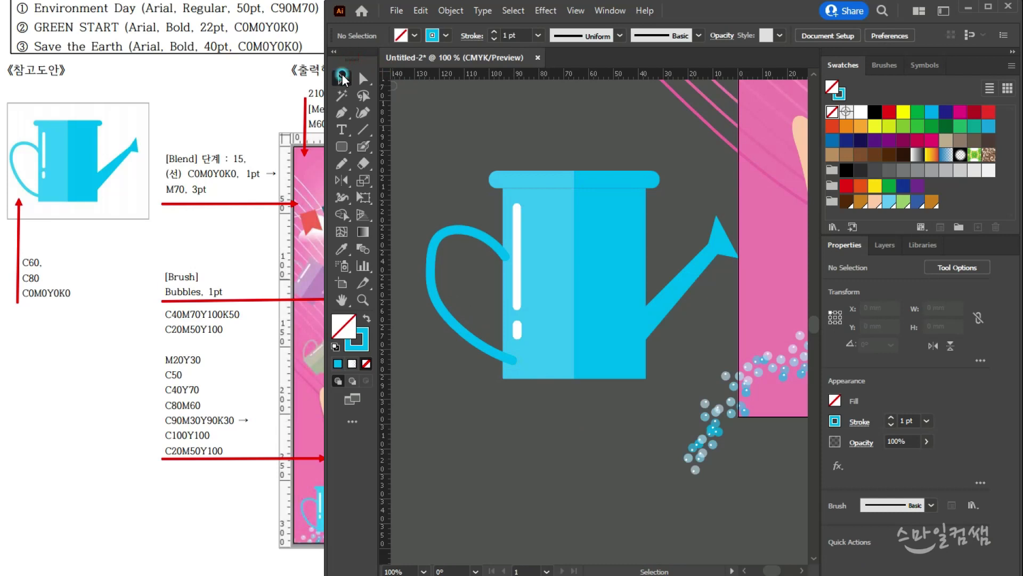
- Fill the handle with the same lighter blue as the left half of the can body
{"action": "left_click", "coordinate": [547, 280]}
{"action": "left_click", "coordinate": [469, 242]}
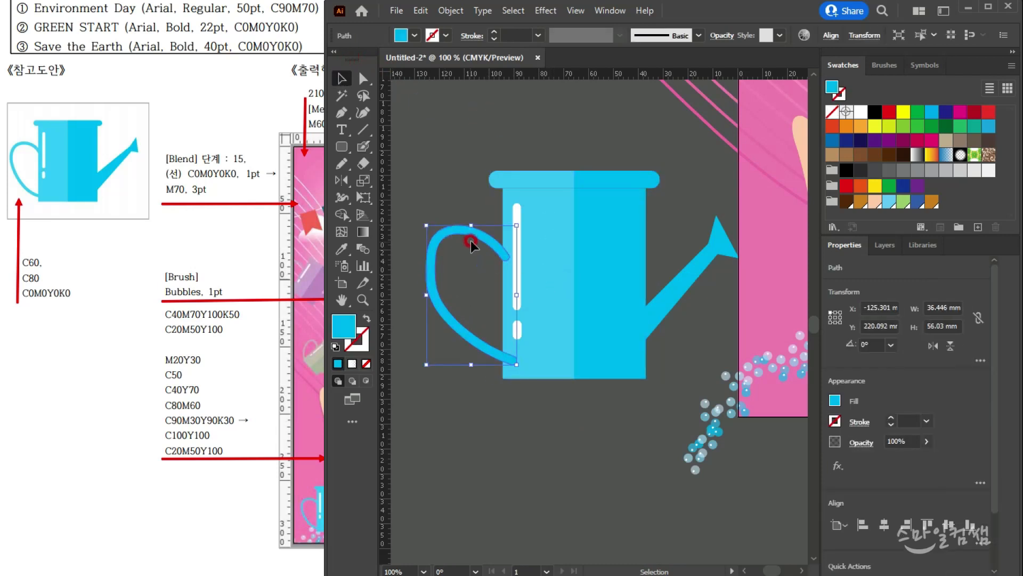
{"action": "scroll", "coordinate": [472, 238], "scroll_direction": "up", "scroll_amount": 1}
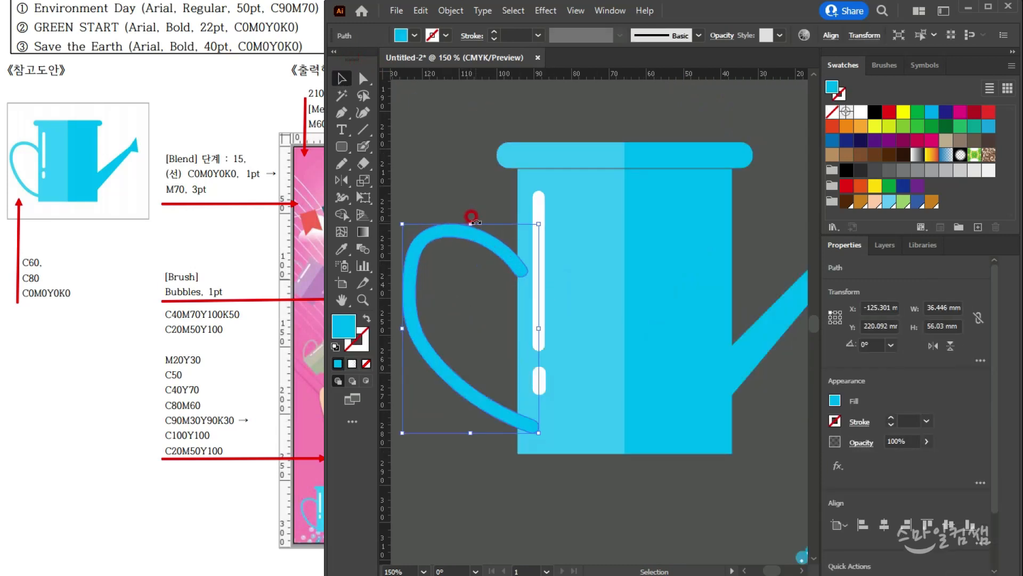
{"action": "left_click", "coordinate": [434, 126]}
{"action": "scroll", "coordinate": [601, 224], "scroll_direction": "down", "scroll_amount": 2}
{"action": "left_click_drag", "start_coordinate": [607, 279], "coordinate": [507, 292]}
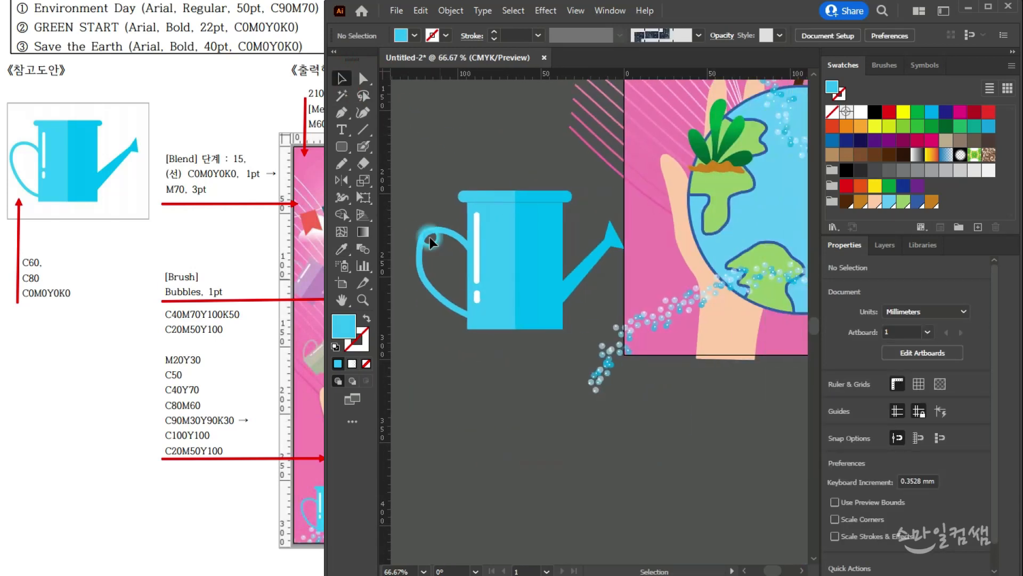
- Group all parts of the watering can, including the spout, handle and highlights
{"action": "left_click_drag", "start_coordinate": [609, 325], "coordinate": [512, 321]}
{"action": "key", "text": "ctrl+g"}
{"action": "scroll", "coordinate": [498, 313], "scroll_direction": "down", "scroll_amount": 2}
- Place the watering can group in the poster's lower-left corner, following the reference sheet, and scale it down proportionally to about 60.6 mm wide
{"action": "left_click", "coordinate": [206, 385]}
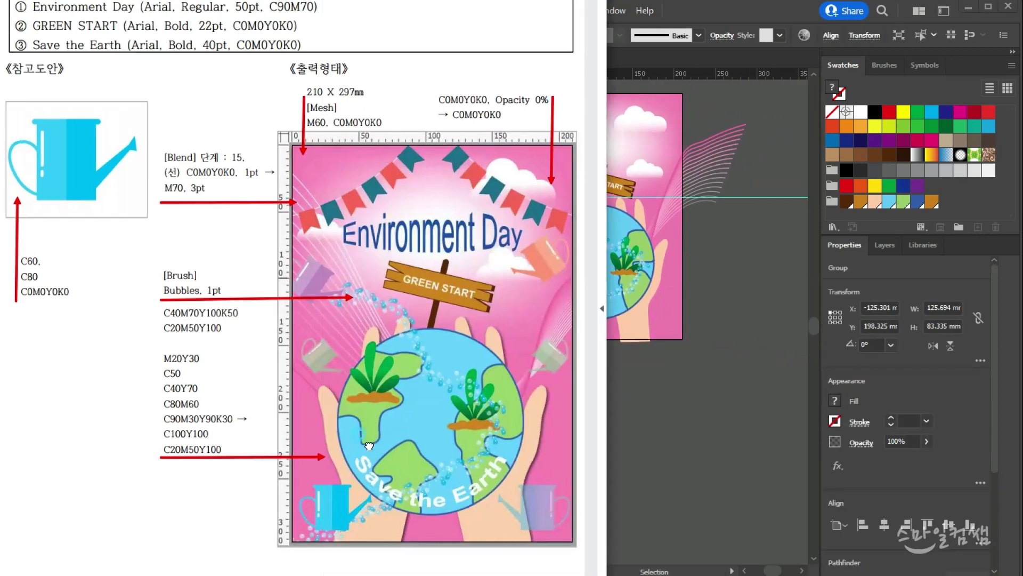
{"action": "left_click_drag", "start_coordinate": [369, 446], "coordinate": [311, 439]}
{"action": "left_click_drag", "start_coordinate": [437, 331], "coordinate": [233, 327]}
{"action": "left_click", "coordinate": [469, 299]}
{"action": "left_click_drag", "start_coordinate": [469, 300], "coordinate": [556, 295]}
{"action": "scroll", "coordinate": [560, 286], "scroll_direction": "up", "scroll_amount": 2}
{"action": "left_click_drag", "start_coordinate": [472, 323], "coordinate": [507, 344]}
{"action": "scroll", "coordinate": [509, 336], "scroll_direction": "up", "scroll_amount": 2}
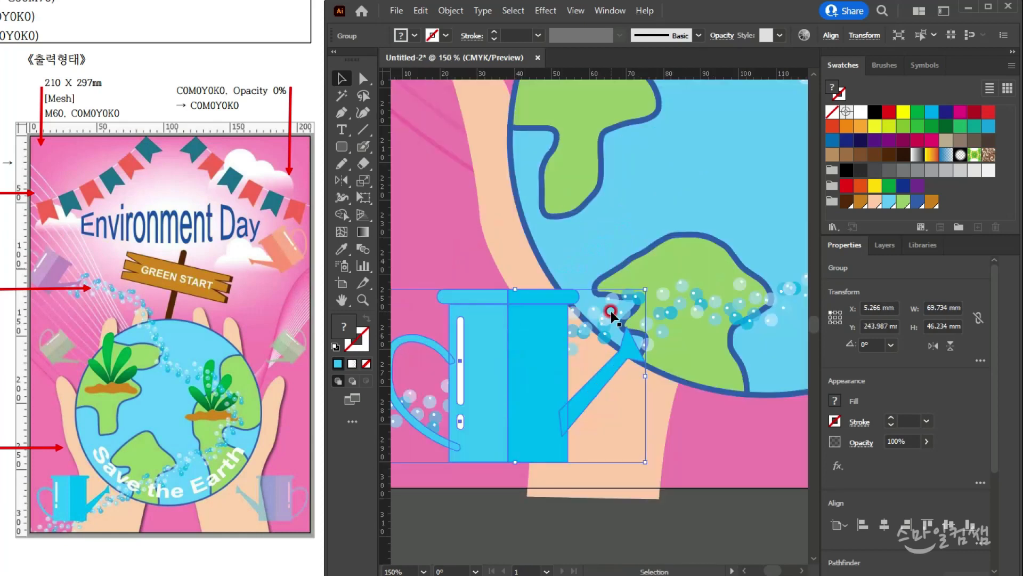
{"action": "left_click_drag", "start_coordinate": [608, 309], "coordinate": [613, 309]}
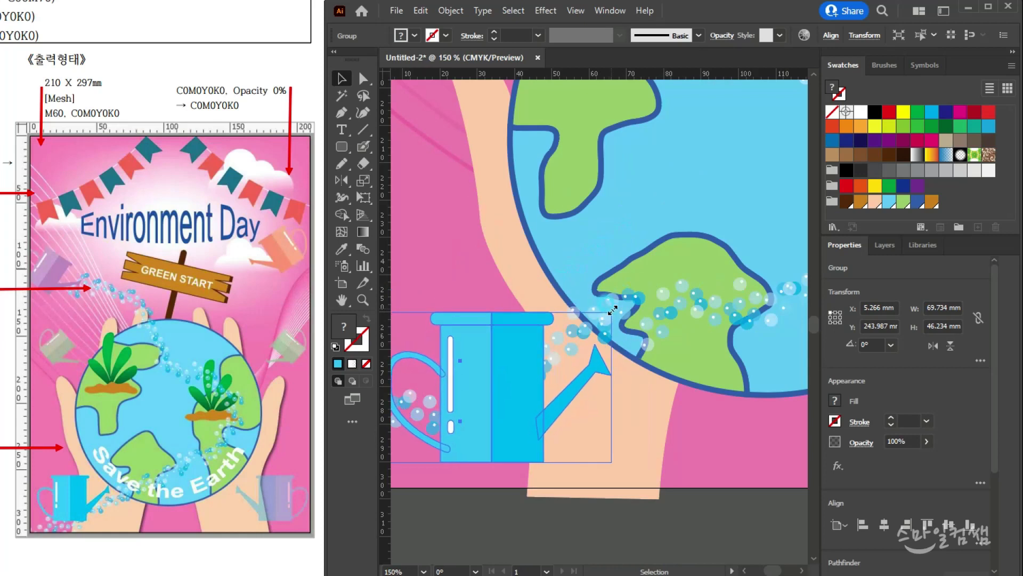
{"action": "scroll", "coordinate": [617, 305], "scroll_direction": "down", "scroll_amount": 3}
{"action": "left_click", "coordinate": [617, 481]}
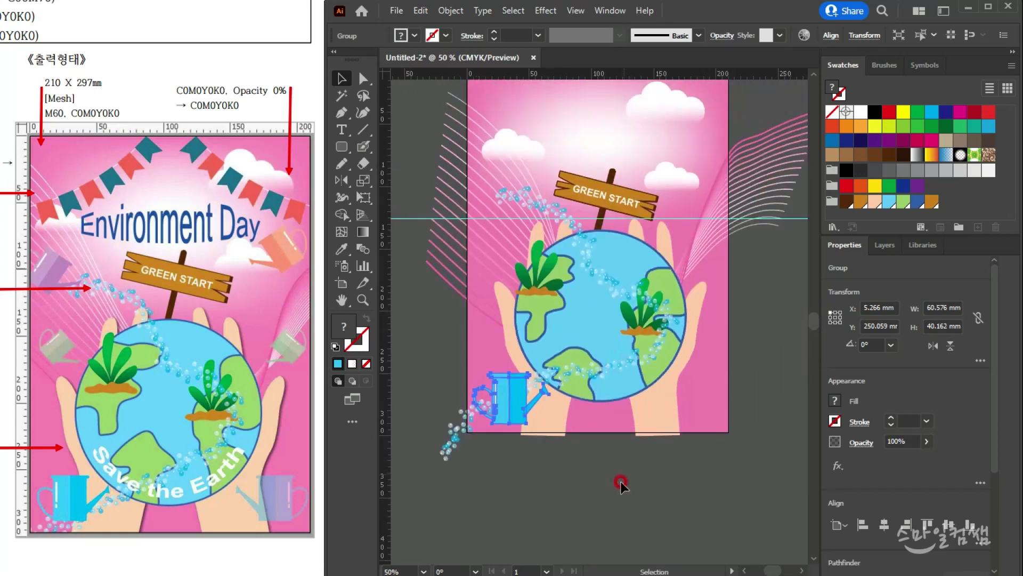
- Define the watering can group as a new dynamic symbol named 물조리개
{"action": "left_click", "coordinate": [515, 413]}
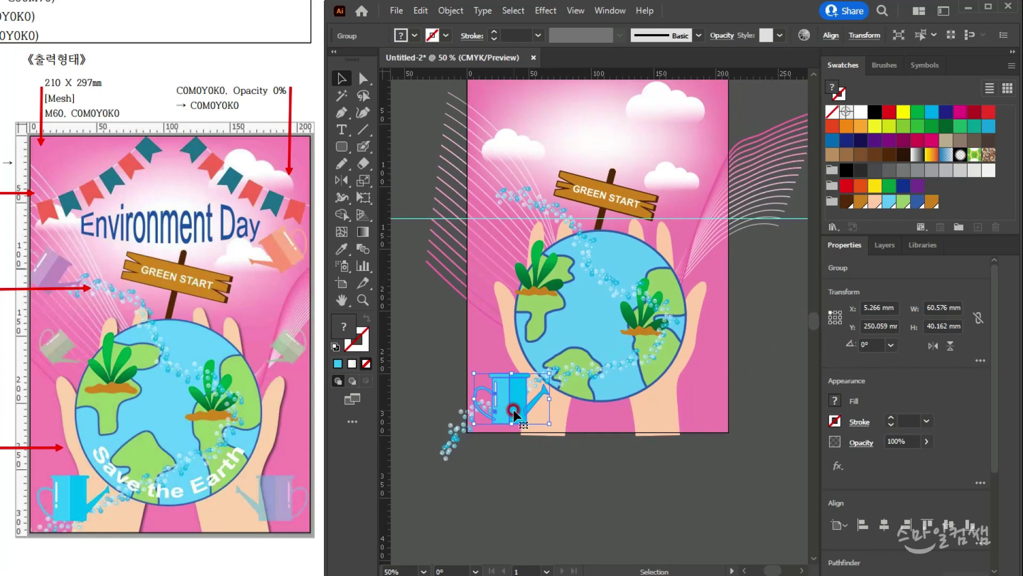
{"action": "left_click", "coordinate": [936, 65]}
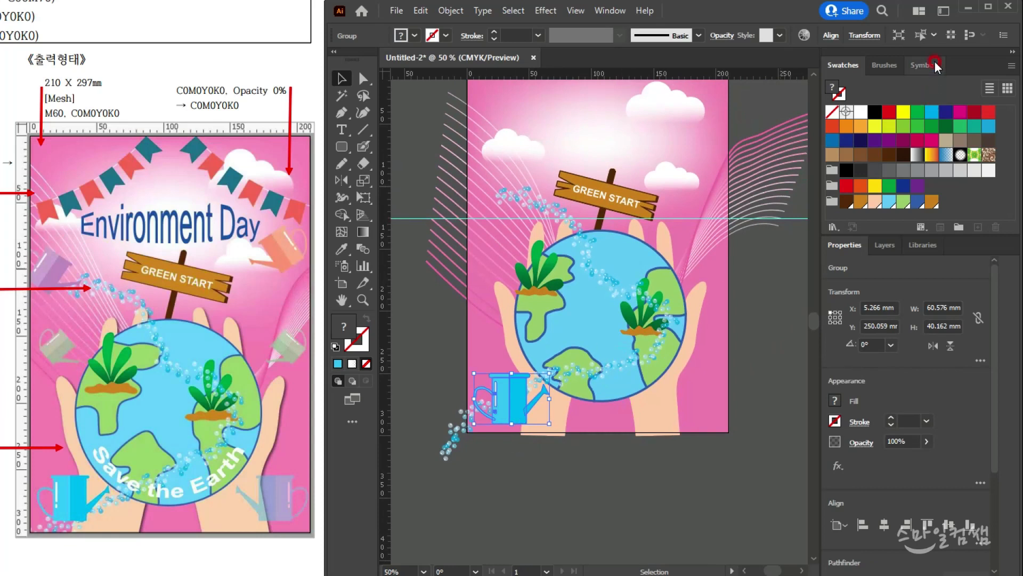
{"action": "left_click", "coordinate": [935, 65]}
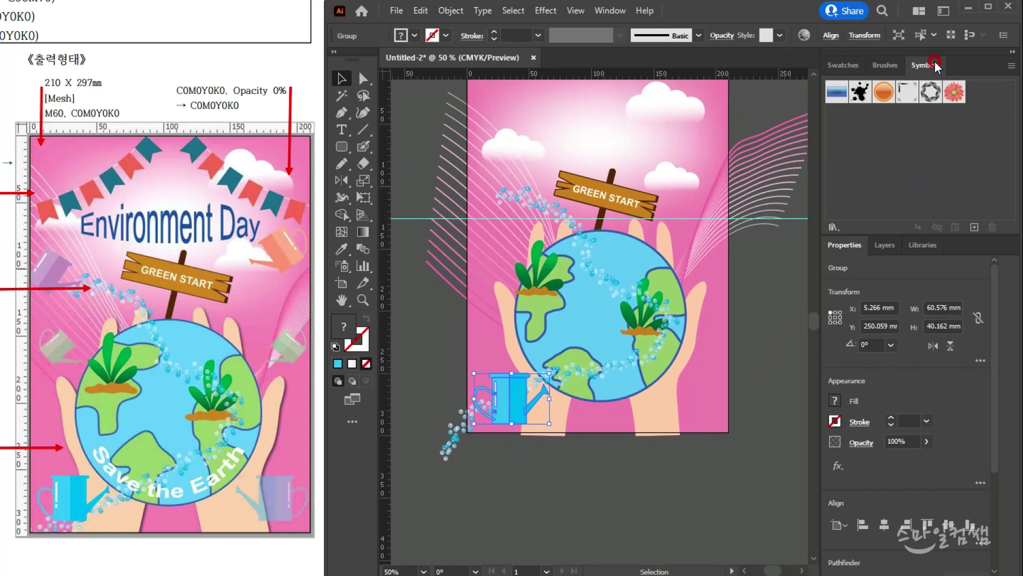
{"action": "left_click", "coordinate": [614, 13]}
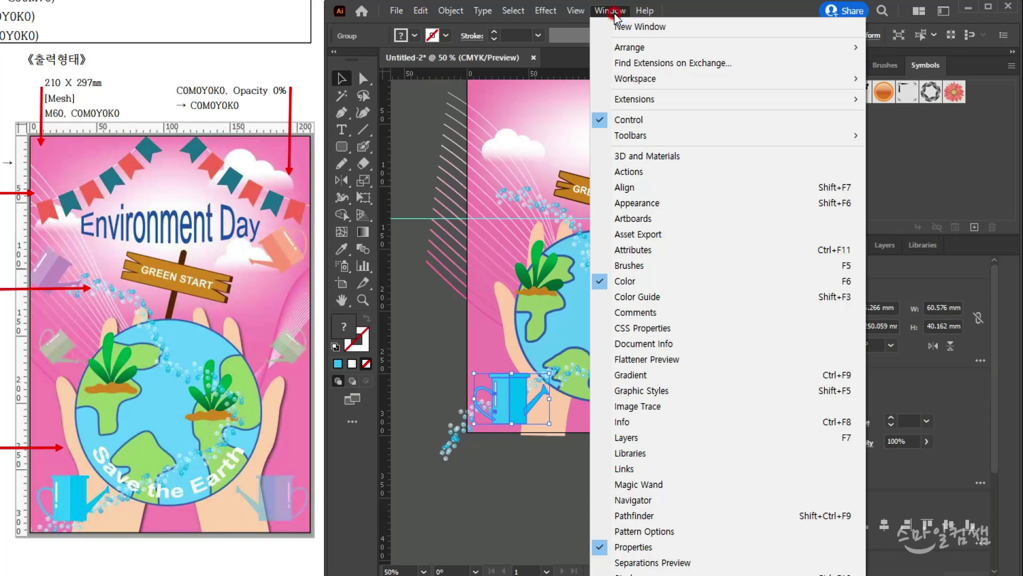
{"action": "left_click", "coordinate": [614, 12]}
{"action": "left_click", "coordinate": [930, 66]}
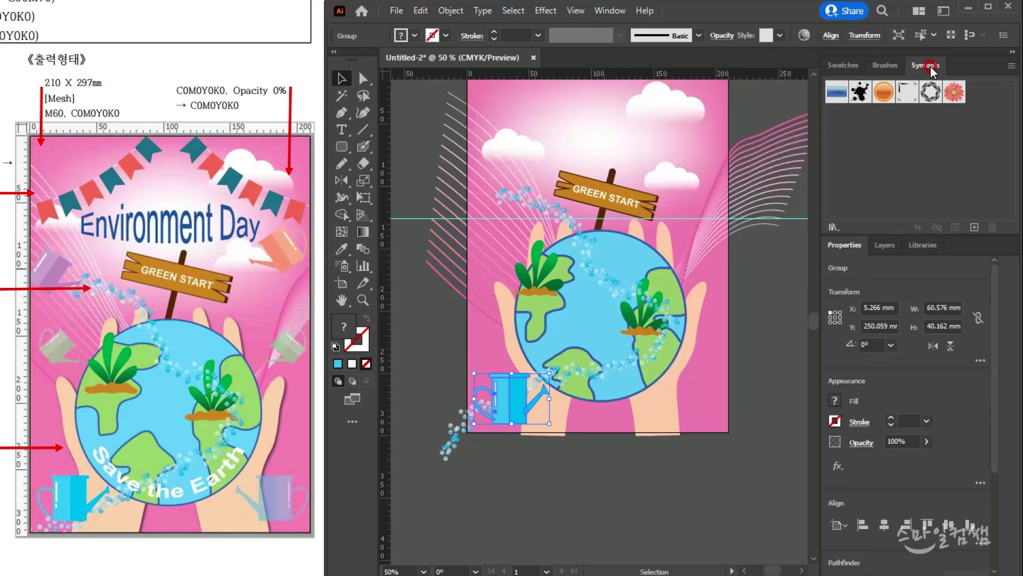
{"action": "left_click", "coordinate": [521, 398]}
{"action": "left_click_drag", "start_coordinate": [510, 398], "coordinate": [900, 143]}
{"action": "left_click", "coordinate": [307, 111]}
{"action": "left_click_drag", "start_coordinate": [140, 60], "coordinate": [165, 235]}
{"action": "left_click_drag", "start_coordinate": [227, 134], "coordinate": [162, 4]}
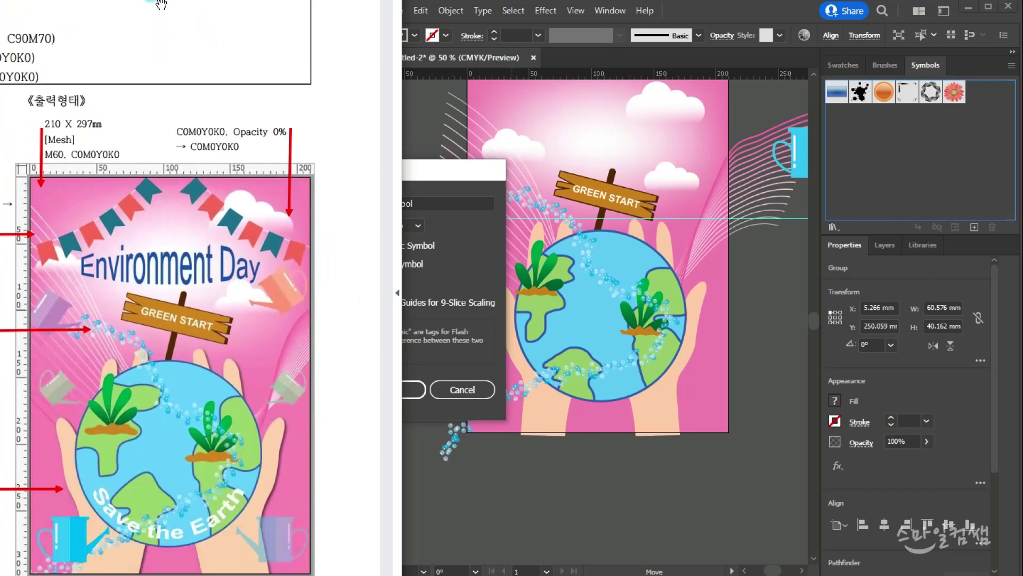
{"action": "left_click", "coordinate": [456, 180]}
{"action": "type", "text": "a"}
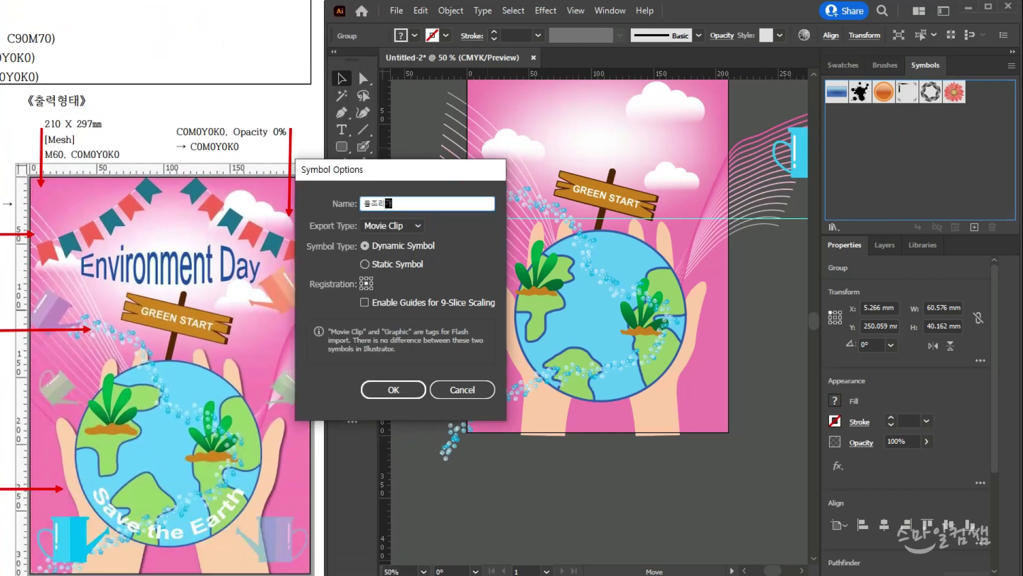
{"action": "key", "text": "Return"}
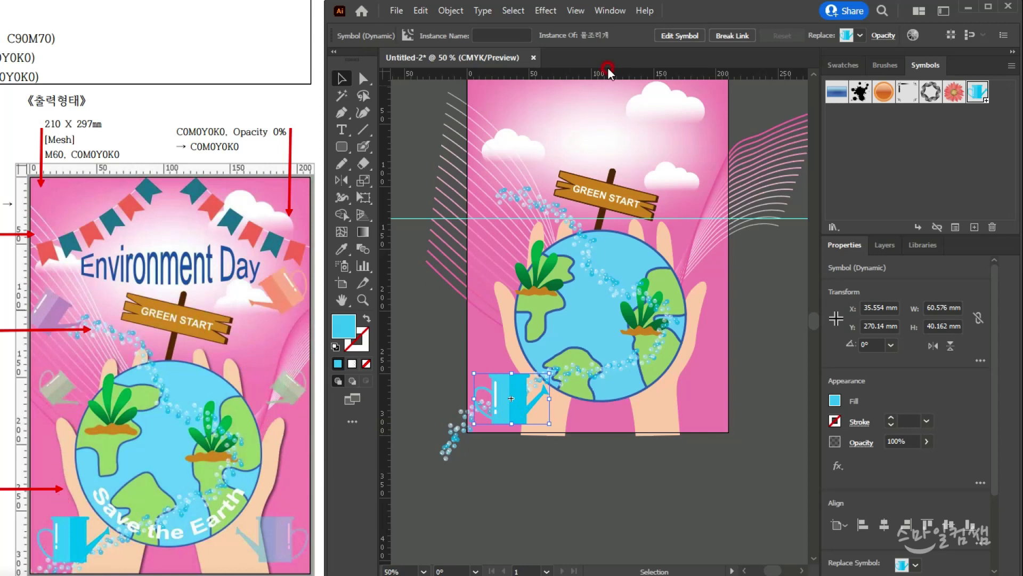
- Spray two more watering cans above the first along the poster's left edge with the Symbol Sprayer, removing any surplus overlapping instance
{"action": "left_click", "coordinate": [342, 267]}
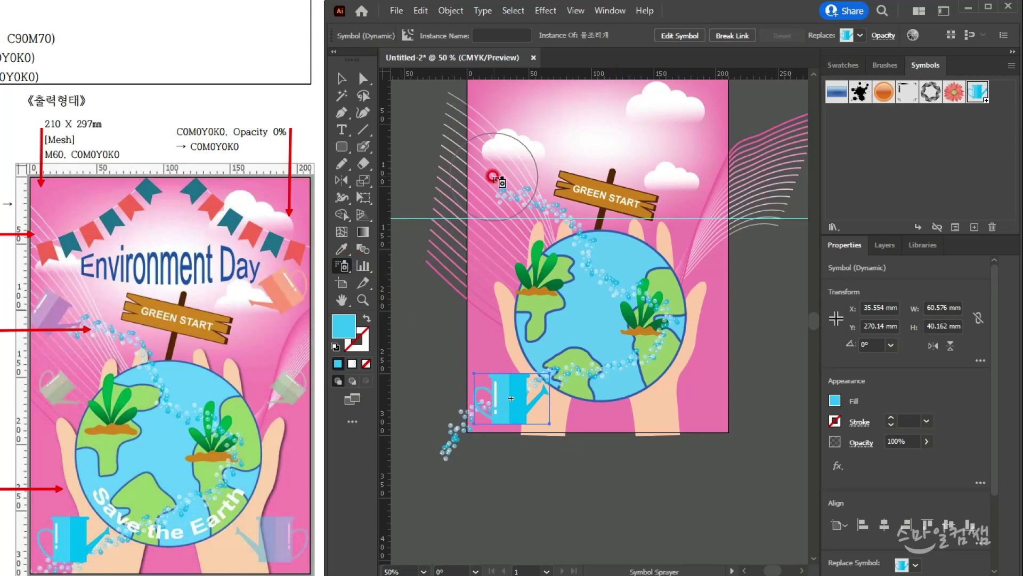
{"action": "left_click_drag", "start_coordinate": [498, 177], "coordinate": [504, 182]}
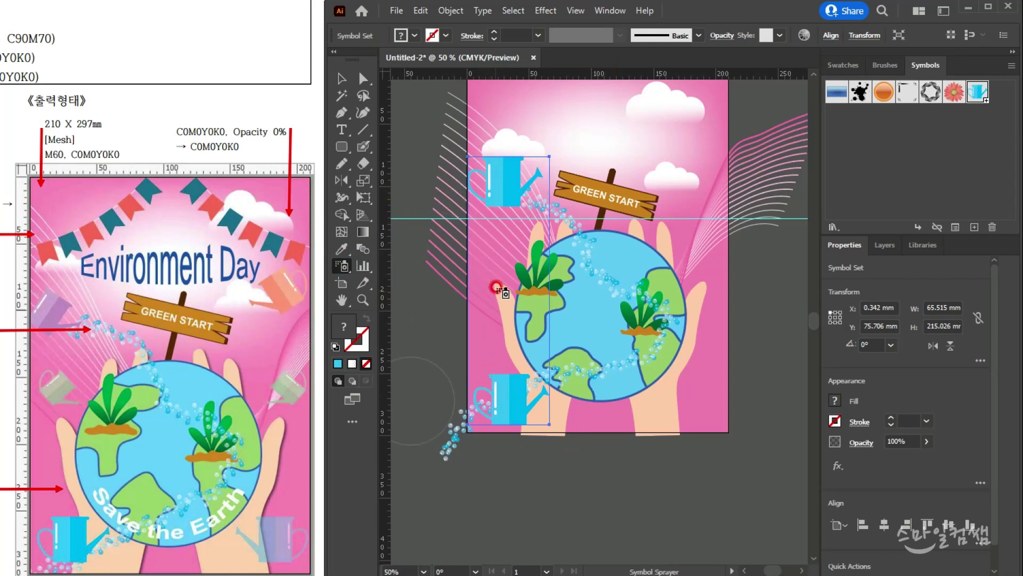
{"action": "left_click", "coordinate": [502, 252]}
{"action": "scroll", "coordinate": [502, 253], "scroll_direction": "up", "scroll_amount": 2}
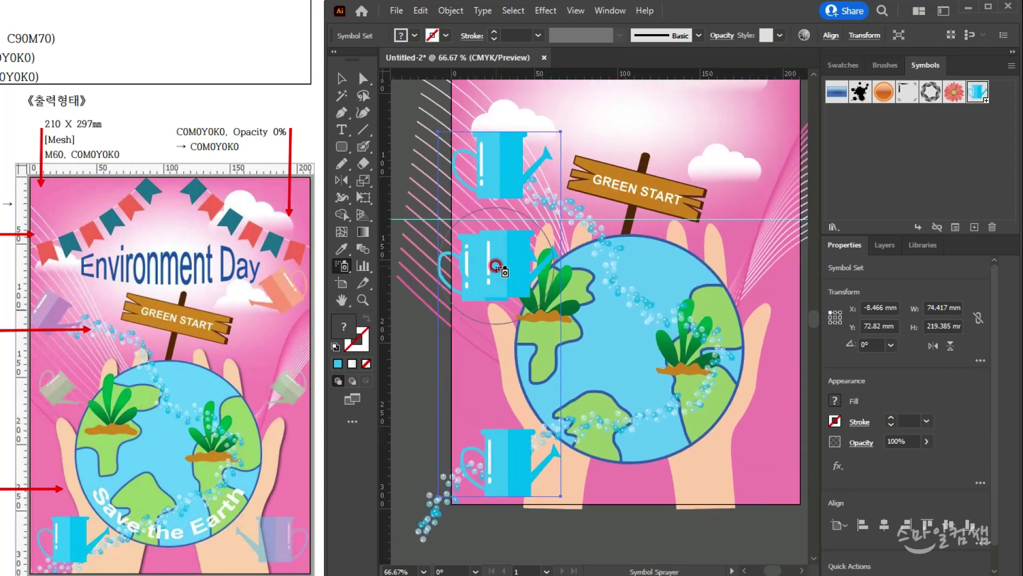
{"action": "left_click", "coordinate": [496, 266], "text": "alt"}
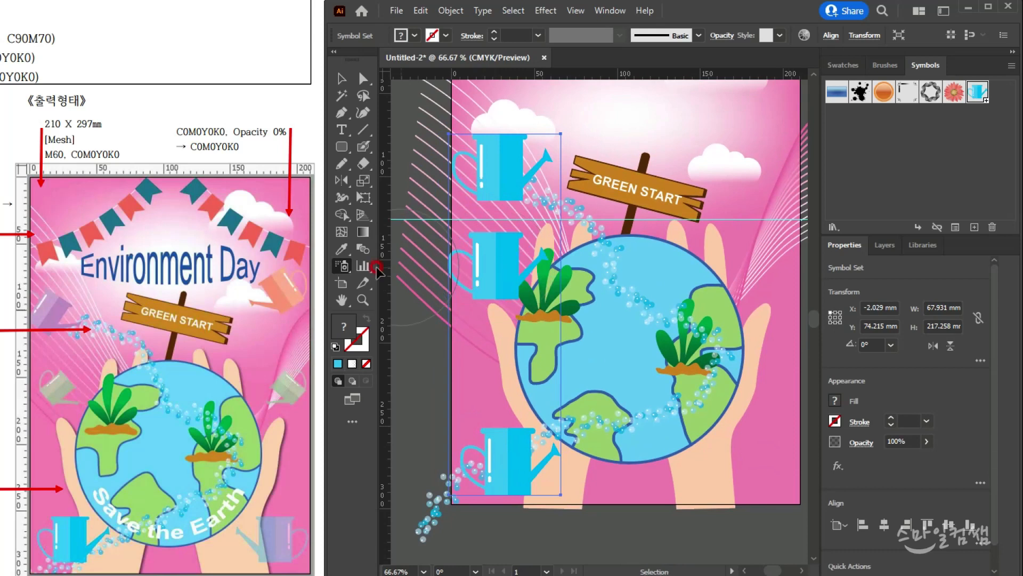
- Shrink the upper and middle watering can instances with the Symbol Sizer
{"action": "left_click", "coordinate": [343, 269]}
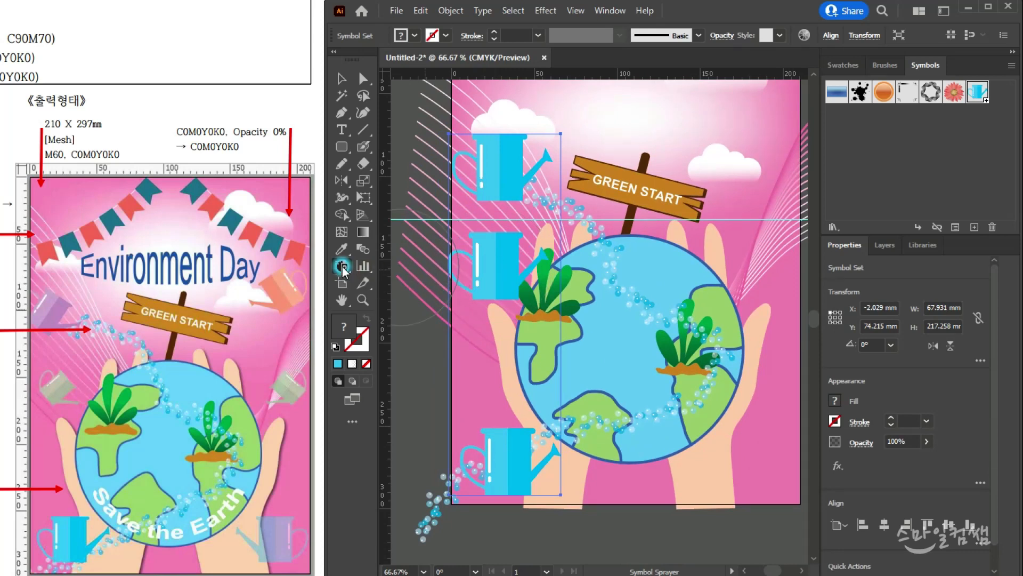
{"action": "left_click", "coordinate": [408, 318]}
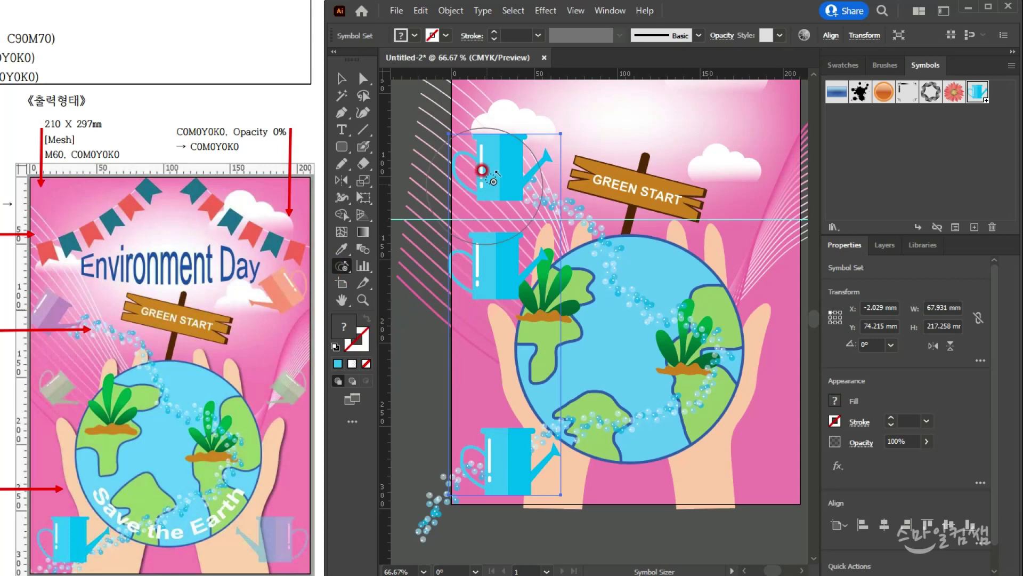
{"action": "left_click", "coordinate": [507, 166], "text": "alt"}
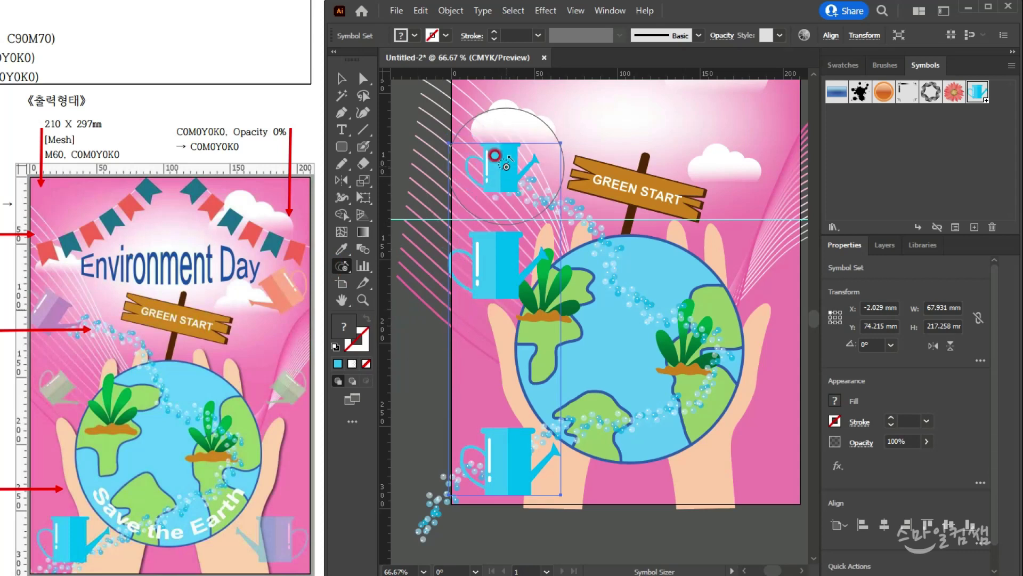
{"action": "left_click", "coordinate": [500, 276], "text": "alt"}
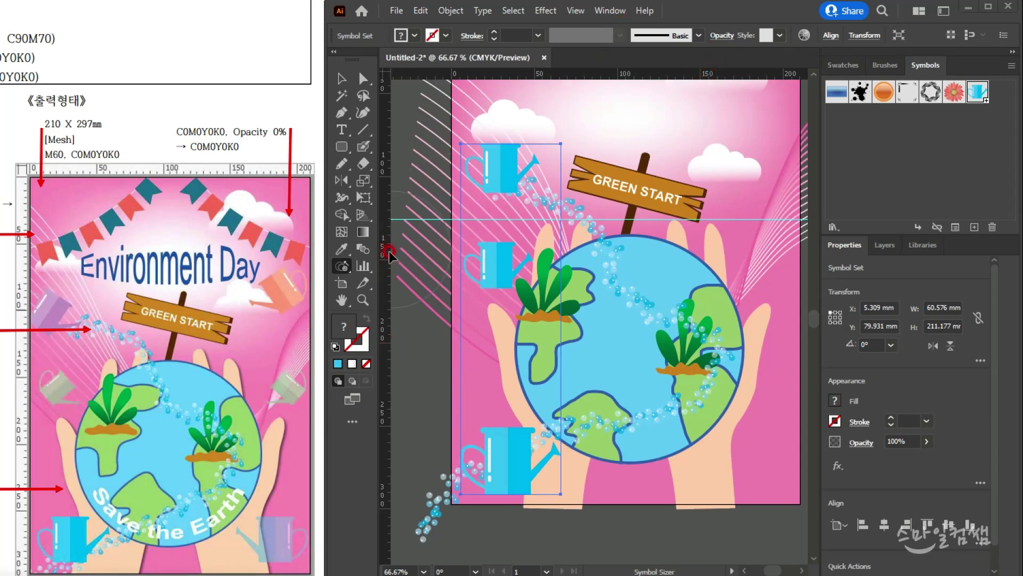
- Nudge the upper watering can slightly left and down with the Symbol Shifter
{"action": "mouse_move", "coordinate": [344, 268]}
{"action": "left_mouse_down"}
{"action": "mouse_move", "coordinate": [389, 297]}
{"action": "mouse_move", "coordinate": [397, 325]}
{"action": "mouse_move", "coordinate": [441, 284]}
{"action": "left_mouse_up"}
{"action": "left_click_drag", "start_coordinate": [517, 166], "coordinate": [510, 176]}
{"action": "key", "text": "ctrl+plus"}
- Reduce the middle watering can further with the Symbol Sizer so it is smaller than the upper one
{"action": "left_click_drag", "start_coordinate": [343, 265], "coordinate": [413, 322]}
{"action": "left_click", "coordinate": [514, 349], "text": "alt"}
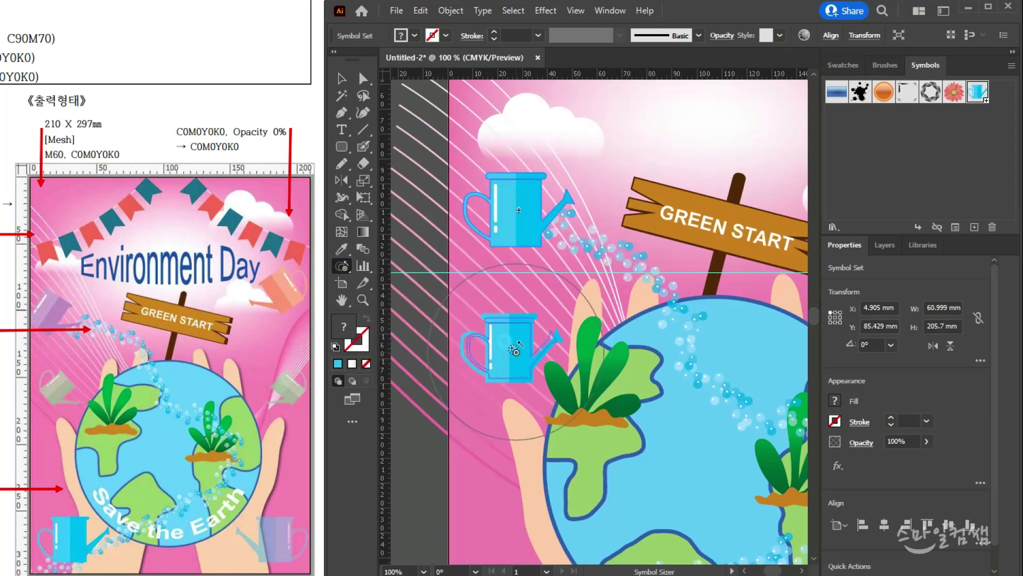
{"action": "scroll", "coordinate": [563, 375], "scroll_direction": "down", "scroll_amount": 2}
{"action": "left_click_drag", "start_coordinate": [583, 374], "coordinate": [479, 283]}
{"action": "scroll", "coordinate": [478, 309], "scroll_direction": "up", "scroll_amount": 1}
- Tint the upper watering can with a purple swatch using the Symbol Stainer
{"action": "left_click_drag", "start_coordinate": [342, 264], "coordinate": [433, 352]}
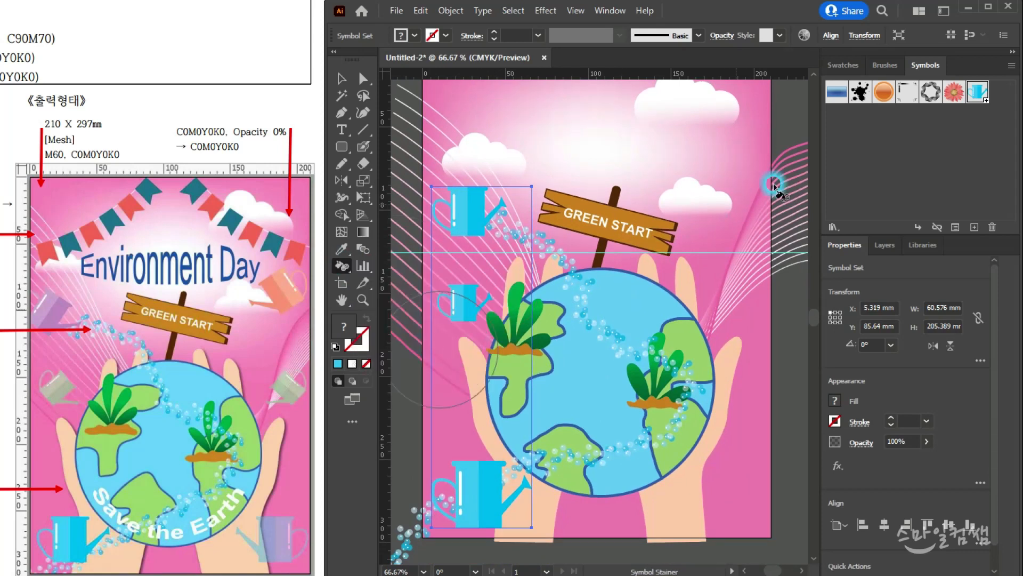
{"action": "left_click", "coordinate": [843, 66]}
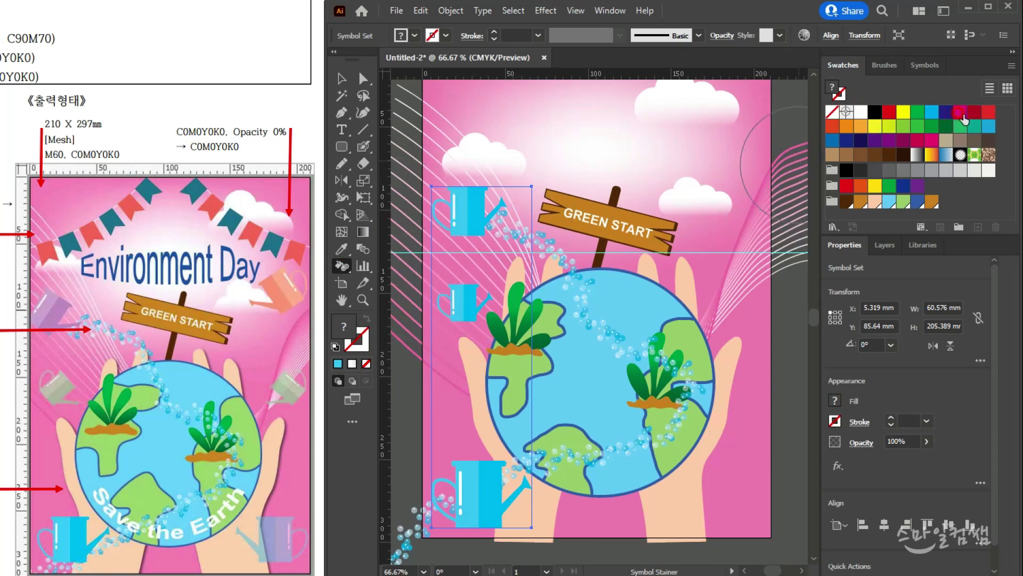
{"action": "left_click", "coordinate": [875, 140]}
{"action": "left_click_drag", "start_coordinate": [461, 219], "coordinate": [469, 210]}
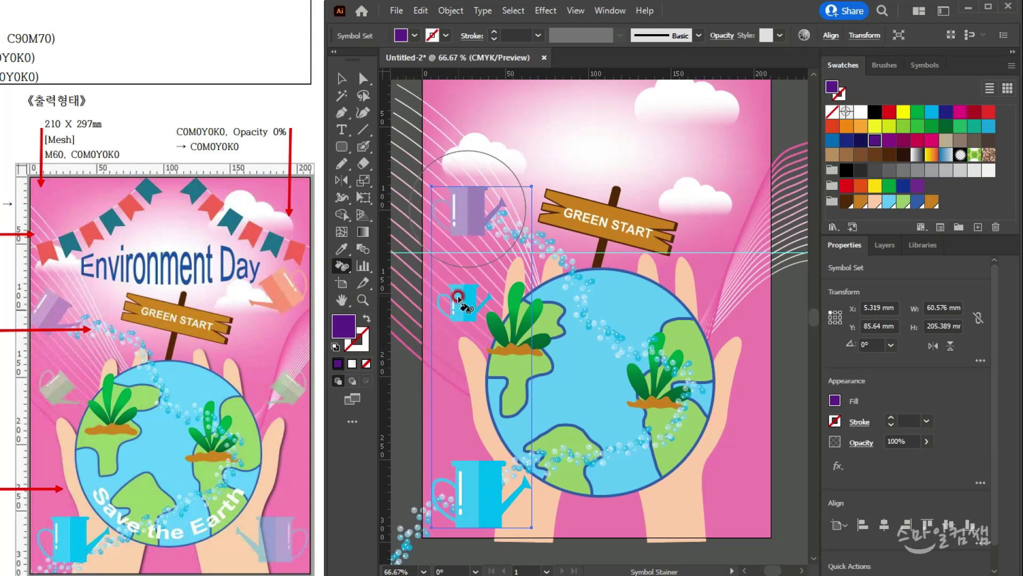
- Tint the middle watering can with a green swatch using the Symbol Stainer
{"action": "left_click", "coordinate": [916, 113]}
{"action": "left_click_drag", "start_coordinate": [468, 298], "coordinate": [465, 304]}
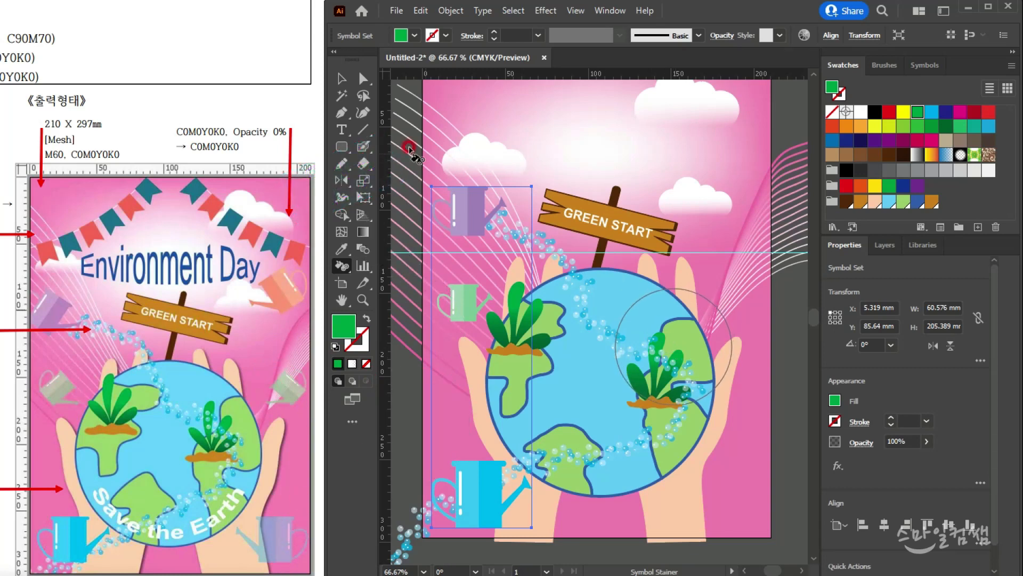
{"action": "key", "text": "v"}
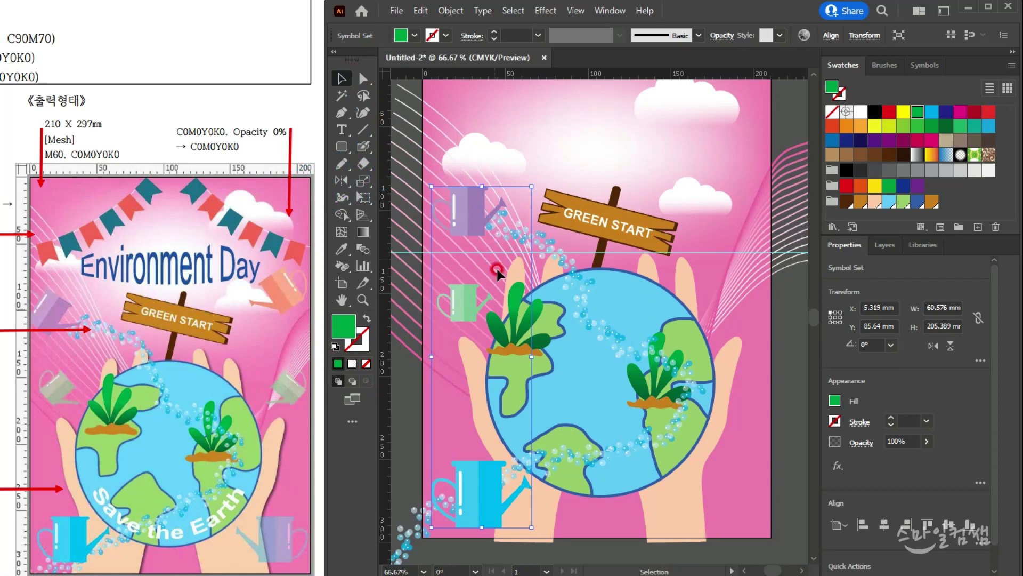
- Try reflecting a copy of the watering can set across the poster's vertical centre, then undo it
{"action": "left_click", "coordinate": [343, 181]}
{"action": "left_click", "coordinate": [602, 291], "text": "alt"}
{"action": "left_click", "coordinate": [604, 305]}
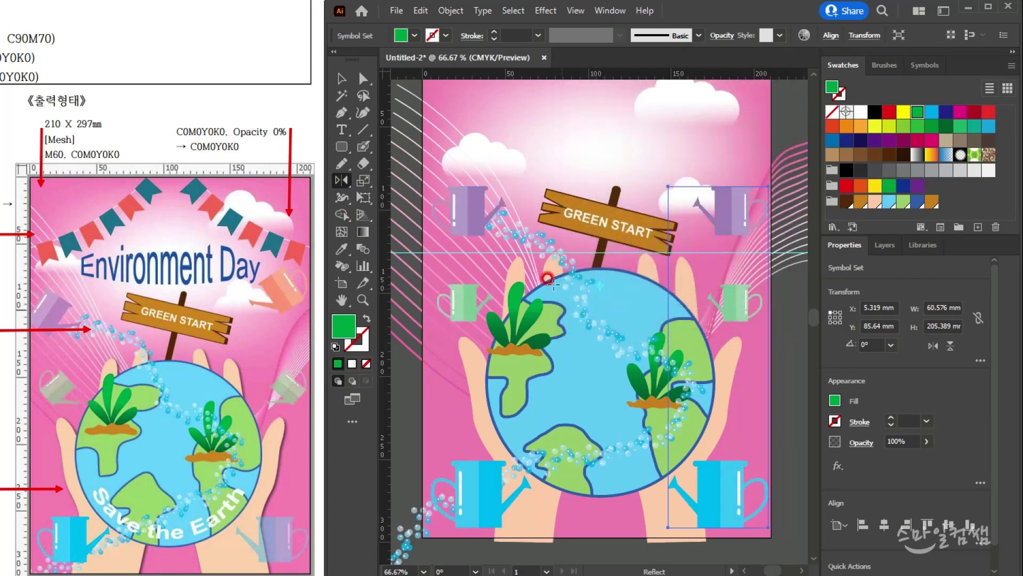
{"action": "left_click", "coordinate": [343, 80]}
{"action": "left_click", "coordinate": [583, 181]}
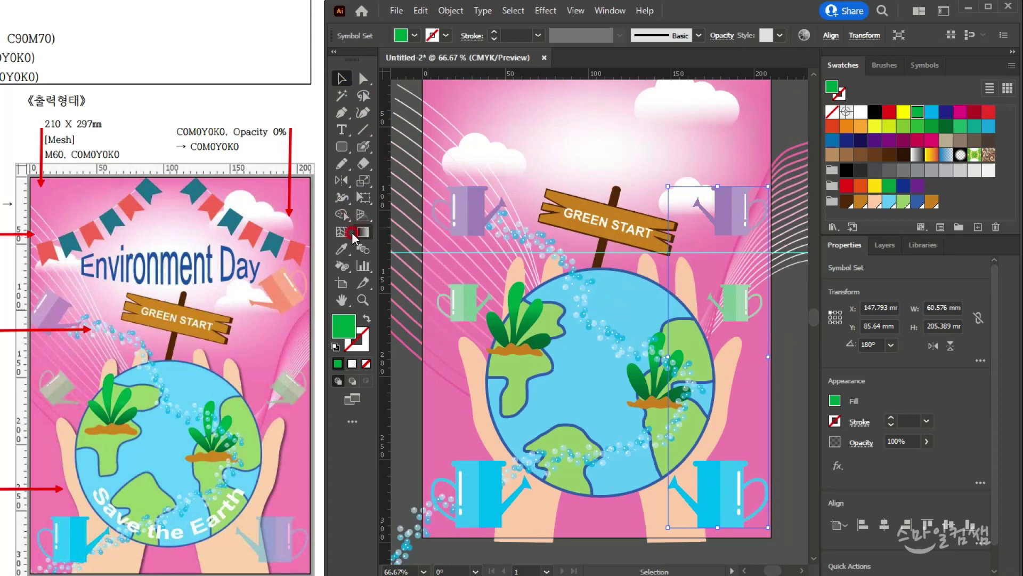
{"action": "mouse_move", "coordinate": [341, 265]}
{"action": "left_mouse_down"}
{"action": "mouse_move", "coordinate": [405, 275]}
{"action": "mouse_move", "coordinate": [404, 335]}
{"action": "mouse_move", "coordinate": [420, 295]}
{"action": "mouse_move", "coordinate": [426, 320]}
{"action": "mouse_move", "coordinate": [432, 297]}
{"action": "mouse_move", "coordinate": [429, 318]}
{"action": "left_mouse_up"}
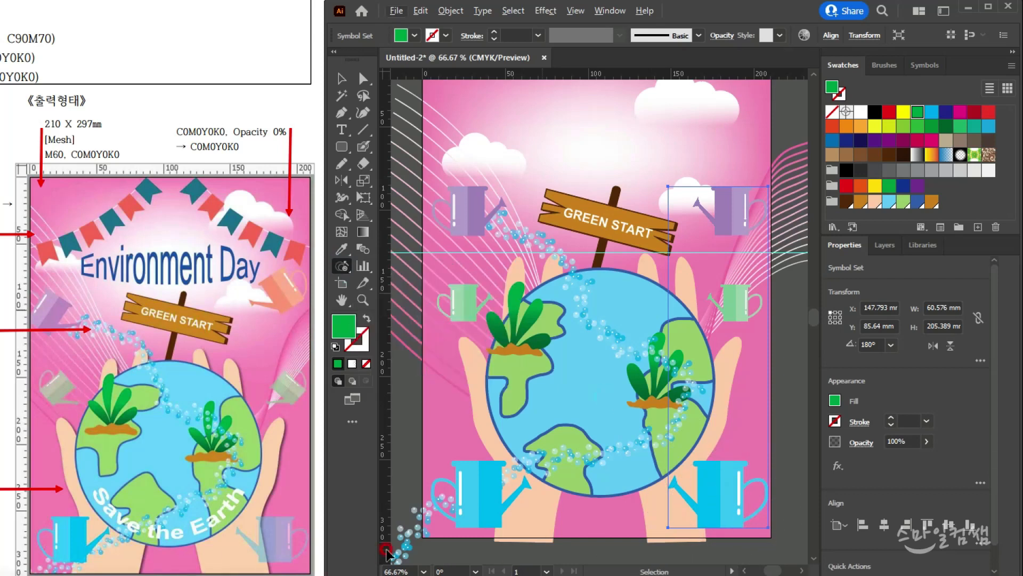
{"action": "key", "text": "ctrl+minus"}
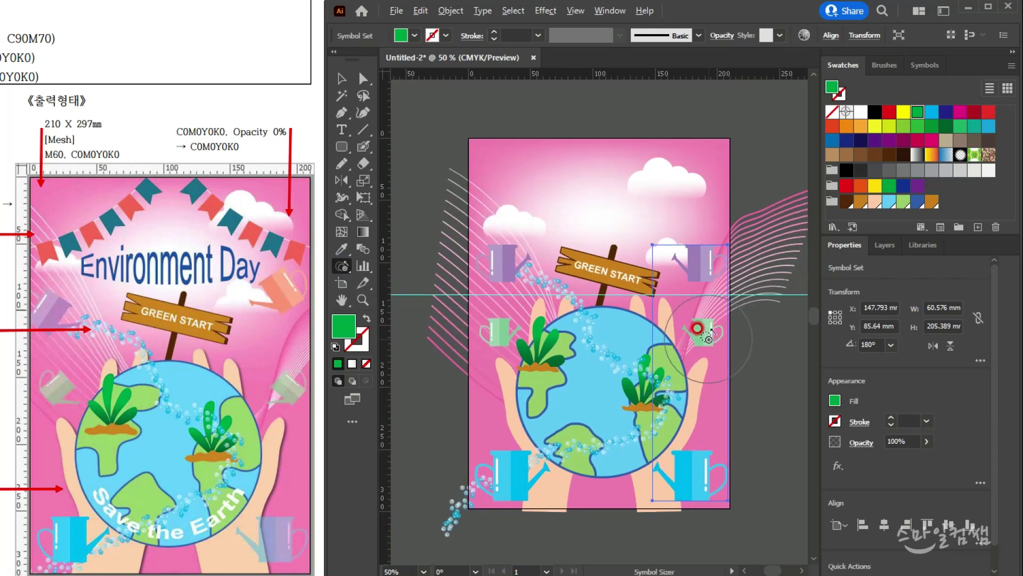
{"action": "scroll", "coordinate": [697, 328], "scroll_direction": "up", "scroll_amount": 1}
{"action": "scroll", "coordinate": [406, 309], "scroll_direction": "down", "scroll_amount": 1}
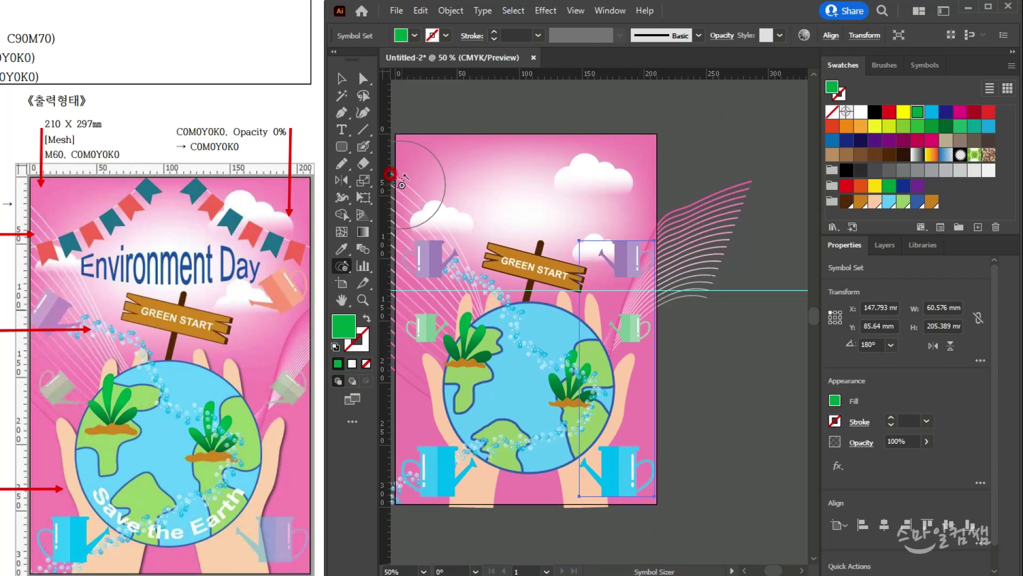
{"action": "key", "text": "ctrl+z"}
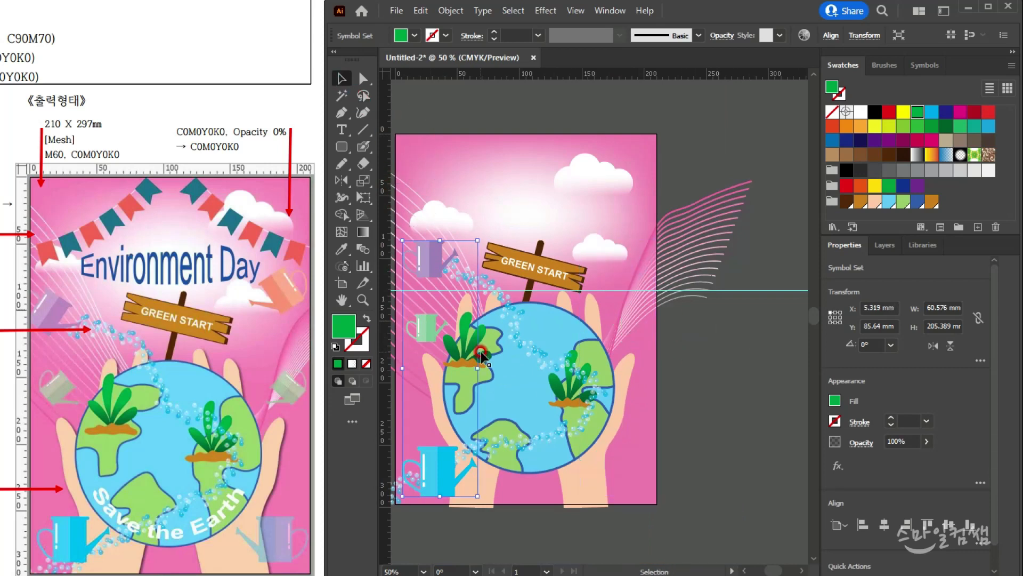
- Rotate the upper purple and middle green watering cans clockwise with the Symbol Spinner so their spouts tilt downward
{"action": "left_click_drag", "start_coordinate": [481, 352], "coordinate": [535, 342]}
{"action": "scroll", "coordinate": [482, 345], "scroll_direction": "up", "scroll_amount": 1}
{"action": "left_click_drag", "start_coordinate": [474, 319], "coordinate": [475, 322]}
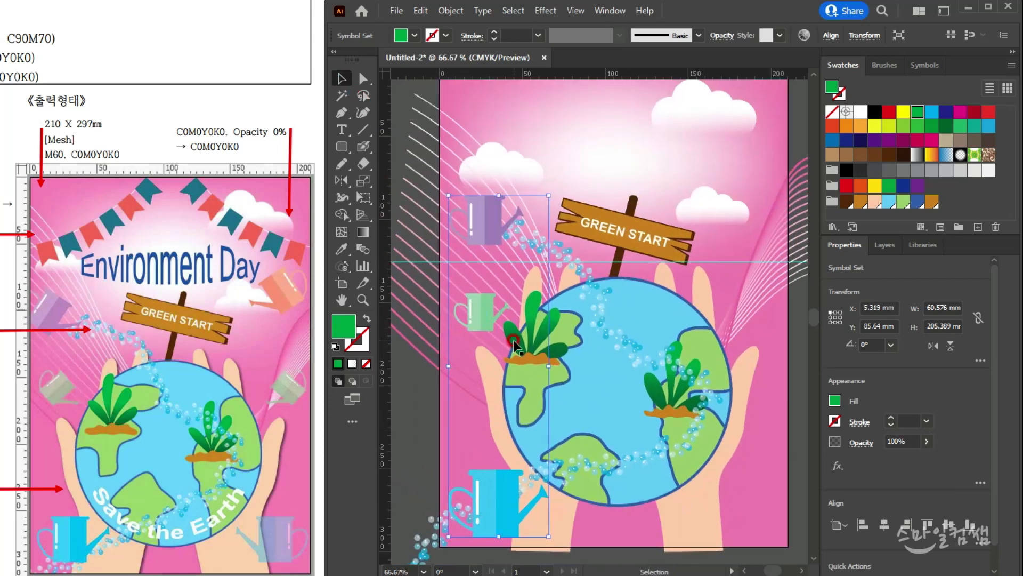
{"action": "left_click", "coordinate": [342, 266]}
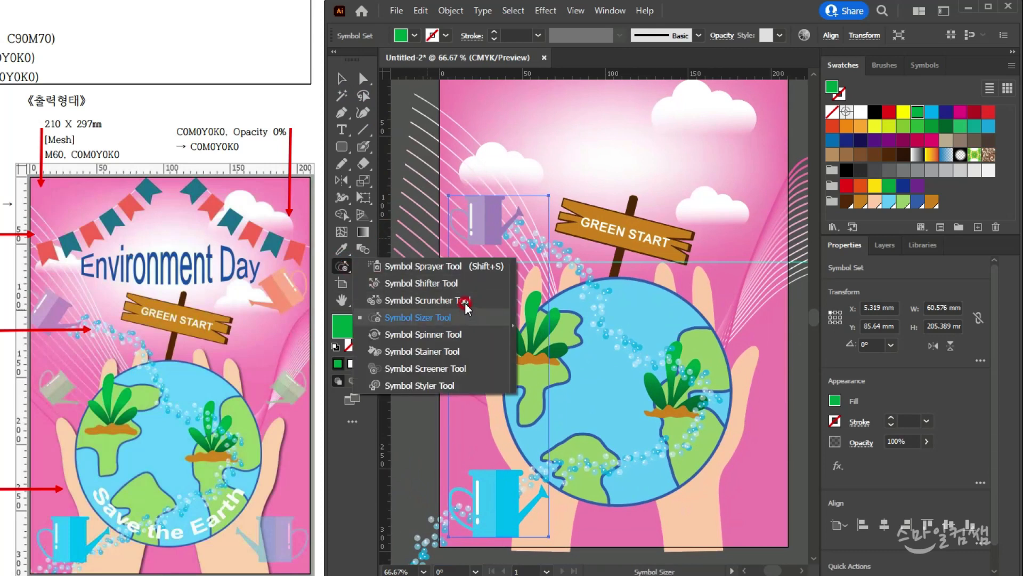
{"action": "left_click", "coordinate": [430, 333]}
{"action": "left_click_drag", "start_coordinate": [504, 190], "coordinate": [516, 209]}
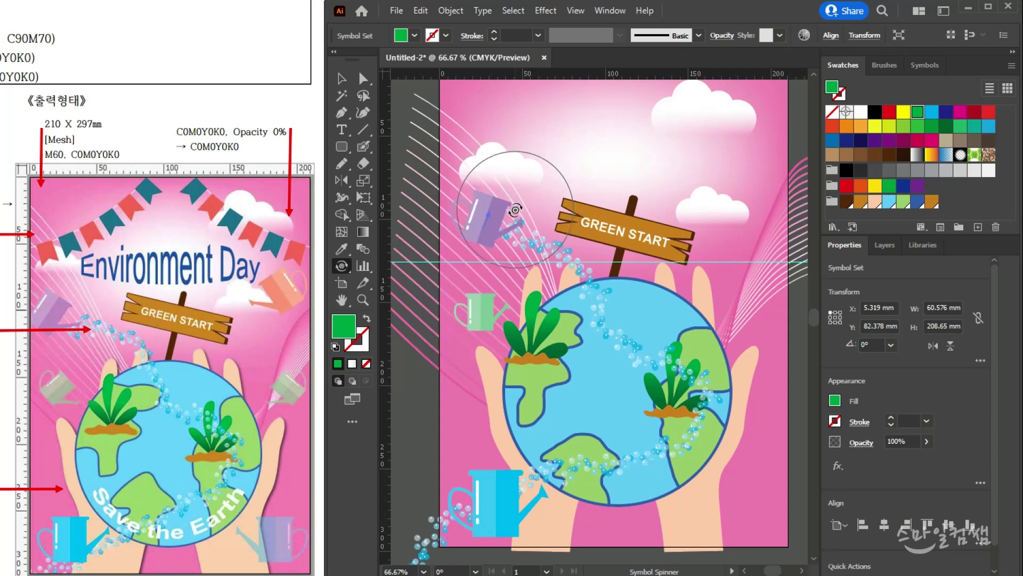
{"action": "left_click_drag", "start_coordinate": [513, 302], "coordinate": [501, 304]}
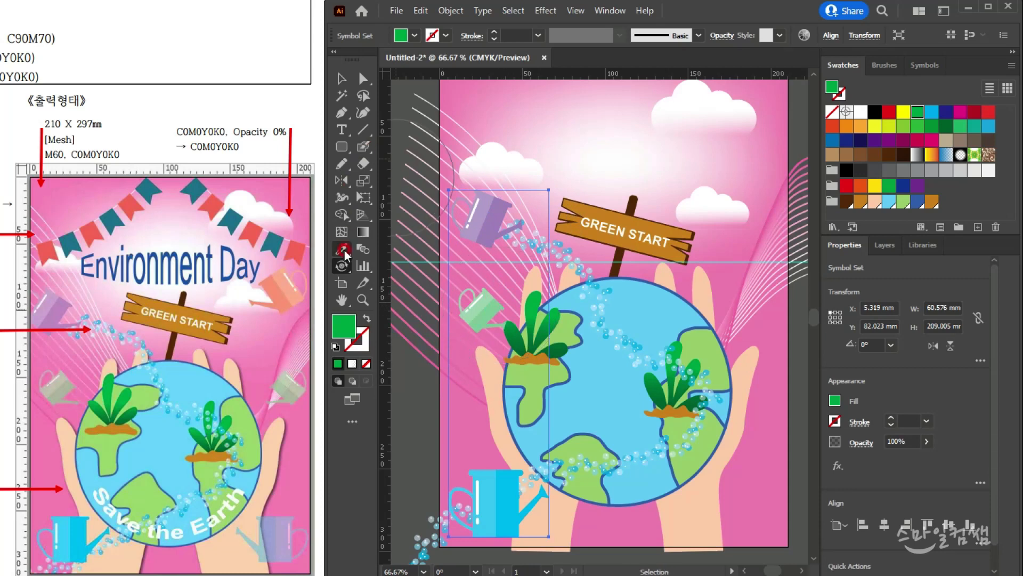
- Move the tilted upper and middle watering cans slightly left with the Symbol Shifter
{"action": "left_click_drag", "start_coordinate": [343, 267], "coordinate": [405, 283]}
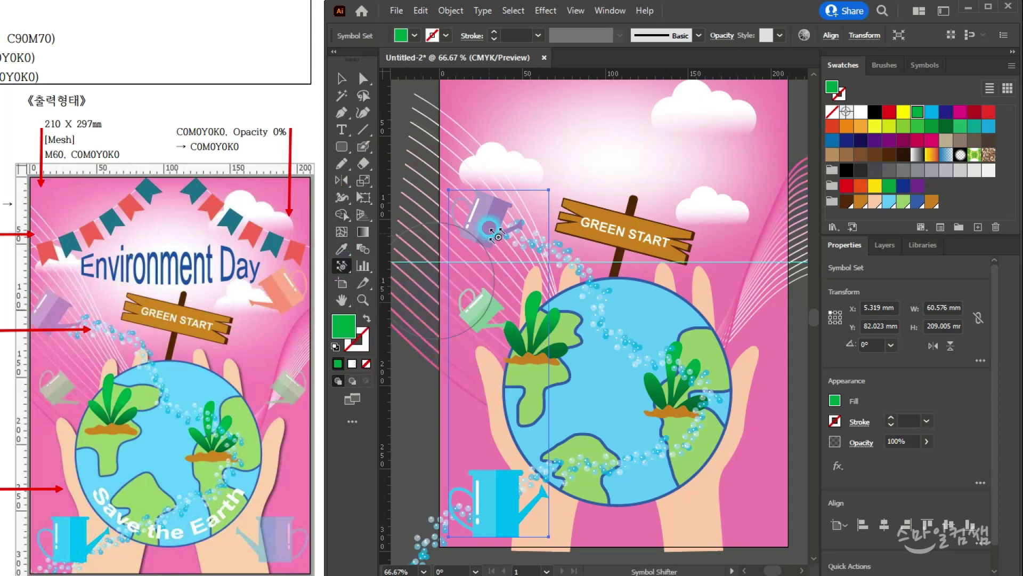
{"action": "left_click_drag", "start_coordinate": [484, 216], "coordinate": [476, 227]}
{"action": "left_click_drag", "start_coordinate": [499, 335], "coordinate": [487, 328]}
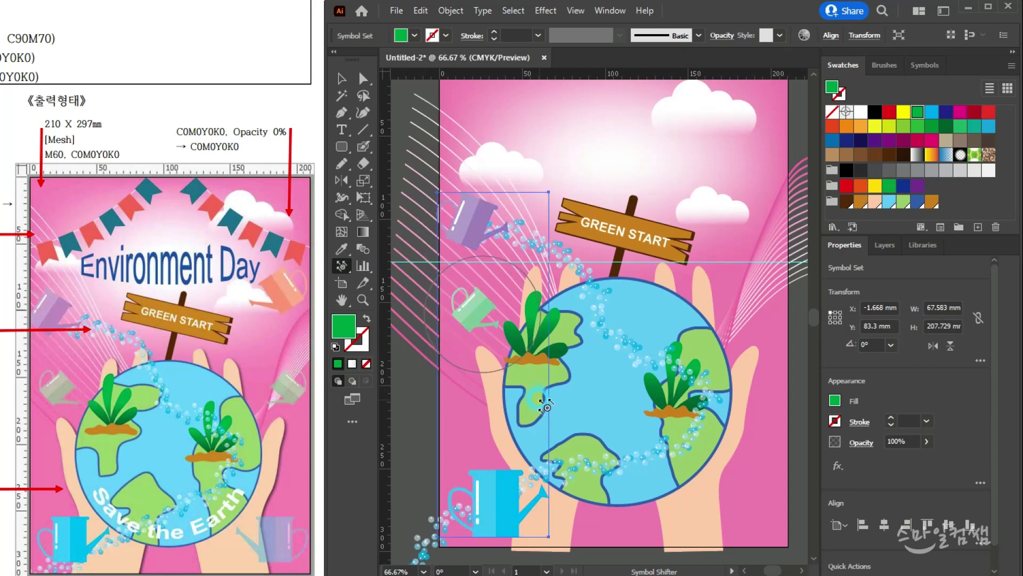
- Reflect a copy of the watering can set across the Vertical axis at the poster's centre
{"action": "scroll", "coordinate": [543, 382], "scroll_direction": "down", "scroll_amount": 1}
{"action": "left_click_drag", "start_coordinate": [583, 375], "coordinate": [539, 354]}
{"action": "left_click", "coordinate": [342, 78]}
{"action": "left_click", "coordinate": [484, 123]}
{"action": "left_click", "coordinate": [450, 235]}
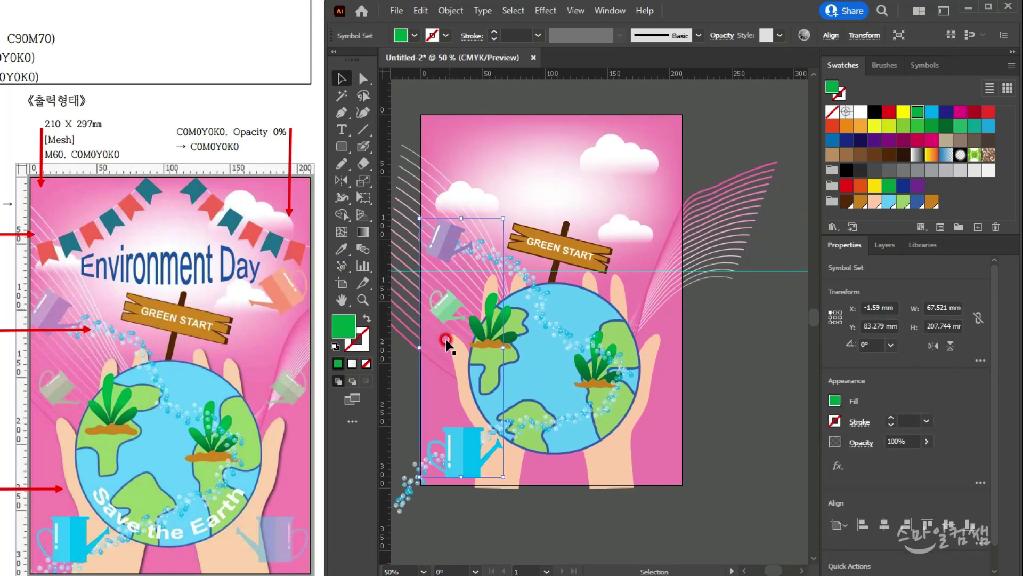
{"action": "left_click", "coordinate": [341, 181]}
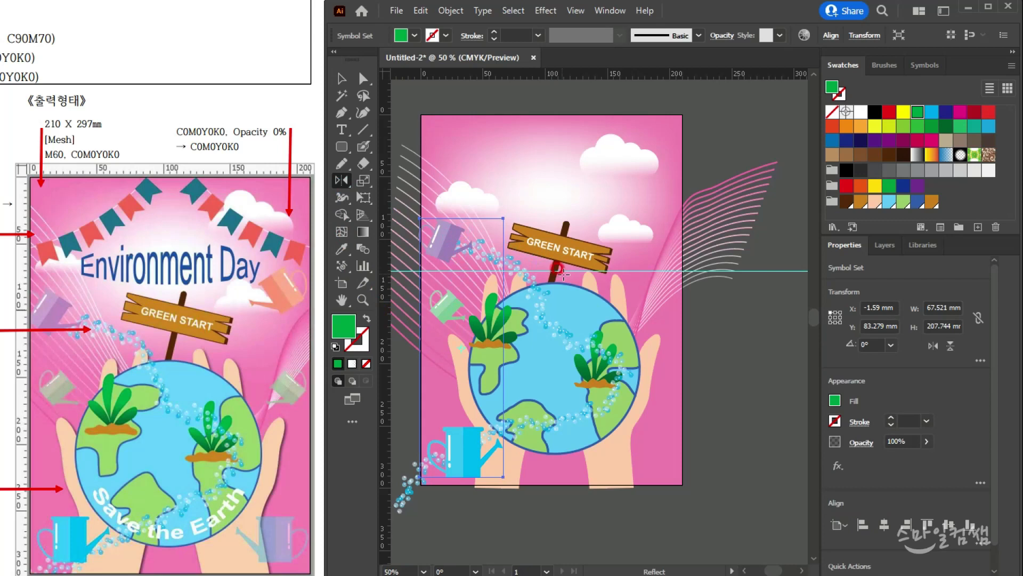
{"action": "left_click", "coordinate": [559, 278], "text": "alt"}
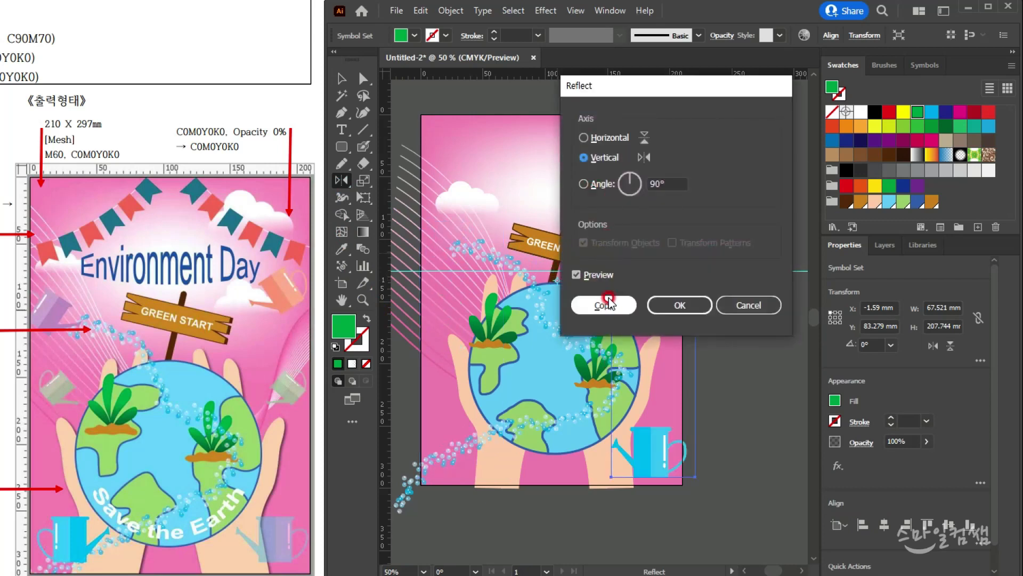
{"action": "left_click", "coordinate": [604, 302]}
{"action": "left_click", "coordinate": [343, 82]}
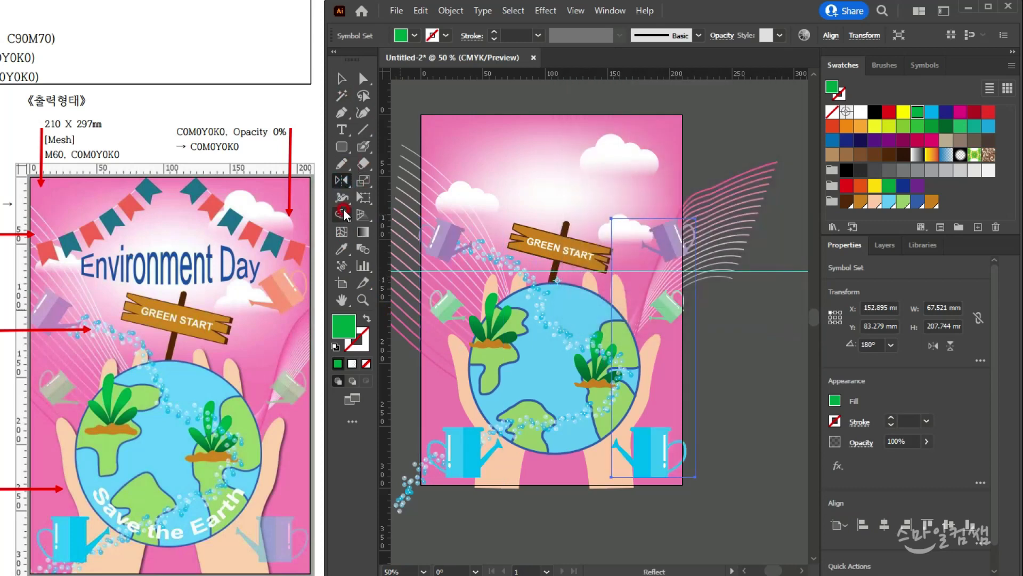
- Tint the upper watering can of the mirrored set with the red swatch using the Symbol Stainer
{"action": "left_click", "coordinate": [343, 271]}
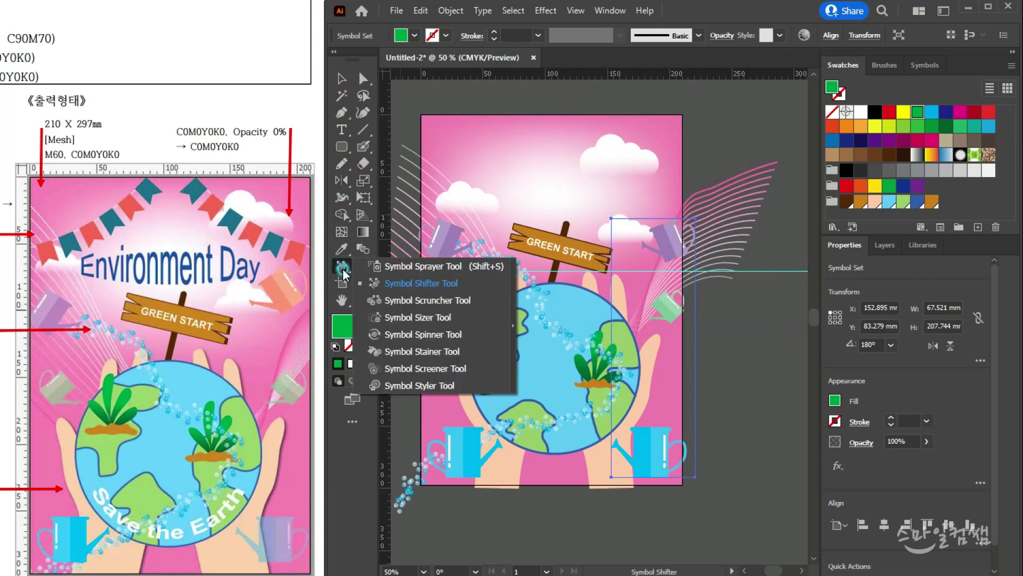
{"action": "left_click", "coordinate": [450, 293]}
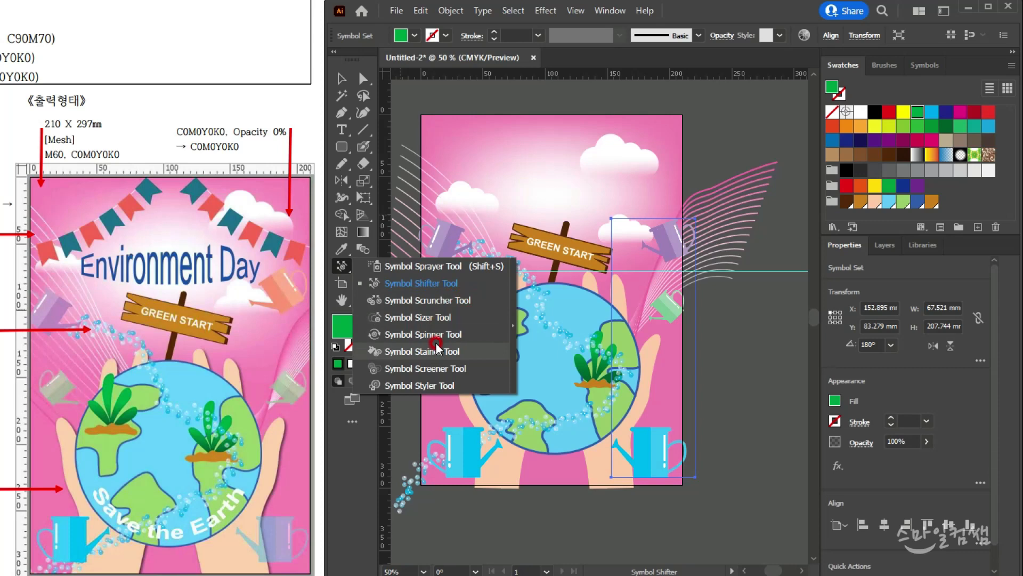
{"action": "left_click", "coordinate": [431, 352]}
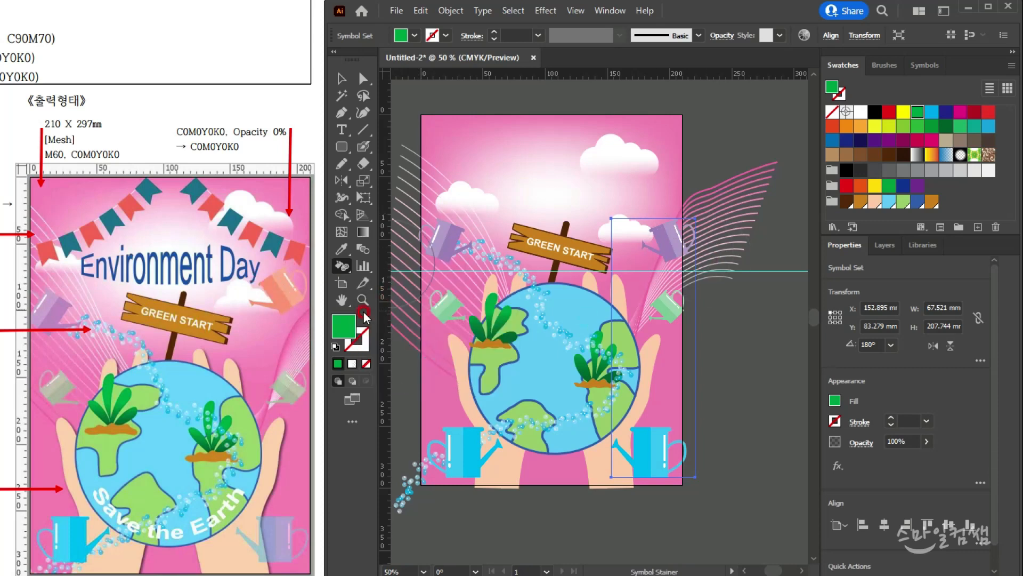
{"action": "left_click", "coordinate": [995, 115]}
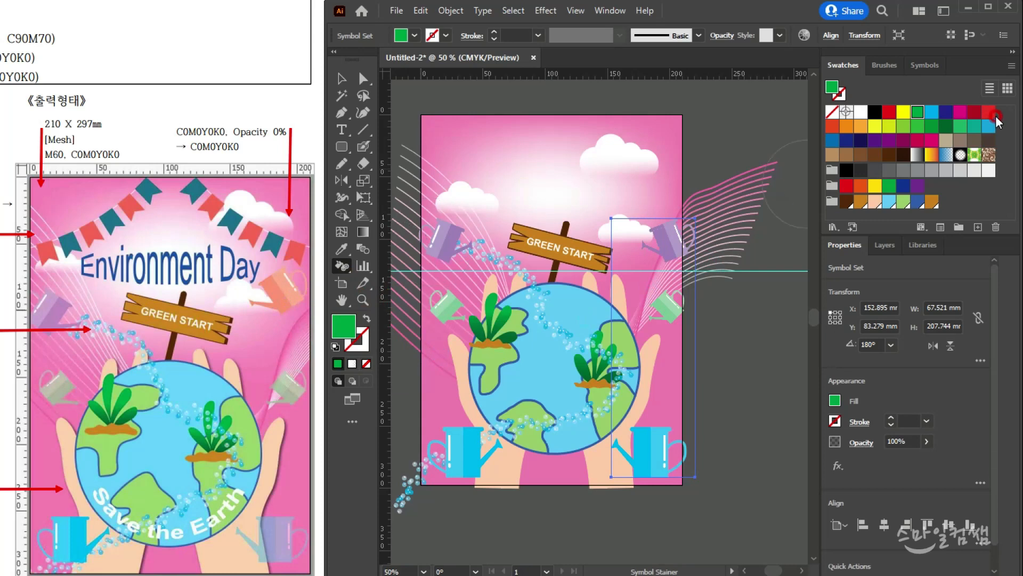
{"action": "left_click", "coordinate": [889, 112]}
{"action": "left_click", "coordinate": [666, 241]}
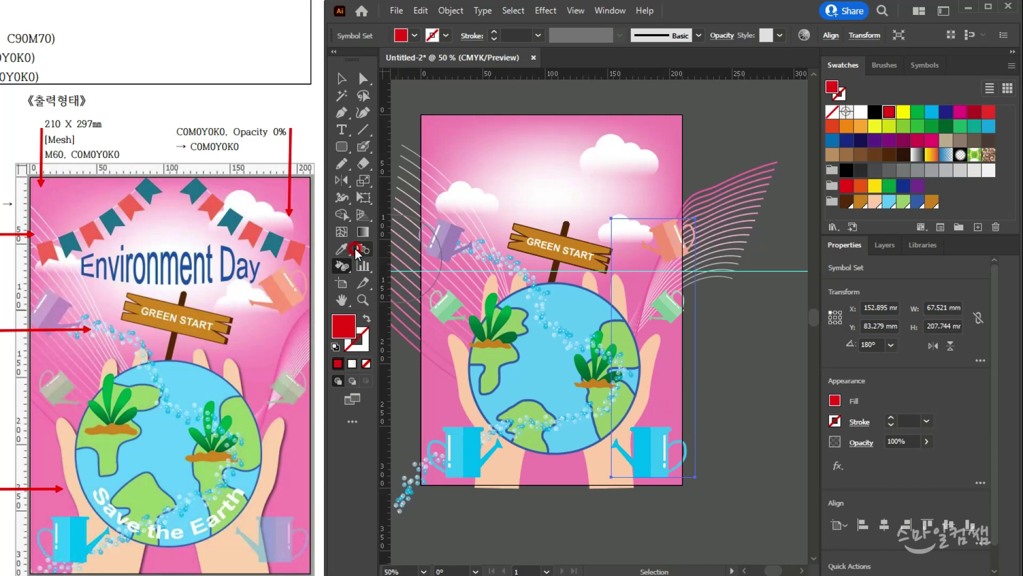
- Move the upper and middle watering cans of the mirrored set slightly left with the Symbol Shifter
{"action": "left_click_drag", "start_coordinate": [341, 266], "coordinate": [383, 283]}
{"action": "left_click_drag", "start_coordinate": [670, 238], "coordinate": [650, 235]}
{"action": "left_click_drag", "start_coordinate": [670, 308], "coordinate": [655, 312]}
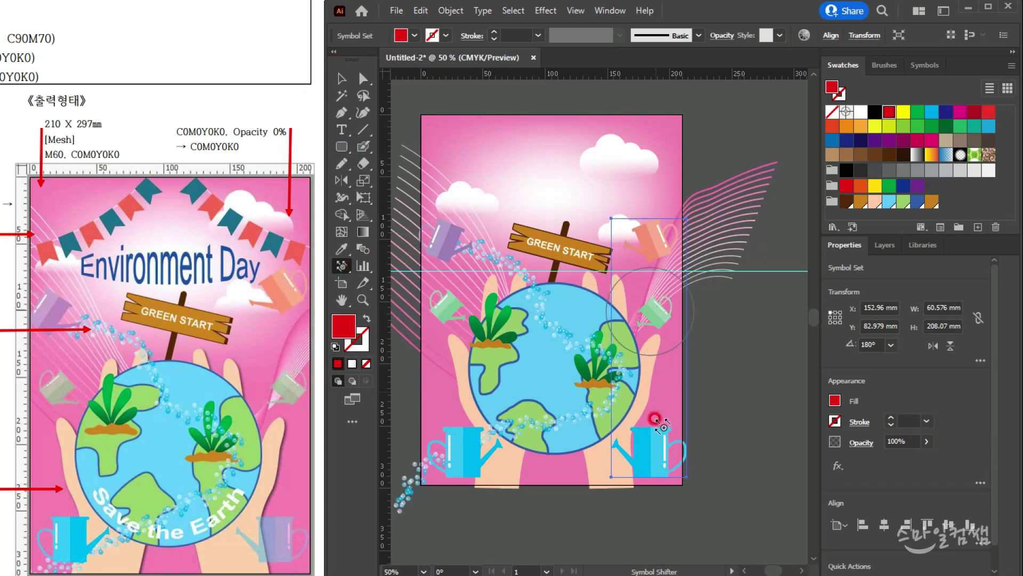
- Make the middle and lower watering cans of the mirrored set more transparent with the Symbol Screener
{"action": "left_click_drag", "start_coordinate": [344, 264], "coordinate": [442, 370]}
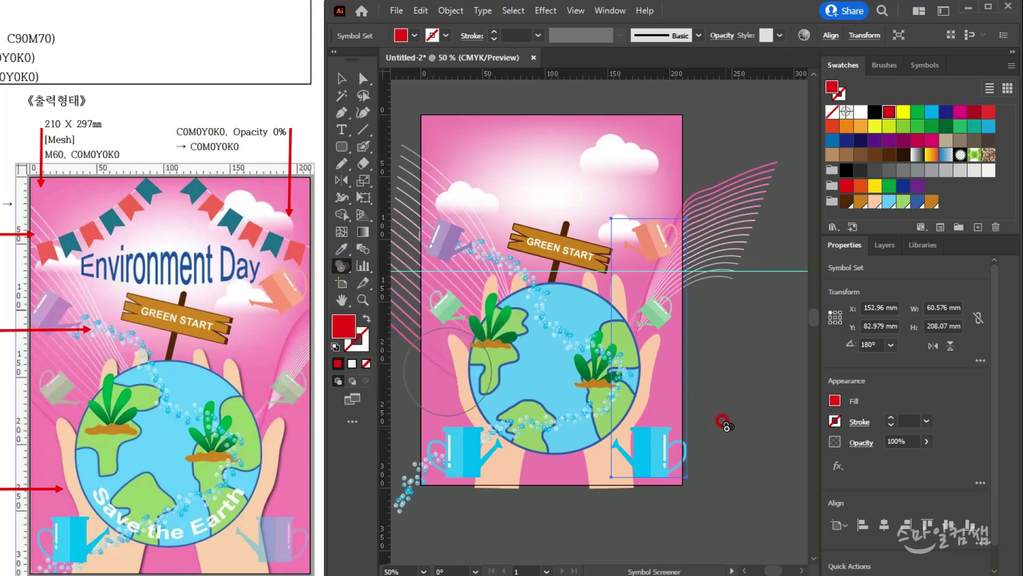
{"action": "left_click", "coordinate": [659, 320]}
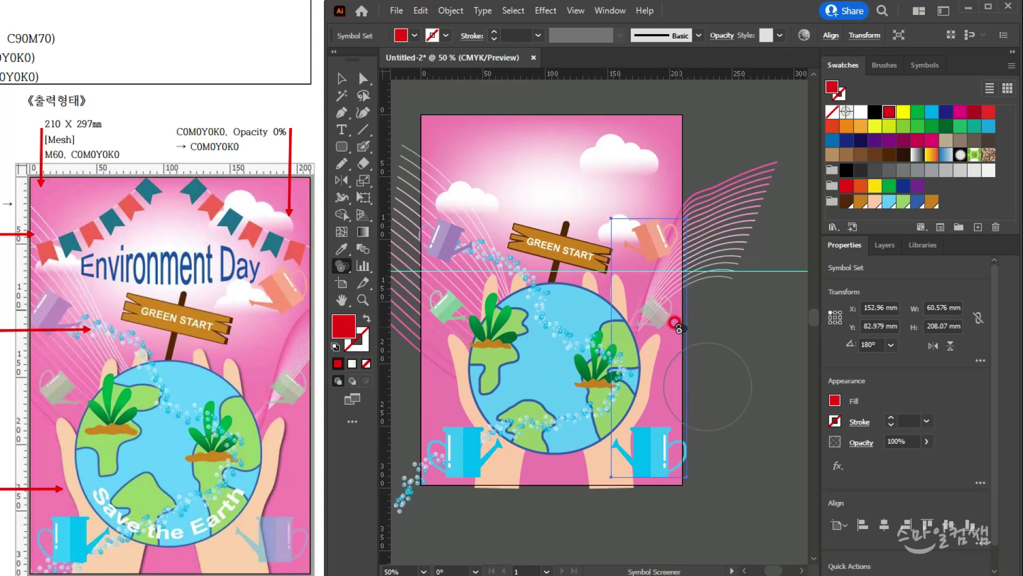
{"action": "left_click", "coordinate": [658, 437]}
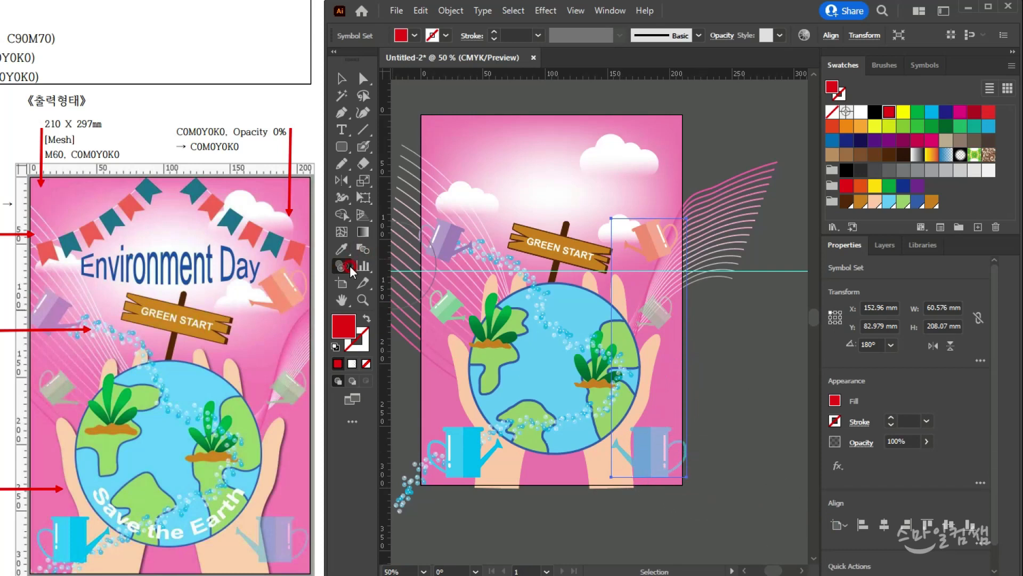
- Move the mirrored lower watering can slightly left and up with the Symbol Shifter, and deselect the set
{"action": "left_click_drag", "start_coordinate": [345, 271], "coordinate": [451, 282]}
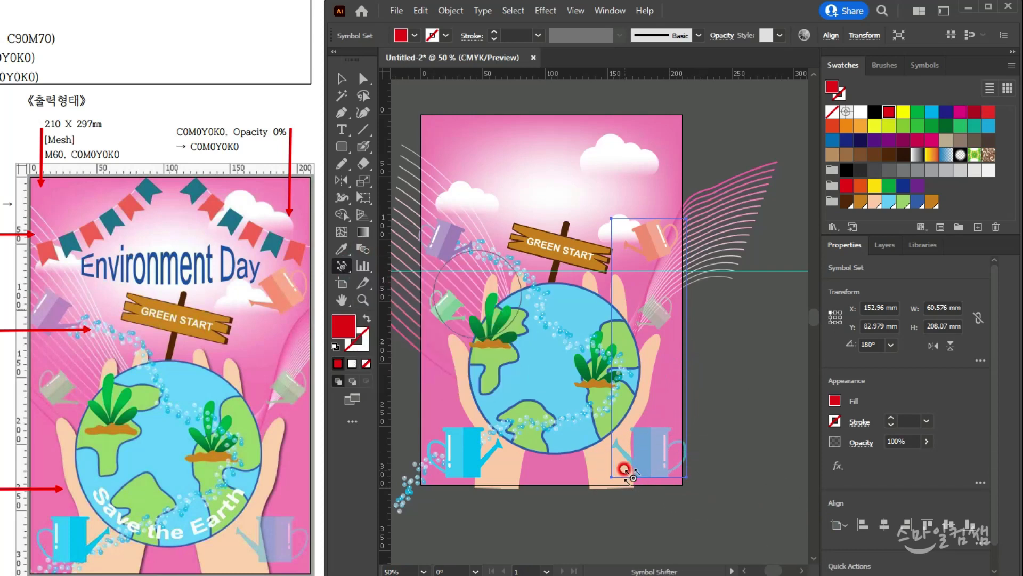
{"action": "mouse_move", "coordinate": [643, 452]}
{"action": "left_mouse_down"}
{"action": "mouse_move", "coordinate": [648, 462]}
{"action": "mouse_move", "coordinate": [647, 446]}
{"action": "mouse_move", "coordinate": [687, 442]}
{"action": "mouse_move", "coordinate": [644, 446]}
{"action": "left_mouse_up"}
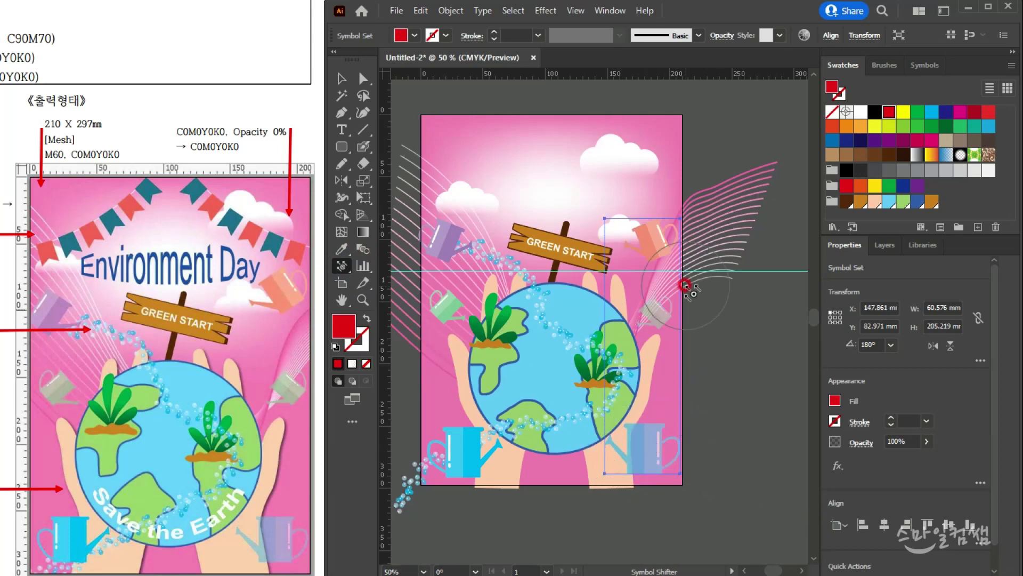
{"action": "left_click", "coordinate": [341, 79]}
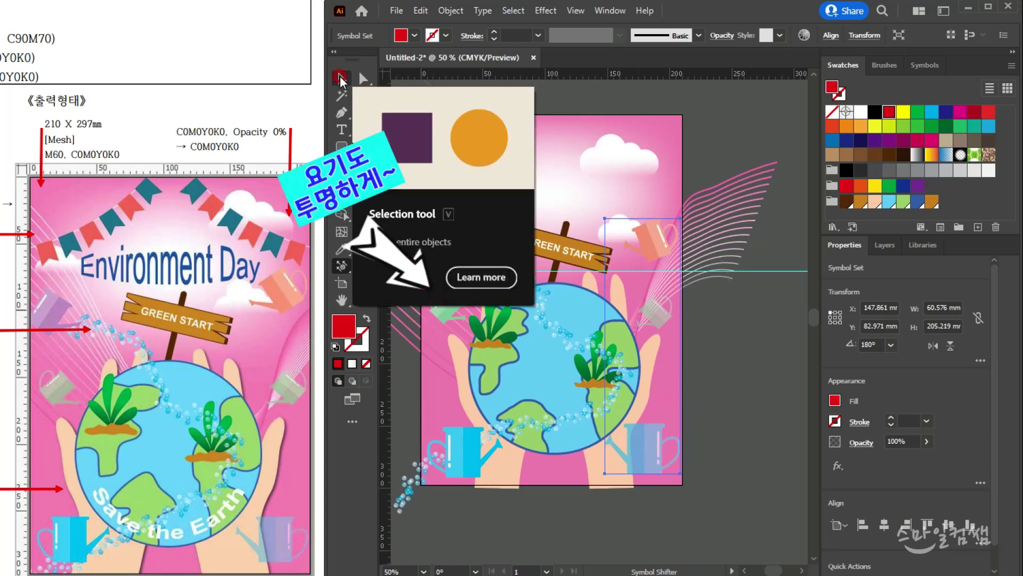
{"action": "left_click", "coordinate": [686, 535]}
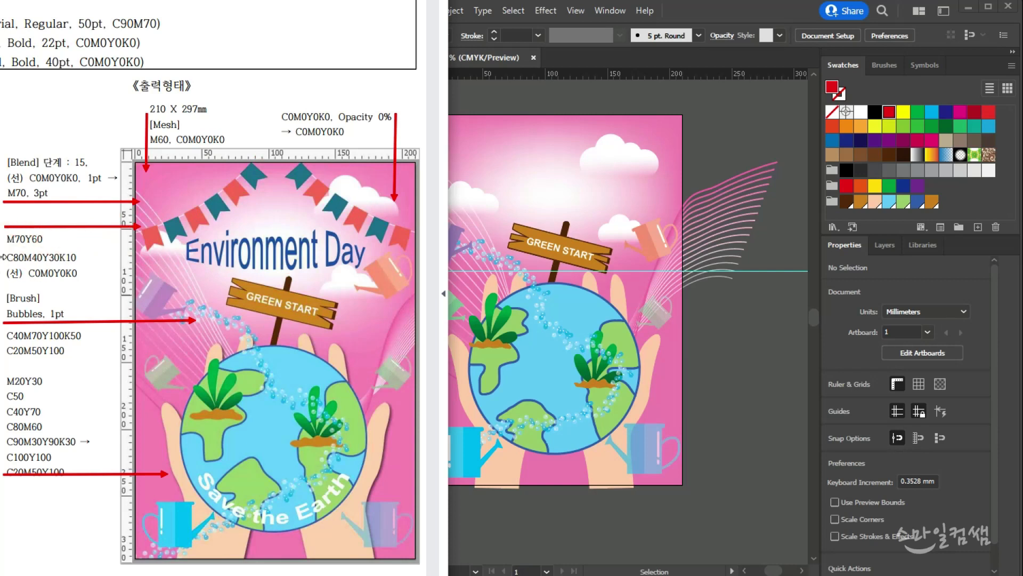
- Create a new empty colour group in the document's swatches
{"action": "left_click", "coordinate": [741, 153]}
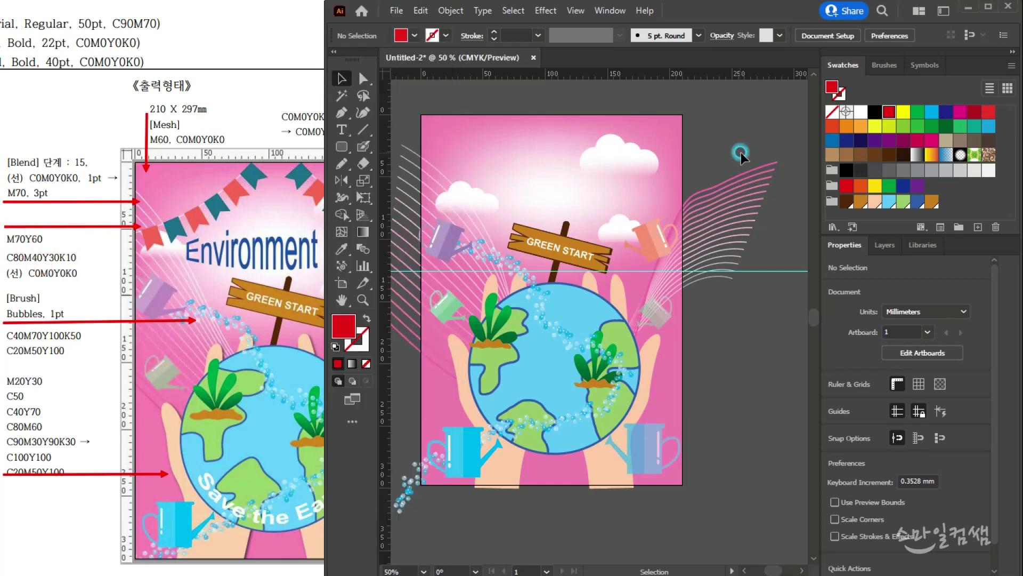
{"action": "left_click", "coordinate": [963, 206]}
{"action": "left_click", "coordinate": [961, 226]}
{"action": "left_click", "coordinate": [516, 353]}
- Add a global CMYK swatch of C0 M70 Y60 K0 to the new colour group
{"action": "left_click", "coordinate": [135, 247]}
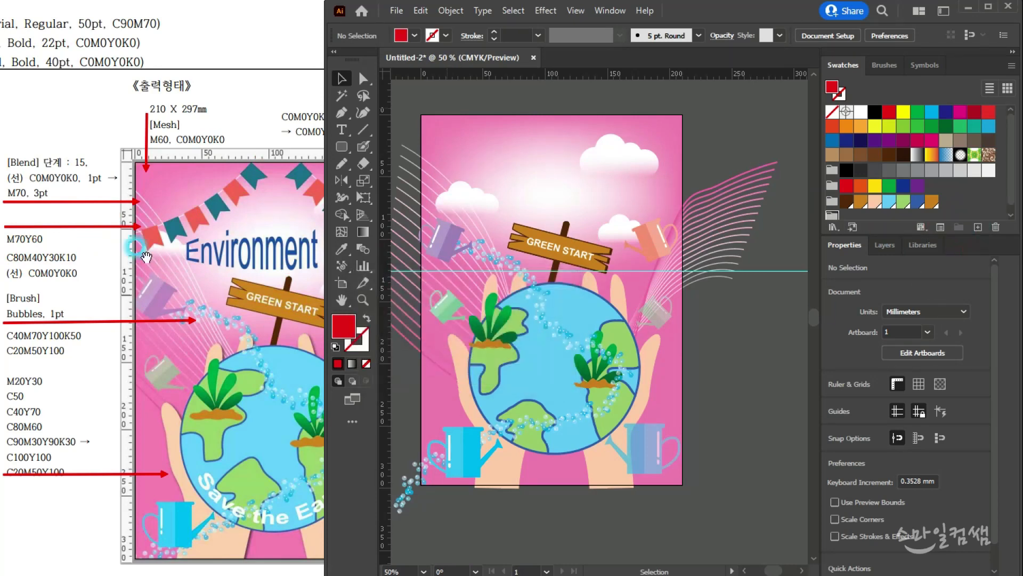
{"action": "left_click_drag", "start_coordinate": [590, 338], "coordinate": [480, 324]}
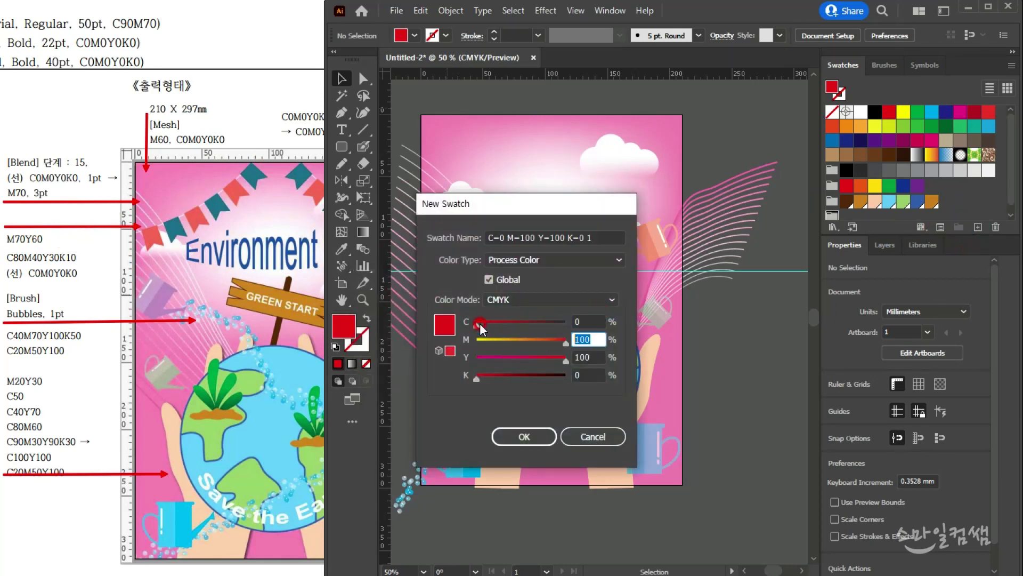
{"action": "key", "text": "Tab"}
{"action": "key", "text": "Return"}
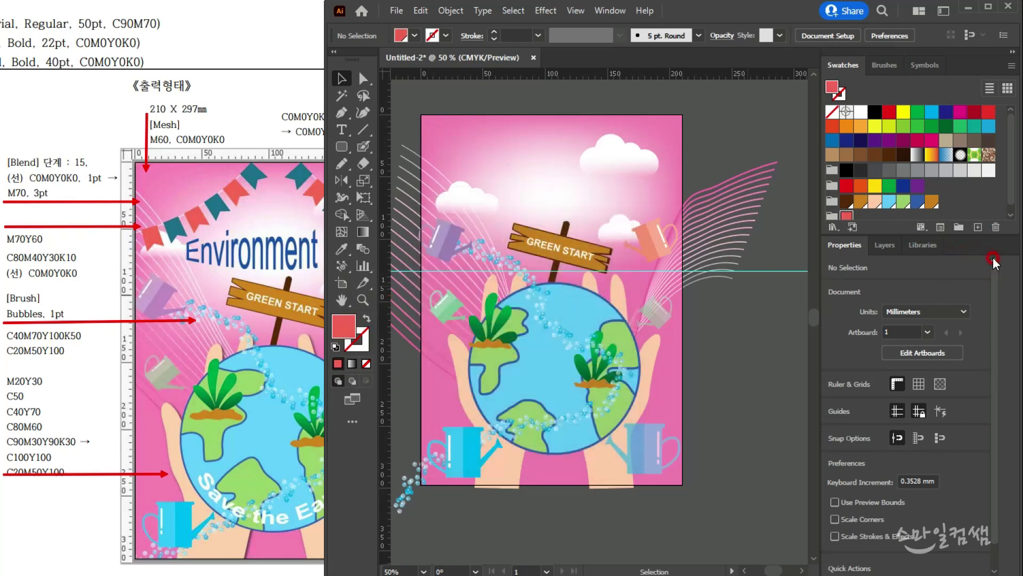
- Add a global CMYK swatch of C80 M40 Y30 K10 to the new colour group
{"action": "left_click", "coordinate": [979, 227]}
{"action": "left_click", "coordinate": [6, 261]}
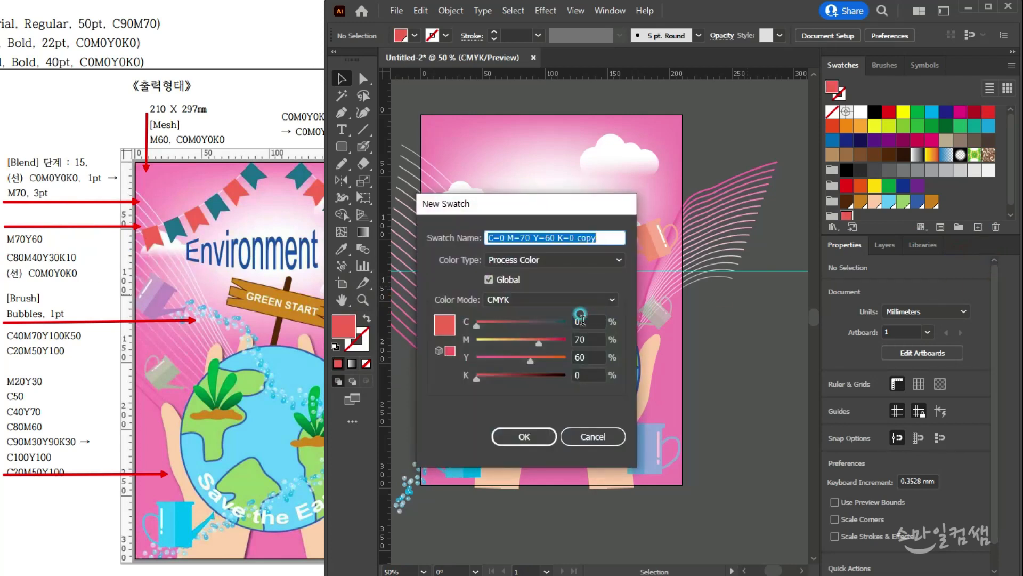
{"action": "left_click", "coordinate": [584, 321]}
{"action": "key", "text": "Tab"}
{"action": "type", "text": "40"}
{"action": "key", "text": "Tab"}
{"action": "type", "text": "30"}
{"action": "key", "text": "Tab"}
{"action": "type", "text": "10"}
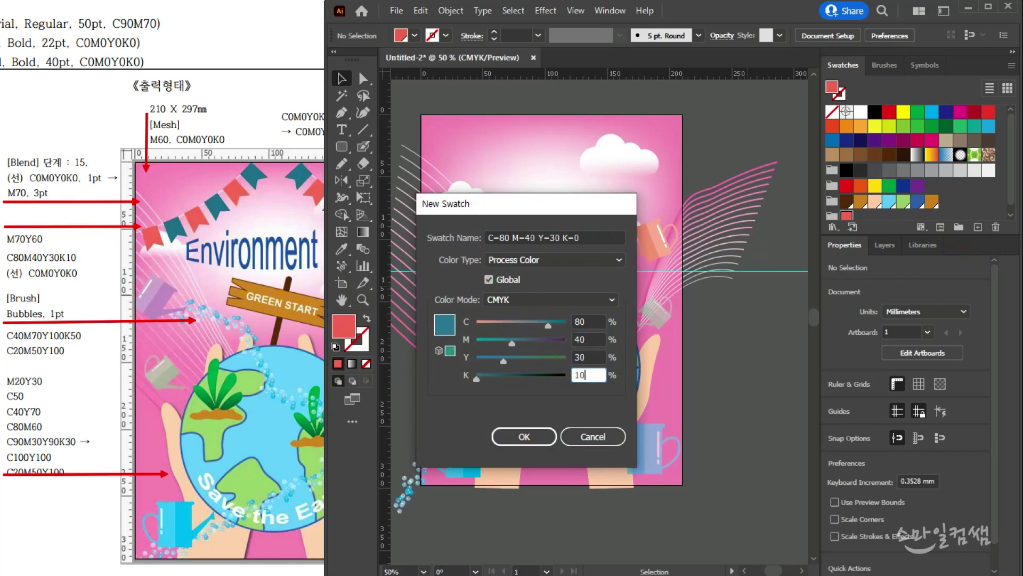
{"action": "key", "text": "Return"}
{"action": "scroll", "coordinate": [983, 169], "scroll_direction": "down", "scroll_amount": 1}
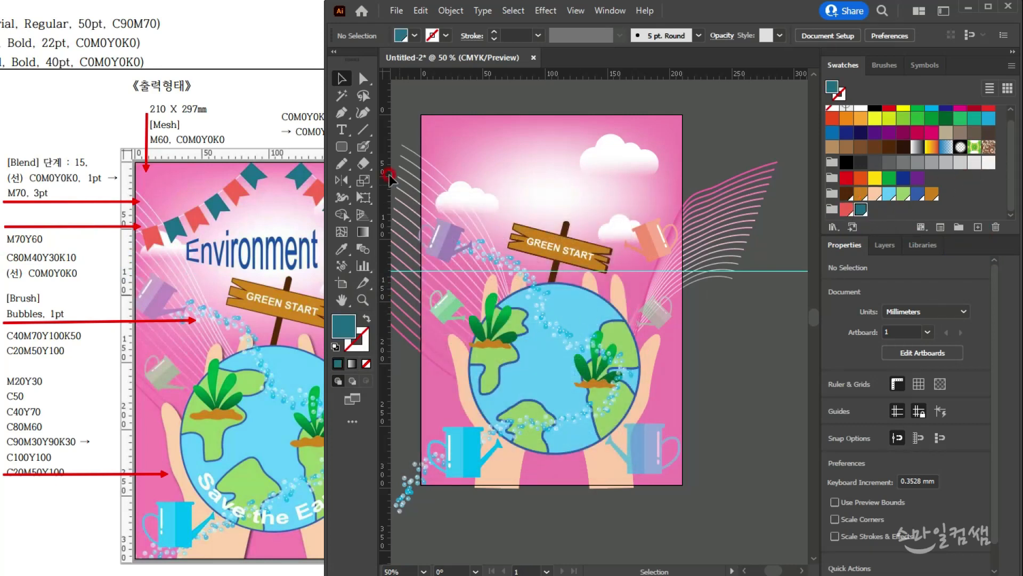
- Draw a horizontal line about 144 mm long near the poster's upper edge, with a white 1 pt stroke
{"action": "scroll", "coordinate": [486, 131], "scroll_direction": "up", "scroll_amount": 2}
{"action": "left_click_drag", "start_coordinate": [508, 178], "coordinate": [572, 199]}
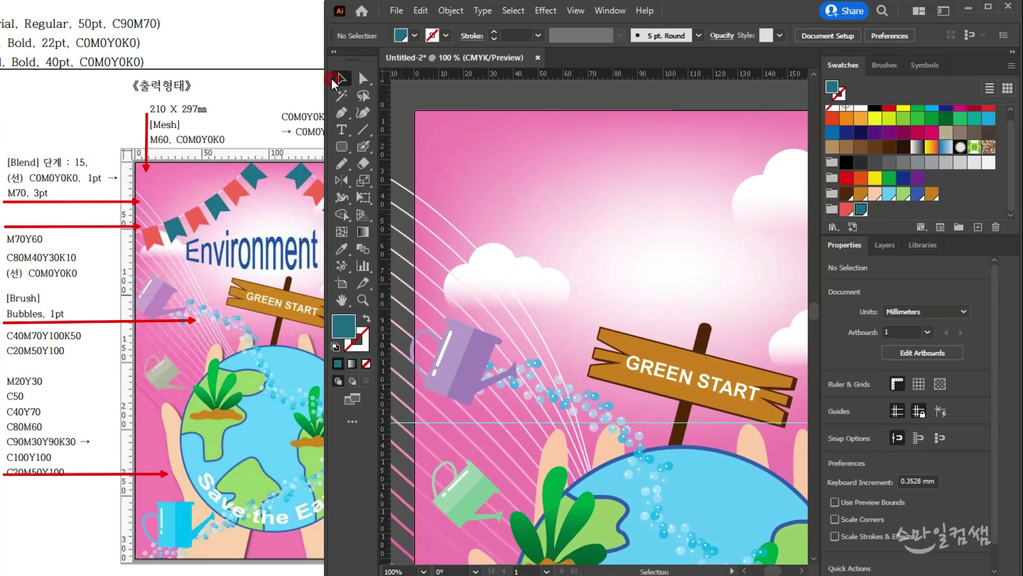
{"action": "left_click", "coordinate": [362, 128]}
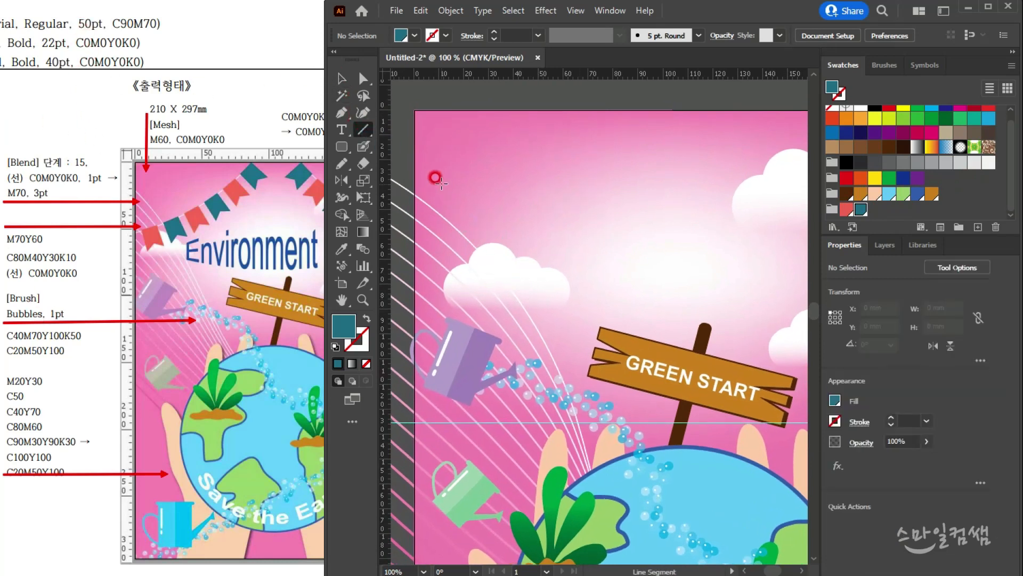
{"action": "left_click_drag", "start_coordinate": [438, 157], "coordinate": [789, 171]}
{"action": "left_click", "coordinate": [442, 37]}
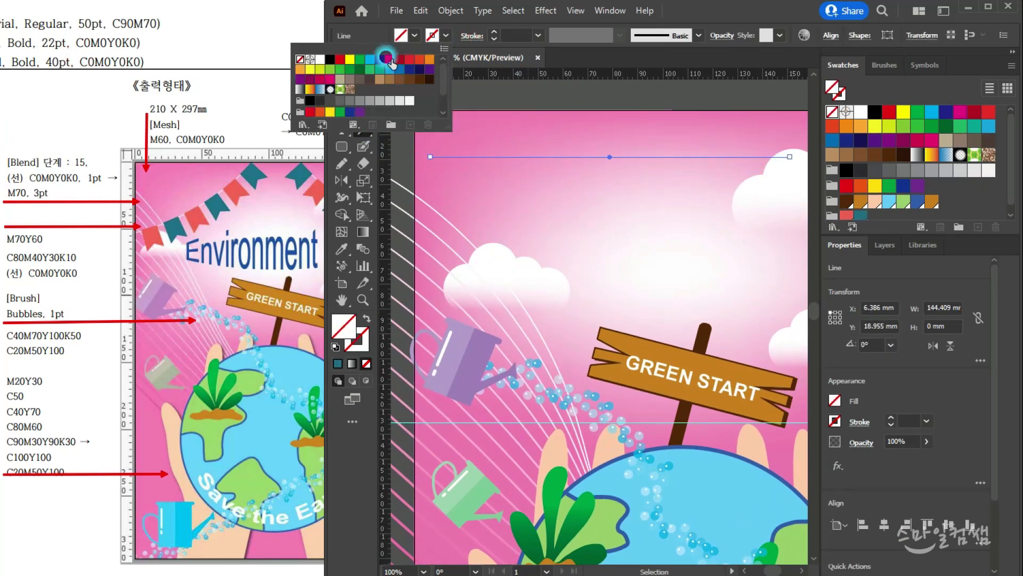
{"action": "left_click", "coordinate": [320, 60]}
{"action": "left_click", "coordinate": [363, 36]}
{"action": "left_click", "coordinate": [342, 79]}
{"action": "left_click", "coordinate": [607, 200]}
- Draw a rectangle about 21 by 33 mm over the starting end of the white line
{"action": "scroll", "coordinate": [610, 202], "scroll_direction": "down", "scroll_amount": 1}
{"action": "left_click_drag", "start_coordinate": [582, 198], "coordinate": [516, 193]}
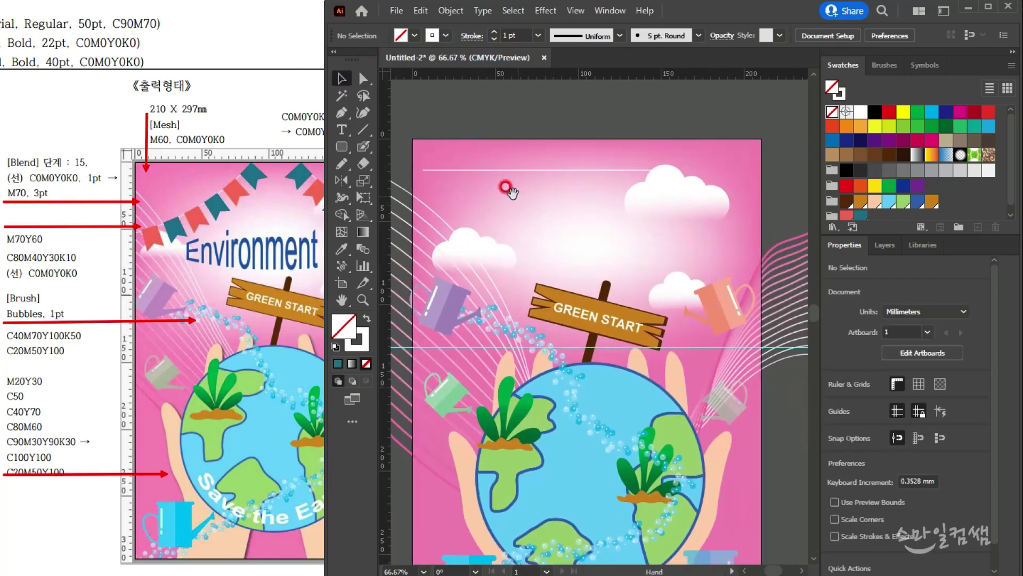
{"action": "scroll", "coordinate": [496, 188], "scroll_direction": "up", "scroll_amount": 1}
{"action": "left_click_drag", "start_coordinate": [449, 191], "coordinate": [496, 176]}
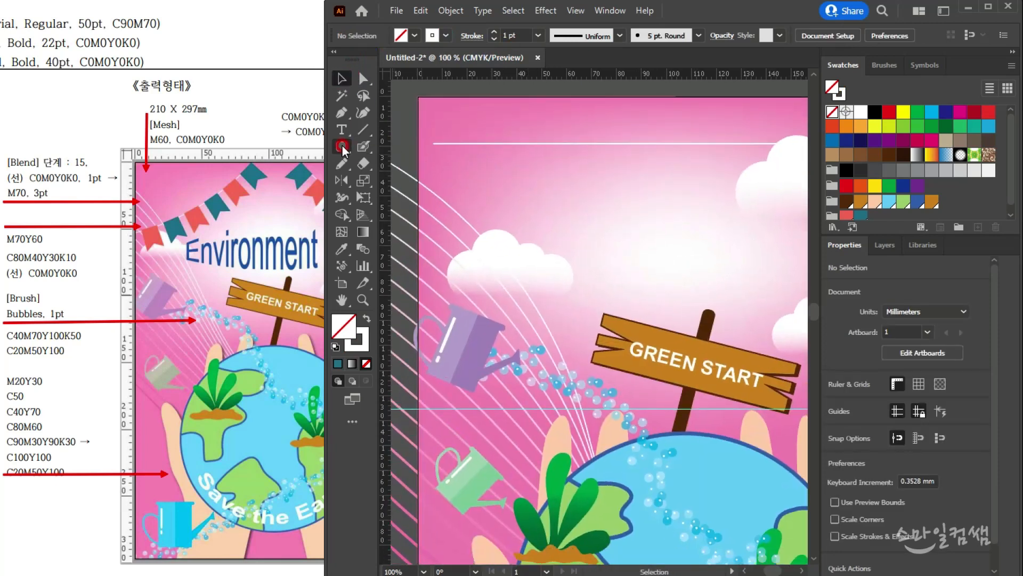
{"action": "left_click_drag", "start_coordinate": [338, 148], "coordinate": [388, 149]}
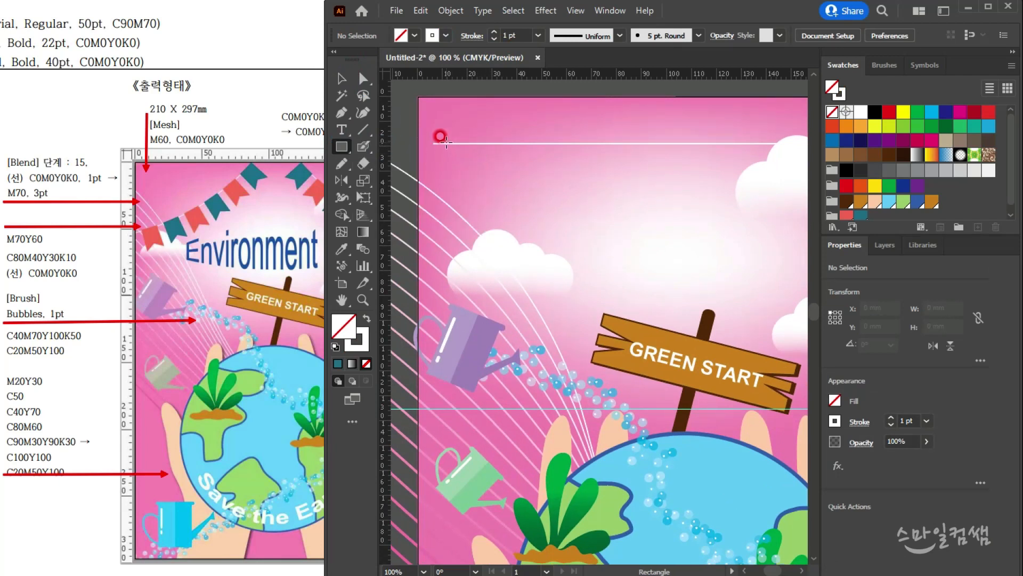
{"action": "left_click_drag", "start_coordinate": [447, 140], "coordinate": [499, 220]}
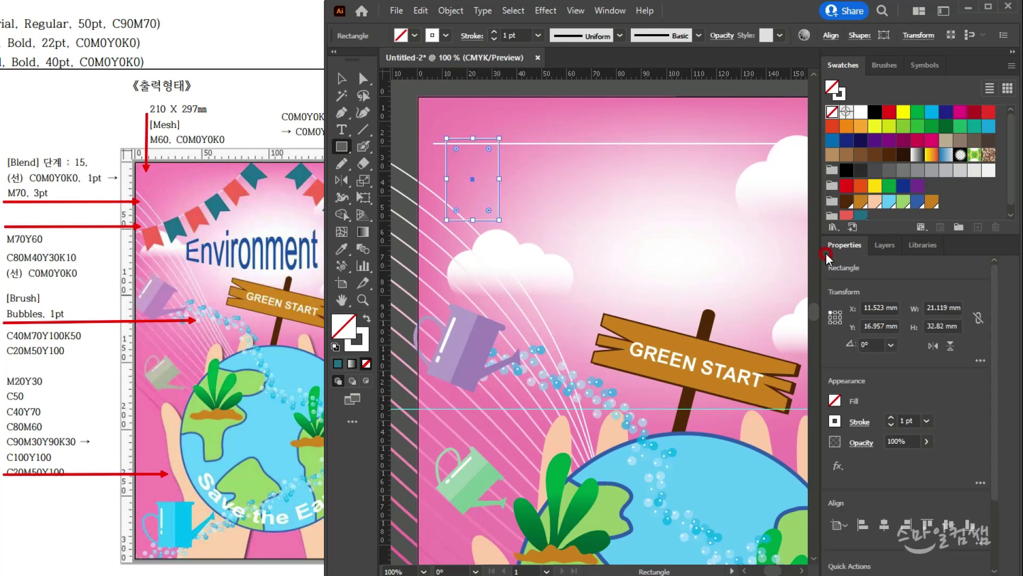
- Fill the rectangle with the C0 M70 Y60 K0 swatch and remove its stroke
{"action": "left_click", "coordinate": [860, 215]}
{"action": "left_click", "coordinate": [363, 342]}
{"action": "left_click", "coordinate": [366, 364]}
{"action": "left_click", "coordinate": [343, 325]}
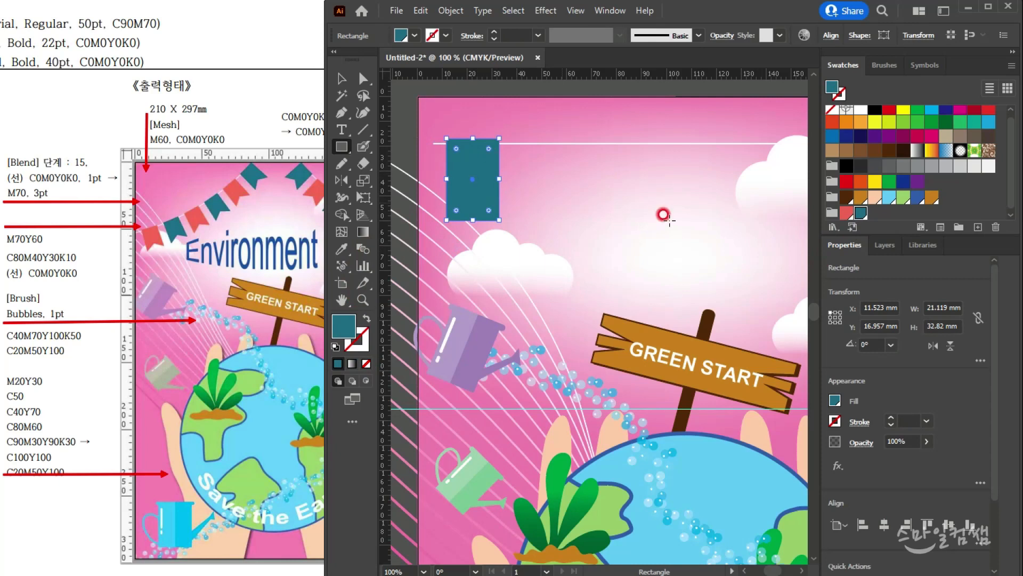
{"action": "left_click", "coordinate": [846, 213]}
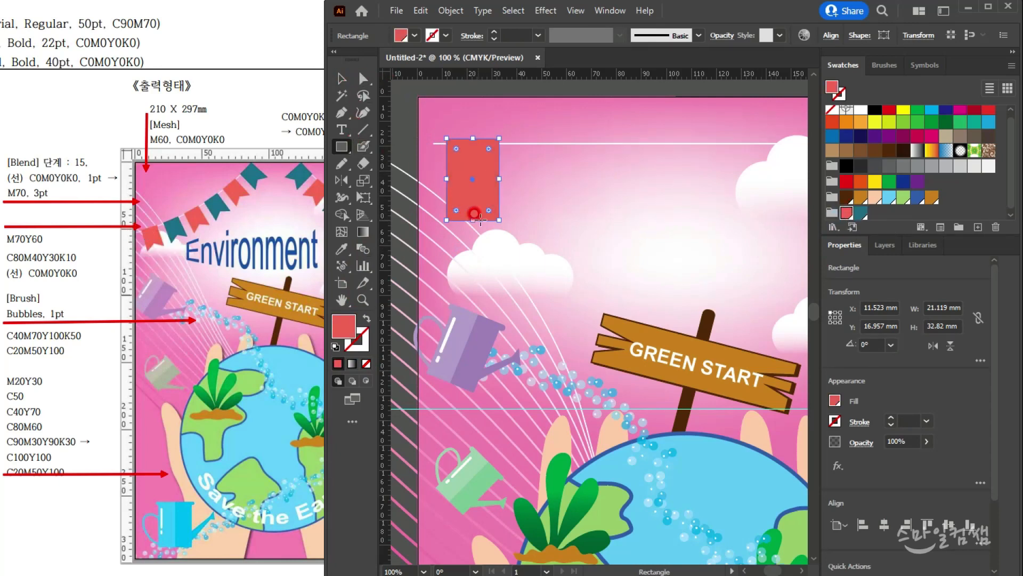
- Scale the rectangle down proportionally to about 16.6 by 26 mm
{"action": "scroll", "coordinate": [494, 220], "scroll_direction": "down", "scroll_amount": 1}
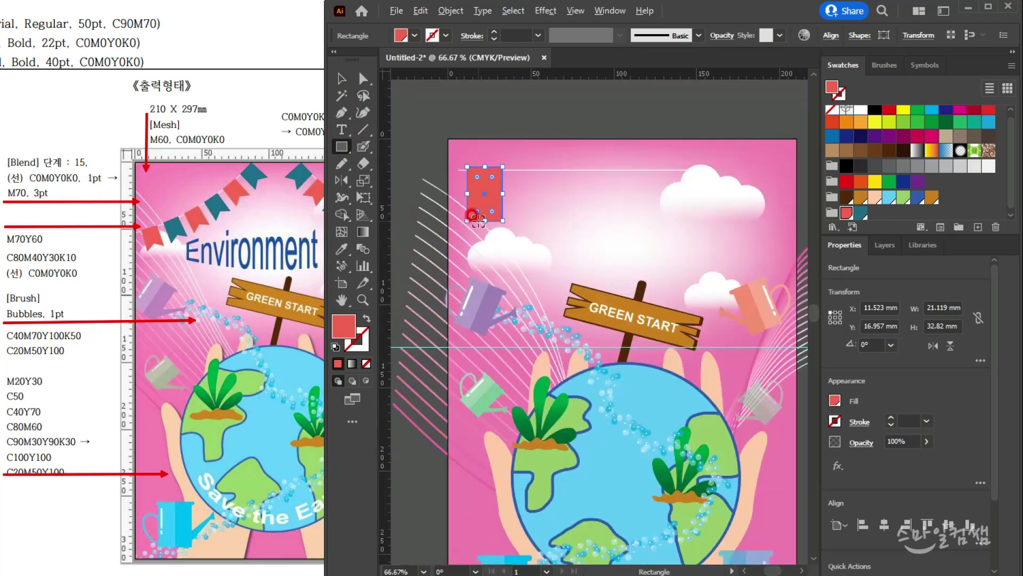
{"action": "scroll", "coordinate": [528, 235], "scroll_direction": "down", "scroll_amount": 1}
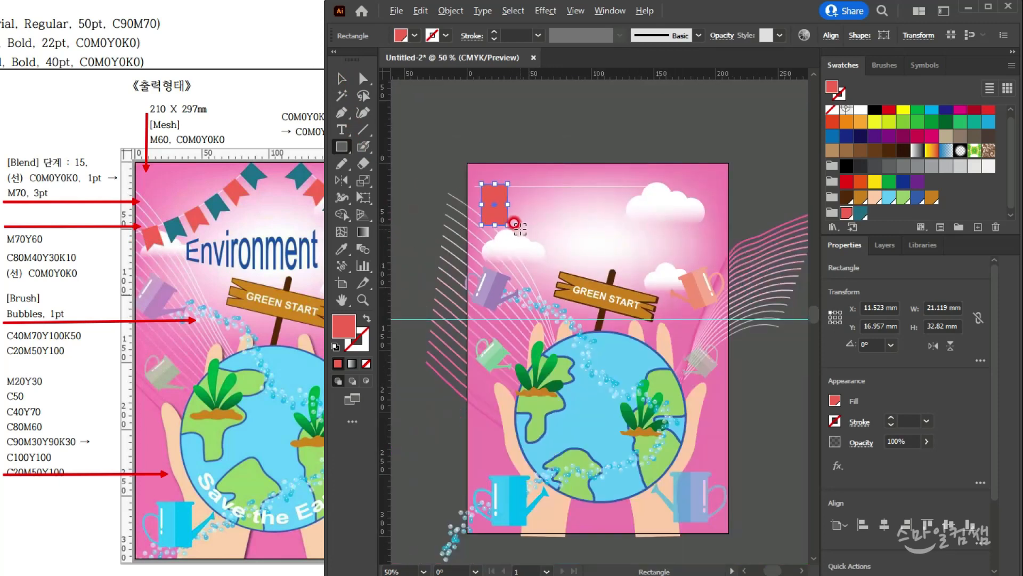
{"action": "scroll", "coordinate": [486, 211], "scroll_direction": "up", "scroll_amount": 3}
{"action": "left_click", "coordinate": [350, 83]}
{"action": "left_click_drag", "start_coordinate": [551, 253], "coordinate": [534, 227]}
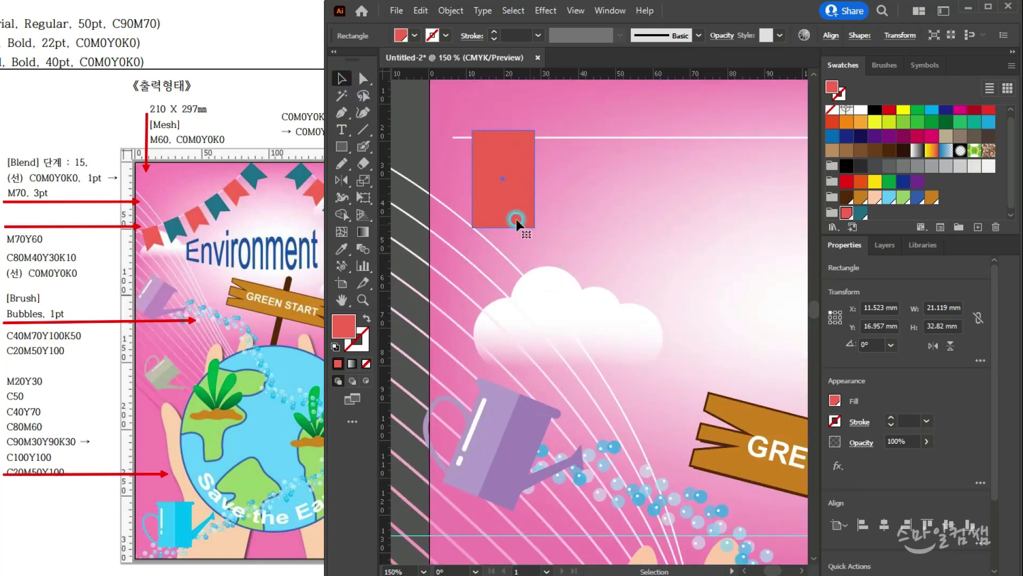
- Add an anchor point at the middle of the rectangle's lower edge
{"action": "left_click_drag", "start_coordinate": [342, 115], "coordinate": [404, 127]}
{"action": "scroll", "coordinate": [509, 223], "scroll_direction": "up", "scroll_amount": 2}
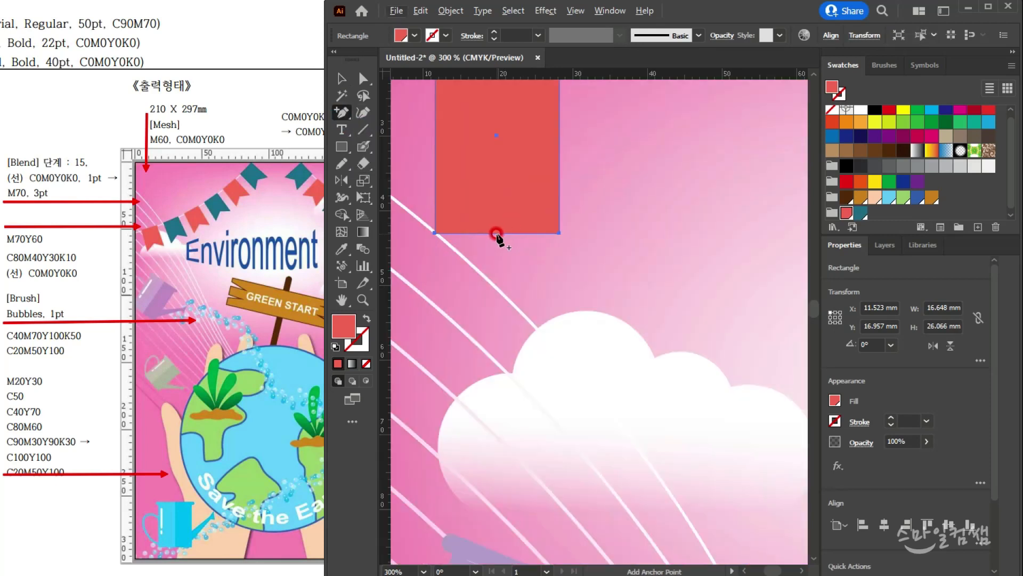
{"action": "left_click", "coordinate": [498, 233]}
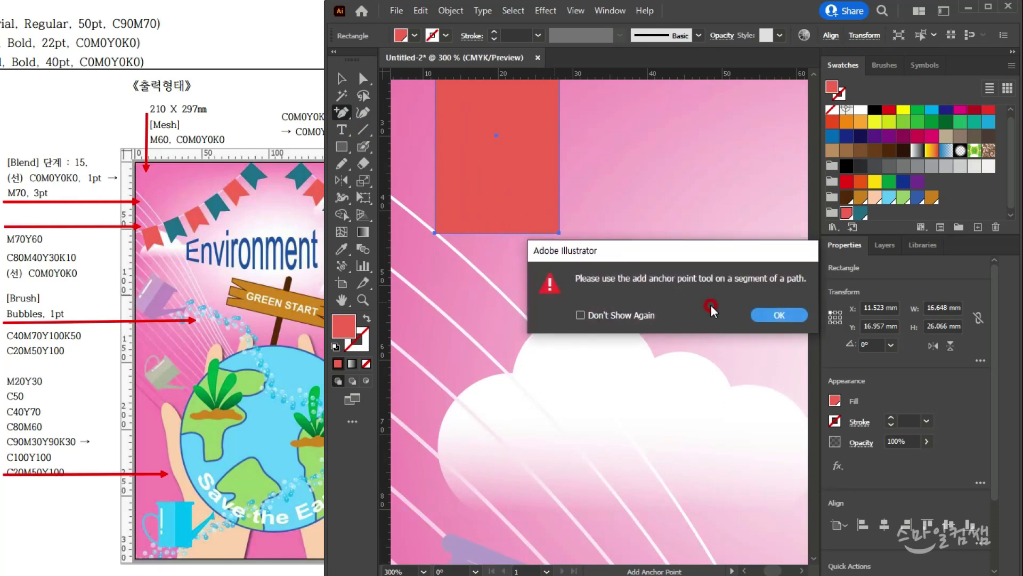
{"action": "left_click", "coordinate": [781, 314]}
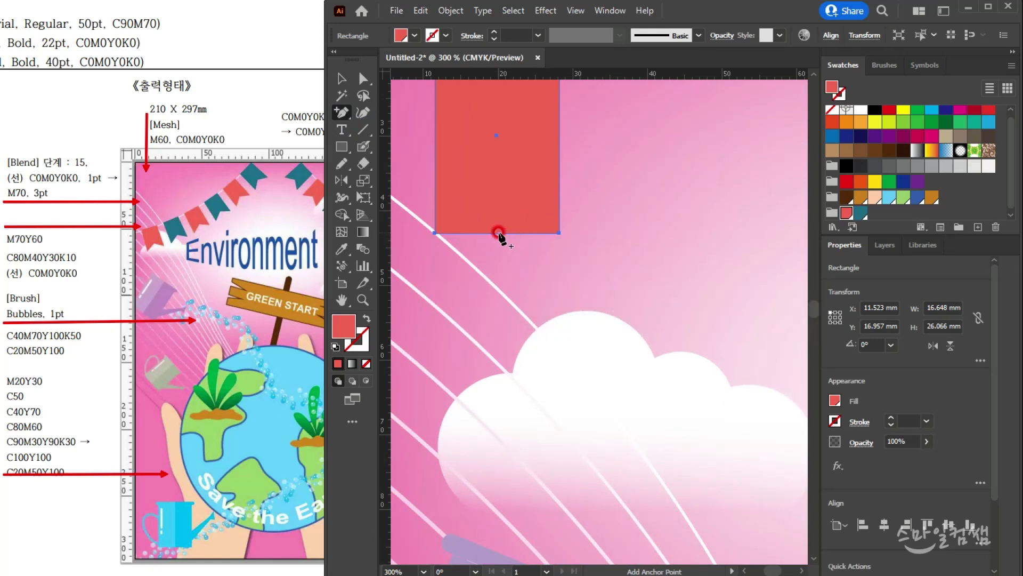
{"action": "left_click", "coordinate": [498, 233]}
- Raise the new anchor point about 6 mm to cut a V-shaped notch into the flag, and deselect it
{"action": "left_click", "coordinate": [365, 78]}
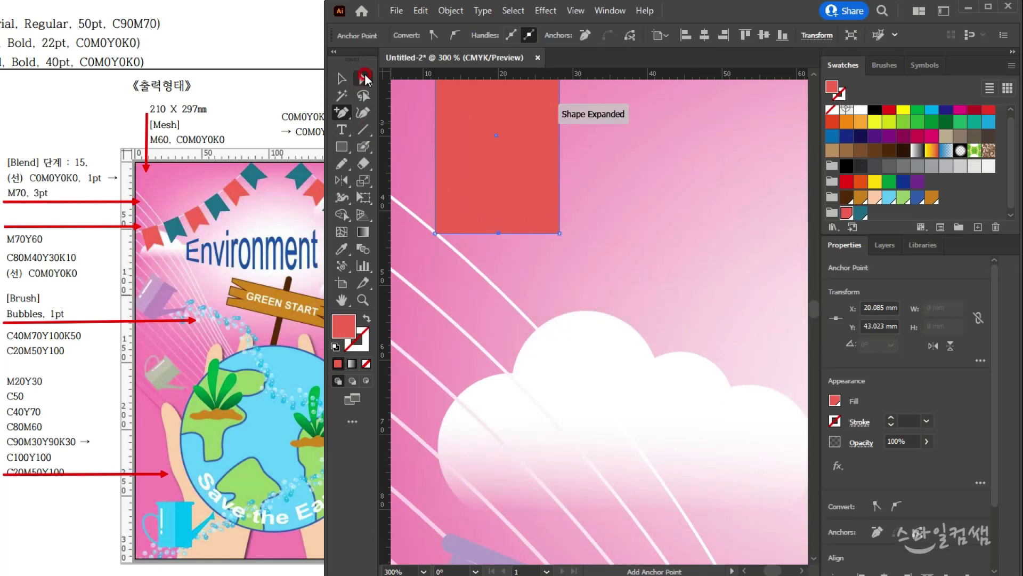
{"action": "scroll", "coordinate": [631, 229], "scroll_direction": "up", "scroll_amount": 3}
{"action": "left_click", "coordinate": [502, 304]}
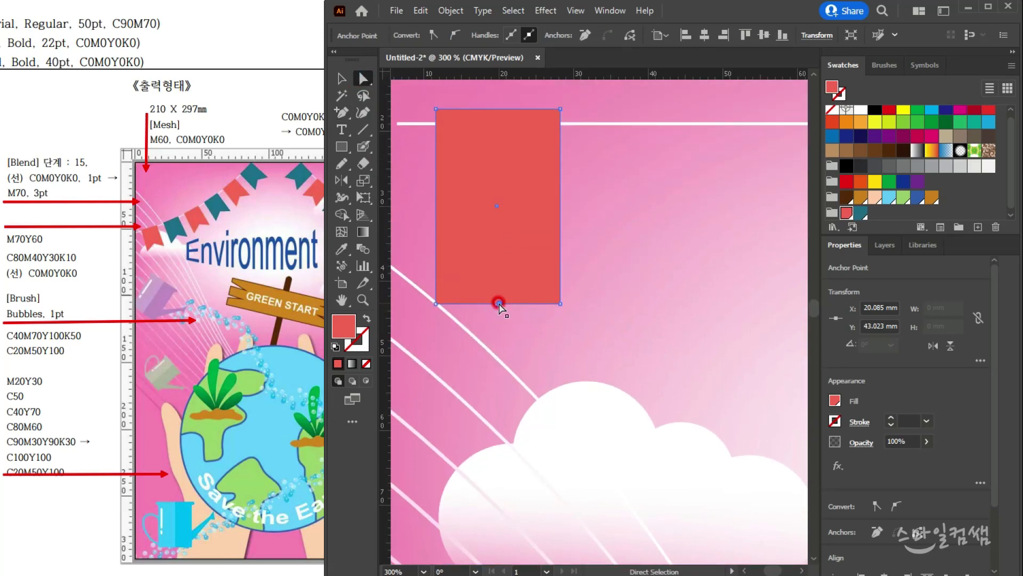
{"action": "key", "text": "Up"}
{"action": "key", "text": "Up"}
{"action": "key", "text": "Up"}
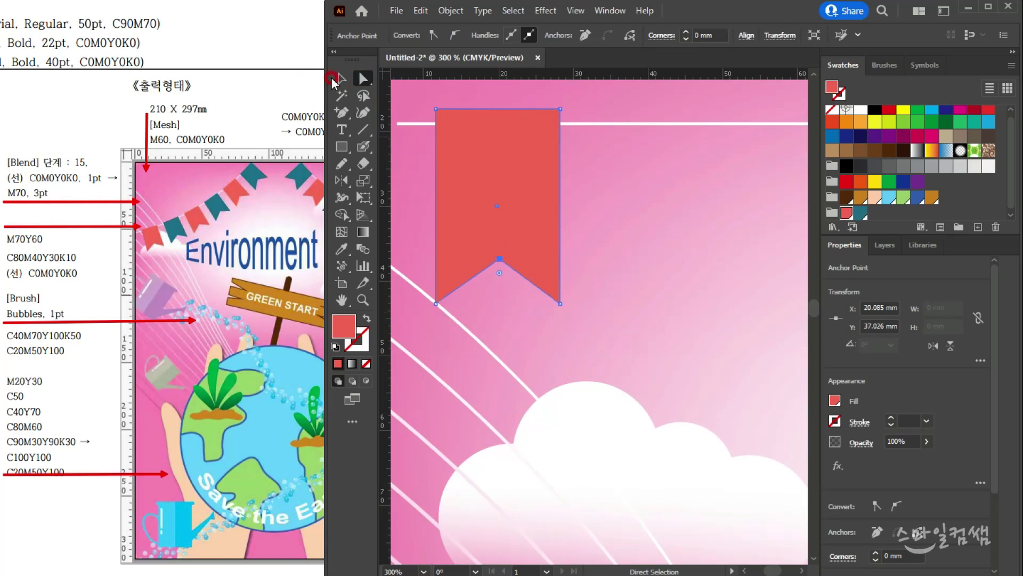
{"action": "left_click", "coordinate": [342, 78]}
{"action": "left_click", "coordinate": [619, 248]}
- Move the notched flag down slightly so its upper edge sits on the white line
{"action": "key", "text": "ctrl+minus"}
{"action": "key", "text": "ctrl+minus"}
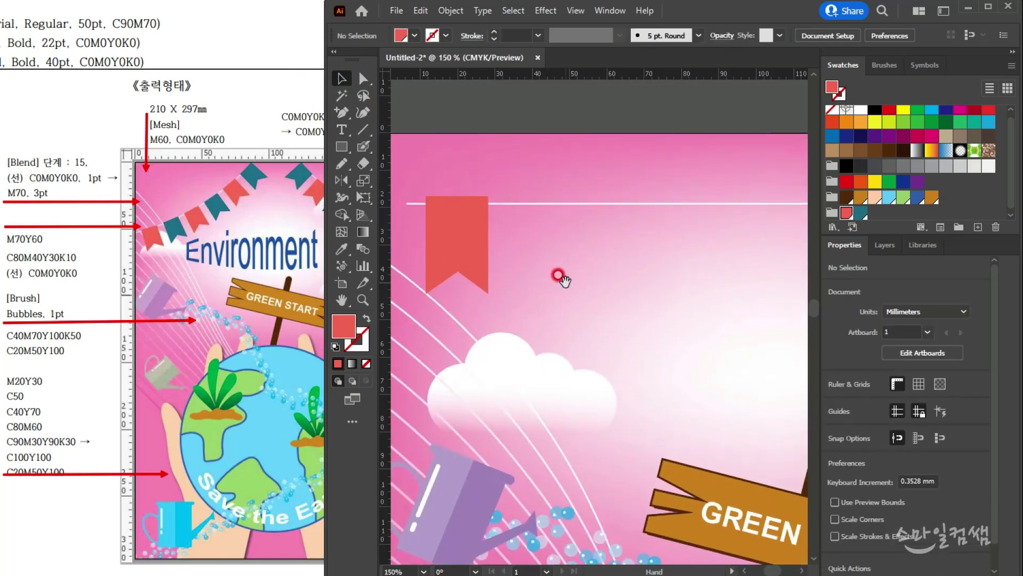
{"action": "left_click", "coordinate": [455, 218]}
{"action": "left_click_drag", "start_coordinate": [458, 217], "coordinate": [235, 173]}
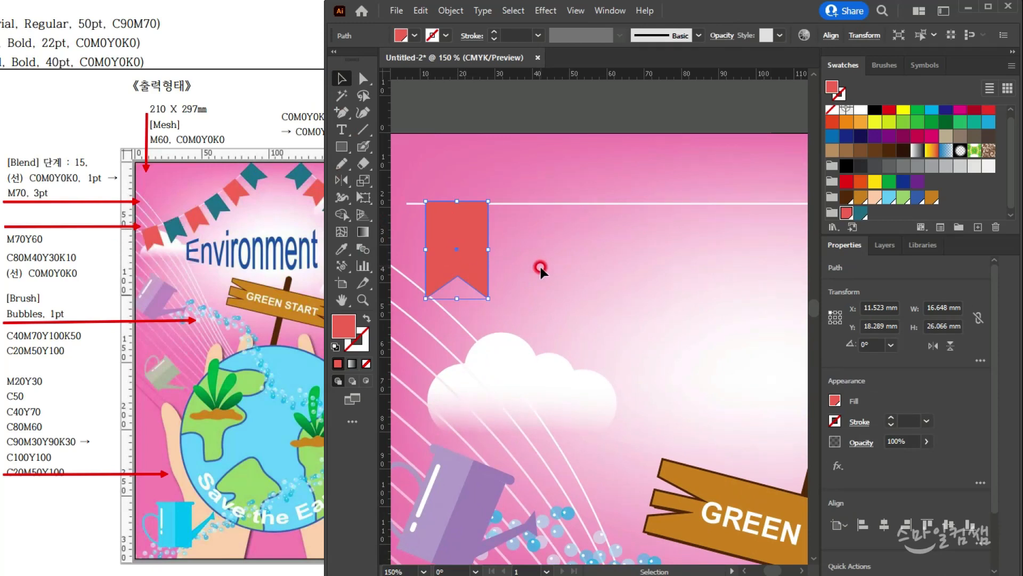
- Copy the flag along the white line at about 23 mm spacing until there are six flags
{"action": "left_click_drag", "start_coordinate": [449, 243], "coordinate": [539, 249]}
{"action": "scroll", "coordinate": [538, 282], "scroll_direction": "down", "scroll_amount": 2}
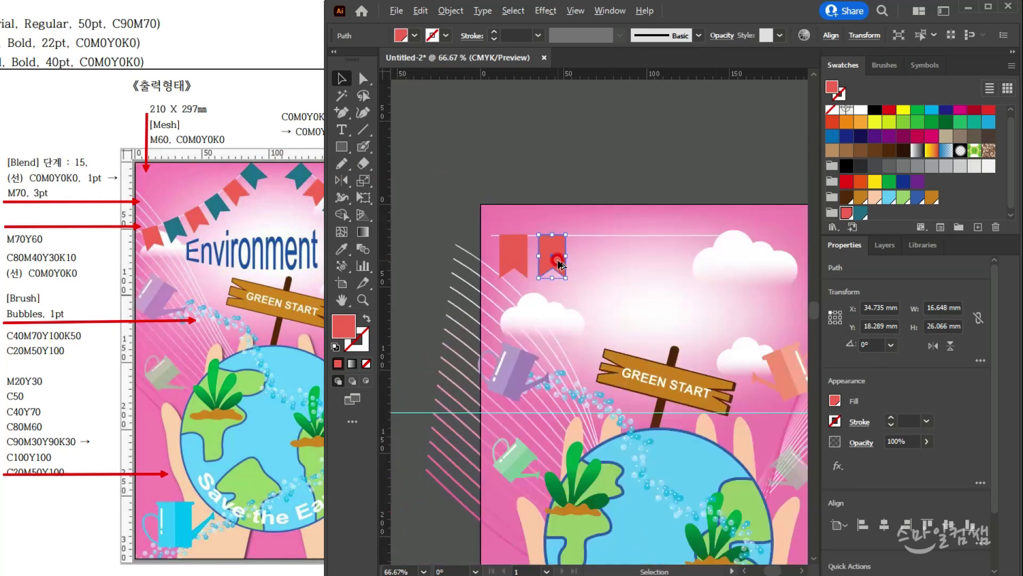
{"action": "key", "text": "ctrl+d"}
{"action": "key", "text": "ctrl+d"}
{"action": "key", "text": "ctrl+d"}
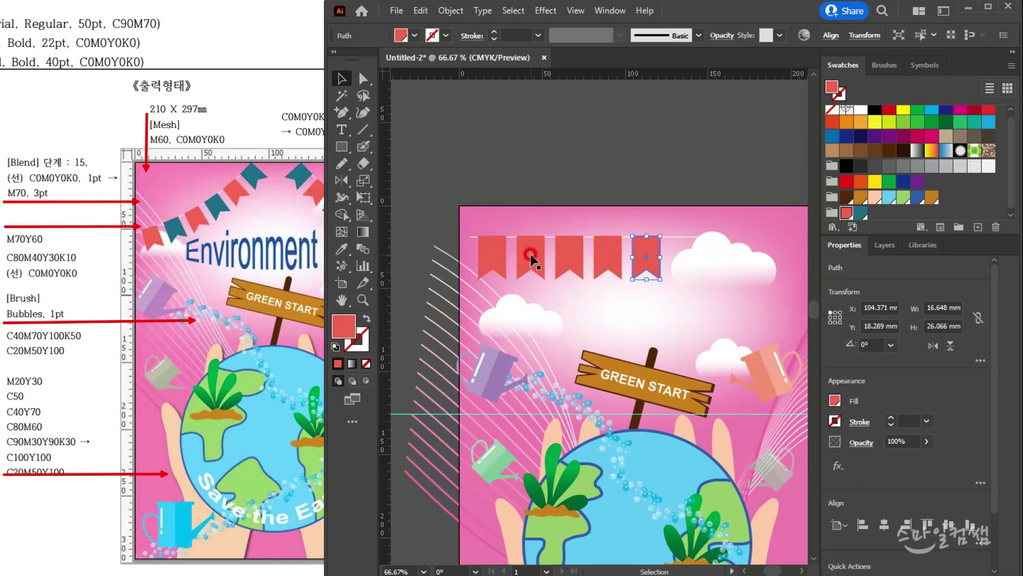
{"action": "key", "text": "a"}
{"action": "key", "text": "ctrl+d"}
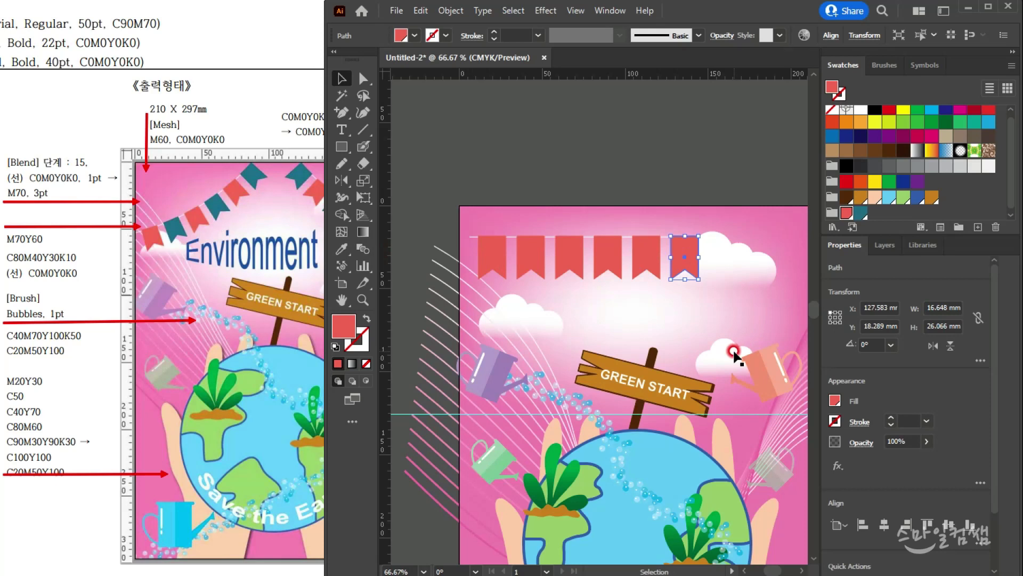
- Fill the second, fourth and sixth flags with the C80 M40 Y30 K10 swatch, and deselect them
{"action": "left_click", "coordinate": [740, 259]}
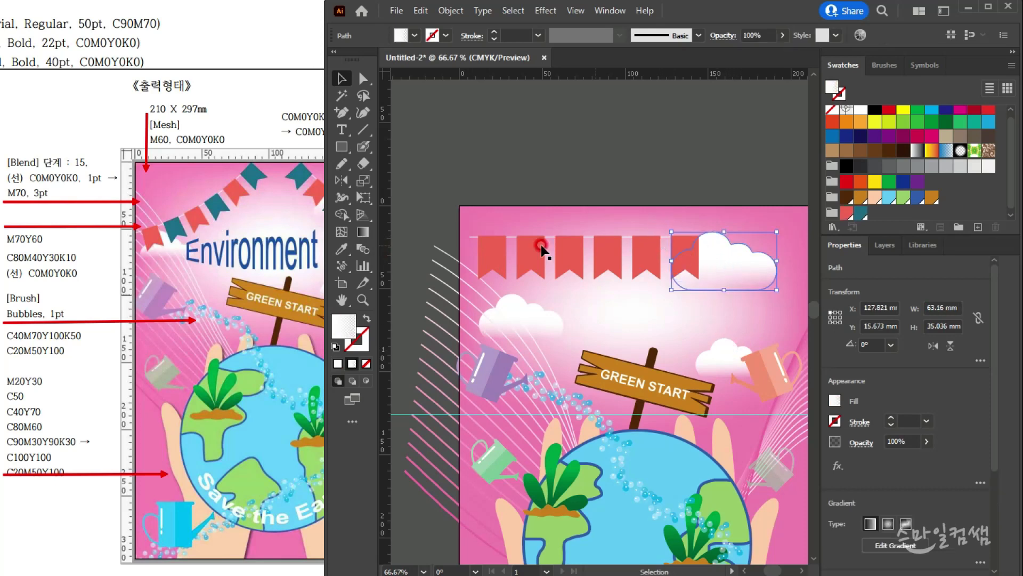
{"action": "left_click", "coordinate": [471, 236]}
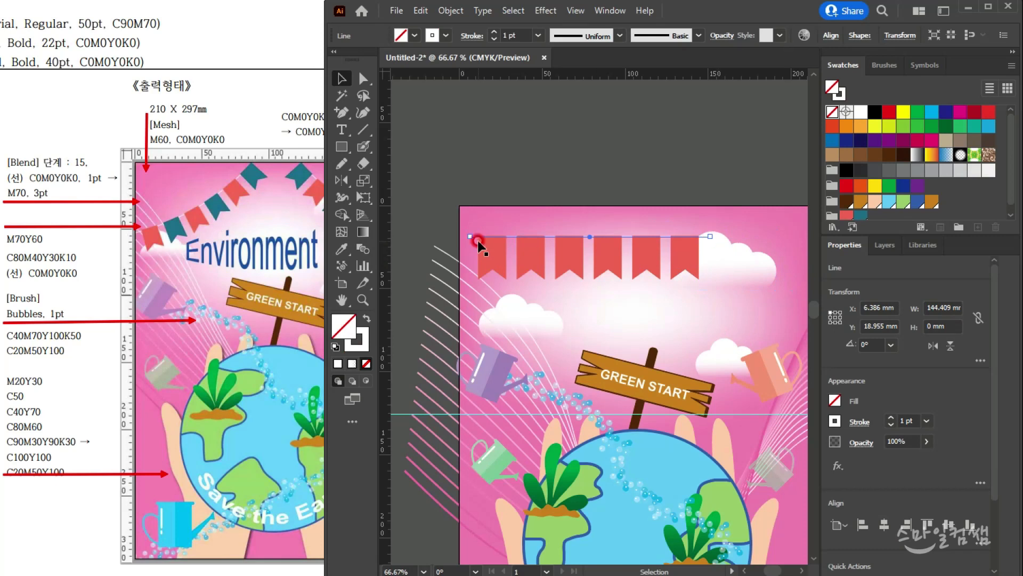
{"action": "left_click", "coordinate": [535, 254]}
{"action": "left_click", "coordinate": [603, 253], "text": "shift"}
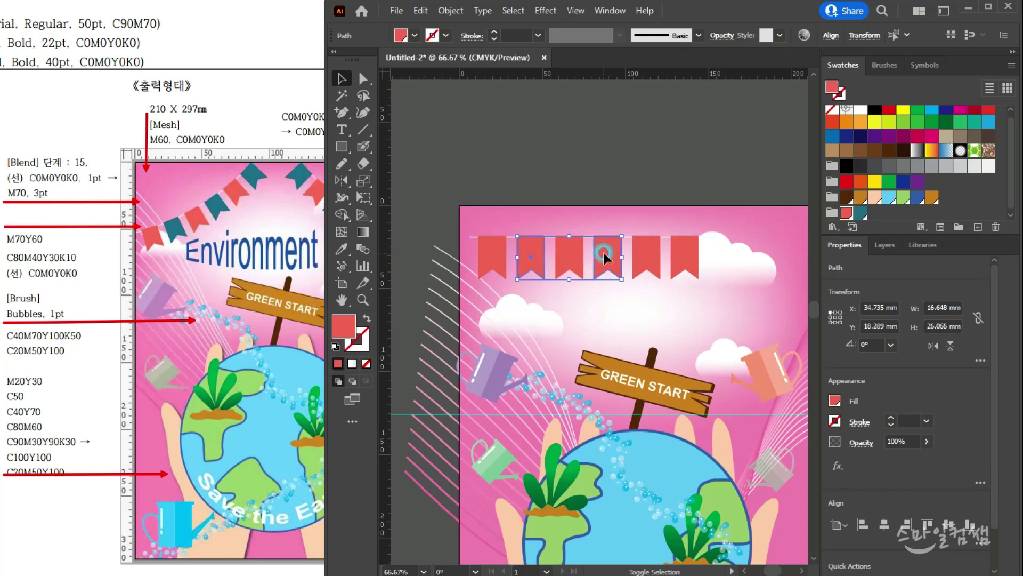
{"action": "left_click", "coordinate": [676, 264], "text": "shift"}
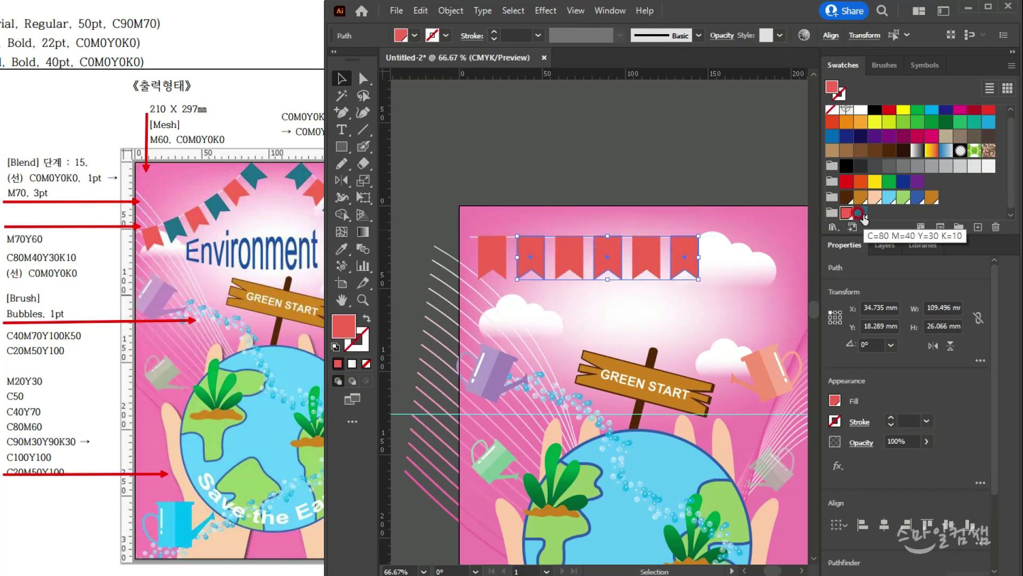
{"action": "left_click", "coordinate": [861, 213]}
{"action": "left_click", "coordinate": [341, 78]}
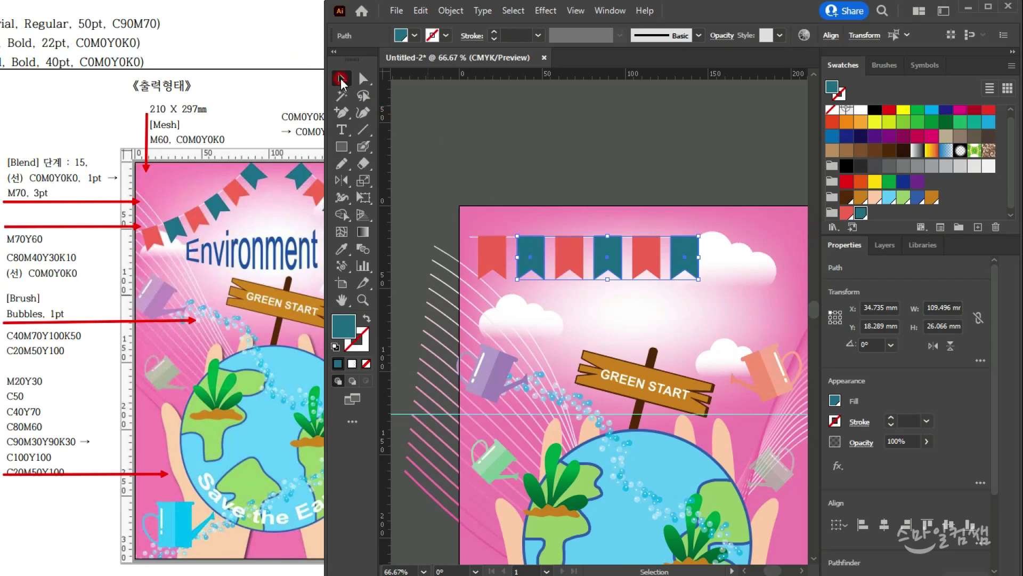
{"action": "left_click", "coordinate": [557, 222]}
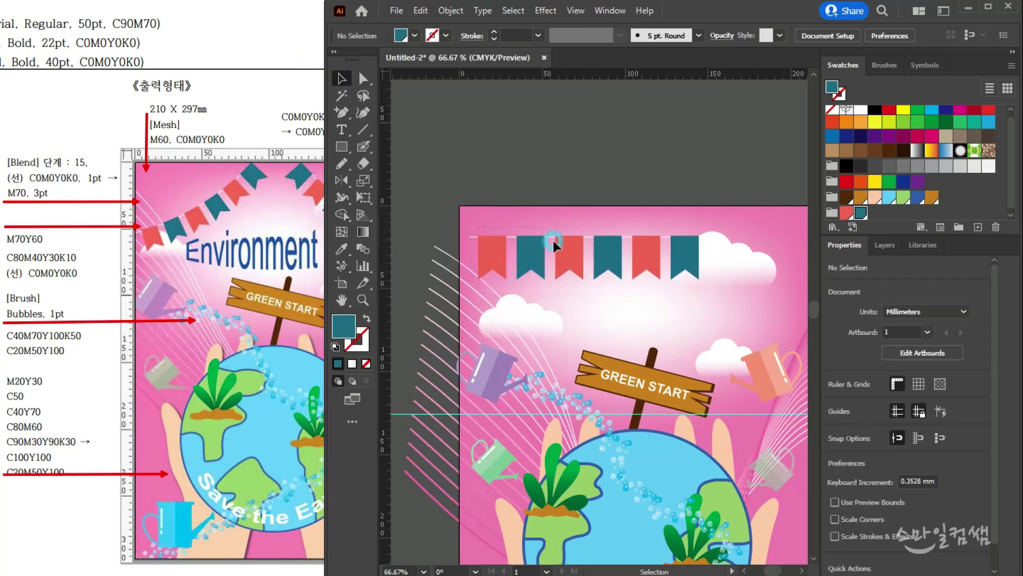
- Move all six flags together with the white line onto the empty canvas above the artboard
{"action": "left_click_drag", "start_coordinate": [678, 248], "coordinate": [627, 154]}
{"action": "scroll", "coordinate": [646, 195], "scroll_direction": "up", "scroll_amount": 1, "text": "alt"}
{"action": "scroll", "coordinate": [631, 239], "scroll_direction": "down", "scroll_amount": 3, "text": "alt"}
{"action": "left_click_drag", "start_coordinate": [594, 231], "coordinate": [514, 273]}
{"action": "scroll", "coordinate": [558, 263], "scroll_direction": "up", "scroll_amount": 1, "text": "alt"}
{"action": "left_click_drag", "start_coordinate": [419, 193], "coordinate": [472, 223]}
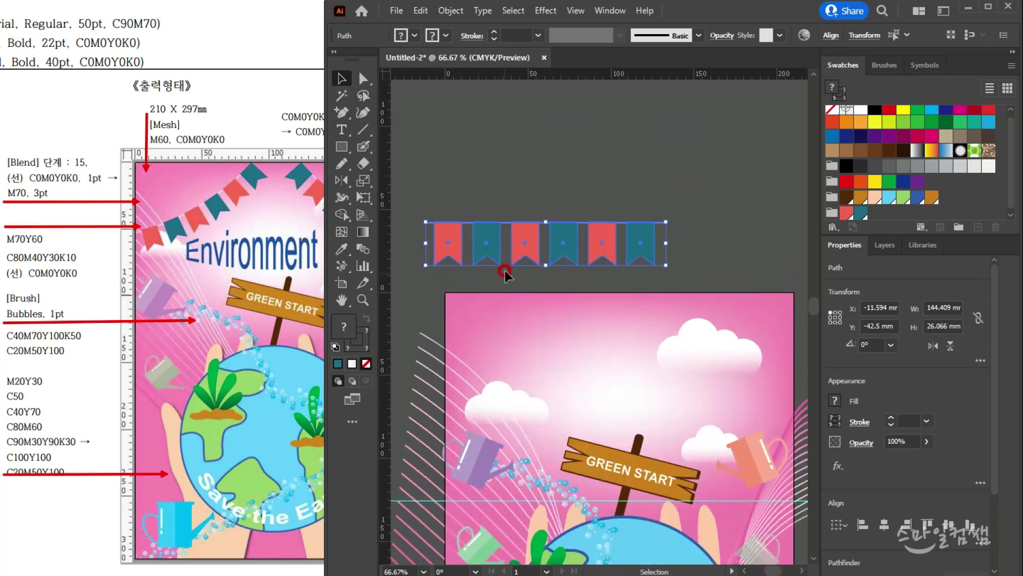
- Start a warp envelope on the selected flags and white line, using the horizontal Arc style
{"action": "scroll", "coordinate": [528, 214], "scroll_direction": "up", "scroll_amount": 1, "text": "alt"}
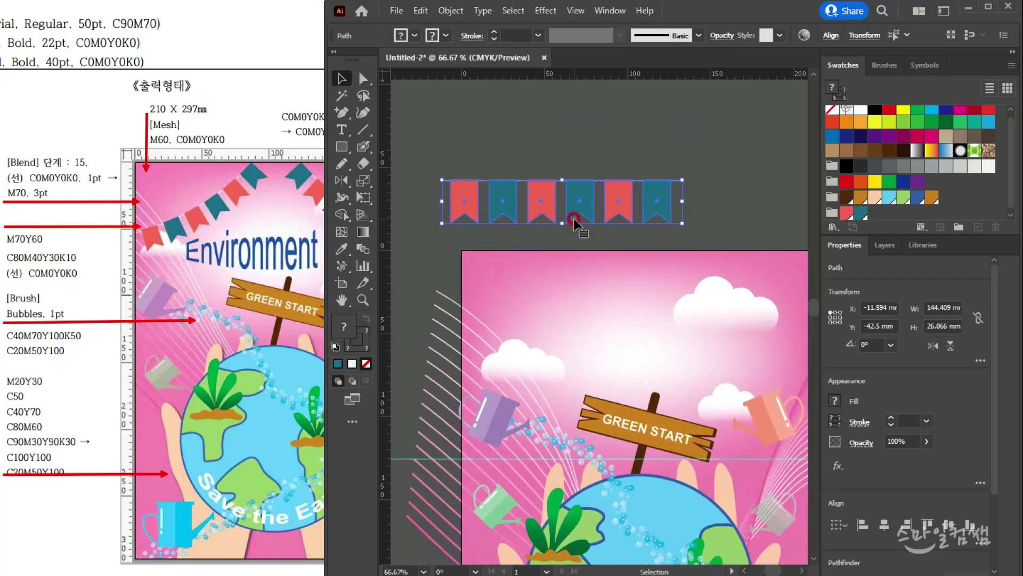
{"action": "left_click", "coordinate": [444, 12]}
{"action": "mouse_move", "coordinate": [483, 348]}
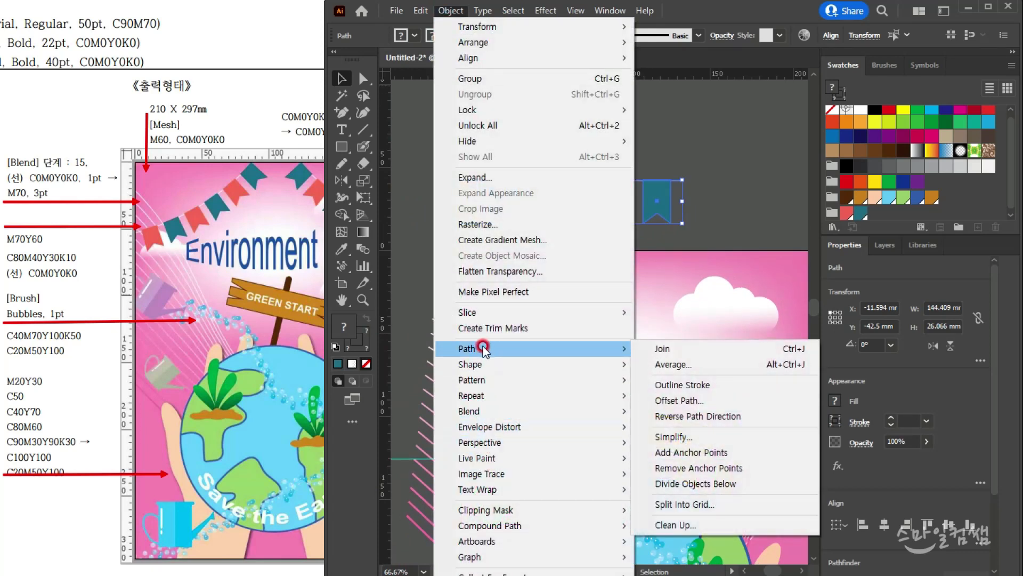
{"action": "mouse_move", "coordinate": [487, 430]}
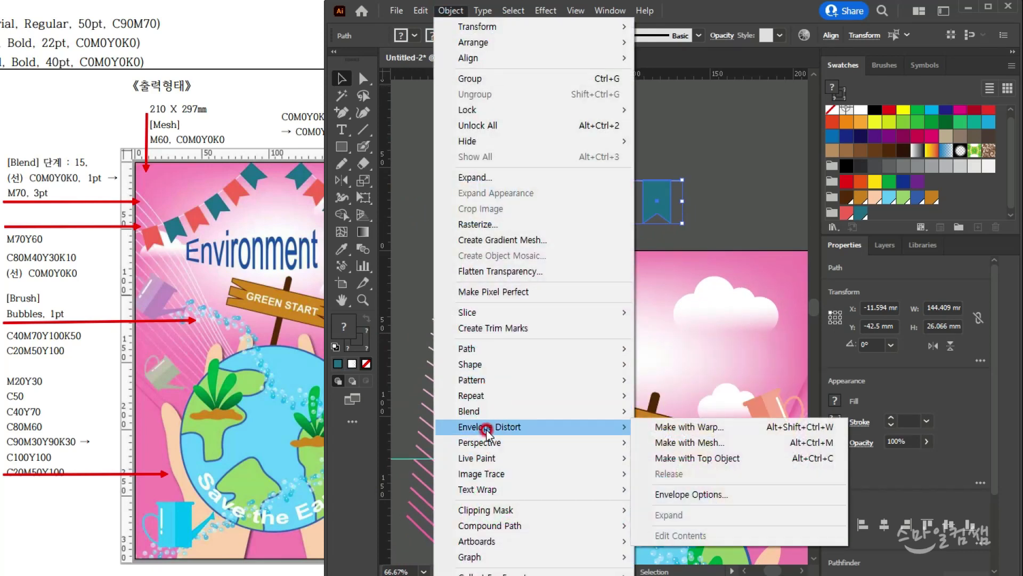
{"action": "left_click", "coordinate": [654, 427]}
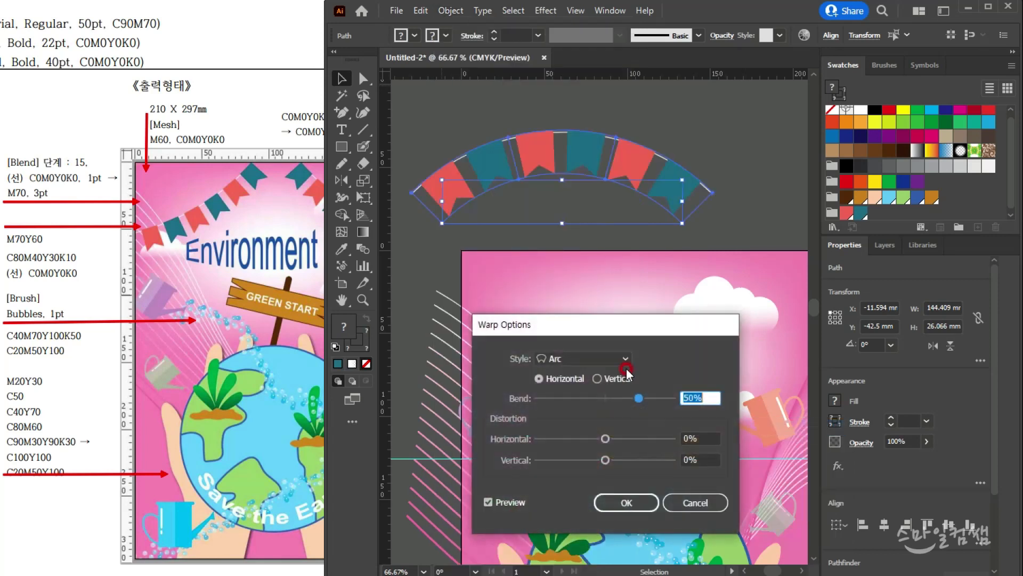
{"action": "left_click", "coordinate": [556, 357]}
{"action": "left_click", "coordinate": [555, 370]}
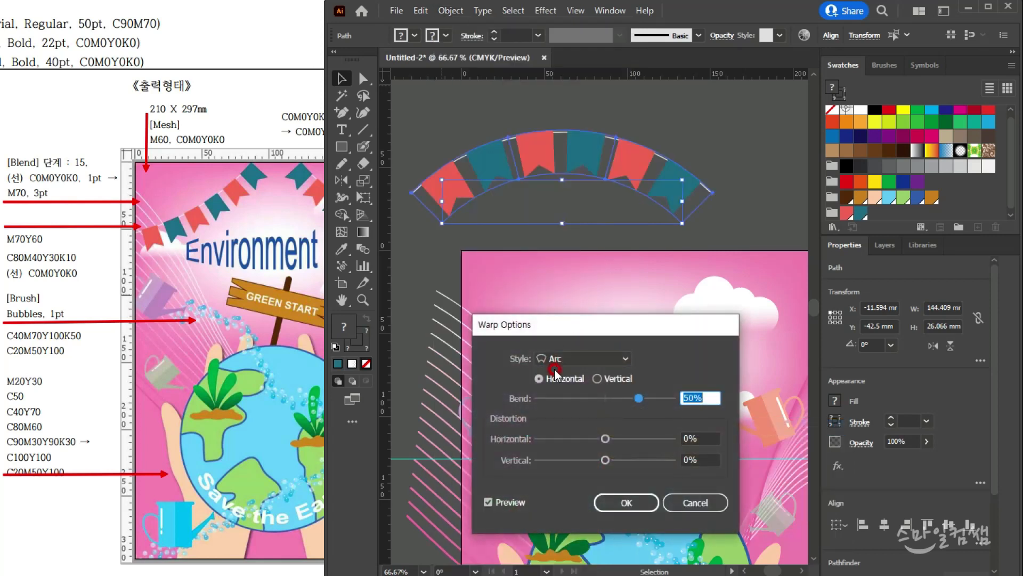
- Set the arc warp's bend to -20% and apply it so the bunting sags in the middle
{"action": "left_click", "coordinate": [584, 398]}
{"action": "left_click_drag", "start_coordinate": [584, 401], "coordinate": [590, 402]}
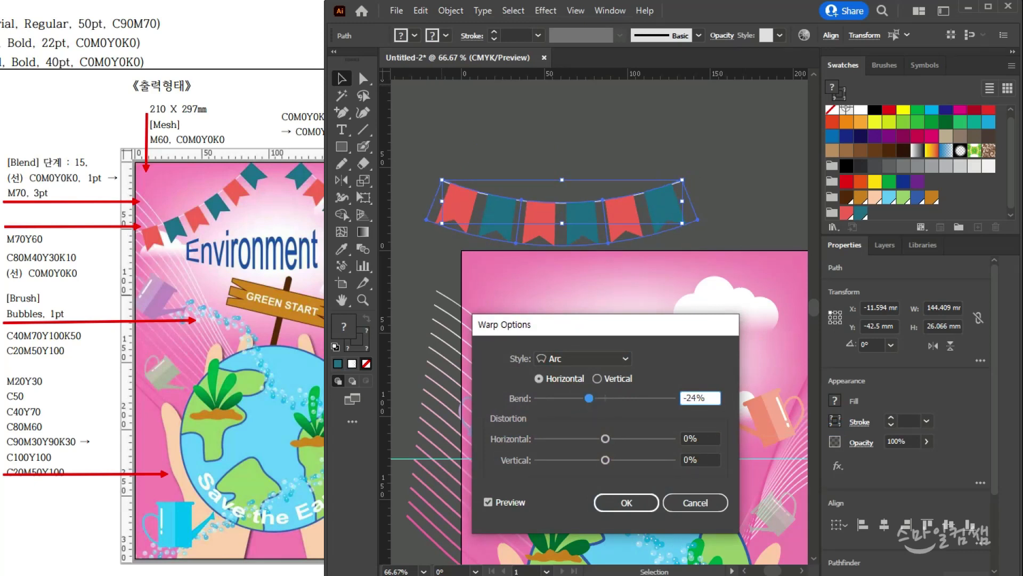
{"action": "left_click_drag", "start_coordinate": [720, 398], "coordinate": [307, 221]}
{"action": "left_click", "coordinate": [615, 398]}
{"action": "left_click", "coordinate": [698, 402]}
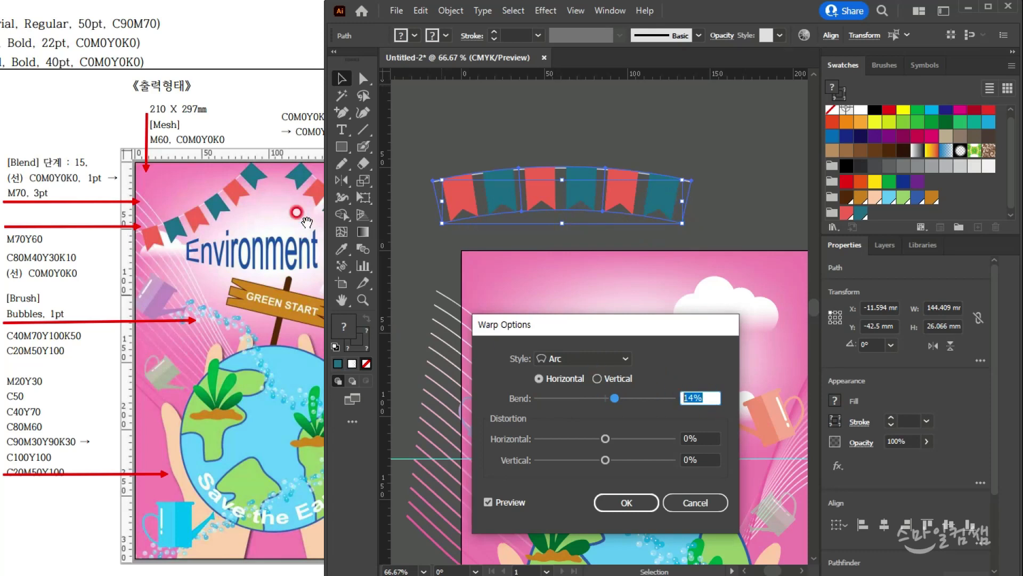
{"action": "type", "text": "-20"}
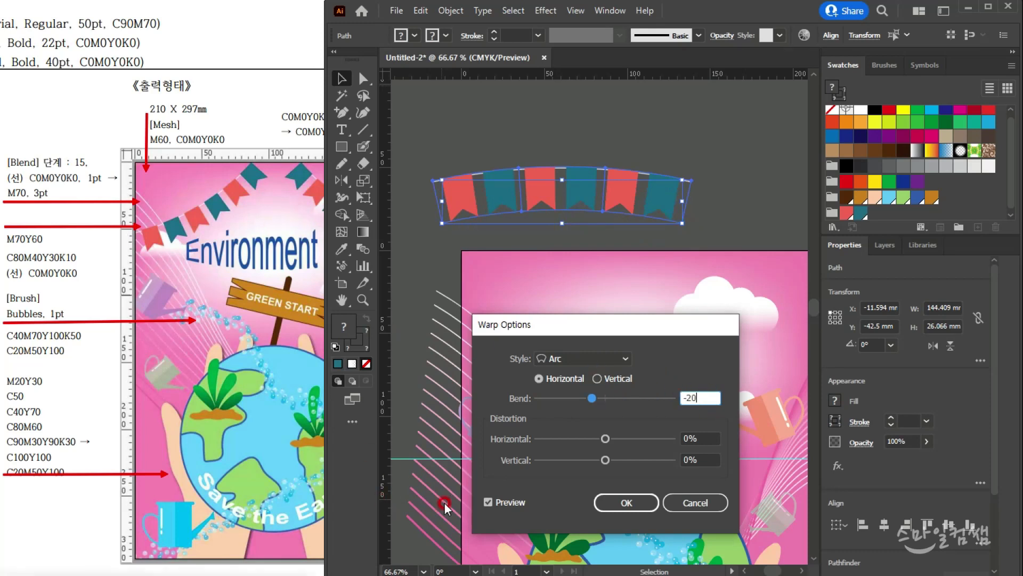
{"action": "left_click", "coordinate": [499, 504]}
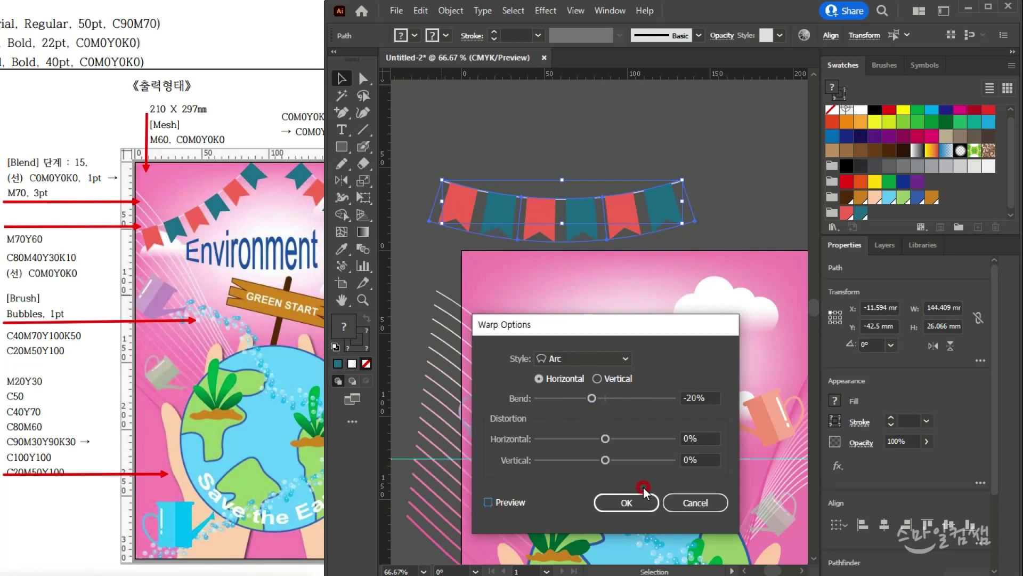
{"action": "left_click", "coordinate": [608, 502]}
- Rotate the bunting about 39° counter-clockwise, scale it to about 100 × 85 mm, and place it over the artboard's upper-left corner
{"action": "left_click_drag", "start_coordinate": [698, 173], "coordinate": [629, 103]}
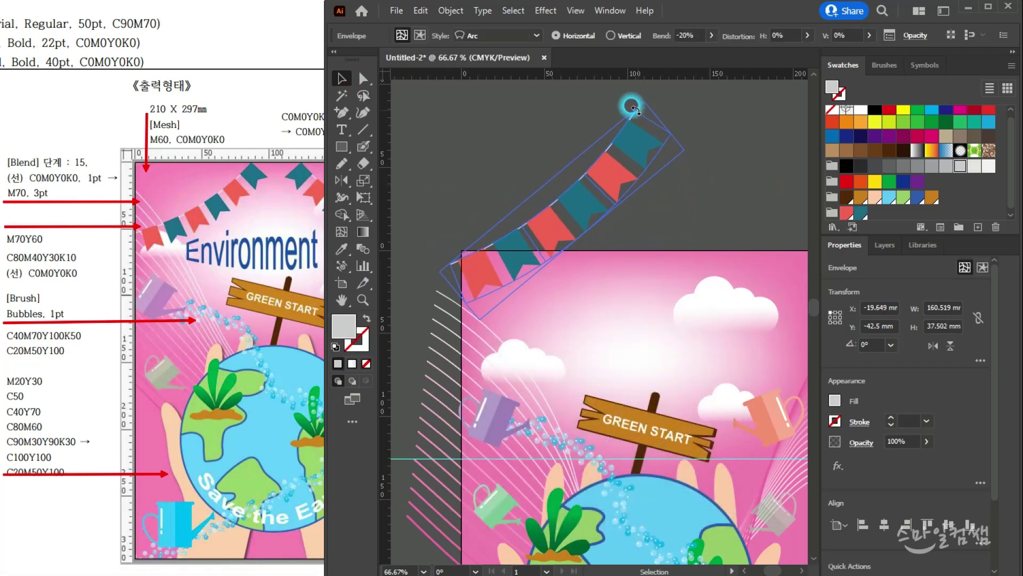
{"action": "left_click_drag", "start_coordinate": [537, 235], "coordinate": [605, 274]}
{"action": "left_click_drag", "start_coordinate": [644, 203], "coordinate": [633, 239]}
{"action": "left_click_drag", "start_coordinate": [631, 280], "coordinate": [566, 92]}
{"action": "left_click_drag", "start_coordinate": [561, 132], "coordinate": [558, 119]}
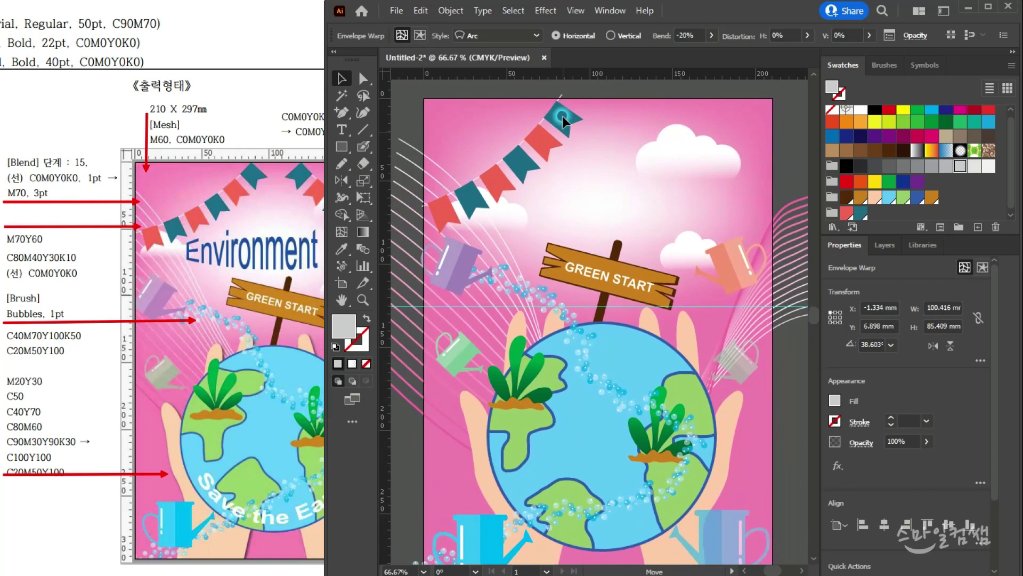
- Shrink the bunting slightly to about 97 × 83 mm and shift it so its string crosses the artboard's upper edge
{"action": "left_click_drag", "start_coordinate": [596, 206], "coordinate": [594, 303]}
{"action": "left_click", "coordinate": [560, 188]}
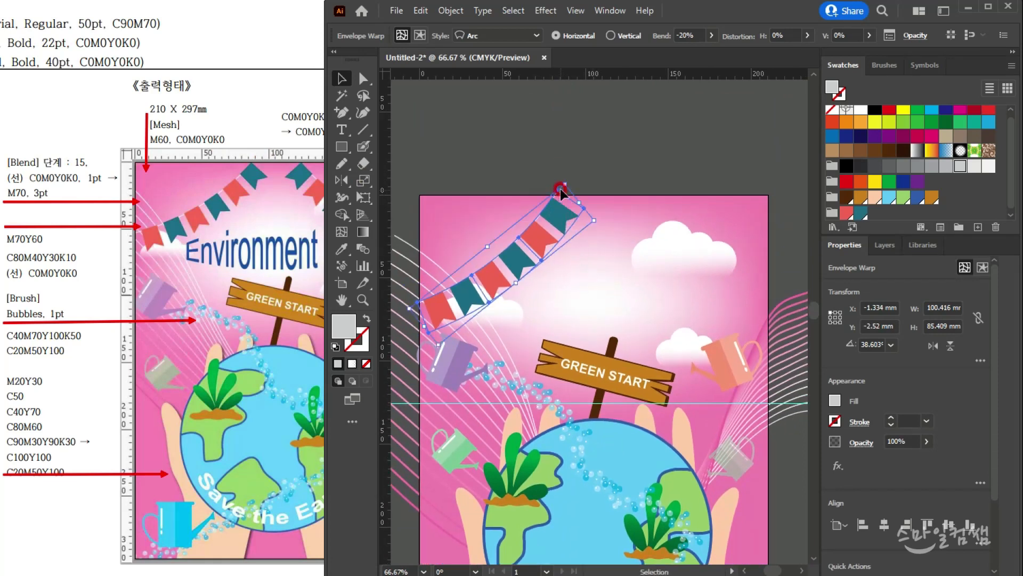
{"action": "left_click_drag", "start_coordinate": [567, 183], "coordinate": [563, 188]}
{"action": "left_click_drag", "start_coordinate": [547, 228], "coordinate": [545, 221]}
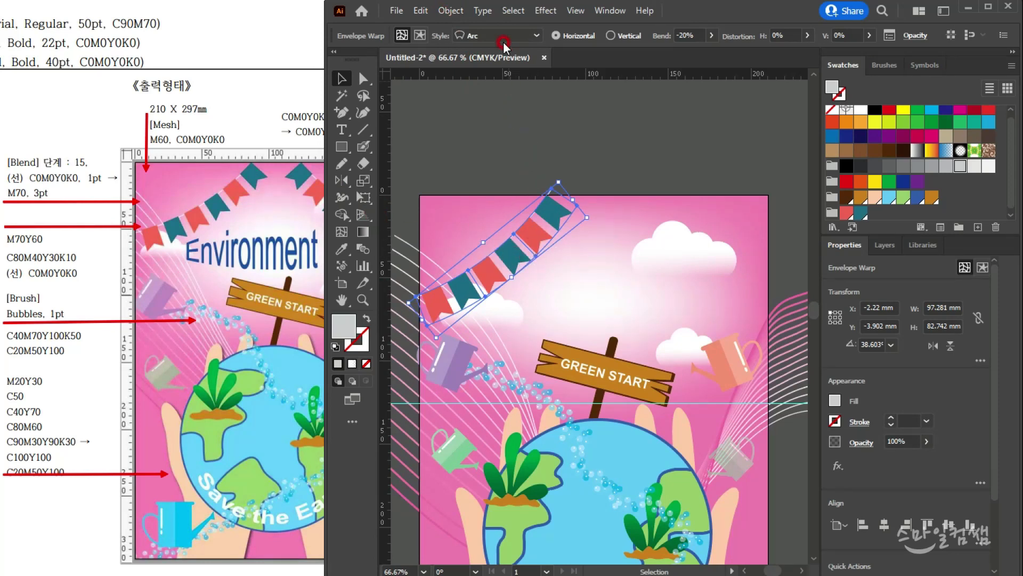
- Expand the warped bunting's object and fill into editable paths, and deselect it
{"action": "left_click", "coordinate": [450, 11]}
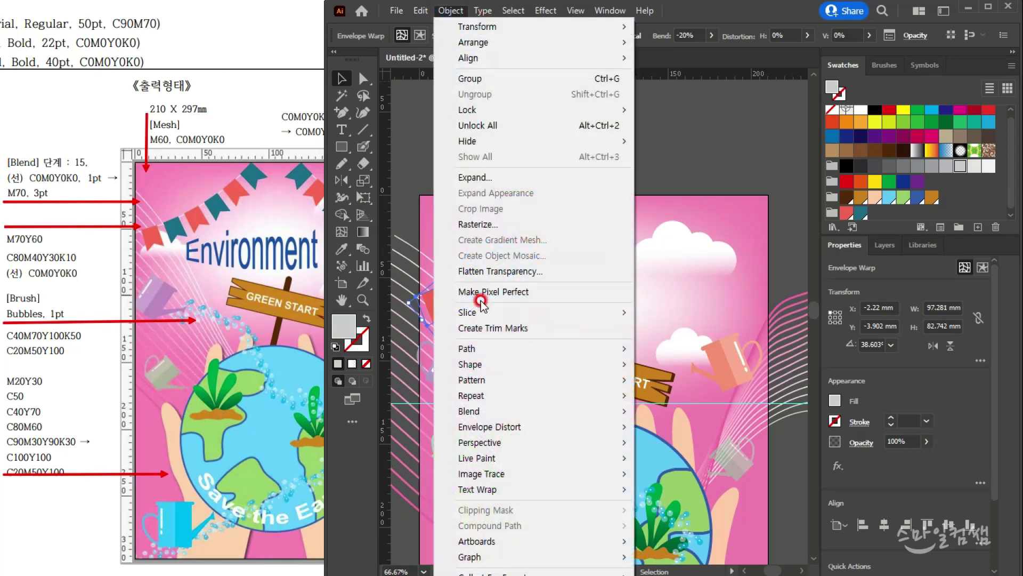
{"action": "left_click", "coordinate": [490, 177]}
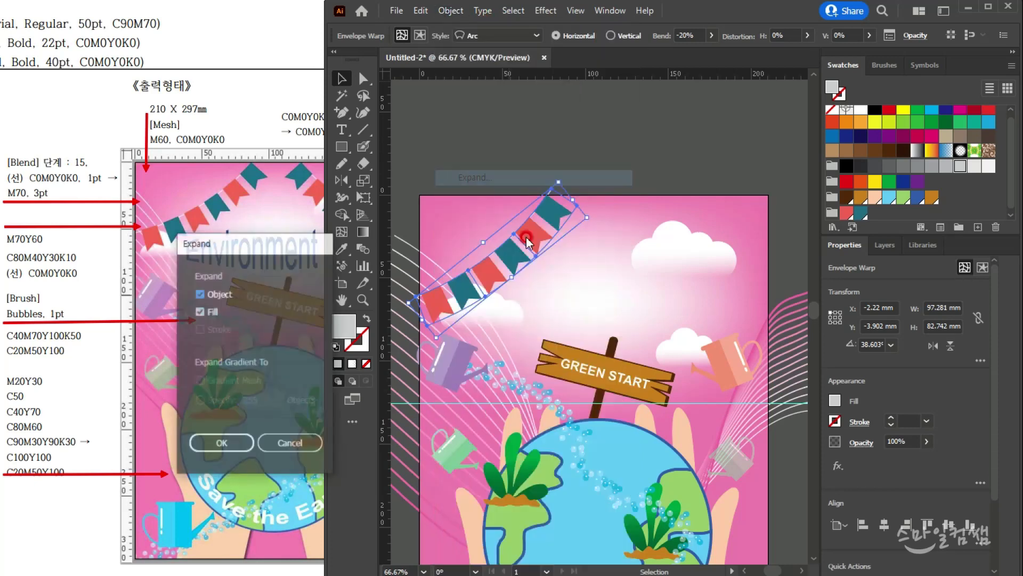
{"action": "left_click", "coordinate": [233, 447]}
{"action": "left_click", "coordinate": [555, 172]}
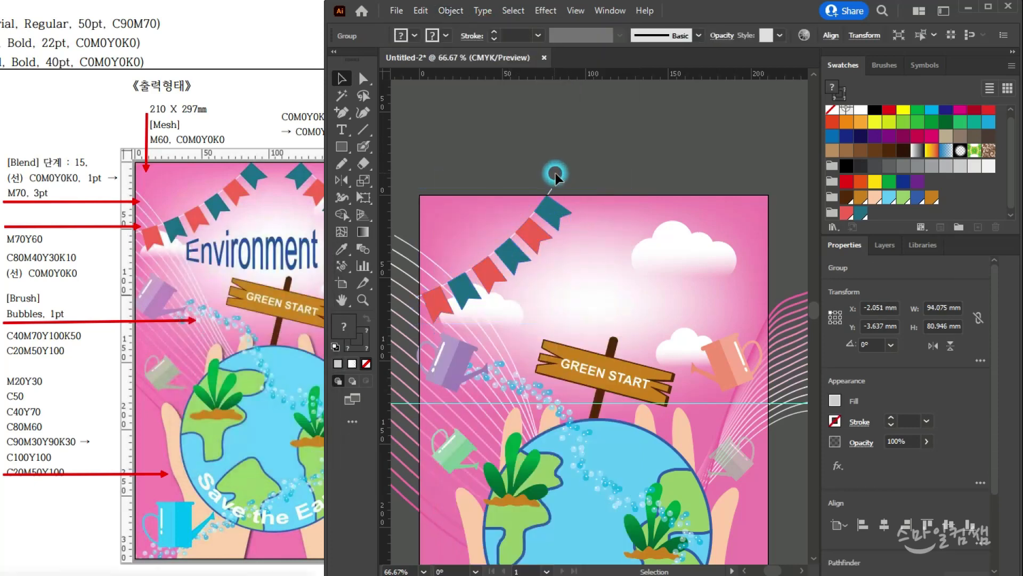
- Check the stroke settings of the white string inside the expanded bunting group
{"action": "scroll", "coordinate": [549, 198], "scroll_direction": "up", "scroll_amount": 4}
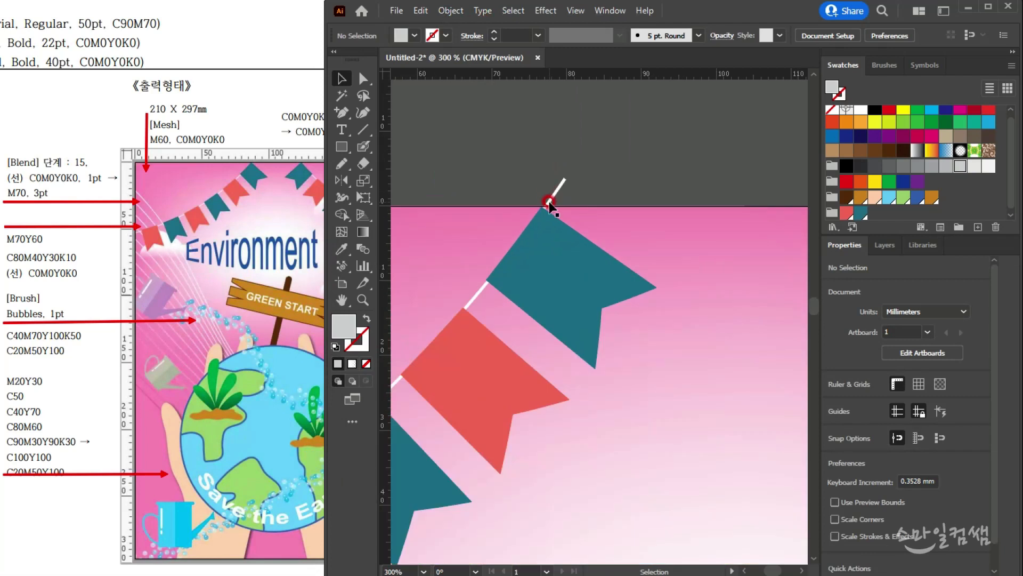
{"action": "left_click", "coordinate": [553, 198]}
{"action": "double_click", "coordinate": [554, 194]}
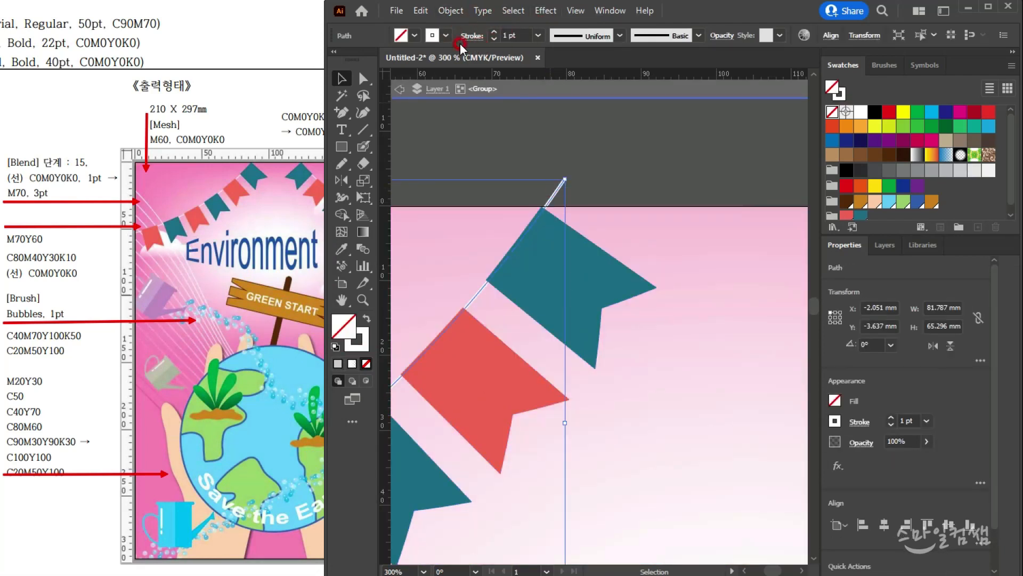
{"action": "key", "text": "Escape"}
{"action": "left_click", "coordinate": [683, 352]}
{"action": "scroll", "coordinate": [682, 355], "scroll_direction": "down", "scroll_amount": 4}
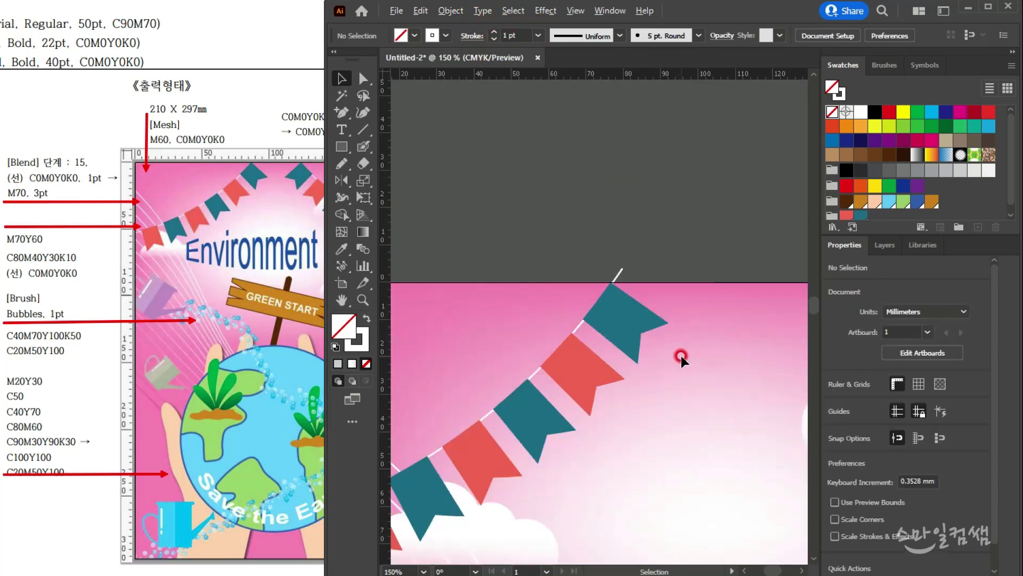
{"action": "key", "text": "space"}
{"action": "left_click_drag", "start_coordinate": [646, 423], "coordinate": [560, 278]}
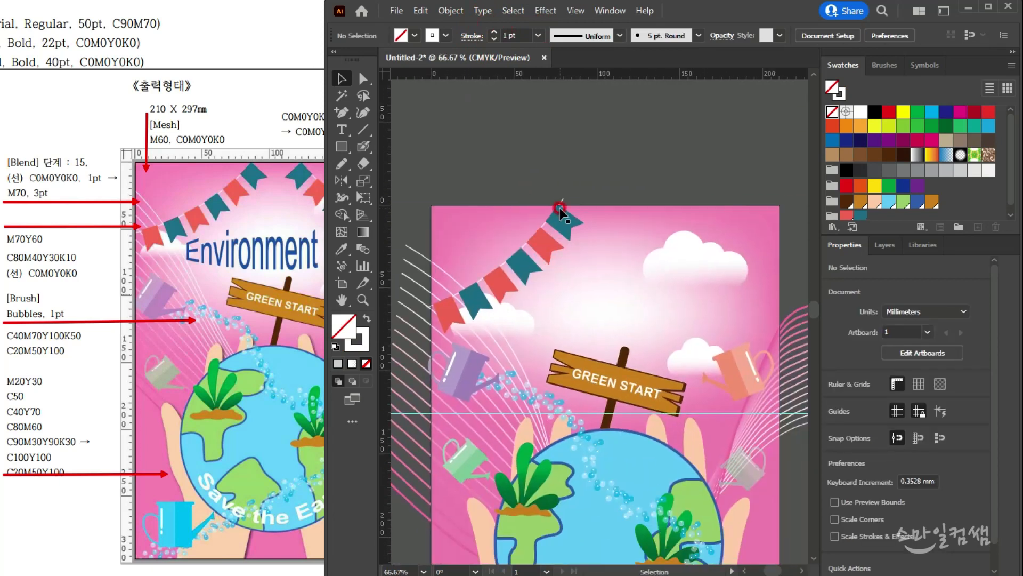
- Reflect a copy of the bunting across the vertical axis at the artboard's centre, and deselect it
{"action": "left_click", "coordinate": [561, 222]}
{"action": "left_click", "coordinate": [342, 180]}
{"action": "left_click", "coordinate": [488, 176]}
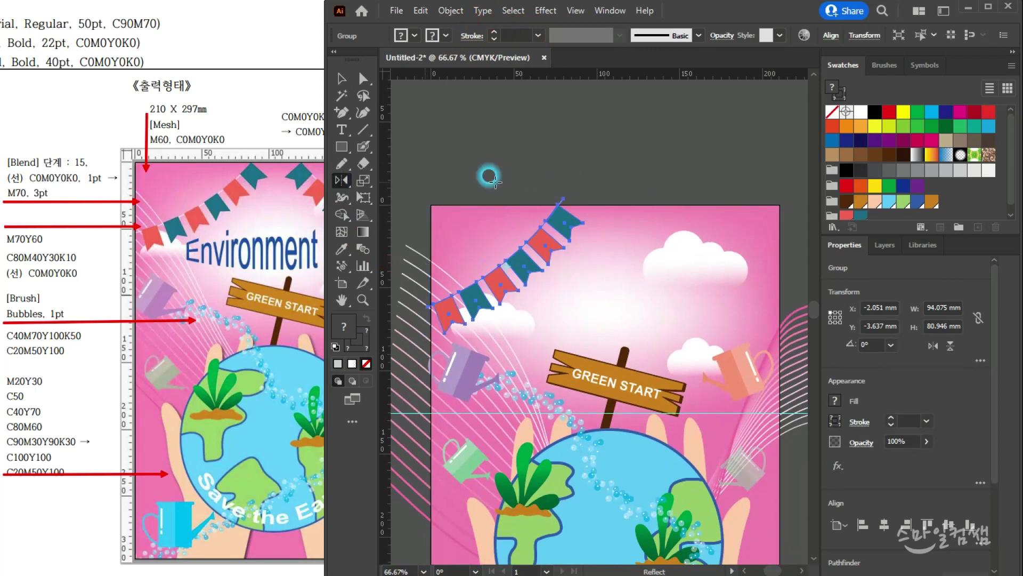
{"action": "left_click", "coordinate": [609, 206], "text": "alt"}
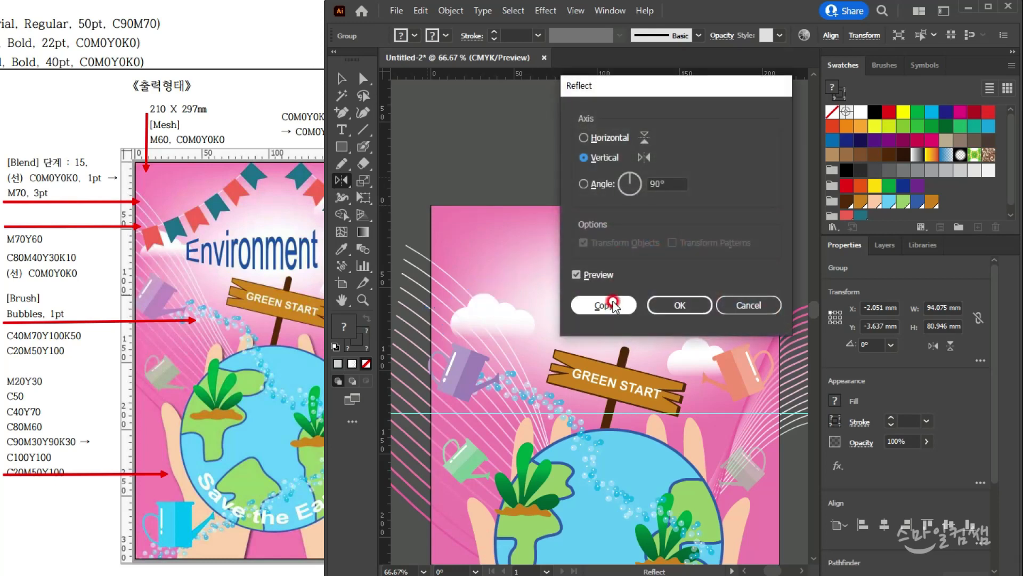
{"action": "left_click", "coordinate": [613, 302]}
{"action": "left_click", "coordinate": [339, 76]}
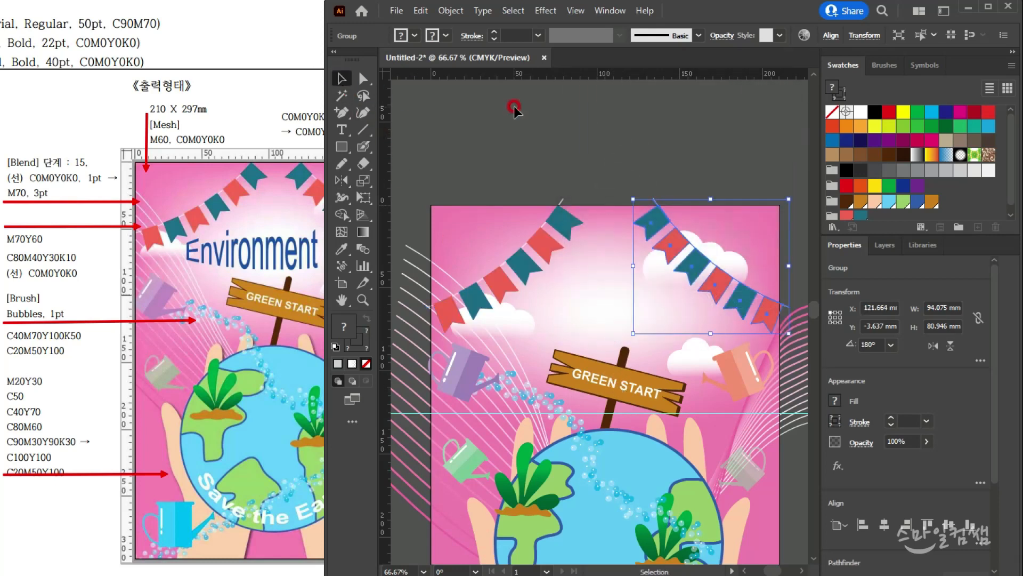
{"action": "left_click", "coordinate": [515, 104]}
- Delete the mirrored bunting on the right half of the artboard
{"action": "scroll", "coordinate": [578, 341], "scroll_direction": "down", "scroll_amount": 1}
{"action": "left_click_drag", "start_coordinate": [566, 306], "coordinate": [518, 180]}
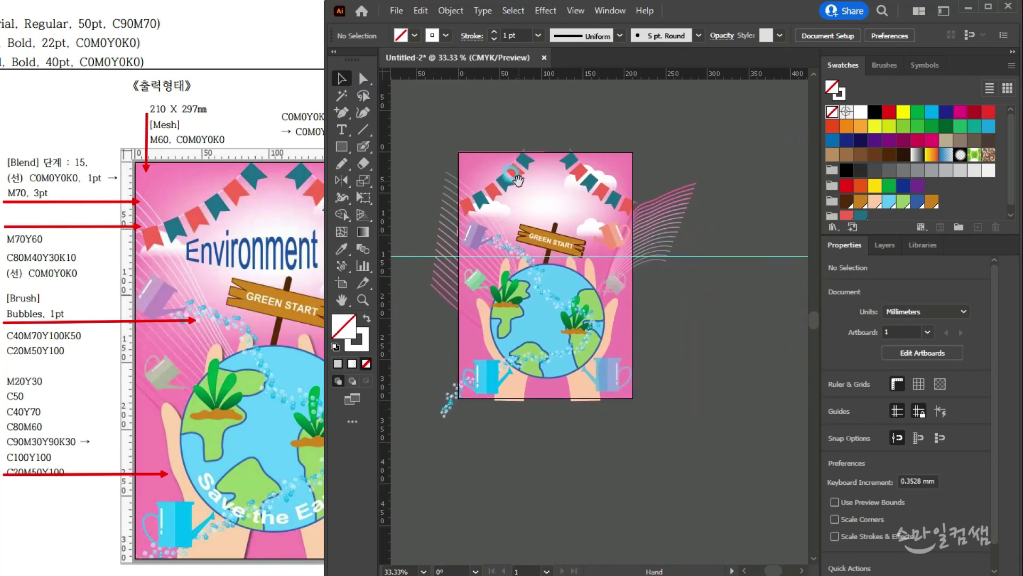
{"action": "scroll", "coordinate": [487, 200], "scroll_direction": "up", "scroll_amount": 2}
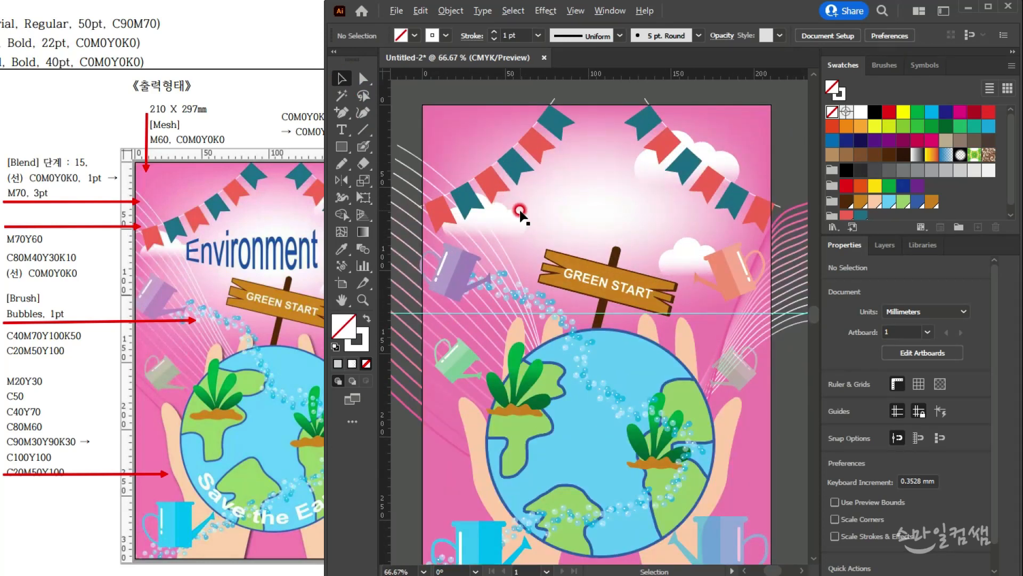
{"action": "scroll", "coordinate": [525, 210], "scroll_direction": "down", "scroll_amount": 1}
{"action": "left_click_drag", "start_coordinate": [582, 208], "coordinate": [598, 314]}
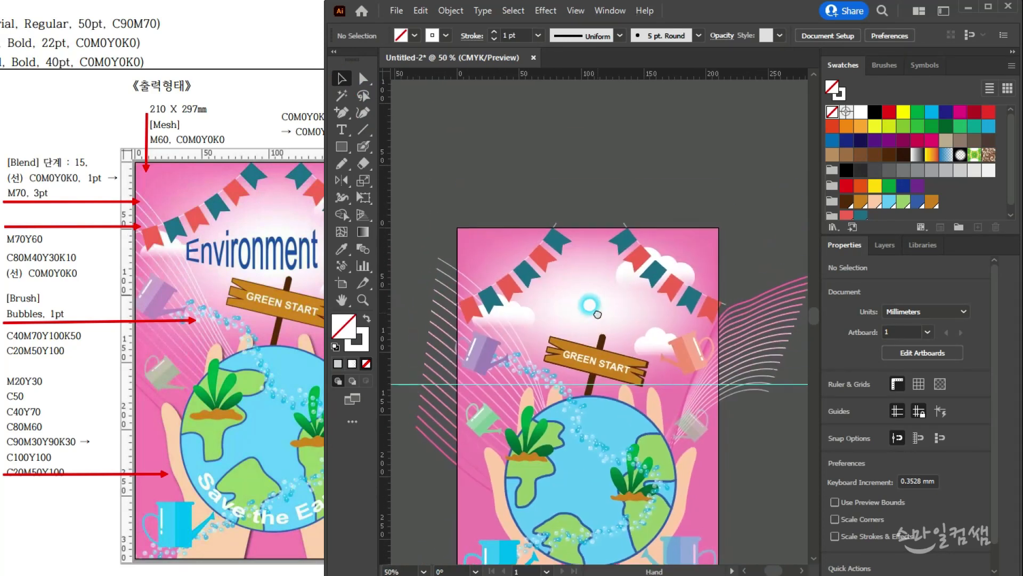
{"action": "left_click", "coordinate": [626, 240]}
{"action": "key", "text": "Delete"}
- Enlarge the remaining bunting to about 106 × 84 mm and reflect a copy across the vertical axis at the artboard's centre
{"action": "left_click", "coordinate": [560, 240]}
{"action": "mouse_move", "coordinate": [568, 216]}
{"action": "left_mouse_down"}
{"action": "mouse_move", "coordinate": [585, 205]}
{"action": "mouse_move", "coordinate": [574, 236]}
{"action": "left_mouse_up"}
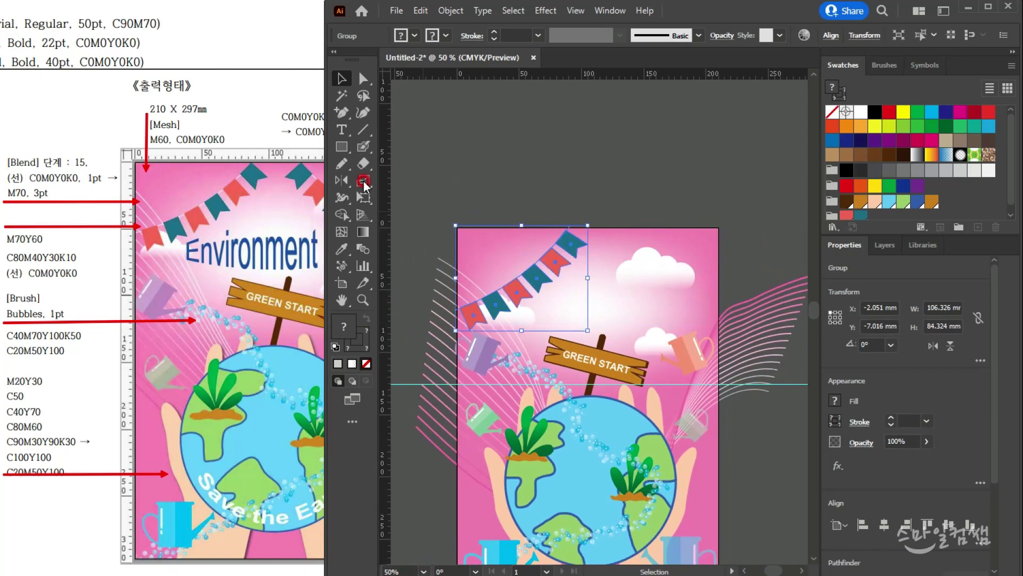
{"action": "left_click", "coordinate": [344, 186]}
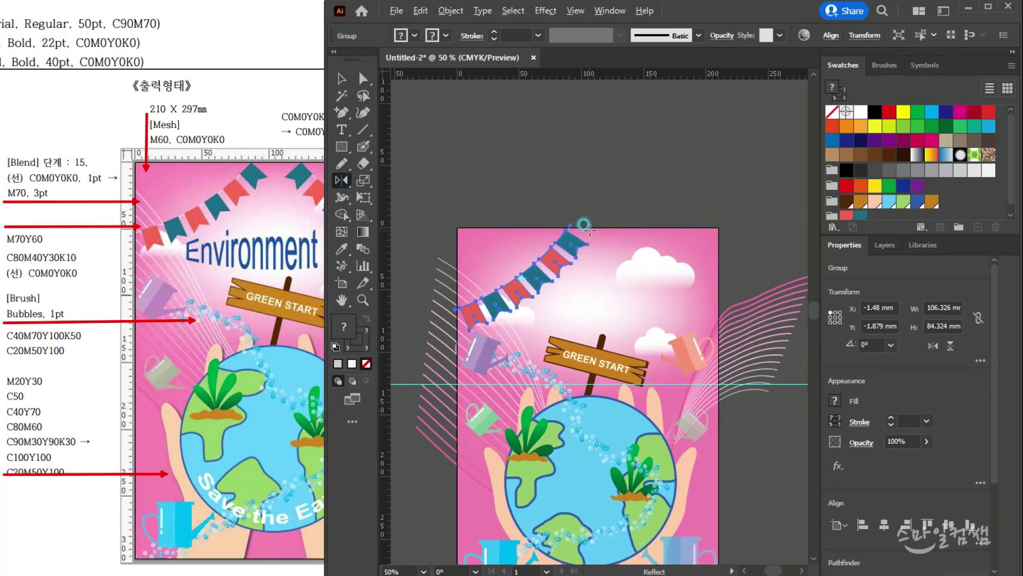
{"action": "left_click", "coordinate": [590, 230], "text": "alt"}
{"action": "left_click", "coordinate": [612, 301]}
{"action": "left_click", "coordinate": [343, 80]}
{"action": "left_click", "coordinate": [558, 140]}
{"action": "left_click_drag", "start_coordinate": [614, 381], "coordinate": [597, 295]}
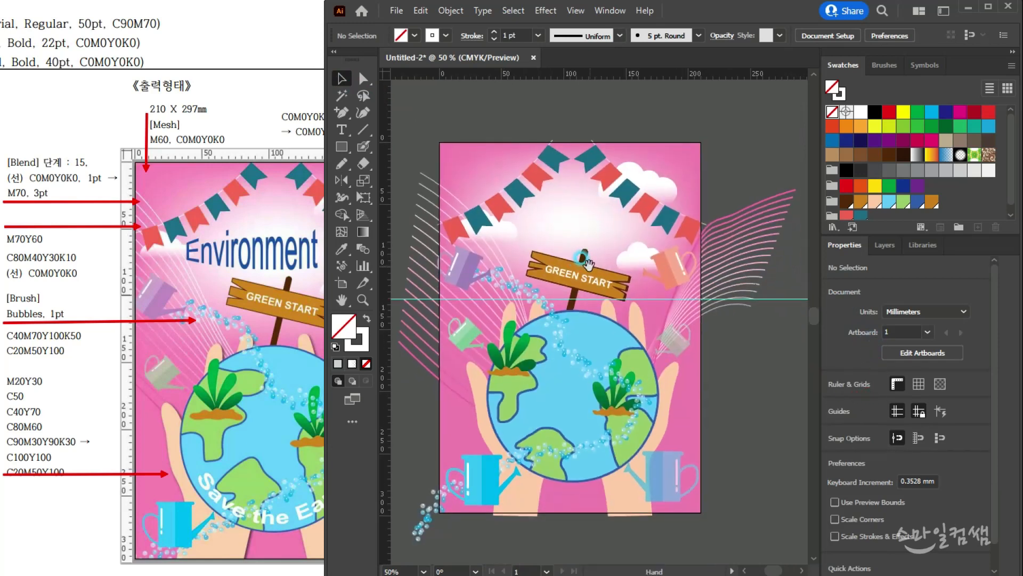
- Examine the reference sheet's poster layout and its working-method and text-effect specifications, and return to the Illustrator document
{"action": "left_click", "coordinate": [185, 289]}
{"action": "left_click_drag", "start_coordinate": [260, 363], "coordinate": [101, 330]}
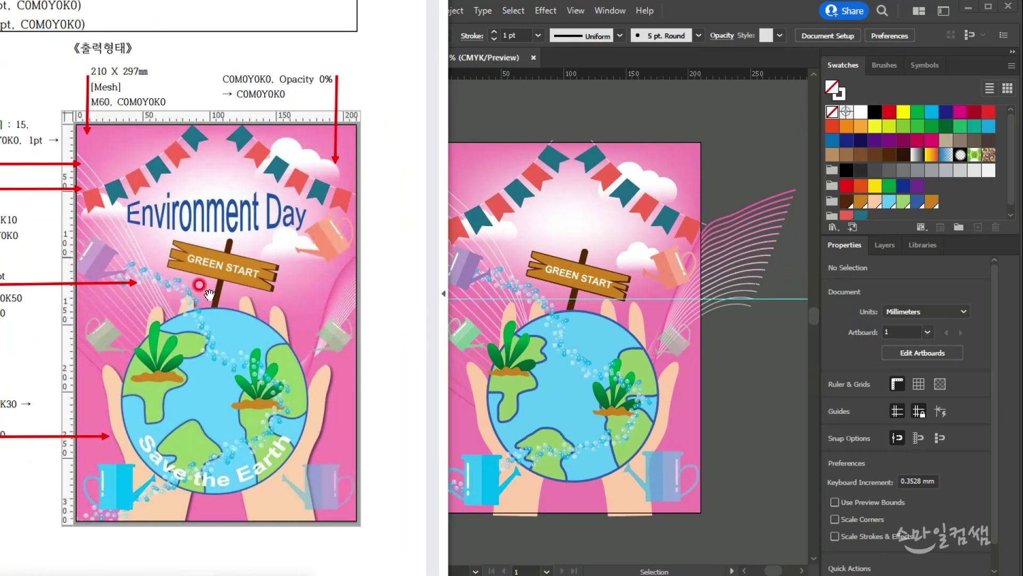
{"action": "left_click_drag", "start_coordinate": [108, 35], "coordinate": [167, 121]}
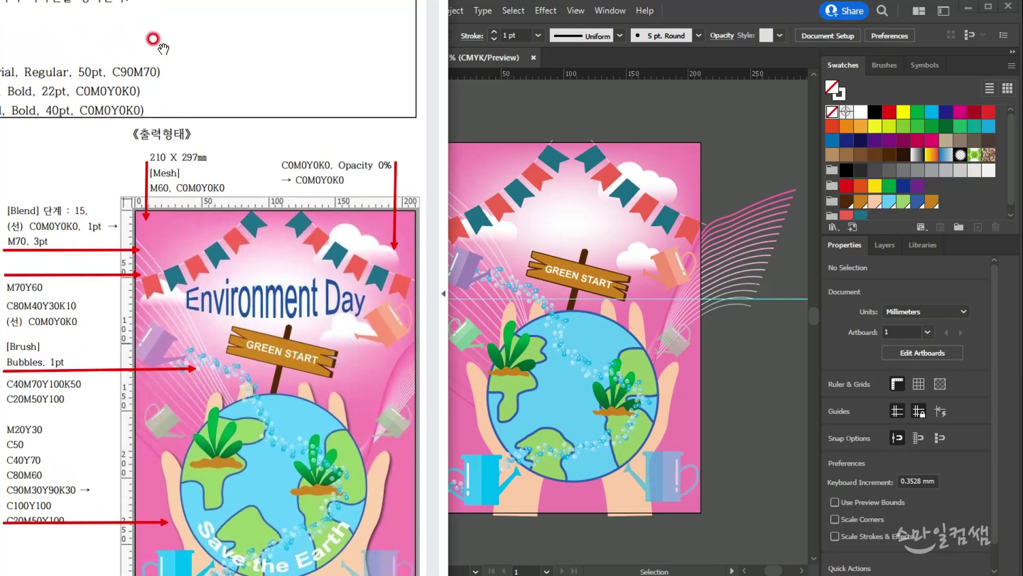
{"action": "left_click_drag", "start_coordinate": [106, 0], "coordinate": [255, 23]}
{"action": "scroll", "coordinate": [109, 206], "scroll_direction": "down", "scroll_amount": 1}
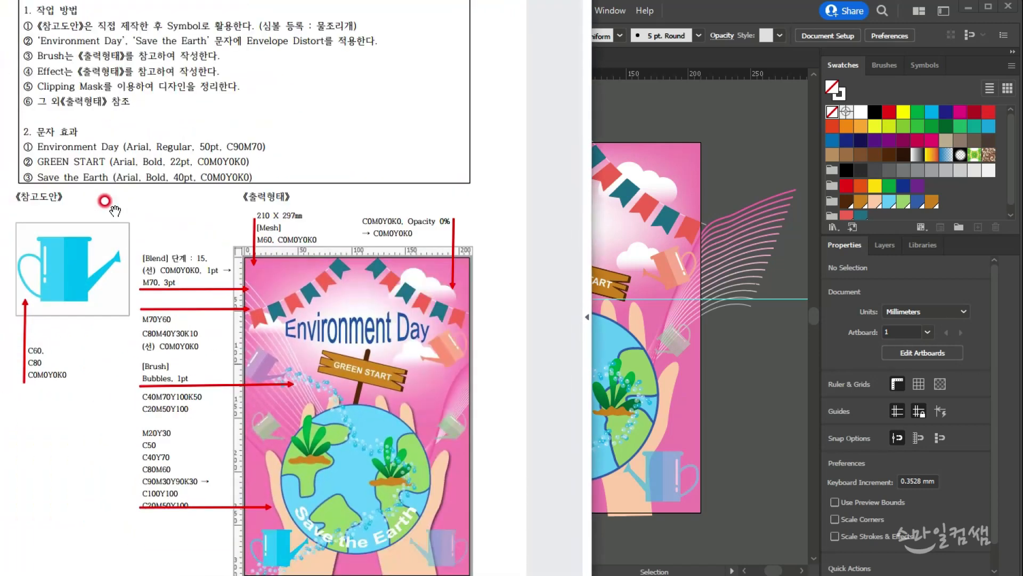
{"action": "left_click_drag", "start_coordinate": [193, 140], "coordinate": [170, 132]}
{"action": "left_click", "coordinate": [660, 238]}
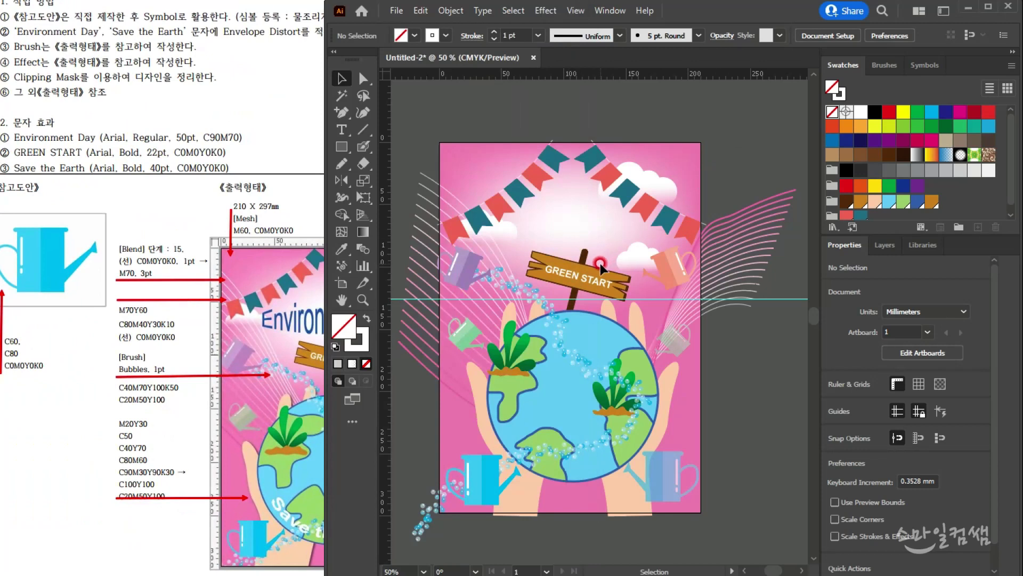
- Add the point text "Environment Day" on the empty canvas above the artboard and select all its characters
{"action": "left_click", "coordinate": [359, 118]}
{"action": "key", "text": "t"}
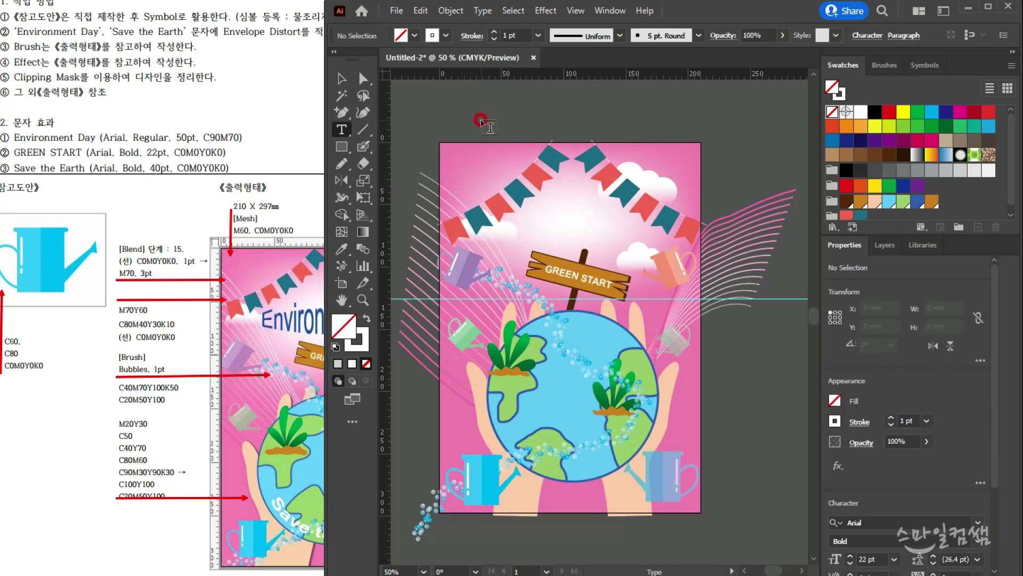
{"action": "left_click", "coordinate": [481, 121]}
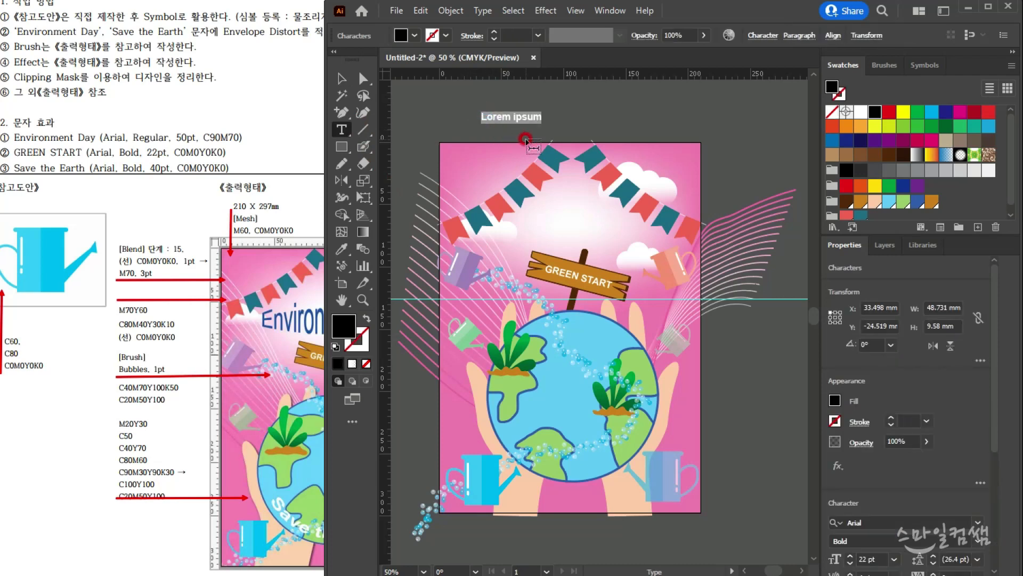
{"action": "type", "text": "Environment"}
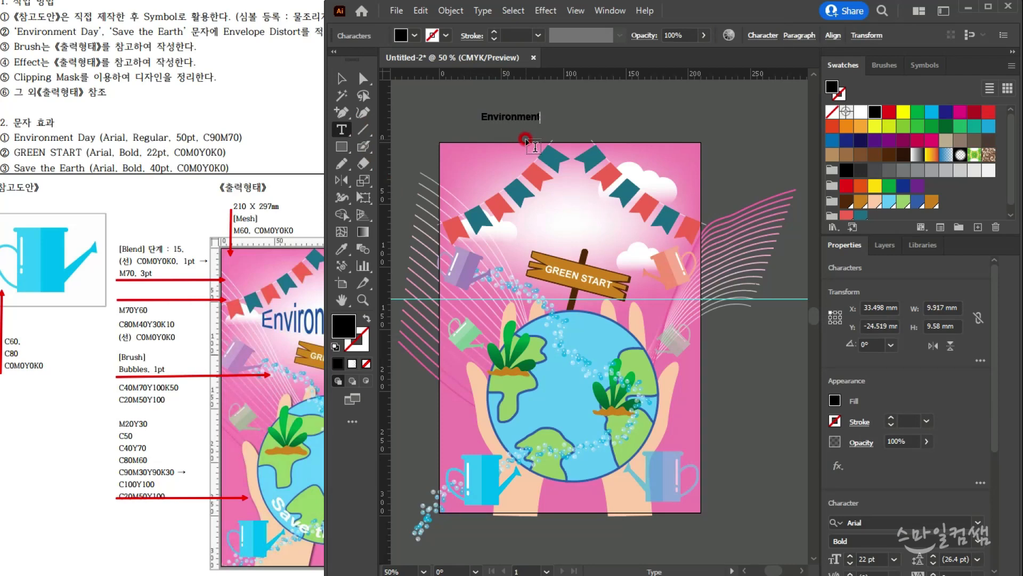
{"action": "type", "text": " Day"}
{"action": "key", "text": "ctrl+a"}
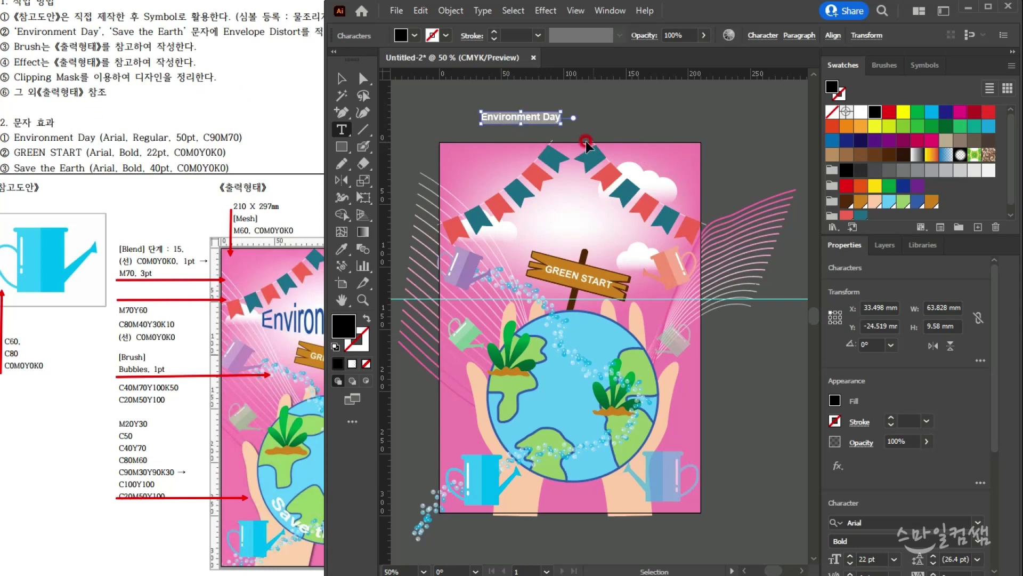
- Set the "Environment Day" text to Arial Regular at 50 pt
{"action": "key", "text": "ctrl+t"}
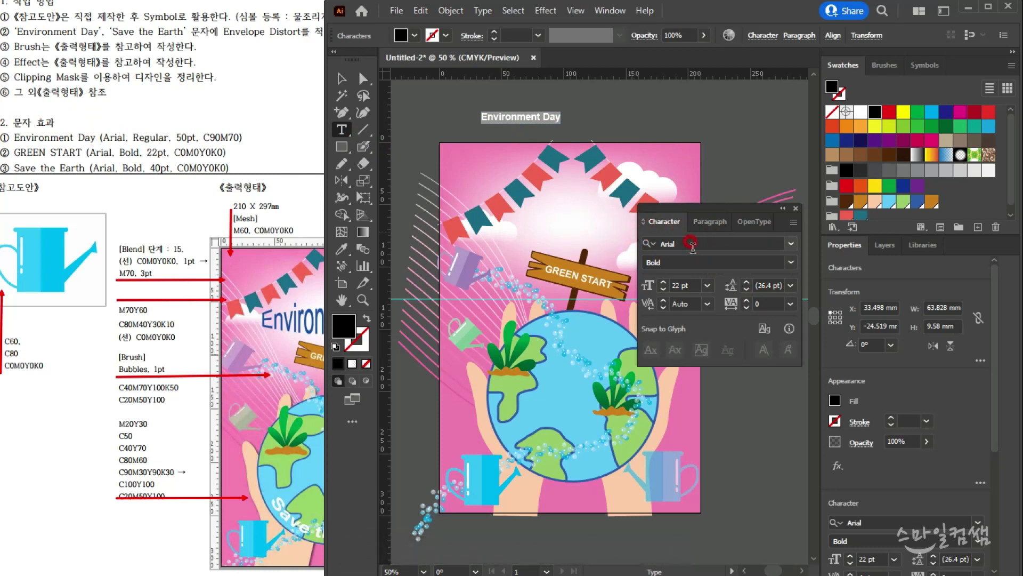
{"action": "left_click", "coordinate": [663, 260]}
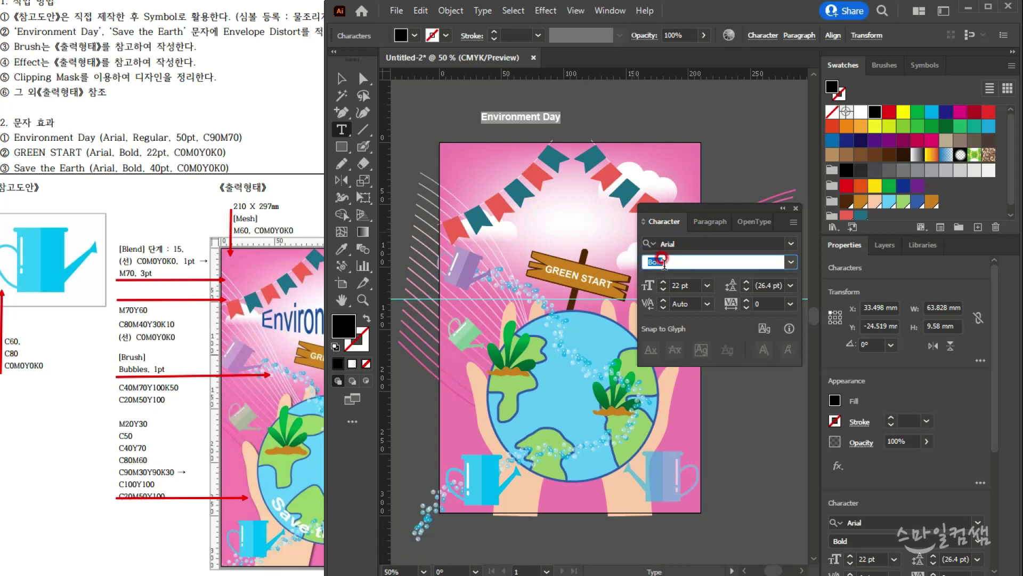
{"action": "left_click", "coordinate": [791, 262]}
{"action": "left_click", "coordinate": [677, 342]}
{"action": "left_click", "coordinate": [234, 141]}
{"action": "left_click", "coordinate": [681, 315]}
{"action": "left_click", "coordinate": [687, 286]}
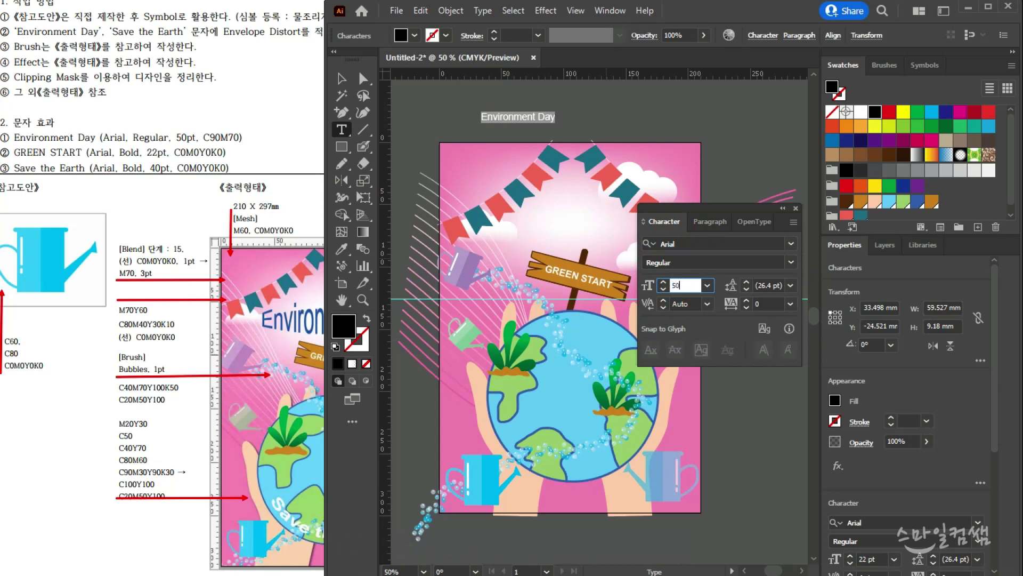
{"action": "key", "text": "Return"}
- Fill the "Environment Day" text with the colour C90 M70 Y0 K0
{"action": "double_click", "coordinate": [830, 88]}
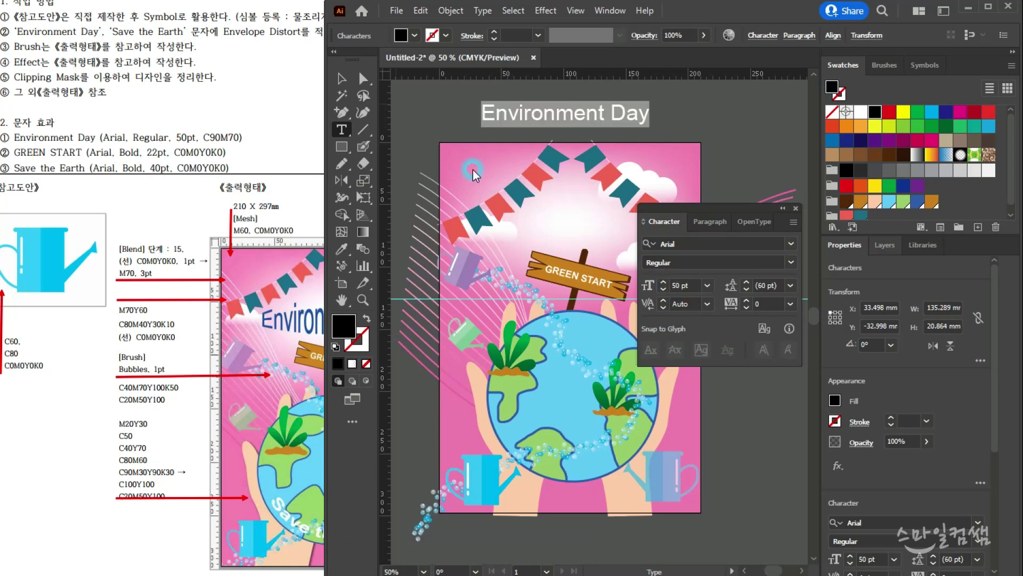
{"action": "left_click", "coordinate": [720, 356]}
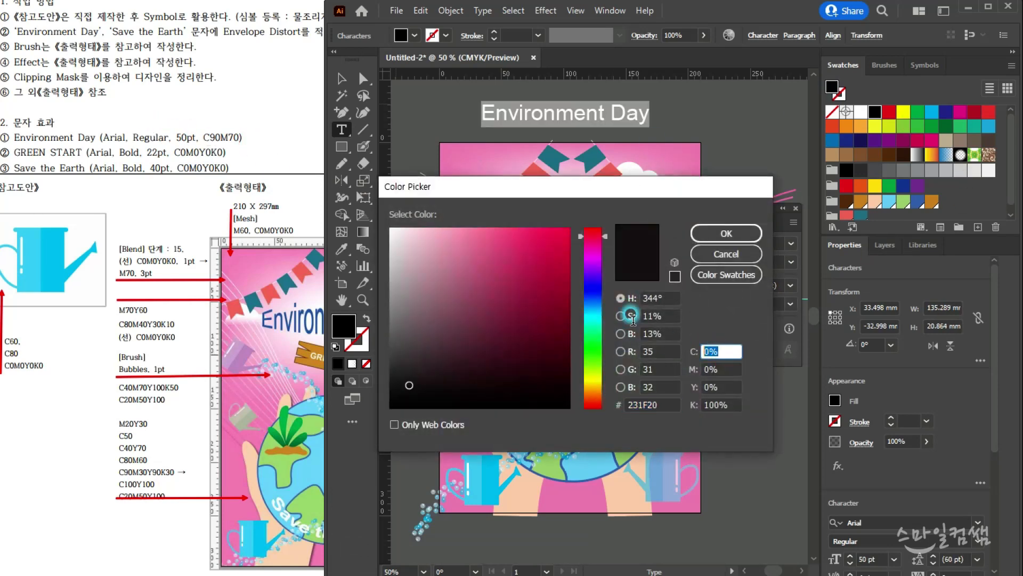
{"action": "type", "text": "90"}
{"action": "key", "text": "Tab"}
{"action": "type", "text": "70"}
{"action": "key", "text": "Tab"}
{"action": "key", "text": "Tab"}
{"action": "type", "text": "0"}
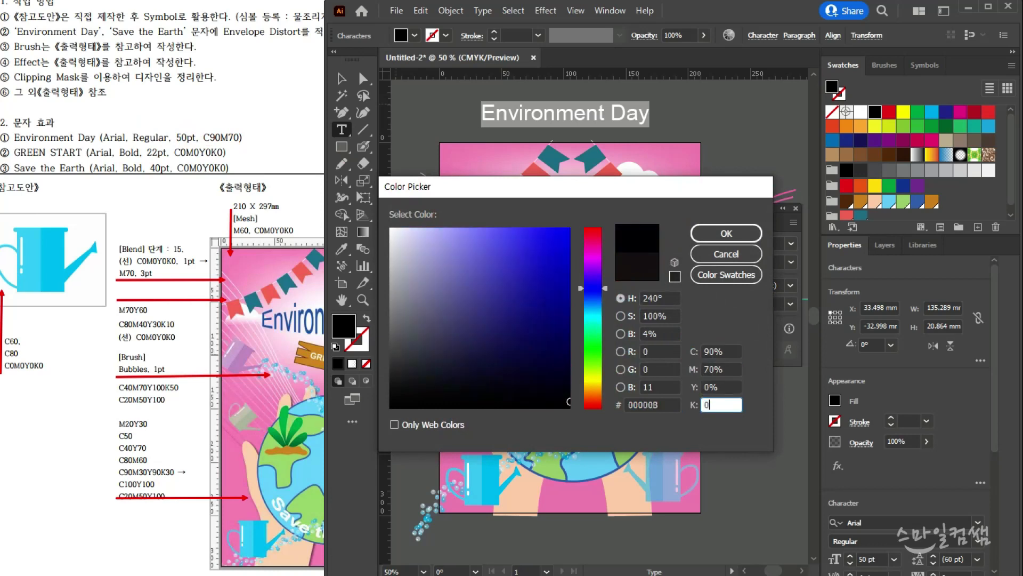
{"action": "key", "text": "Return"}
- Move the "Environment Day" title onto the poster just above the GREEN START sign, at about X 43 mm, Y 64 mm
{"action": "left_click", "coordinate": [342, 79]}
{"action": "left_click_drag", "start_coordinate": [597, 120], "coordinate": [579, 193]}
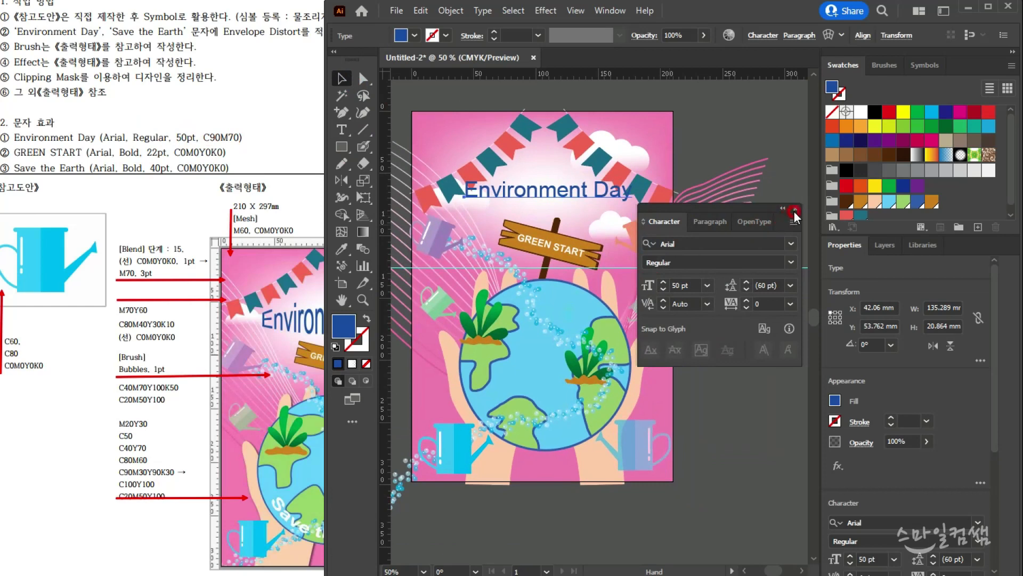
{"action": "left_click_drag", "start_coordinate": [776, 216], "coordinate": [803, 371]}
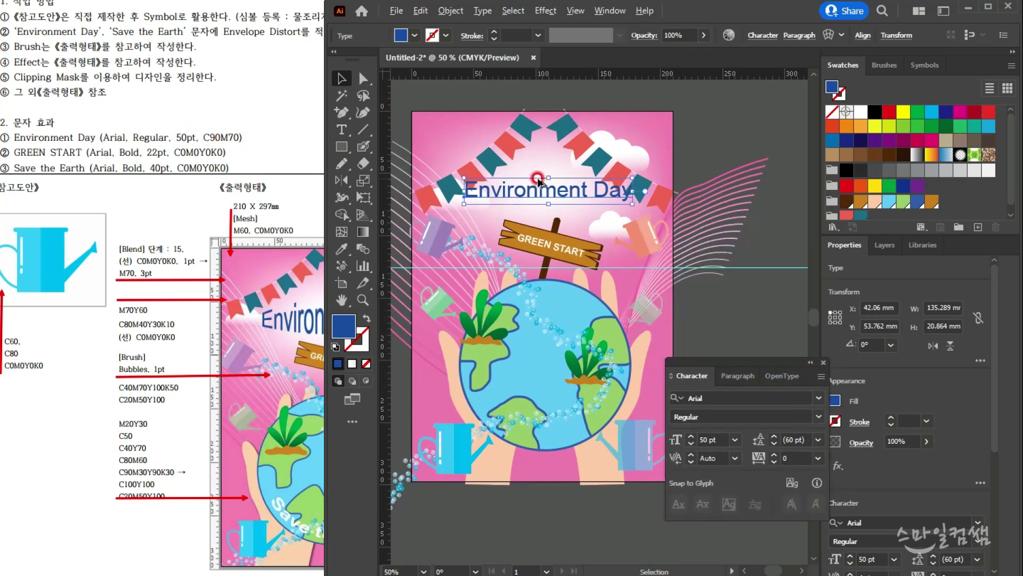
{"action": "key", "text": "ctrl+equal"}
{"action": "left_click", "coordinate": [175, 297]}
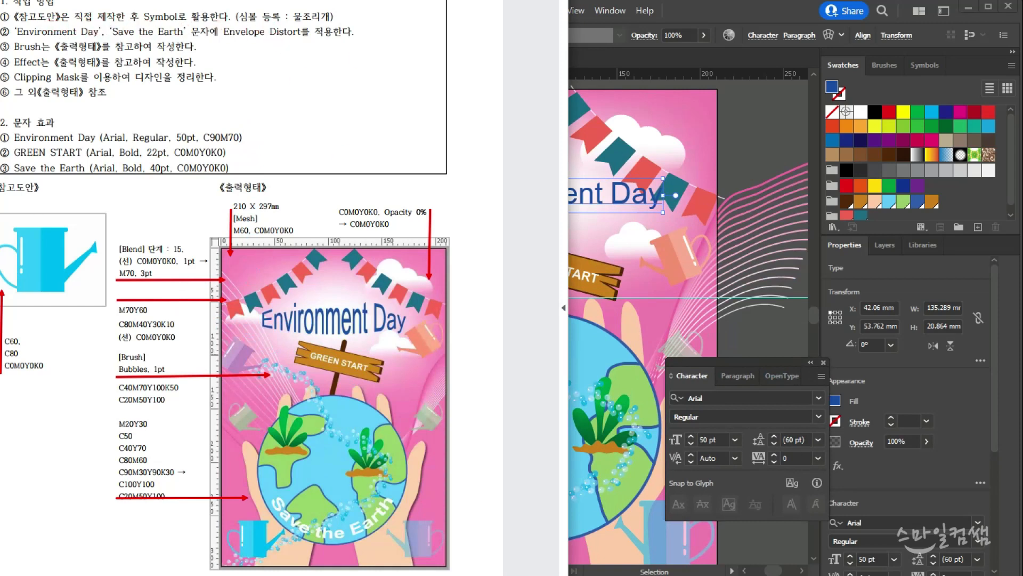
{"action": "left_click", "coordinate": [742, 158]}
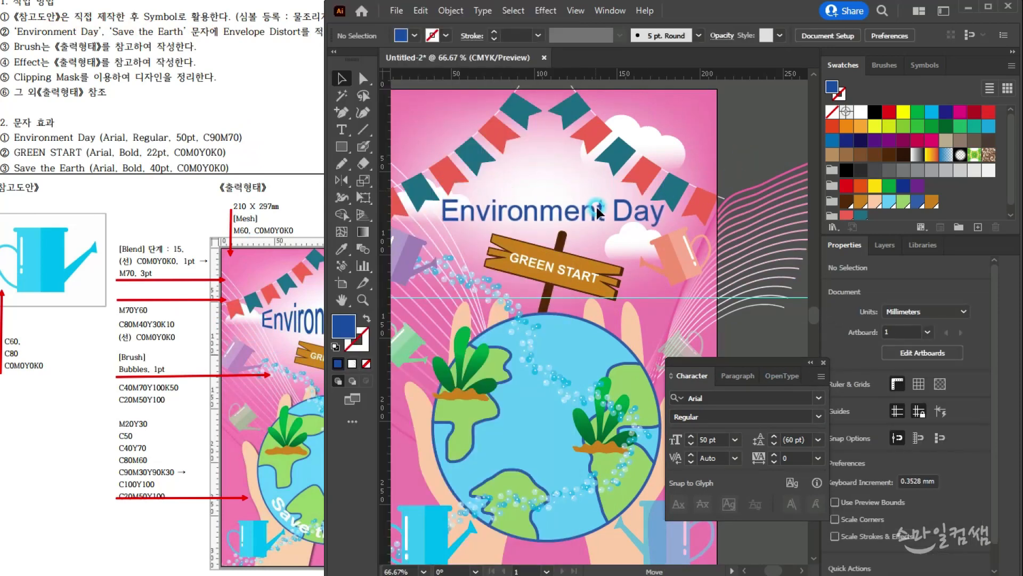
{"action": "left_click", "coordinate": [596, 207]}
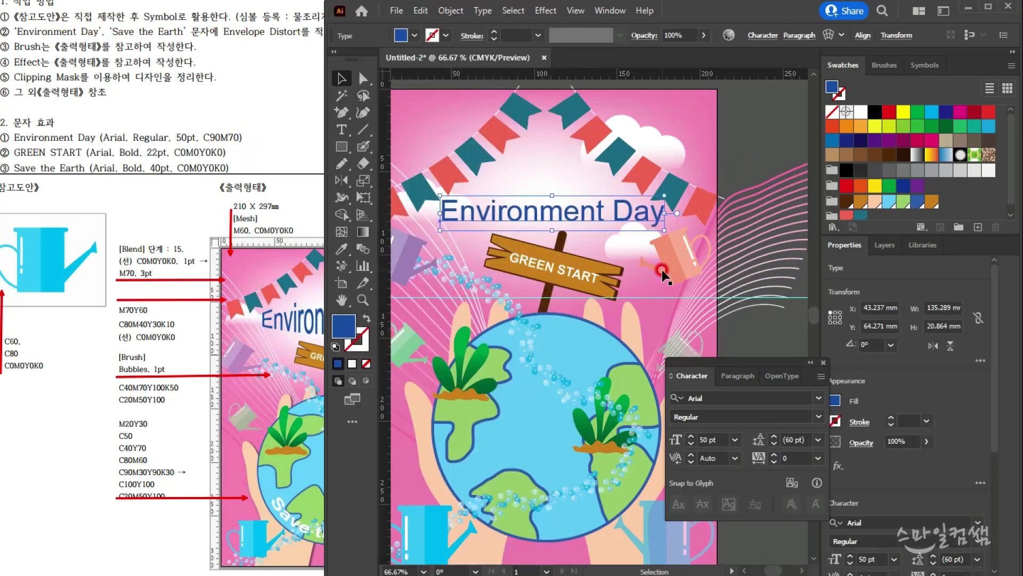
- Apply an Envelope Distort warp to the "Environment Day" title with the horizontal Bulge style and a 25% bend
{"action": "left_click", "coordinate": [452, 11]}
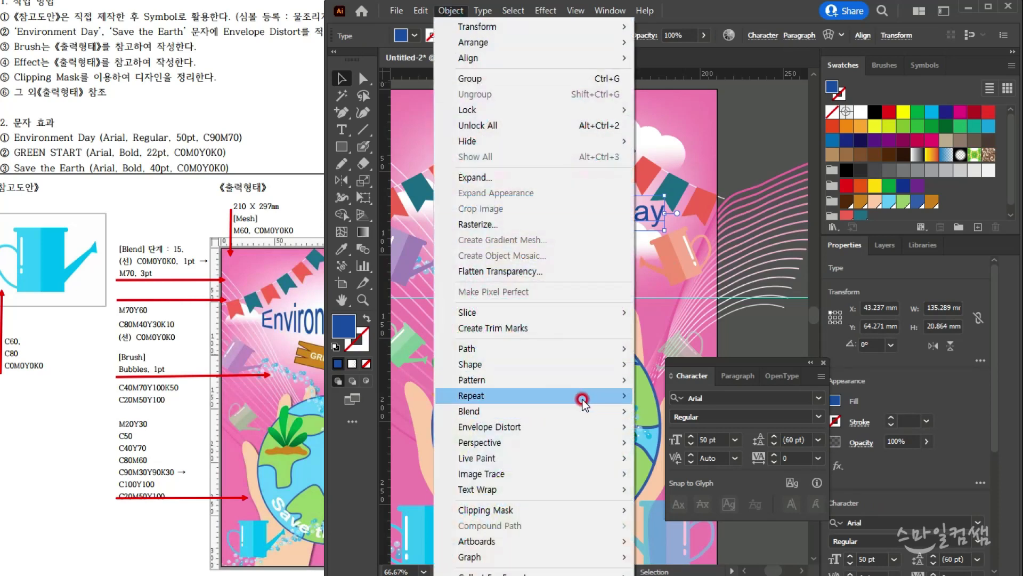
{"action": "mouse_move", "coordinate": [571, 424]}
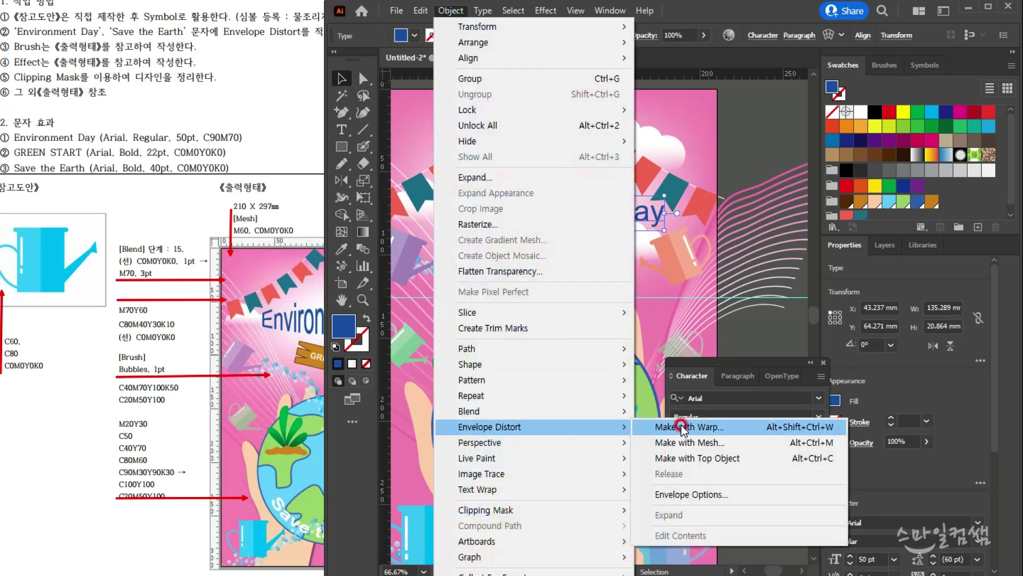
{"action": "left_click", "coordinate": [736, 429]}
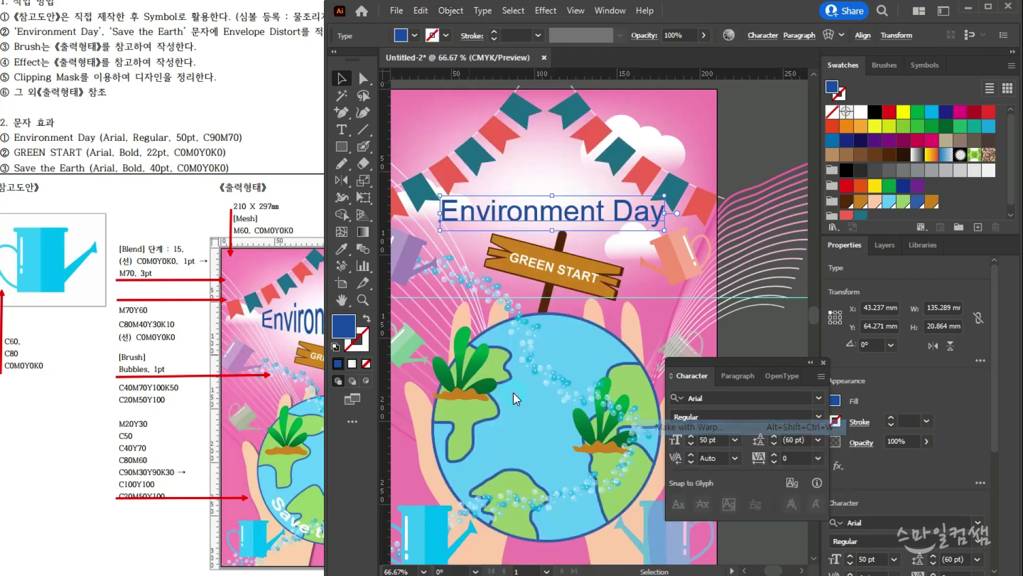
{"action": "left_click", "coordinate": [603, 367]}
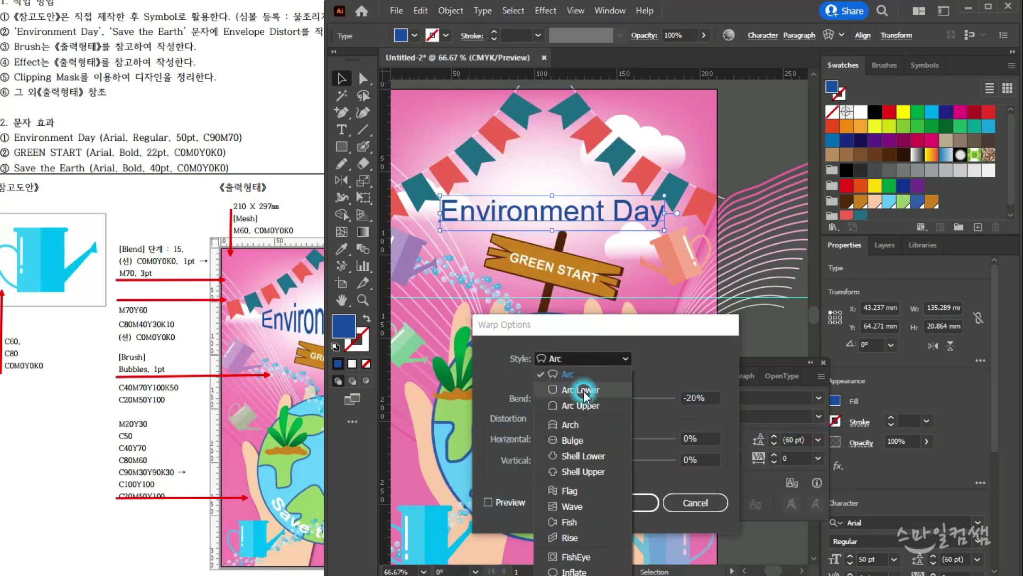
{"action": "left_click", "coordinate": [575, 440]}
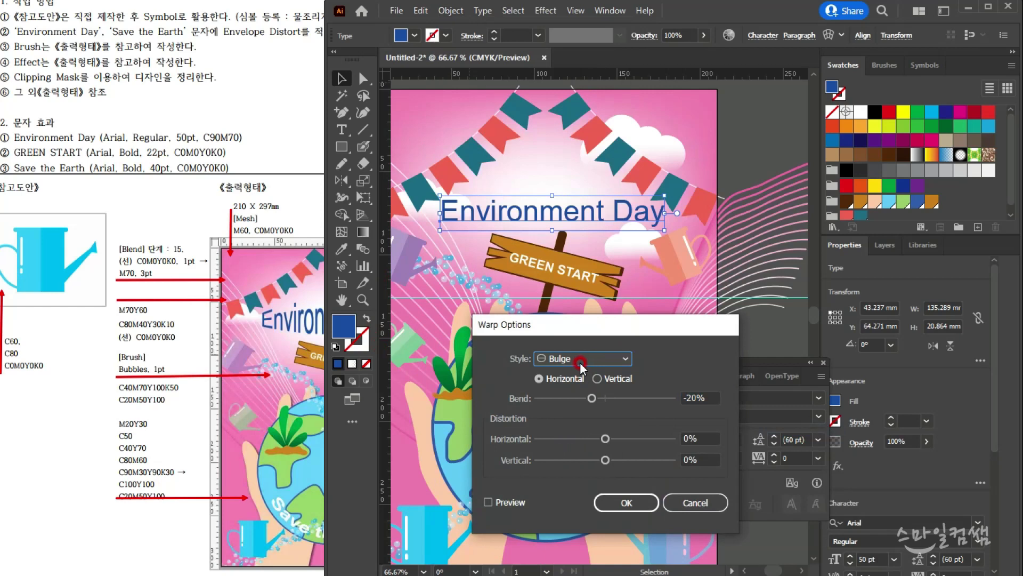
{"action": "left_click_drag", "start_coordinate": [603, 333], "coordinate": [618, 328]}
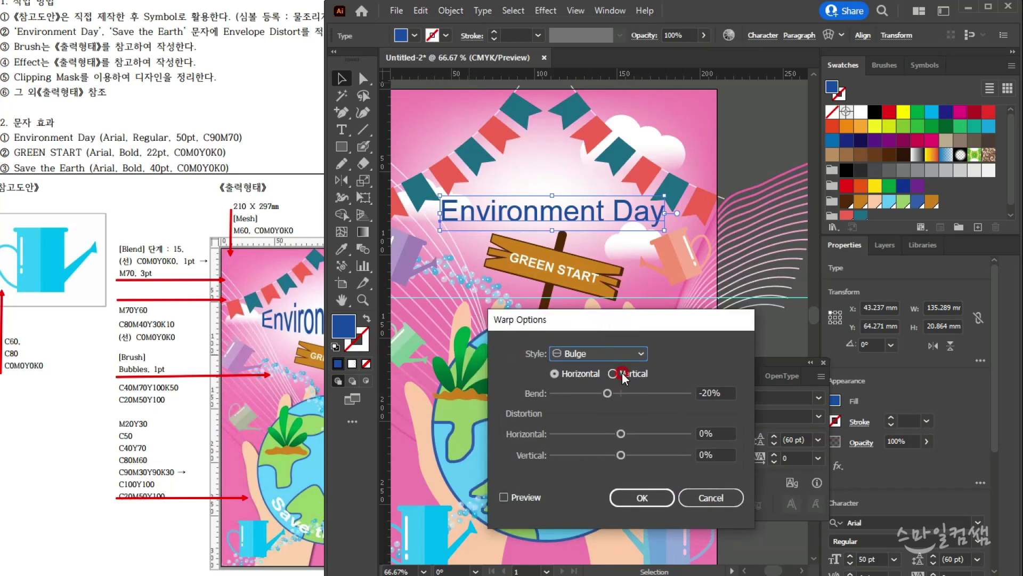
{"action": "left_click", "coordinate": [518, 498]}
{"action": "left_click_drag", "start_coordinate": [579, 407], "coordinate": [663, 403]}
{"action": "type", "text": "25"}
{"action": "left_click", "coordinate": [522, 501]}
{"action": "left_click", "coordinate": [651, 506]}
{"action": "left_click", "coordinate": [341, 77]}
{"action": "left_click", "coordinate": [391, 101]}
- Compare the warped title and the sign and globe placement with the reference sheet's finished poster
{"action": "left_click", "coordinate": [125, 349]}
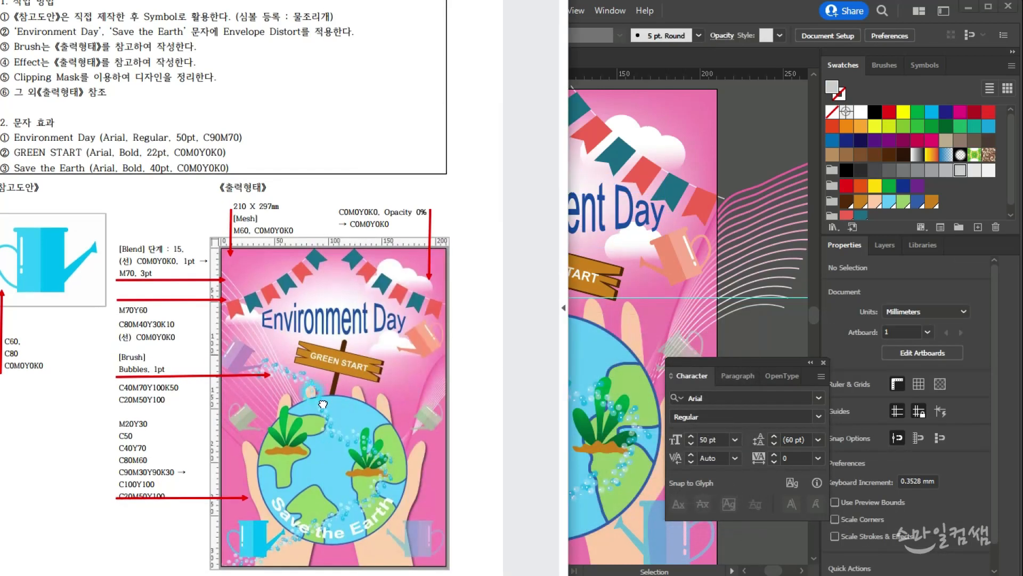
{"action": "left_click", "coordinate": [680, 224]}
{"action": "left_click", "coordinate": [215, 287]}
{"action": "left_click", "coordinate": [562, 304]}
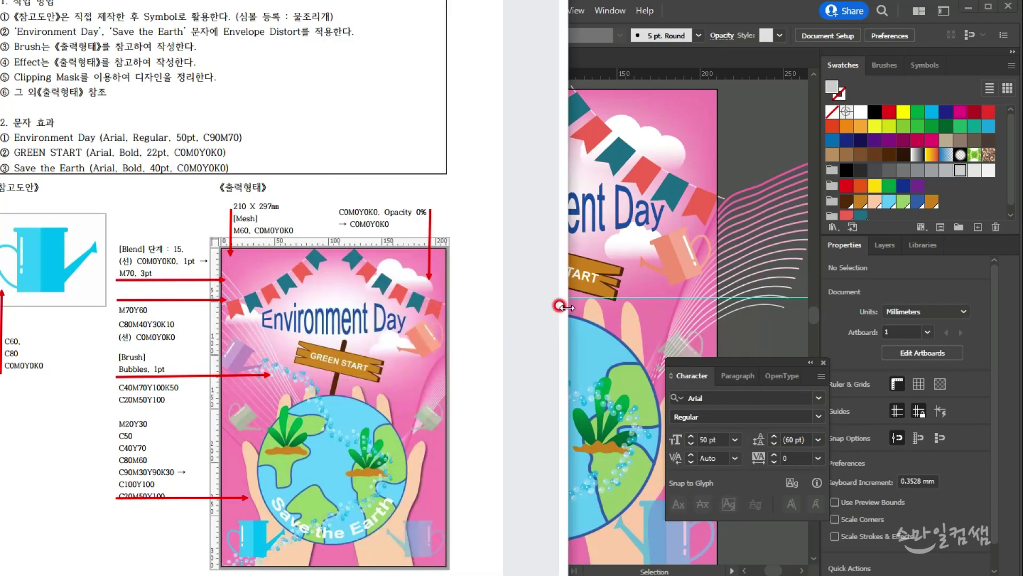
{"action": "left_click", "coordinate": [642, 217]}
{"action": "left_click", "coordinate": [263, 341]}
{"action": "left_click", "coordinate": [631, 231]}
{"action": "left_click", "coordinate": [713, 314]}
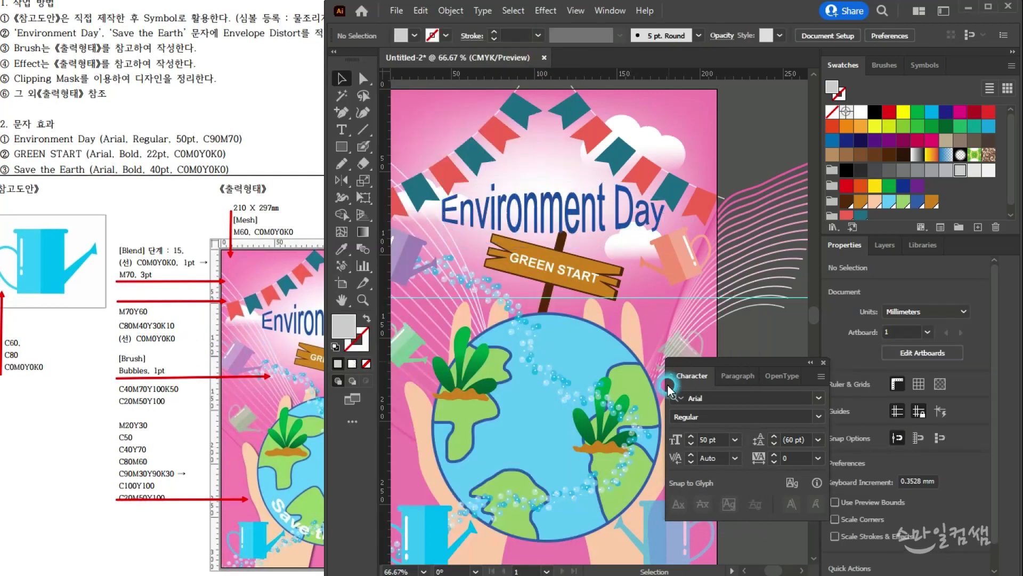
- Nudge the globe group down about 2 mm
{"action": "left_click", "coordinate": [566, 269]}
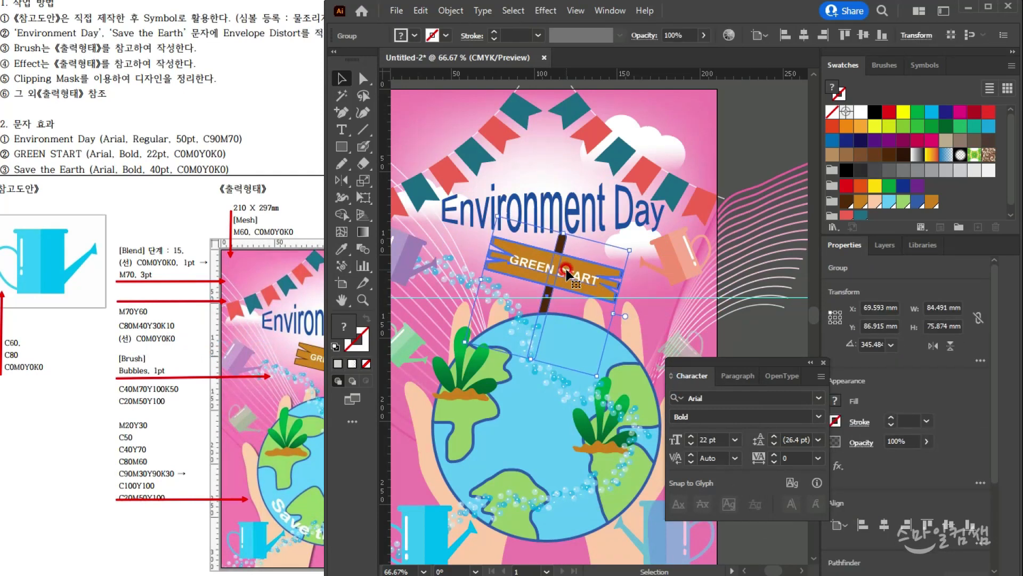
{"action": "left_click", "coordinate": [558, 407]}
{"action": "key", "text": "Down"}
{"action": "key", "text": "Down"}
{"action": "key", "text": "Down"}
{"action": "key", "text": "Down"}
{"action": "key", "text": "Down"}
{"action": "key", "text": "Down"}
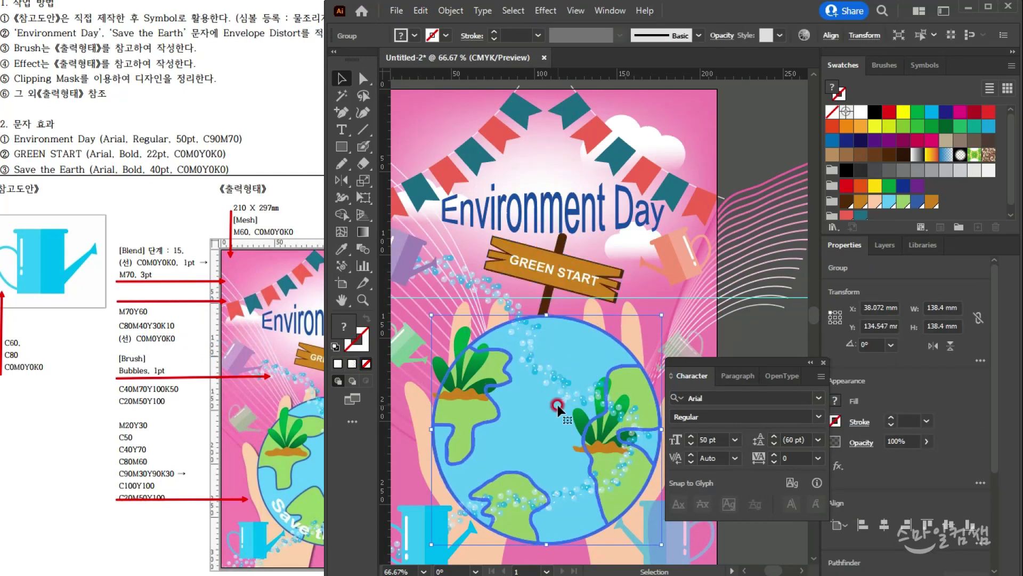
- Nudge the GREEN START sign down about 2 mm, away from the title
{"action": "left_click", "coordinate": [566, 270]}
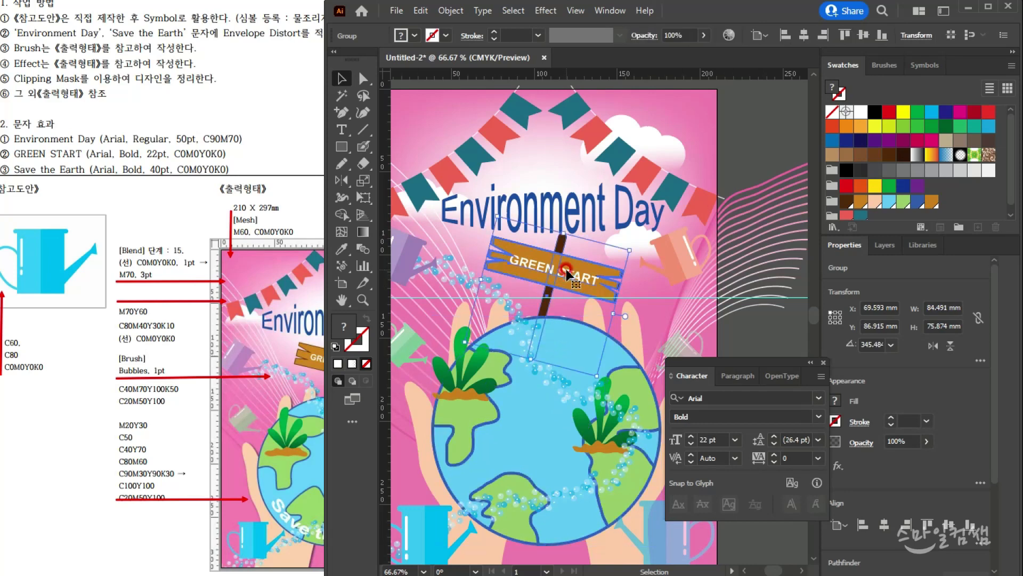
{"action": "key", "text": "Down"}
{"action": "key", "text": "Down"}
{"action": "key", "text": "Down"}
{"action": "key", "text": "Down"}
{"action": "key", "text": "Down"}
{"action": "key", "text": "Down"}
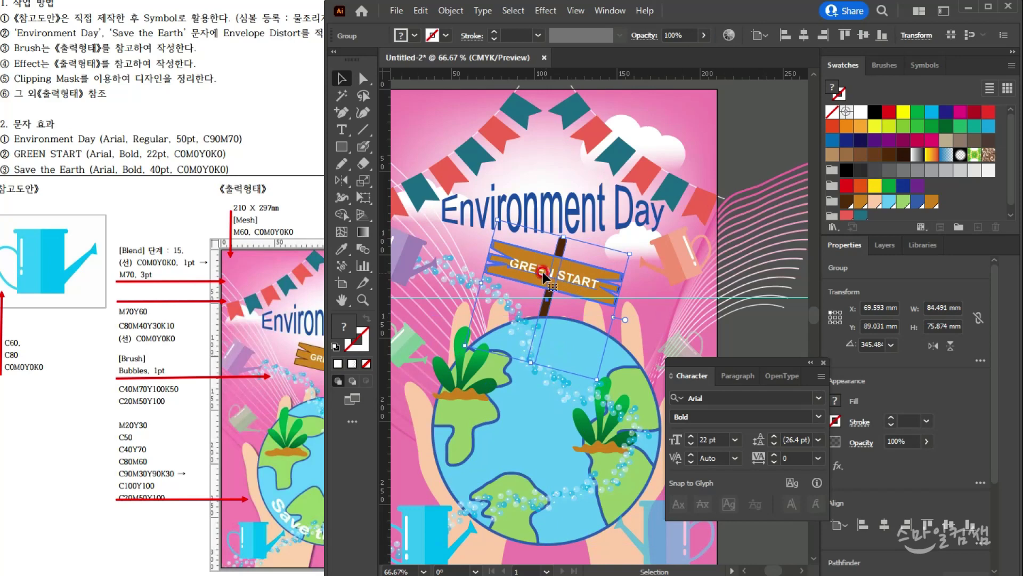
- Check the reference sheet's text specifications and add the point text "Save the Earth" on the empty canvas below the artboard
{"action": "left_click", "coordinate": [575, 213]}
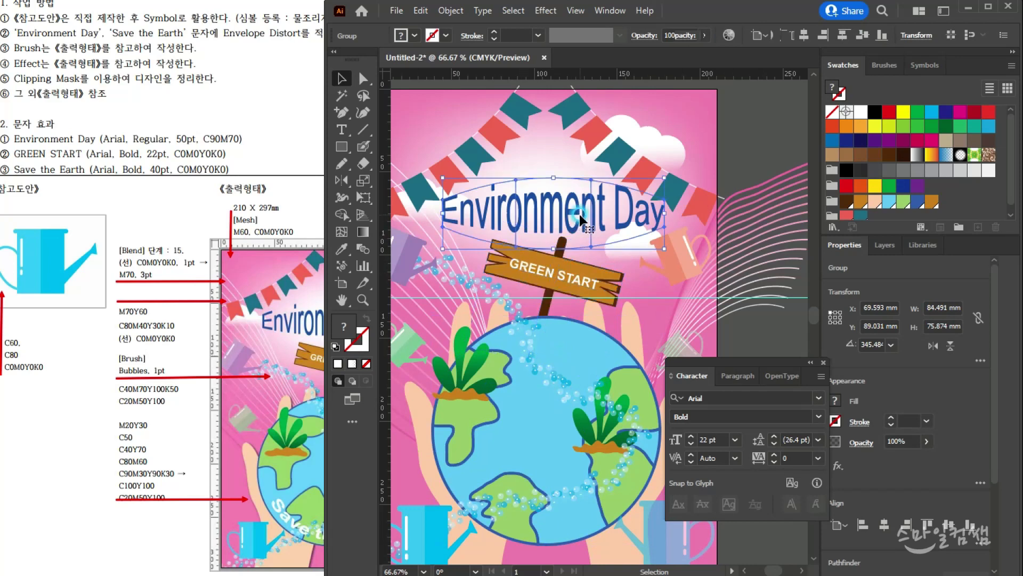
{"action": "left_click", "coordinate": [255, 386]}
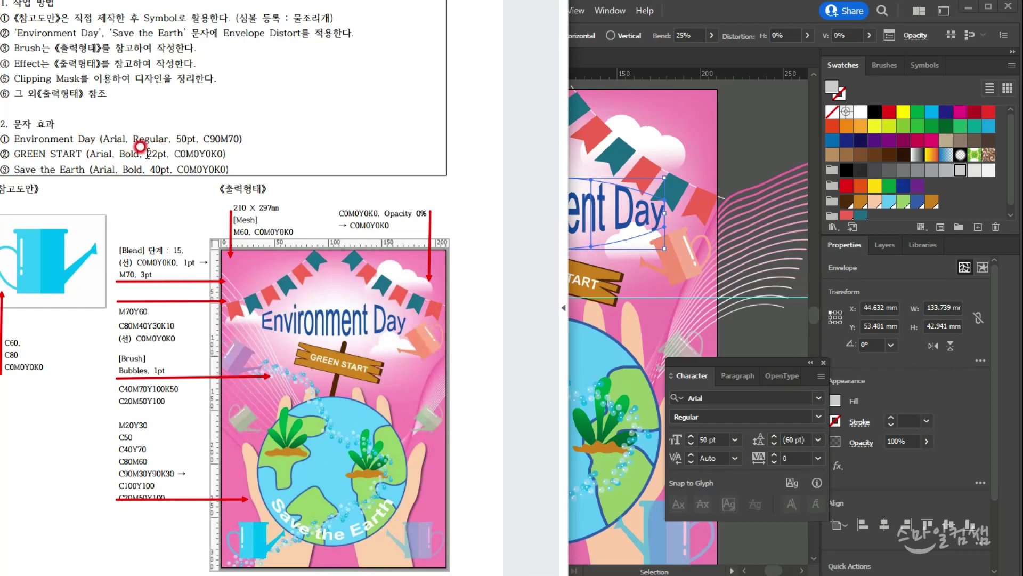
{"action": "left_click", "coordinate": [667, 274]}
{"action": "left_click", "coordinate": [667, 283]}
{"action": "left_click_drag", "start_coordinate": [565, 530], "coordinate": [542, 360]}
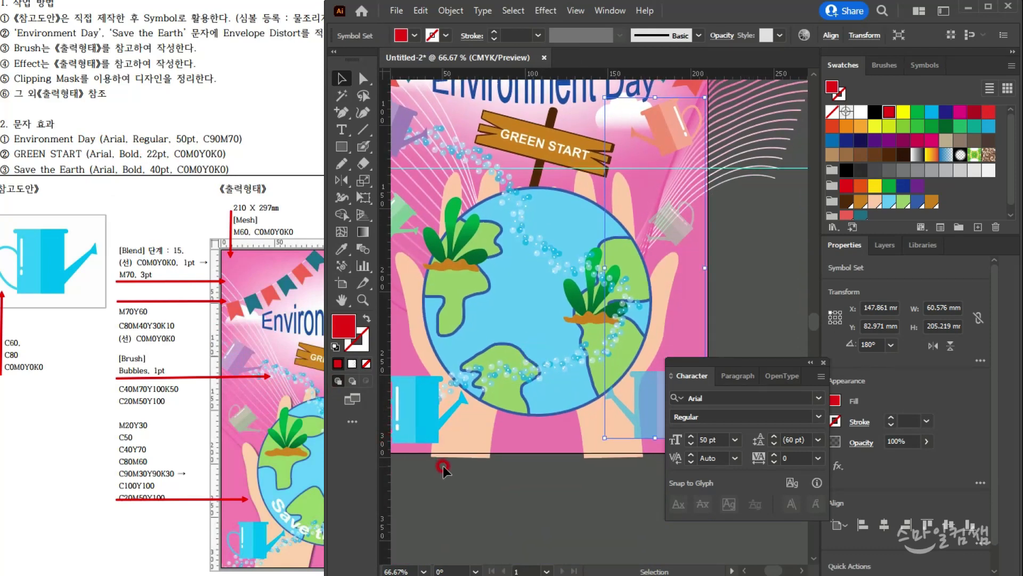
{"action": "key", "text": "t"}
{"action": "left_click", "coordinate": [446, 493]}
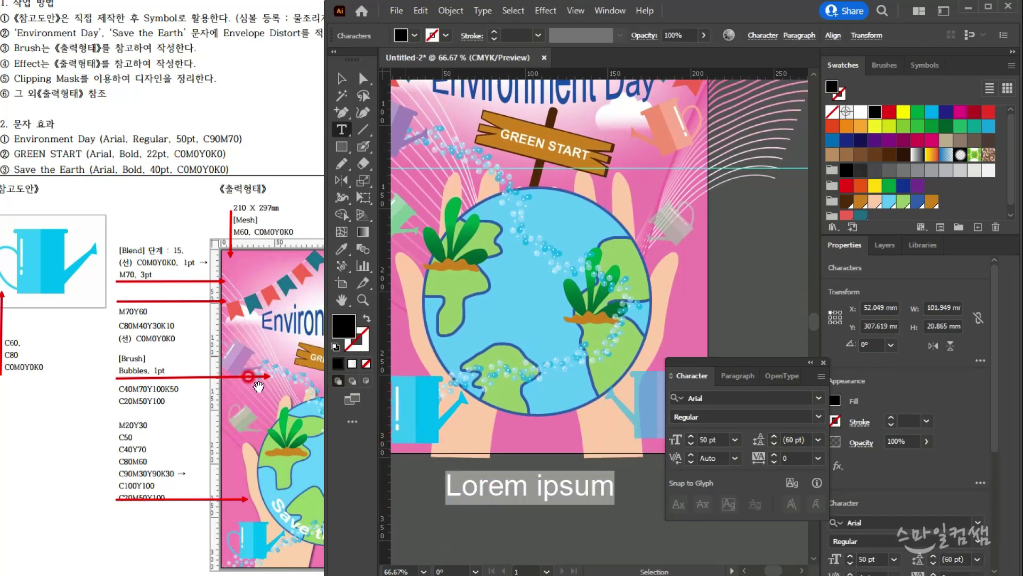
{"action": "type", "text": "Save the Earth"}
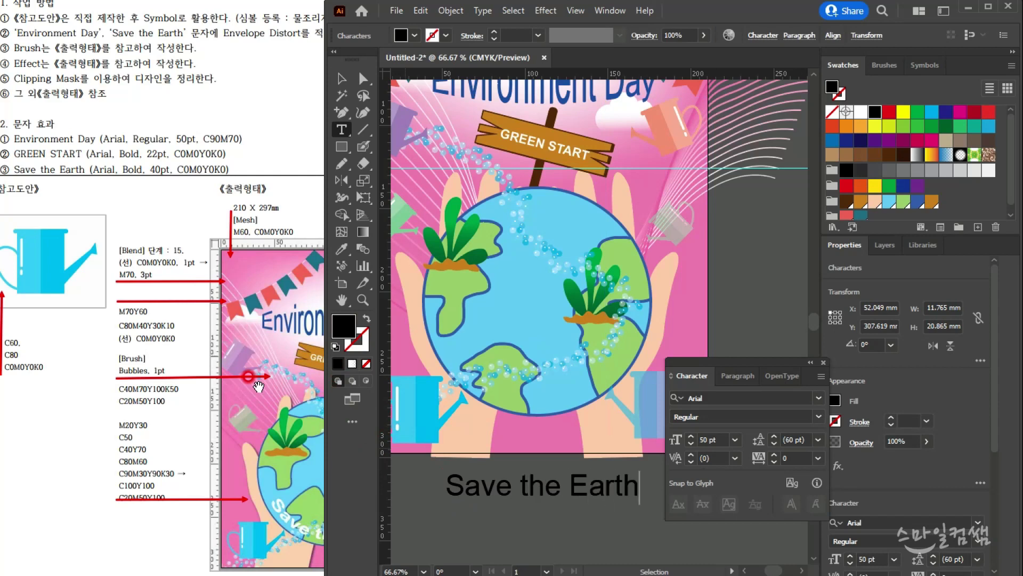
- Format the "Save the Earth" text as Arial Bold, 40 pt, with a white fill
{"action": "key", "text": "ctrl+a"}
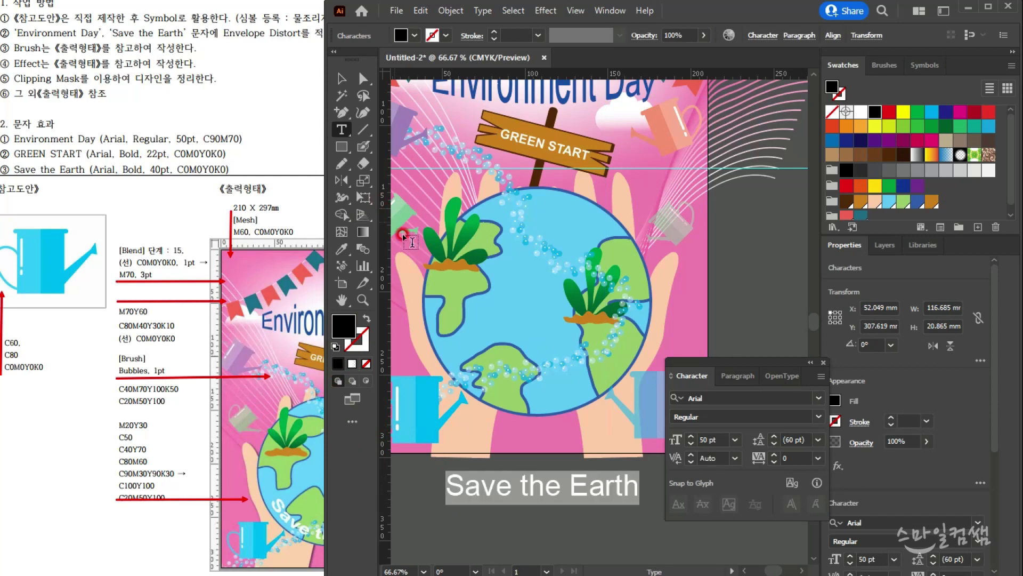
{"action": "left_click", "coordinate": [818, 417]}
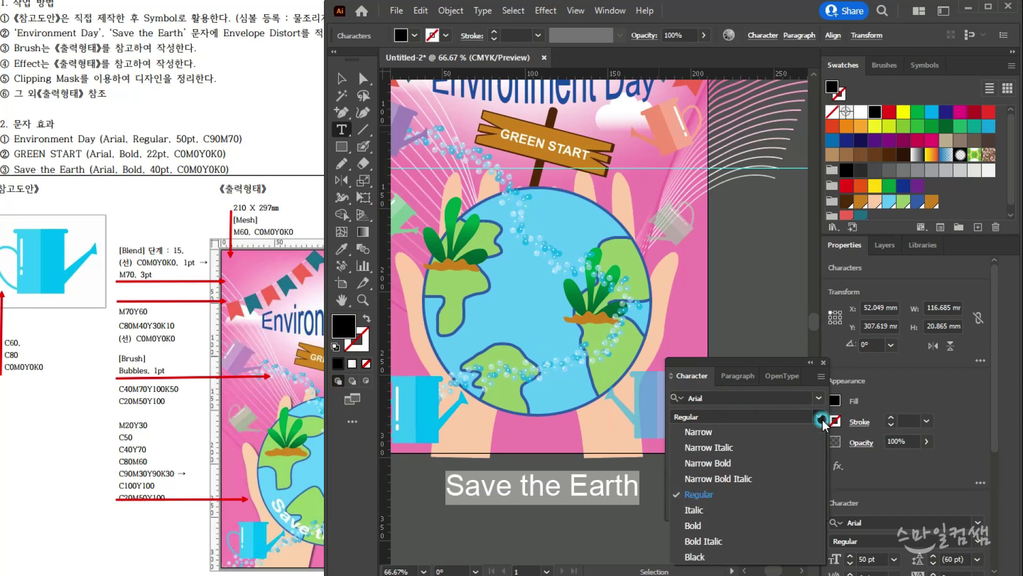
{"action": "left_click", "coordinate": [698, 524]}
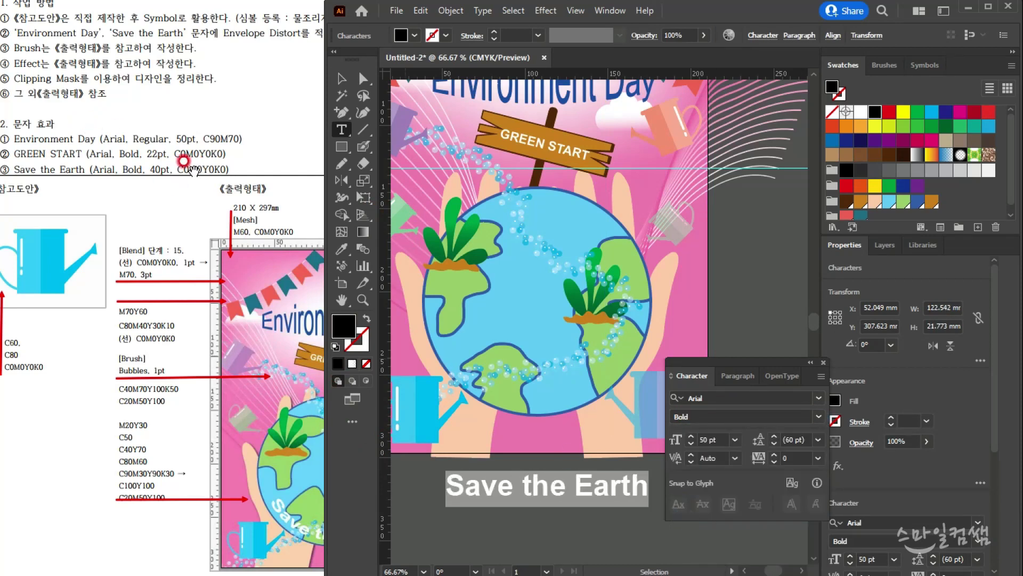
{"action": "left_click", "coordinate": [713, 446]}
{"action": "type", "text": "40"}
{"action": "key", "text": "Return"}
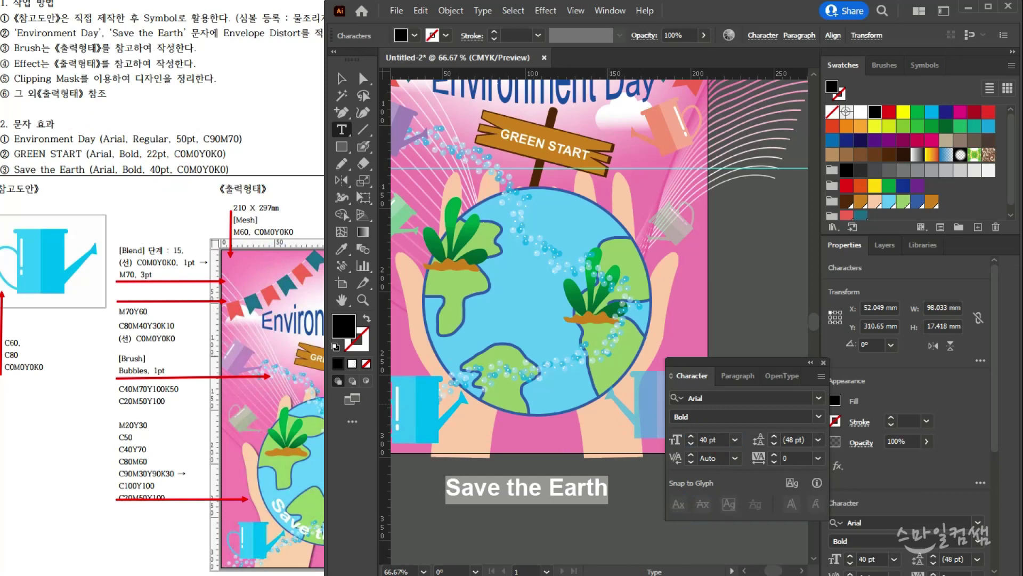
{"action": "left_click", "coordinate": [861, 112]}
- Move the "Save the Earth" text from below the artboard onto the lower part of the globe
{"action": "left_click", "coordinate": [342, 79]}
{"action": "left_click", "coordinate": [610, 377]}
{"action": "left_click_drag", "start_coordinate": [558, 487], "coordinate": [569, 385]}
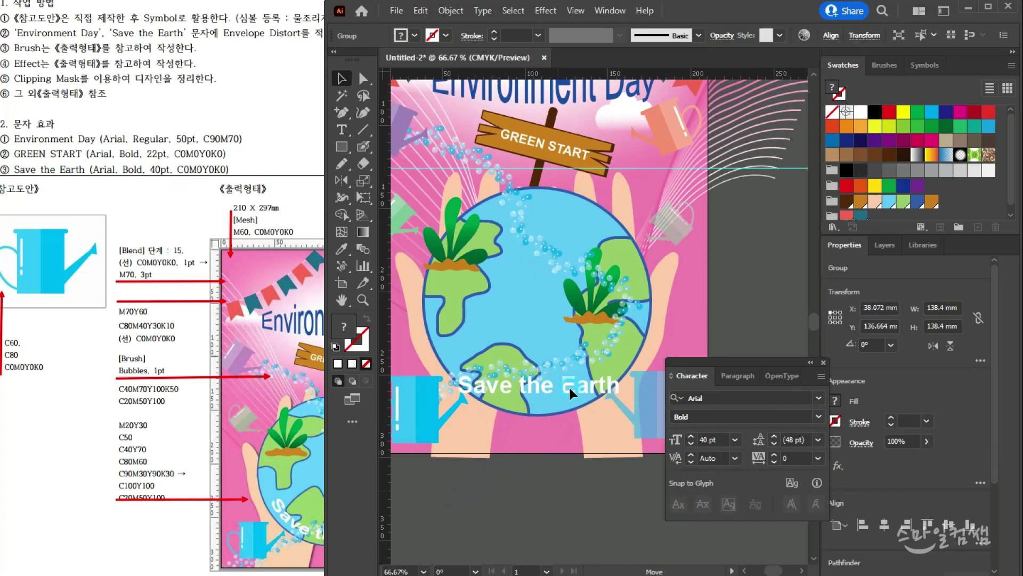
- Apply an envelope warp to the "Save the Earth" text using the horizontal Arc style
{"action": "left_click", "coordinate": [451, 10]}
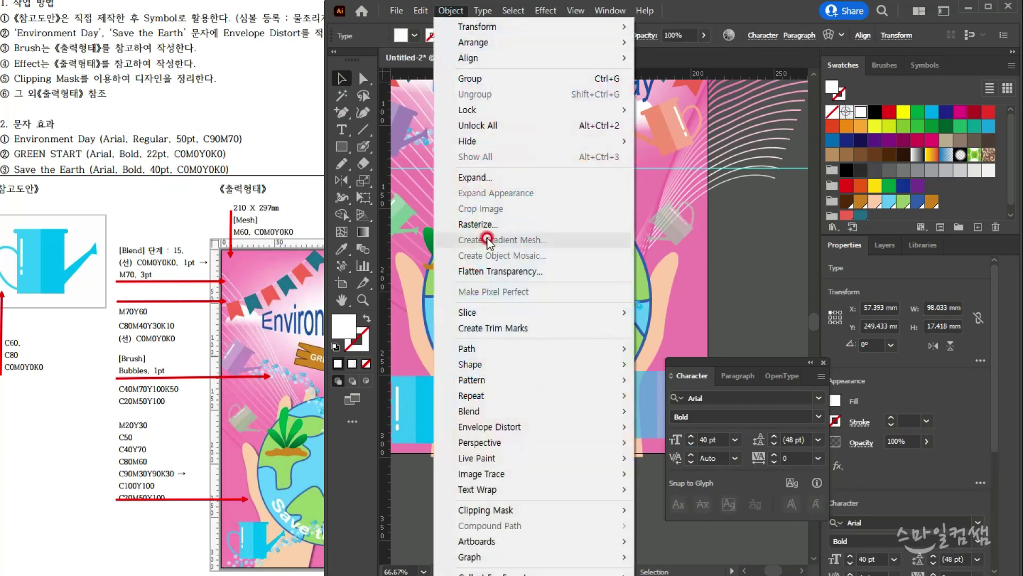
{"action": "mouse_move", "coordinate": [503, 429]}
{"action": "left_click", "coordinate": [661, 427]}
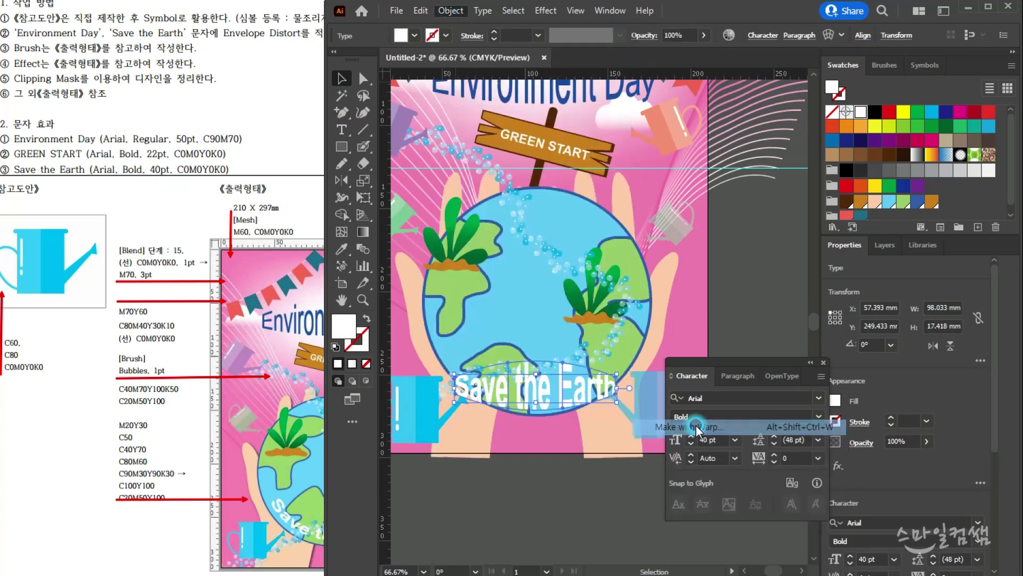
{"action": "left_click", "coordinate": [595, 353]}
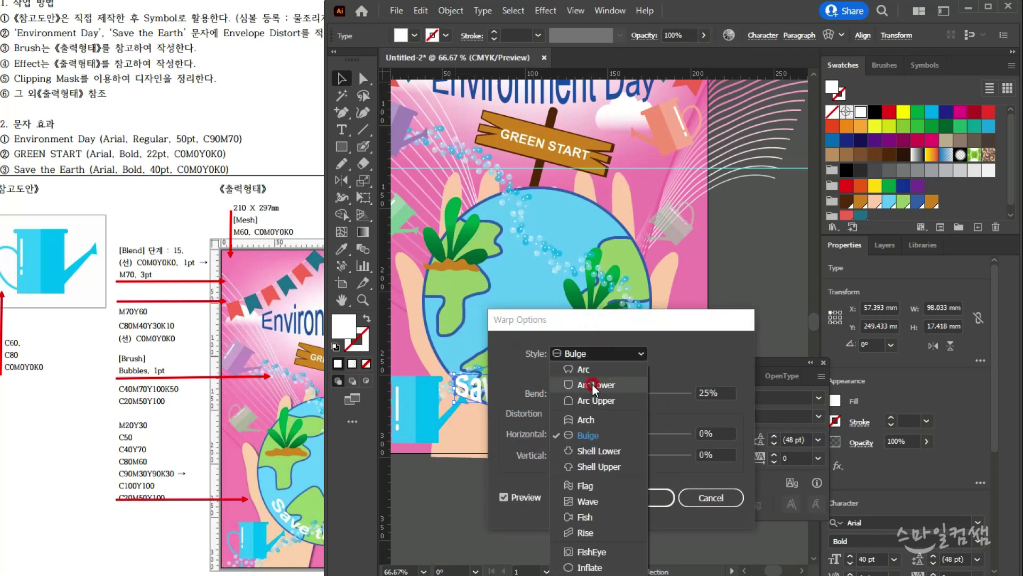
{"action": "left_click", "coordinate": [586, 368]}
{"action": "left_click_drag", "start_coordinate": [595, 327], "coordinate": [696, 227]}
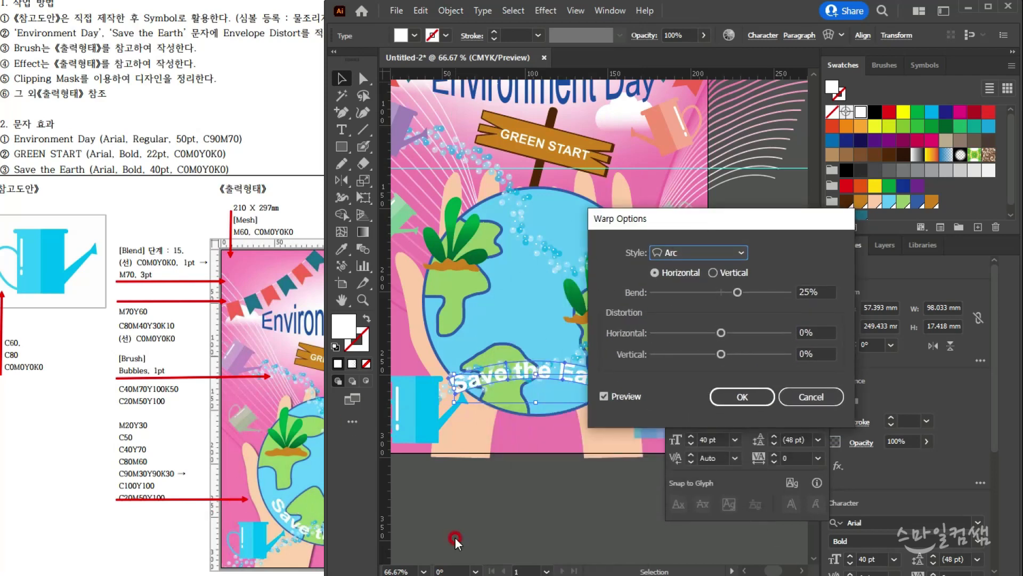
- Set the arc warp's bend to -65% and move the curved text up inside the globe's lower edge
{"action": "left_click_drag", "start_coordinate": [721, 299], "coordinate": [688, 299]}
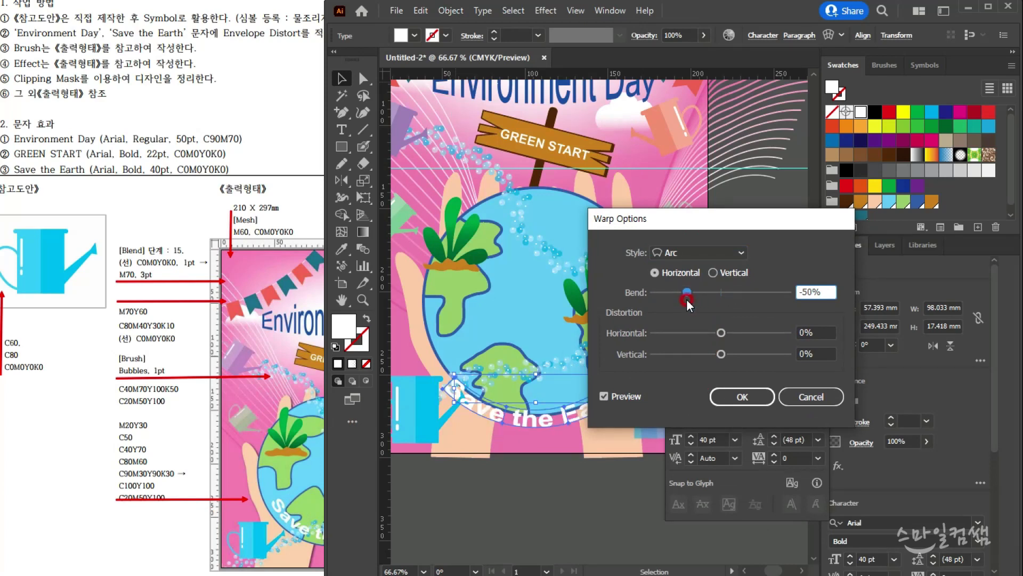
{"action": "left_click_drag", "start_coordinate": [720, 222], "coordinate": [790, 233]}
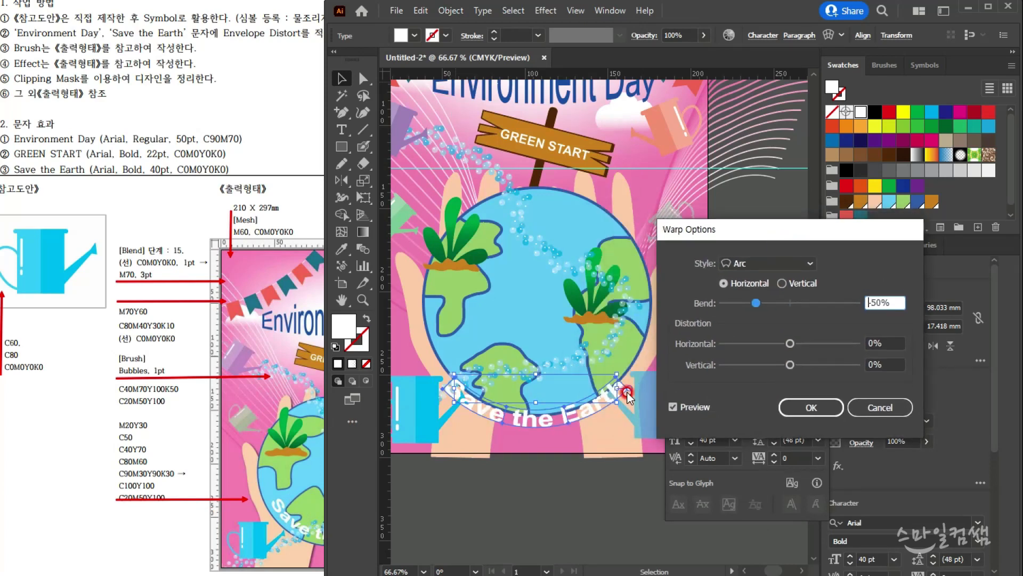
{"action": "left_click_drag", "start_coordinate": [750, 306], "coordinate": [748, 303]}
{"action": "left_click", "coordinate": [899, 300]}
{"action": "left_click", "coordinate": [781, 286]}
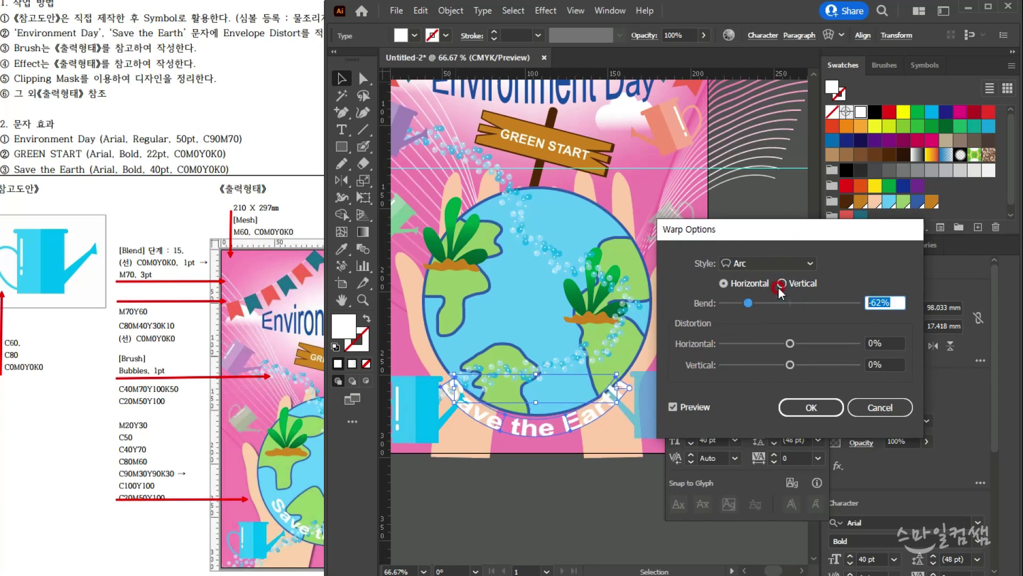
{"action": "type", "text": "-65"}
{"action": "left_click", "coordinate": [748, 383]}
{"action": "left_click", "coordinate": [811, 407]}
{"action": "left_click_drag", "start_coordinate": [585, 405], "coordinate": [584, 384]}
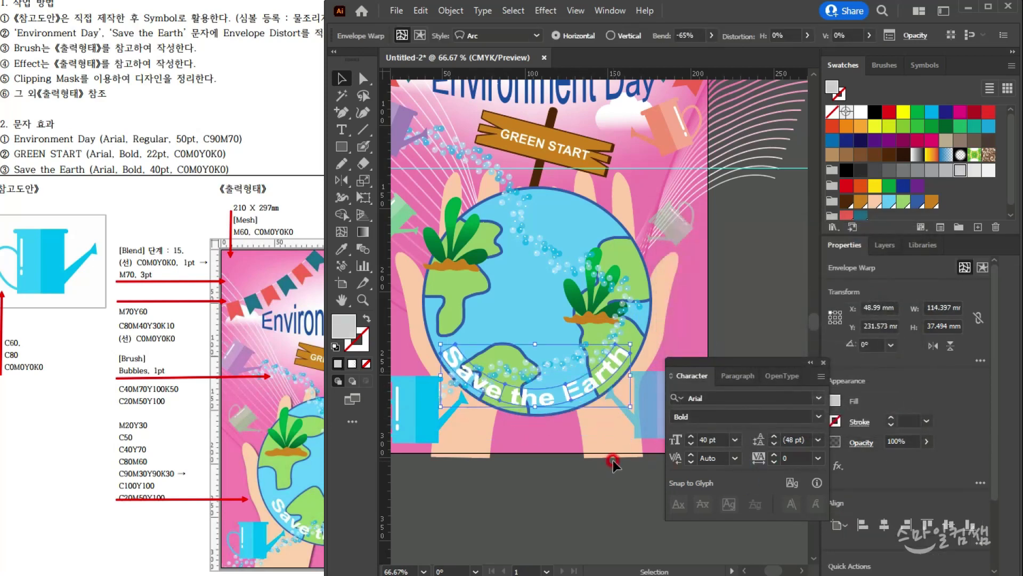
{"action": "left_click", "coordinate": [613, 462]}
- Compare the curved "Save the Earth" text's shape and placement with the reference sheet's finished poster
{"action": "left_click", "coordinate": [174, 533]}
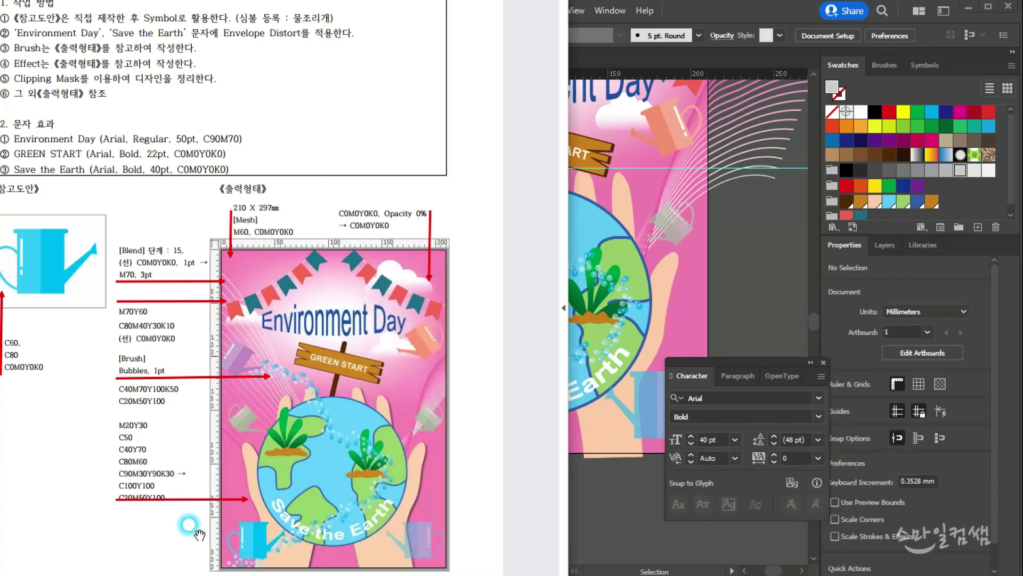
{"action": "left_click_drag", "start_coordinate": [397, 519], "coordinate": [354, 510]}
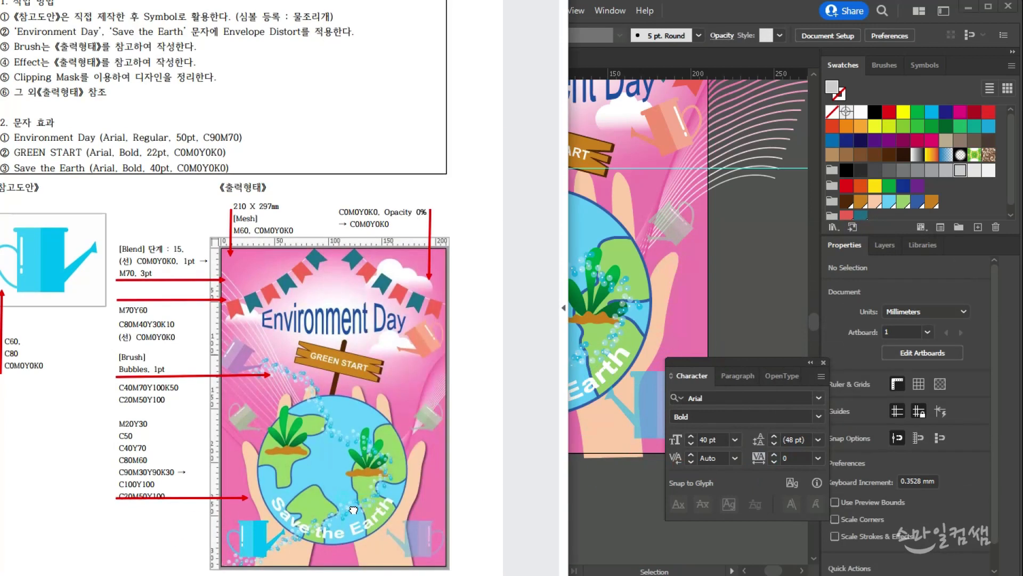
{"action": "left_click", "coordinate": [638, 450]}
{"action": "left_click", "coordinate": [510, 522]}
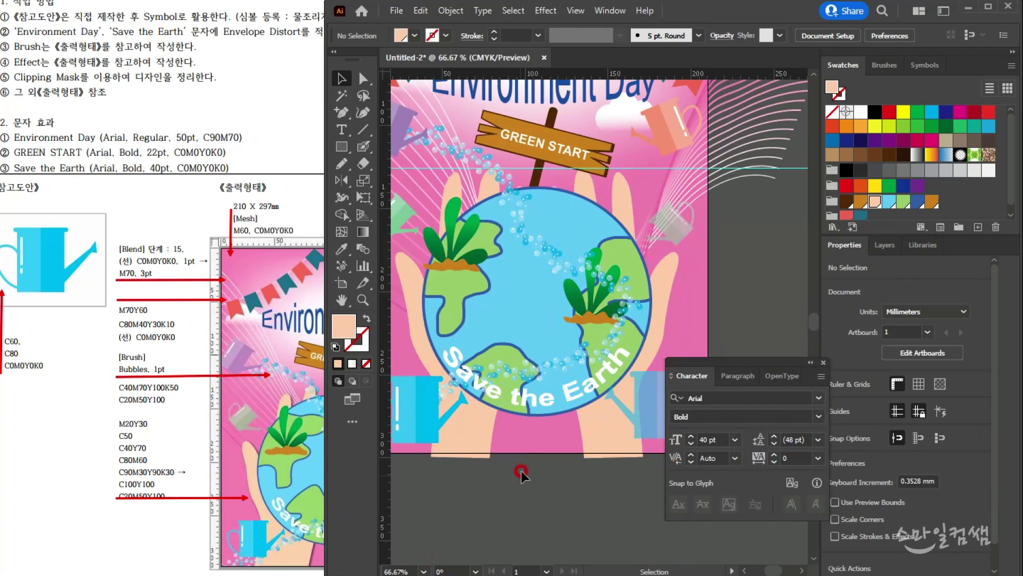
{"action": "left_click", "coordinate": [171, 461]}
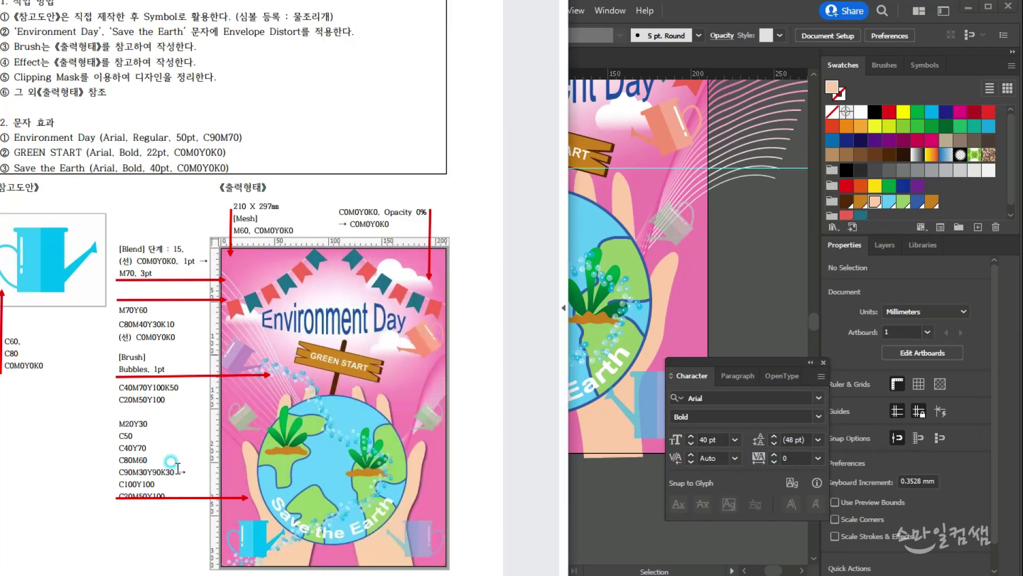
{"action": "left_click", "coordinate": [641, 507]}
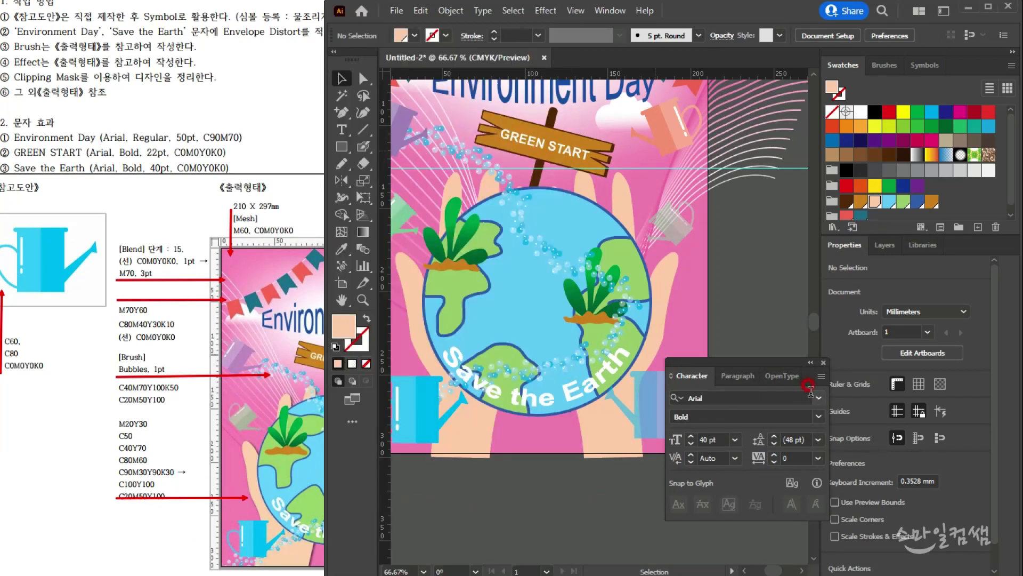
- Hide the panels and arrange the whole poster beside the reference sheet's finished poster to examine the remaining differences
{"action": "key", "text": "Tab"}
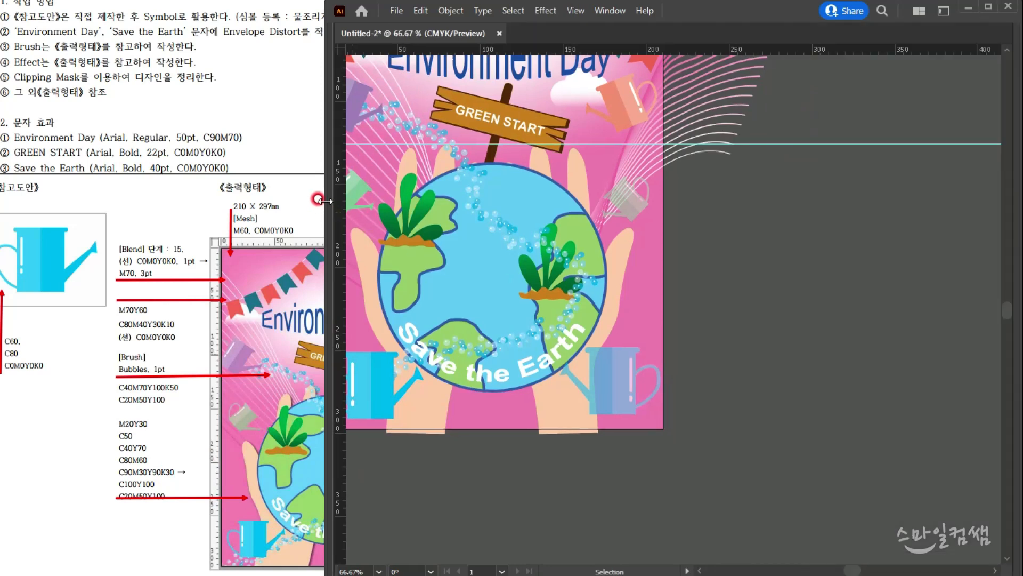
{"action": "left_click_drag", "start_coordinate": [325, 201], "coordinate": [380, 201]}
{"action": "left_click_drag", "start_coordinate": [613, 247], "coordinate": [693, 375]}
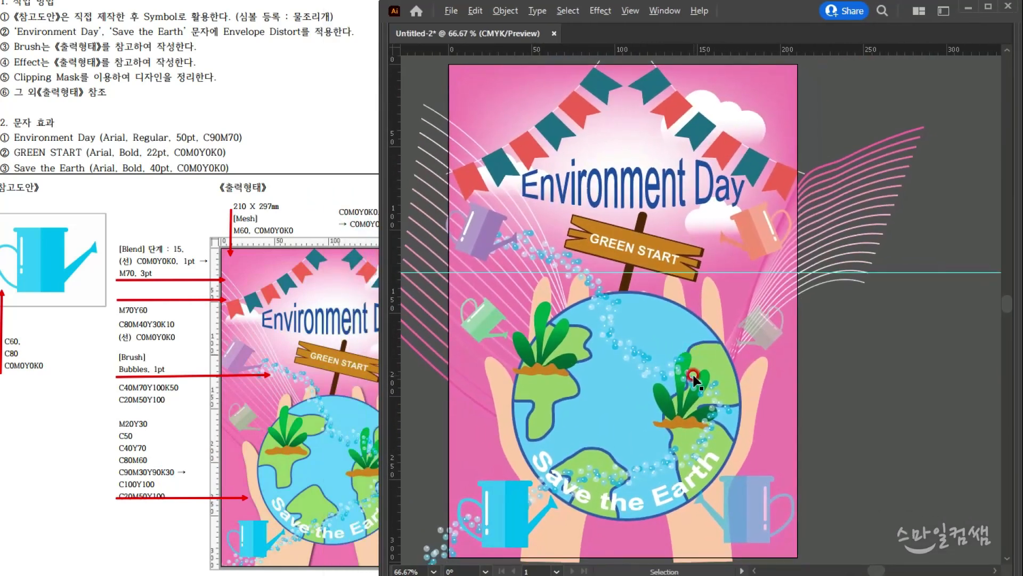
{"action": "scroll", "coordinate": [693, 375], "scroll_direction": "down", "scroll_amount": 1}
{"action": "left_click", "coordinate": [199, 360]}
{"action": "left_click_drag", "start_coordinate": [458, 1], "coordinate": [342, 0]}
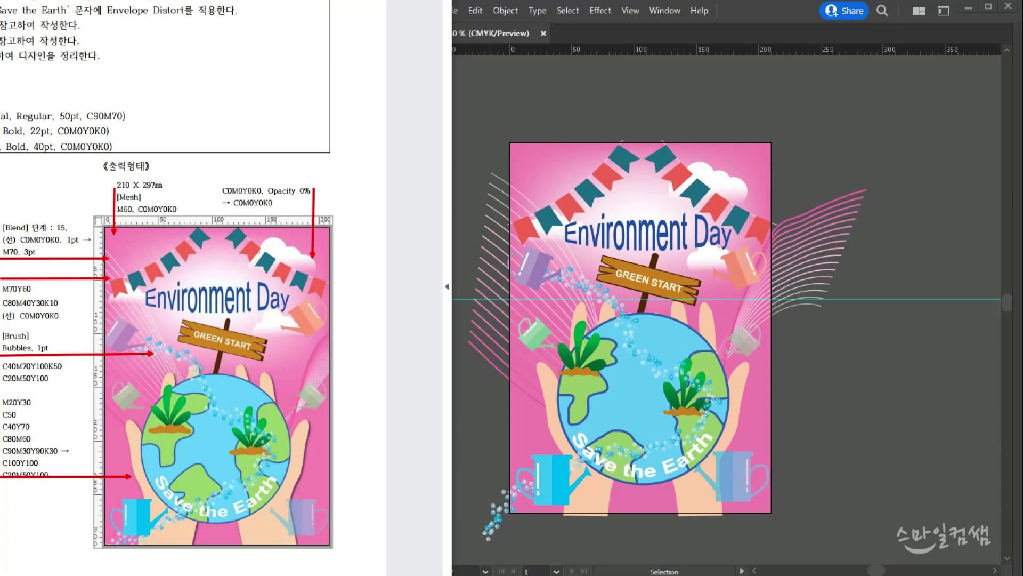
{"action": "left_click", "coordinate": [817, 482]}
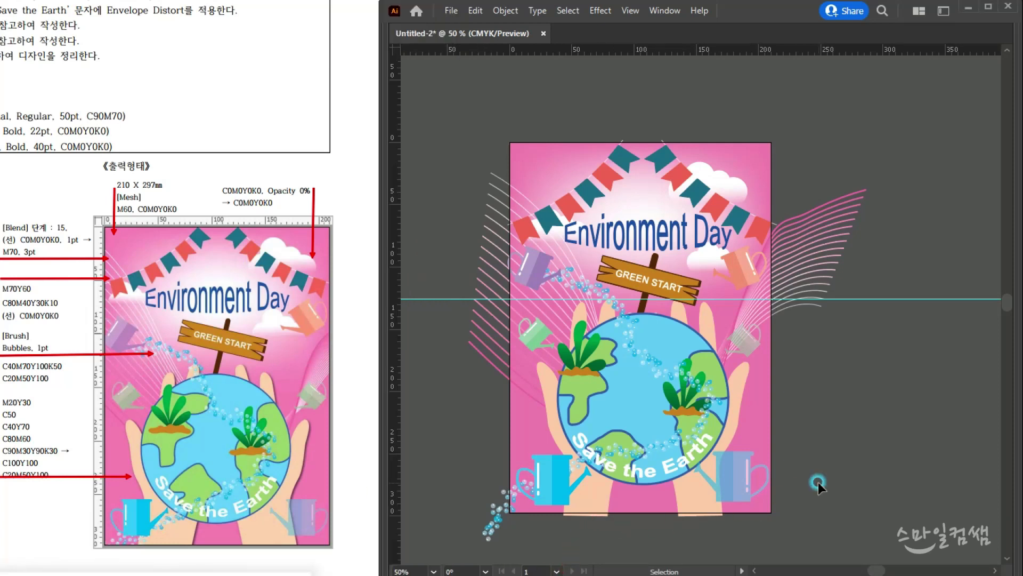
- Add a Drop Shadow effect to both hands behind the globe
{"action": "left_click", "coordinate": [685, 498]}
{"action": "left_click", "coordinate": [595, 508], "text": "shift"}
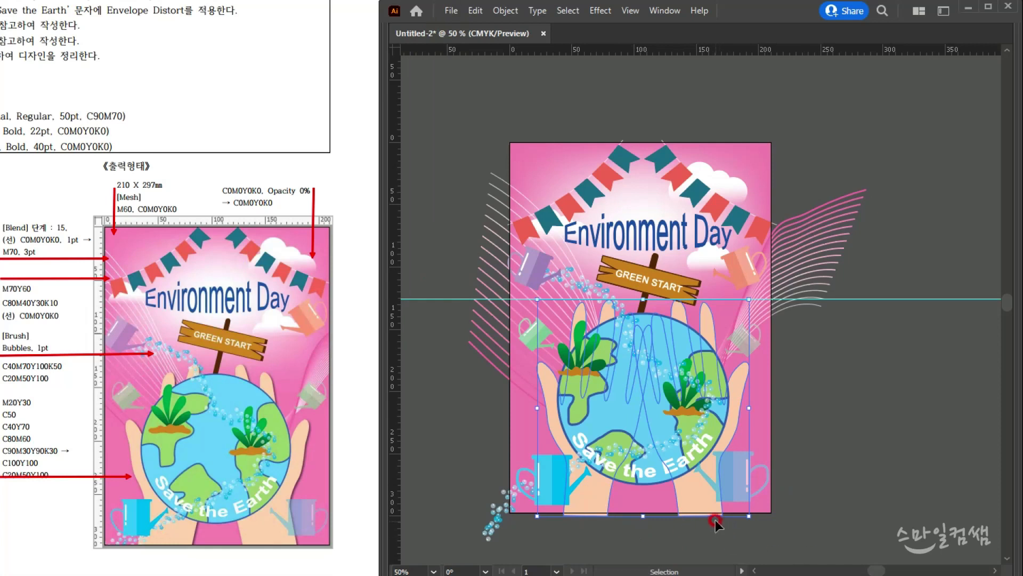
{"action": "scroll", "coordinate": [717, 522], "scroll_direction": "up", "scroll_amount": 2}
{"action": "left_click_drag", "start_coordinate": [652, 445], "coordinate": [717, 443]}
{"action": "scroll", "coordinate": [721, 446], "scroll_direction": "down", "scroll_amount": 2}
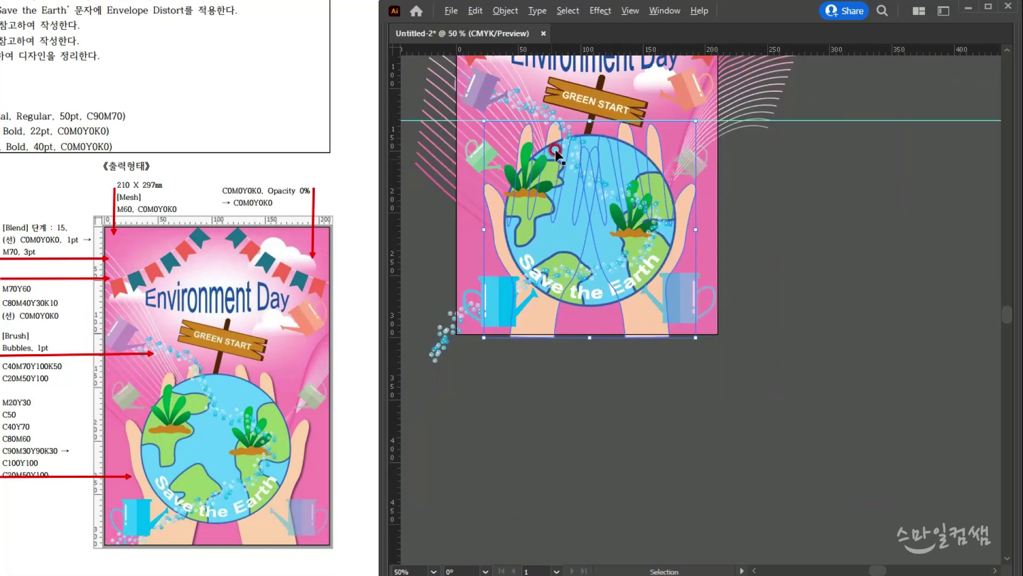
{"action": "left_click", "coordinate": [601, 11]}
{"action": "mouse_move", "coordinate": [634, 172]}
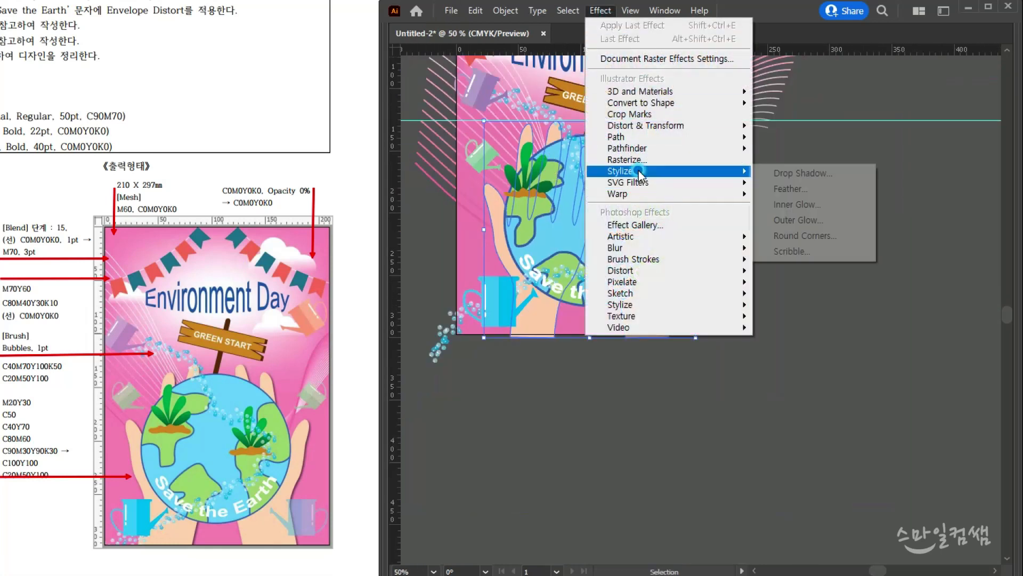
{"action": "left_click", "coordinate": [765, 174]}
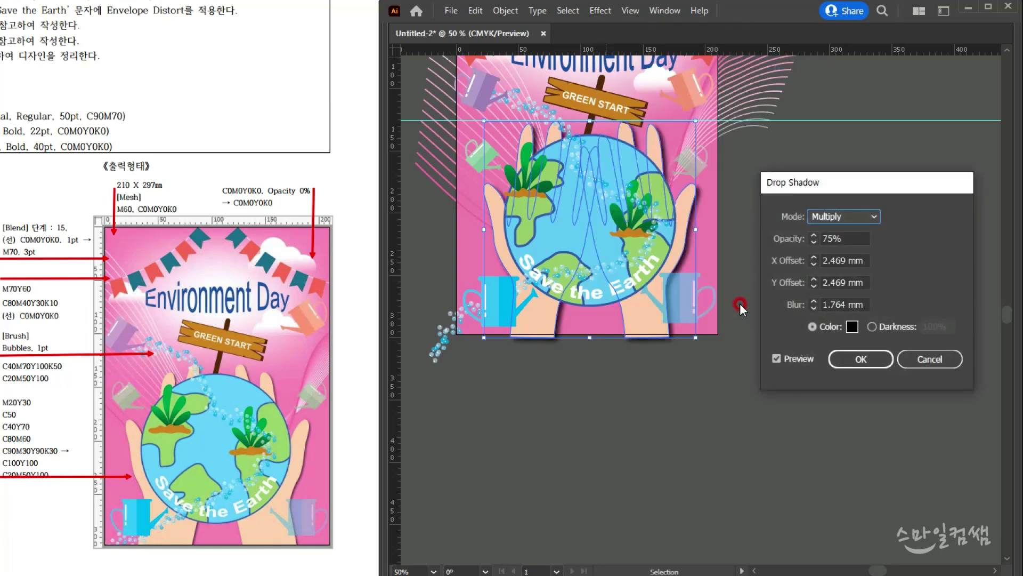
- Set the hands' drop shadow to 50% opacity, with 1 mm X and Y offsets and a 1 mm blur
{"action": "left_click", "coordinate": [848, 235]}
{"action": "type", "text": "50"}
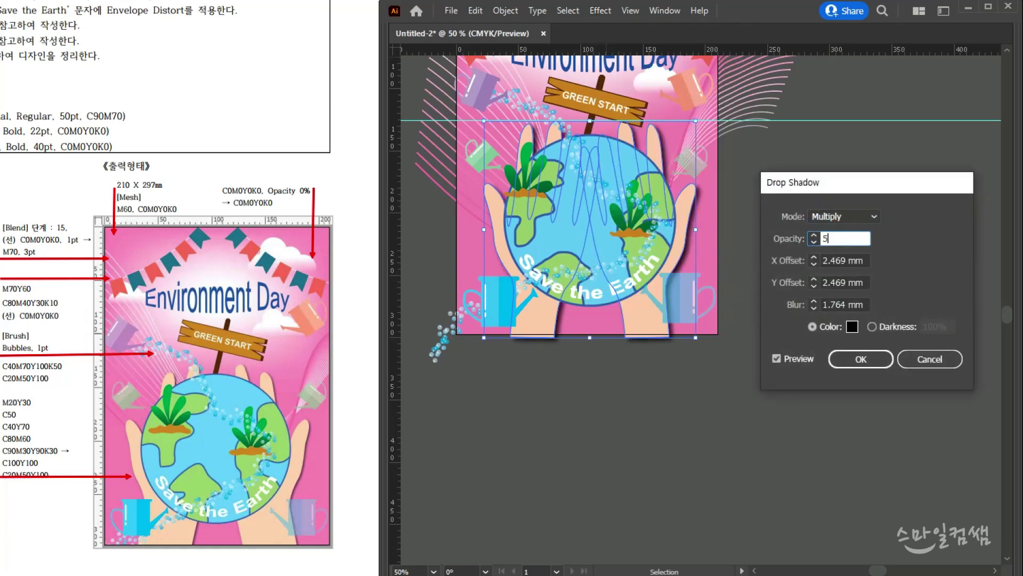
{"action": "key", "text": "Tab"}
{"action": "type", "text": "1"}
{"action": "key", "text": "Tab"}
{"action": "type", "text": "1"}
{"action": "key", "text": "Tab"}
{"action": "type", "text": "1"}
{"action": "key", "text": "Return"}
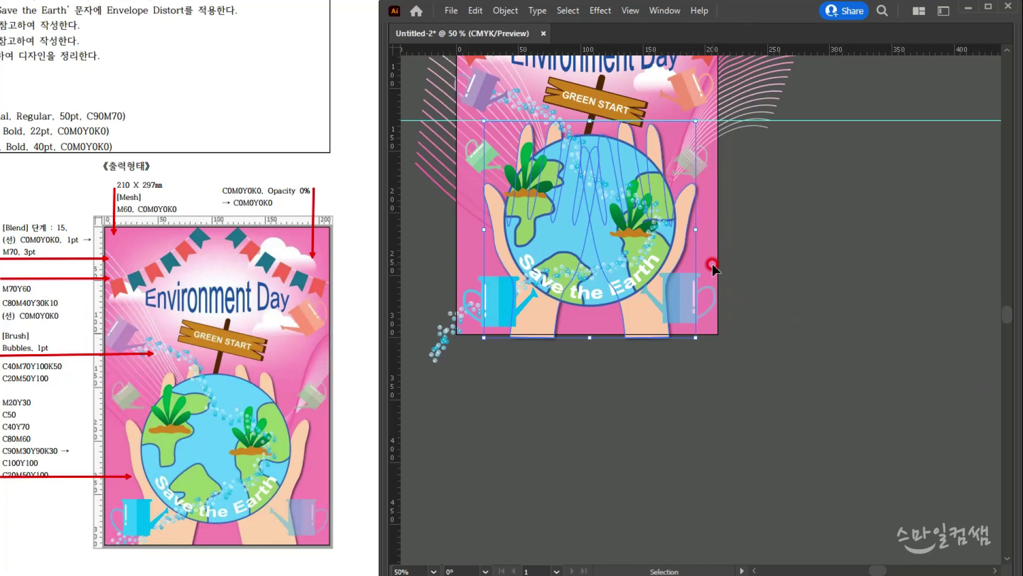
{"action": "left_click", "coordinate": [735, 329]}
- Scale the bright blue watering can in the artboard's lower-left corner down slightly and shift it down
{"action": "left_click_drag", "start_coordinate": [726, 244], "coordinate": [791, 417]}
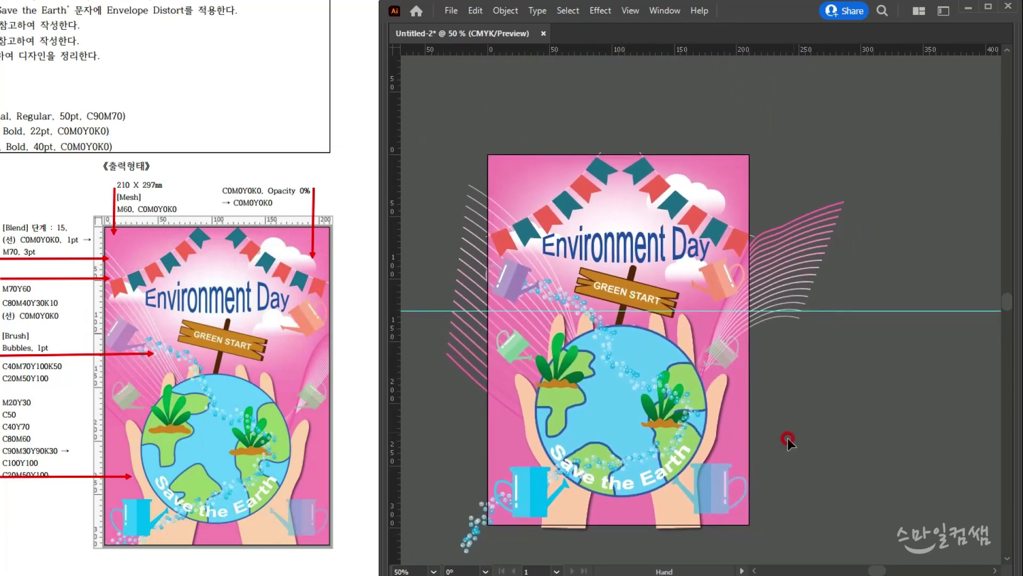
{"action": "left_click", "coordinate": [531, 497]}
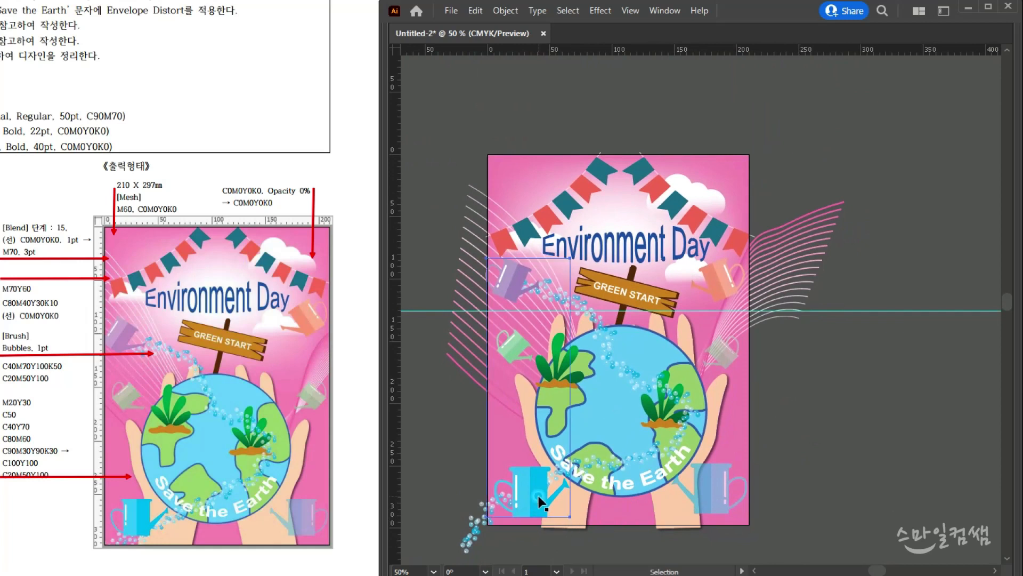
{"action": "mouse_move", "coordinate": [563, 515]}
{"action": "left_mouse_down"}
{"action": "mouse_move", "coordinate": [561, 490]}
{"action": "mouse_move", "coordinate": [566, 520]}
{"action": "left_mouse_up"}
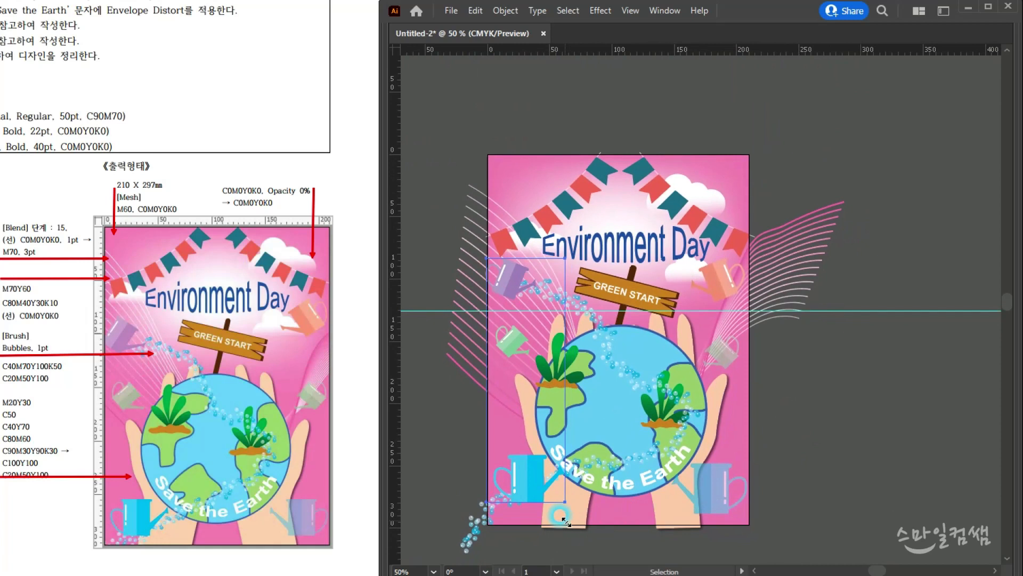
{"action": "left_click_drag", "start_coordinate": [536, 485], "coordinate": [536, 496]}
{"action": "left_click", "coordinate": [841, 551]}
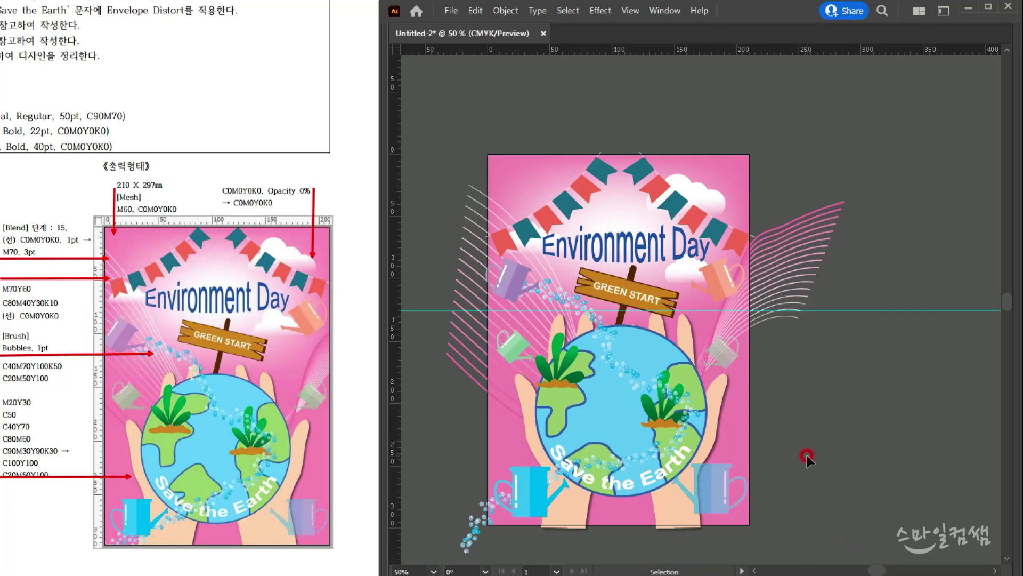
- Bring the panels back and create a green rectangle 210 mm wide and 297 mm high
{"action": "left_click_drag", "start_coordinate": [881, 271], "coordinate": [909, 389]}
{"action": "key", "text": "Tab"}
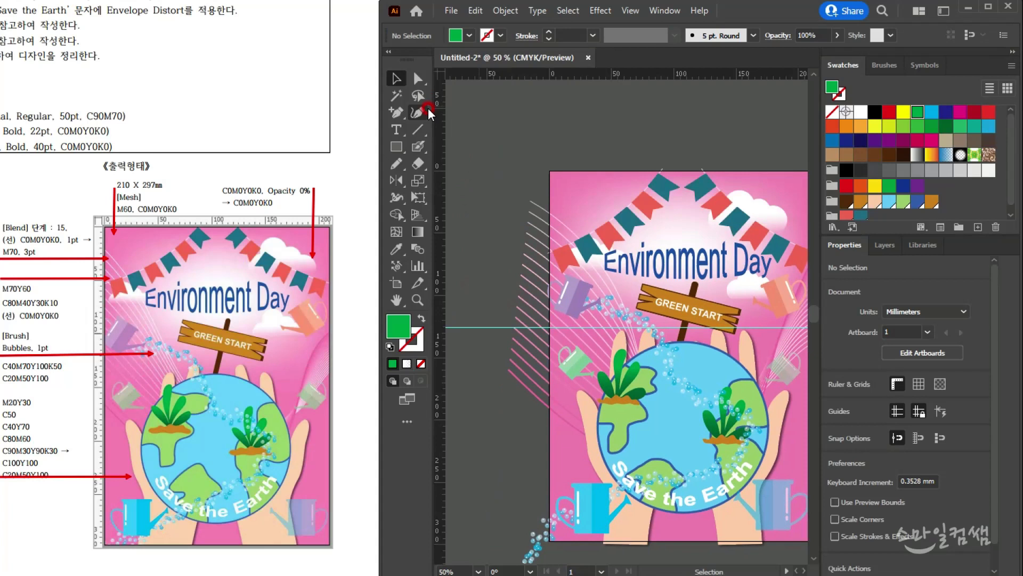
{"action": "left_click_drag", "start_coordinate": [752, 296], "coordinate": [658, 260]}
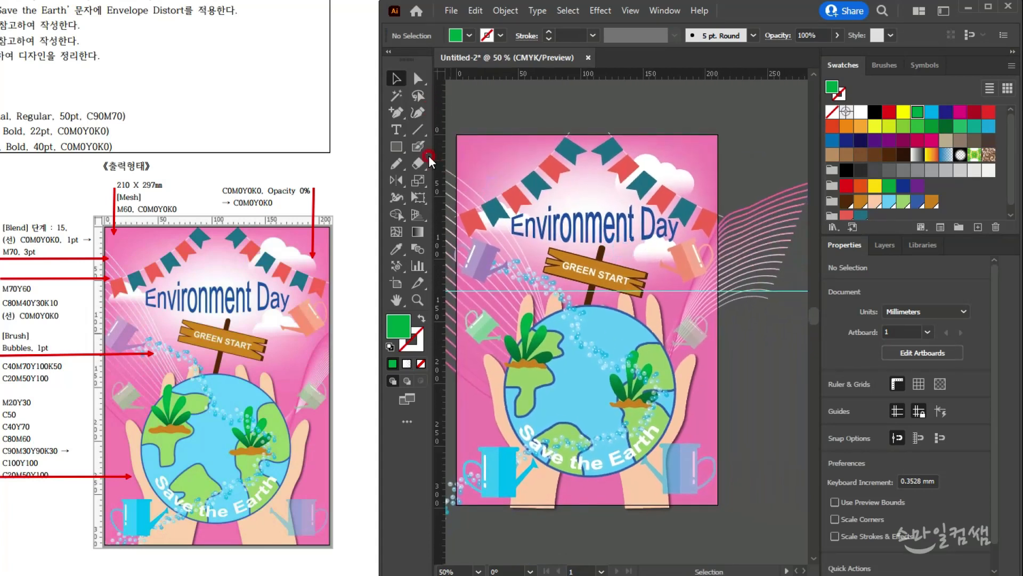
{"action": "left_click", "coordinate": [399, 152]}
{"action": "left_click", "coordinate": [555, 101]}
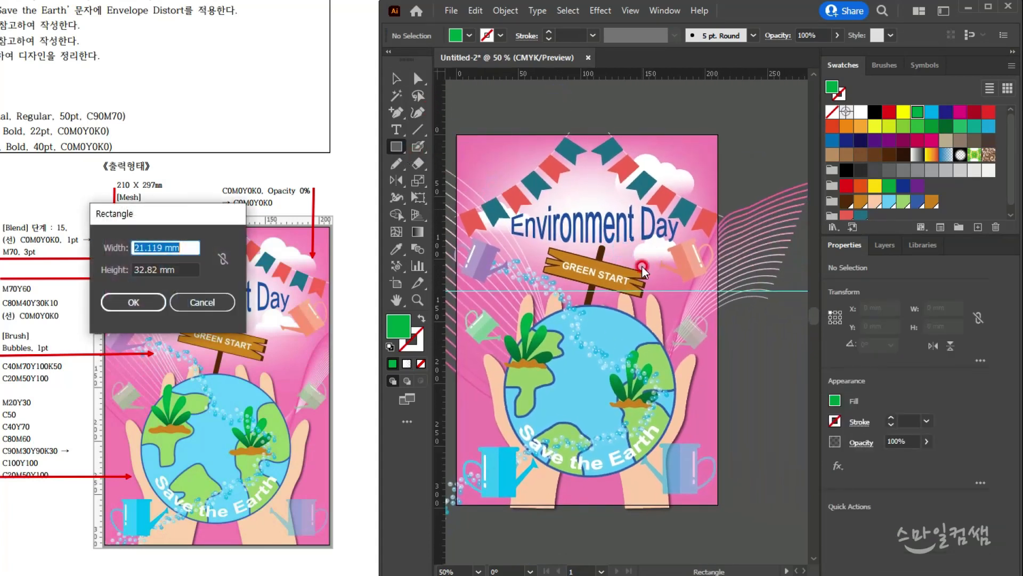
{"action": "type", "text": "210"}
{"action": "key", "text": "Tab"}
{"action": "type", "text": "297"}
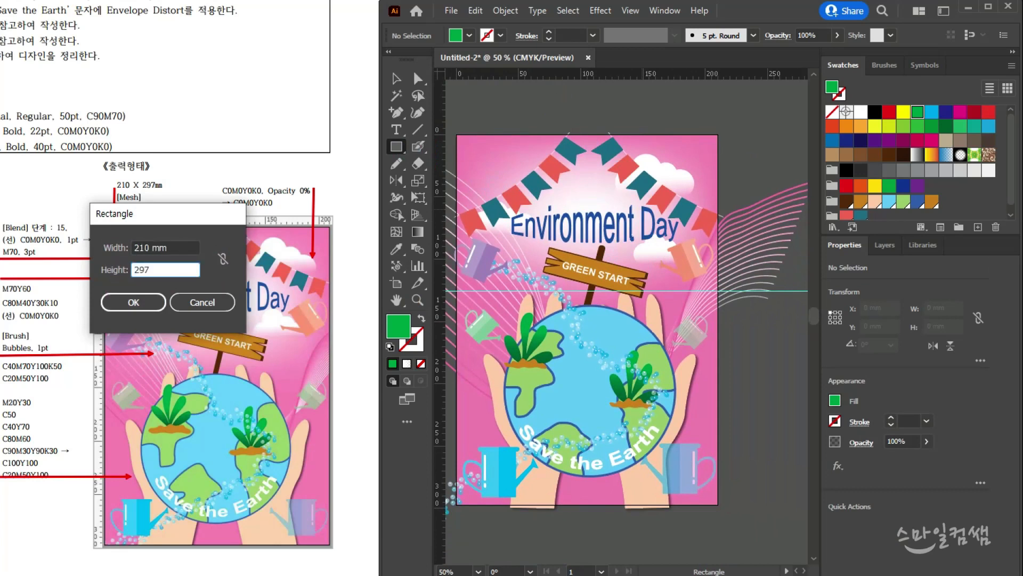
{"action": "key", "text": "Return"}
- Move the green rectangle over the poster and align its top-left corner to the artboard's at X 0 mm, Y 0 mm
{"action": "key", "text": "v"}
{"action": "left_click_drag", "start_coordinate": [645, 196], "coordinate": [544, 221]}
{"action": "left_click", "coordinate": [905, 29]}
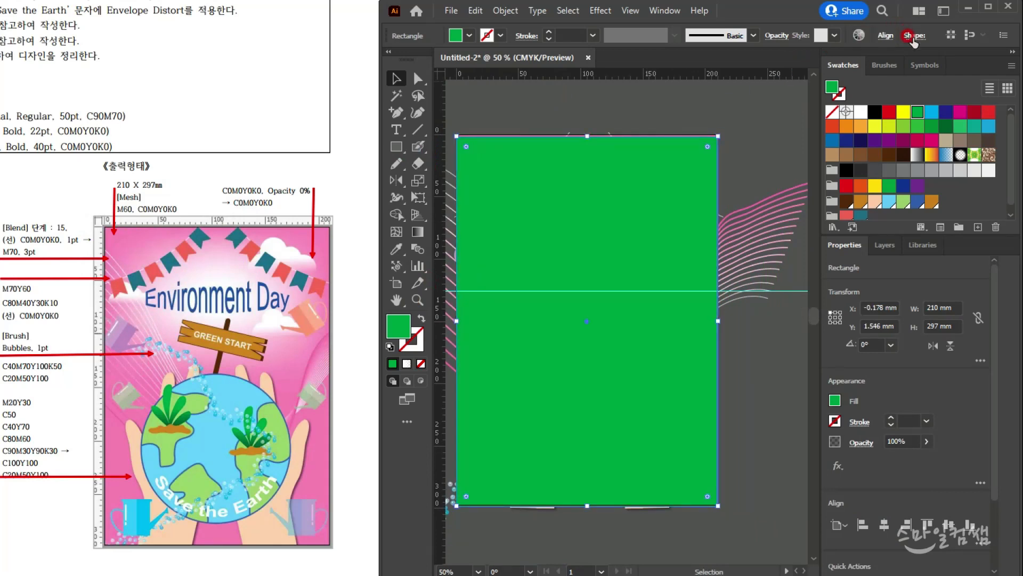
{"action": "left_click", "coordinate": [665, 11]}
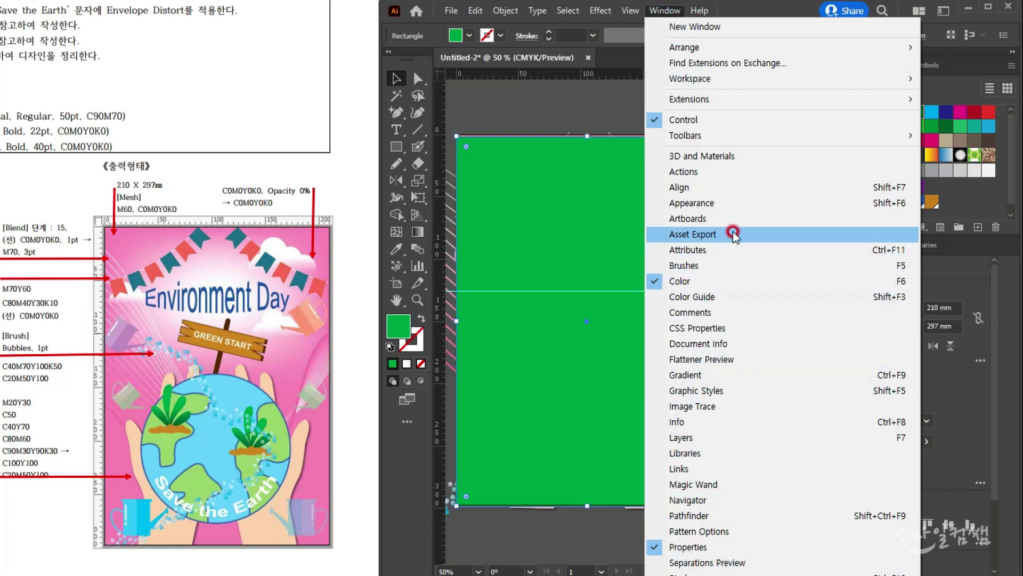
{"action": "left_click", "coordinate": [709, 235]}
{"action": "left_click", "coordinate": [832, 317]}
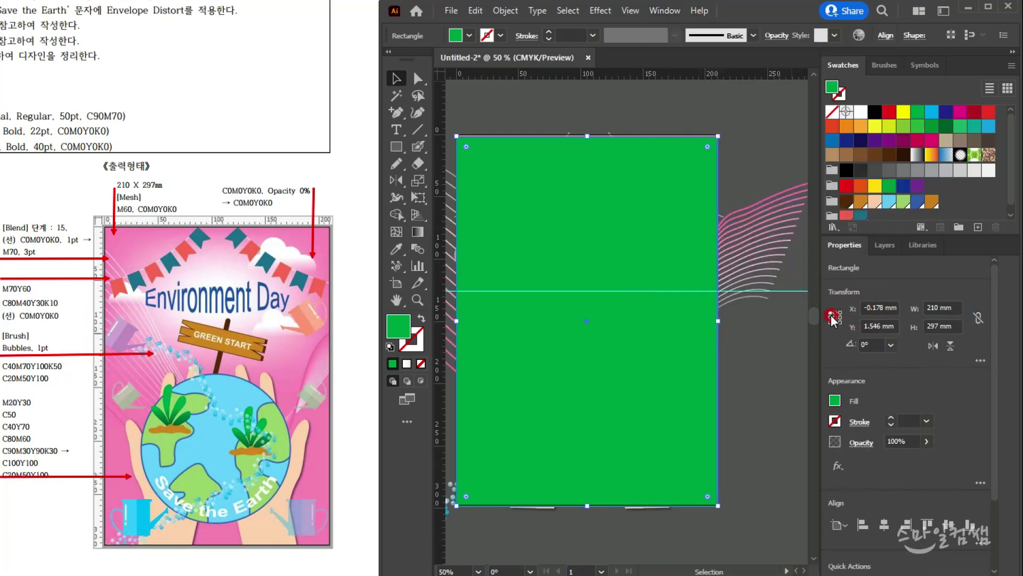
{"action": "left_click", "coordinate": [874, 307]}
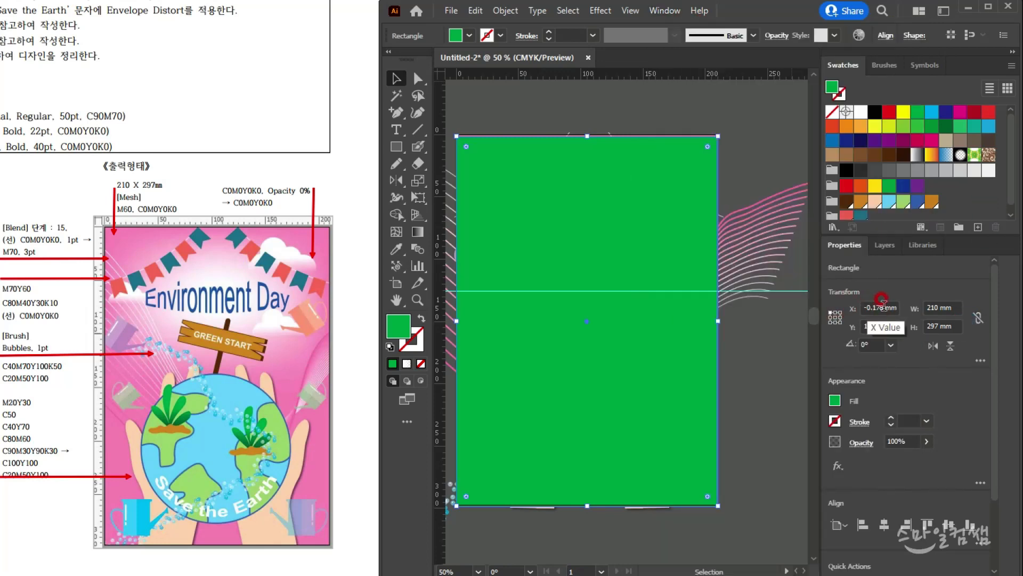
{"action": "type", "text": "0"}
{"action": "key", "text": "Tab"}
{"action": "type", "text": "0"}
{"action": "key", "text": "Return"}
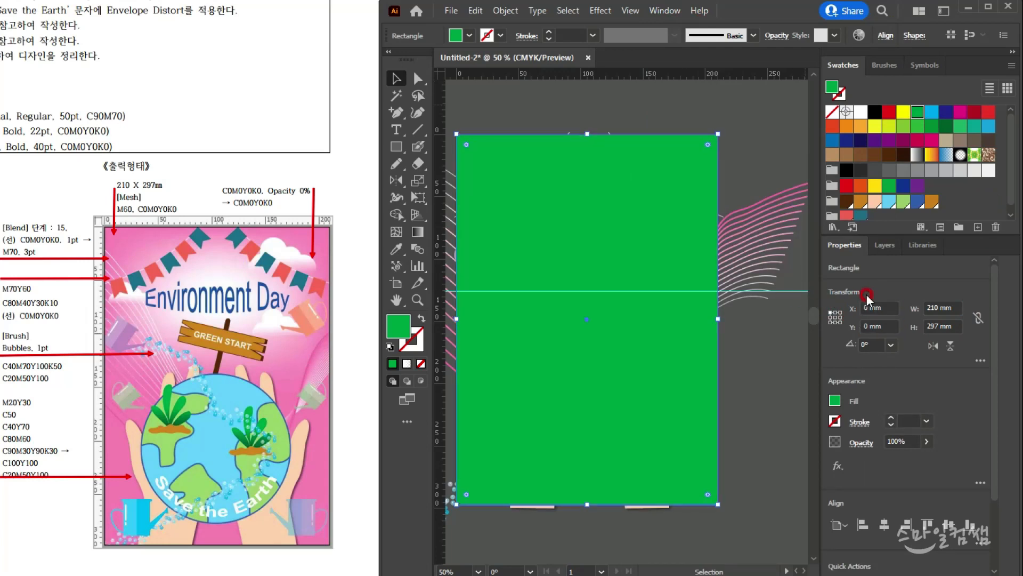
- Select all the poster artwork together with the green rectangle and make a clipping mask that trims everything to the artboard, and deselect it
{"action": "left_click", "coordinate": [844, 246]}
{"action": "left_click", "coordinate": [840, 246]}
{"action": "left_click", "coordinate": [741, 148]}
{"action": "left_click_drag", "start_coordinate": [496, 147], "coordinate": [718, 525]}
{"action": "left_click", "coordinate": [586, 235]}
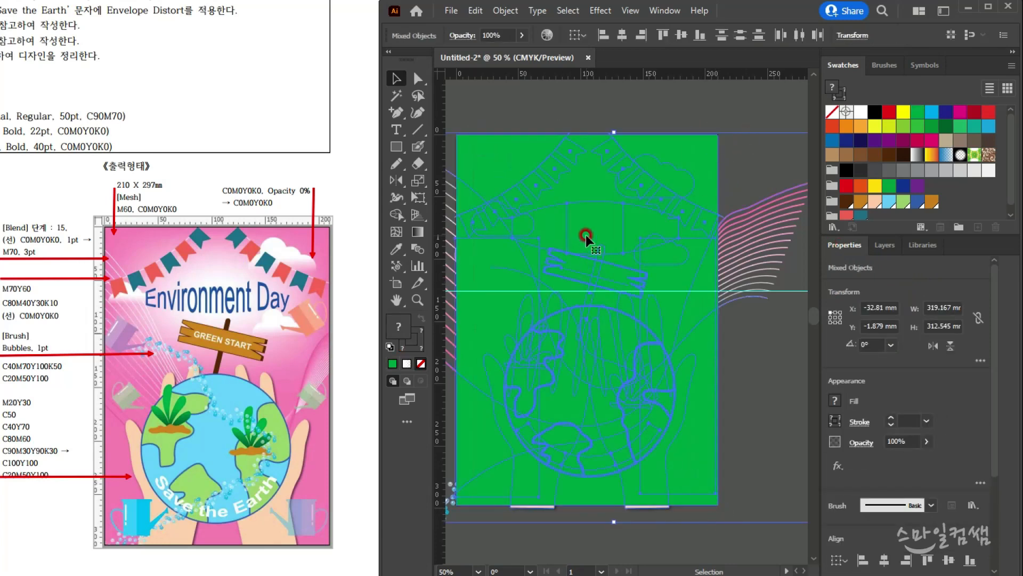
{"action": "right_click", "coordinate": [586, 236]}
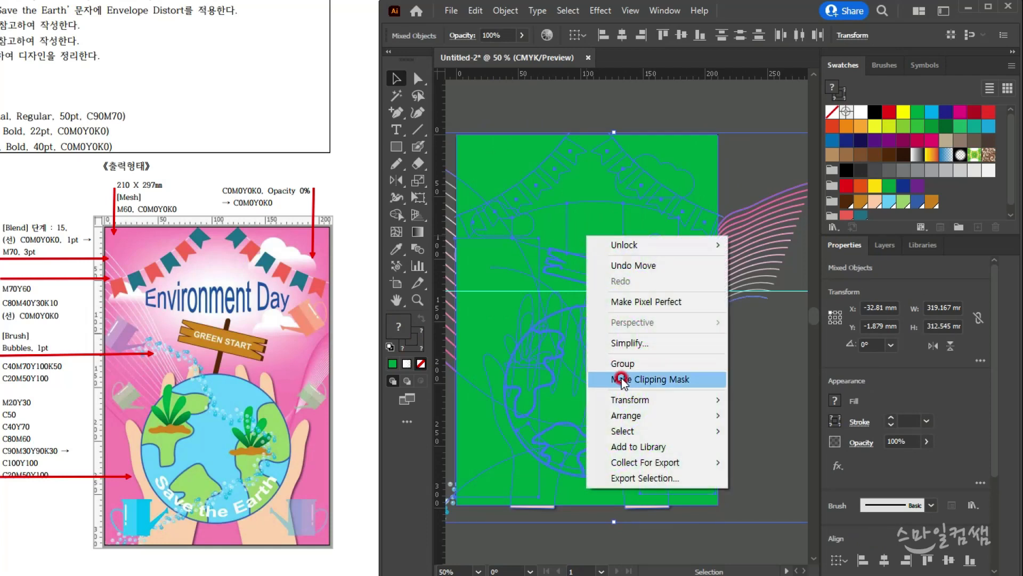
{"action": "left_click", "coordinate": [622, 379]}
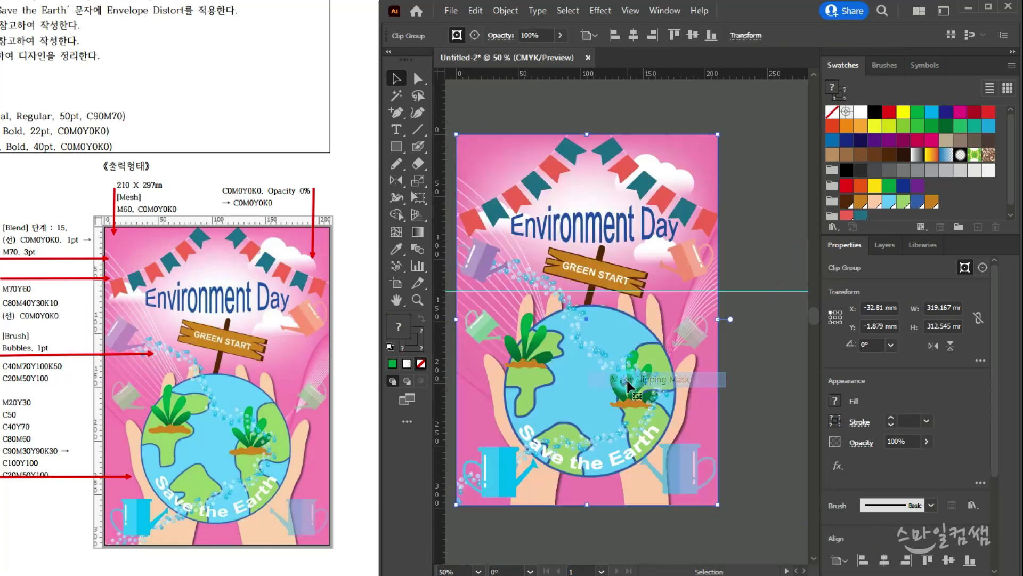
{"action": "left_click", "coordinate": [771, 482]}
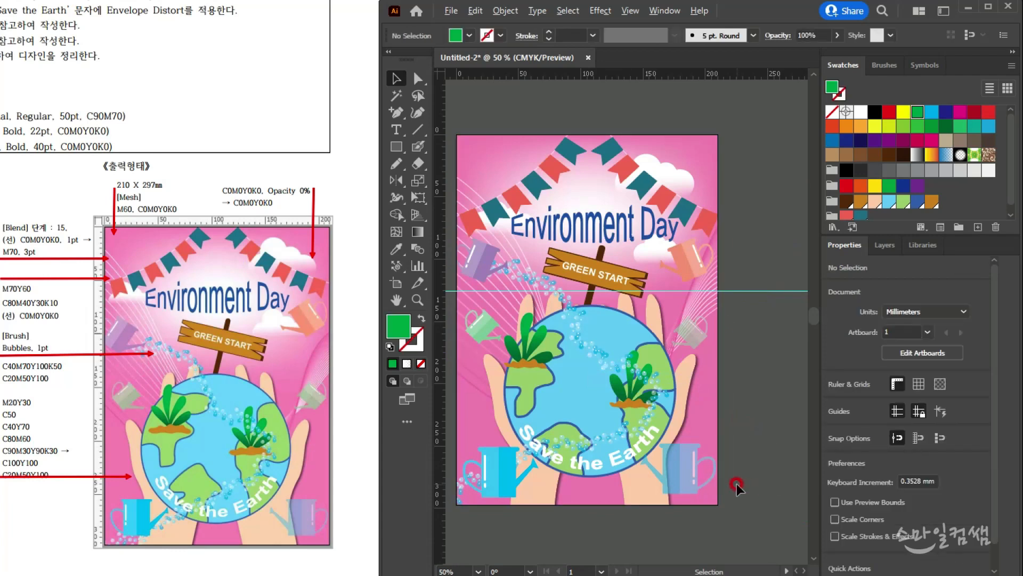
{"action": "scroll", "coordinate": [735, 484], "scroll_direction": "down", "scroll_amount": 1}
{"action": "scroll", "coordinate": [659, 458], "scroll_direction": "up", "scroll_amount": 1}
{"action": "left_click_drag", "start_coordinate": [660, 458], "coordinate": [642, 477]}
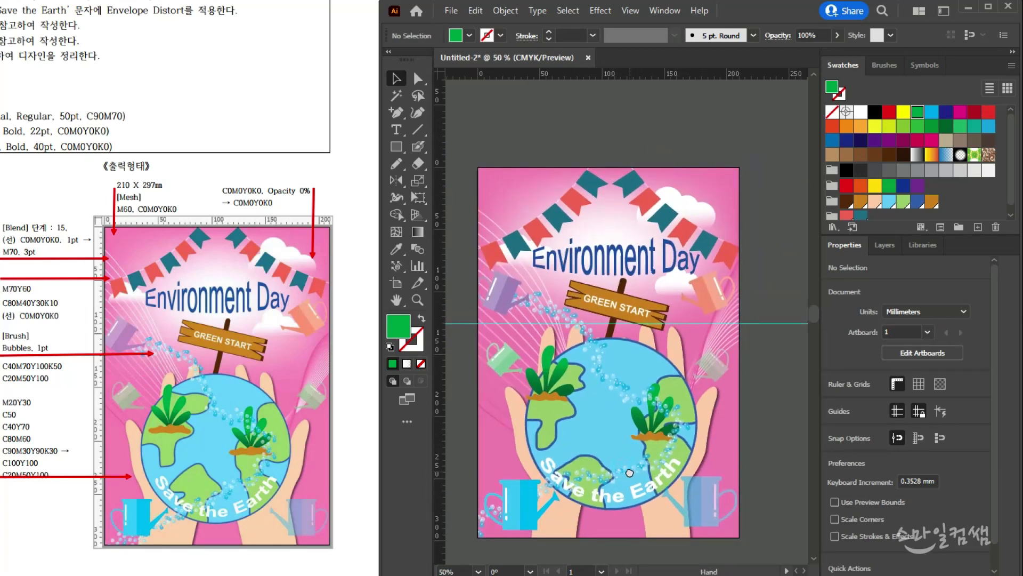